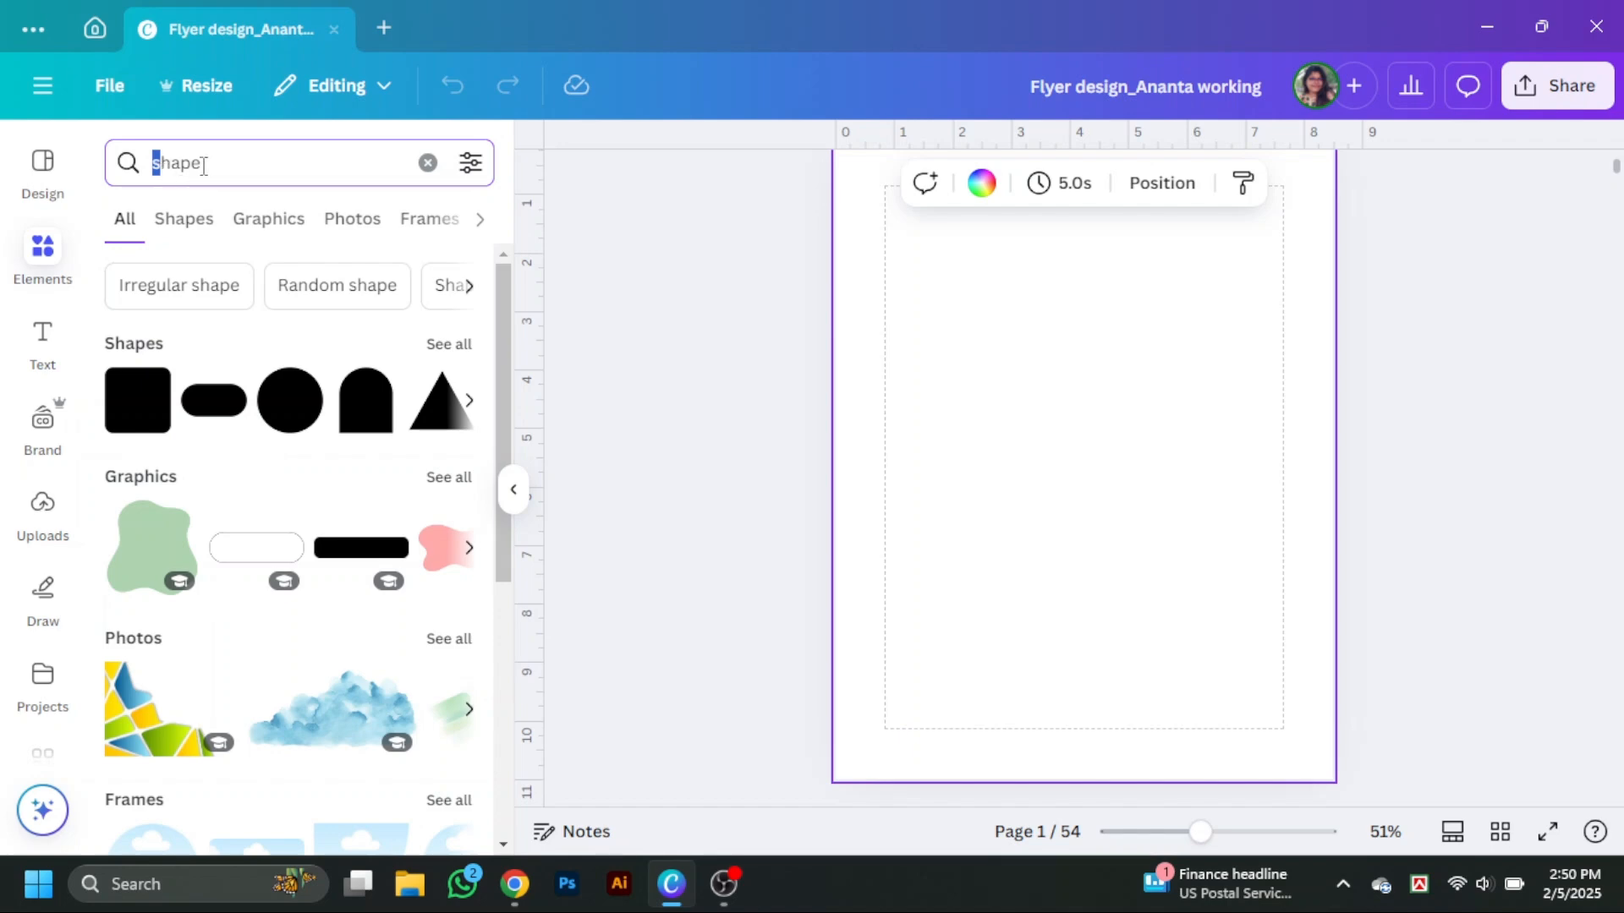
# Search elements for a rectangle and add a rectangle shape to the page.
pyautogui.click(428, 163)
pyautogui.write('re')
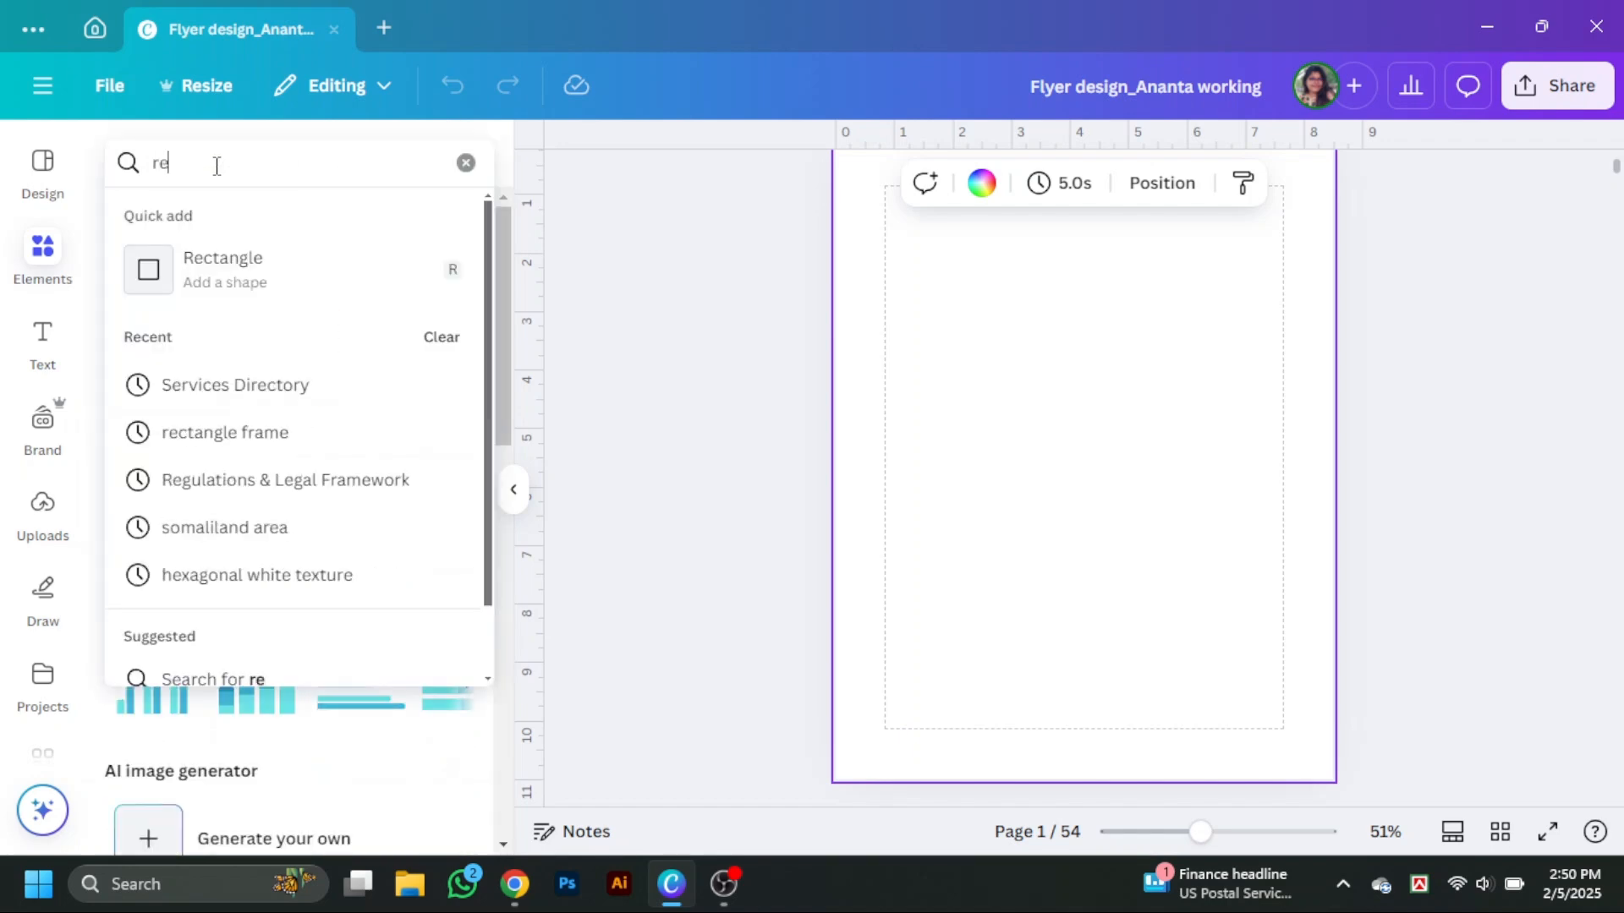
pyautogui.click(238, 283)
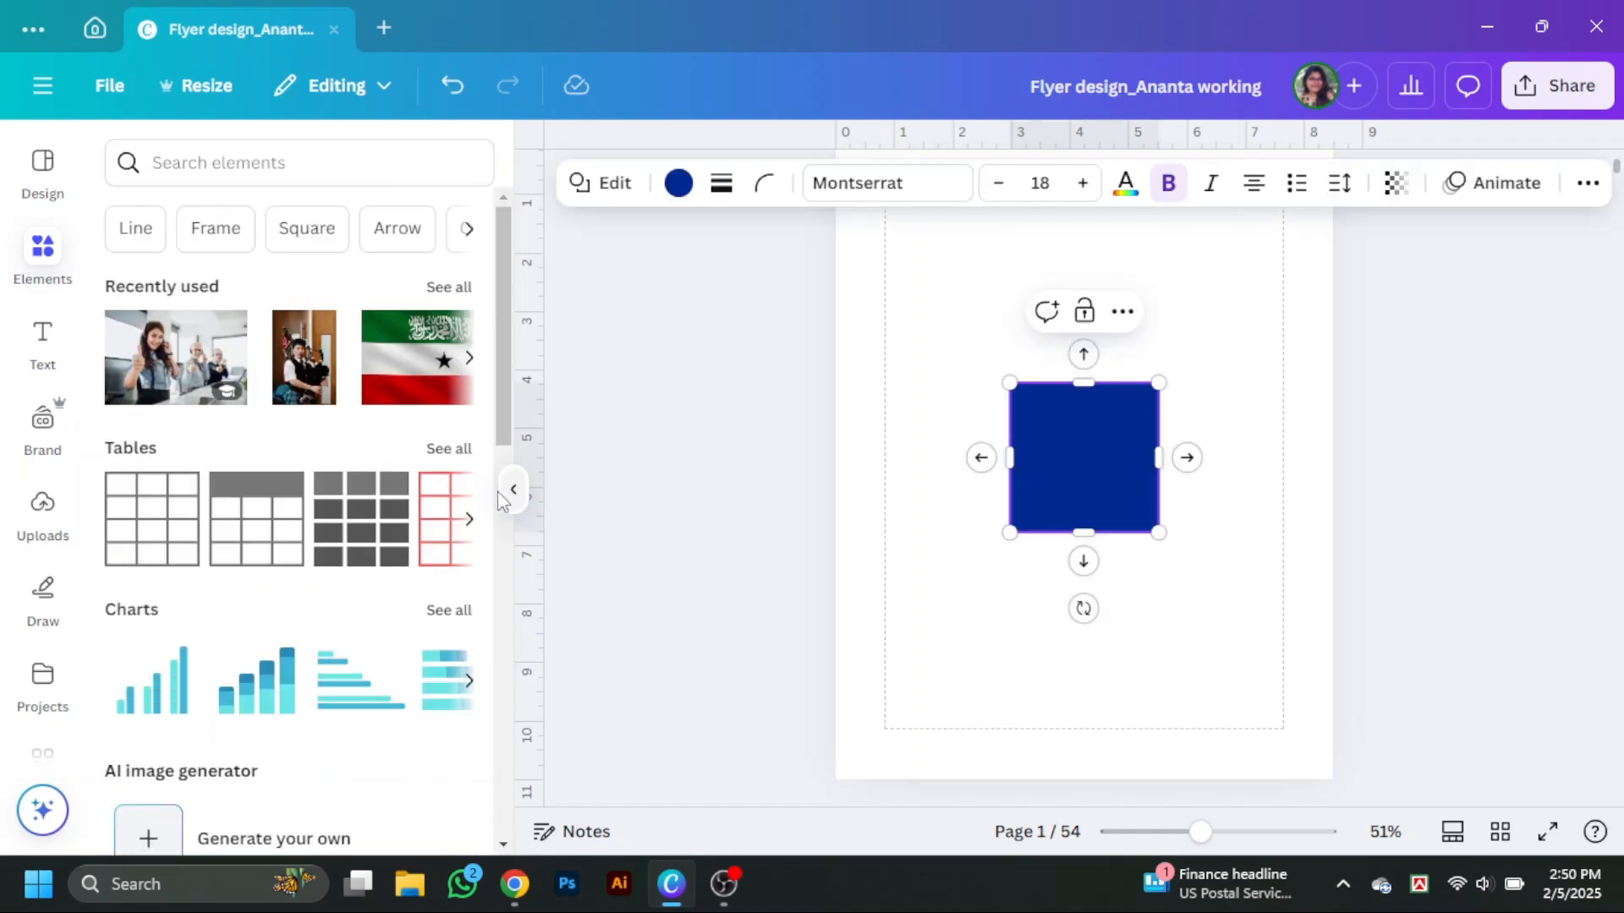
# Move the rectangle to the page's top edge and stretch it to about 3.4 by 8.5.
pyautogui.click(513, 489)
pyautogui.click(1165, 613)
pyautogui.scroll(2, 1142, 621)
pyautogui.moveTo(883, 601); pyautogui.dragTo(870, 335)
pyautogui.moveTo(770, 404); pyautogui.dragTo(772, 750)
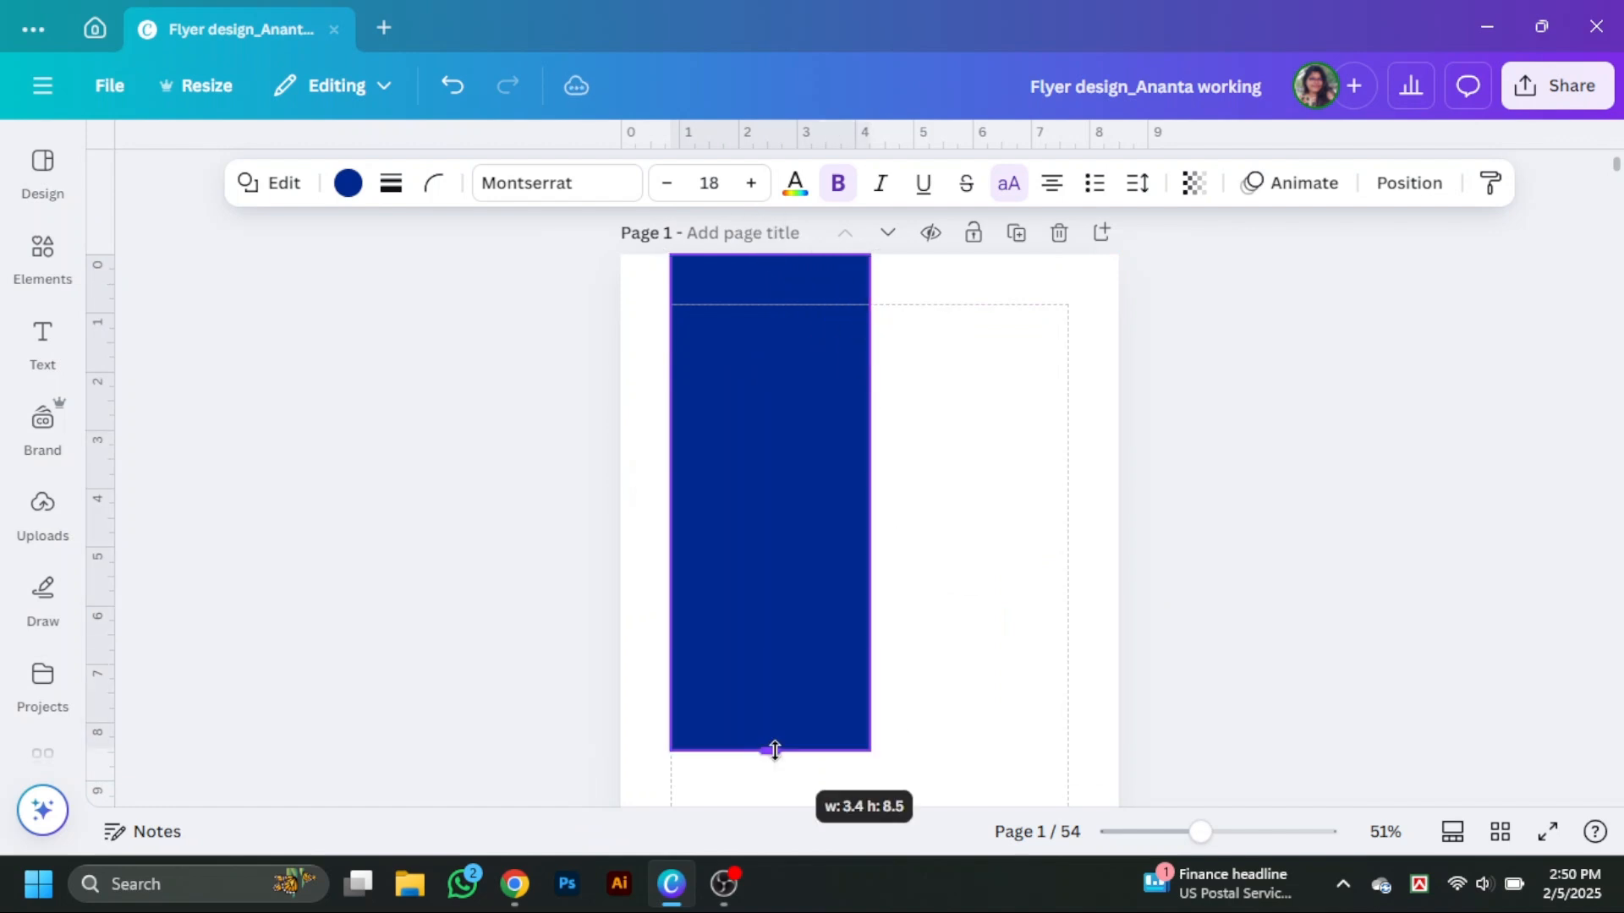
# Recolor the tall rectangle black.
pyautogui.scroll(-3, 772, 750)
pyautogui.moveTo(772, 512); pyautogui.dragTo(776, 537)
pyautogui.click(1272, 591)
pyautogui.scroll(2, 1272, 591)
pyautogui.click(786, 457)
pyautogui.click(348, 183)
pyautogui.click(257, 428)
pyautogui.scroll(-2, 925, 478)
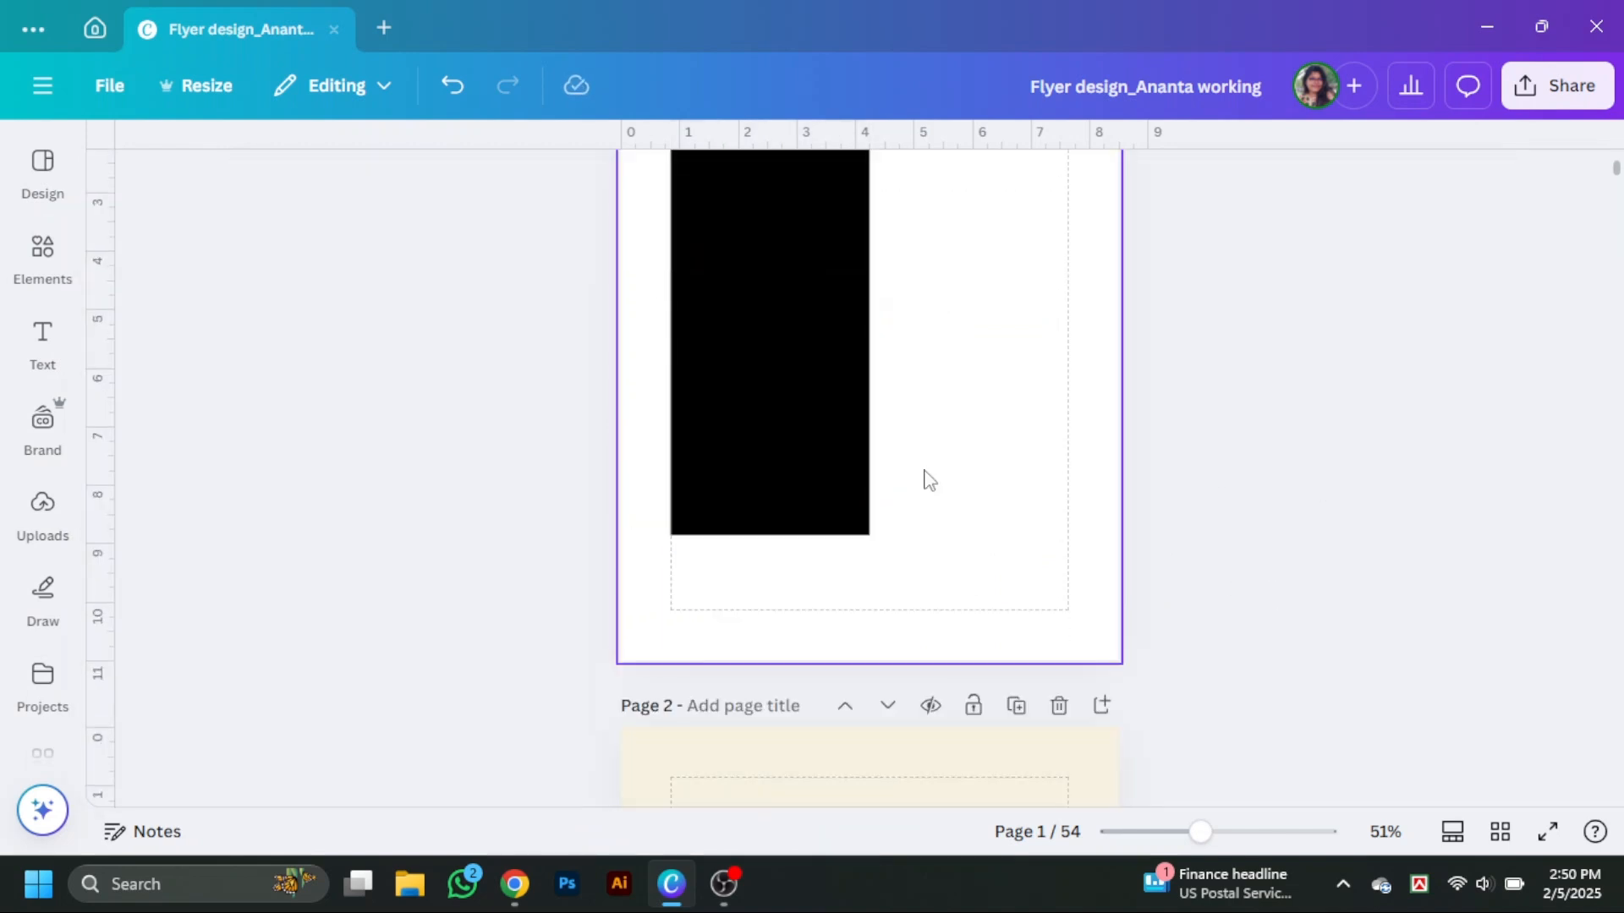
# Widen the black rectangle slightly.
pyautogui.click(821, 415)
pyautogui.moveTo(876, 402); pyautogui.dragTo(884, 392)
pyautogui.click(1294, 572)
pyautogui.scroll(3, 1293, 572)
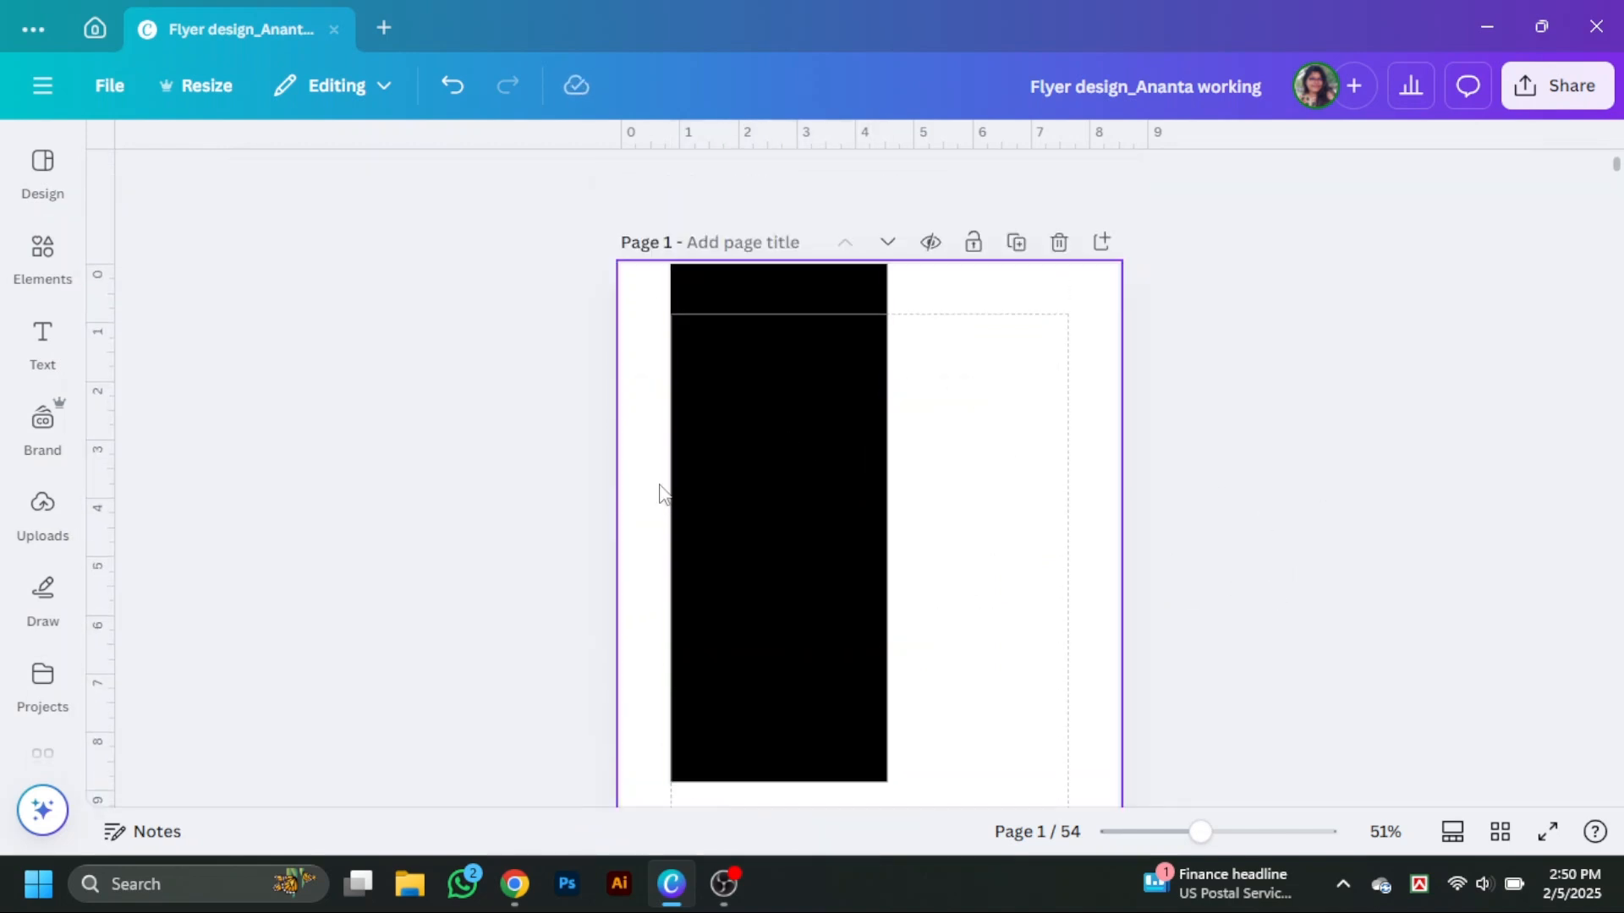
# Duplicate the rectangle and shrink the copy into a short band at the top of the page.
pyautogui.click(766, 396)
pyautogui.moveTo(779, 412); pyautogui.dragTo(827, 443)
pyautogui.moveTo(781, 776); pyautogui.dragTo(778, 338)
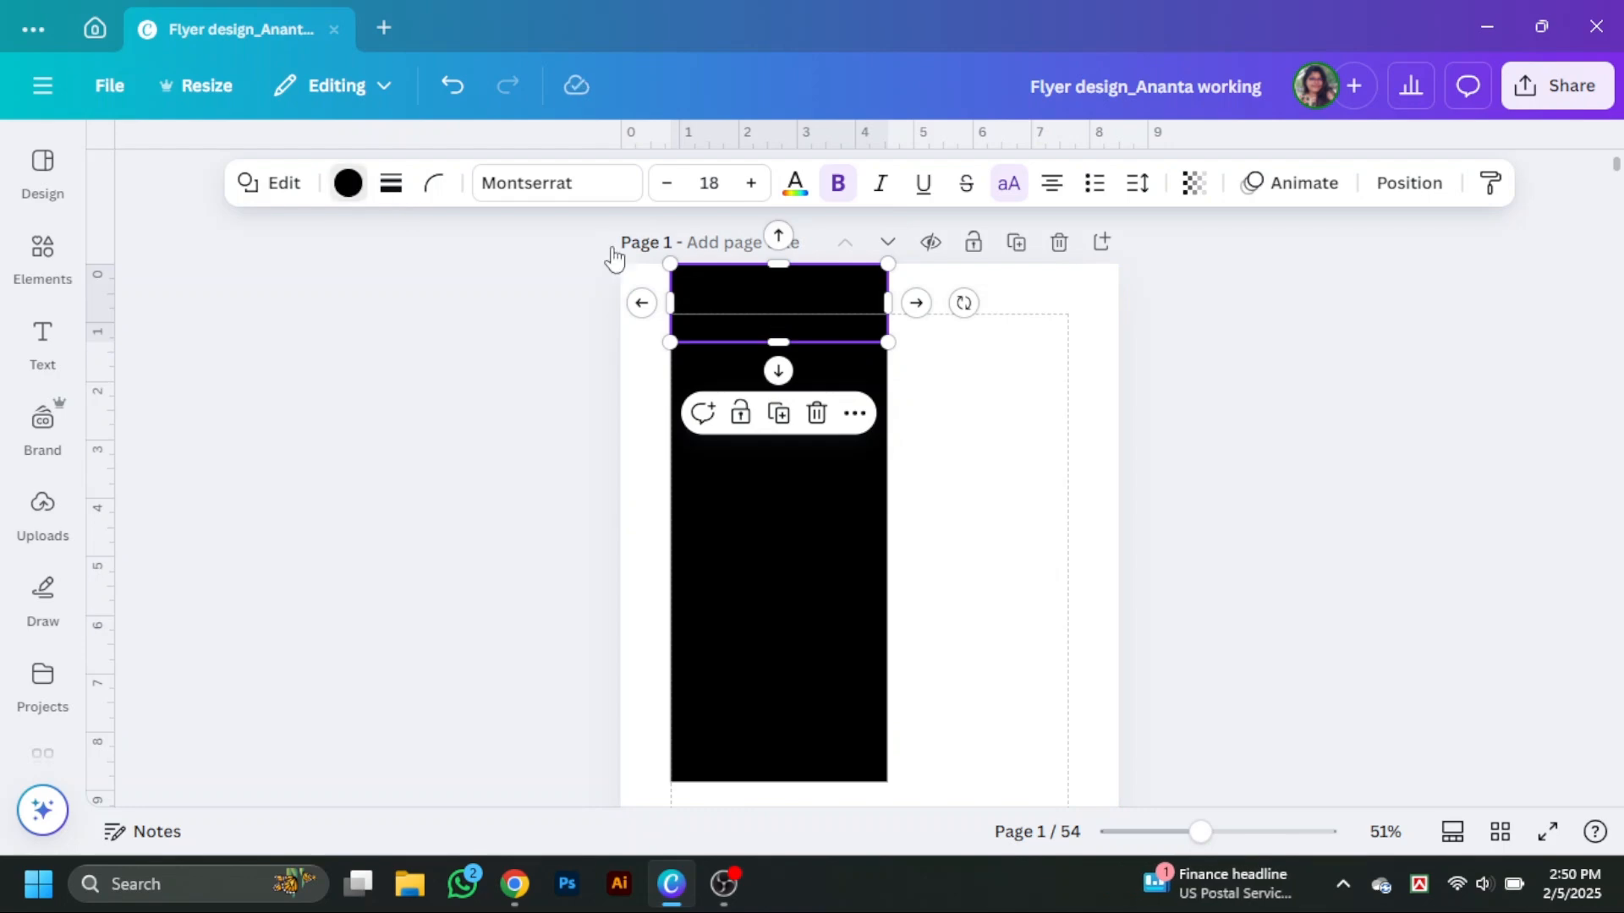
# Recolor the top band grey from the photo colours.
pyautogui.click(348, 184)
pyautogui.scroll(-5, 309, 592)
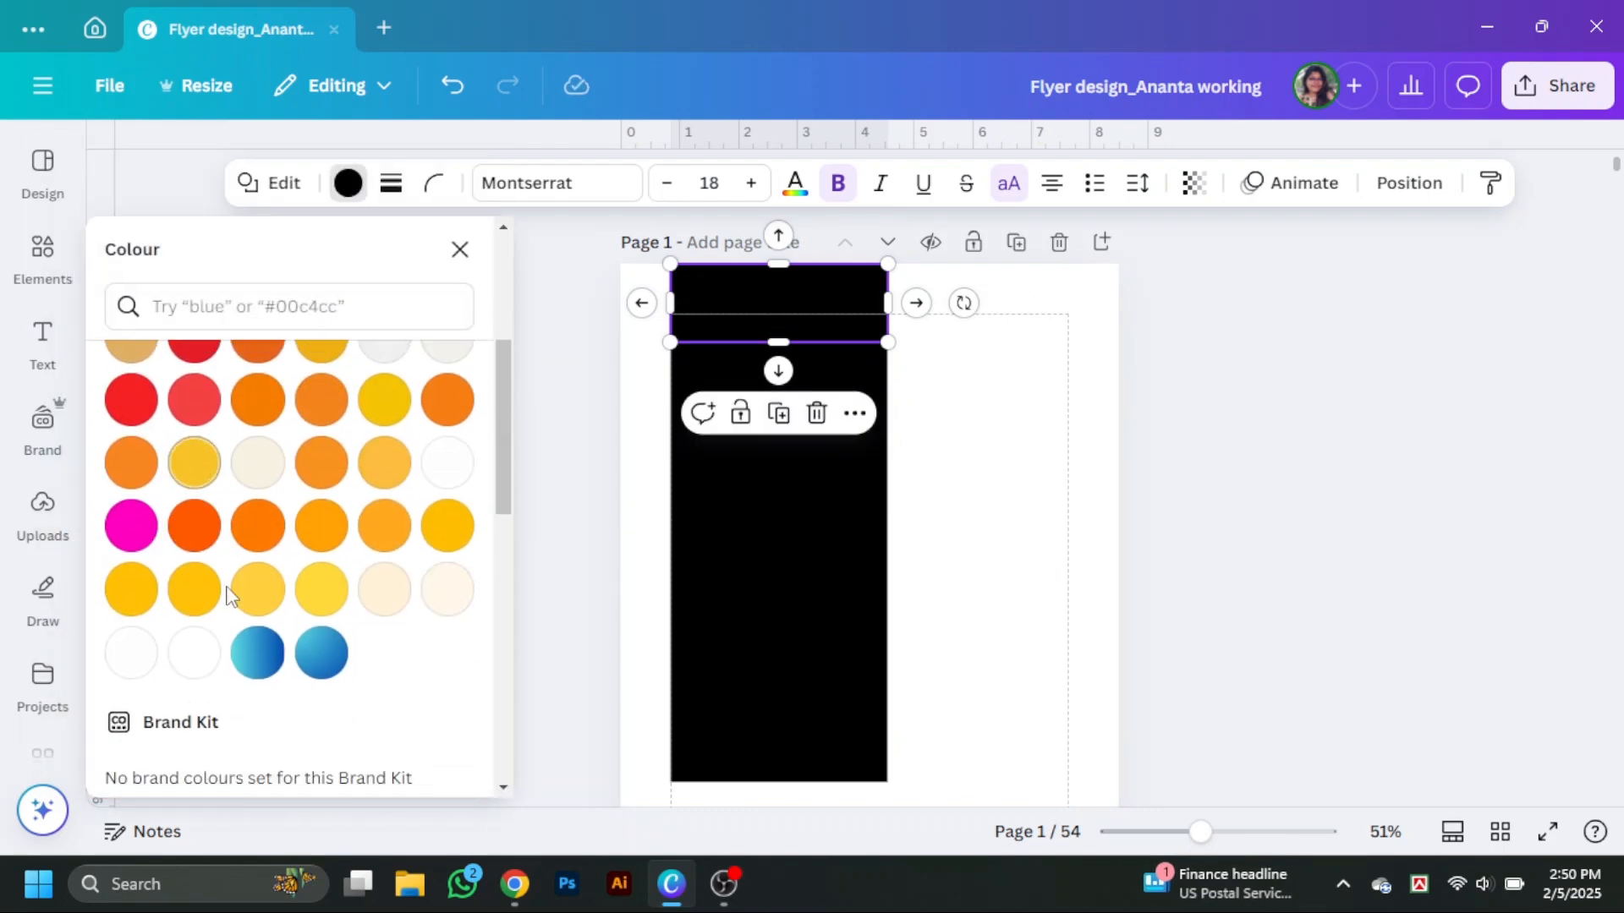
pyautogui.scroll(5, 253, 592)
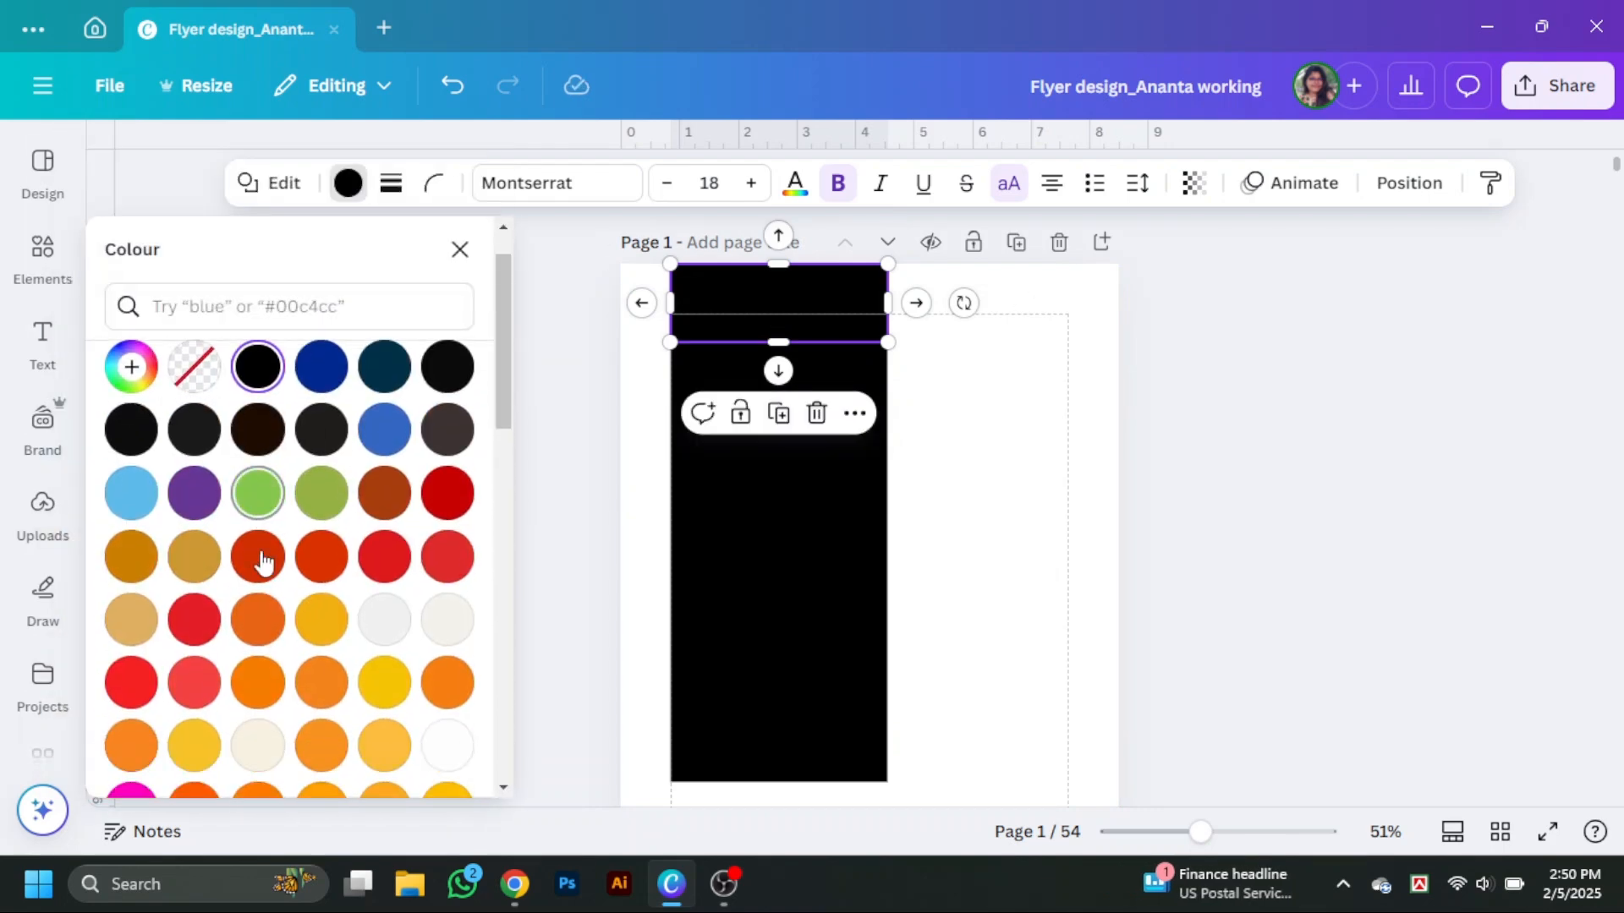
pyautogui.scroll(-5, 261, 551)
pyautogui.scroll(3, 249, 571)
pyautogui.click(205, 671)
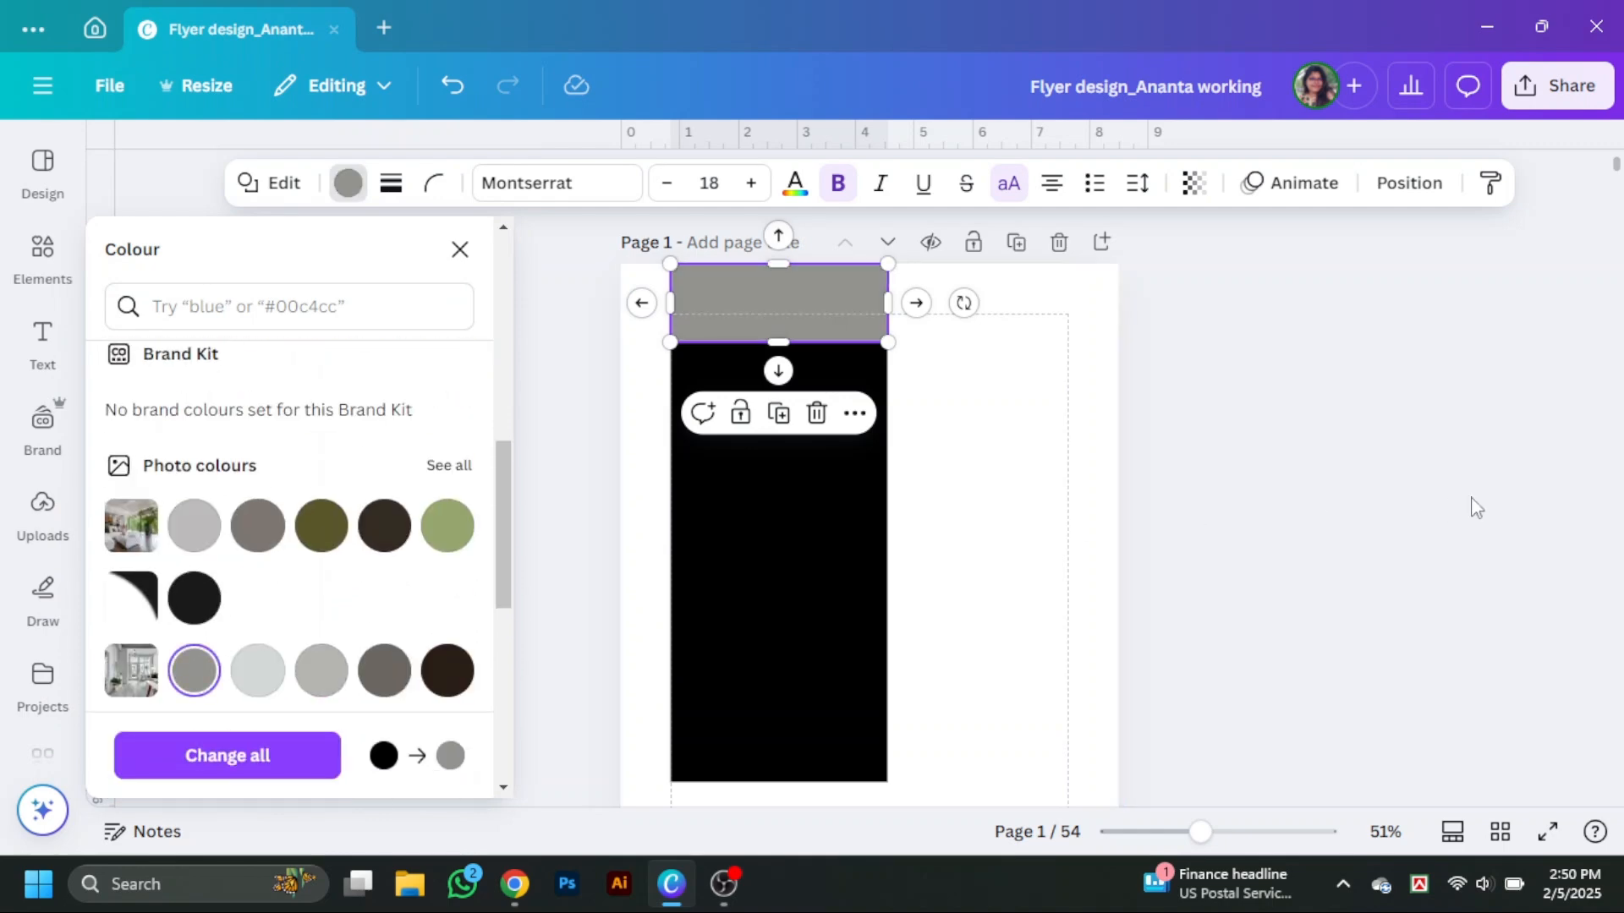
pyautogui.click(1453, 508)
pyautogui.scroll(-2, 1425, 511)
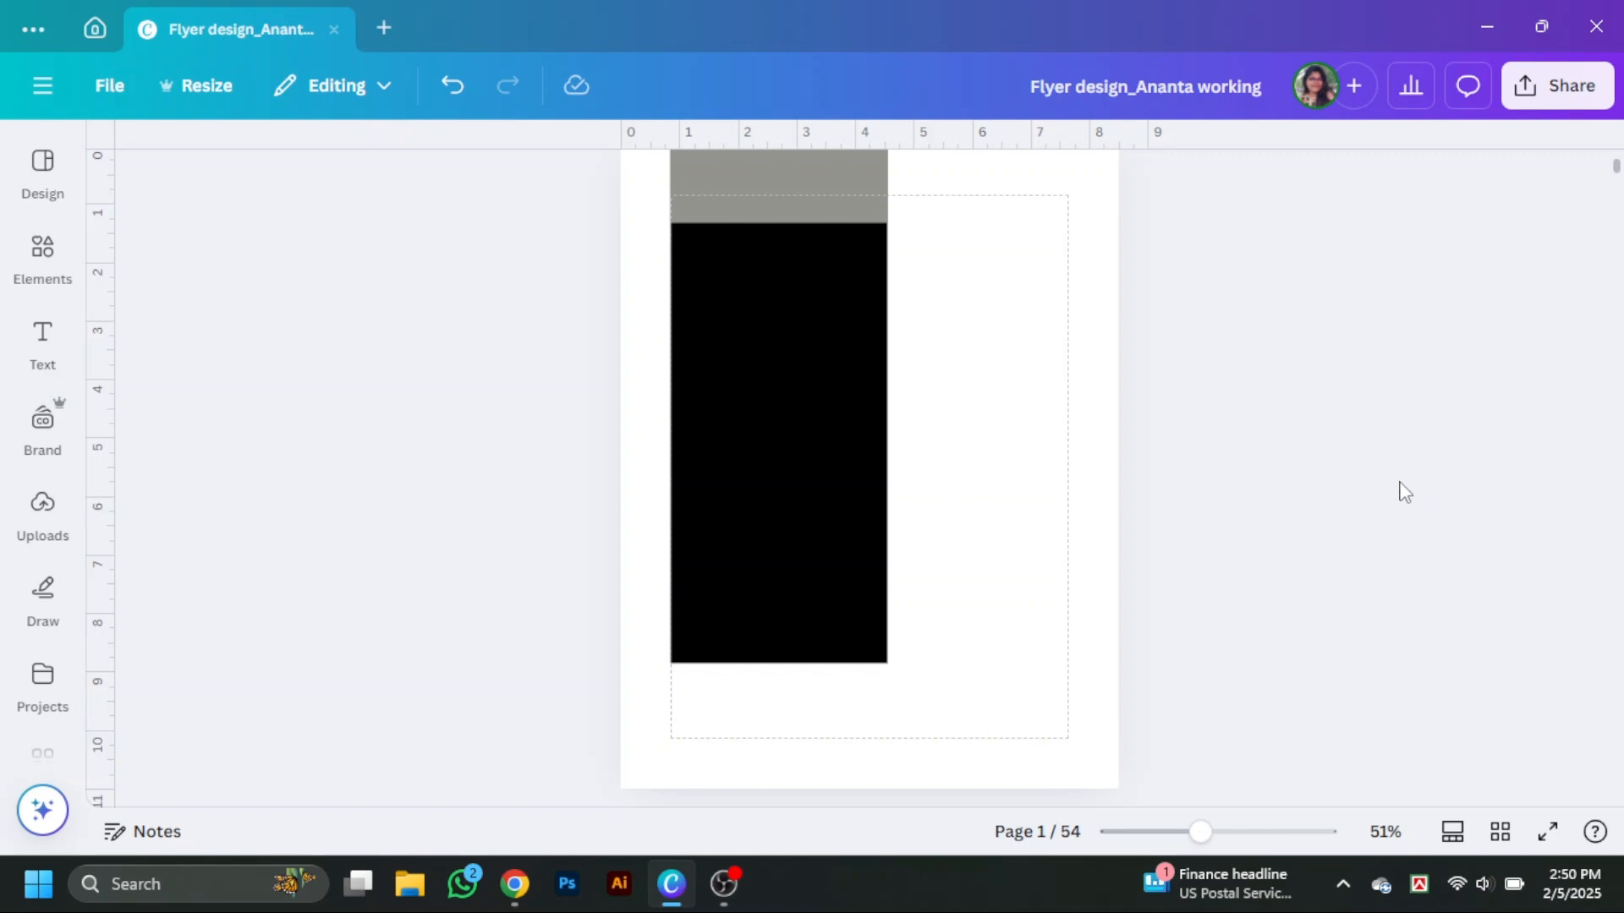
# Add a heading text box and replace its text with Special.
pyautogui.click(43, 342)
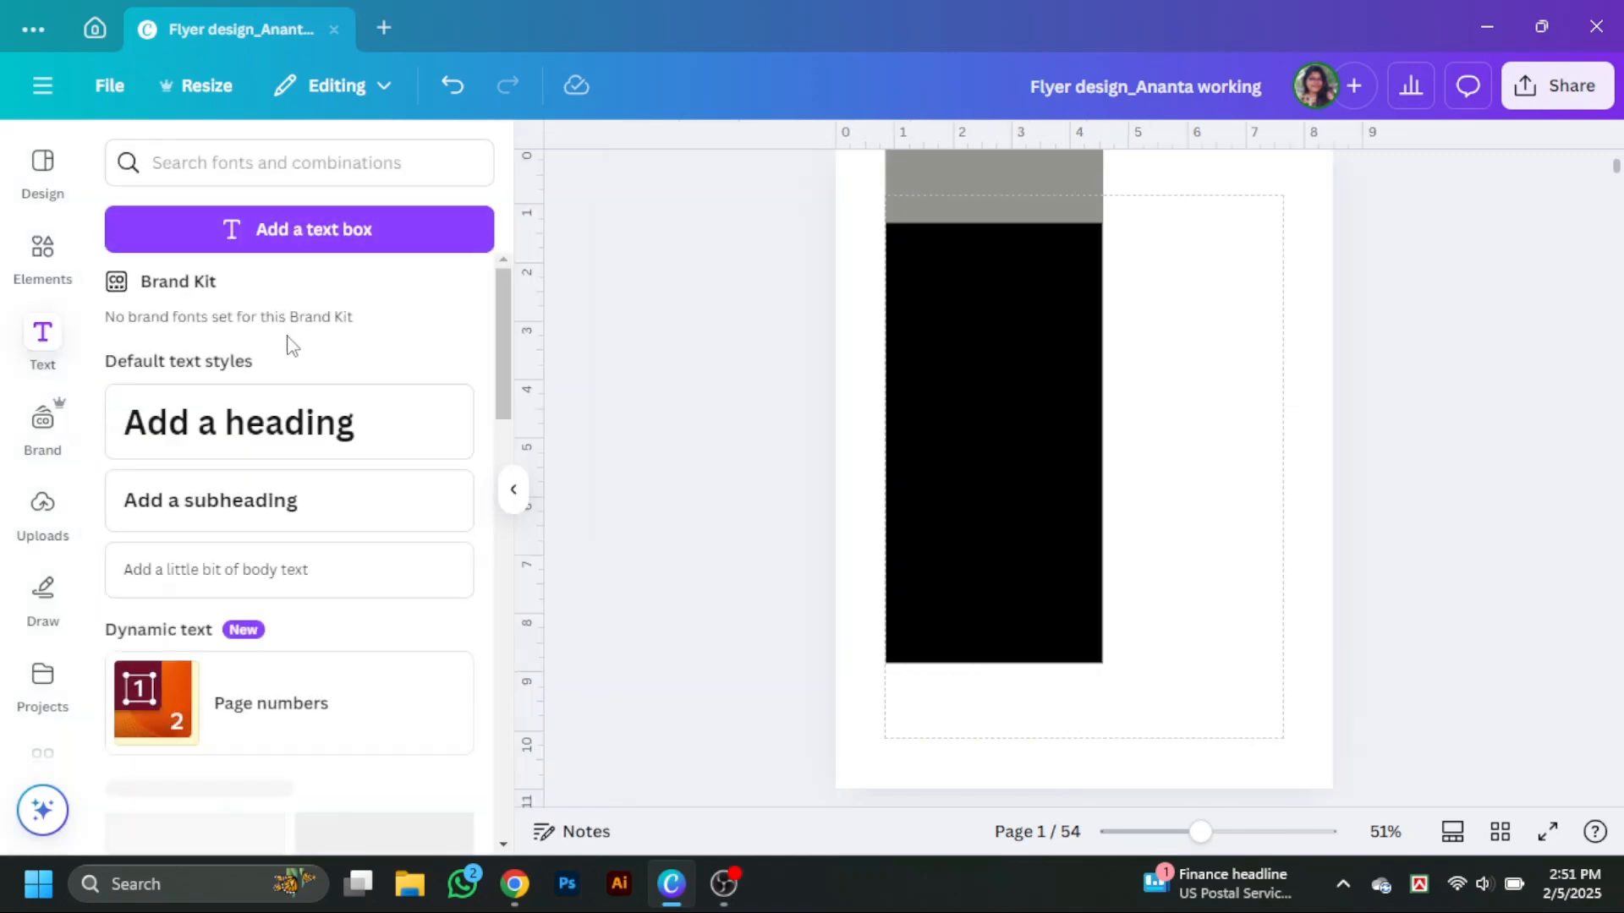
pyautogui.click(236, 420)
pyautogui.click(526, 409)
pyautogui.click(511, 489)
pyautogui.doubleClick(928, 493)
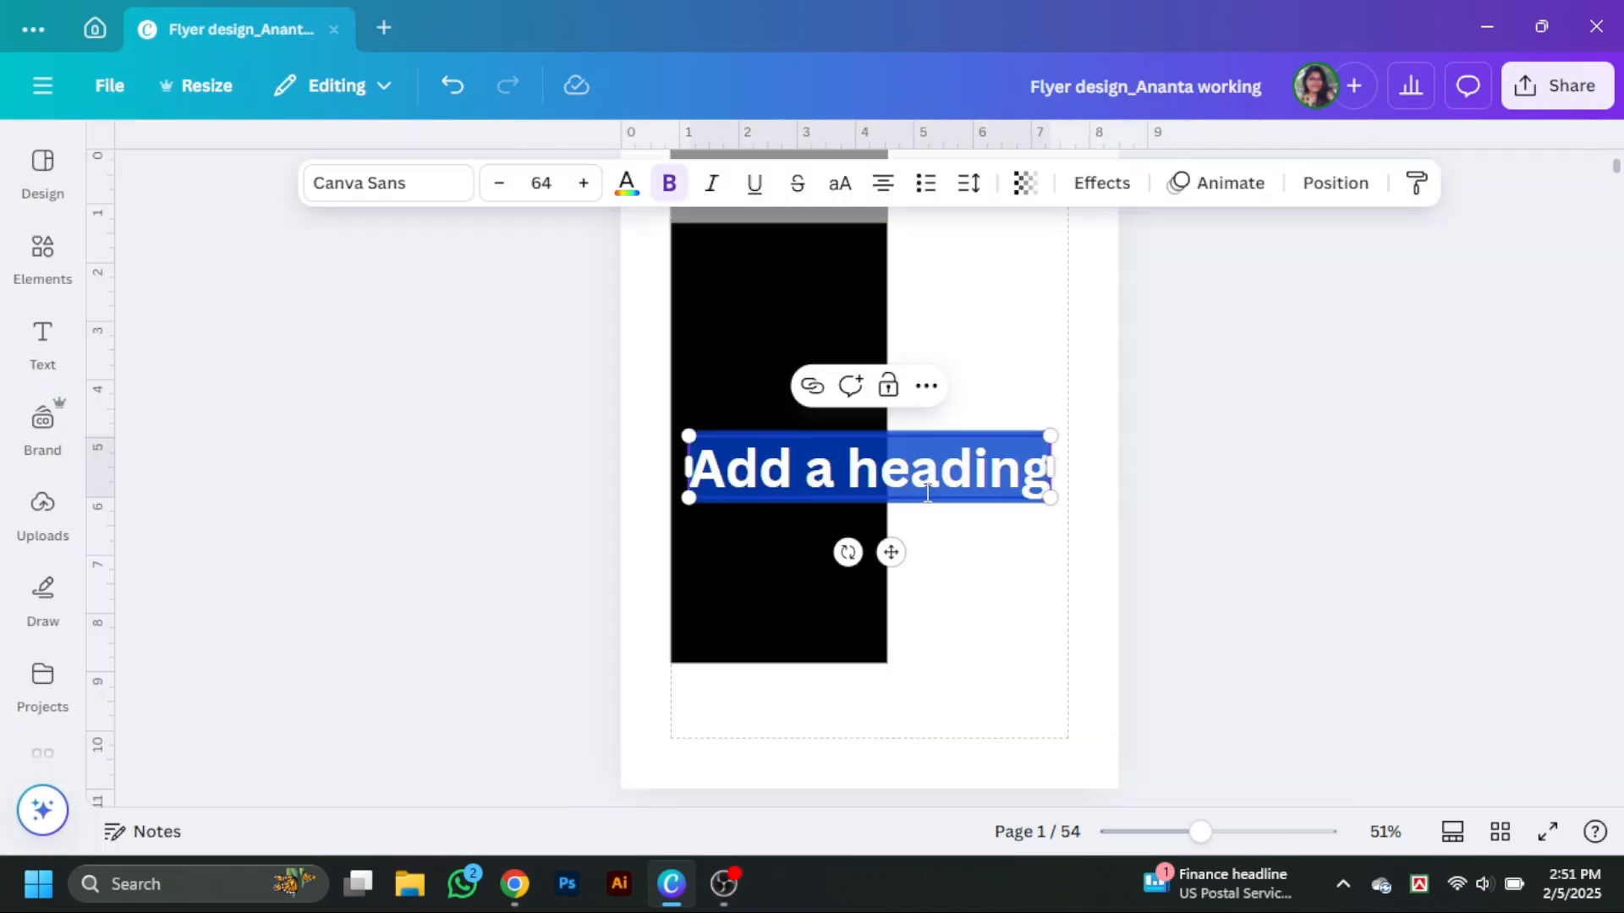
pyautogui.write('Spe')
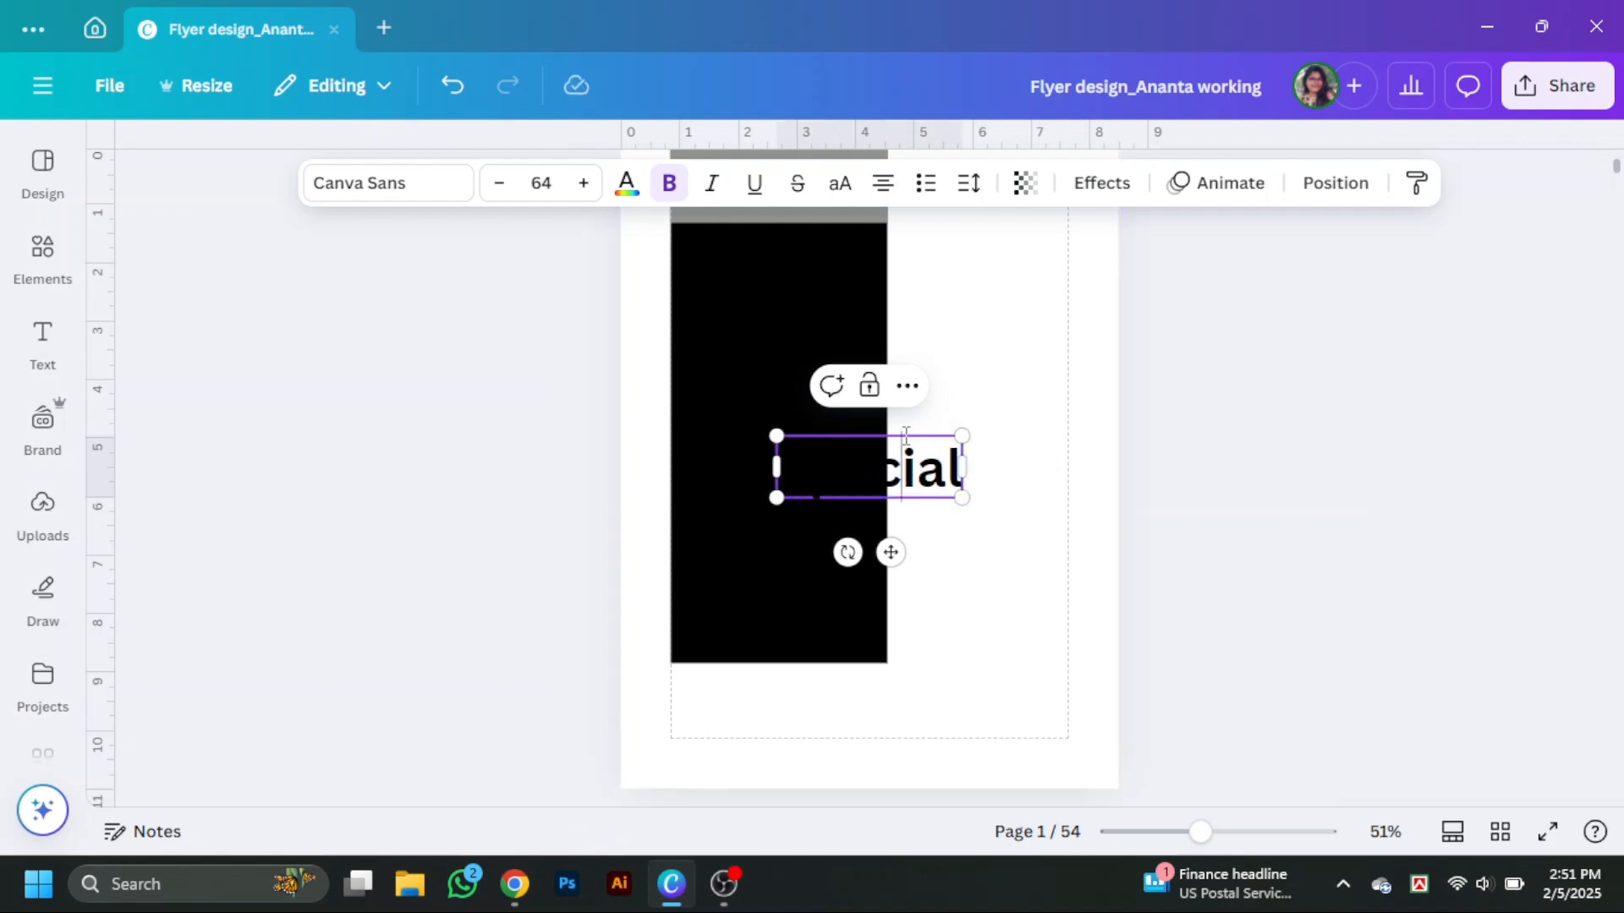
pyautogui.write('cial')
# Color the Special heading text red.
pyautogui.hotkey('ctrl', 'a')
pyautogui.click(627, 183)
pyautogui.scroll(-2, 461, 454)
pyautogui.click(462, 454)
pyautogui.click(977, 495)
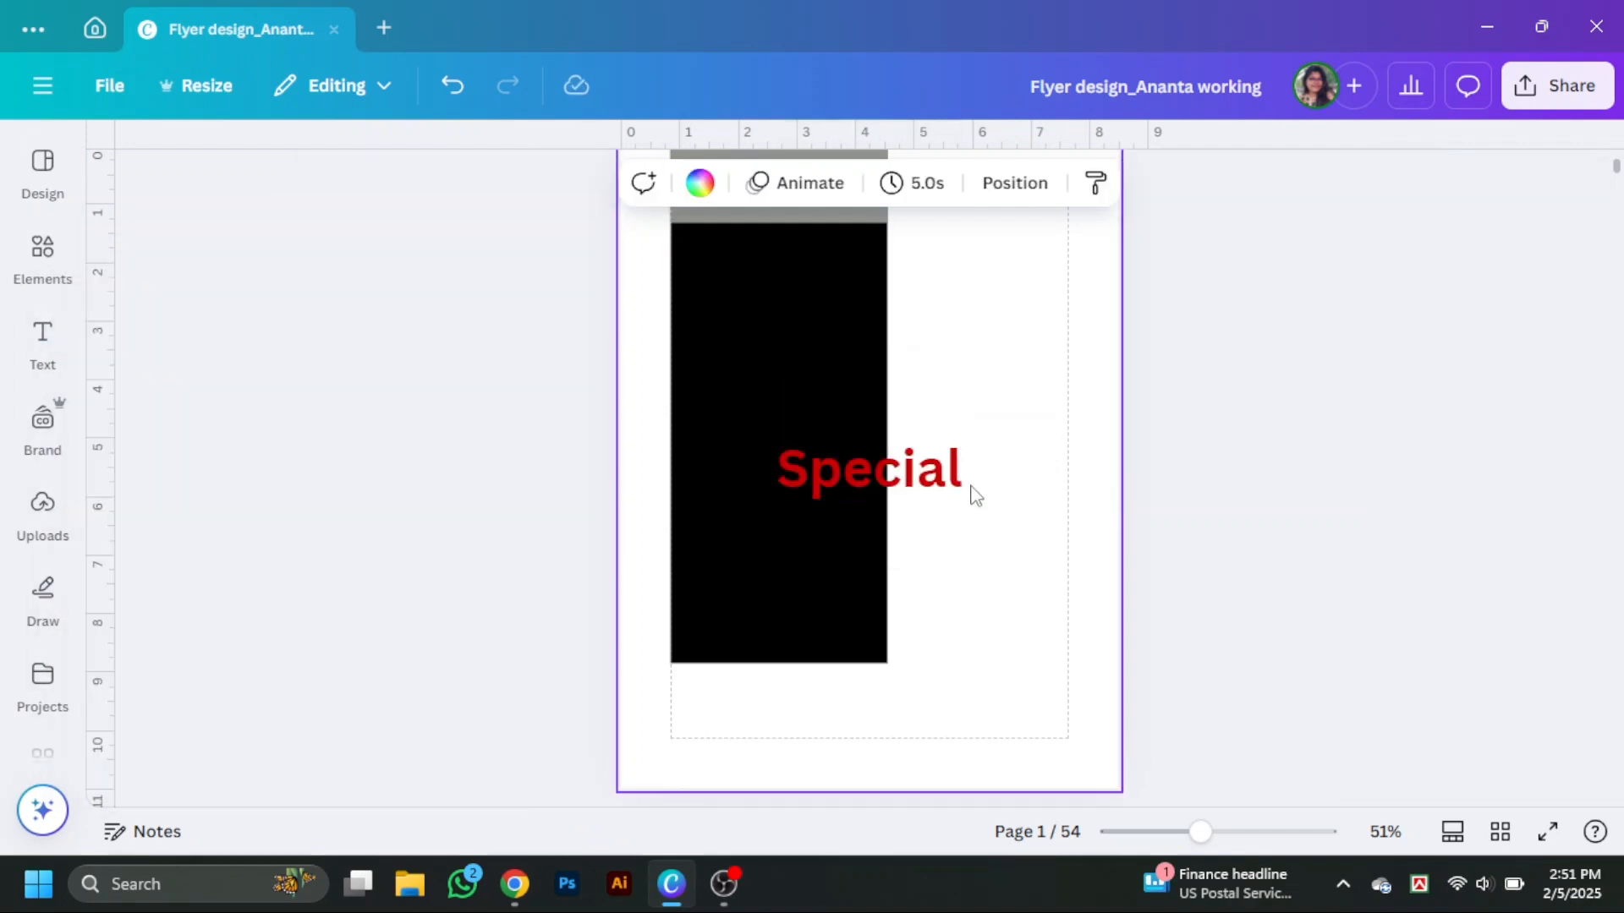
# Move the heading onto the black rectangle and set its font to DM Serif Display.
pyautogui.moveTo(930, 486); pyautogui.dragTo(841, 406)
pyautogui.click(406, 184)
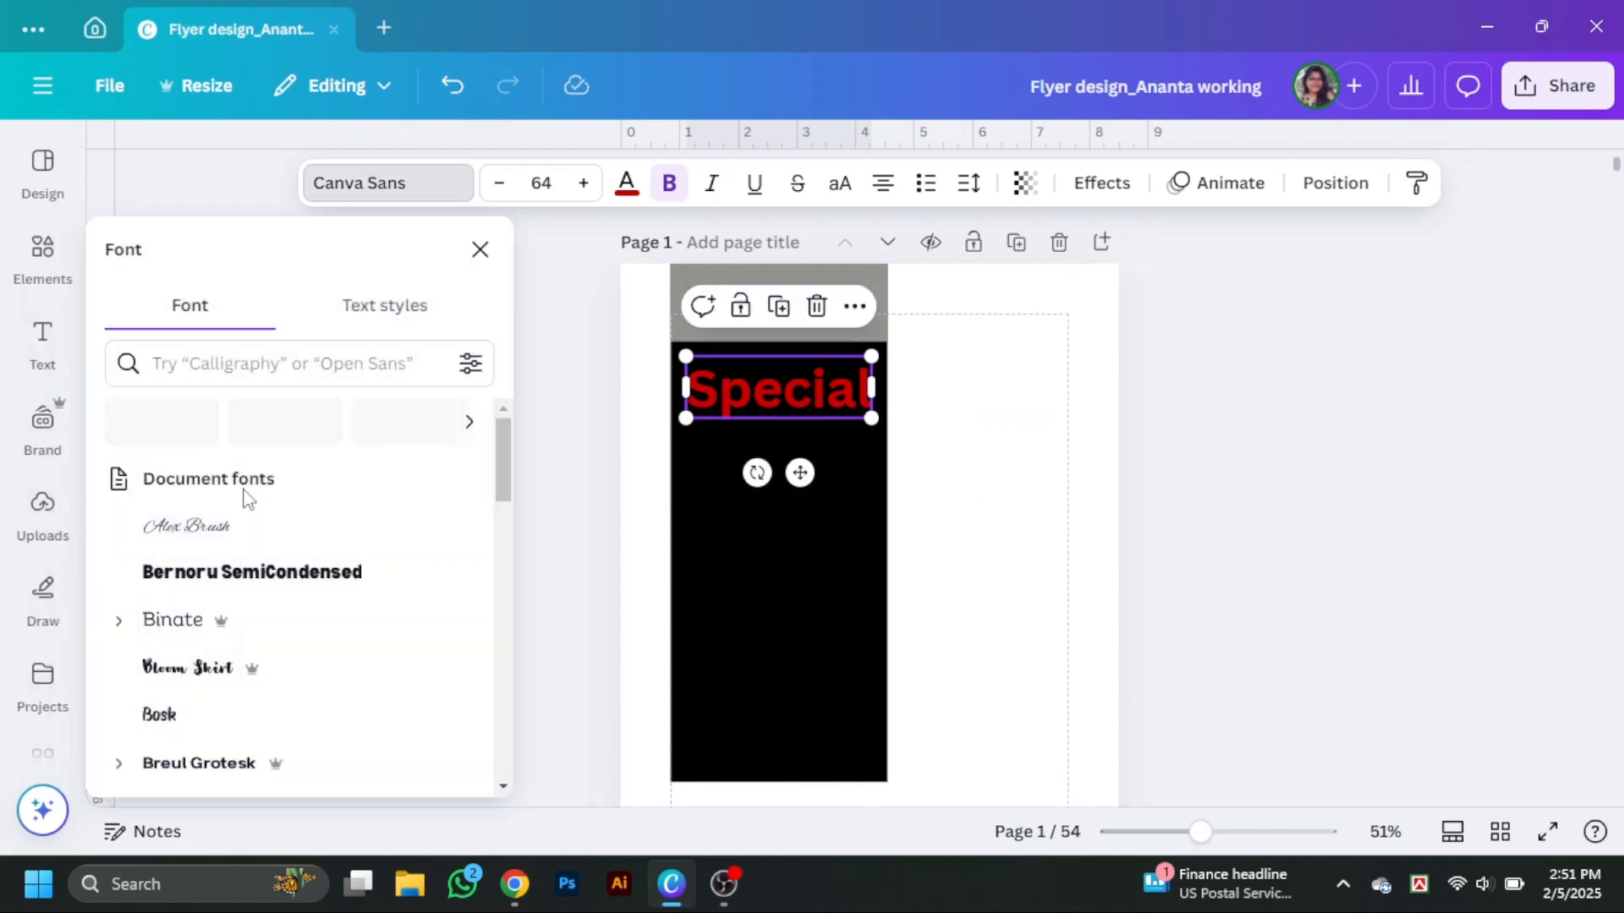
pyautogui.scroll(-1, 228, 524)
pyautogui.click(203, 546)
pyautogui.scroll(-1, 207, 550)
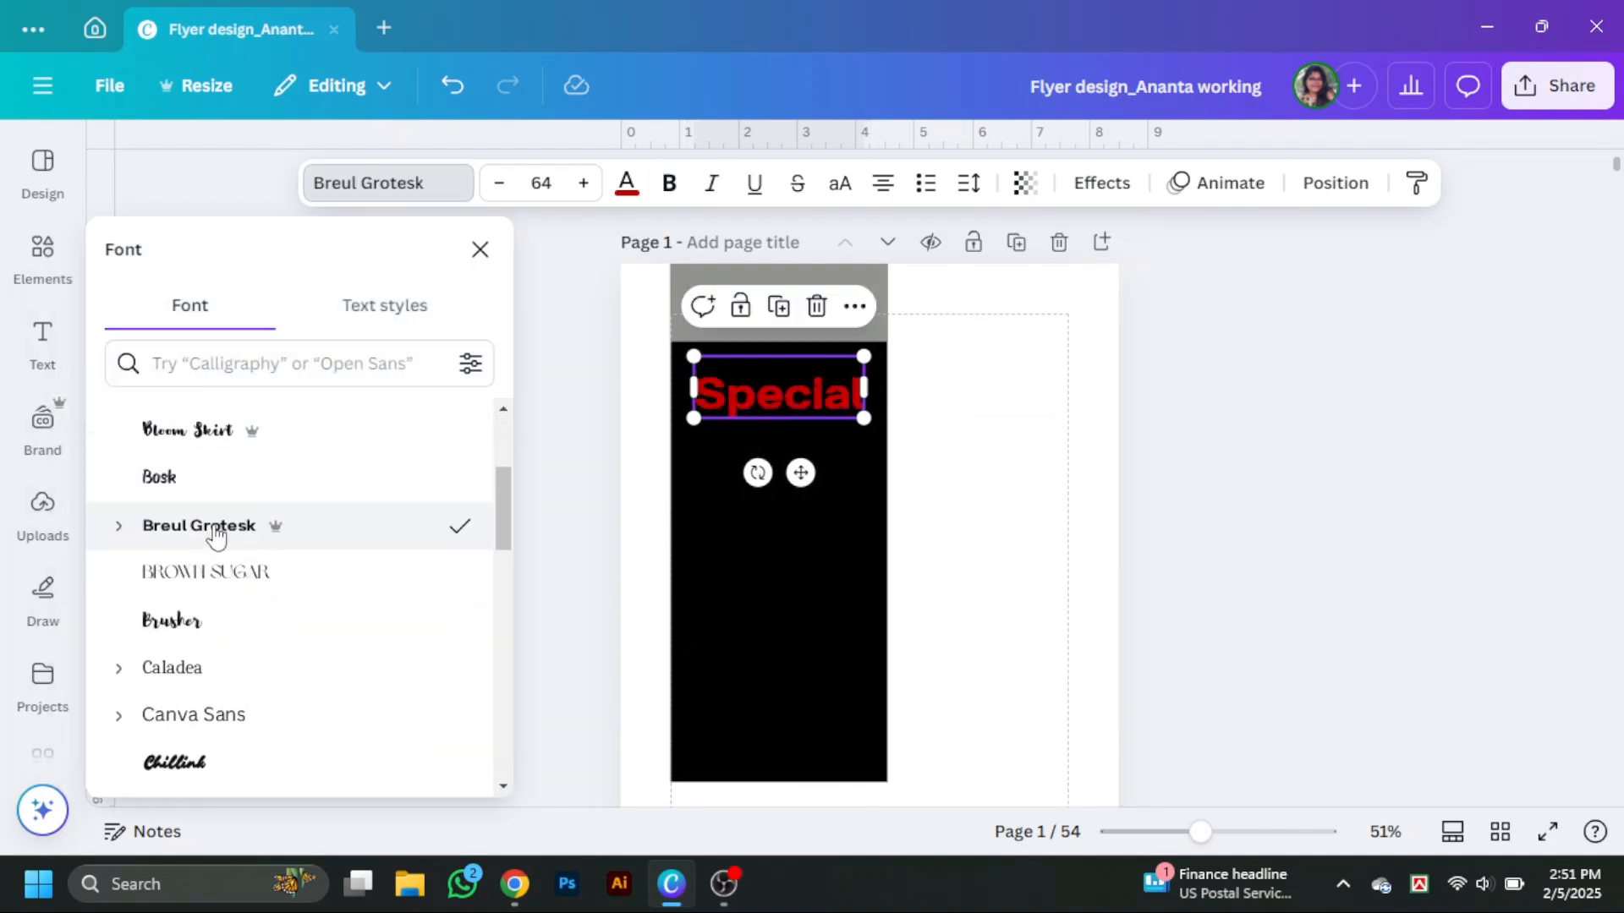
pyautogui.scroll(-1, 203, 524)
pyautogui.click(208, 470)
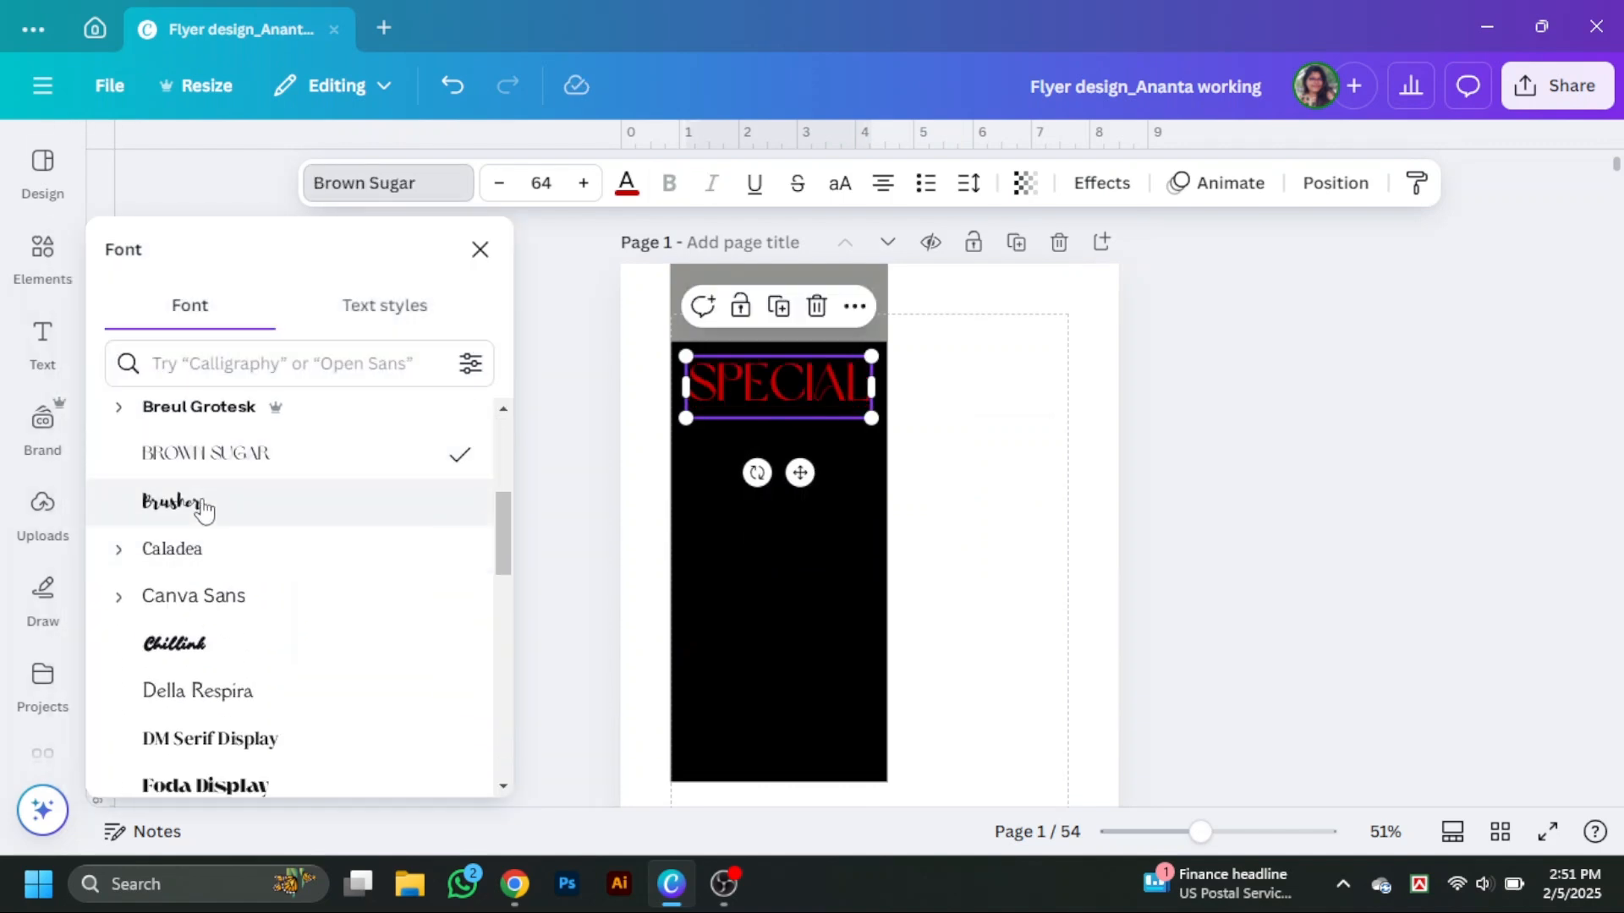
pyautogui.click(195, 523)
pyautogui.click(188, 550)
pyautogui.scroll(-1, 207, 559)
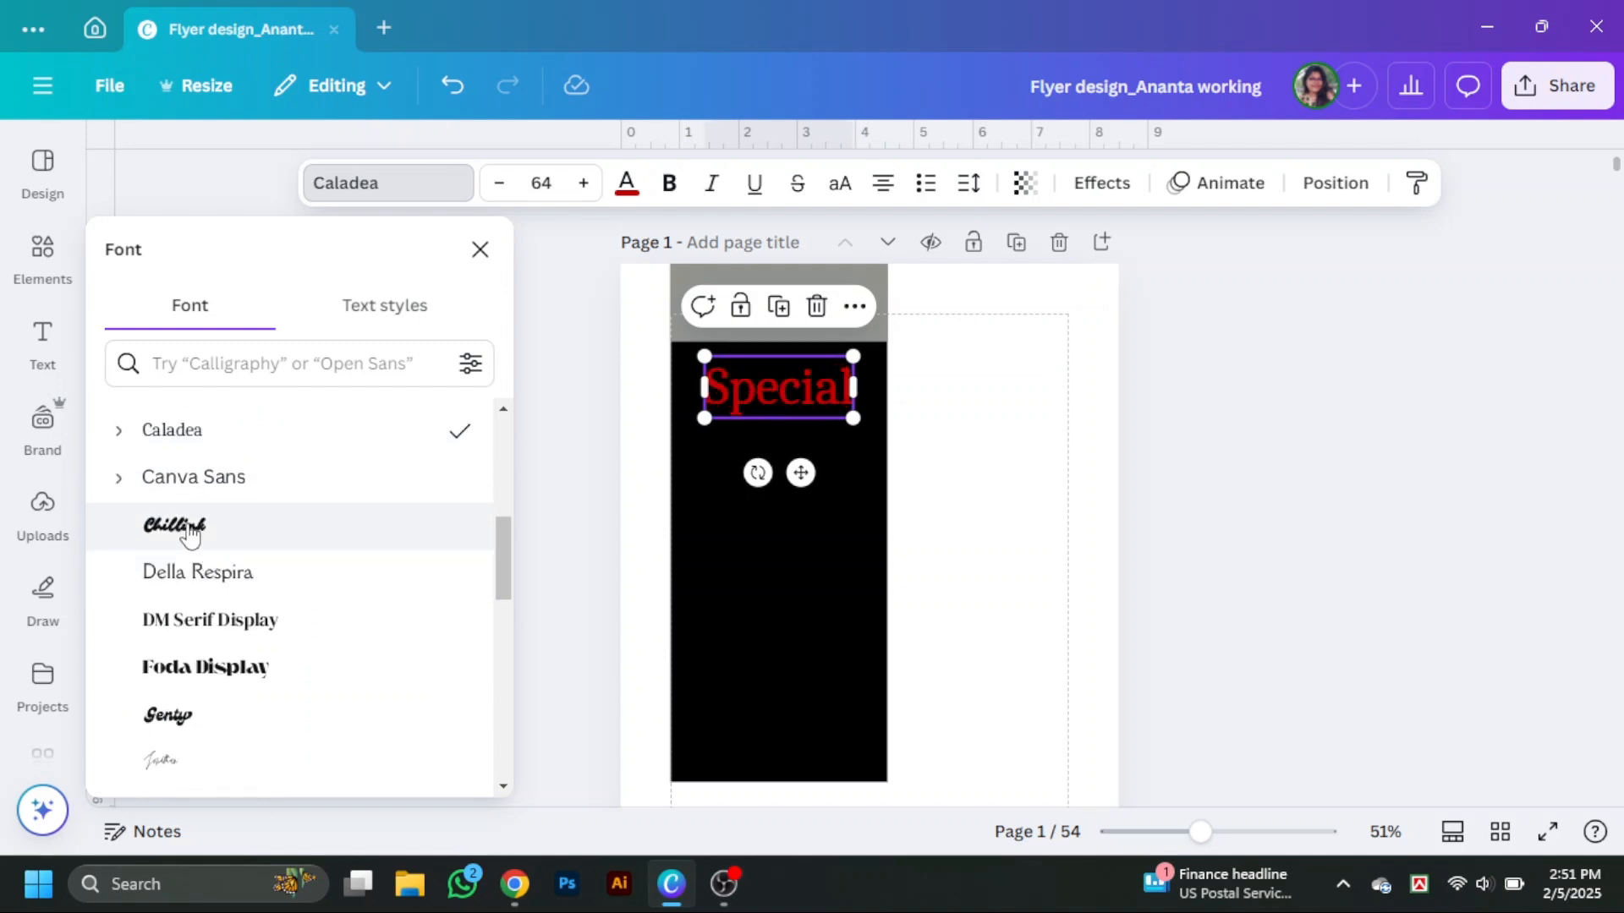
pyautogui.click(210, 620)
pyautogui.click(1049, 601)
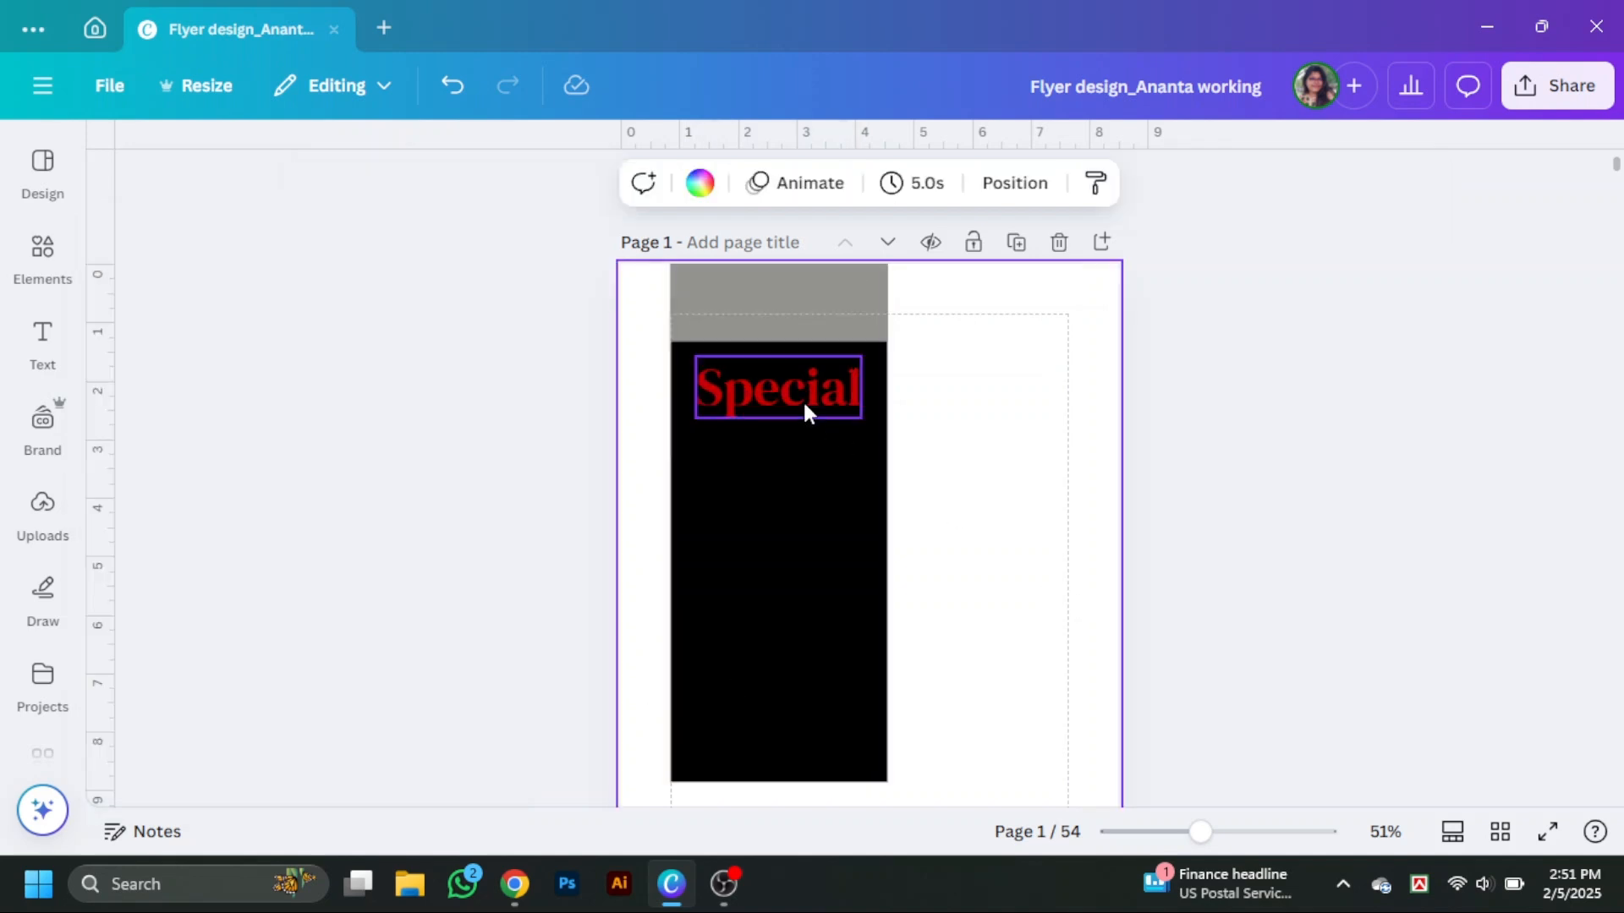
# Duplicate the heading below itself and change the copy's text to Menu.
pyautogui.moveTo(804, 410); pyautogui.dragTo(778, 452)
pyautogui.doubleClick(803, 455)
pyautogui.write('Menu')
pyautogui.click(973, 473)
# Color both the Special and Menu headings white.
pyautogui.keyDown('shift'); pyautogui.click(774, 385); pyautogui.keyUp('shift')
pyautogui.click(627, 182)
pyautogui.scroll(-4, 254, 507)
pyautogui.click(193, 522)
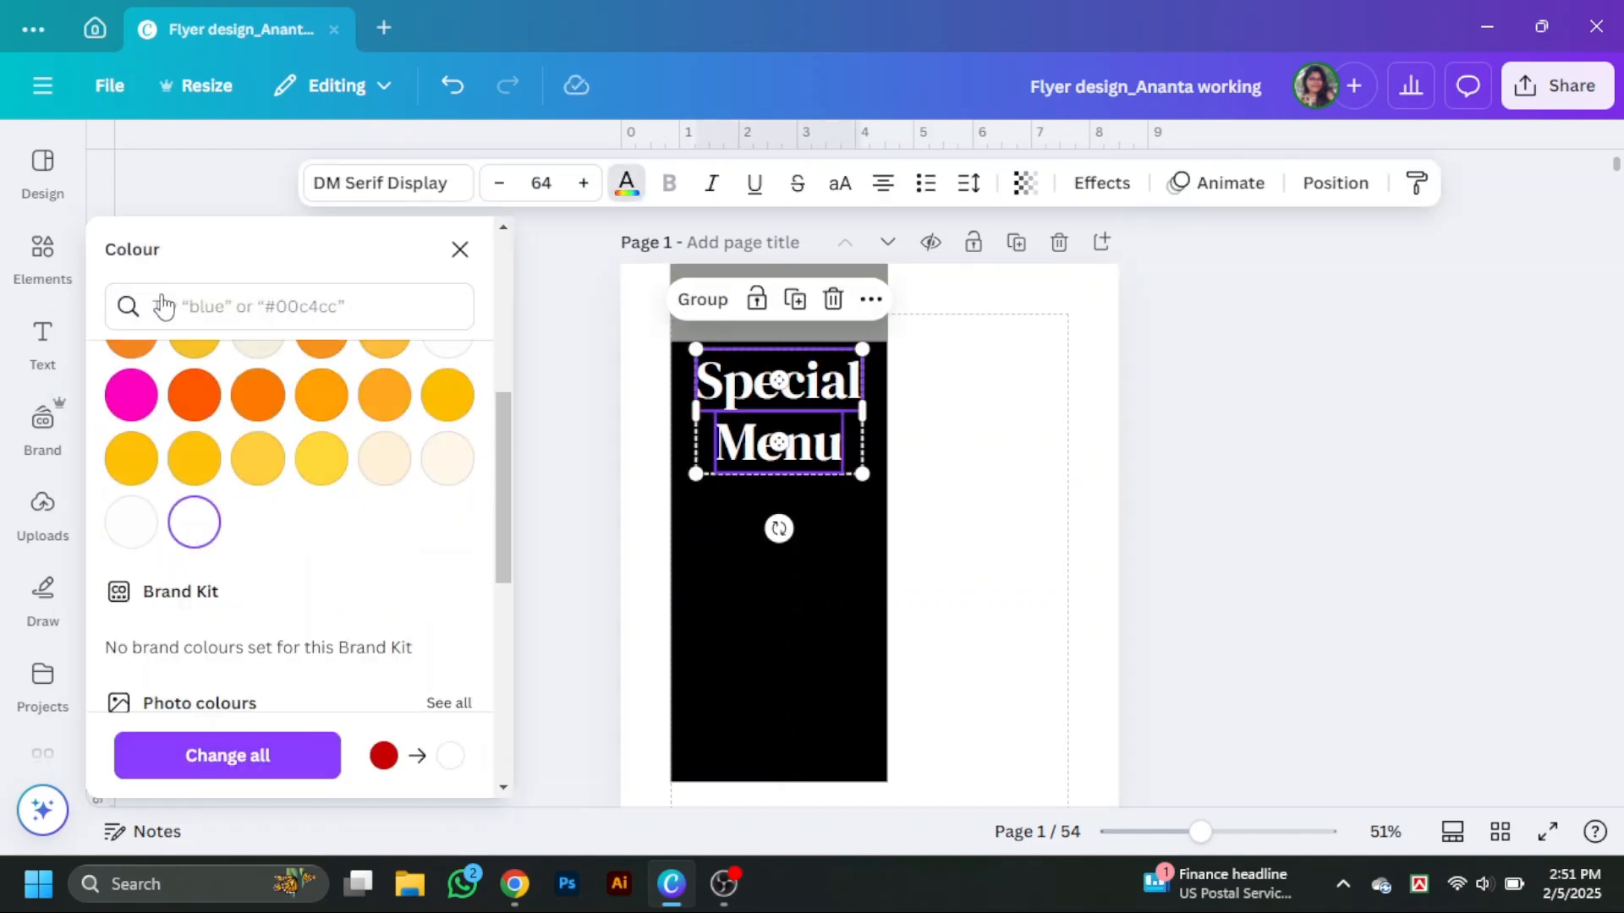
pyautogui.click(1201, 381)
# Recolor the top band yellow.
pyautogui.click(820, 311)
pyautogui.click(348, 183)
pyautogui.click(453, 509)
pyautogui.click(1200, 380)
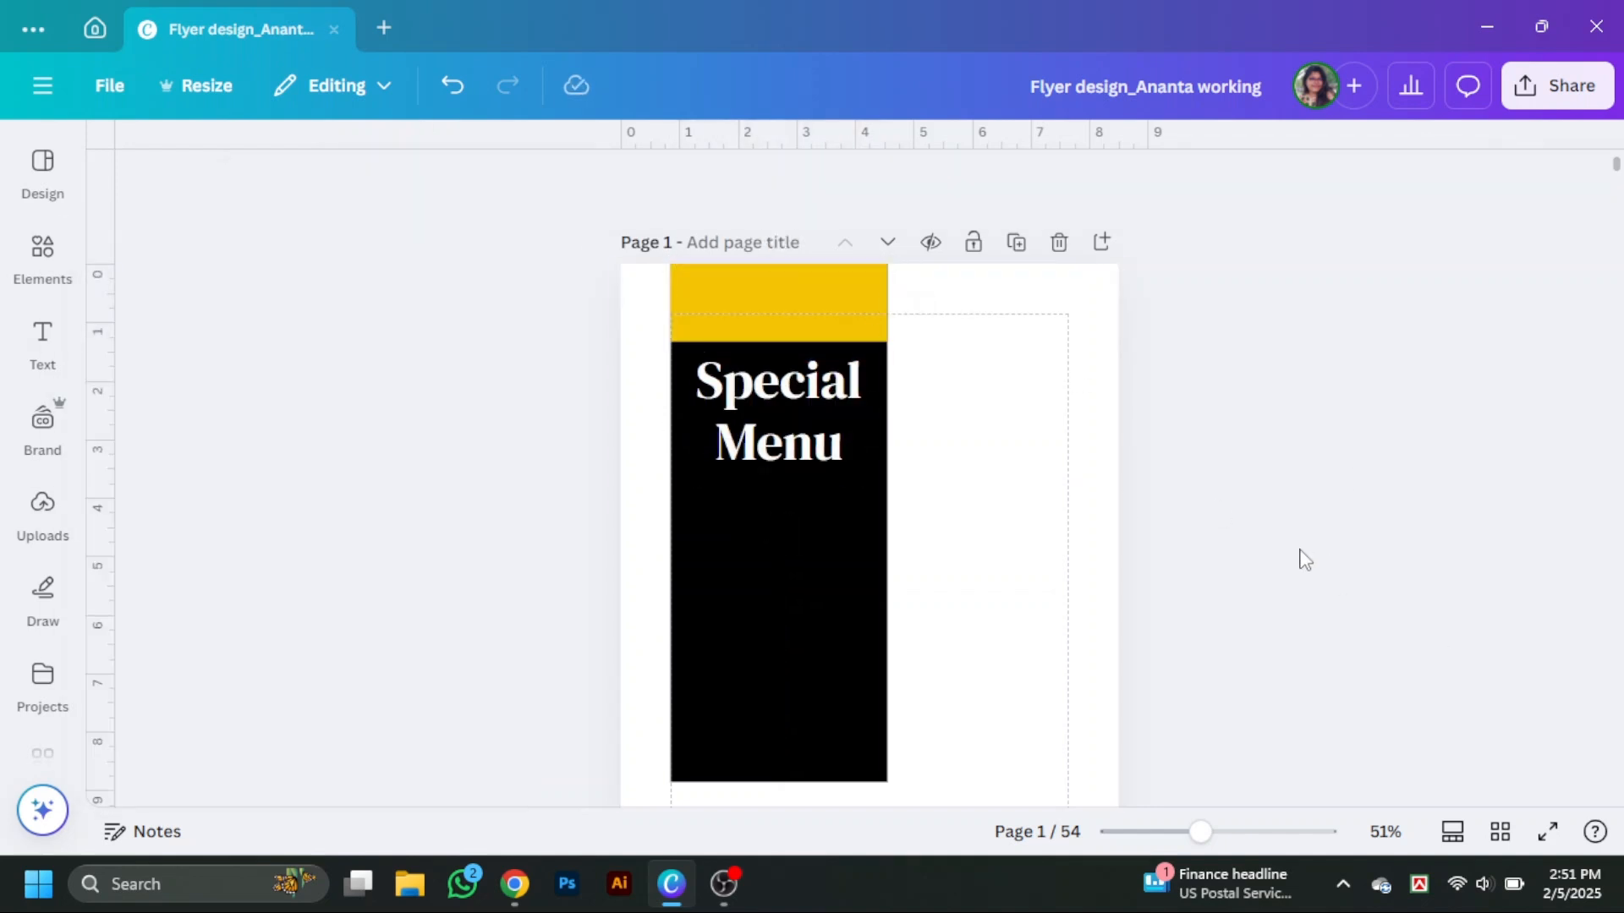
# Copy the yellow band as a thin bar beneath the Menu heading.
pyautogui.moveTo(800, 400)
pyautogui.mouseDown()
pyautogui.moveTo(801, 493)
pyautogui.moveTo(803, 410)
pyautogui.mouseUp()
pyautogui.moveTo(802, 478); pyautogui.dragTo(802, 477)
pyautogui.click(825, 469)
pyautogui.click(1220, 832)
pyautogui.click(1348, 666)
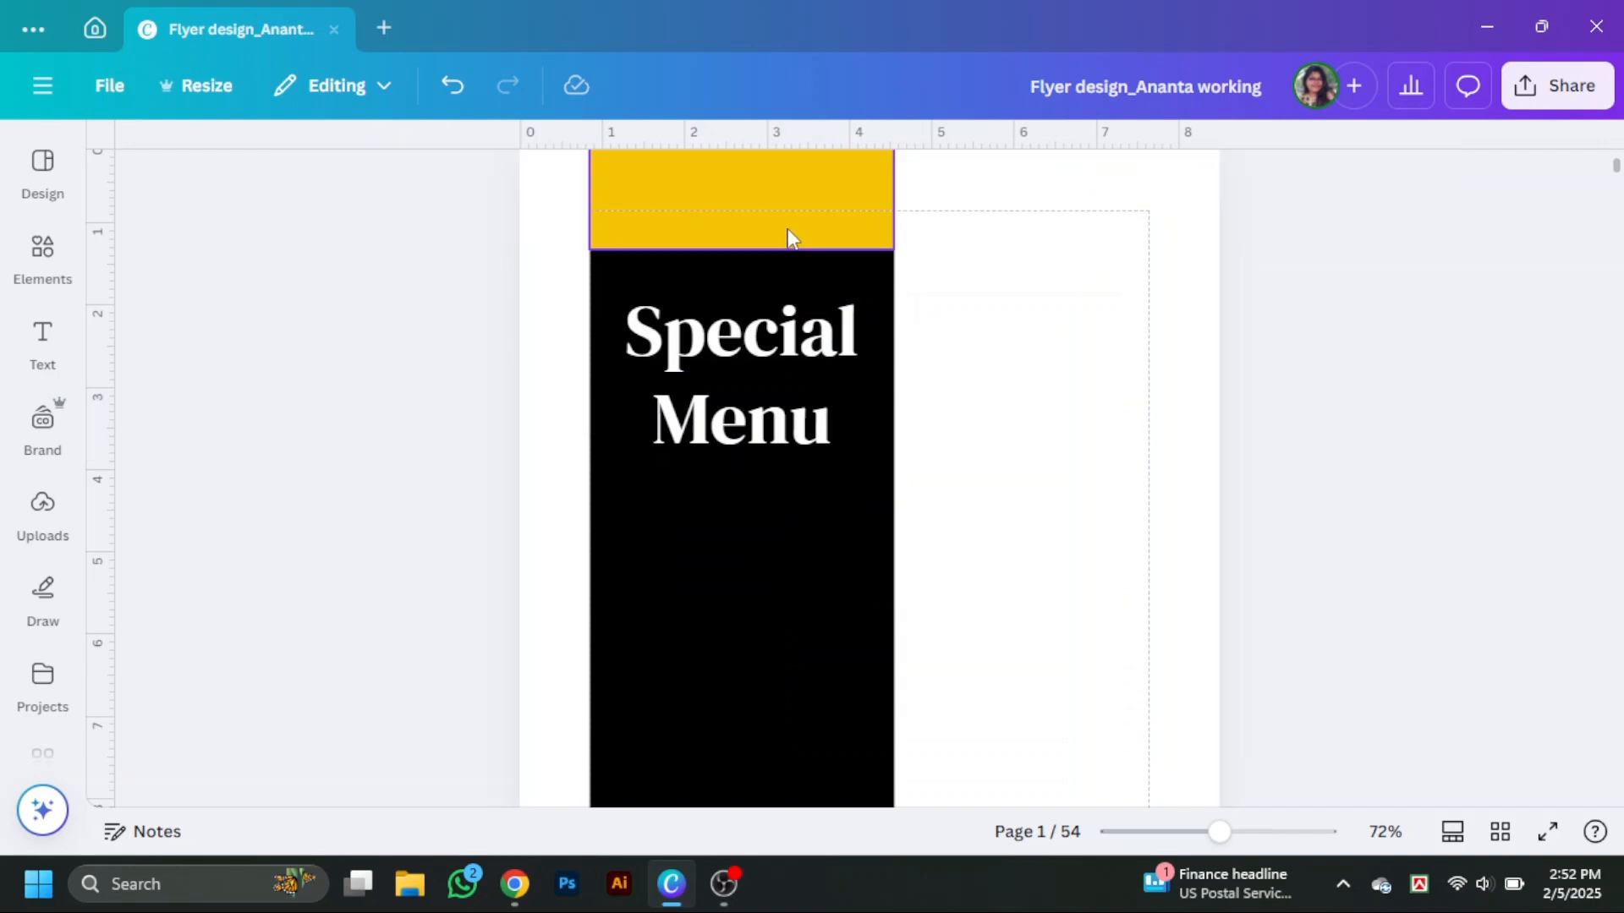
pyautogui.keyDown('alt'); pyautogui.moveTo(791, 236); pyautogui.dragTo(771, 473); pyautogui.keyUp('alt')
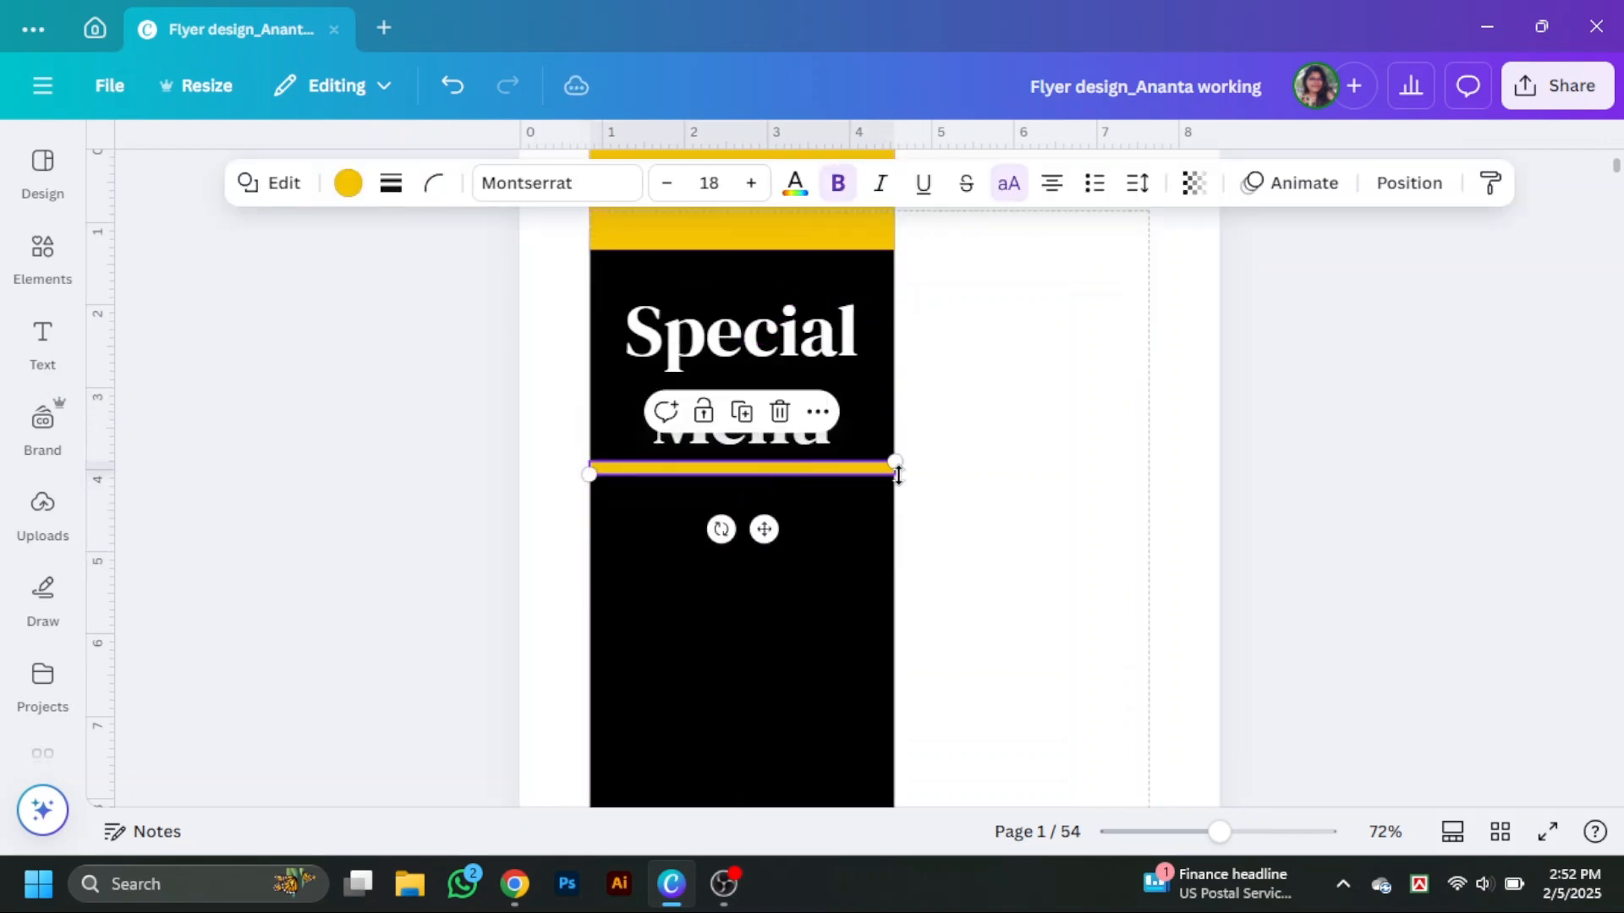
# Narrow the yellow bar and center it under the Menu heading.
pyautogui.moveTo(1218, 832); pyautogui.dragTo(1260, 833)
pyautogui.moveTo(921, 486); pyautogui.dragTo(781, 487)
pyautogui.click(996, 524)
pyautogui.moveTo(570, 492); pyautogui.dragTo(638, 500)
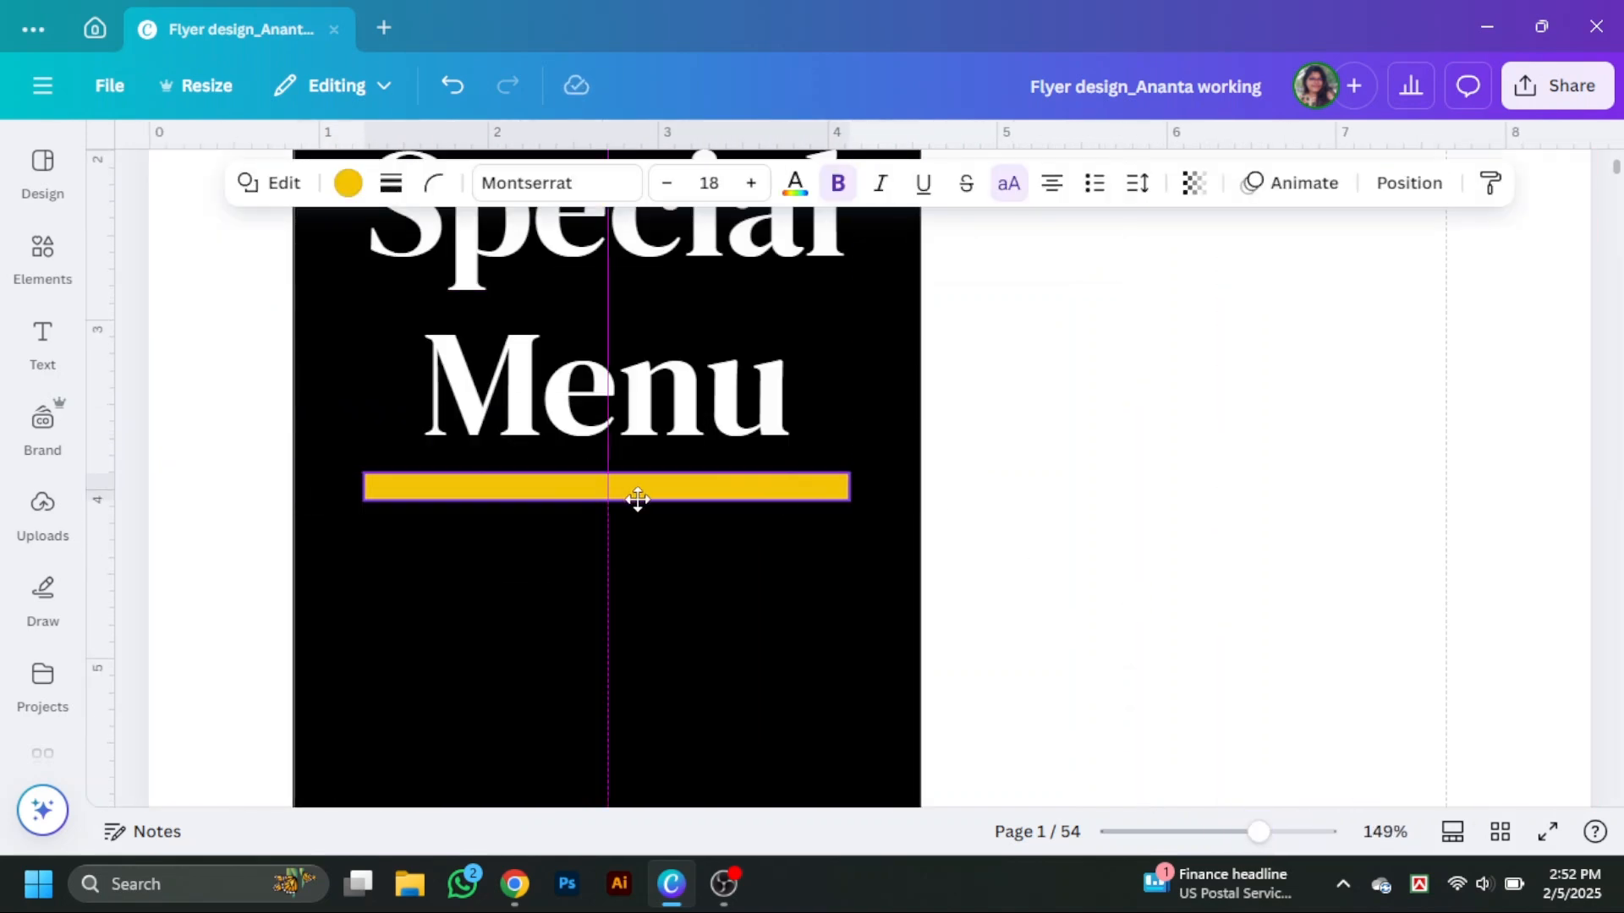
# Enlarge the Special and Menu headings to span the black rectangle's width.
pyautogui.click(668, 398)
pyautogui.moveTo(788, 296); pyautogui.dragTo(933, 255)
pyautogui.moveTo(776, 393); pyautogui.dragTo(708, 406)
pyautogui.click(1036, 414)
pyautogui.scroll(1, 1036, 414)
pyautogui.click(740, 334)
pyautogui.moveTo(739, 334); pyautogui.dragTo(739, 326)
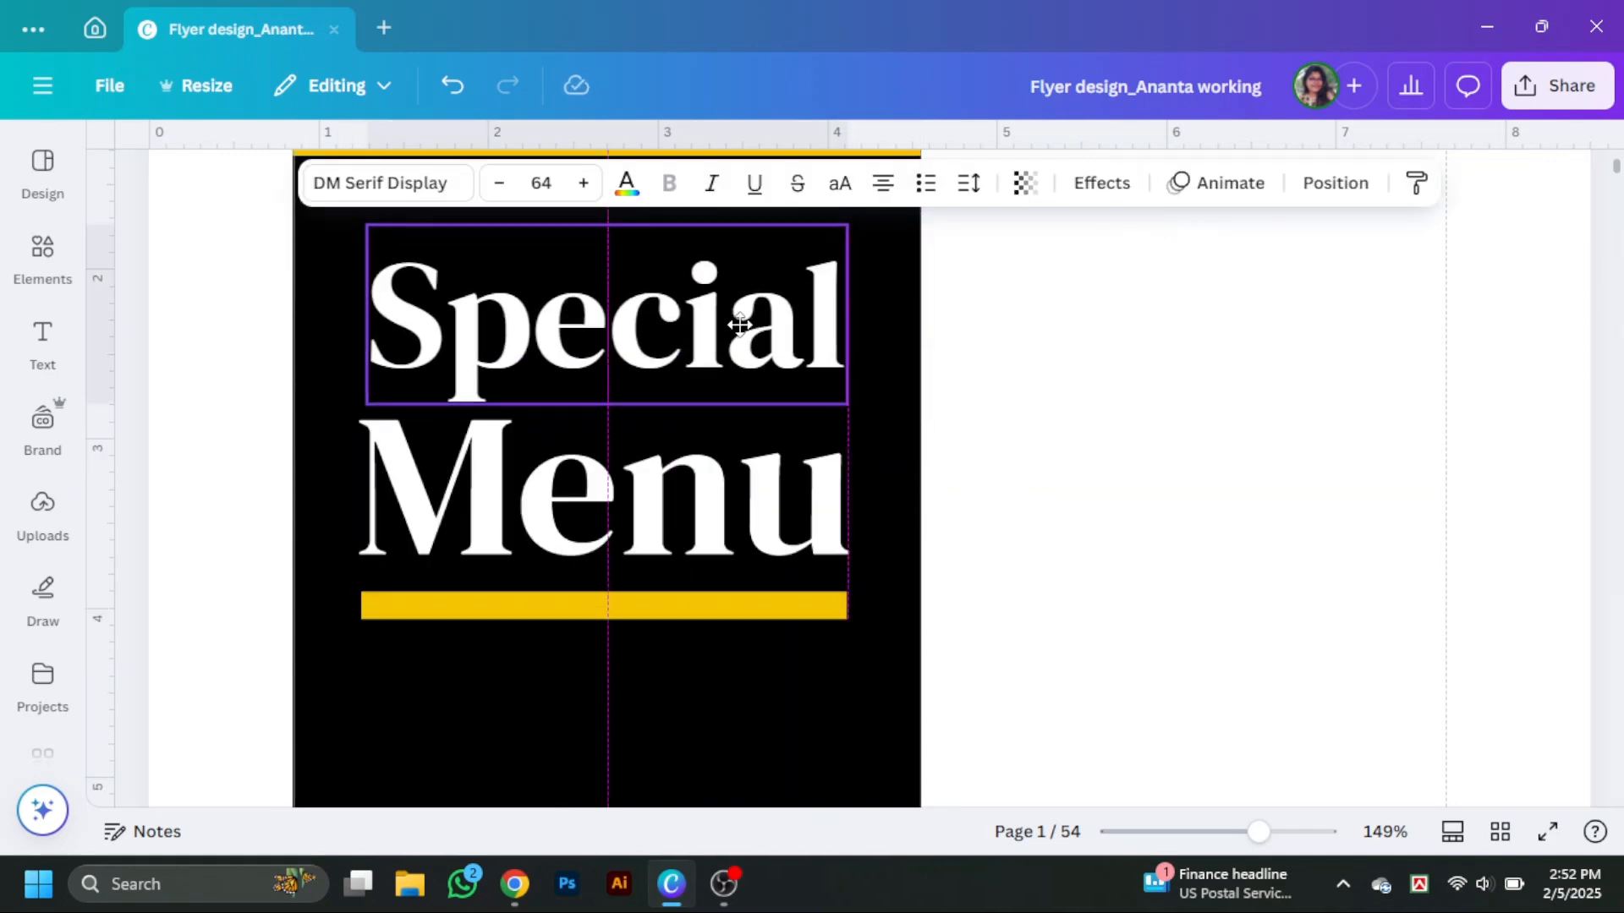
# Move the Special heading up toward the yellow band.
pyautogui.click(1071, 423)
pyautogui.scroll(-1, 1071, 423)
pyautogui.click(609, 223)
pyautogui.keyDown('shift'); pyautogui.click(550, 476); pyautogui.keyUp('shift')
pyautogui.keyDown('shift'); pyautogui.click(690, 456); pyautogui.keyUp('shift')
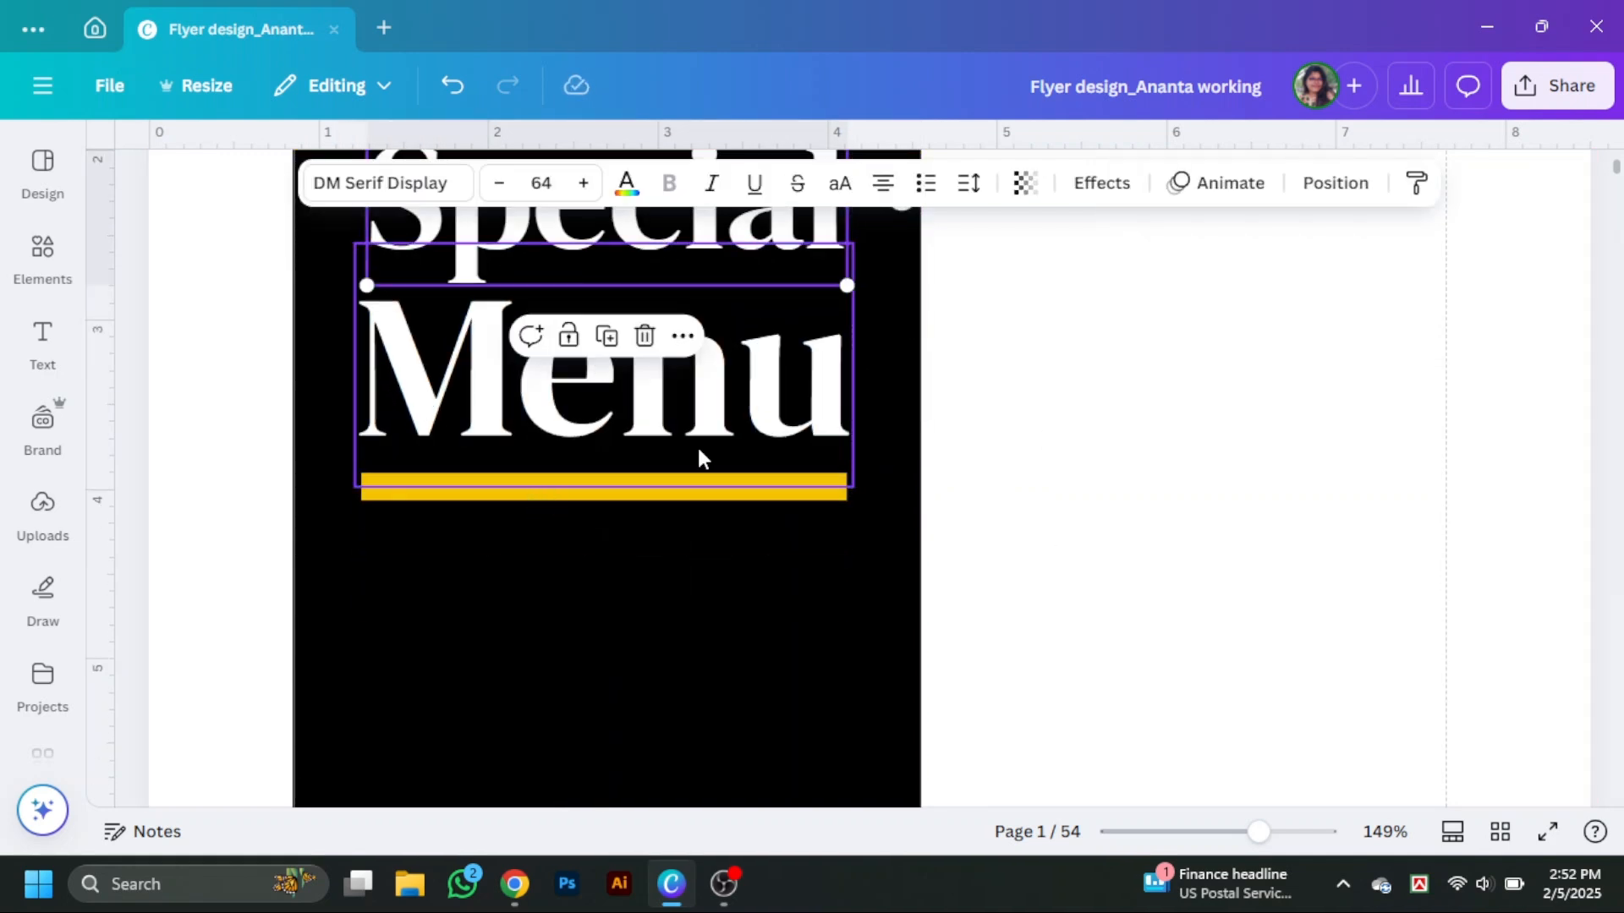
pyautogui.click(537, 482)
pyautogui.click(1286, 464)
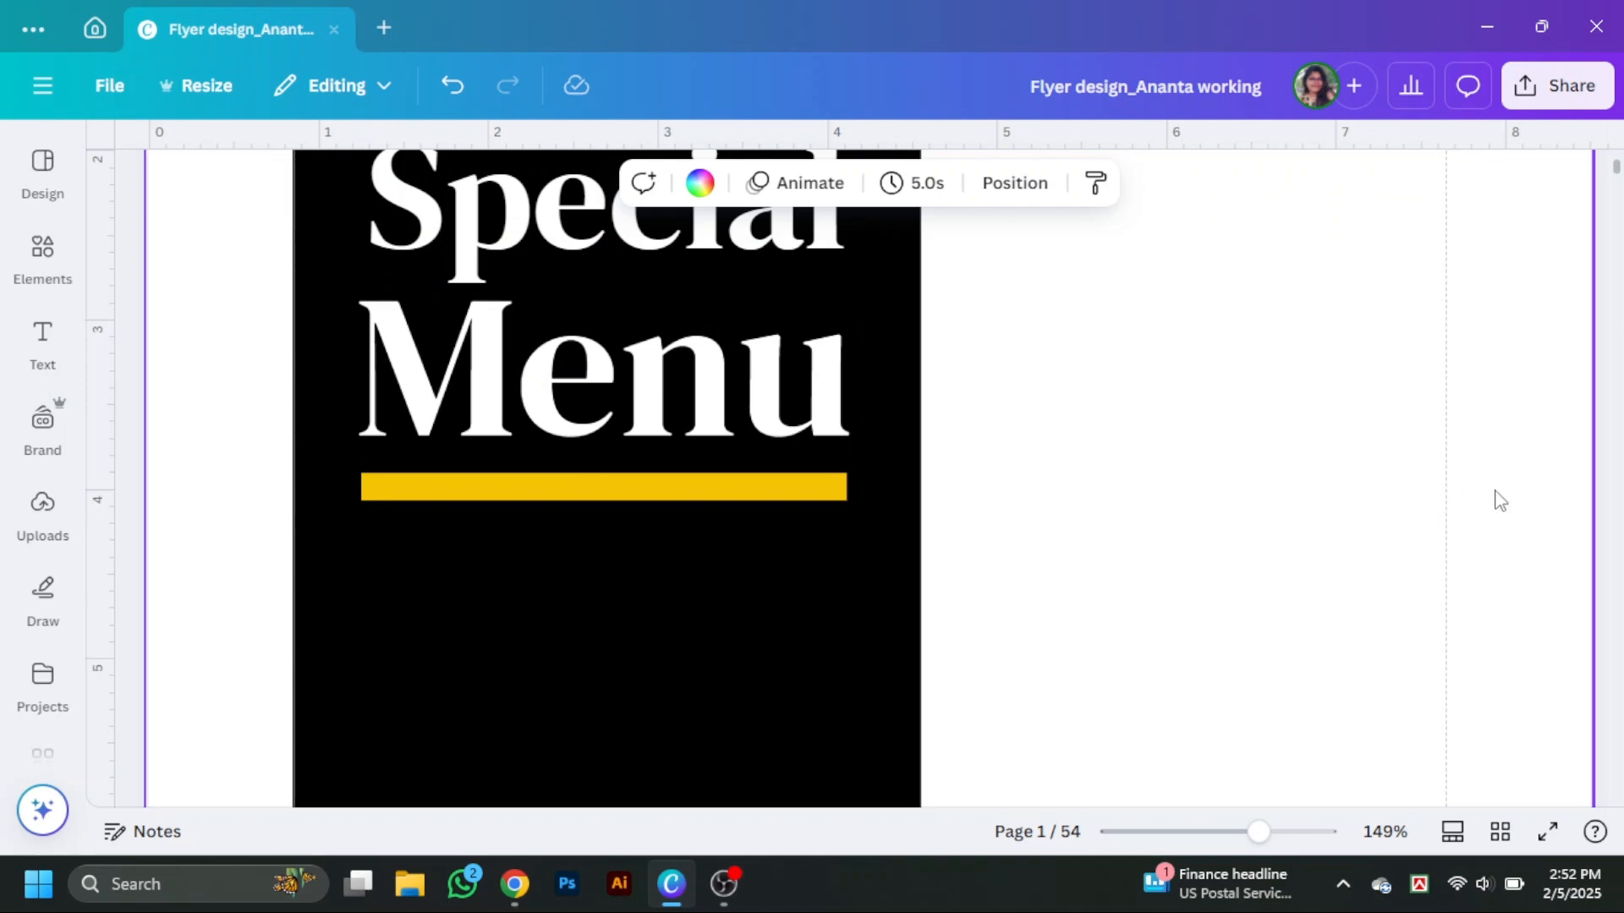
pyautogui.scroll(-5, 1032, 487)
pyautogui.scroll(9, 592, 474)
pyautogui.click(660, 583)
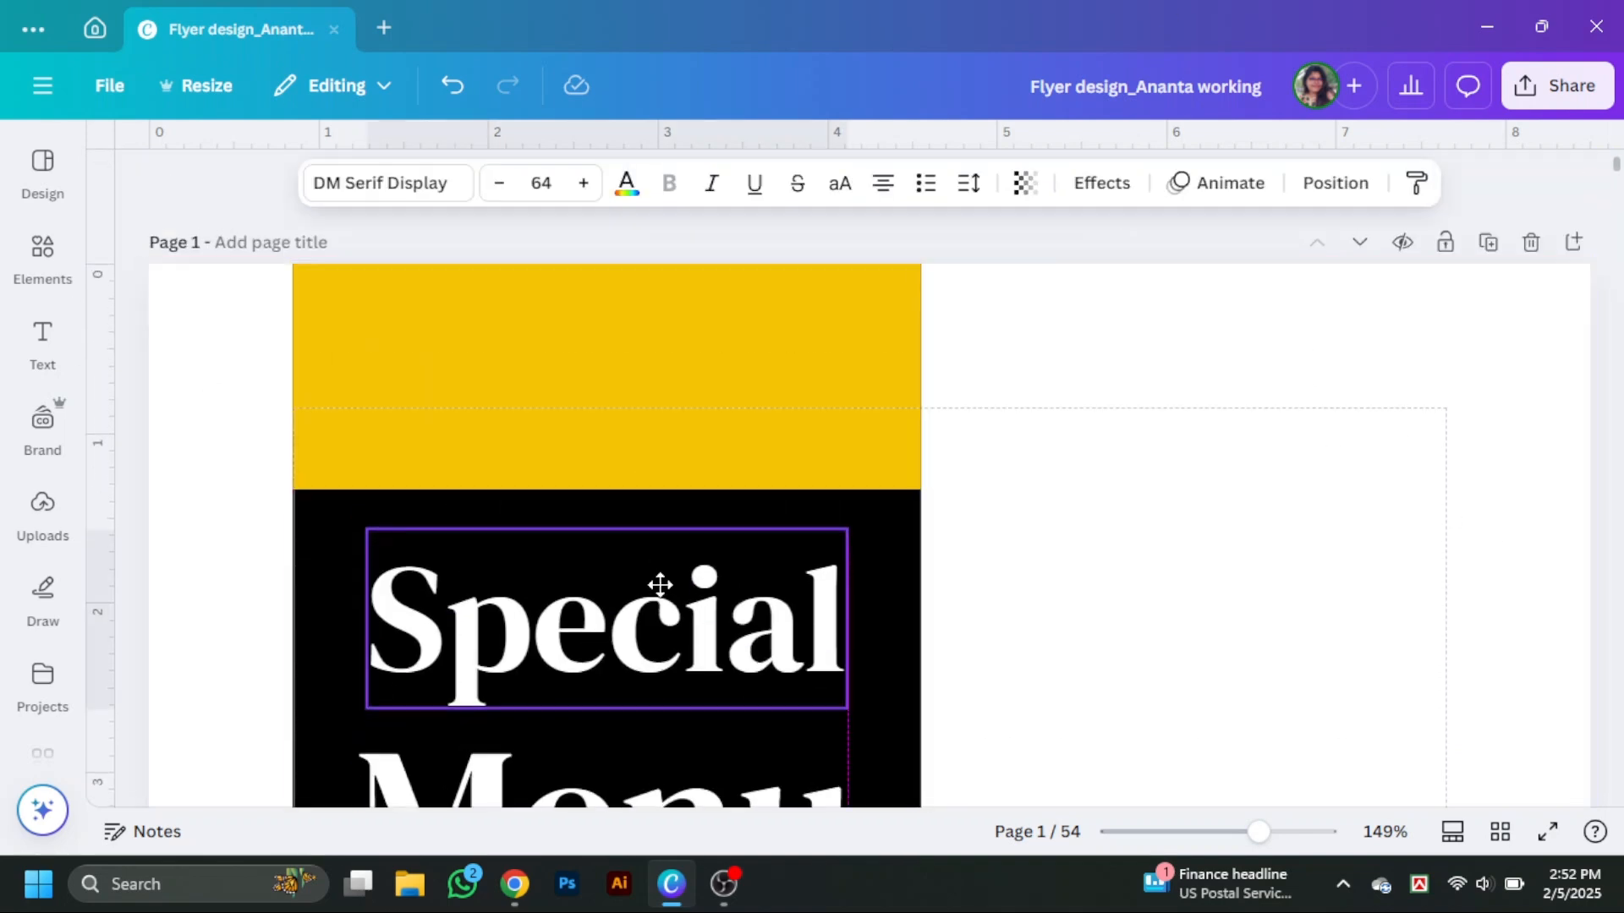
pyautogui.moveTo(660, 584); pyautogui.dragTo(660, 527)
# Move the Menu heading and the yellow bar up beneath Special.
pyautogui.scroll(-3, 661, 537)
pyautogui.click(634, 681)
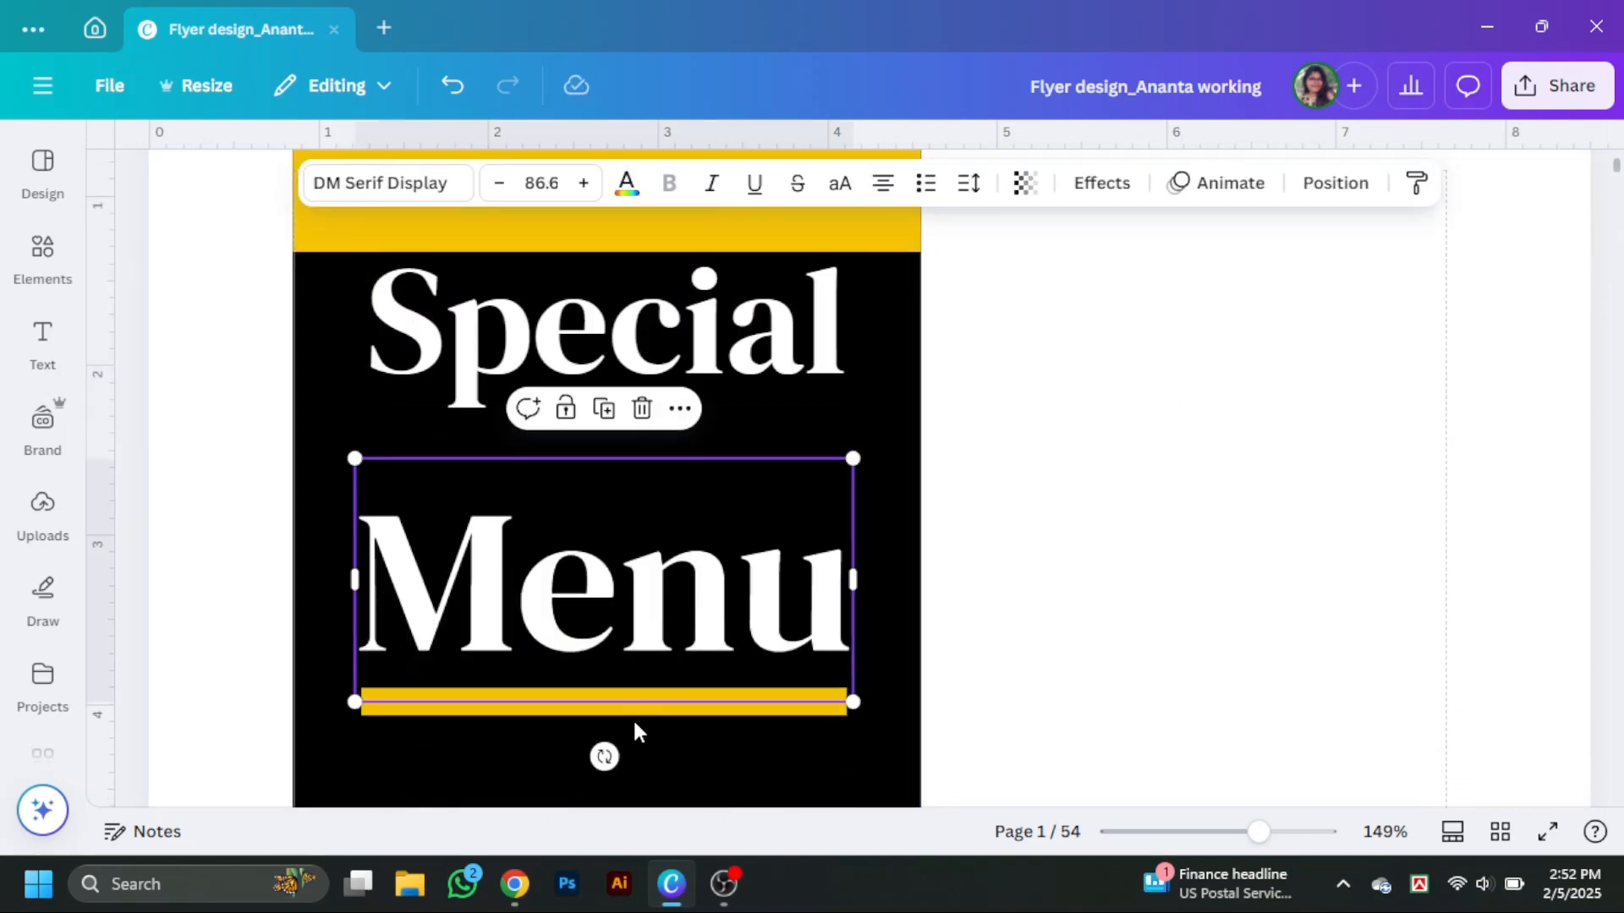
pyautogui.moveTo(710, 595); pyautogui.dragTo(709, 511)
pyautogui.moveTo(700, 707); pyautogui.dragTo(695, 621)
# Search element photos for food and add a plated sushi photo to the page.
pyautogui.click(42, 254)
pyautogui.click(307, 174)
pyautogui.write('food')
pyautogui.press('Return')
pyautogui.click(274, 218)
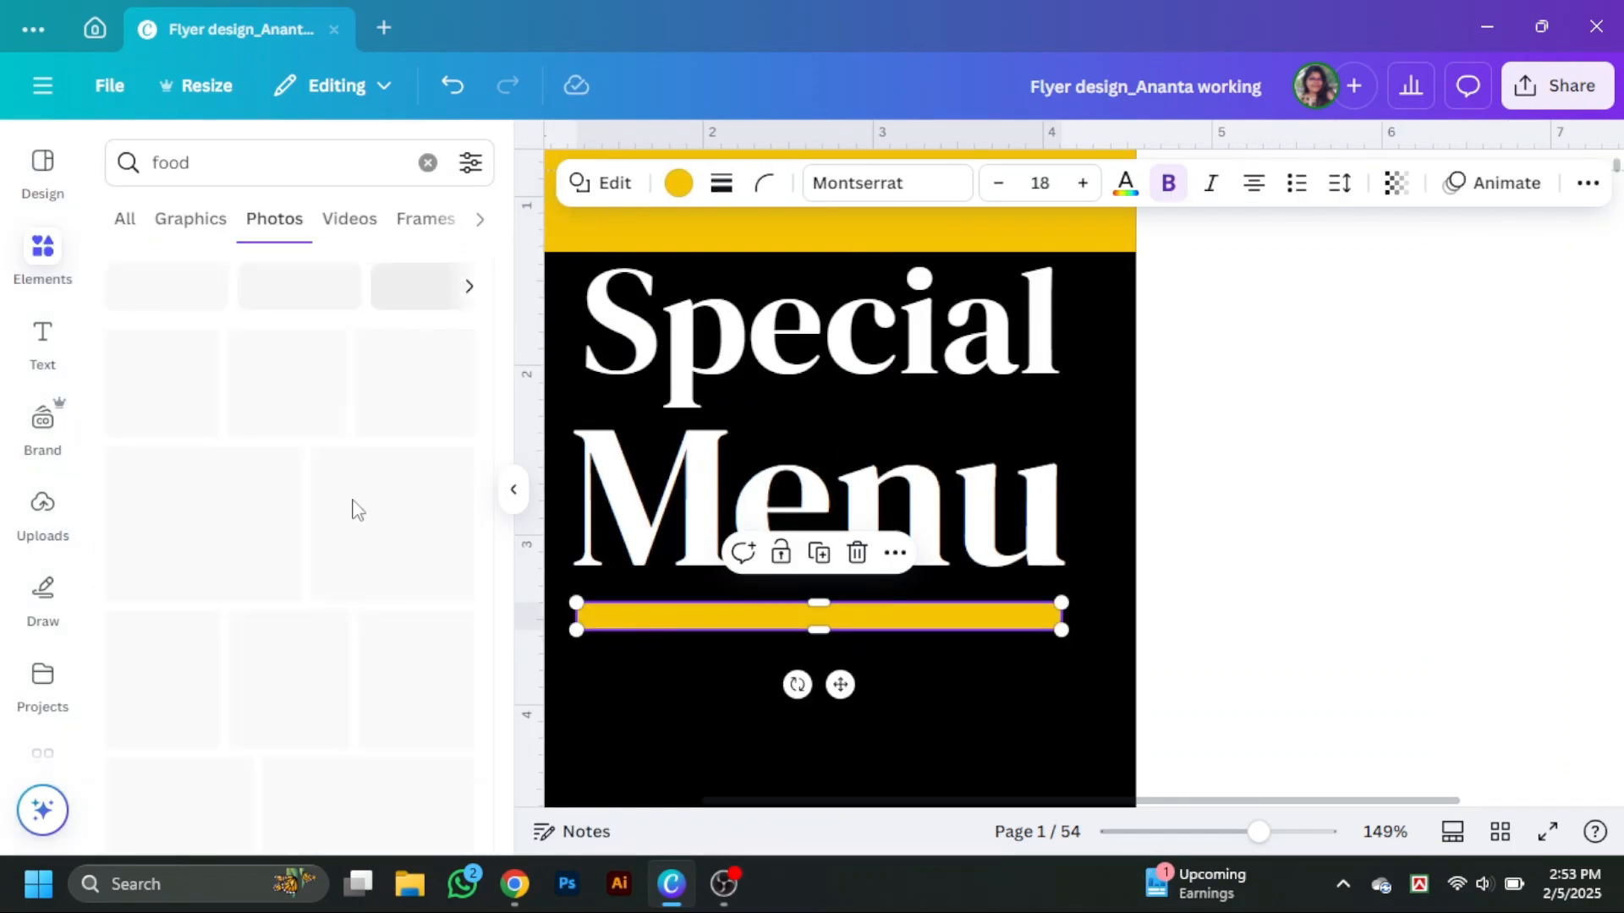
pyautogui.scroll(-4, 359, 511)
pyautogui.scroll(-3, 949, 569)
# Shrink the food photo and move it below the Menu heading.
pyautogui.scroll(-9, 406, 508)
pyautogui.click(423, 634)
pyautogui.click(514, 490)
pyautogui.moveTo(1259, 832); pyautogui.dragTo(1210, 854)
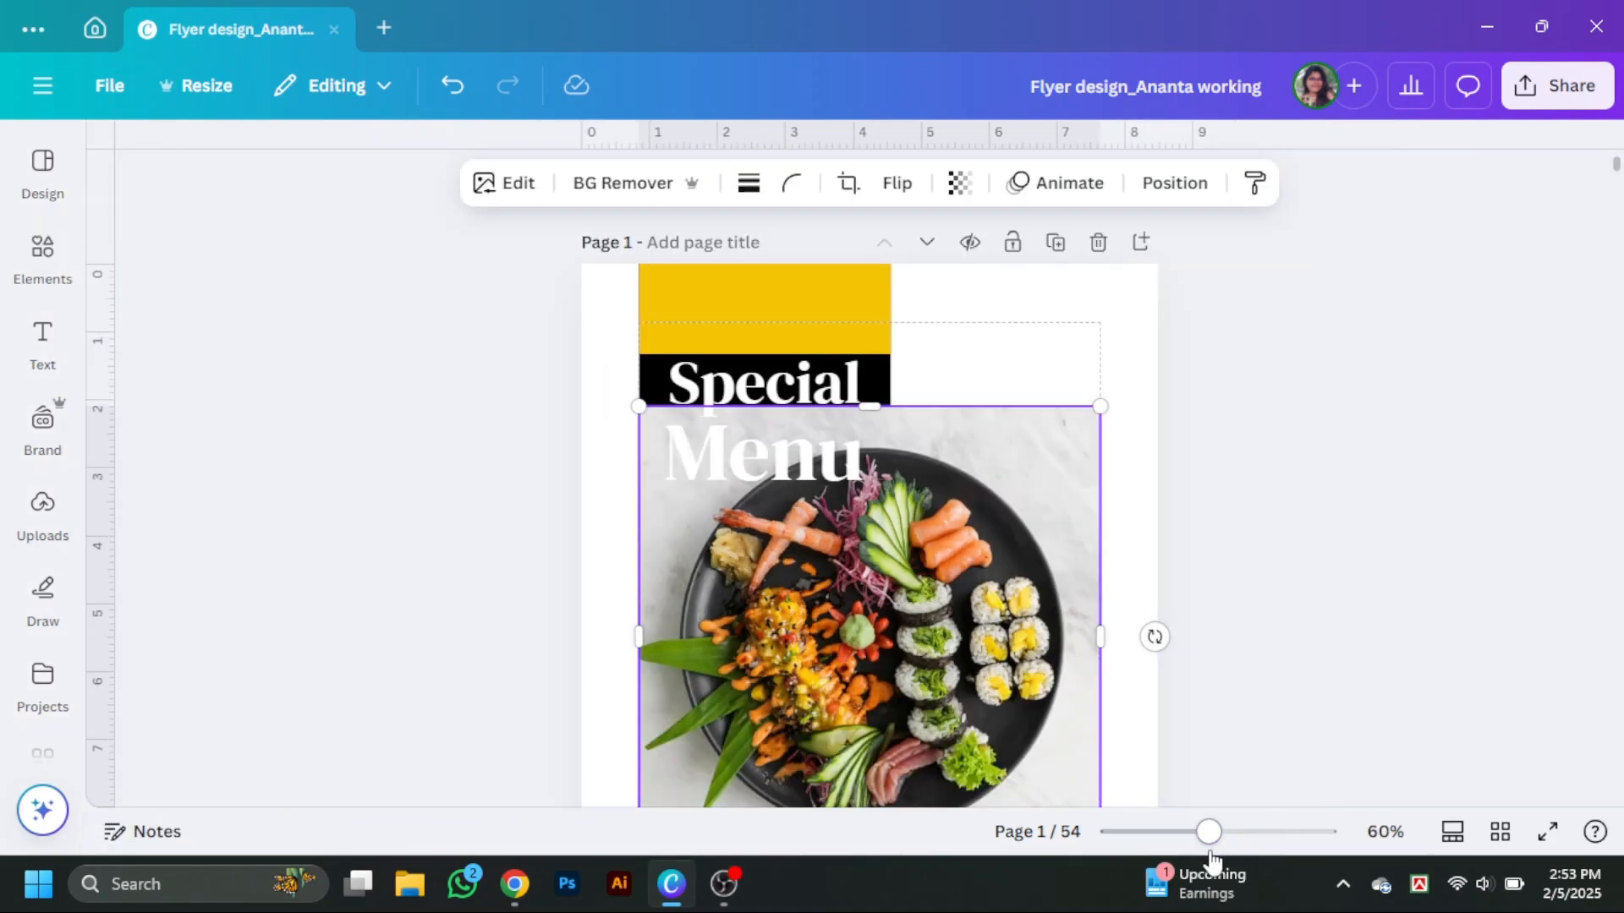
pyautogui.scroll(-3, 1048, 592)
pyautogui.moveTo(1100, 630); pyautogui.dragTo(1015, 546)
pyautogui.moveTo(827, 357); pyautogui.dragTo(903, 445)
# Remove the food photo's background, then shrink it slightly and shift it left over the black rectangle.
pyautogui.click(627, 184)
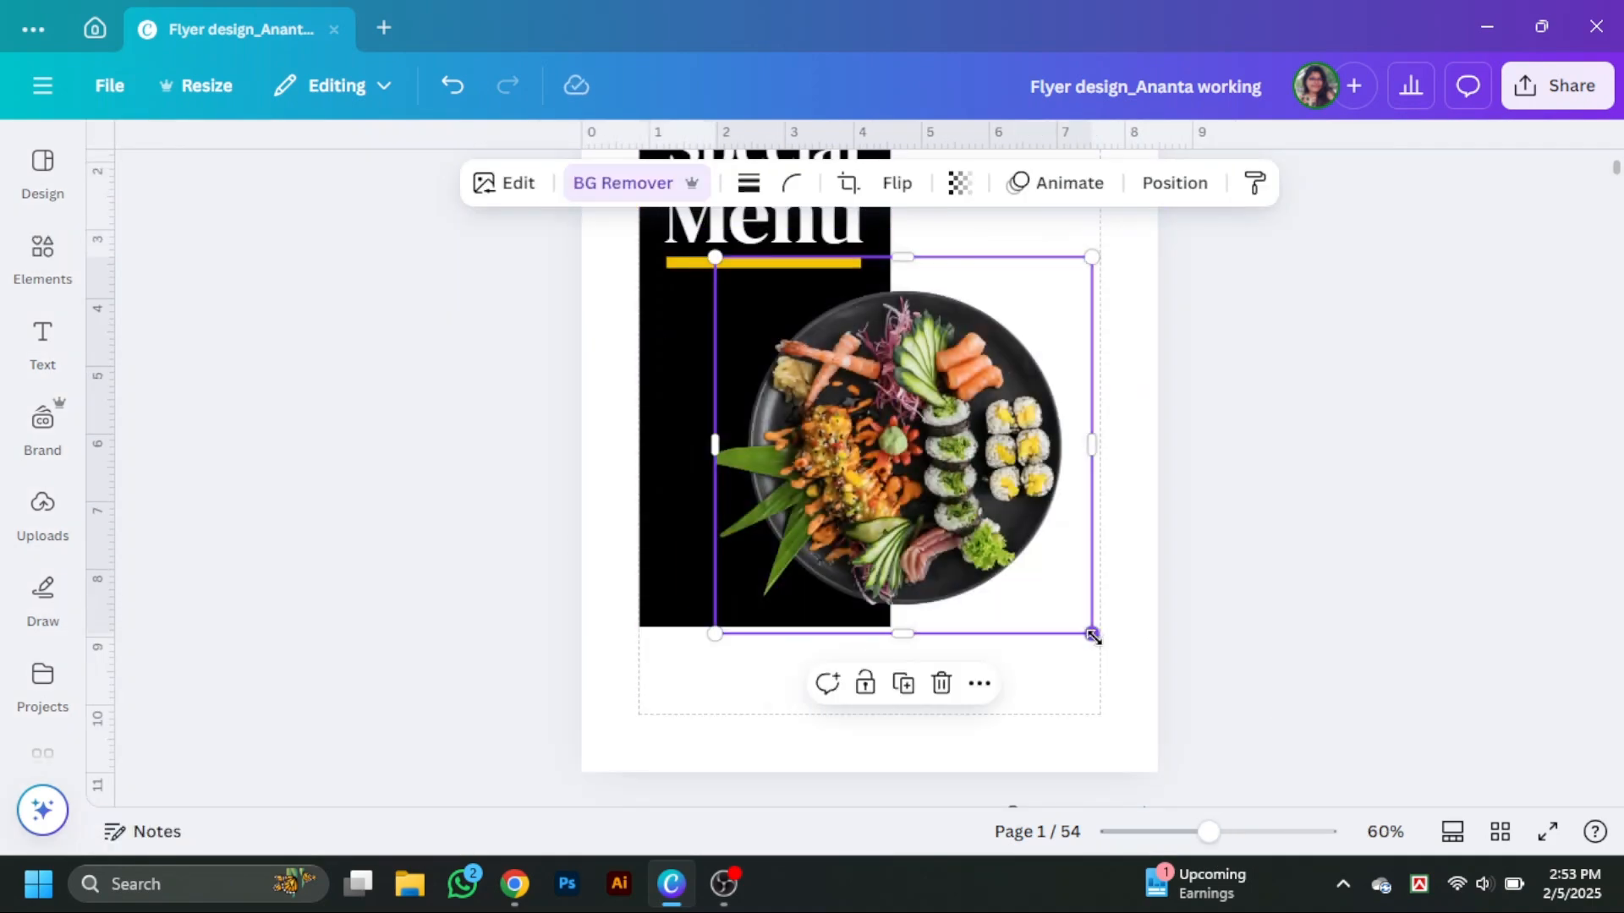
pyautogui.moveTo(1093, 636); pyautogui.dragTo(1058, 601)
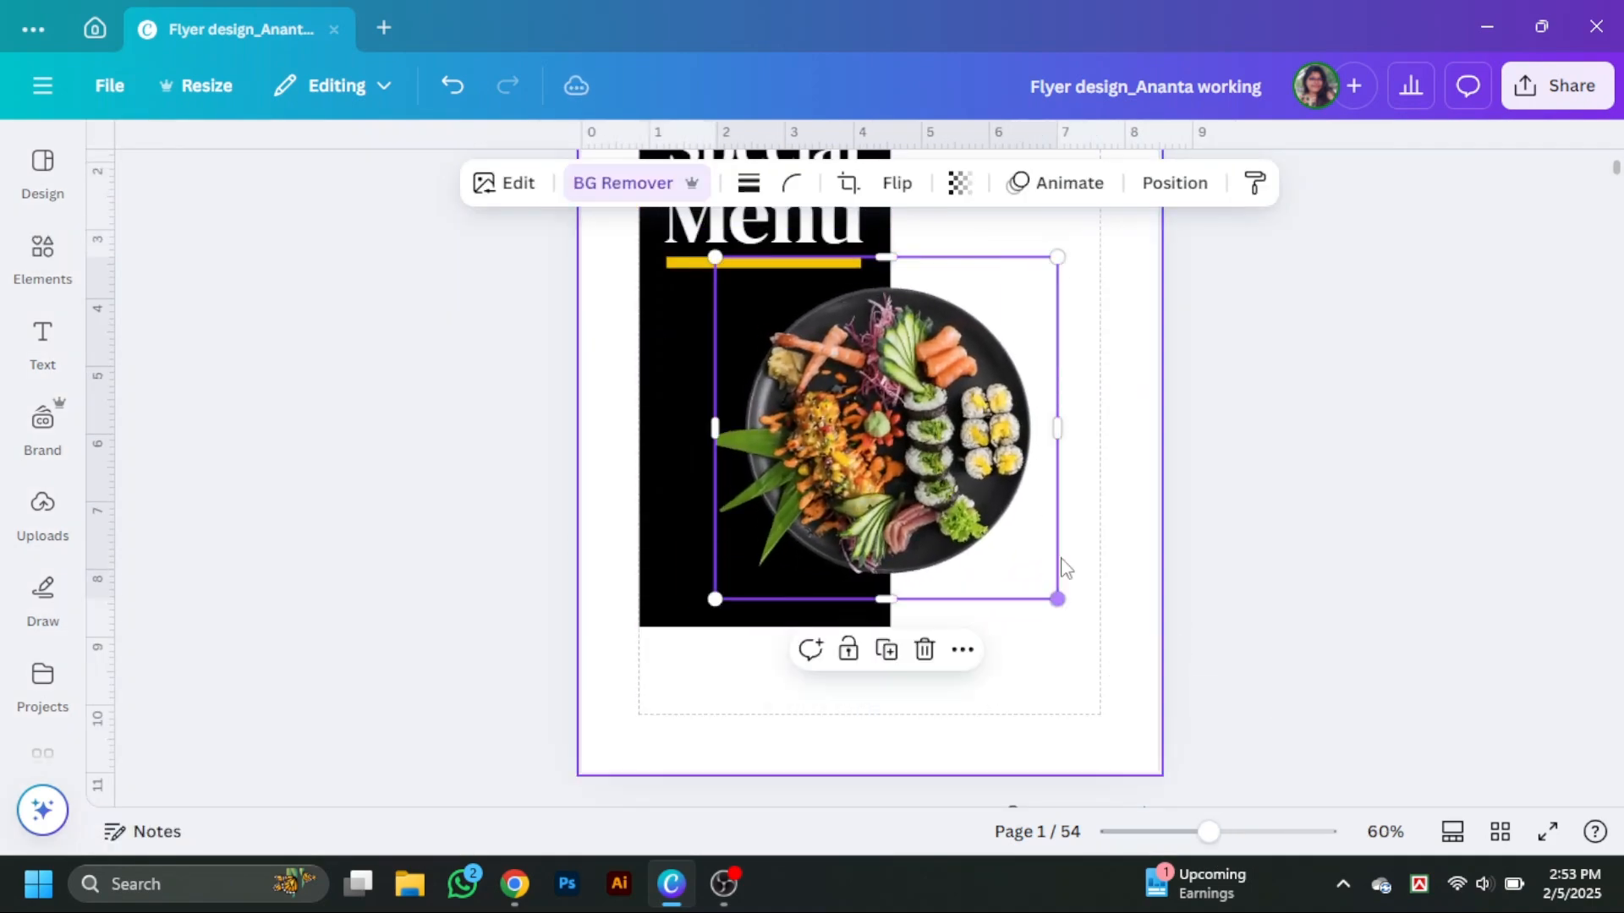
pyautogui.moveTo(969, 454); pyautogui.dragTo(846, 454)
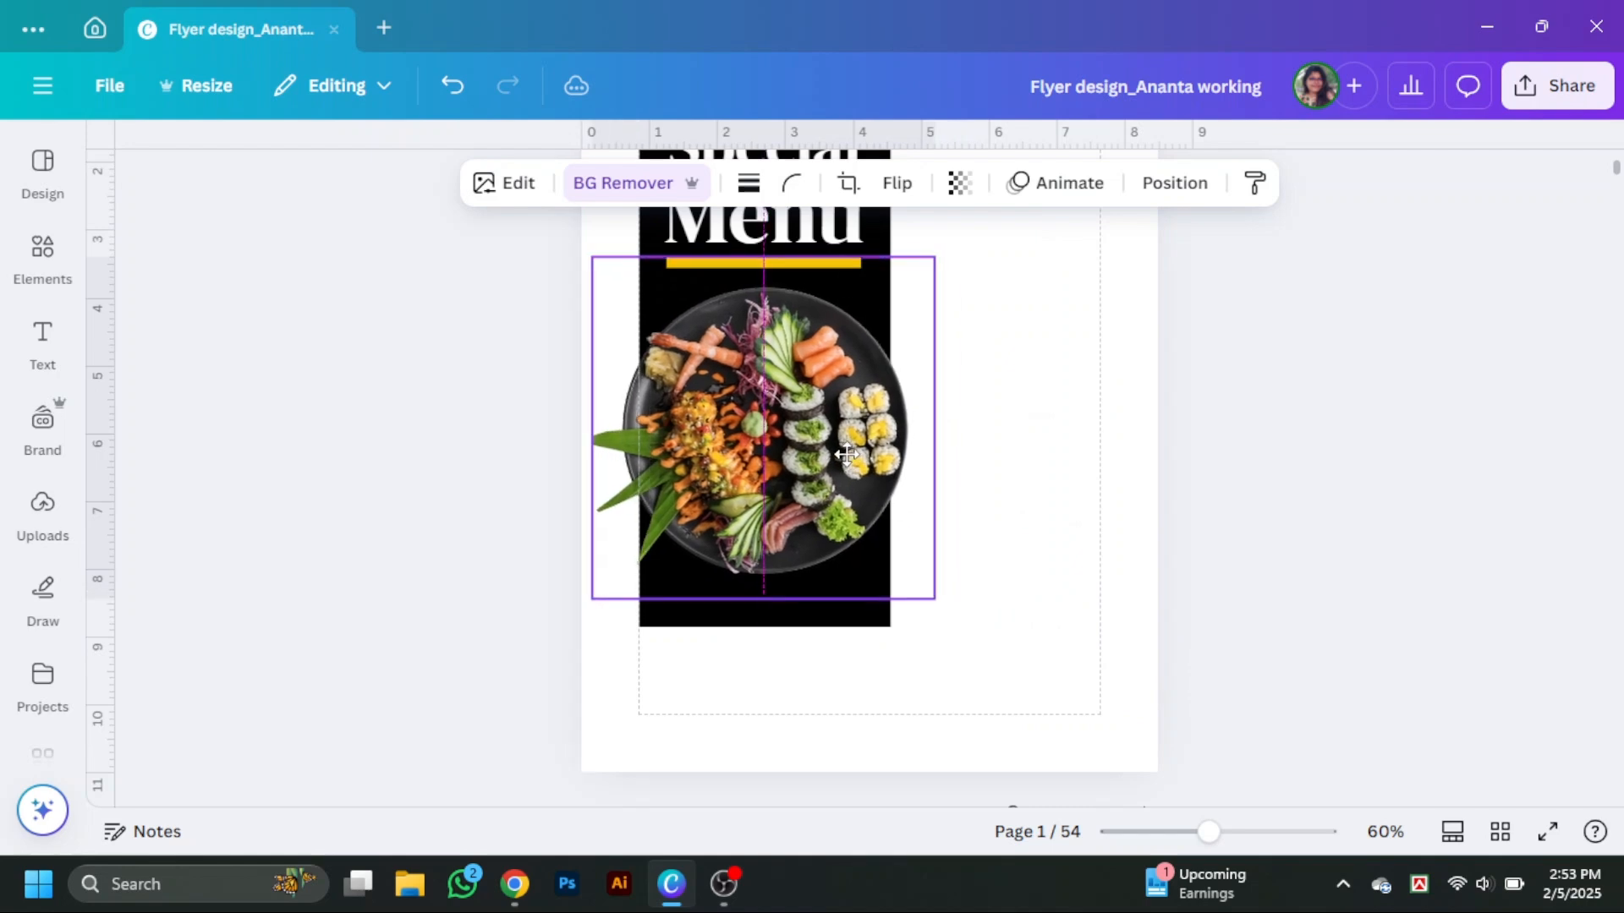
pyautogui.click(973, 489)
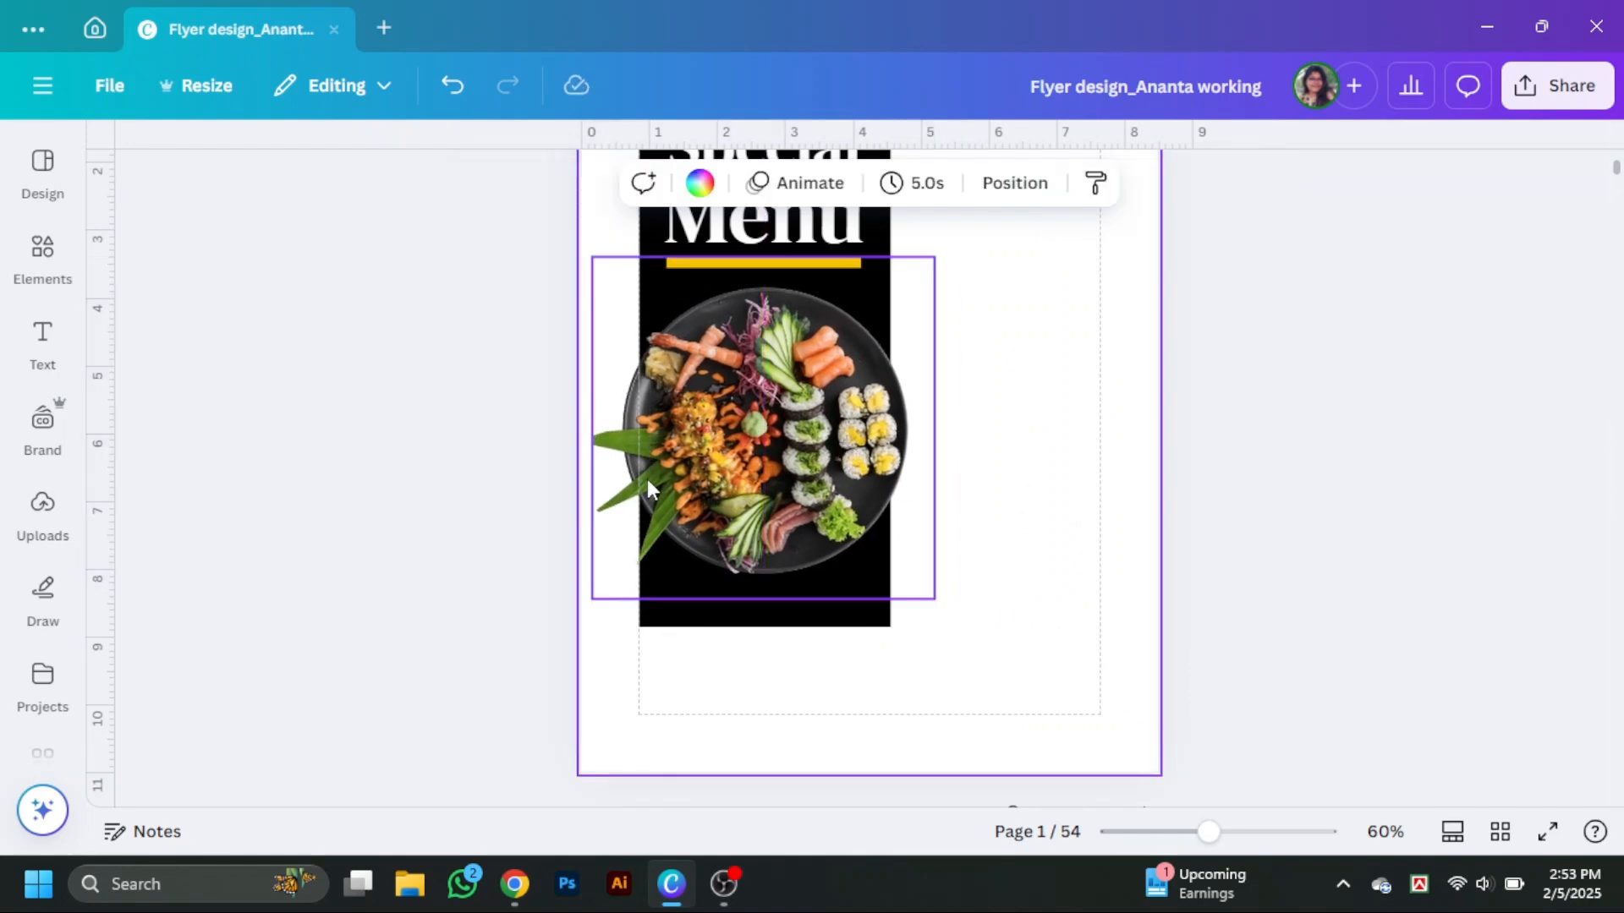
# Enlarge the food photo slightly and recenter it over the black rectangle below the Menu heading.
pyautogui.click(607, 455)
pyautogui.moveTo(577, 421); pyautogui.dragTo(588, 427)
pyautogui.click(1169, 484)
pyautogui.scroll(1, 1116, 517)
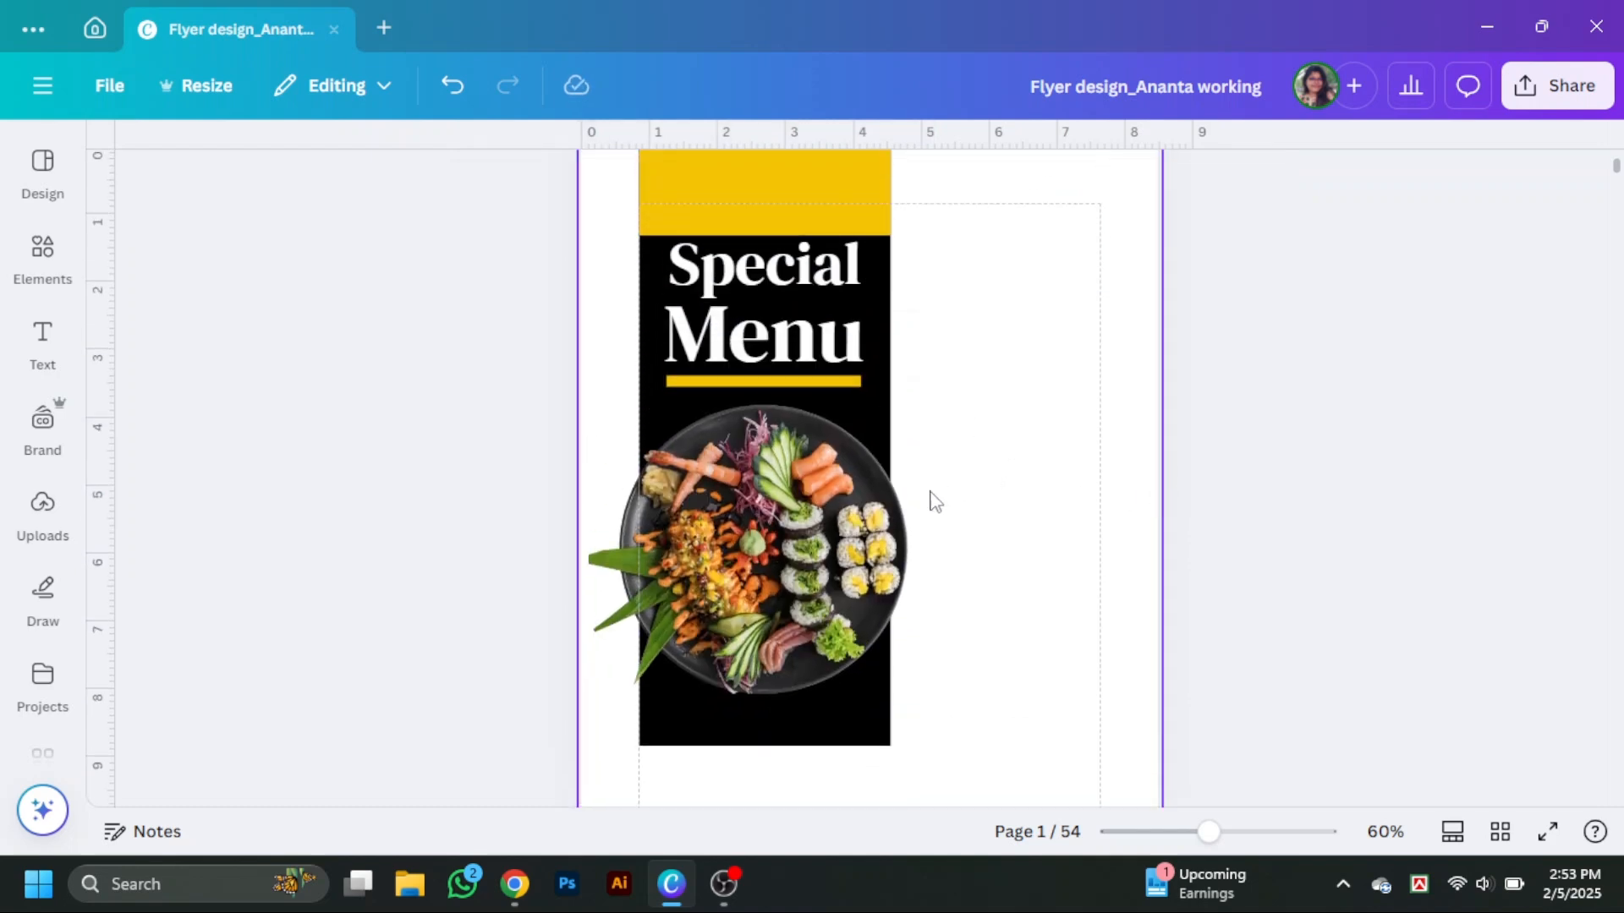
pyautogui.moveTo(867, 523); pyautogui.dragTo(874, 521)
pyautogui.moveTo(936, 374); pyautogui.dragTo(947, 366)
pyautogui.moveTo(831, 548); pyautogui.dragTo(828, 548)
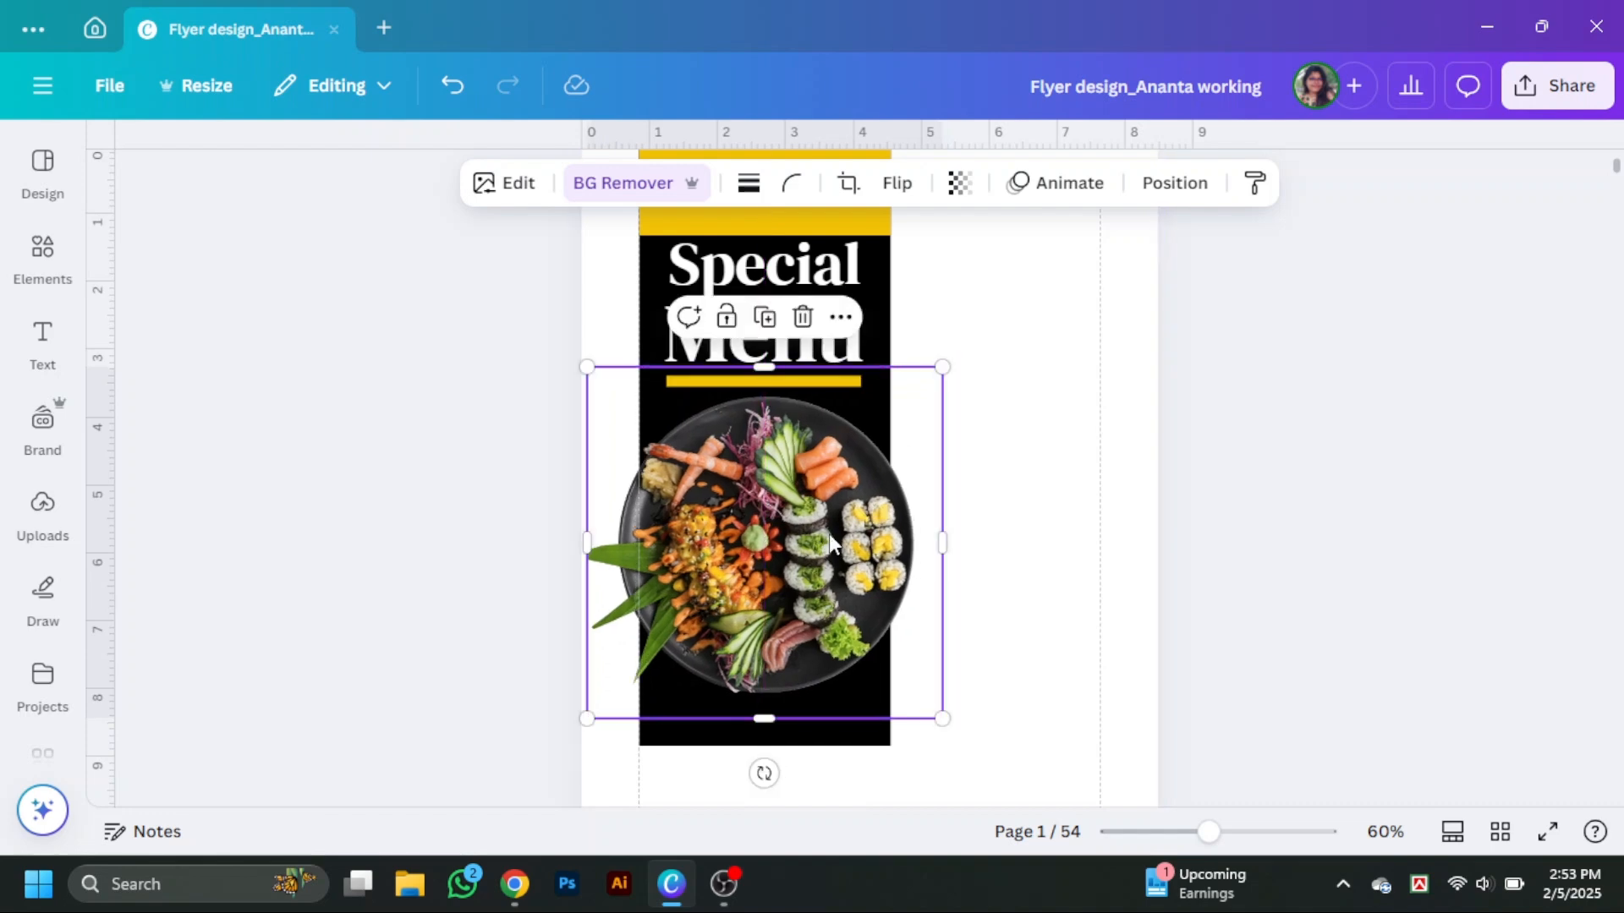
pyautogui.click(1308, 415)
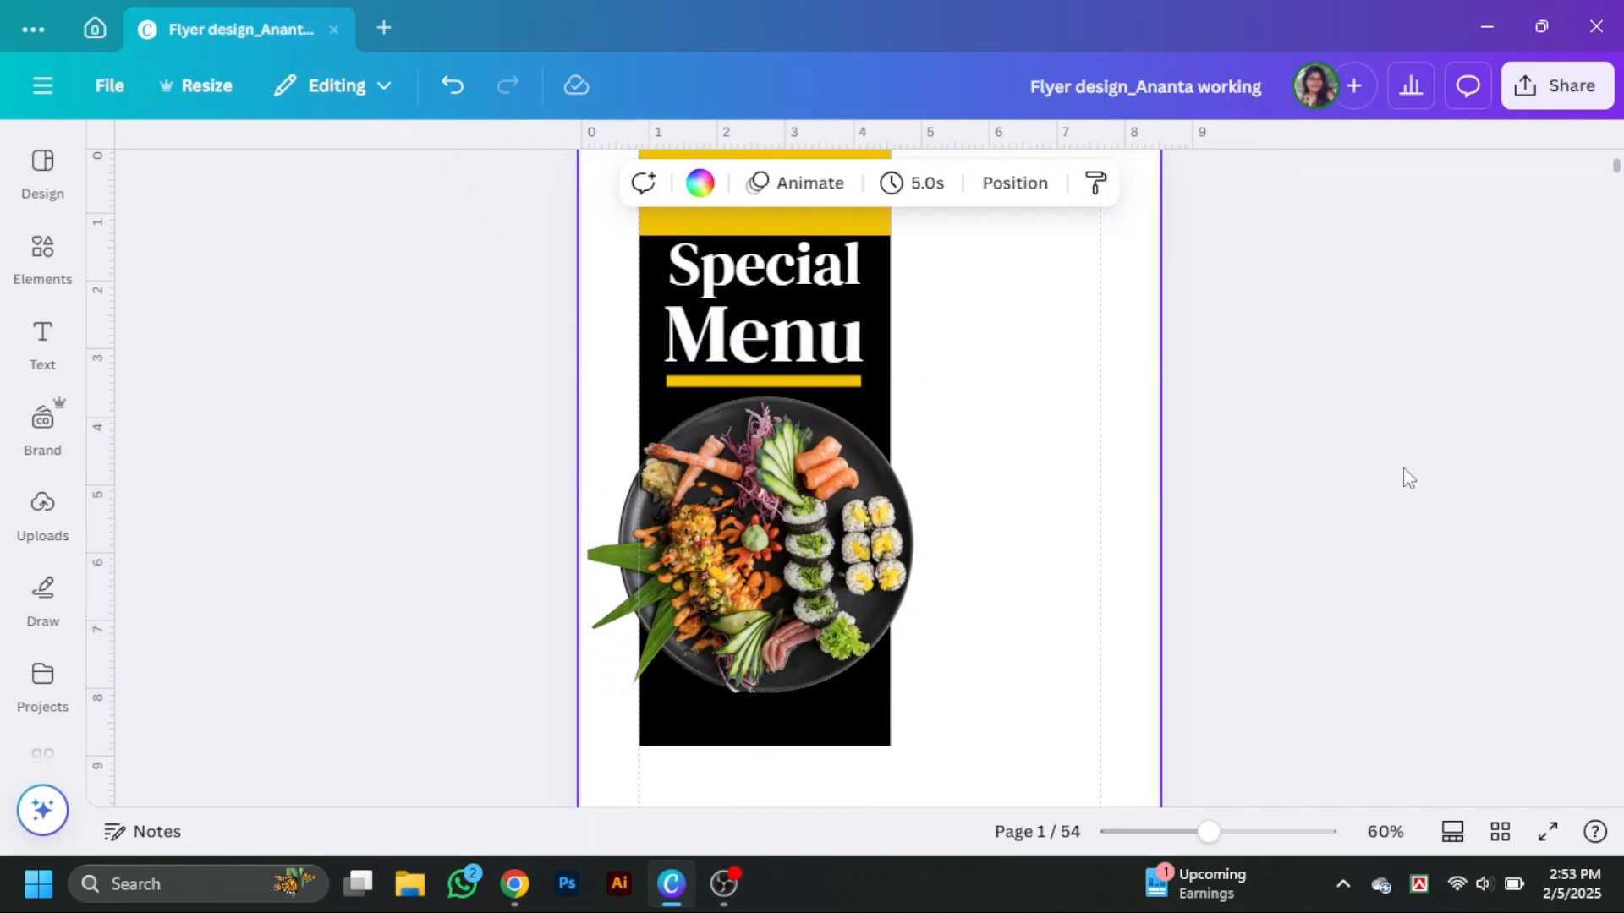
pyautogui.click(1305, 570)
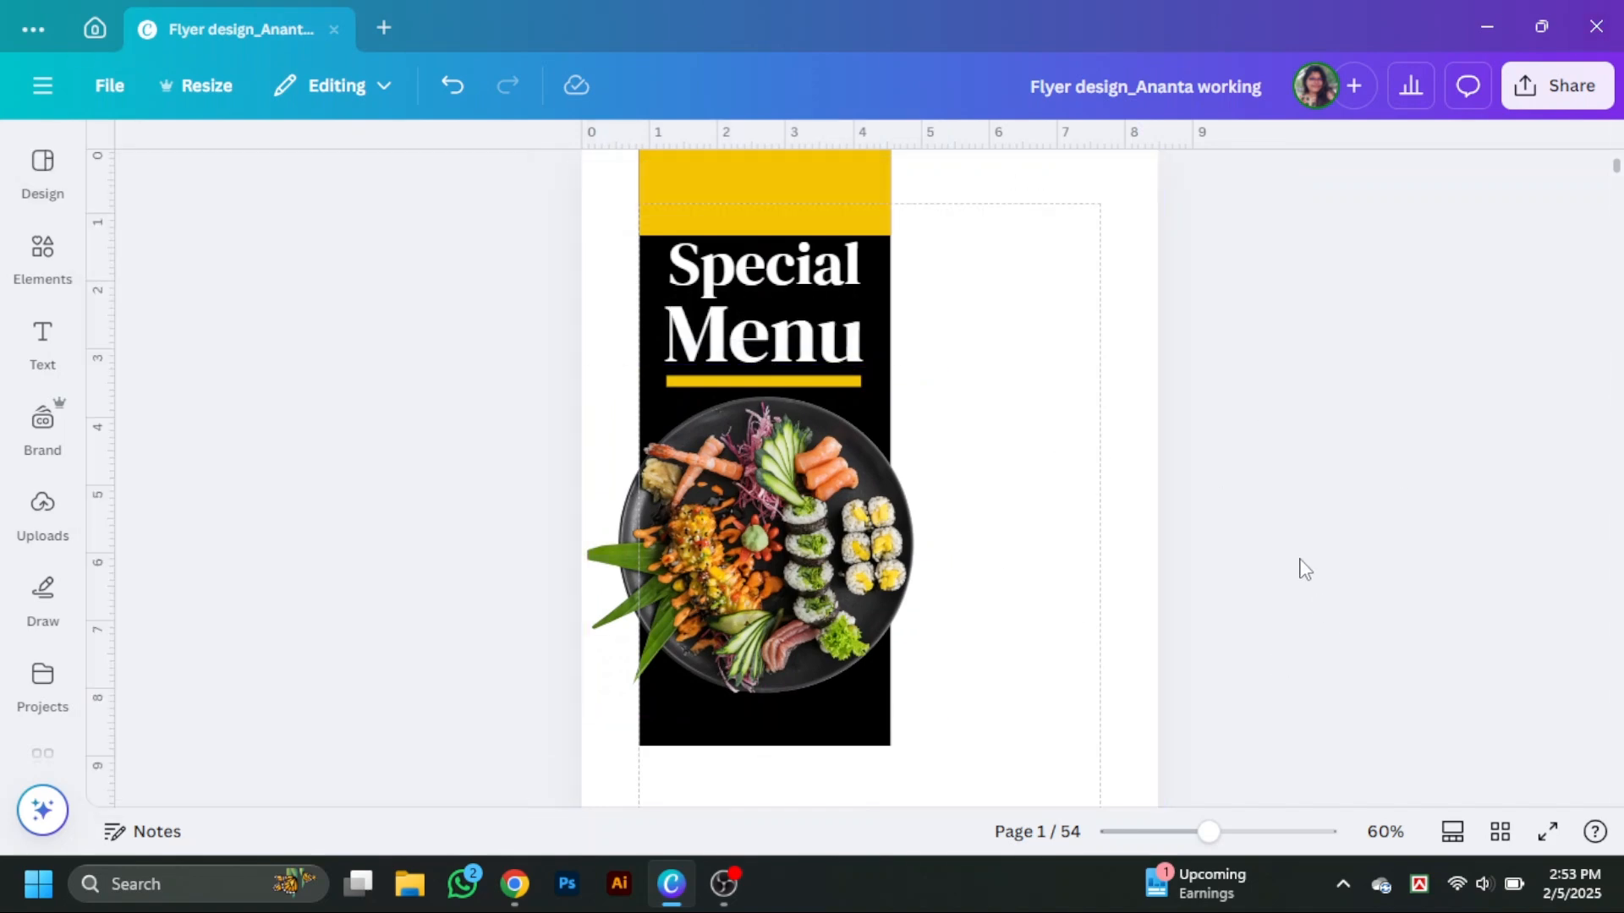
# Shorten the yellow bar at the top of the black column so it ends above Special.
pyautogui.scroll(-2, 1305, 569)
pyautogui.scroll(1, 1305, 569)
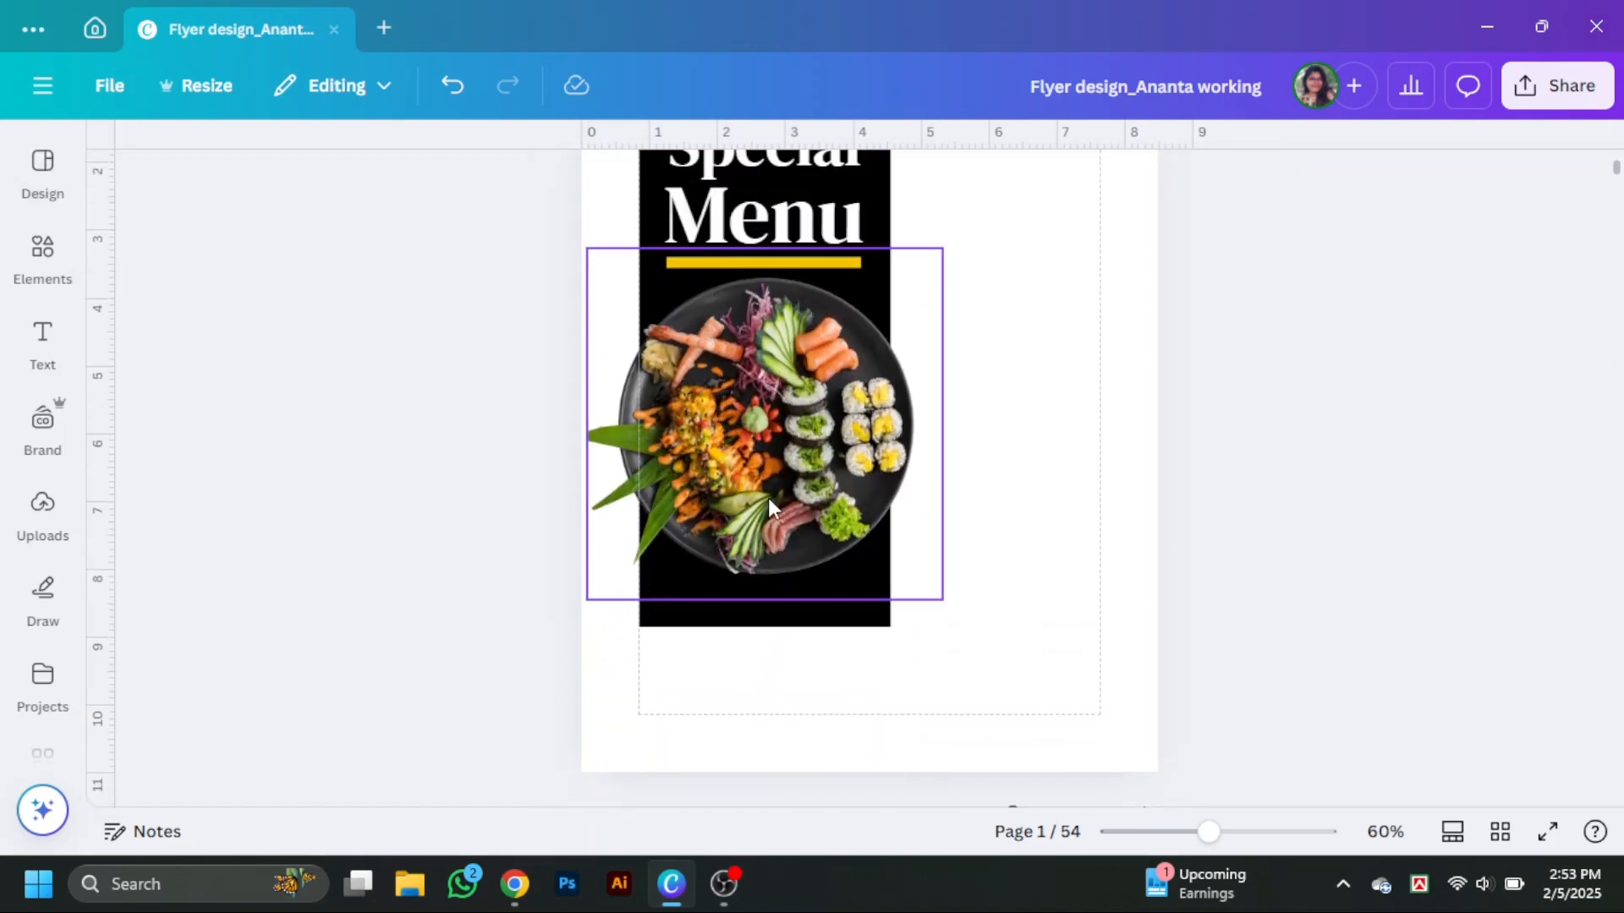
pyautogui.scroll(3, 922, 533)
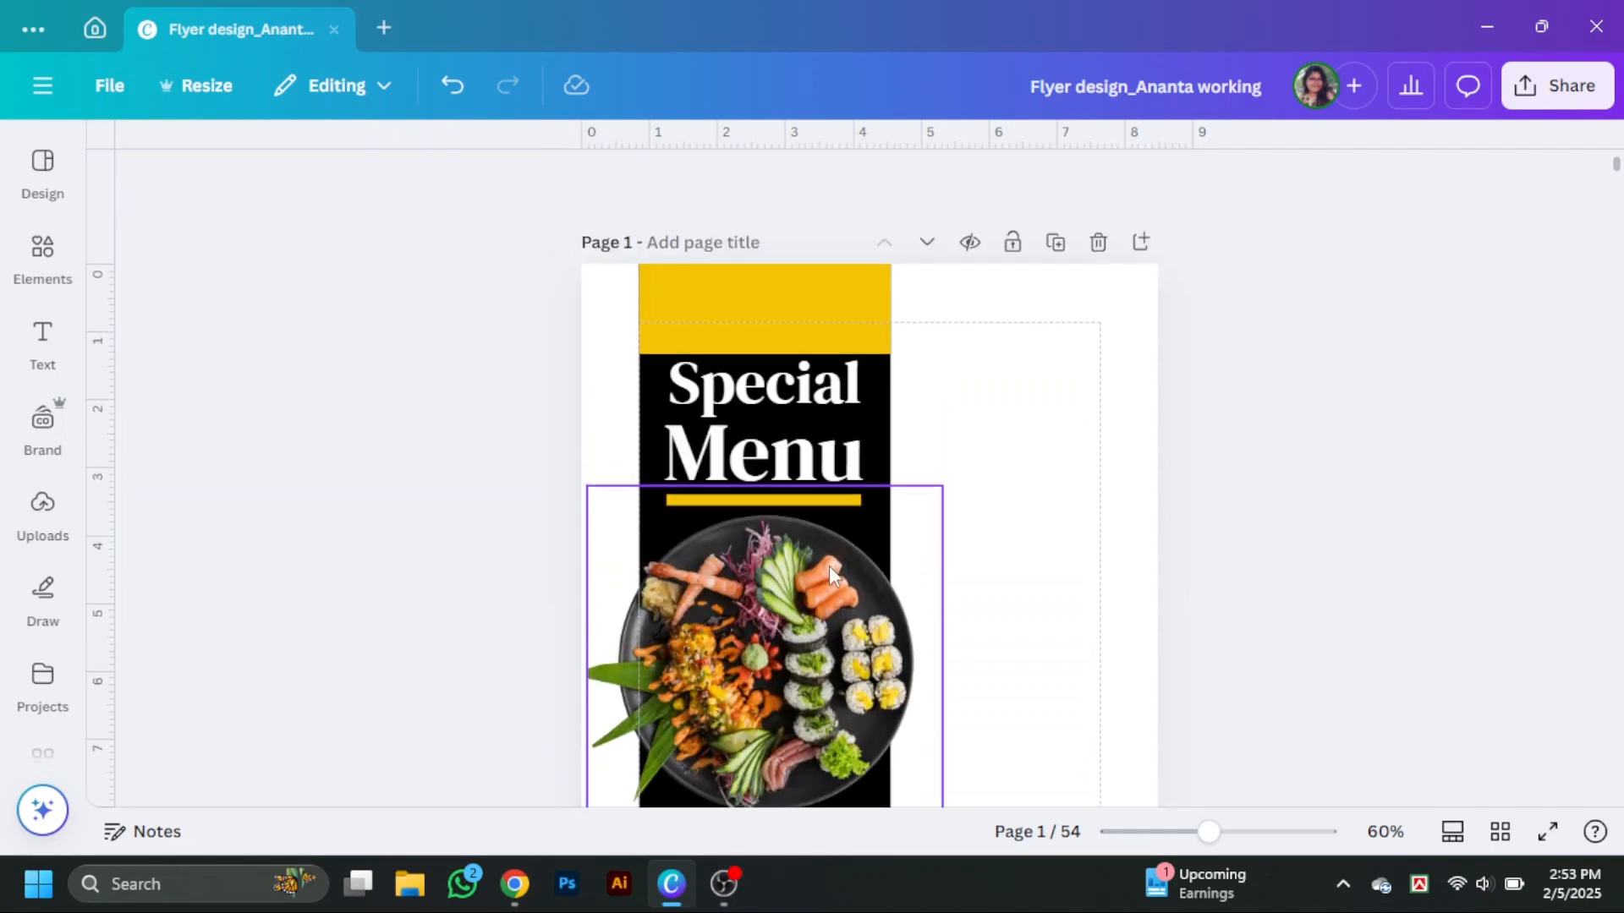
pyautogui.click(818, 321)
pyautogui.moveTo(762, 350)
pyautogui.mouseDown()
pyautogui.moveTo(761, 304)
pyautogui.moveTo(762, 322)
pyautogui.mouseUp()
pyautogui.click(941, 439)
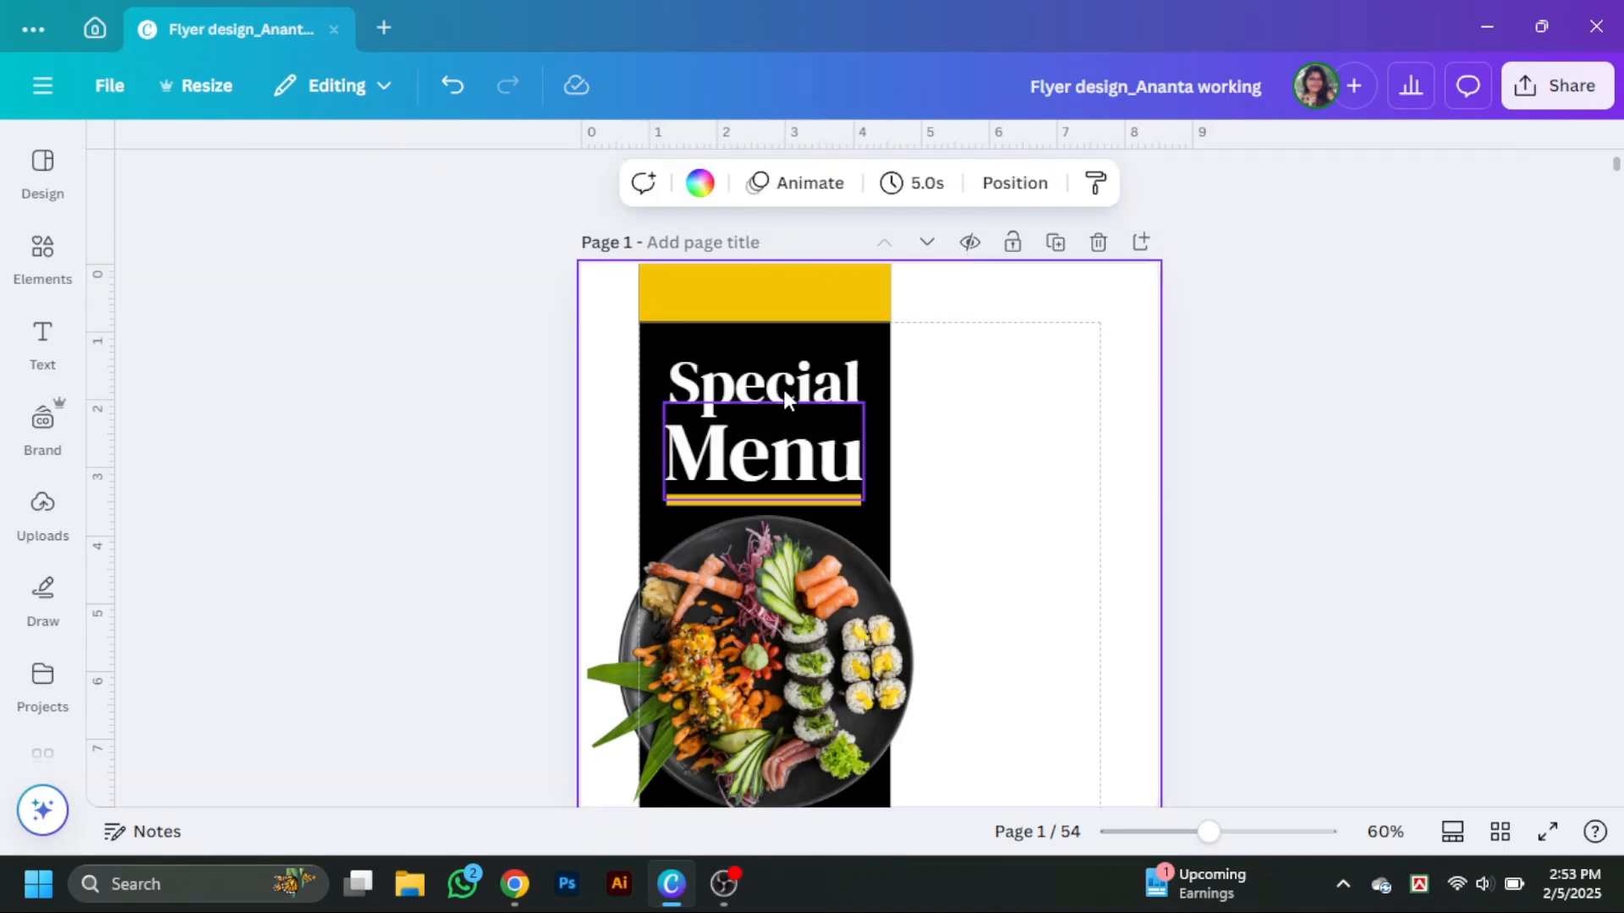
# Move the Menu heading and its yellow underline up closer to Special.
pyautogui.click(780, 357)
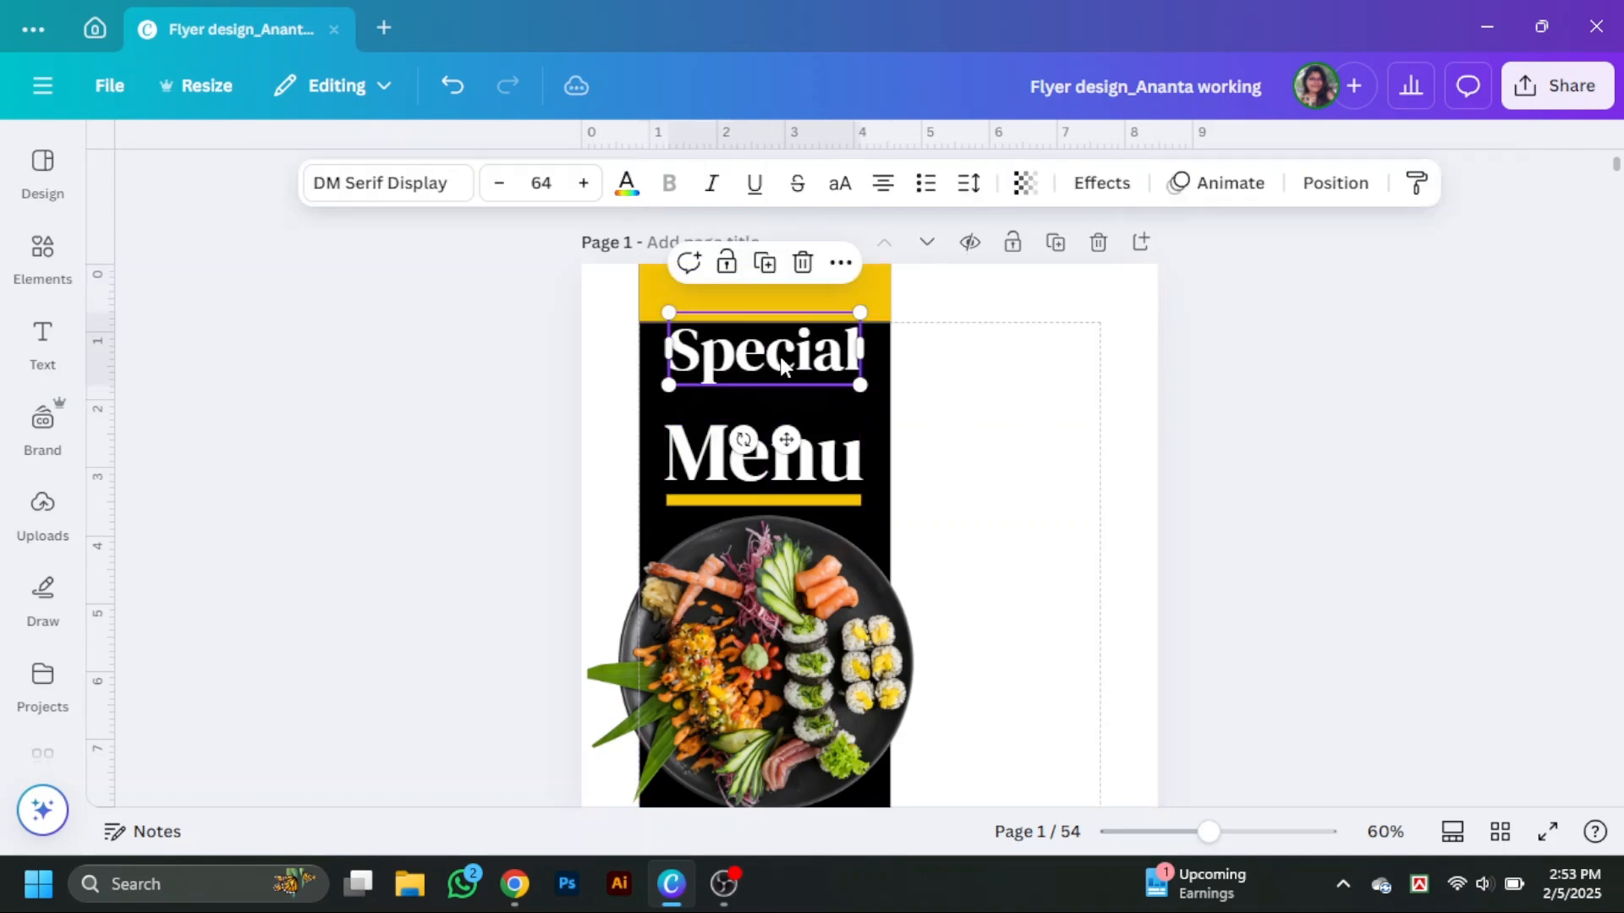
pyautogui.moveTo(783, 478)
pyautogui.mouseDown()
pyautogui.moveTo(779, 431)
pyautogui.moveTo(763, 552)
pyautogui.moveTo(809, 481)
pyautogui.mouseUp()
pyautogui.click(775, 506)
pyautogui.click(941, 528)
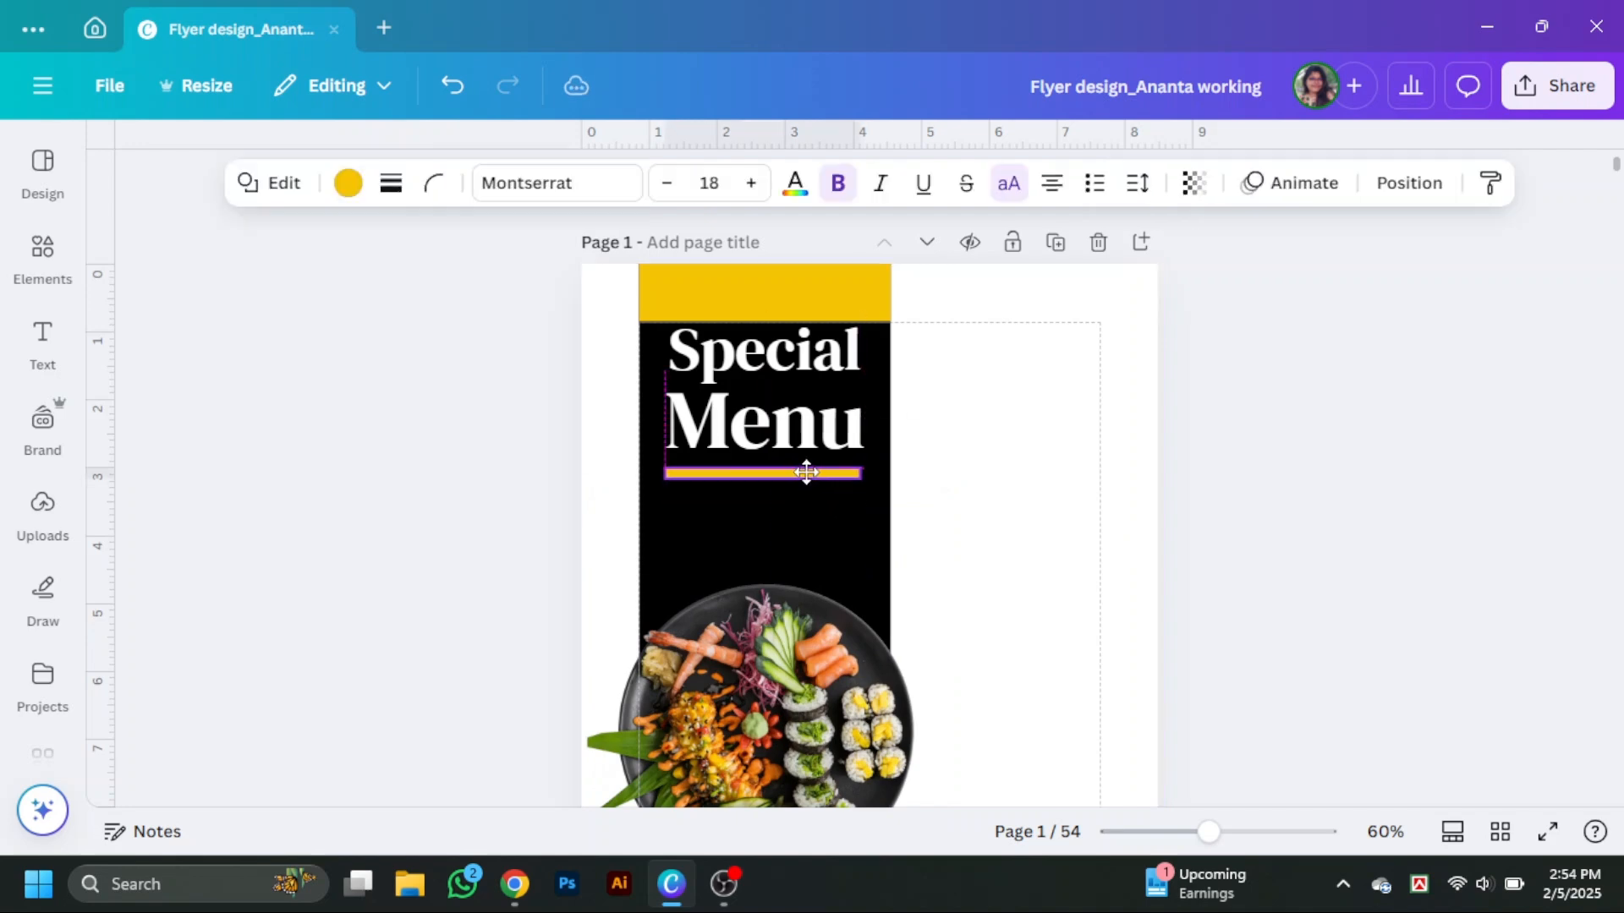
# Shrink the food photo slightly and move it up just beneath the yellow underline.
pyautogui.scroll(-2, 855, 562)
pyautogui.moveTo(837, 597); pyautogui.dragTo(818, 522)
pyautogui.moveTo(947, 358); pyautogui.dragTo(928, 377)
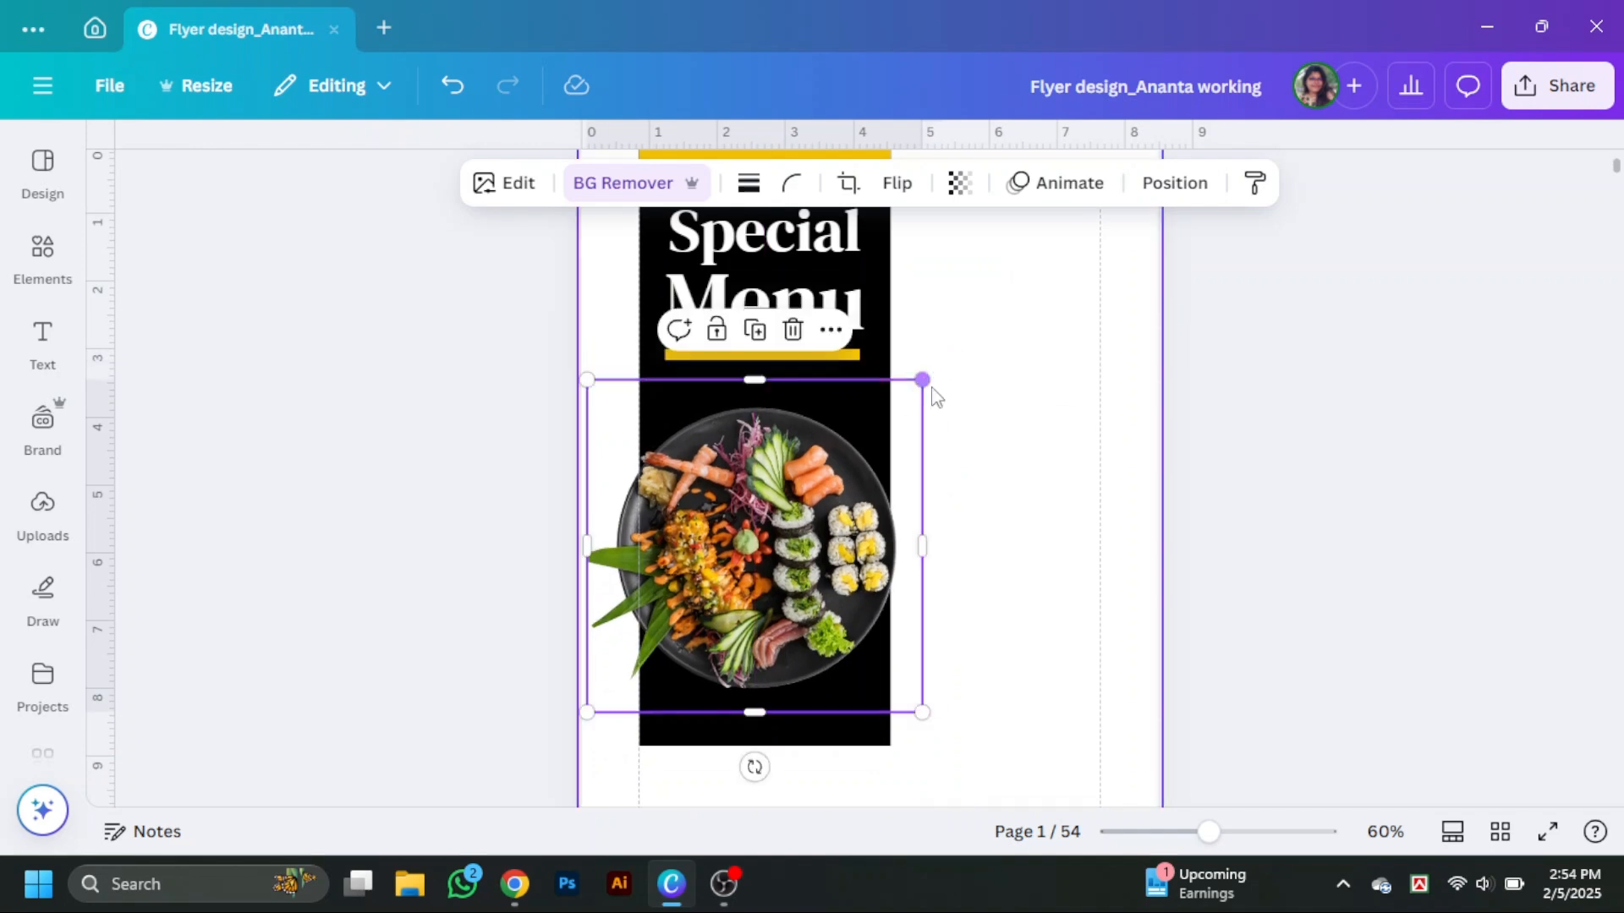
pyautogui.moveTo(813, 541); pyautogui.dragTo(819, 499)
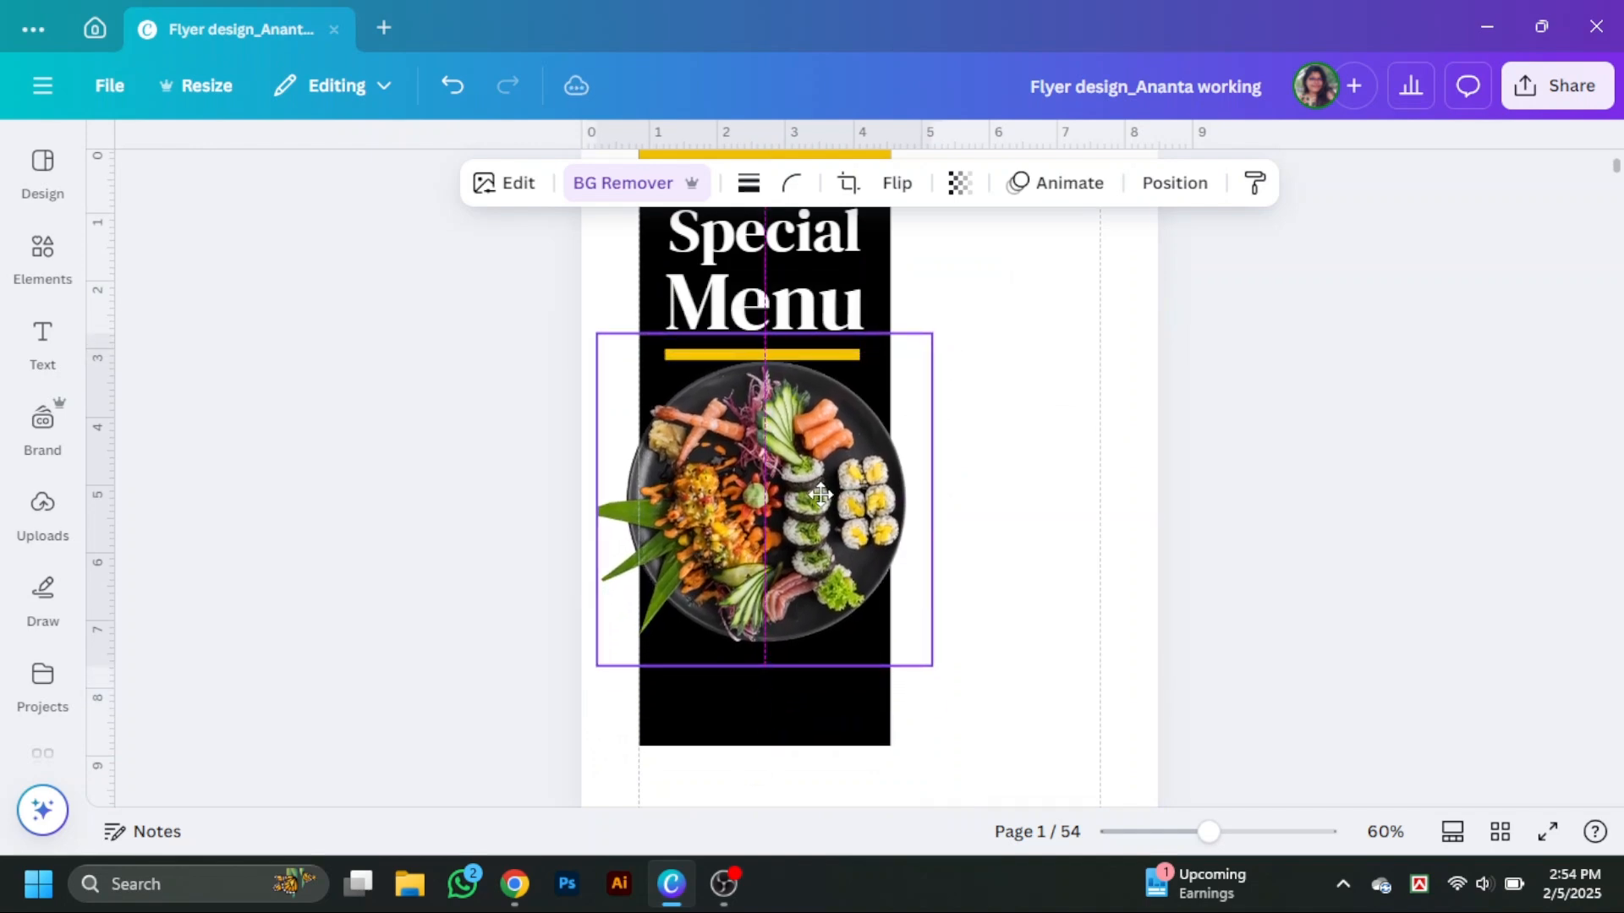
pyautogui.click(1353, 567)
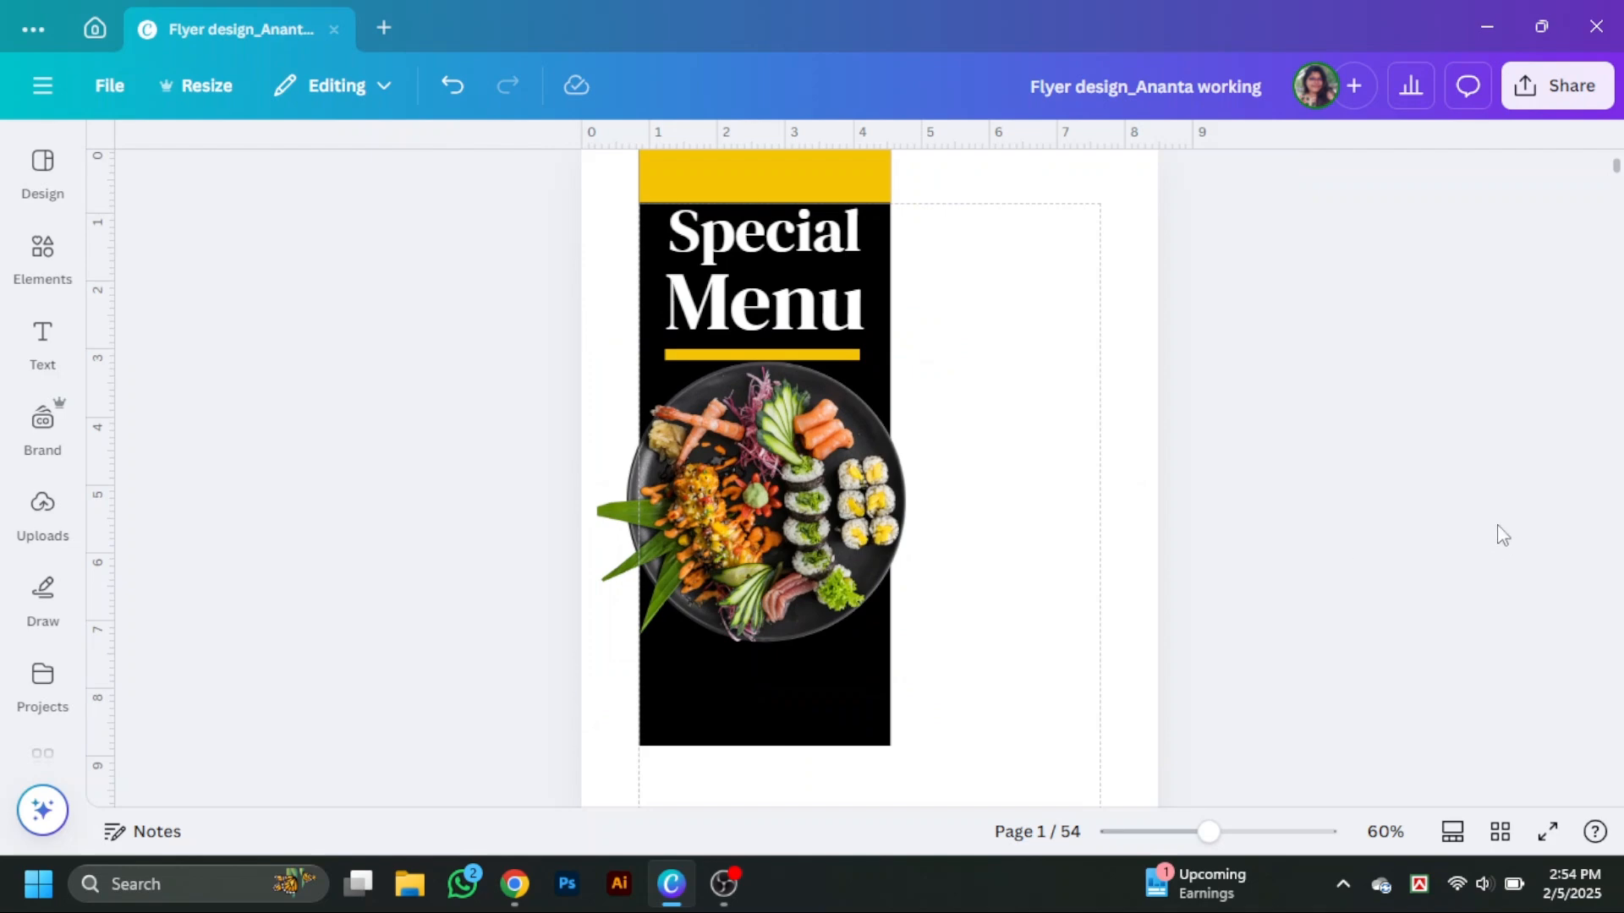
# Add a text line reading "Prawn -Shushi" below the food photo on the black rectangle.
pyautogui.scroll(-5, 1472, 564)
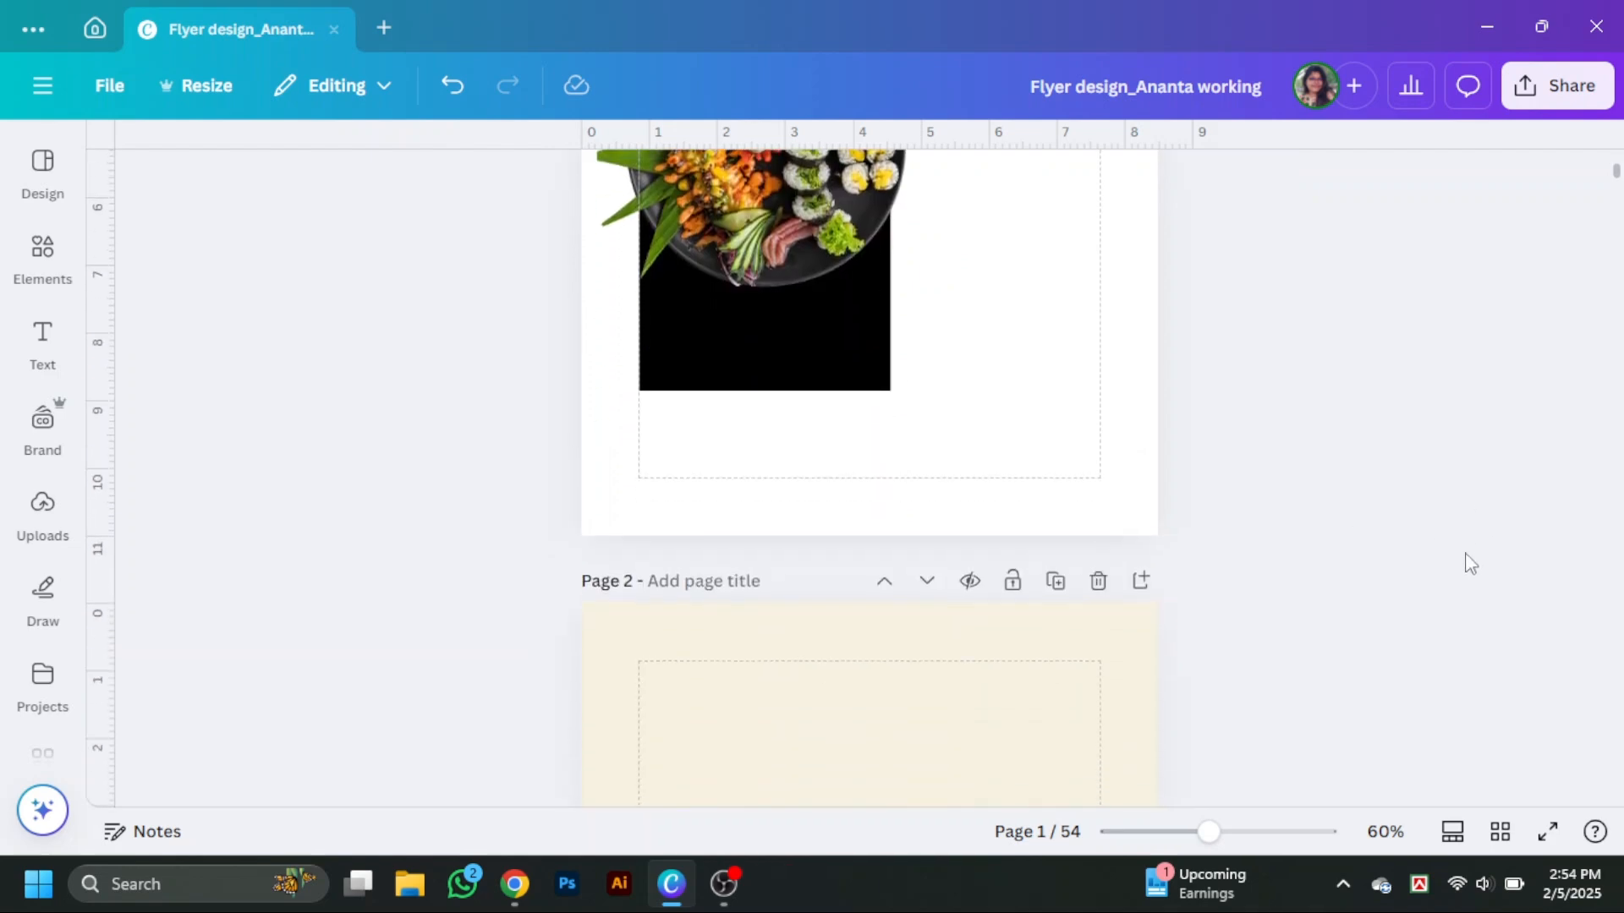
pyautogui.scroll(2, 1465, 563)
pyautogui.scroll(-1, 1008, 522)
pyautogui.click(799, 487)
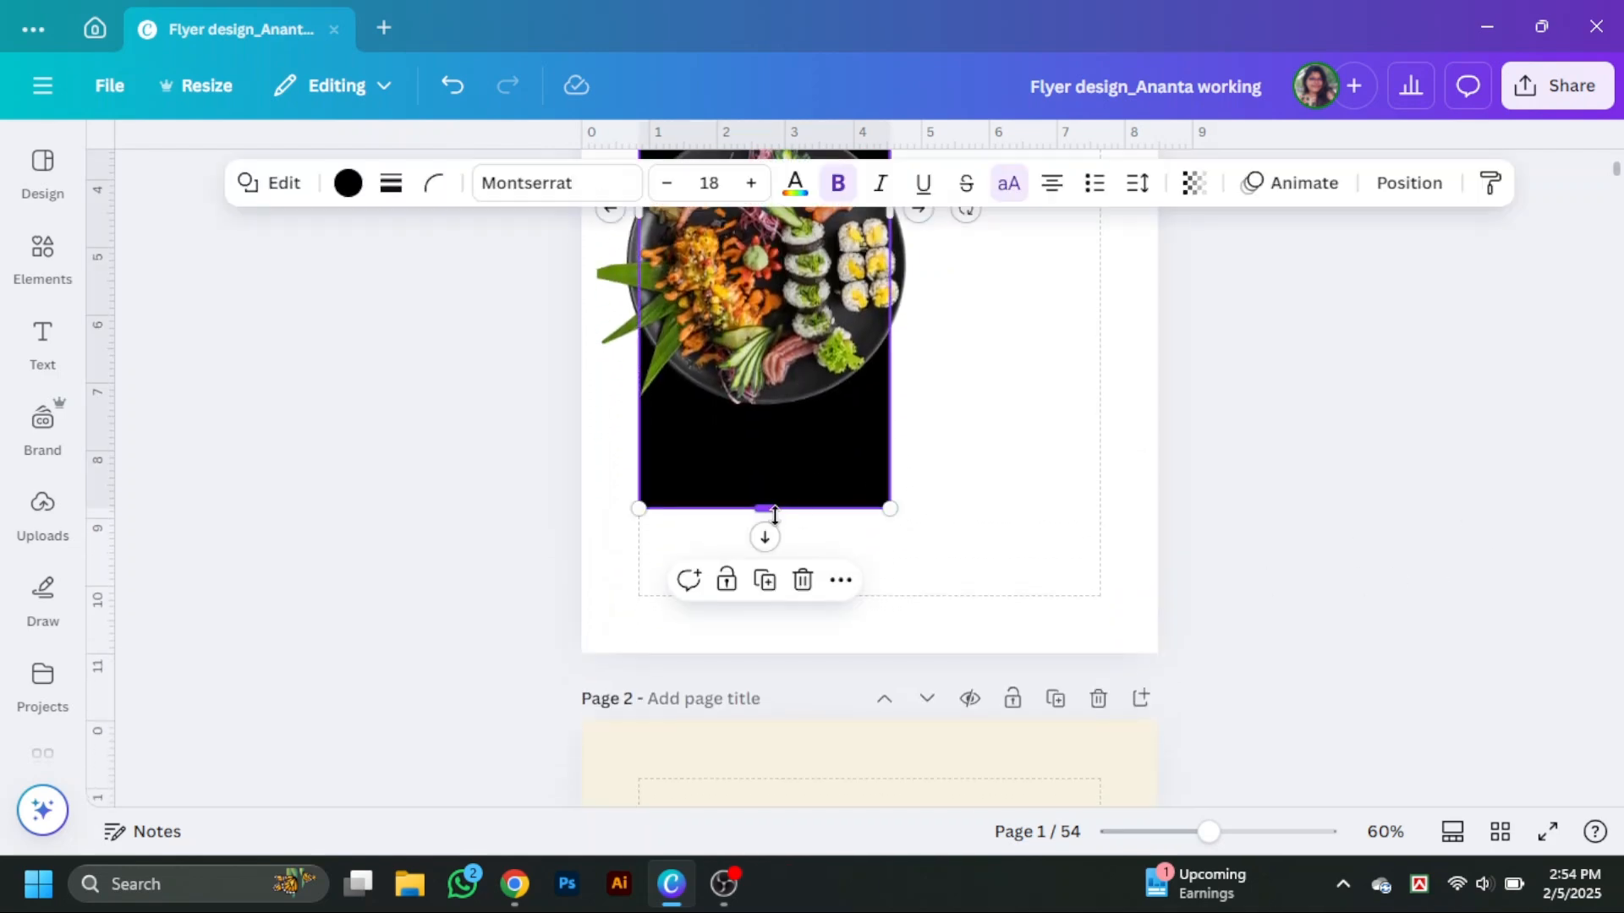
pyautogui.scroll(3, 812, 334)
pyautogui.keyDown('alt'); pyautogui.moveTo(799, 320); pyautogui.dragTo(798, 709); pyautogui.keyUp('alt')
pyautogui.moveTo(866, 739); pyautogui.dragTo(732, 675)
pyautogui.moveTo(711, 661); pyautogui.dragTo(758, 686)
pyautogui.doubleClick(758, 686)
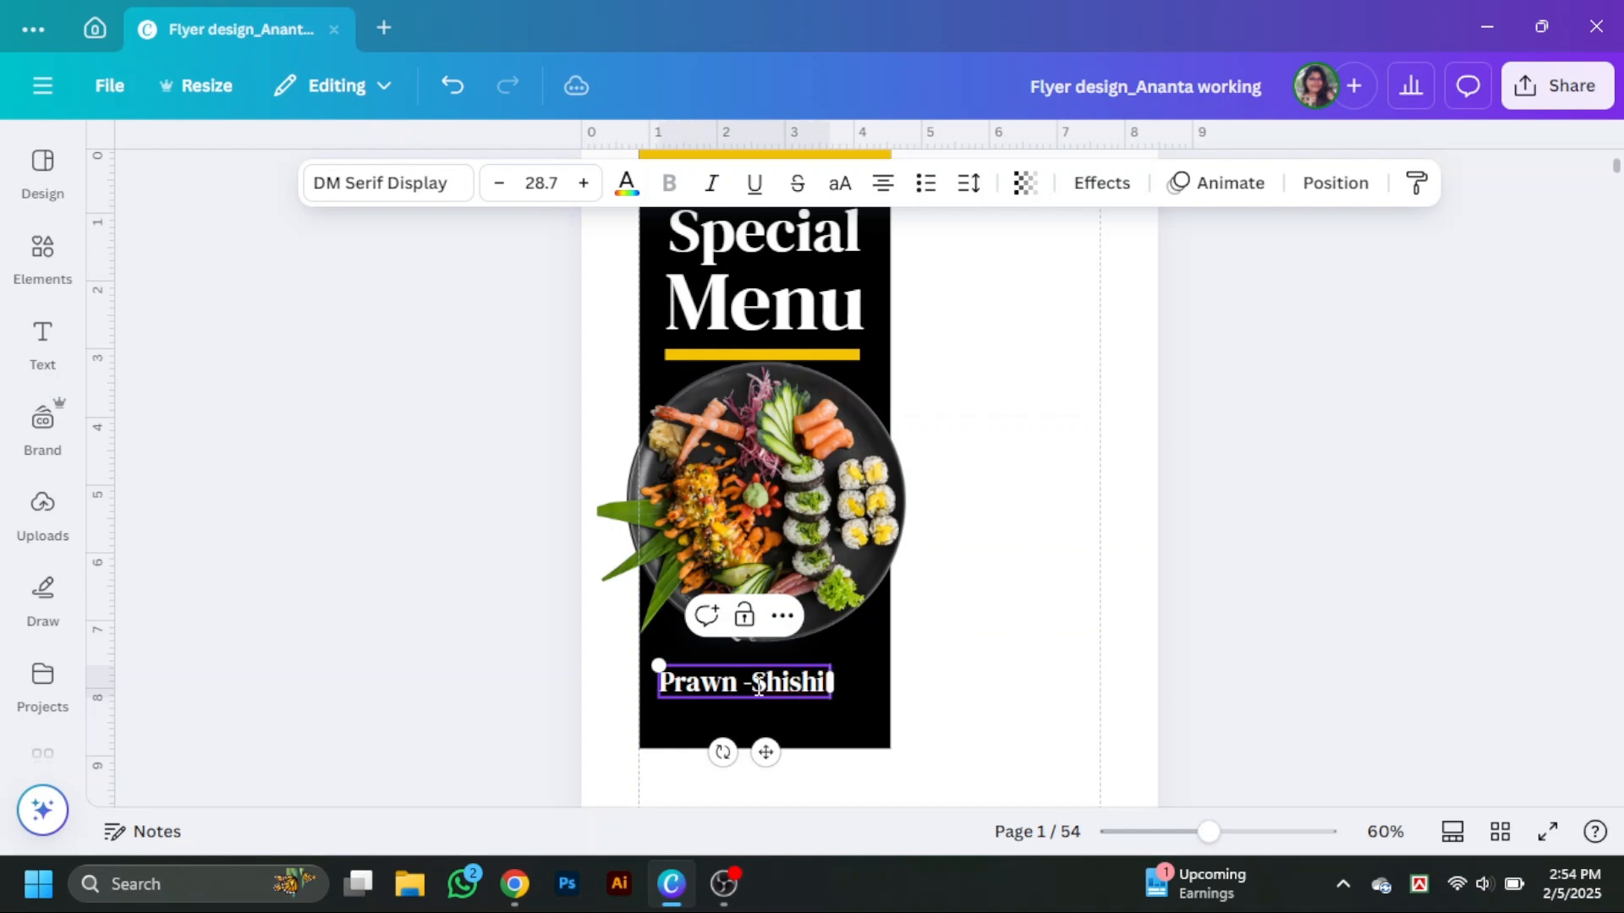
pyautogui.press('Escape')
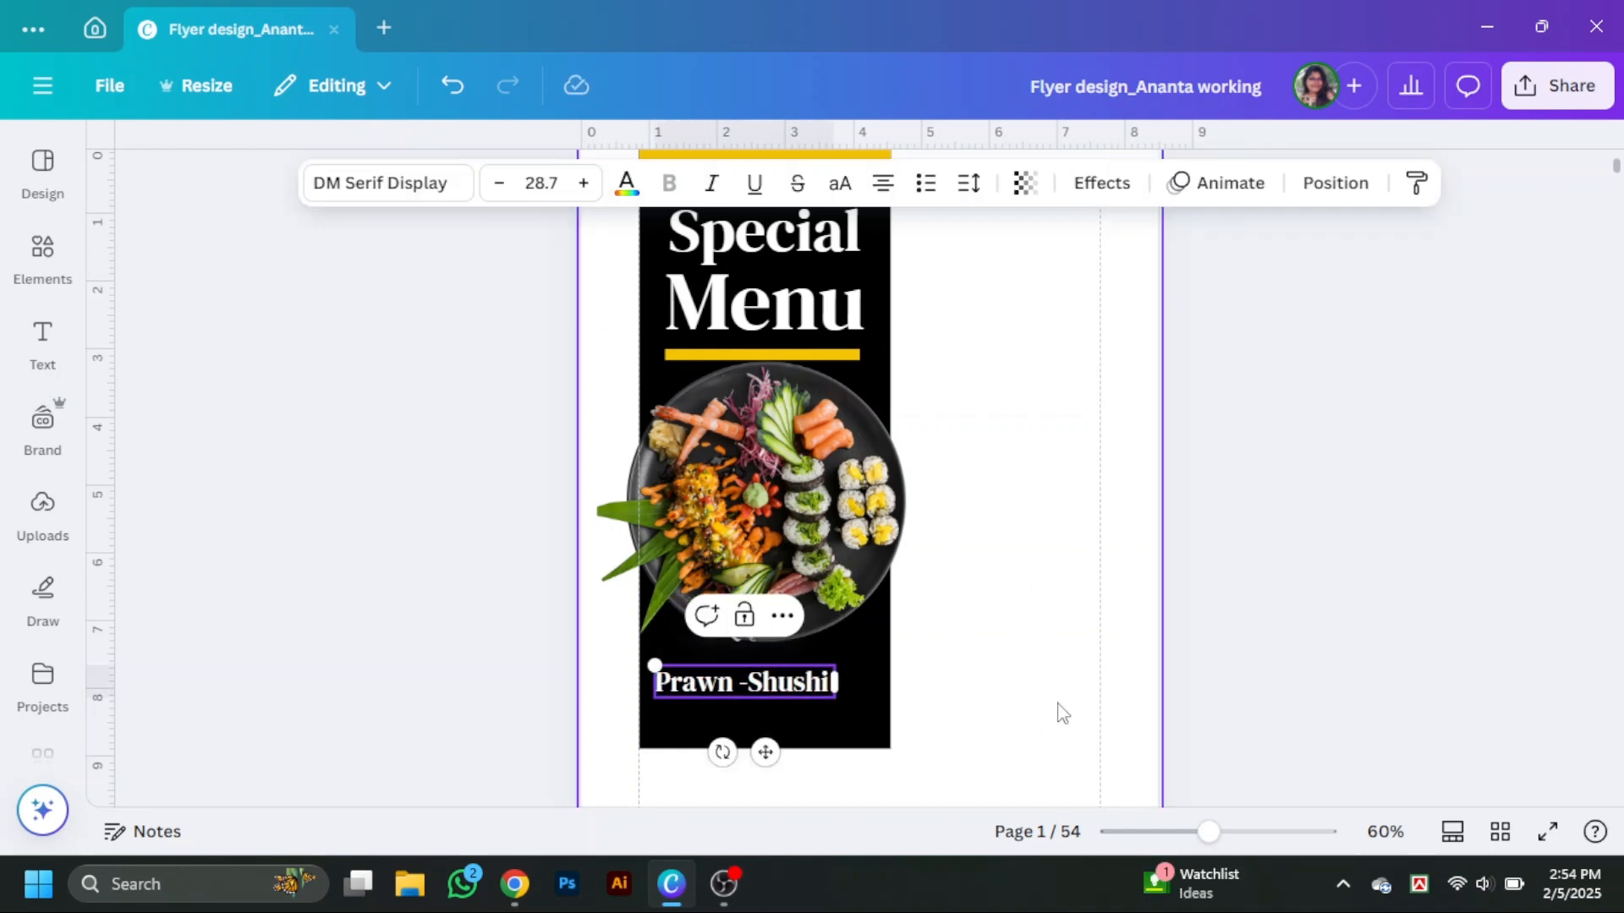
# Try several fonts for the Prawn -Shushi text, including Jonathan, Foda Display and Breul Grotesk.
pyautogui.click(313, 183)
pyautogui.click(225, 533)
pyautogui.scroll(-2, 225, 536)
pyautogui.click(217, 599)
pyautogui.scroll(-1, 237, 583)
pyautogui.click(271, 529)
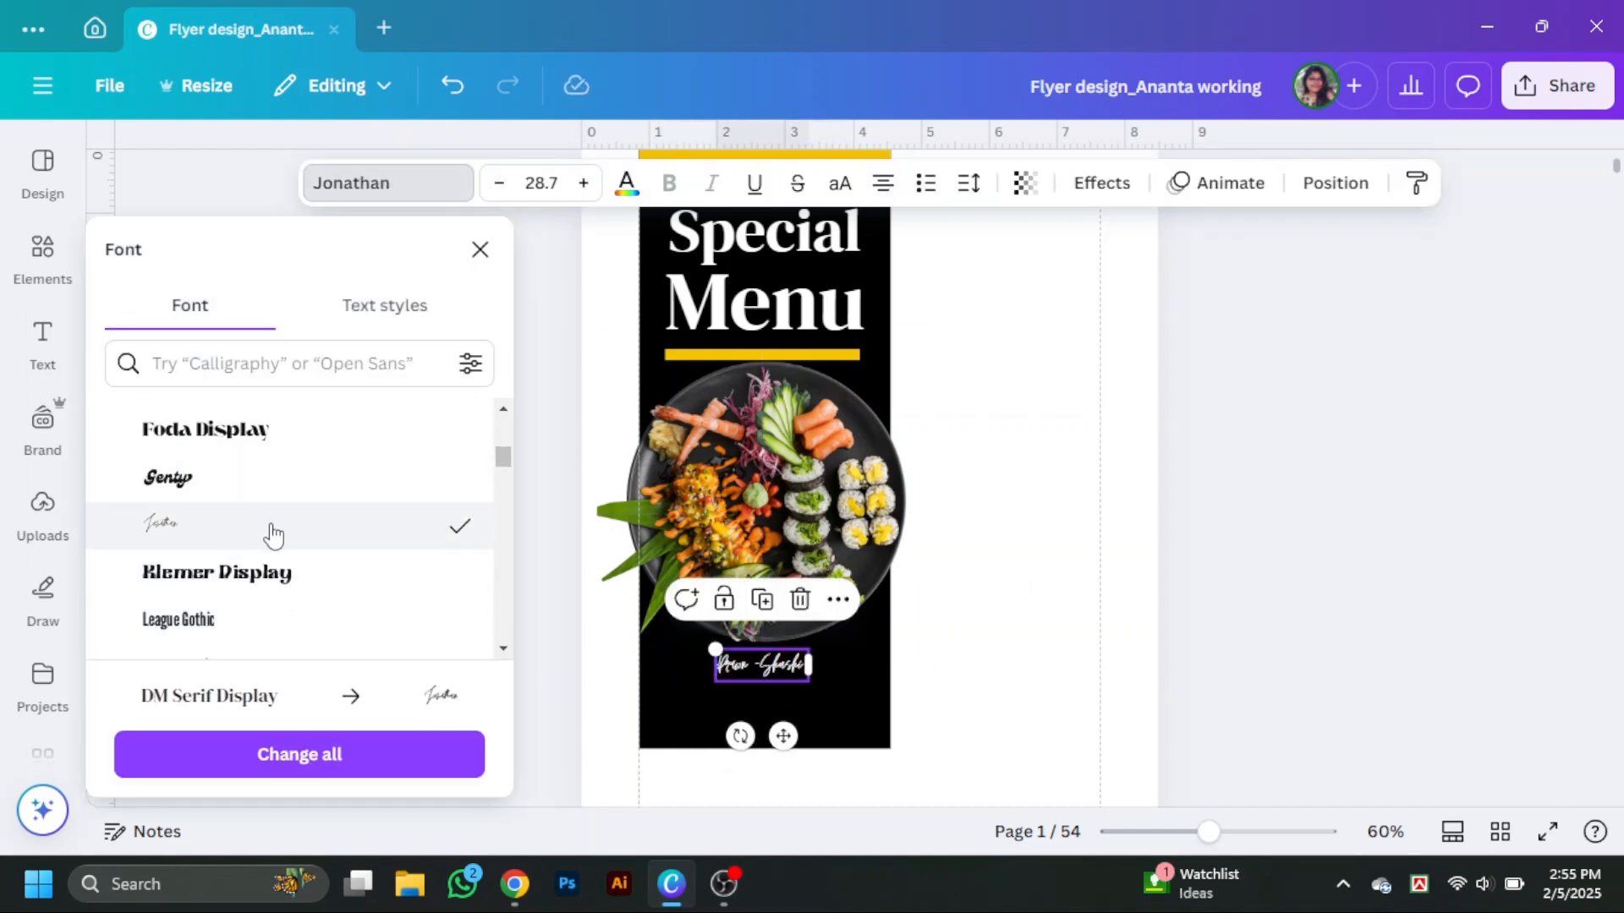
pyautogui.scroll(5, 262, 545)
pyautogui.scroll(-2, 262, 554)
pyautogui.click(289, 423)
pyautogui.click(592, 608)
pyautogui.click(827, 677)
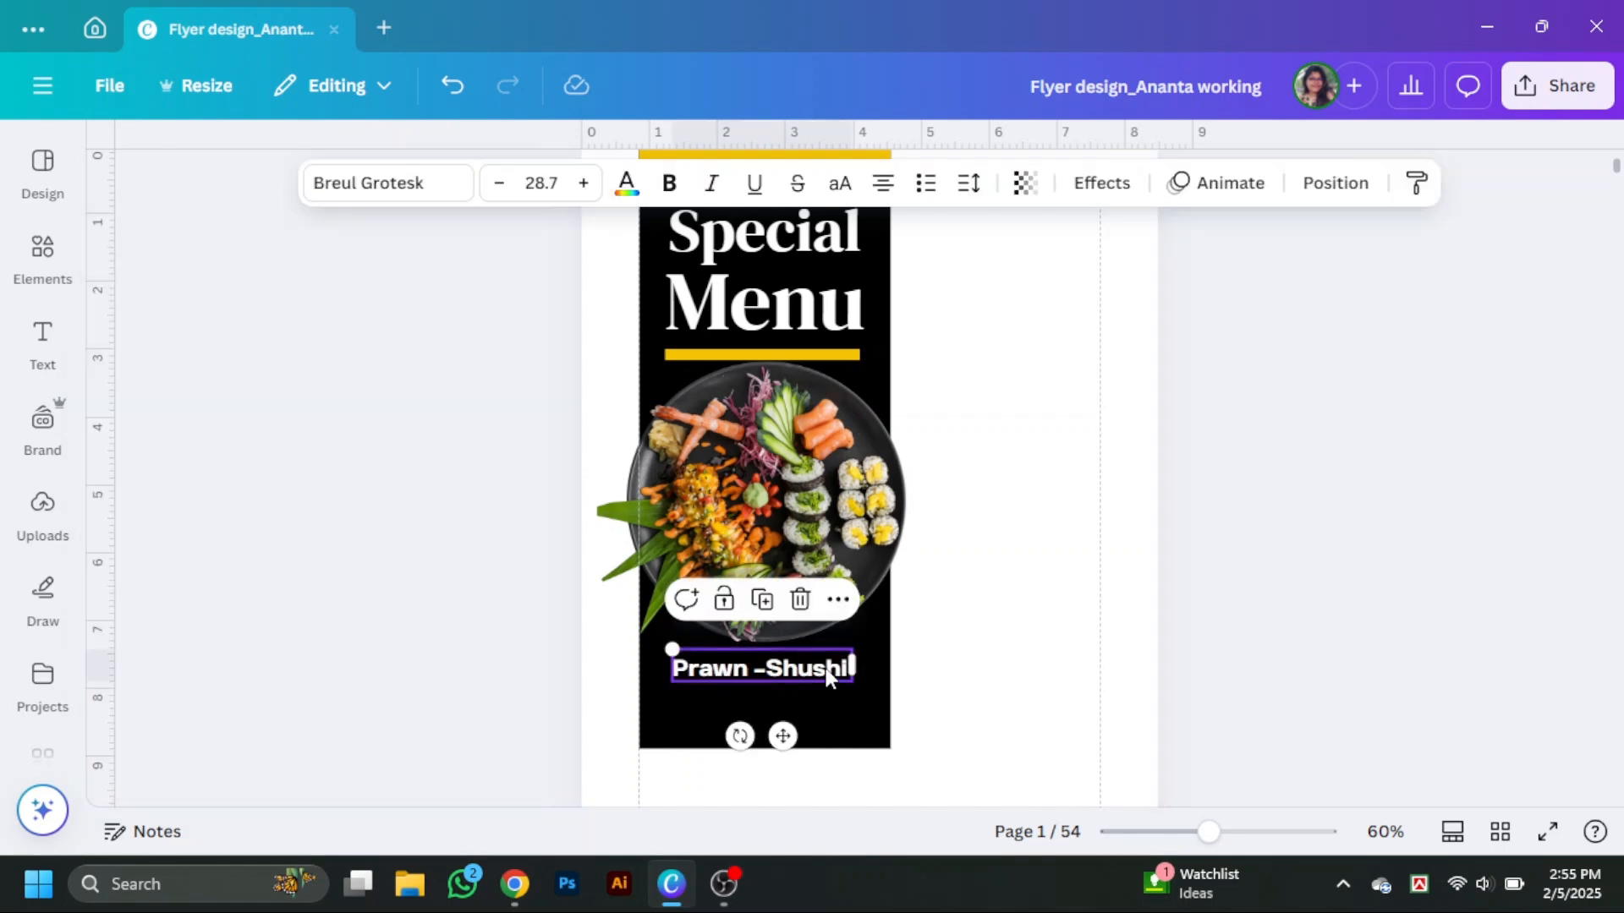
pyautogui.moveTo(828, 676); pyautogui.dragTo(831, 666)
# Set the Prawn -Shushi text's font to Leckerli One.
pyautogui.click(362, 179)
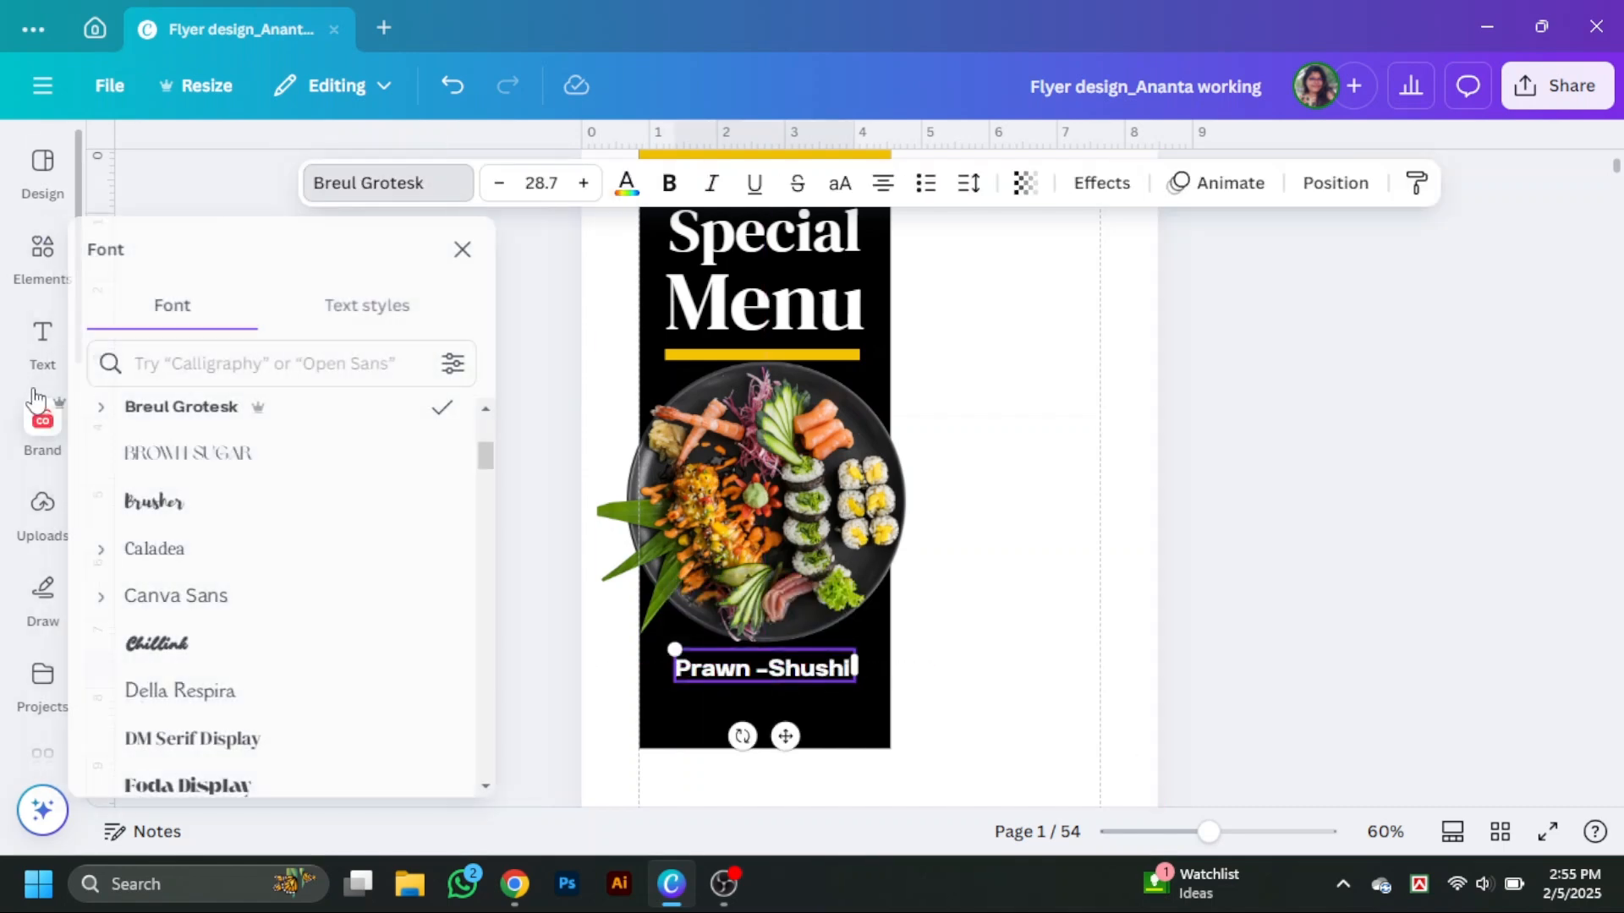
pyautogui.scroll(-3, 201, 550)
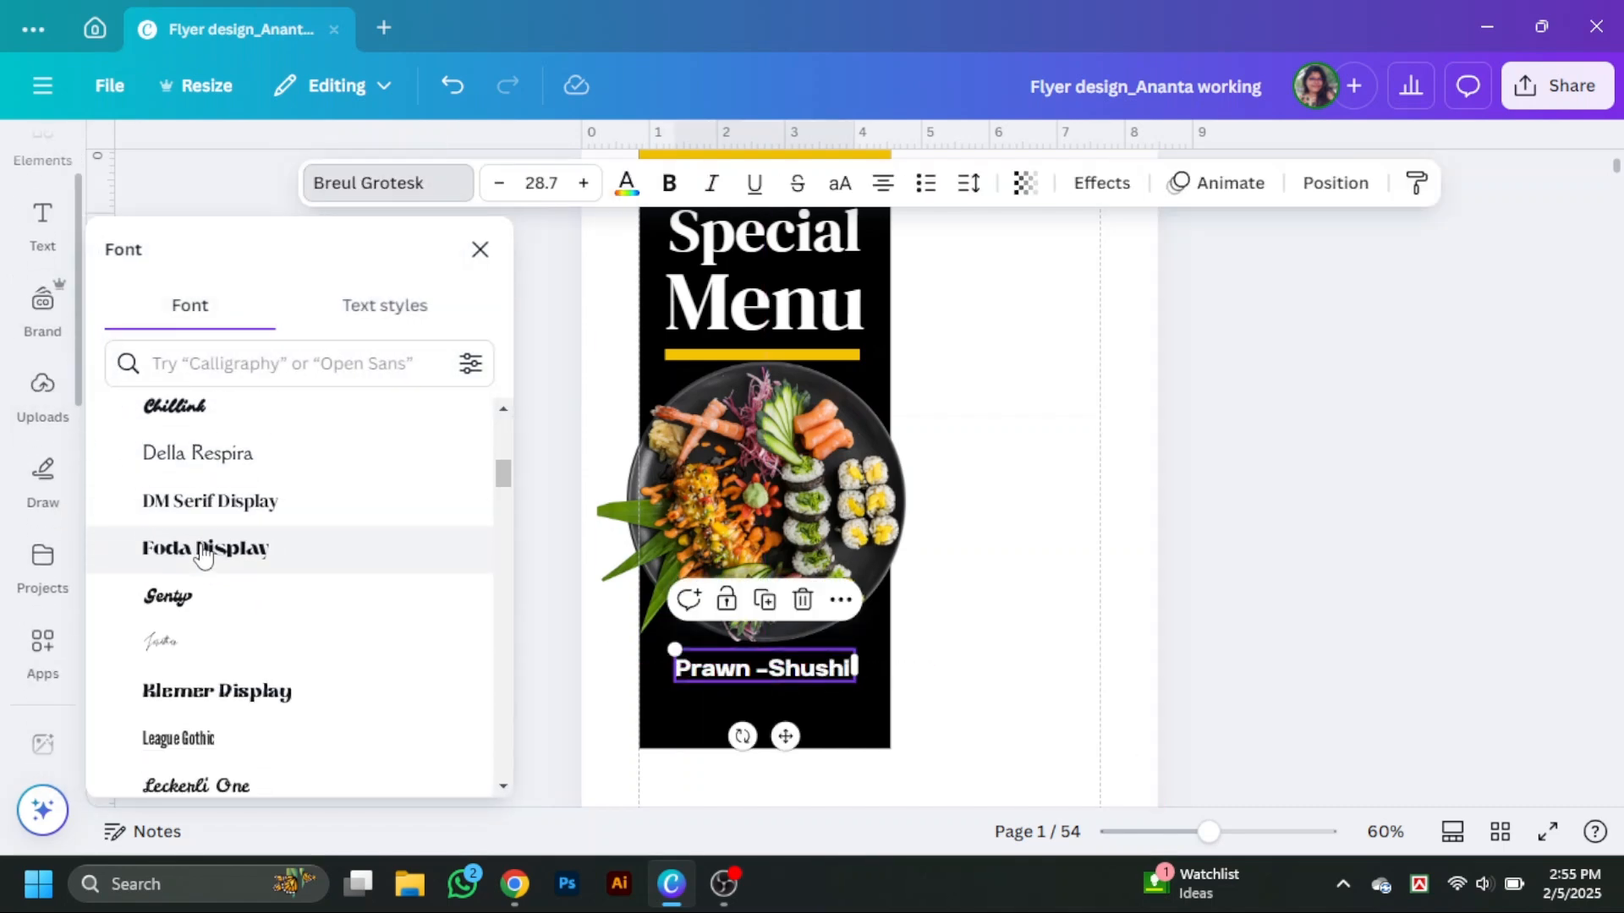
pyautogui.click(226, 454)
pyautogui.scroll(-2, 227, 507)
pyautogui.click(250, 435)
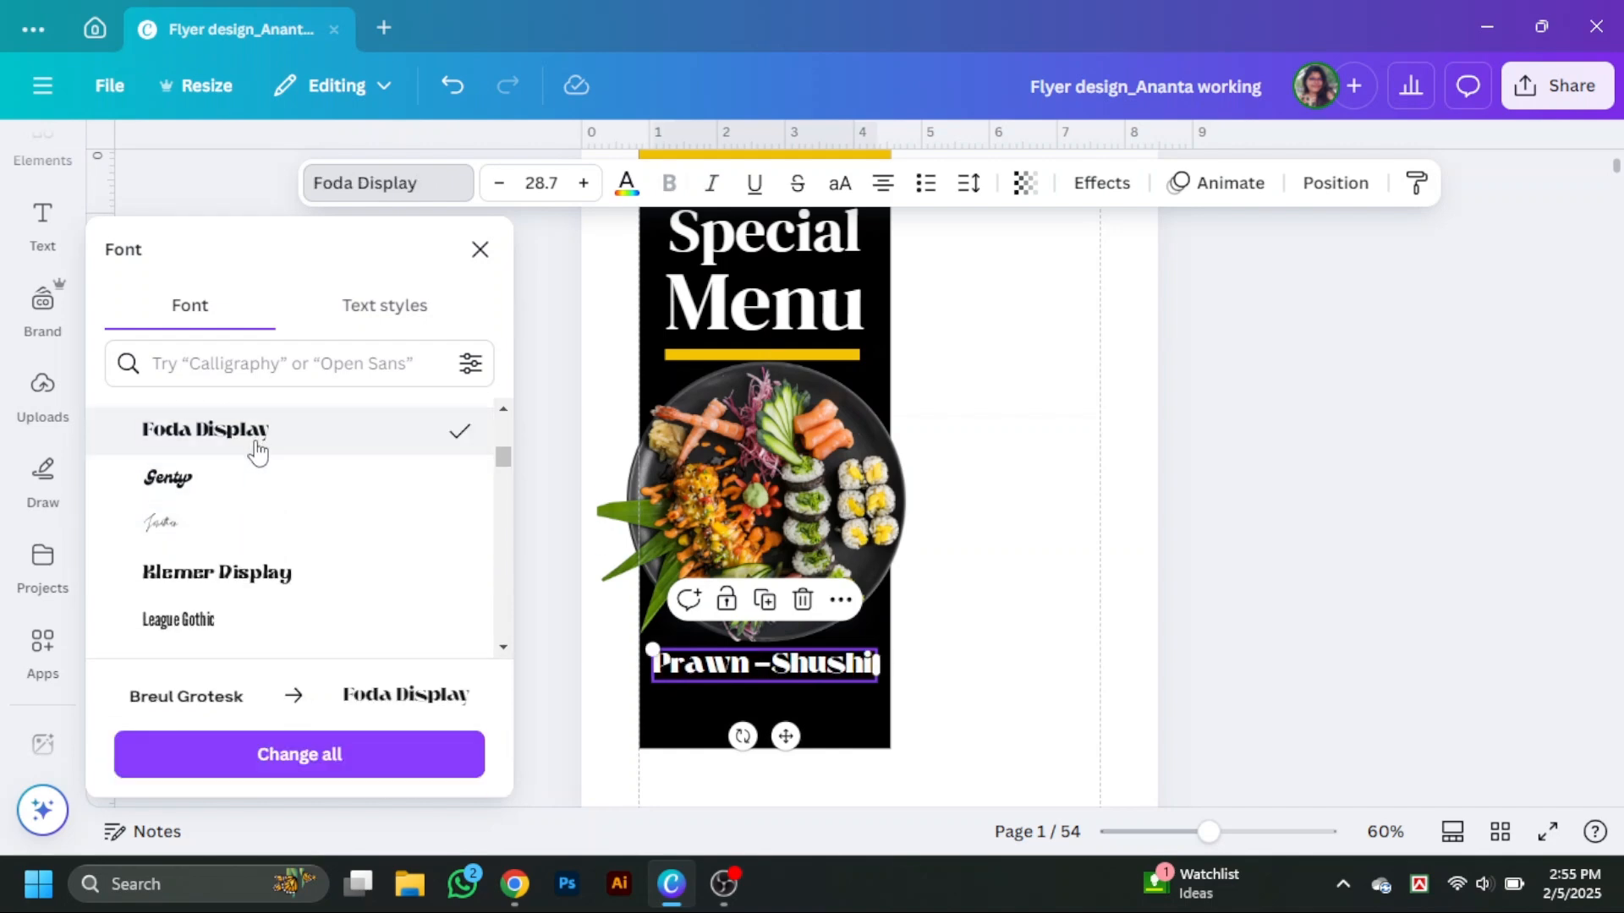
pyautogui.scroll(-2, 225, 532)
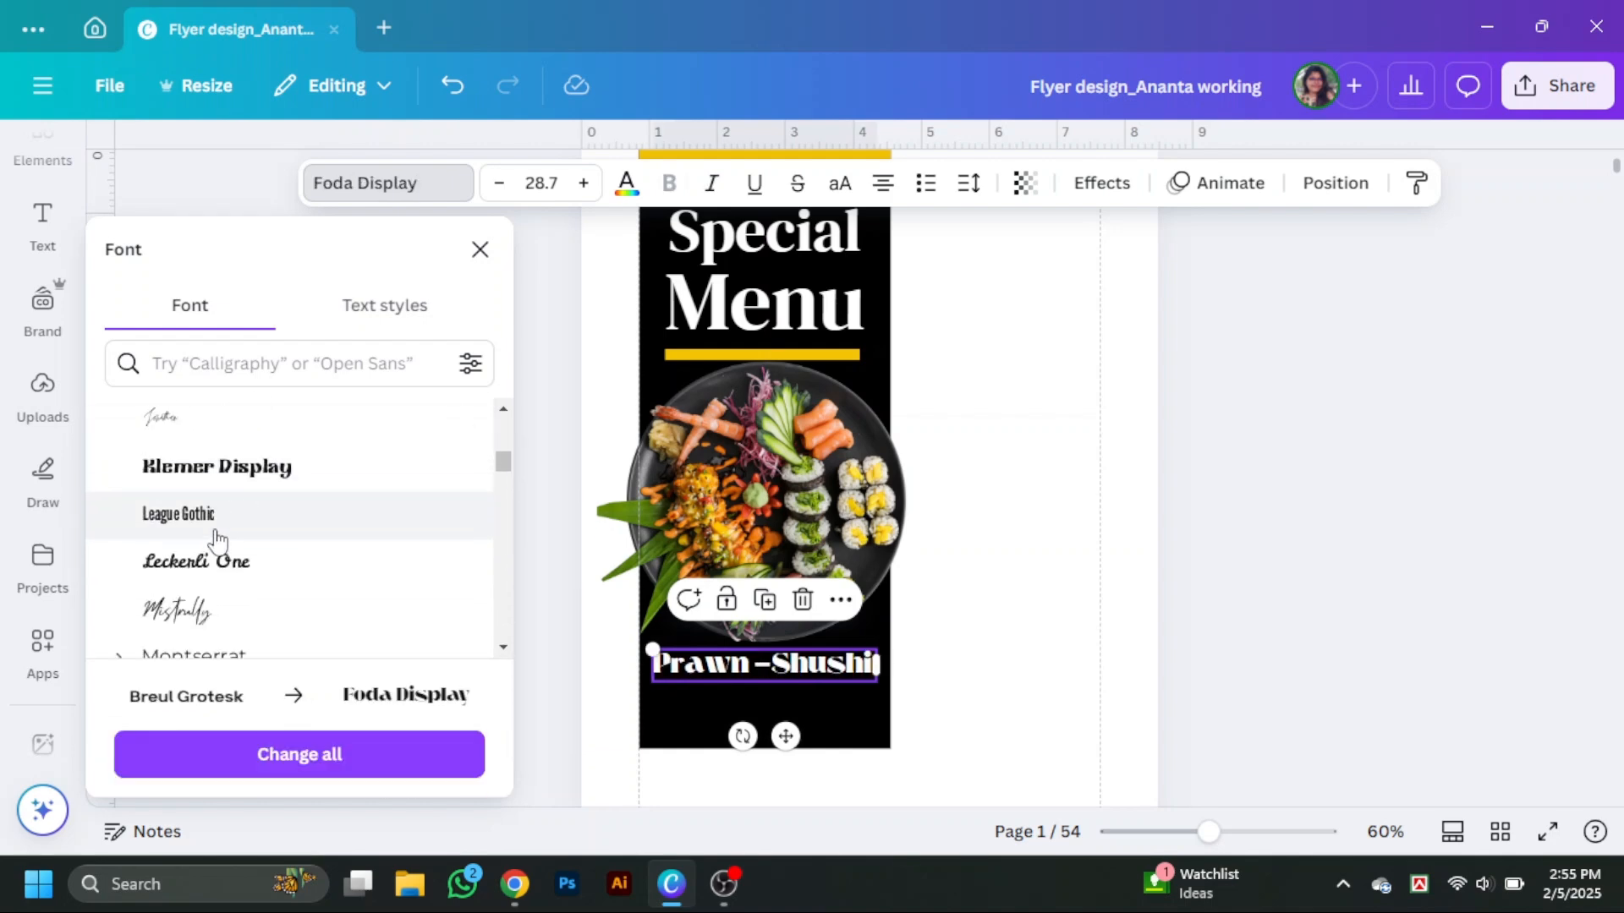
pyautogui.click(225, 548)
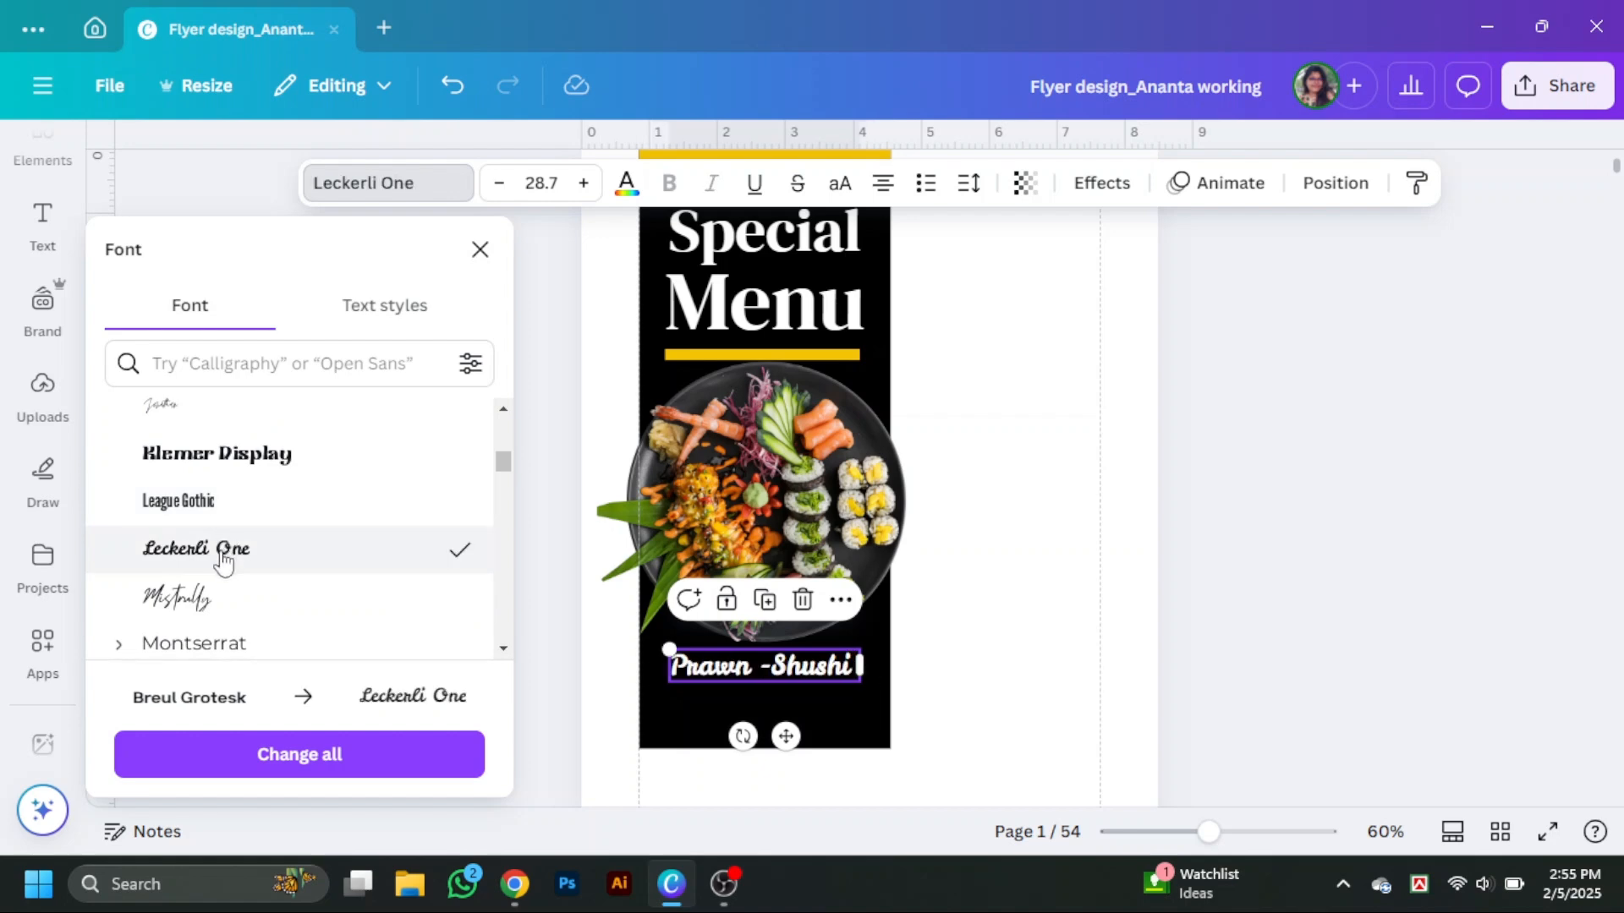
pyautogui.scroll(-2, 225, 592)
pyautogui.click(1022, 666)
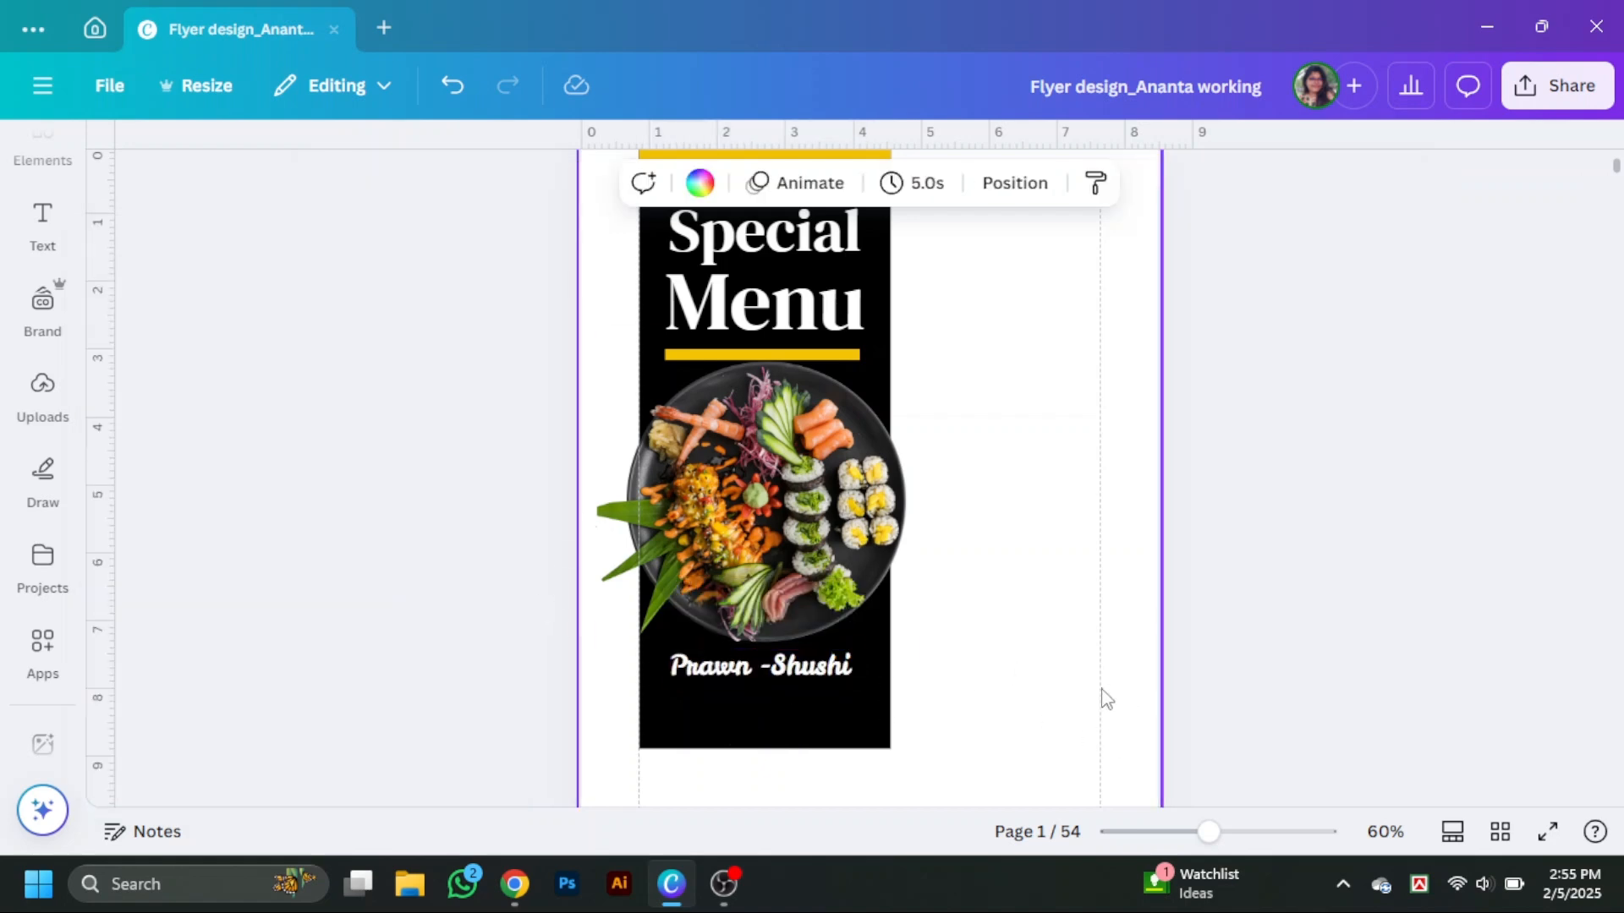
# Zoom in and set the Prawn -Shushi text colour to golden yellow.
pyautogui.moveTo(1216, 853); pyautogui.dragTo(1240, 853)
pyautogui.moveTo(804, 740)
pyautogui.mouseDown()
pyautogui.moveTo(819, 741)
pyautogui.moveTo(804, 735)
pyautogui.mouseUp()
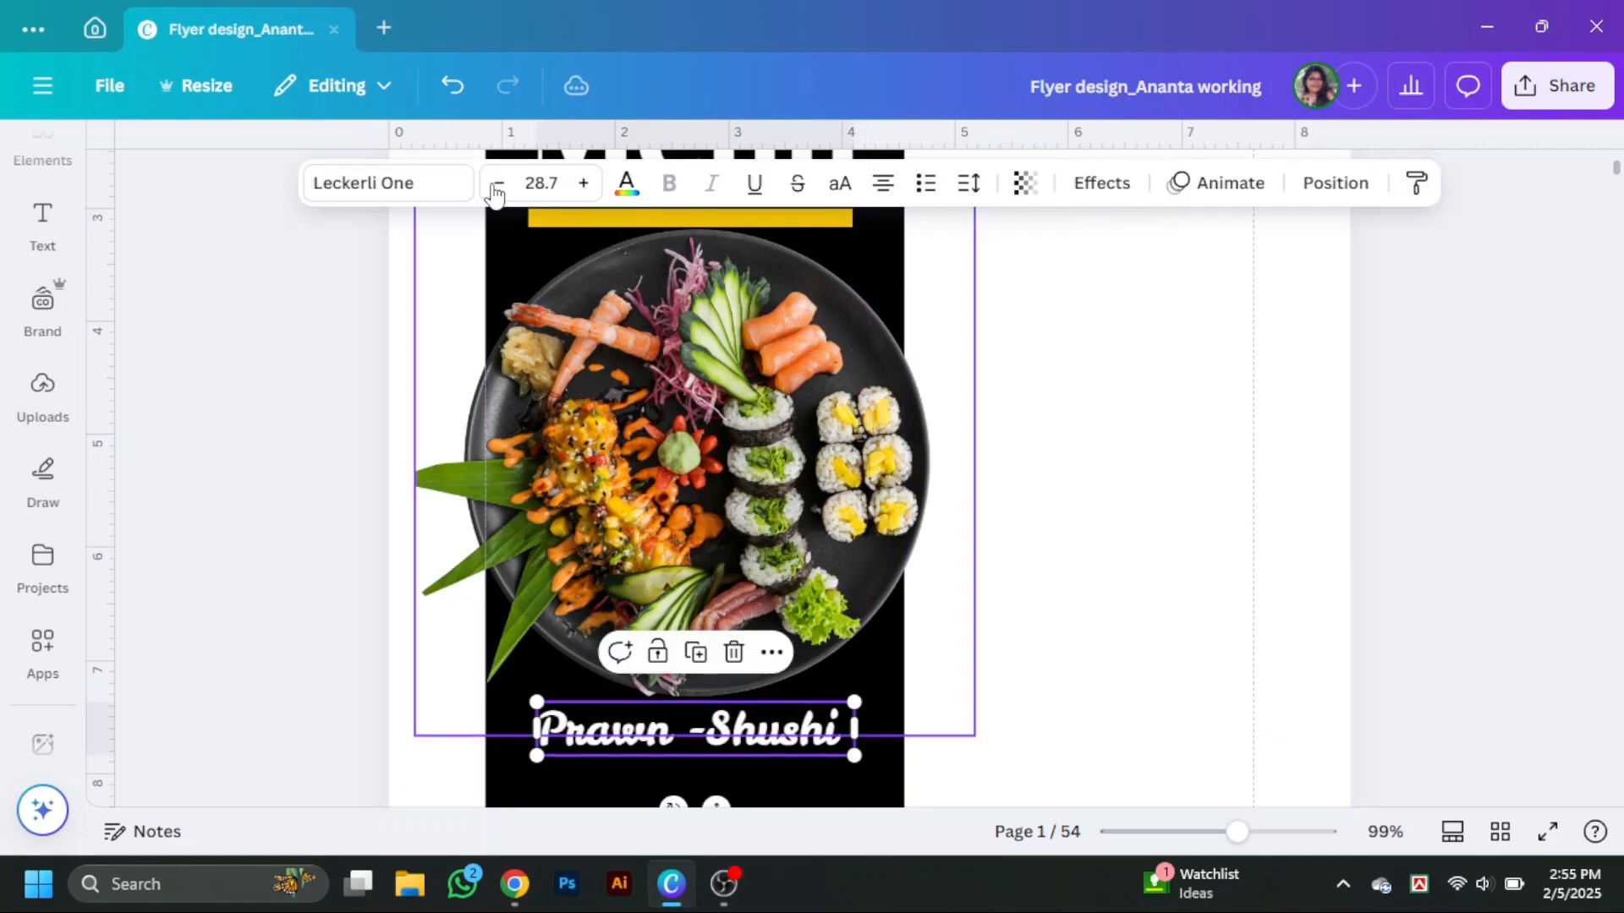
pyautogui.click(626, 187)
pyautogui.click(319, 578)
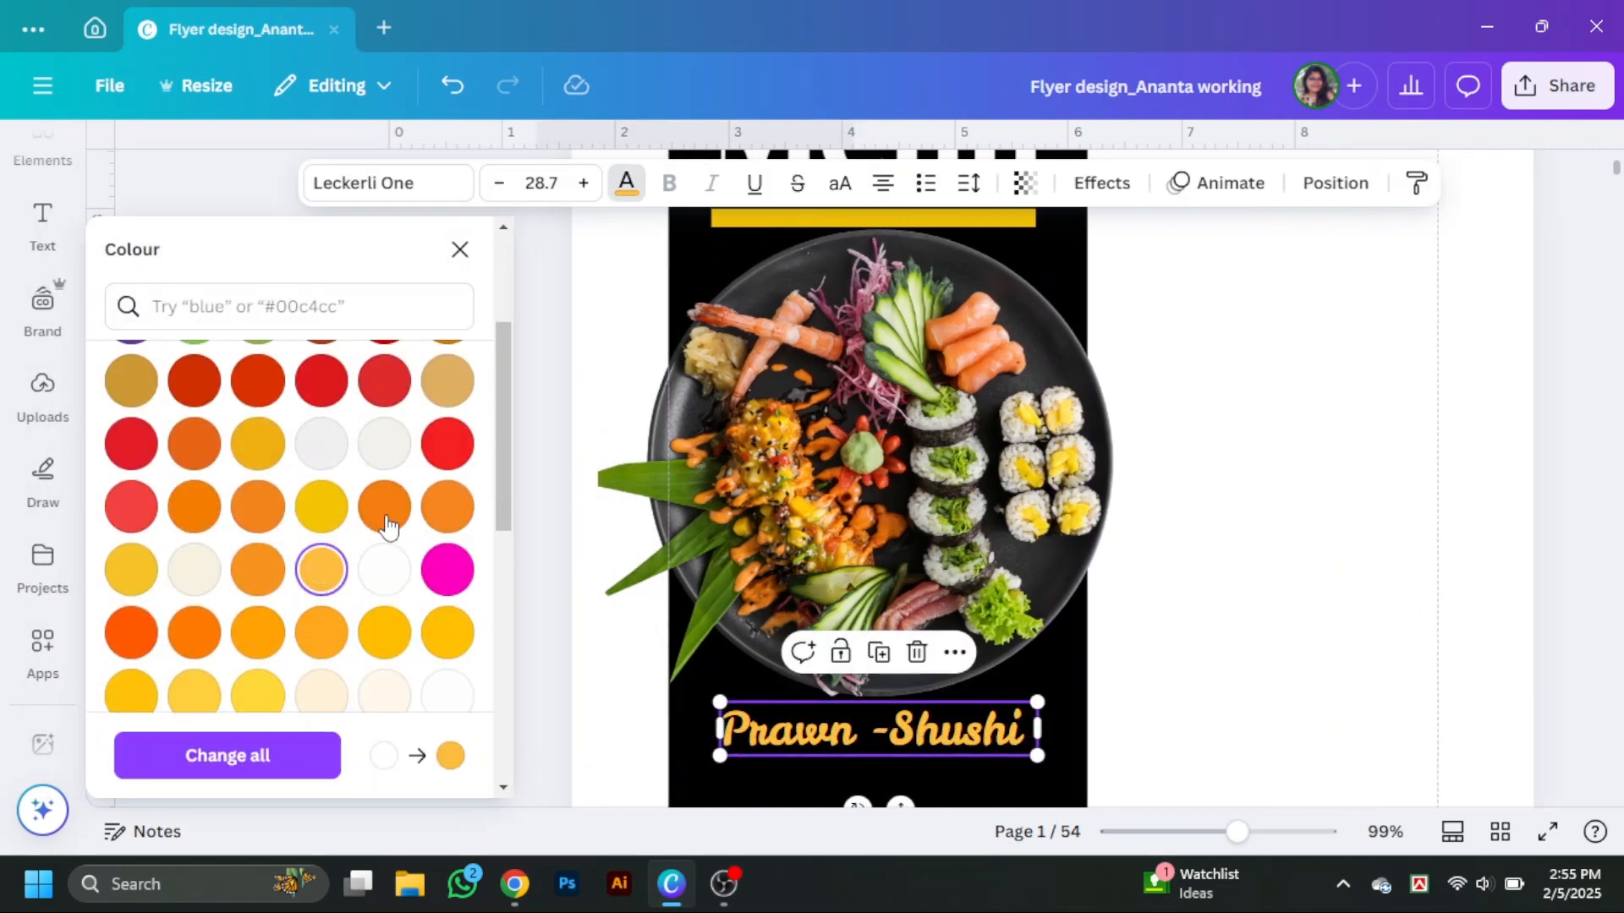
pyautogui.click(384, 506)
pyautogui.click(321, 505)
pyautogui.click(1372, 643)
# Duplicate the Prawn -Shushi text and change the copy below it to "Salad".
pyautogui.scroll(-3, 1353, 634)
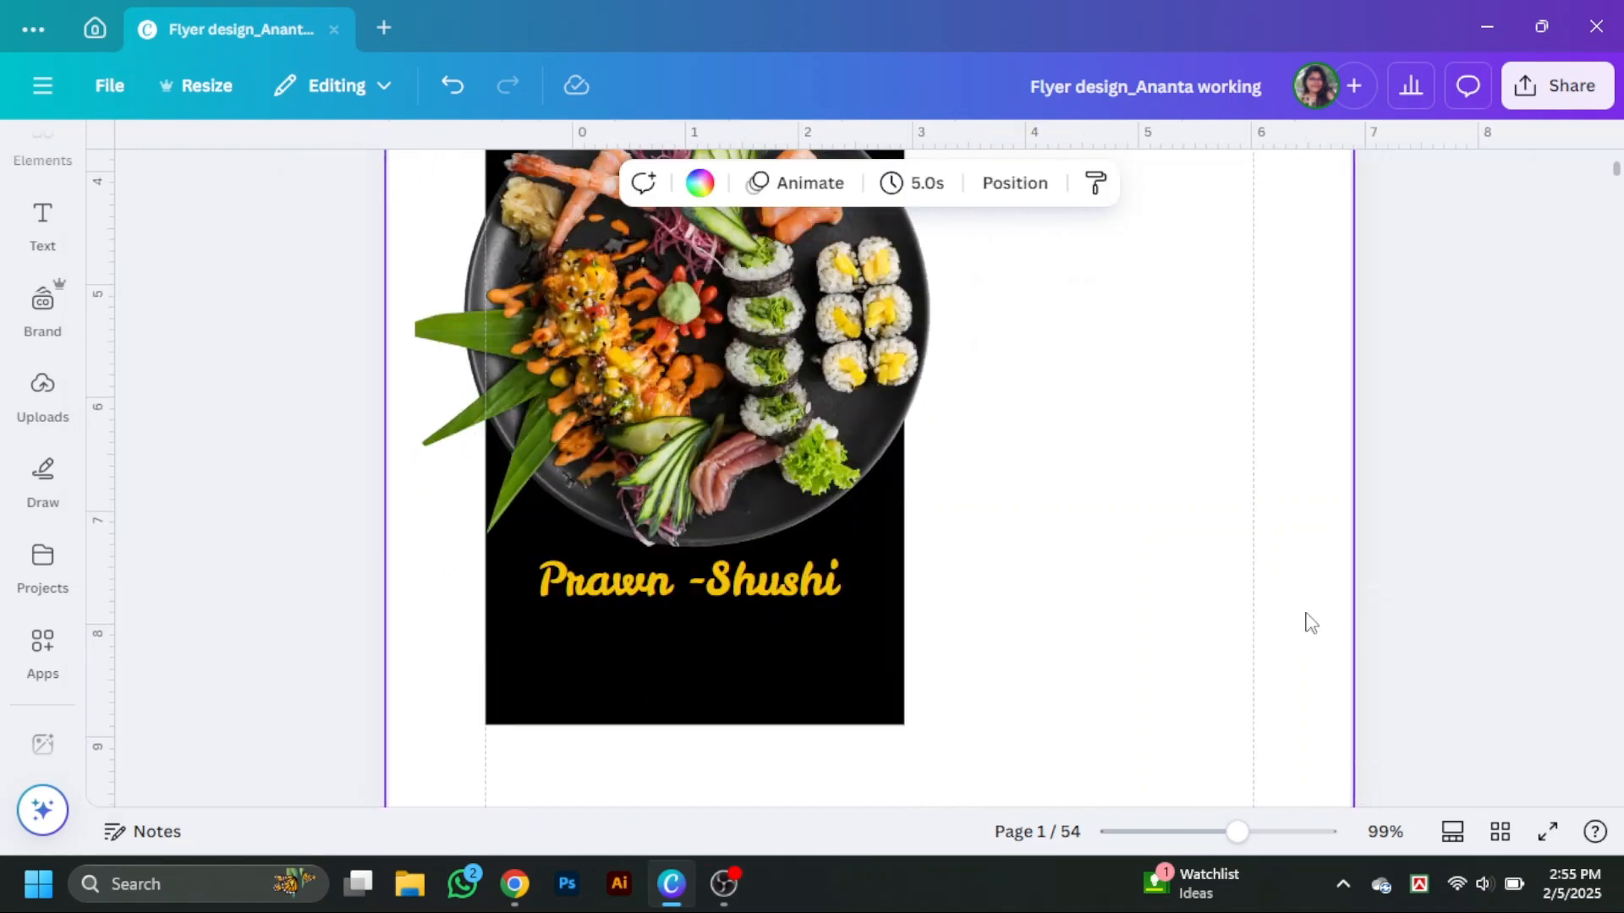
pyautogui.click(779, 502)
pyautogui.moveTo(776, 502); pyautogui.dragTo(780, 510)
pyautogui.hotkey('ctrl', 'd')
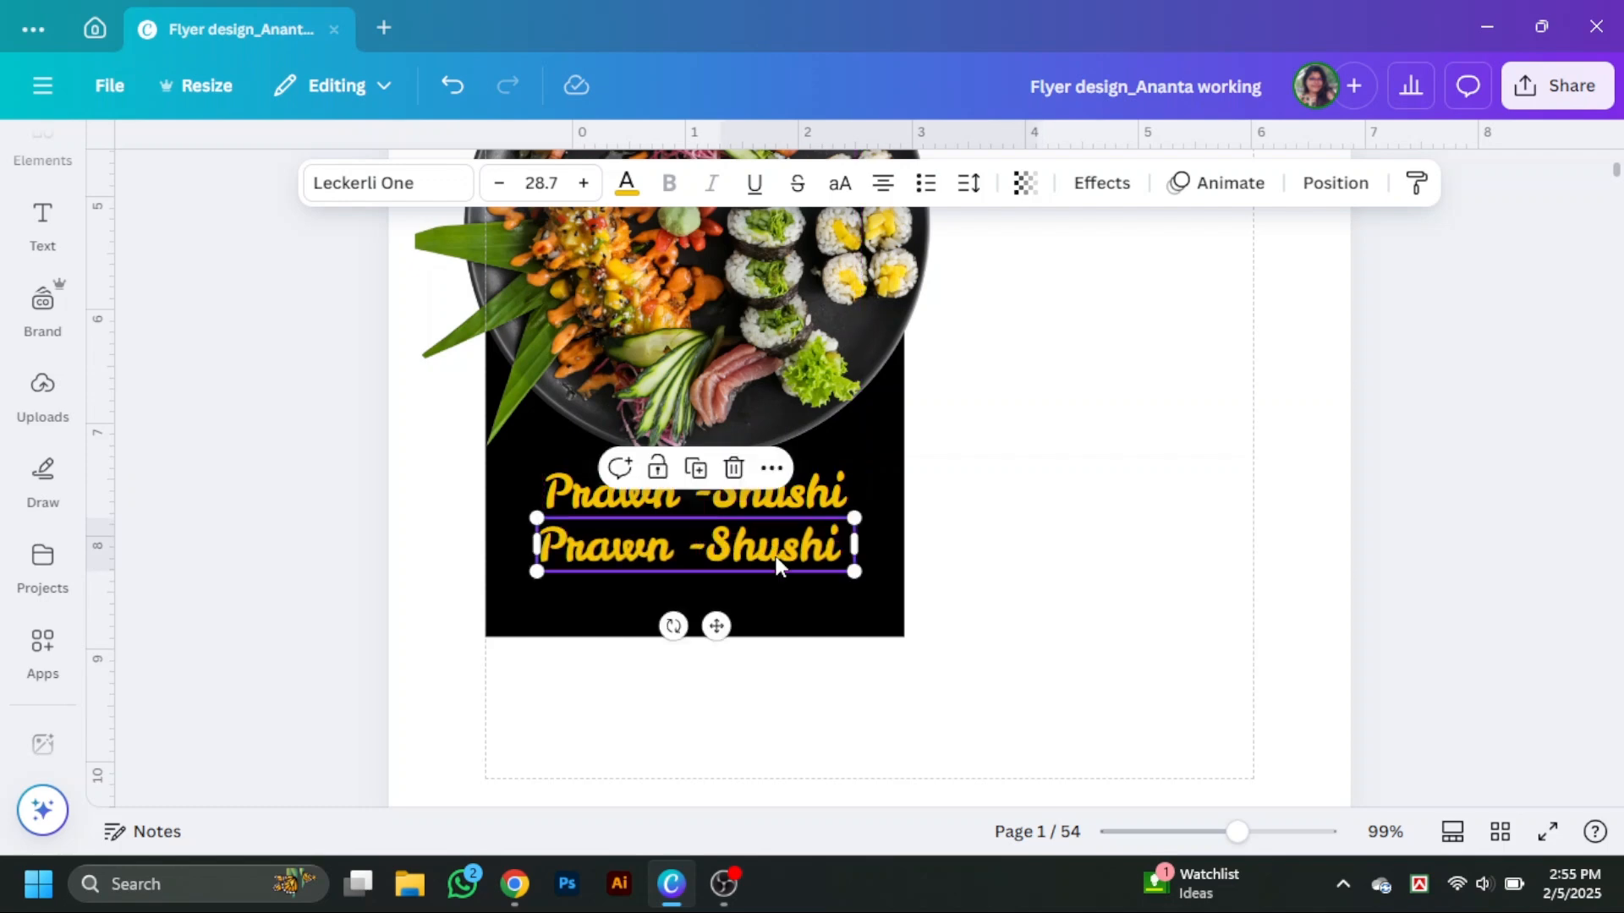
pyautogui.doubleClick(776, 557)
pyautogui.write('Salad')
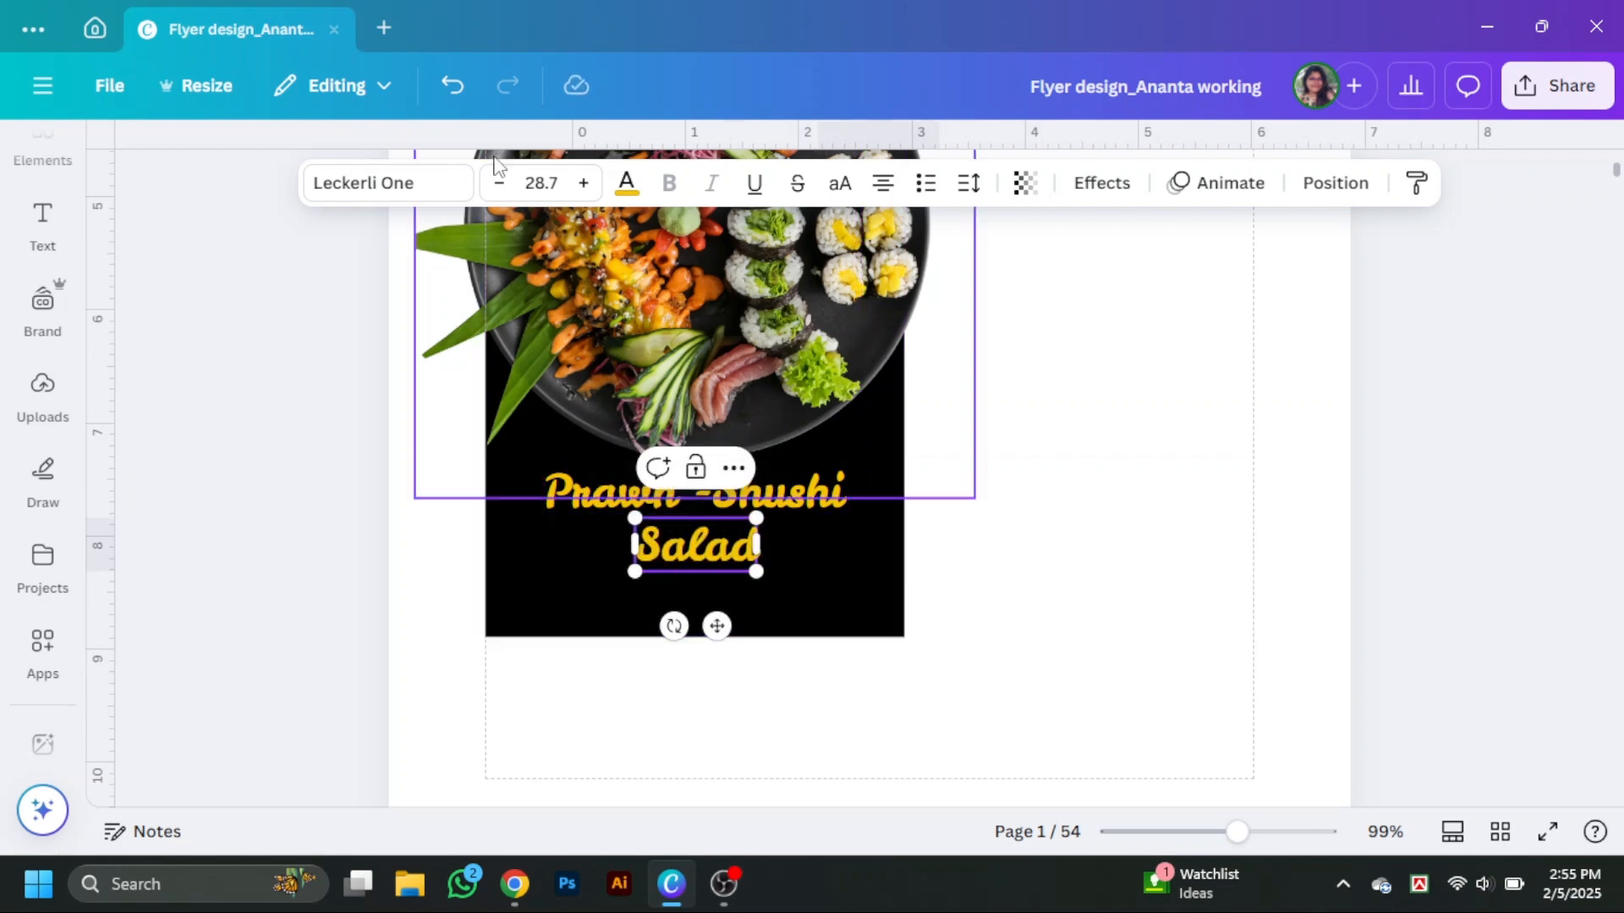
# Set the Salad text's font to DM Serif Display.
pyautogui.click(397, 186)
pyautogui.click(196, 533)
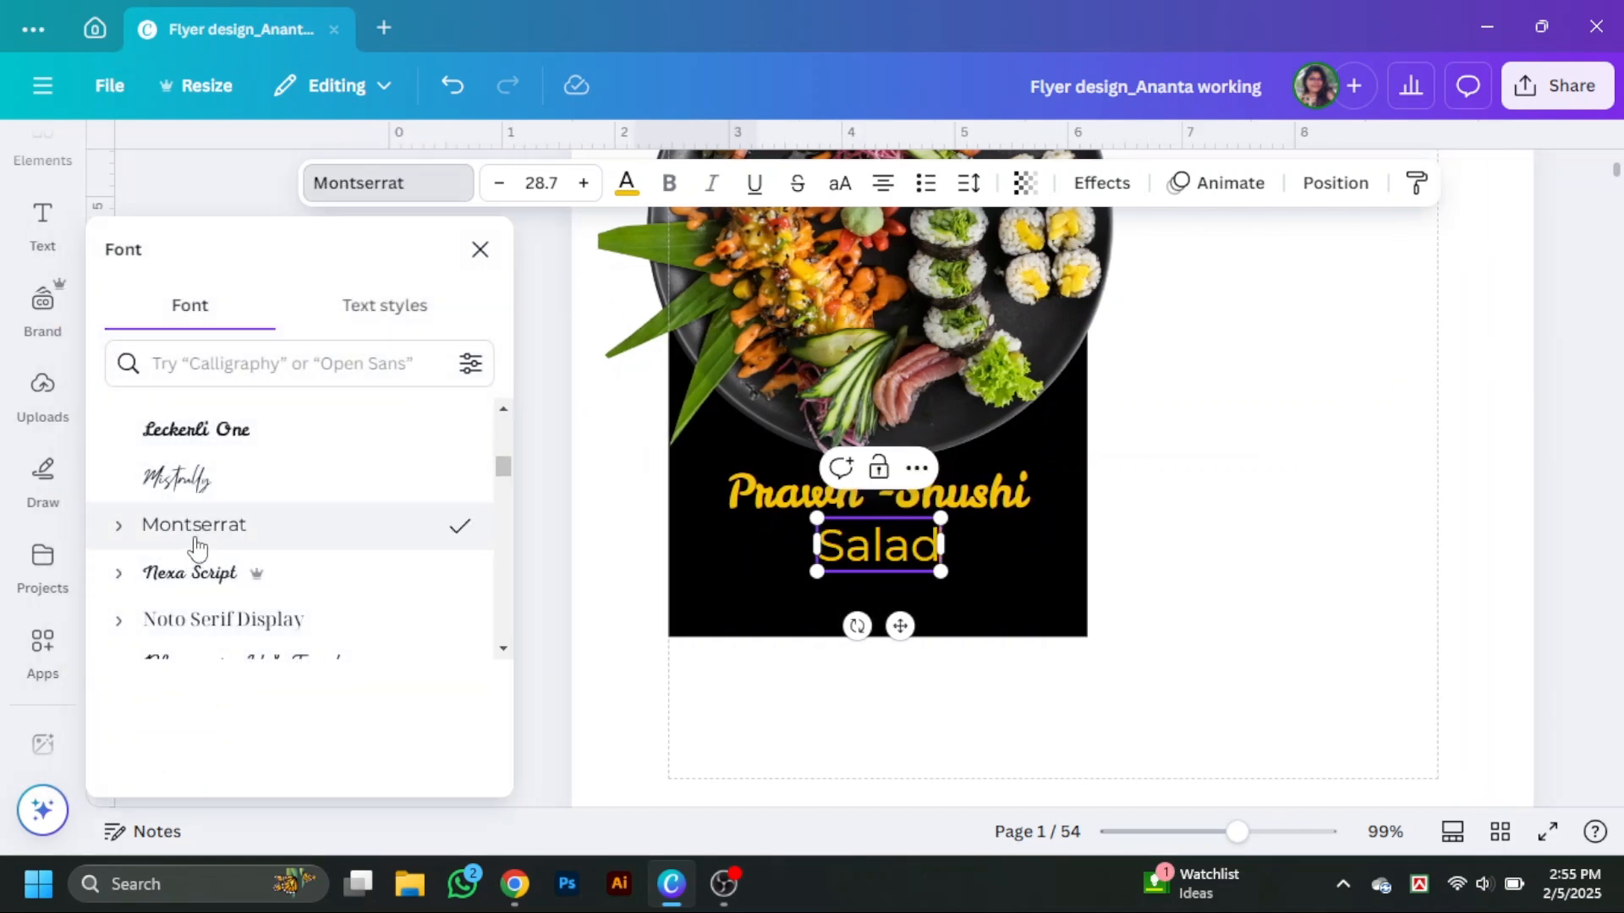
pyautogui.scroll(3, 206, 536)
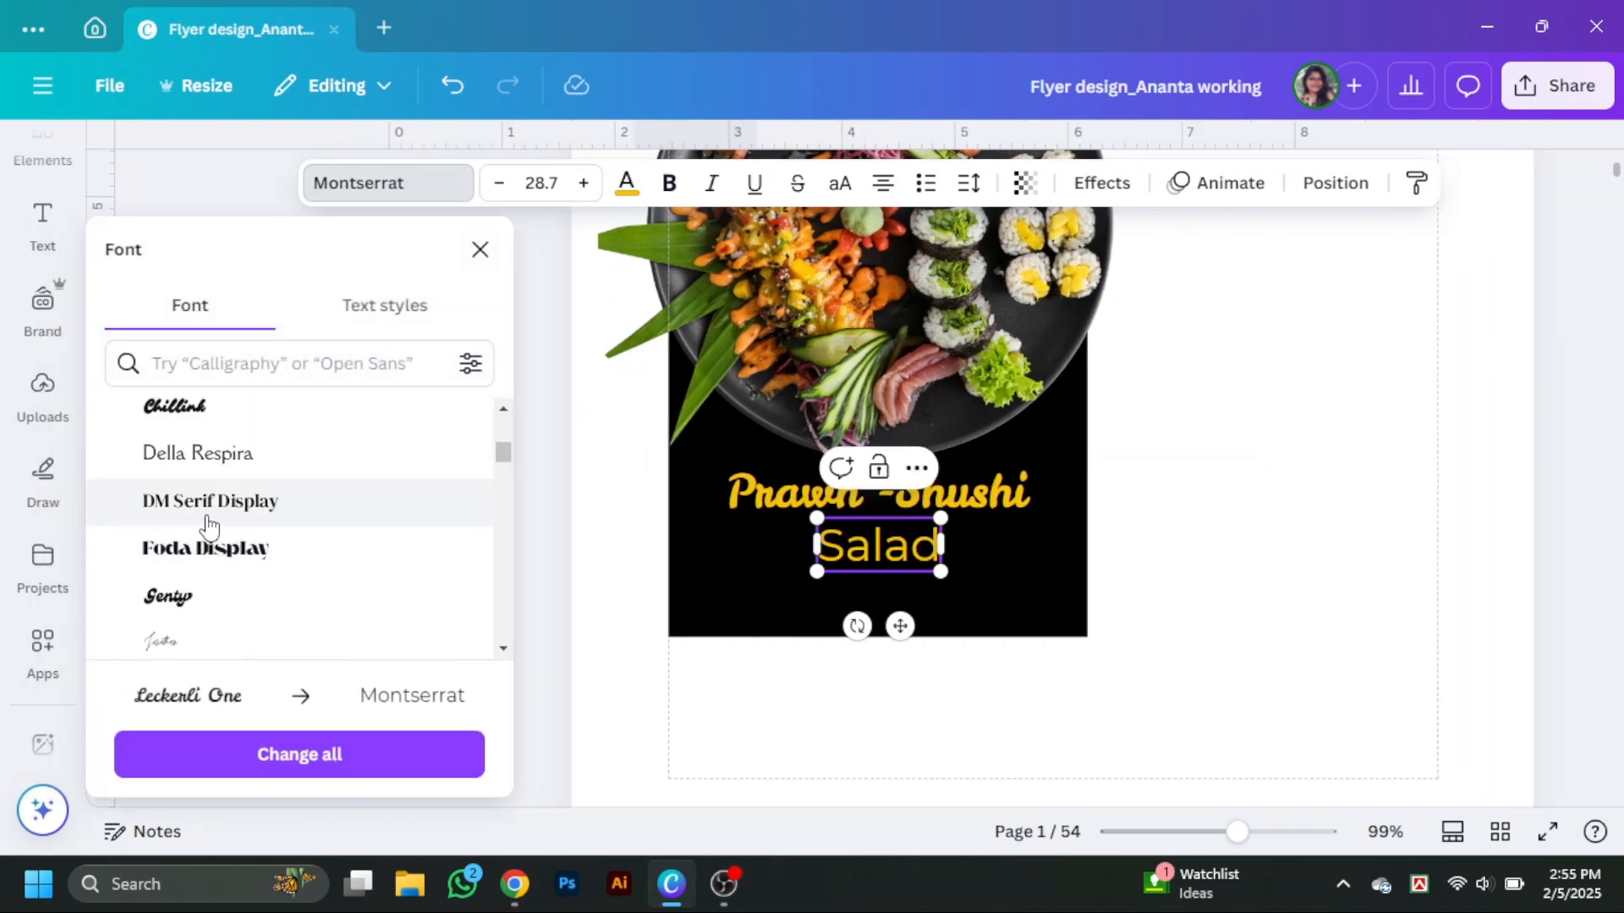
pyautogui.click(209, 524)
pyautogui.click(1239, 568)
pyautogui.scroll(2, 975, 620)
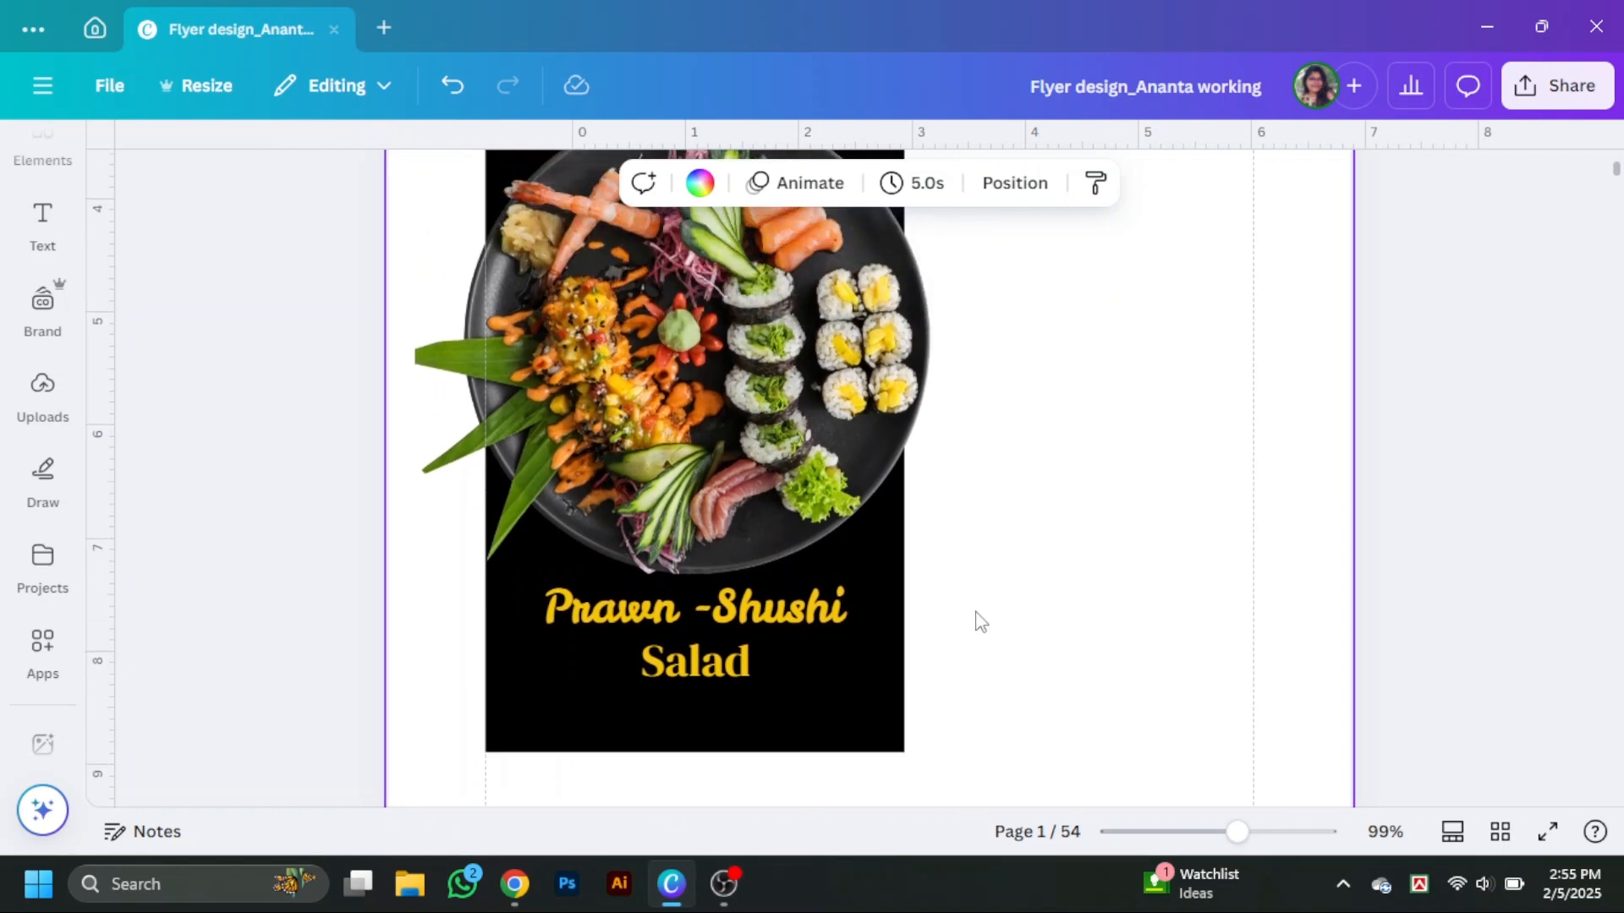
# Add a thin yellow bar spanning the black rectangle beneath the Salad line.
pyautogui.scroll(3, 846, 668)
pyautogui.scroll(2, 846, 617)
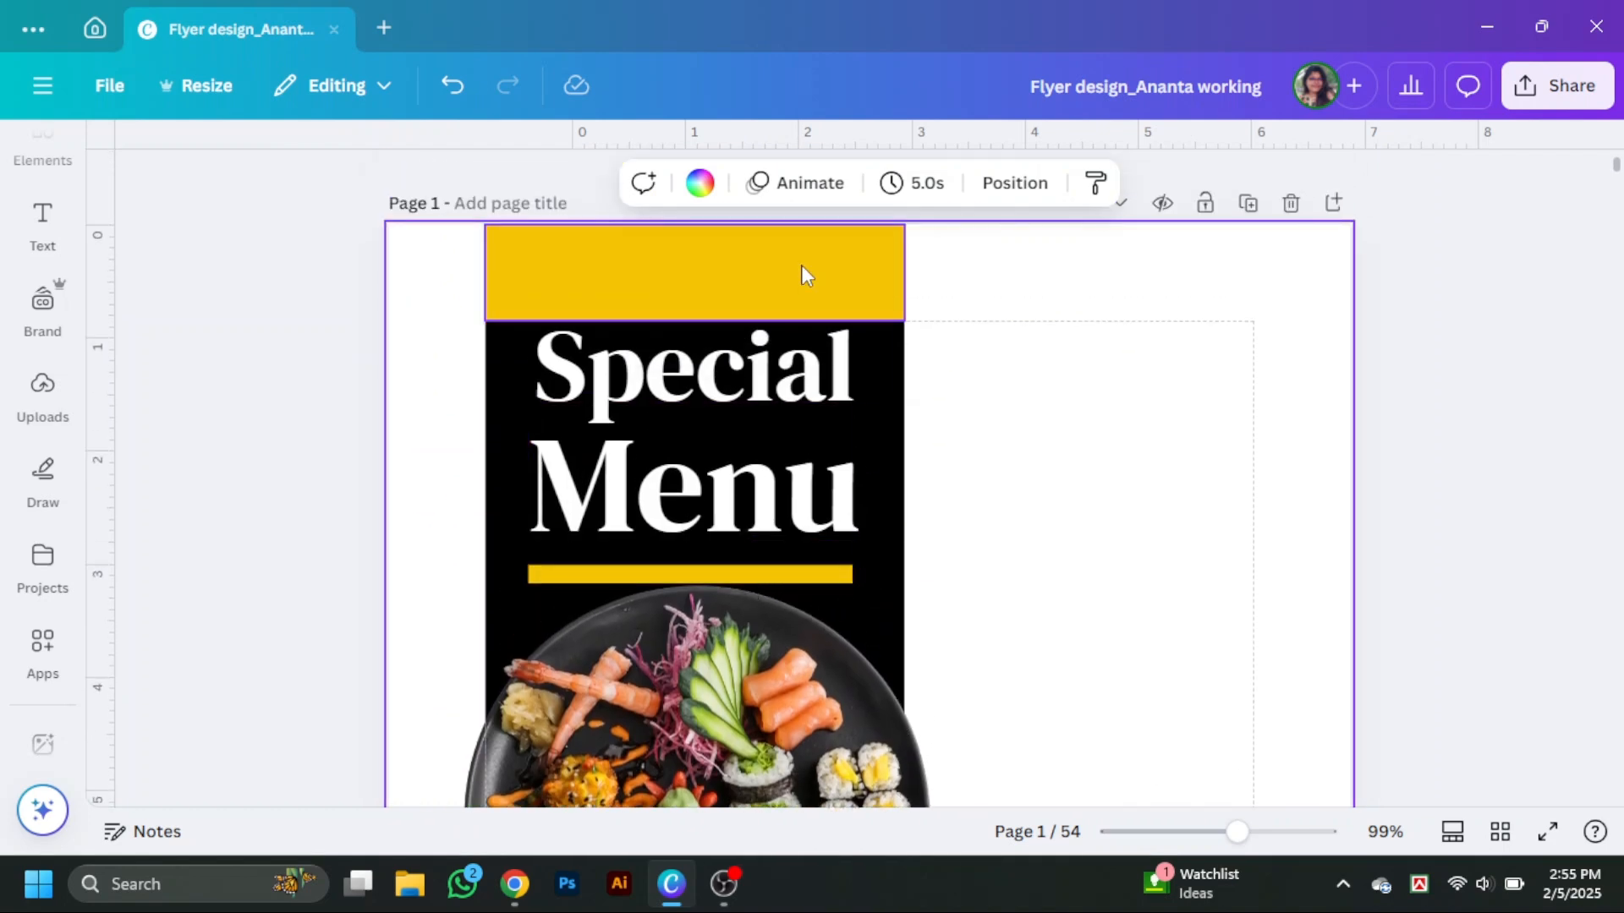
pyautogui.moveTo(802, 267)
pyautogui.mouseDown()
pyautogui.moveTo(817, 356)
pyautogui.moveTo(803, 279)
pyautogui.mouseUp()
pyautogui.scroll(-11, 815, 351)
pyautogui.scroll(1, 795, 338)
pyautogui.moveTo(696, 448); pyautogui.dragTo(696, 361)
pyautogui.click(1113, 453)
pyautogui.scroll(1, 1113, 454)
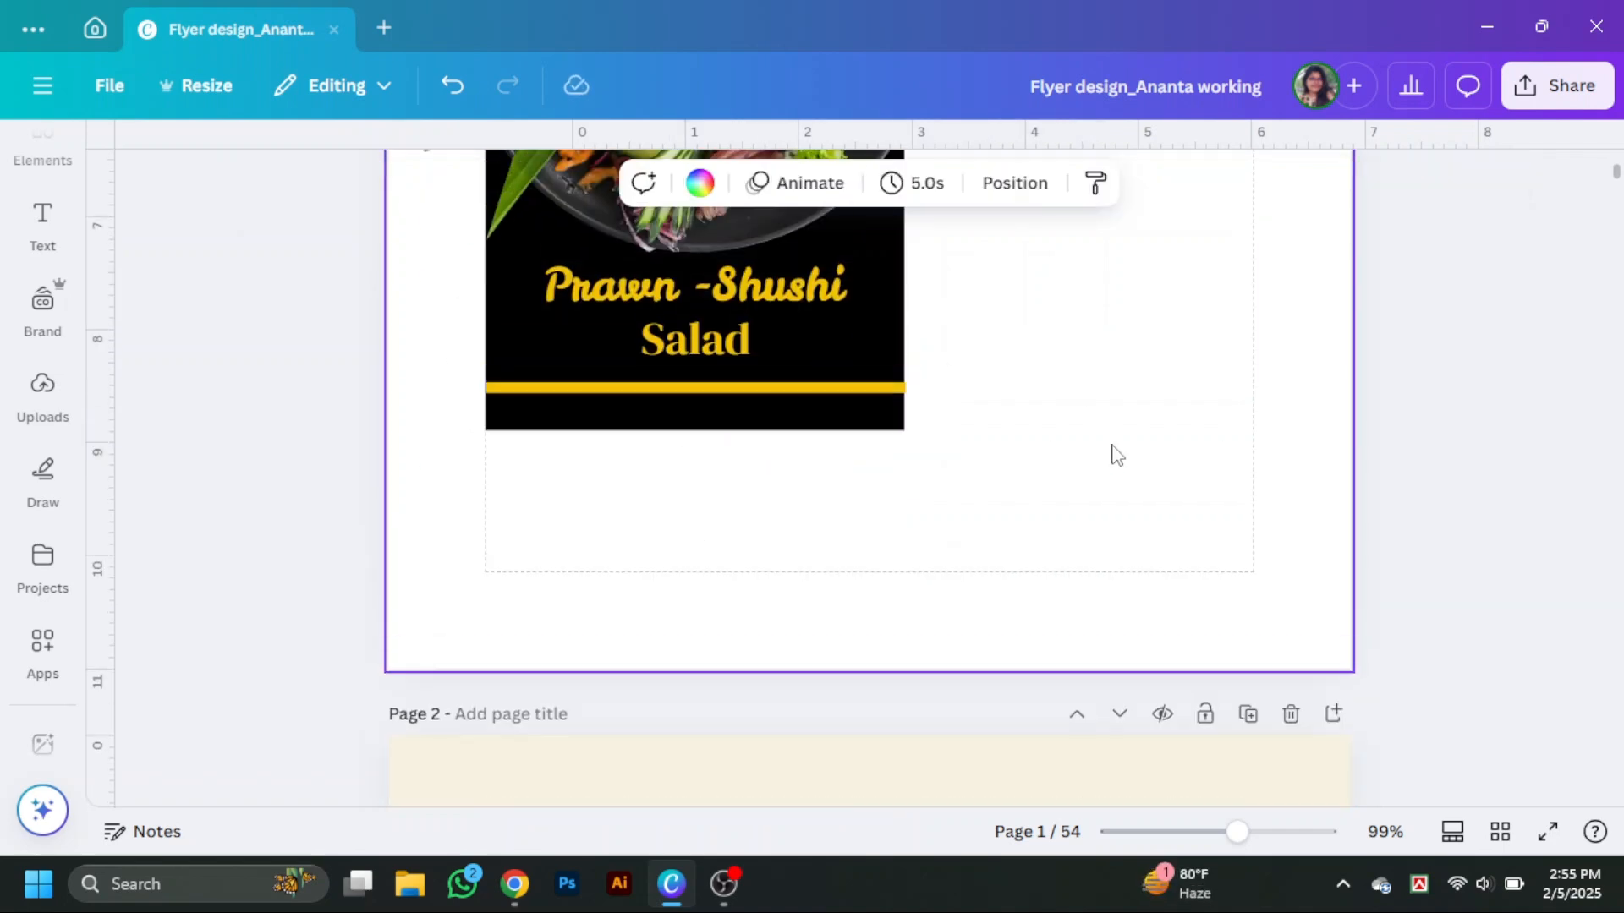
# Shorten the black rectangle so it ends just below the new yellow bar, then zoom out.
pyautogui.moveTo(799, 475); pyautogui.dragTo(797, 464)
pyautogui.click(1091, 499)
pyautogui.scroll(3, 1091, 508)
pyautogui.moveTo(1237, 833); pyautogui.dragTo(1205, 833)
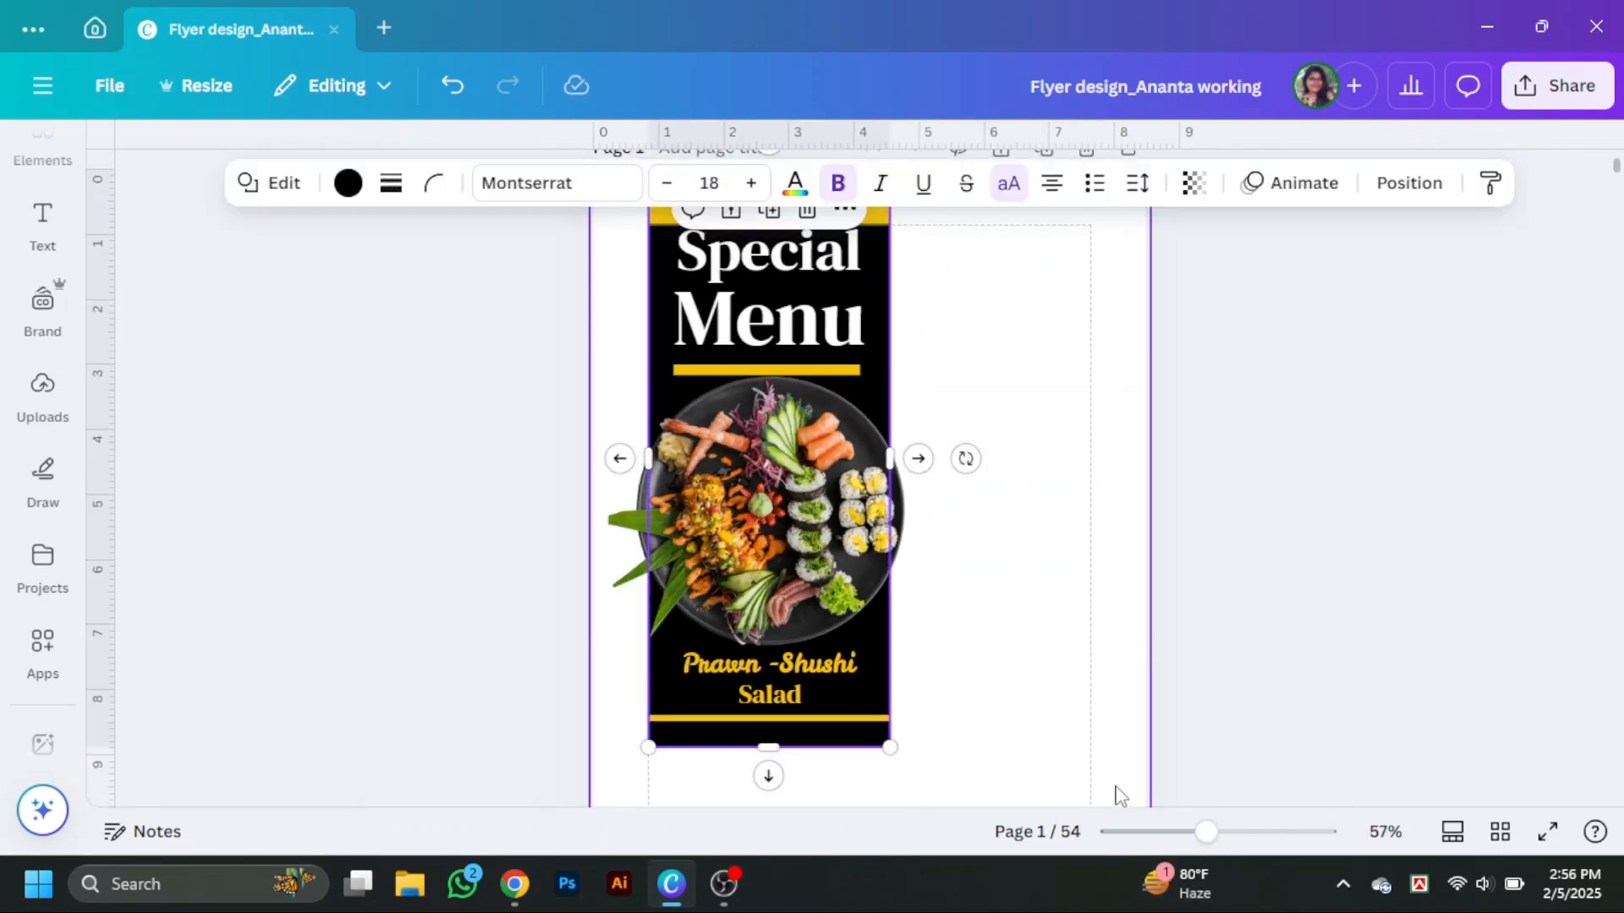
# Delete the thin yellow bar beneath the Salad line.
pyautogui.click(839, 720)
pyautogui.press('Delete')
pyautogui.scroll(-1, 1289, 620)
pyautogui.scroll(1, 1232, 619)
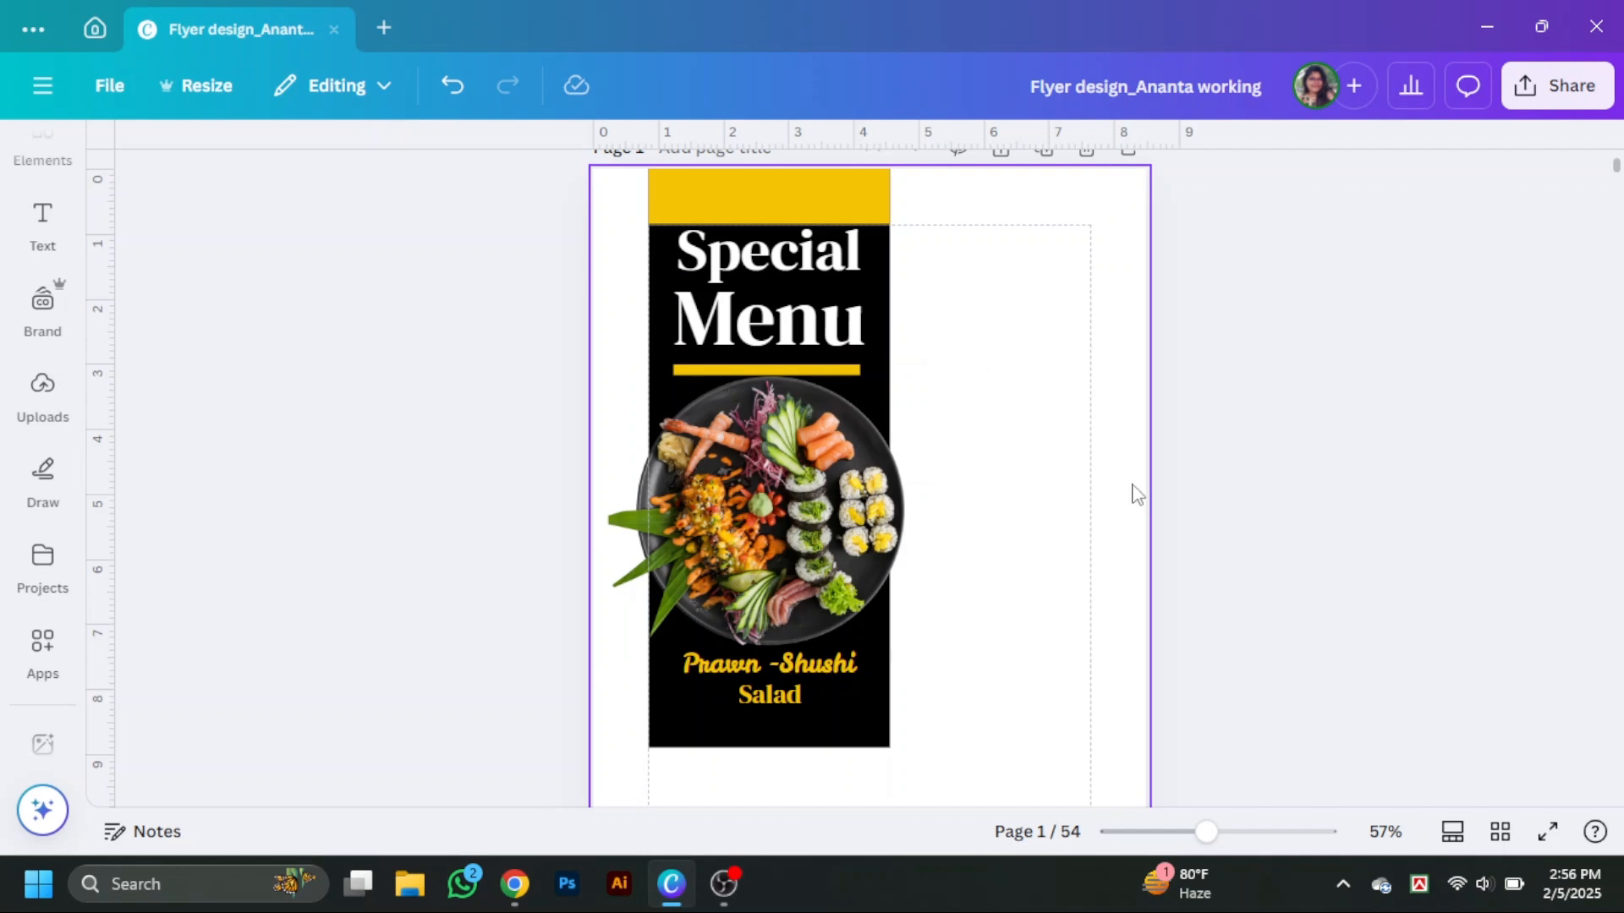
# Set the page background colour to black.
pyautogui.scroll(-1, 1330, 575)
pyautogui.click(1000, 396)
pyautogui.scroll(1, 1000, 394)
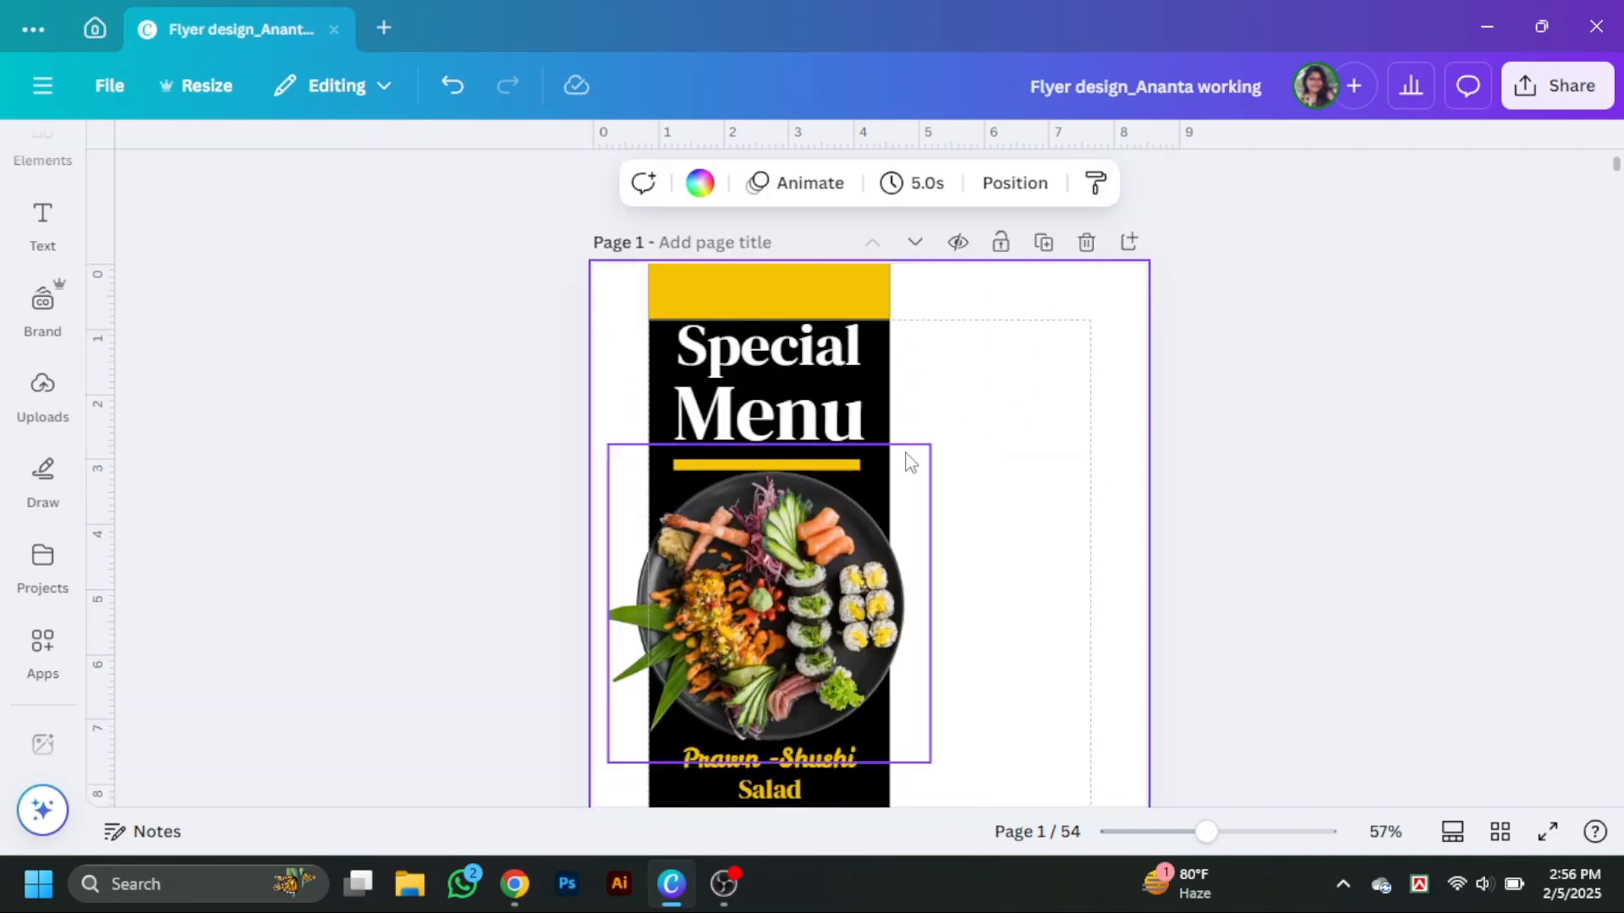
pyautogui.click(701, 186)
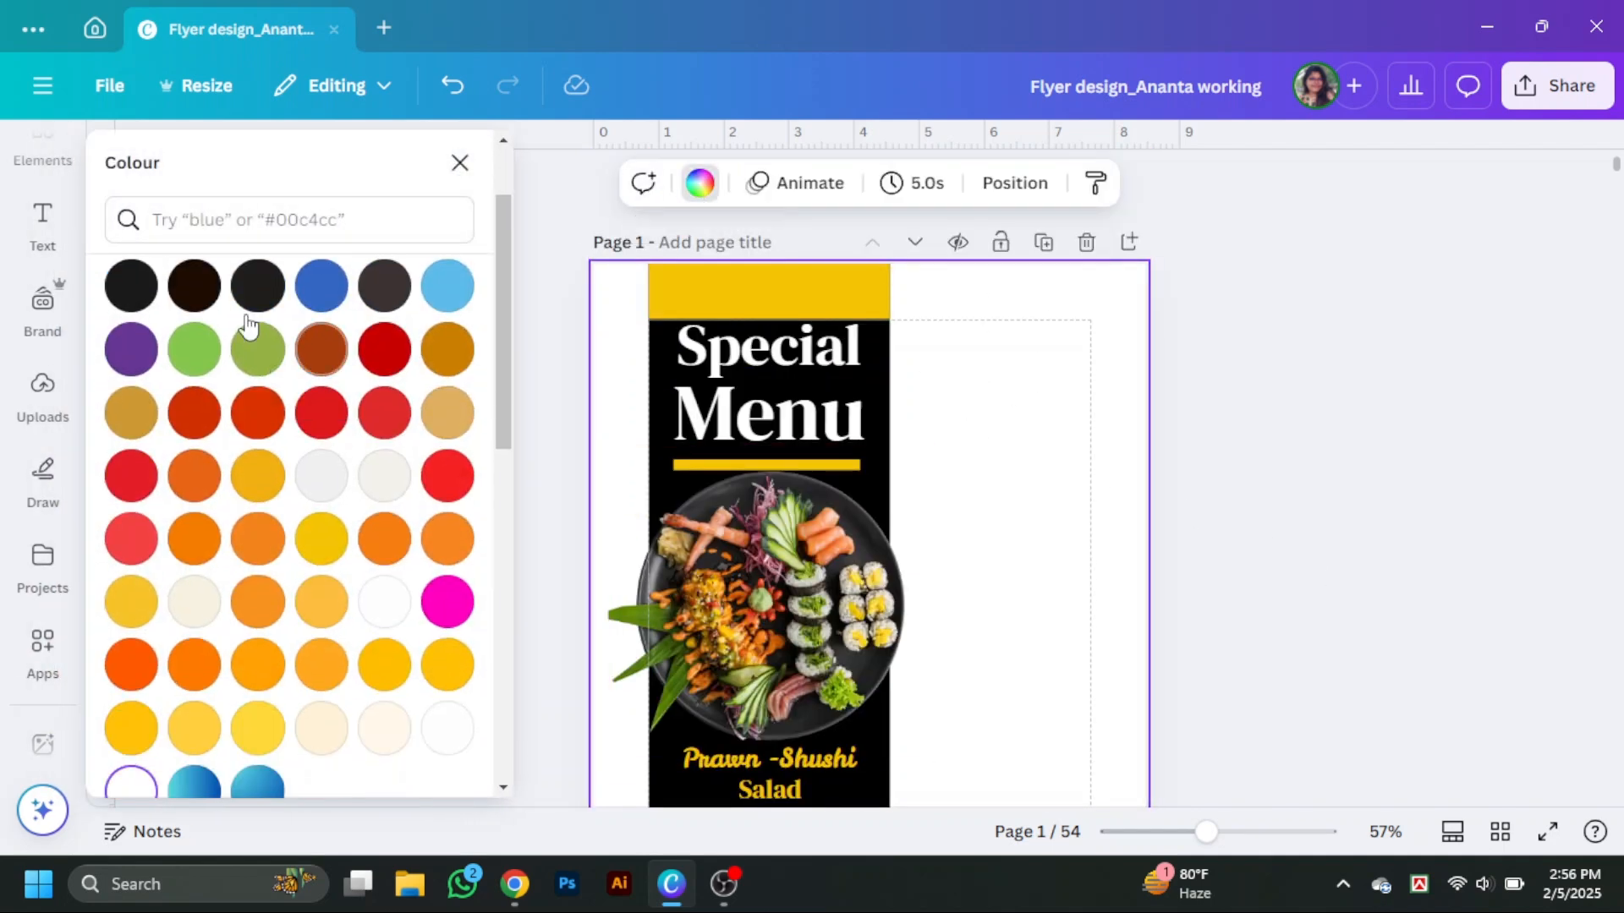
pyautogui.click(258, 343)
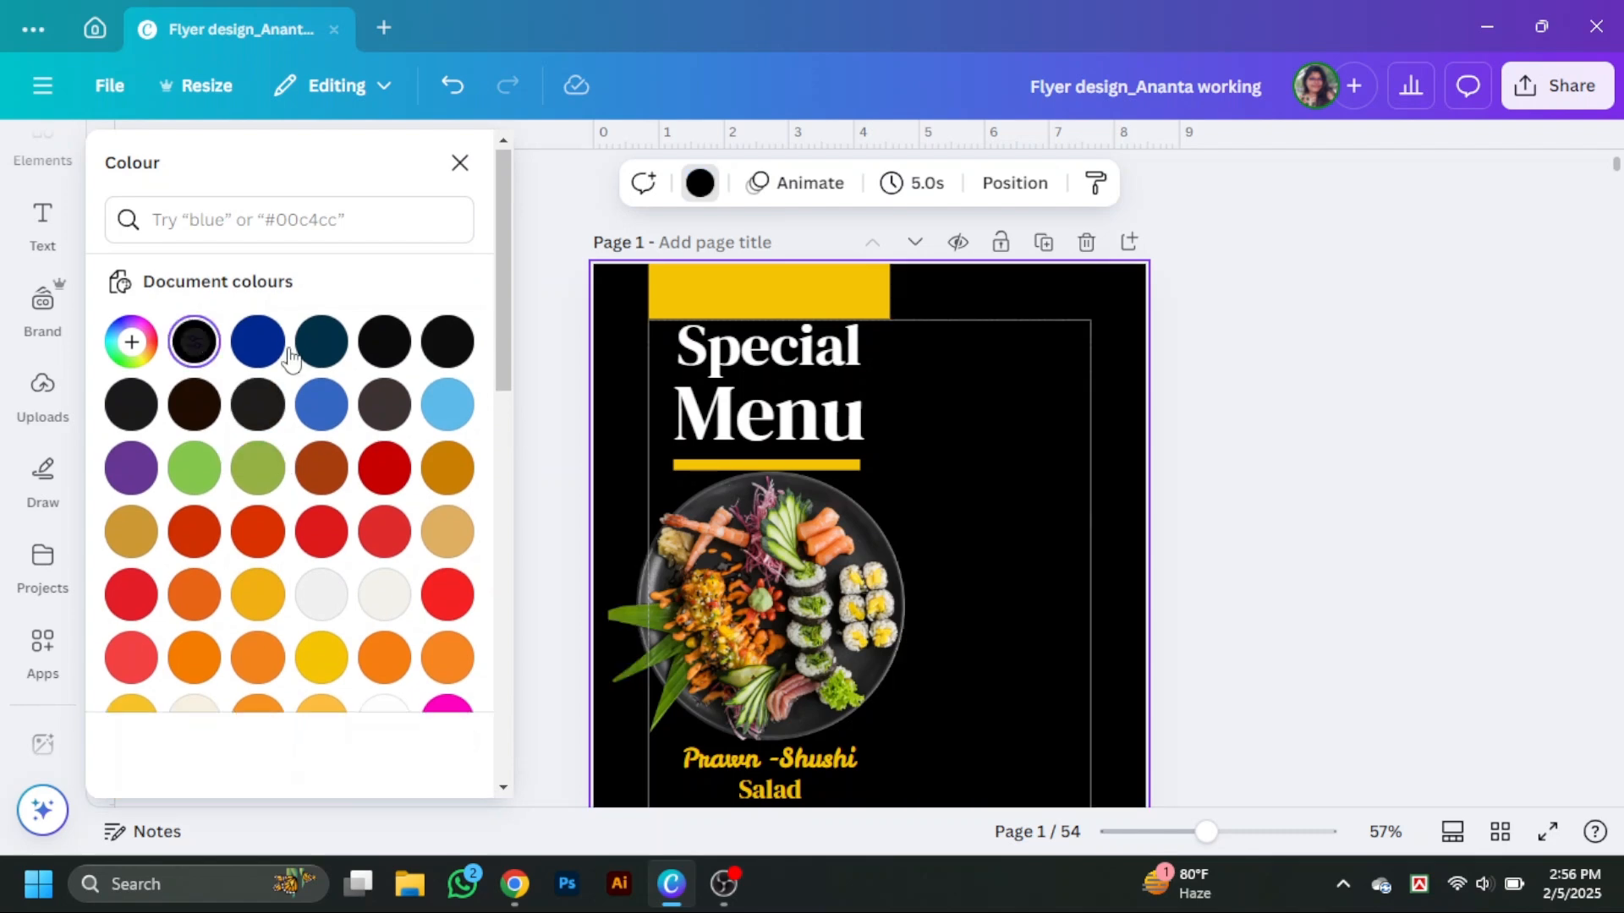
# Change the tall black rectangle's fill to white.
pyautogui.click(869, 397)
pyautogui.scroll(-3, 372, 664)
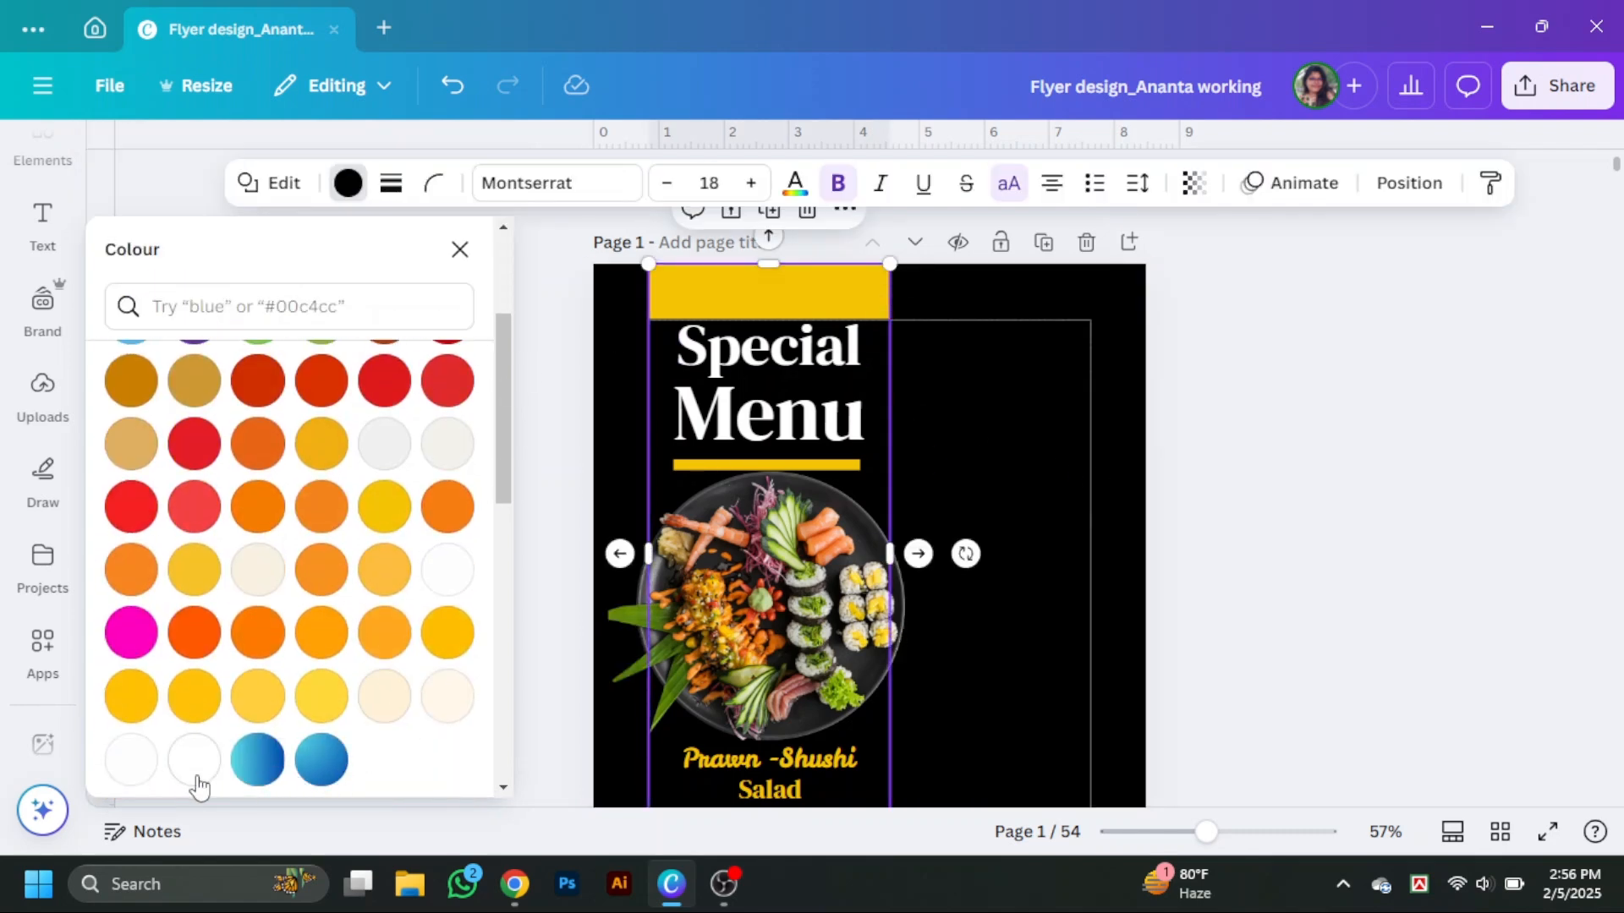
pyautogui.click(197, 776)
# Set the Special Menu heading's text colour to black.
pyautogui.keyDown('shift'); pyautogui.click(788, 427); pyautogui.keyUp('shift')
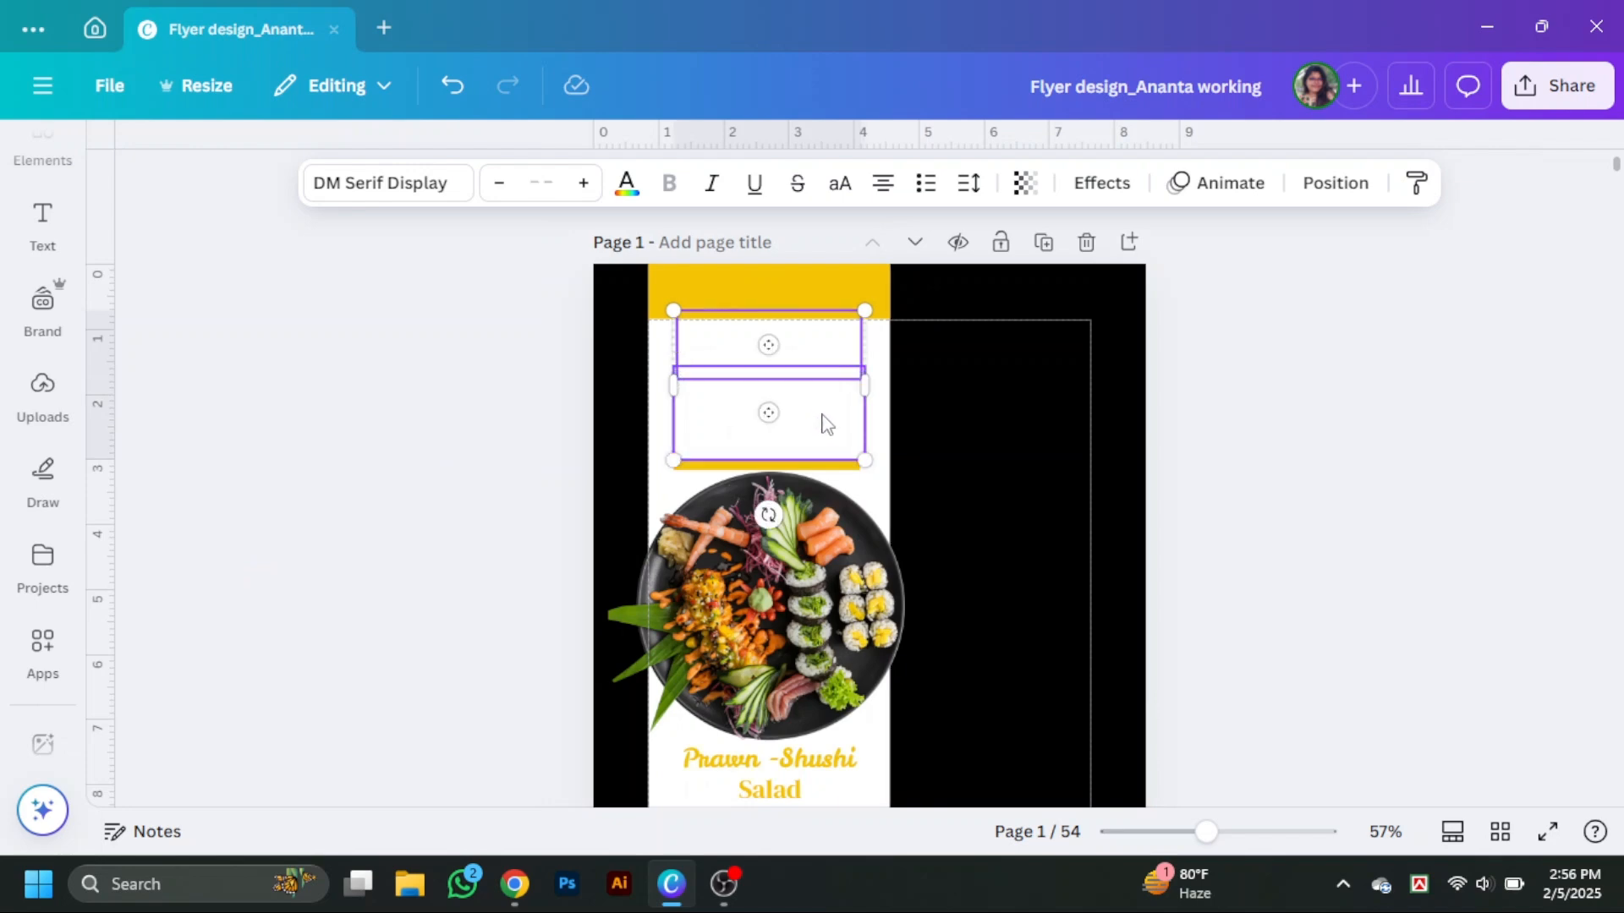
pyautogui.click(628, 193)
pyautogui.scroll(-1, 391, 462)
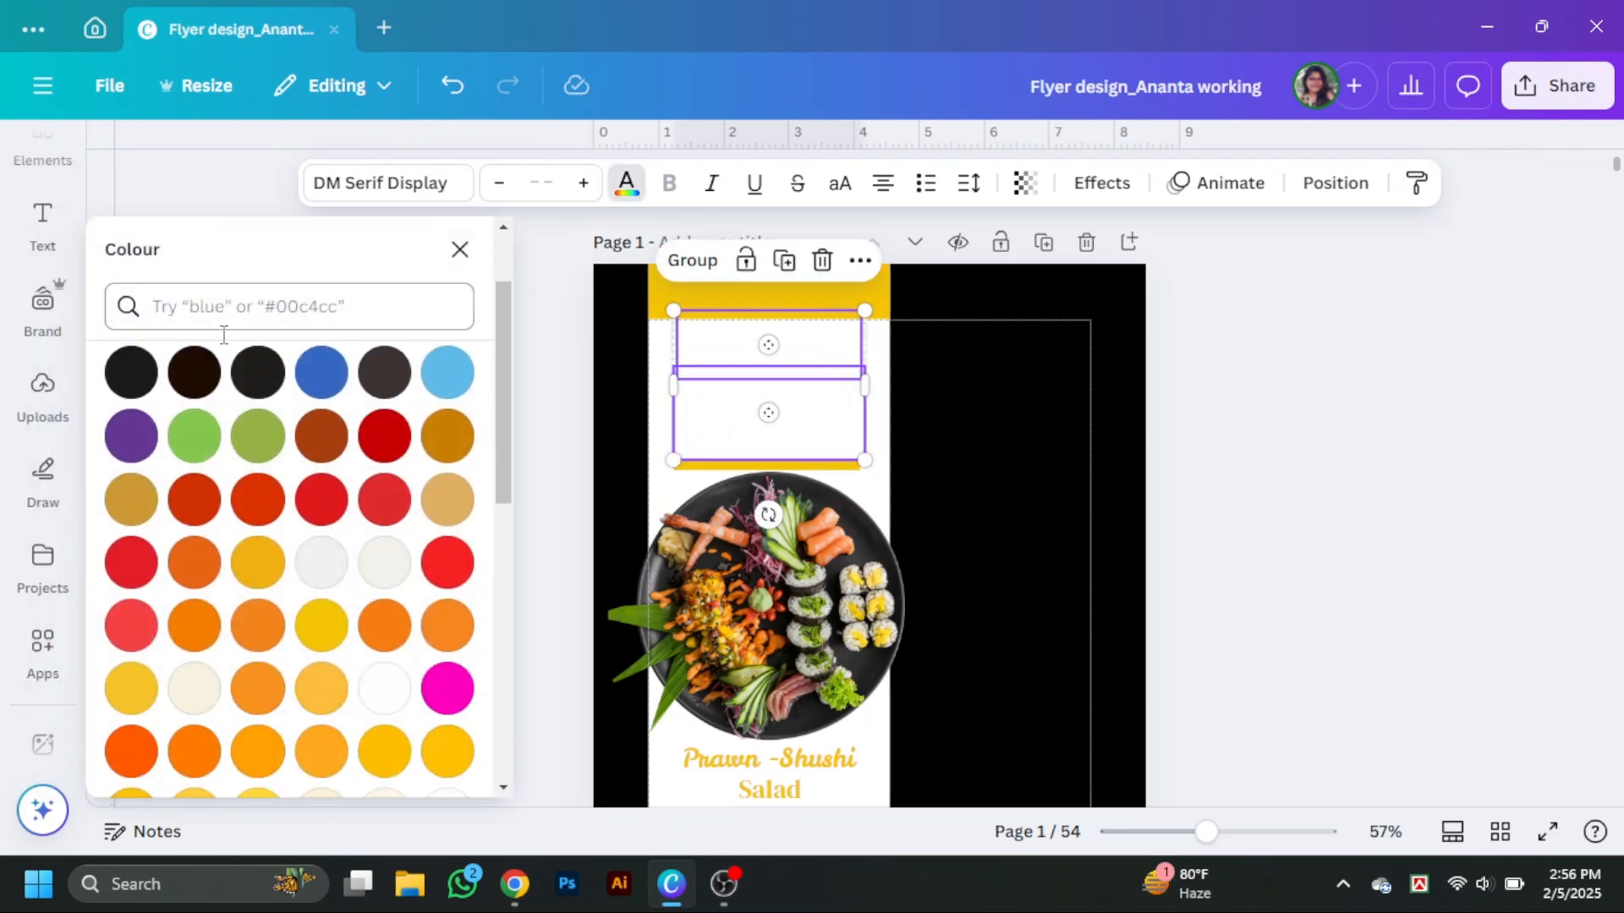
pyautogui.scroll(1, 221, 340)
pyautogui.click(199, 426)
pyautogui.click(1302, 422)
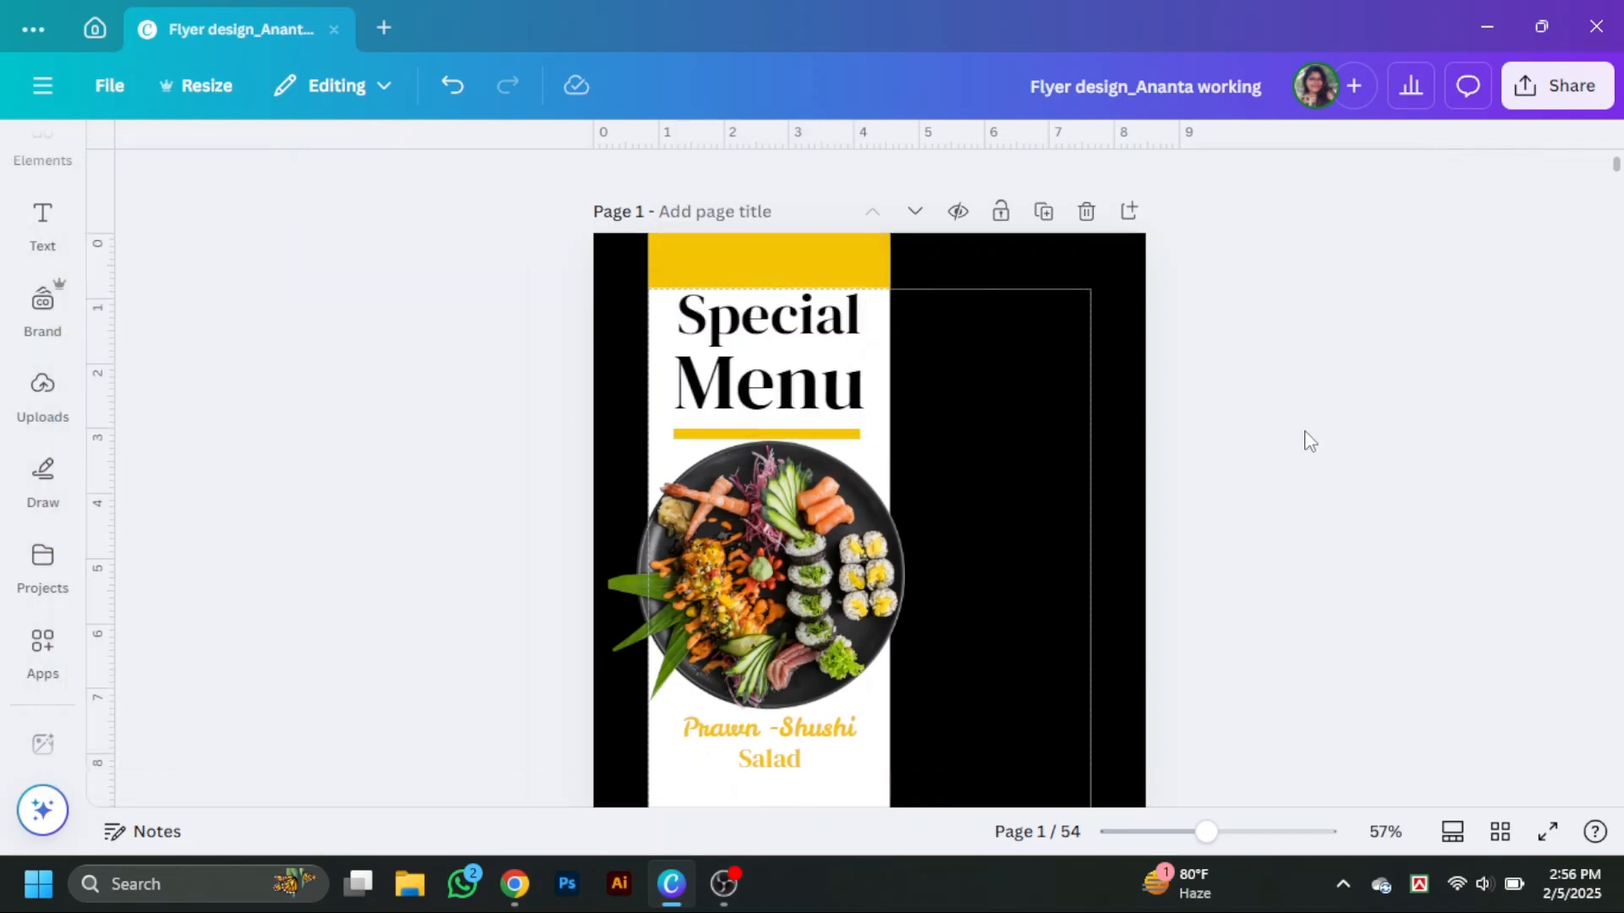
pyautogui.scroll(-2, 1268, 491)
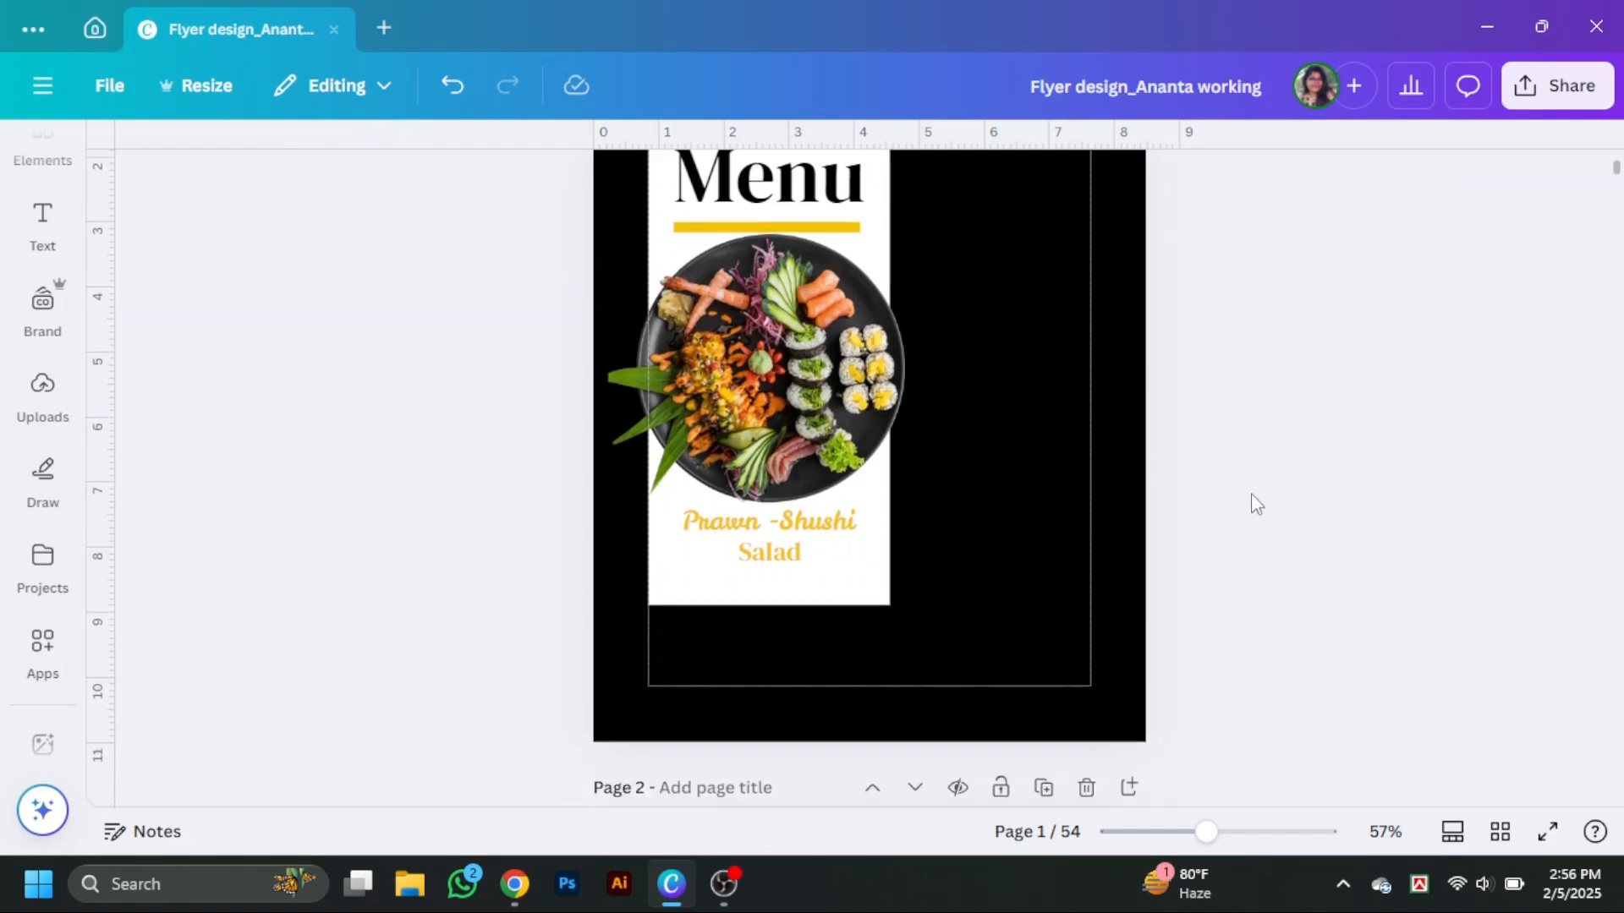
pyautogui.click(854, 603)
pyautogui.click(1285, 554)
pyautogui.scroll(2, 1133, 636)
pyautogui.click(819, 651)
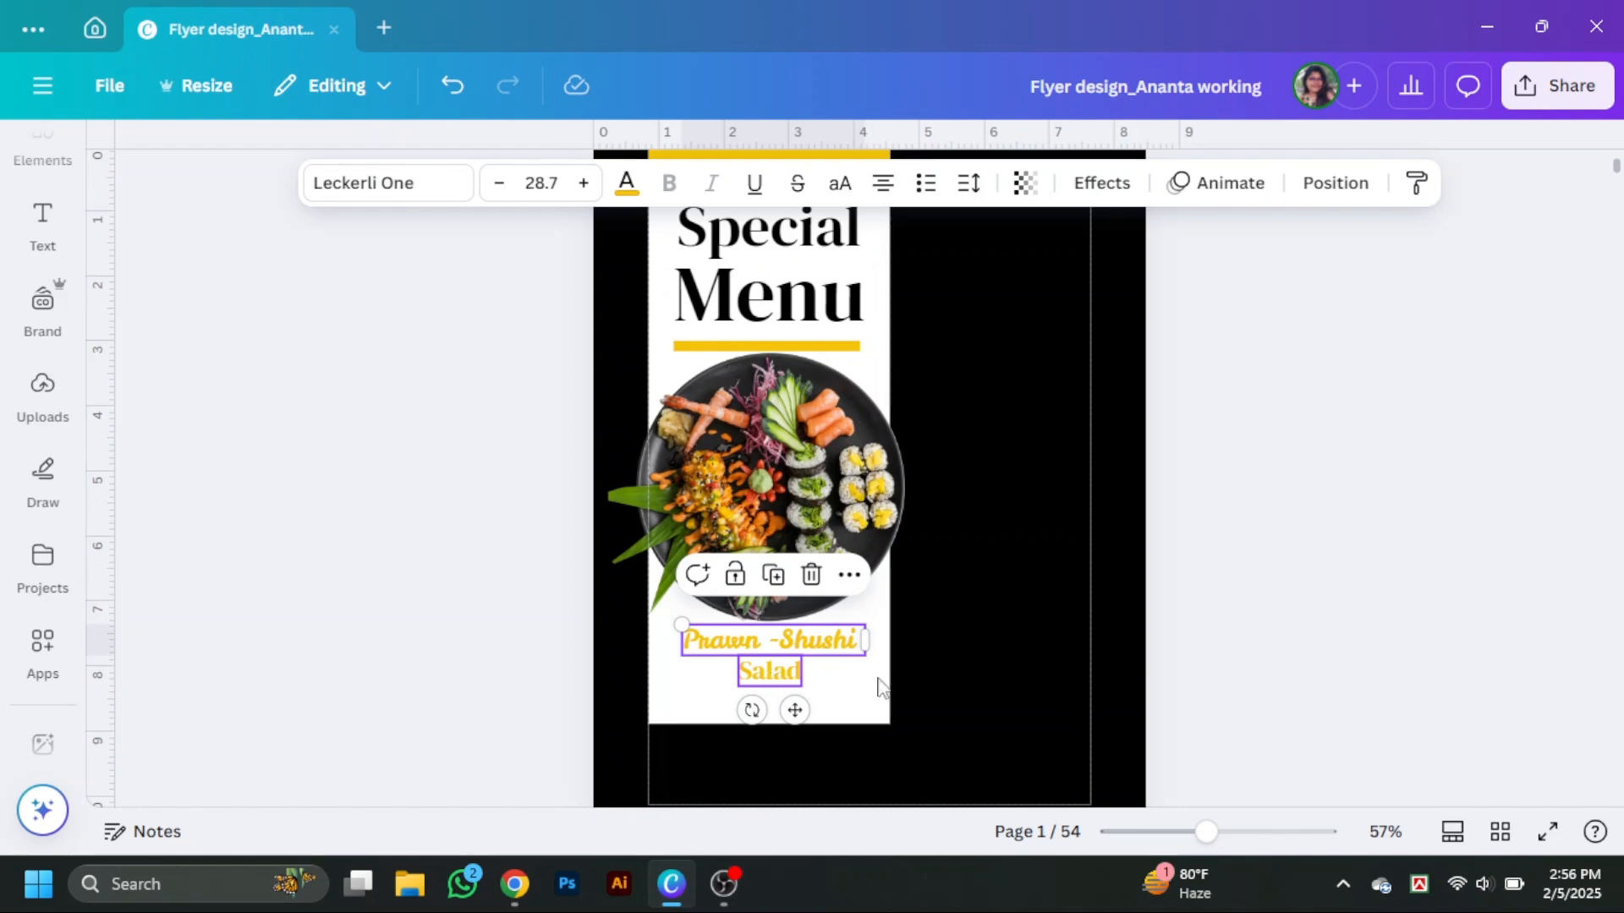
pyautogui.click(1577, 642)
pyautogui.scroll(2, 1578, 642)
pyautogui.scroll(-2, 1491, 613)
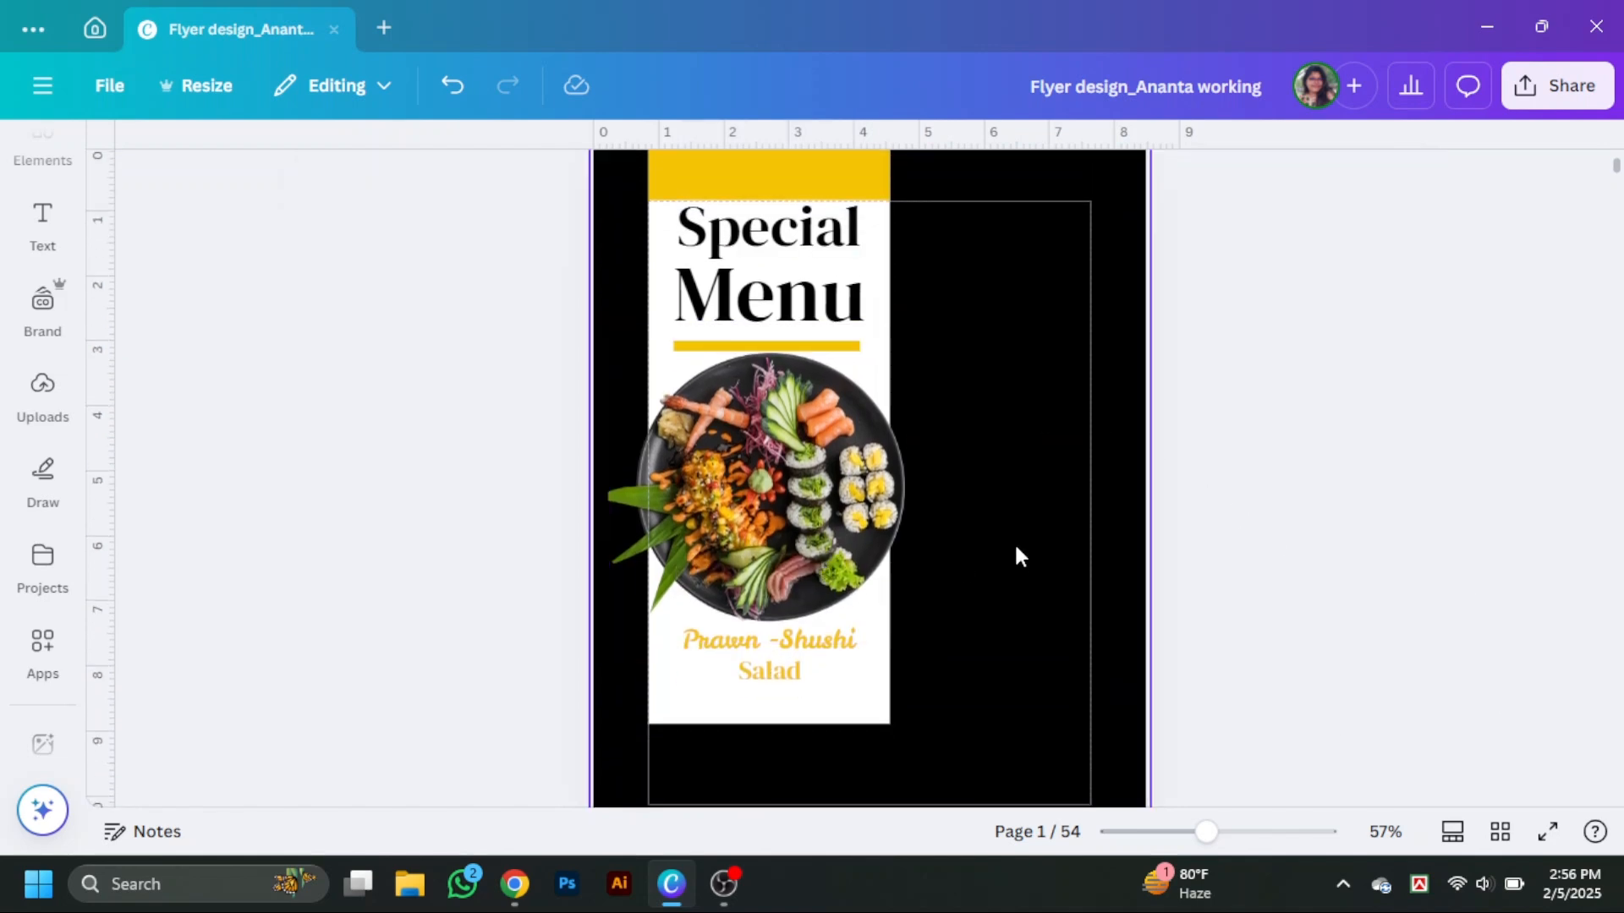
pyautogui.scroll(2, 1015, 578)
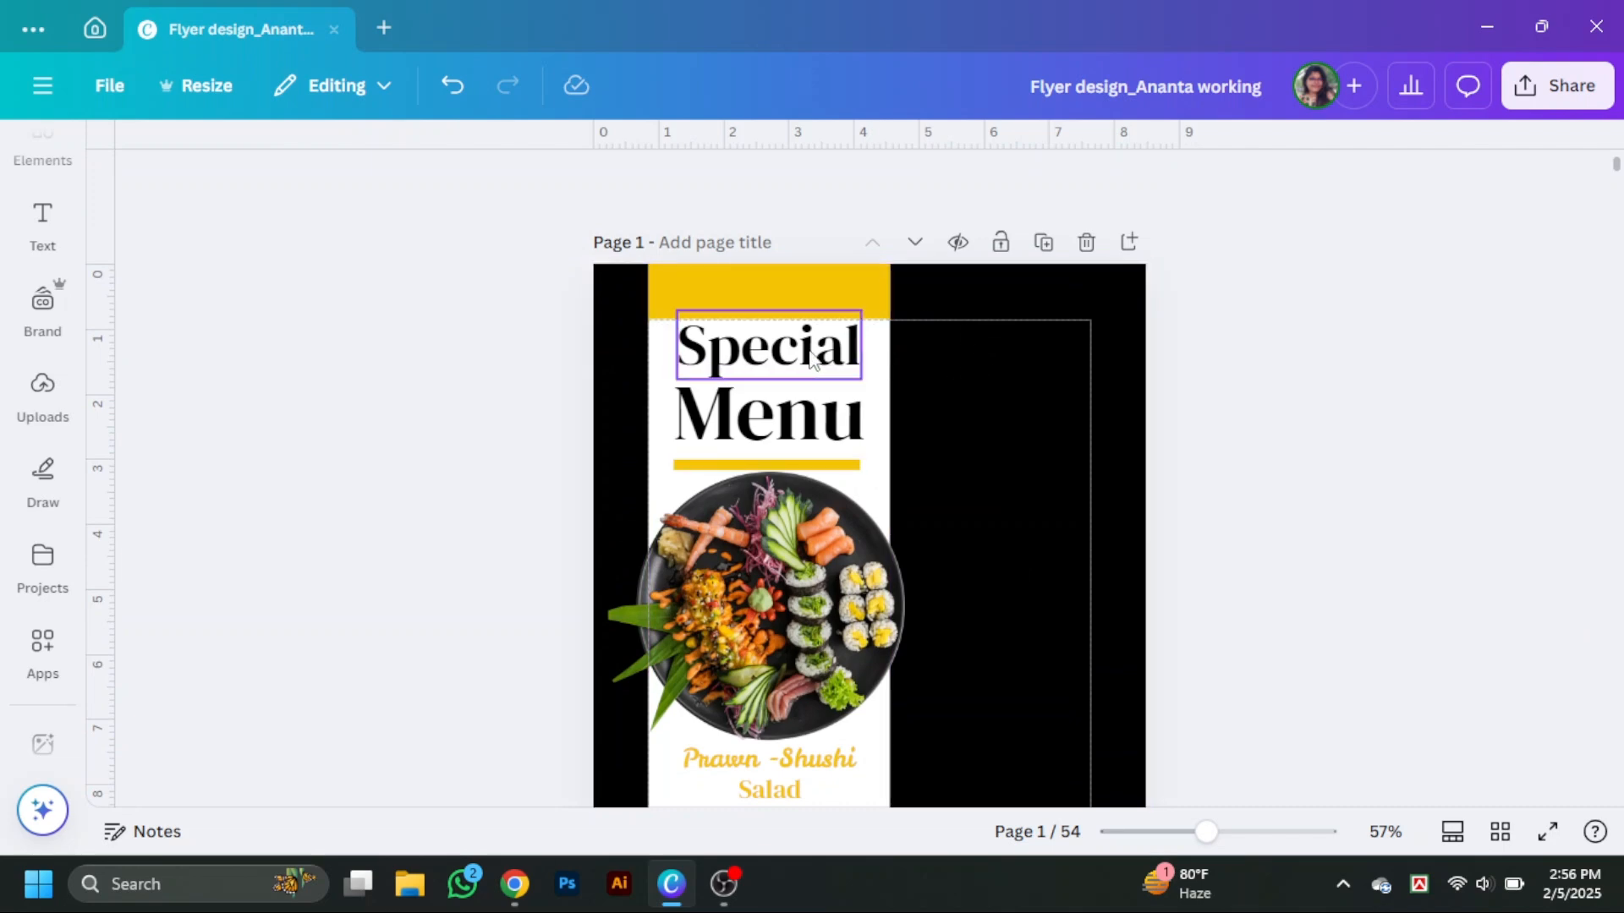
# Copy the Special heading onto the black area at right and make its text white.
pyautogui.moveTo(809, 358); pyautogui.dragTo(1055, 340)
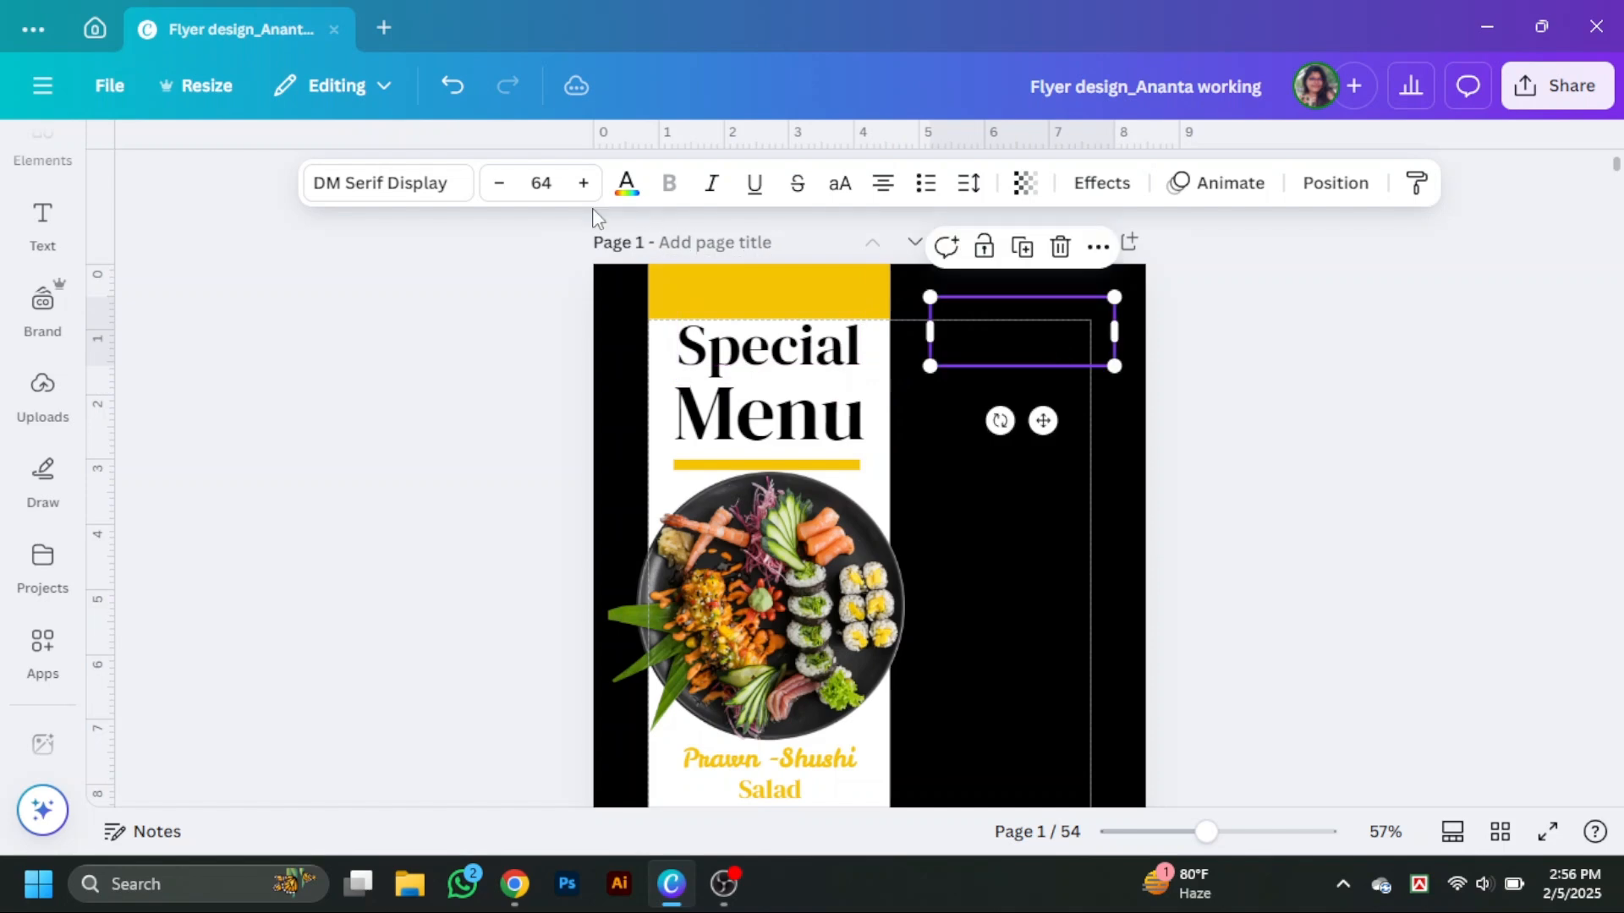
pyautogui.click(625, 203)
pyautogui.scroll(-5, 336, 541)
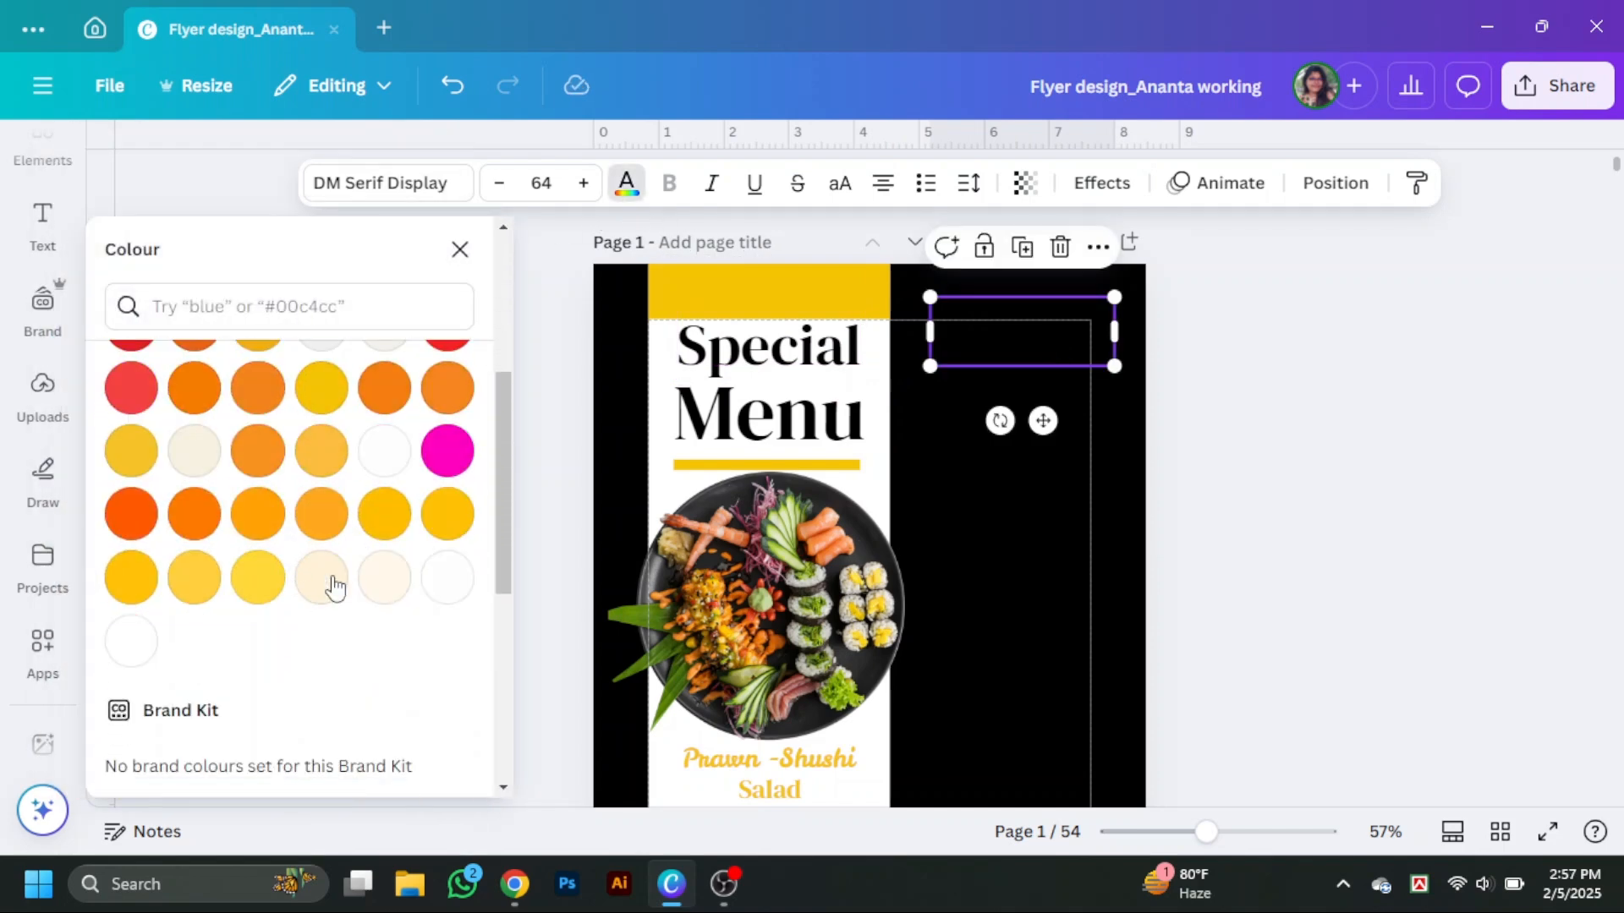
pyautogui.click(134, 639)
# Change the copied heading's text to Lunch.
pyautogui.doubleClick(1040, 336)
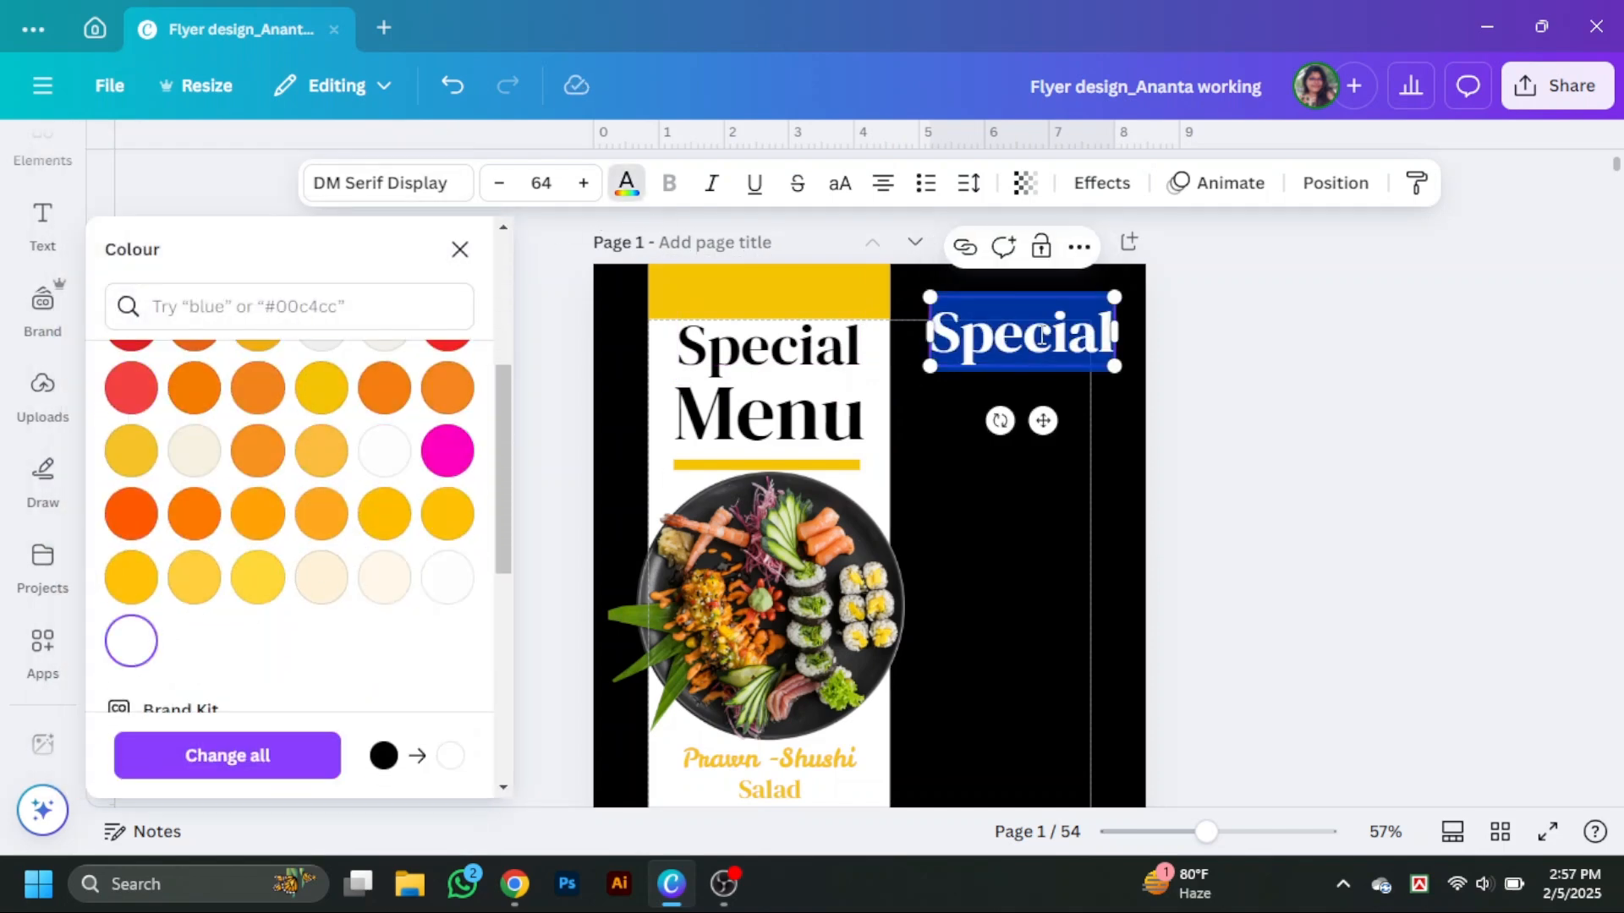
pyautogui.write('Lu')
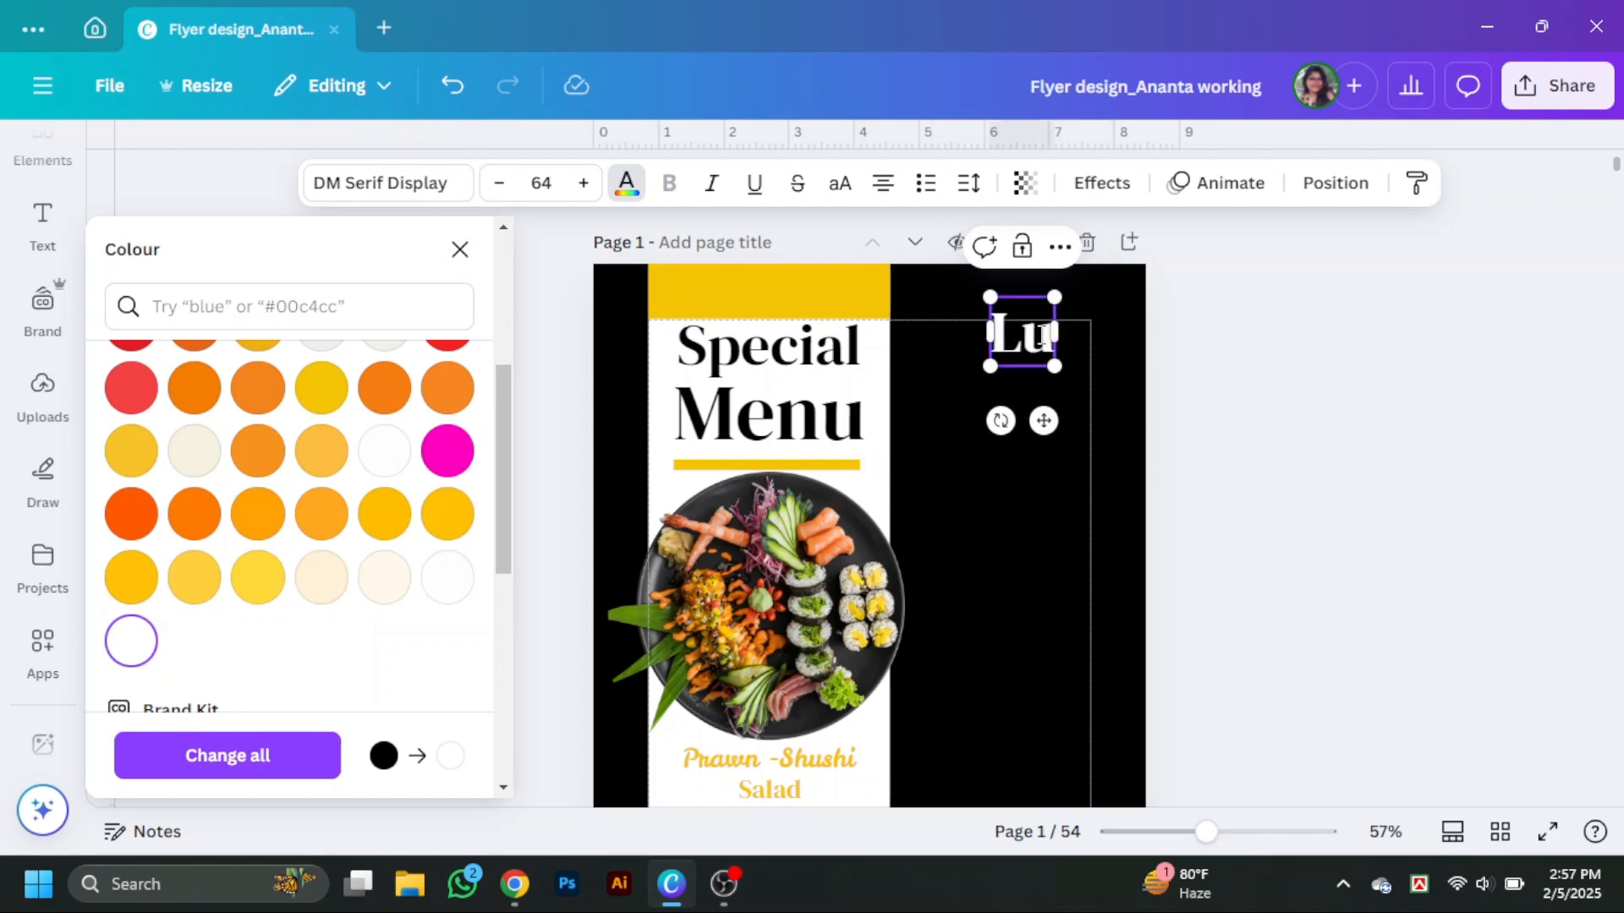
pyautogui.write('nch')
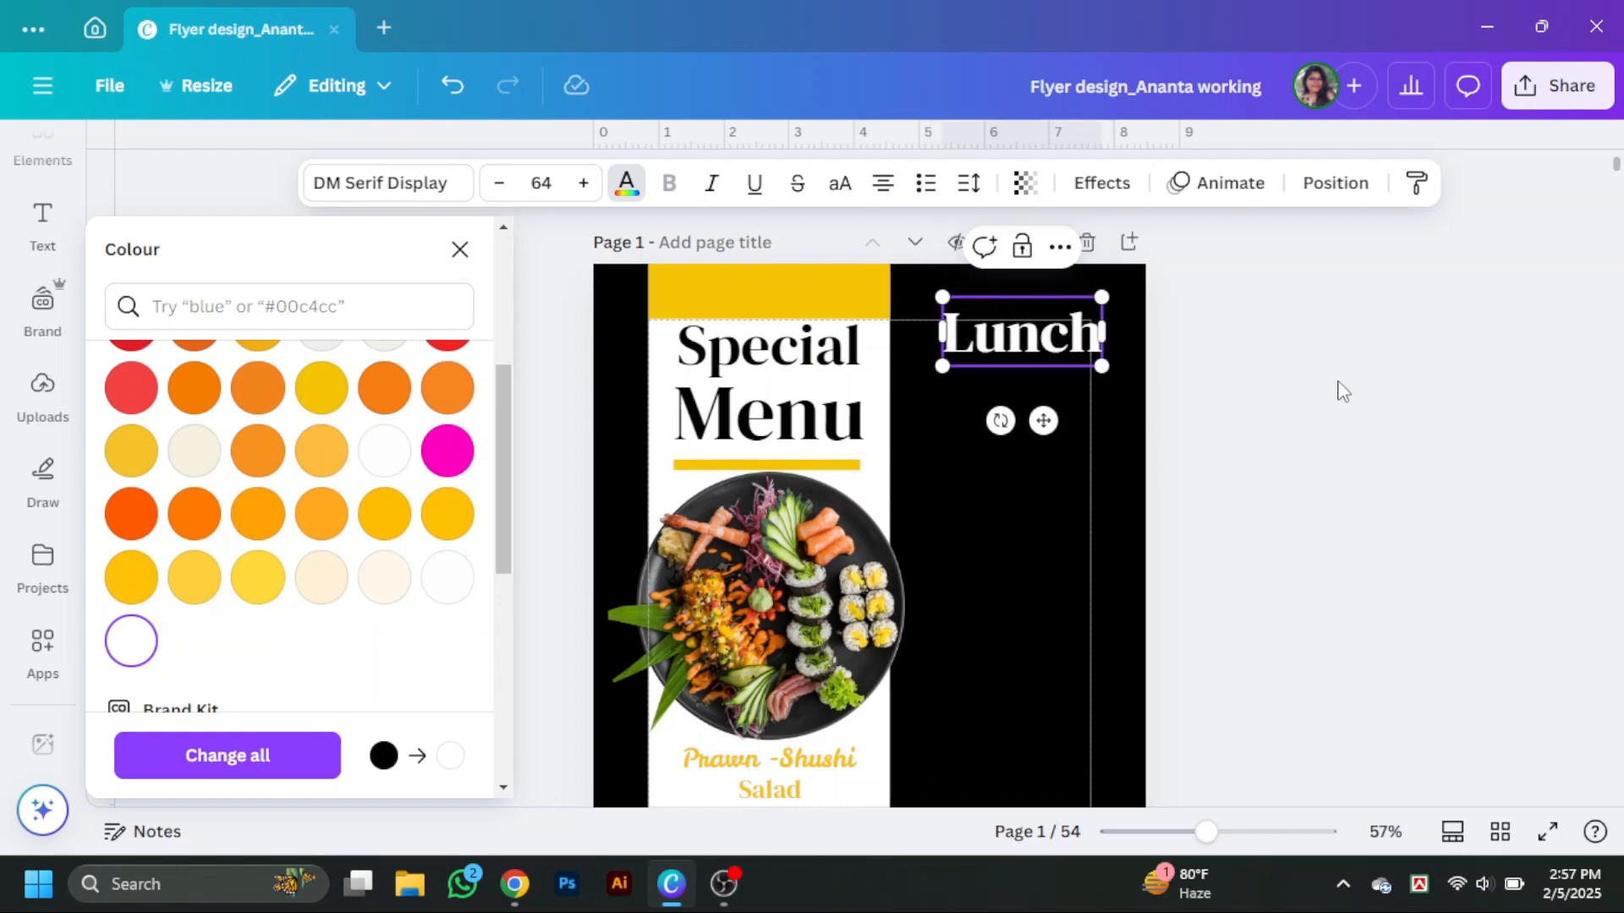
# Shrink the Lunch heading to about 38 pt and place it near the top right corner.
pyautogui.click(1262, 521)
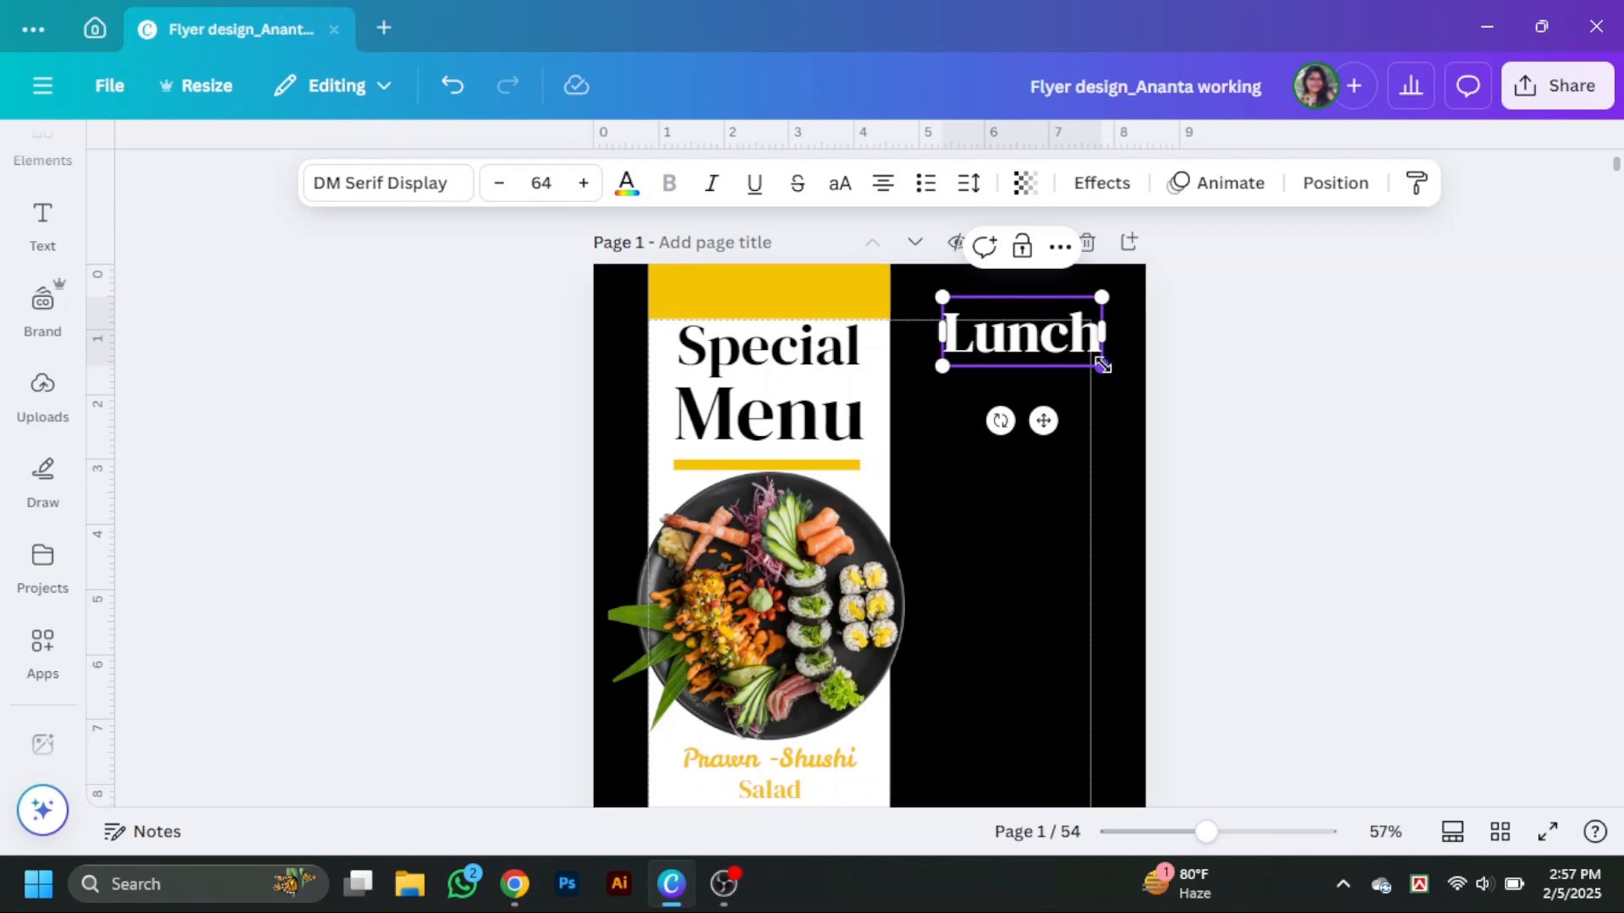
pyautogui.moveTo(1102, 365); pyautogui.dragTo(1034, 324)
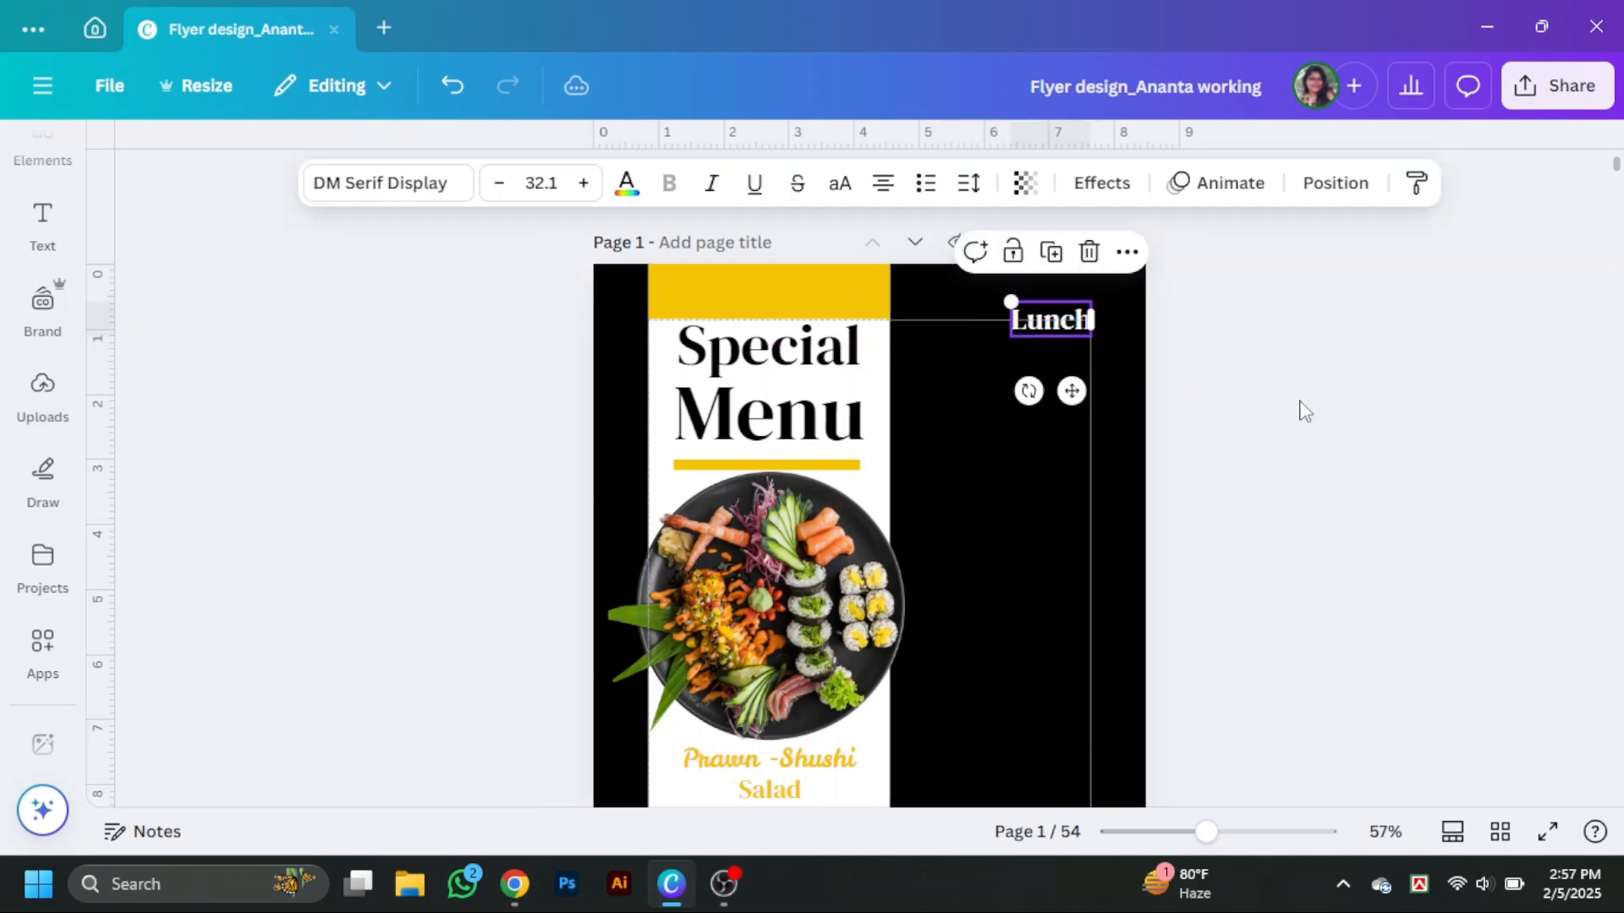
pyautogui.click(1305, 411)
pyautogui.click(1042, 317)
pyautogui.moveTo(1001, 300); pyautogui.dragTo(985, 293)
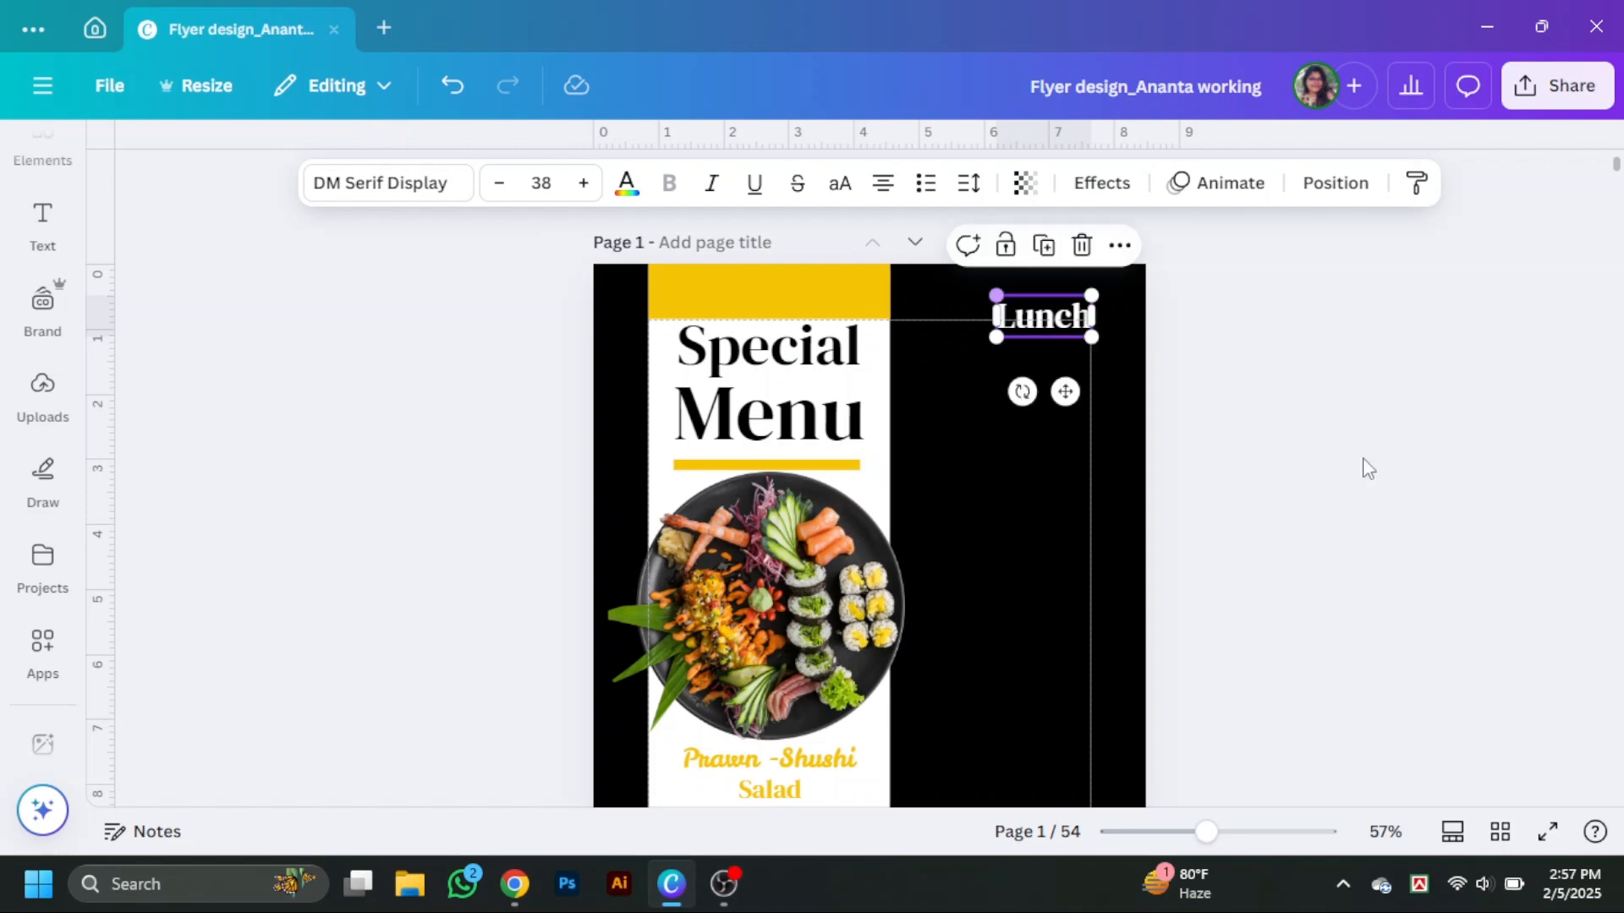
pyautogui.click(1354, 474)
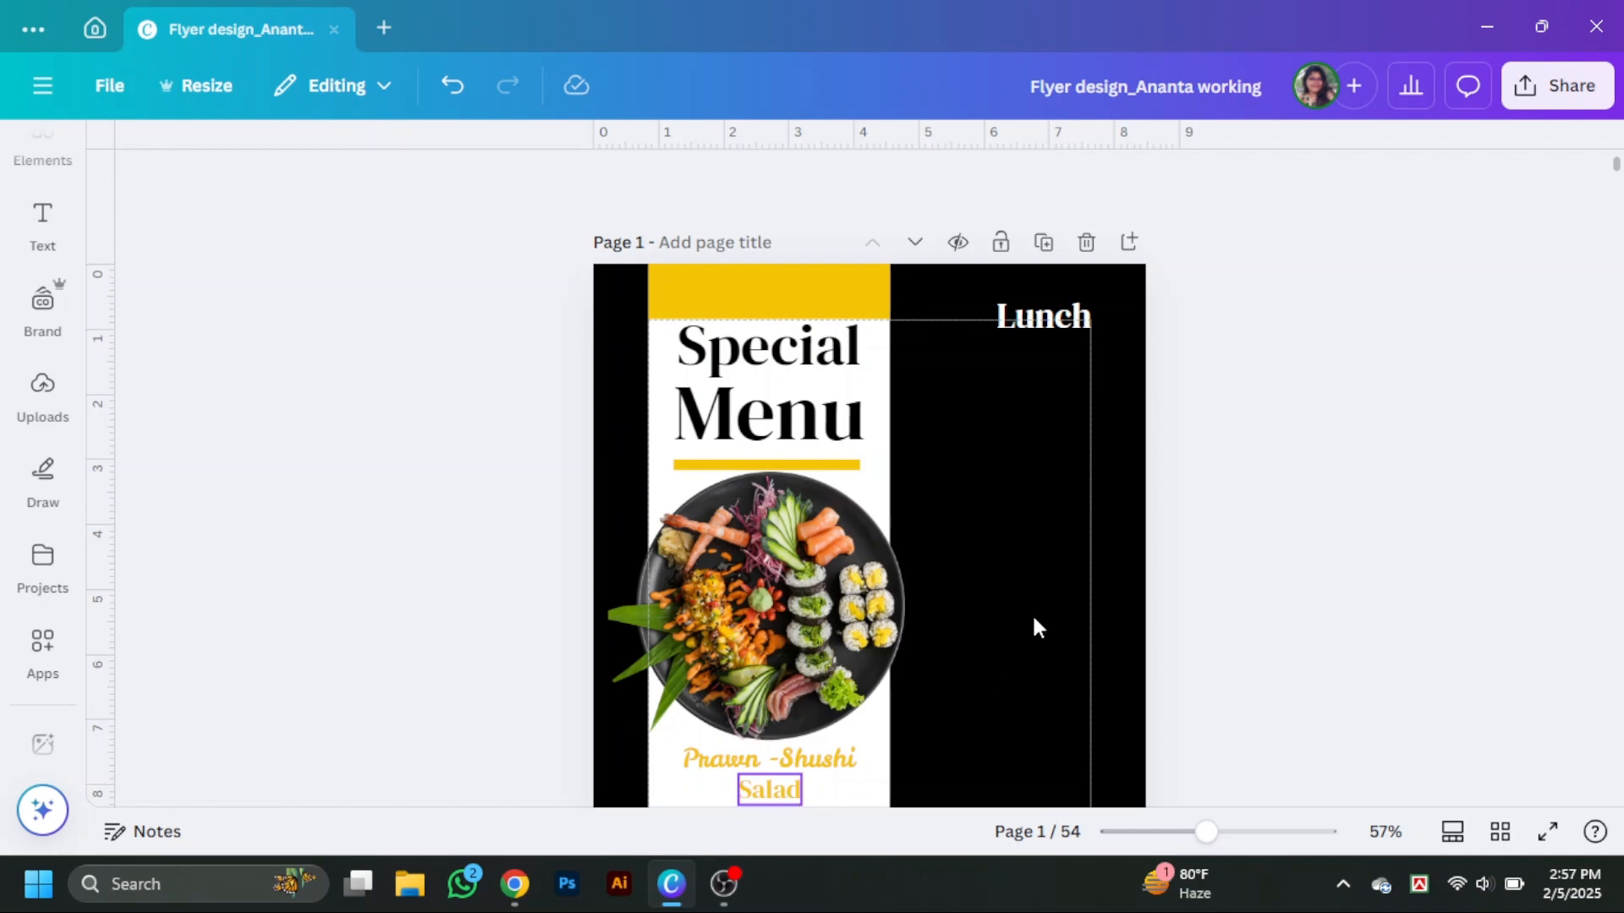
# Copy the Salad text below Lunch and change it to Food Name.
pyautogui.keyDown('alt'); pyautogui.moveTo(1034, 620); pyautogui.dragTo(1061, 360); pyautogui.keyUp('alt')
pyautogui.doubleClick(1061, 358)
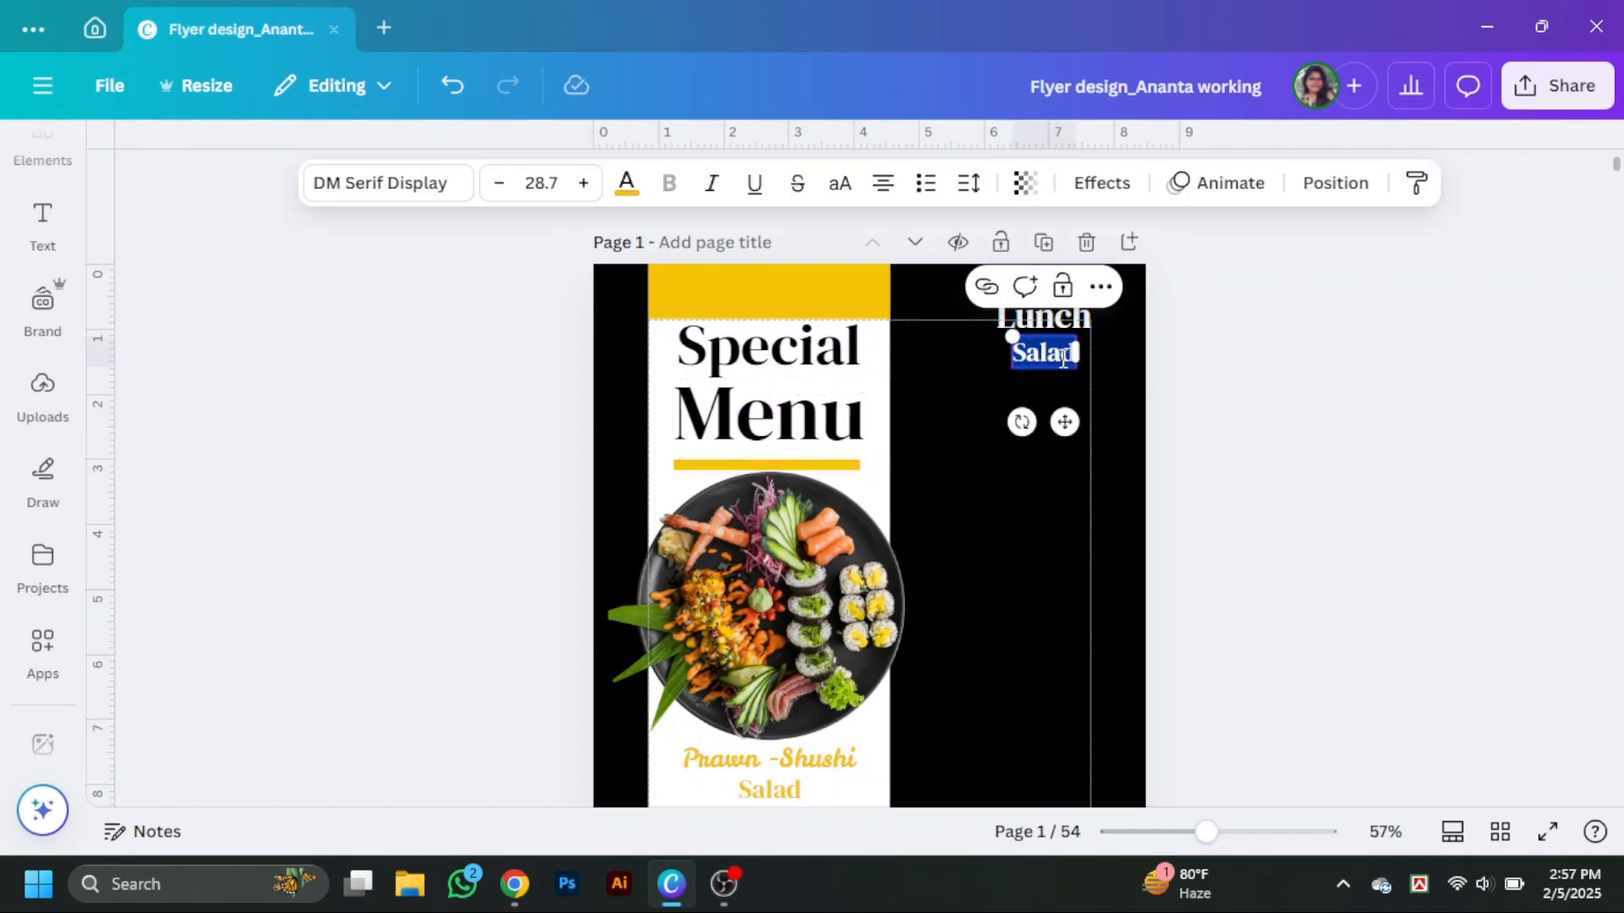
pyautogui.write('F')
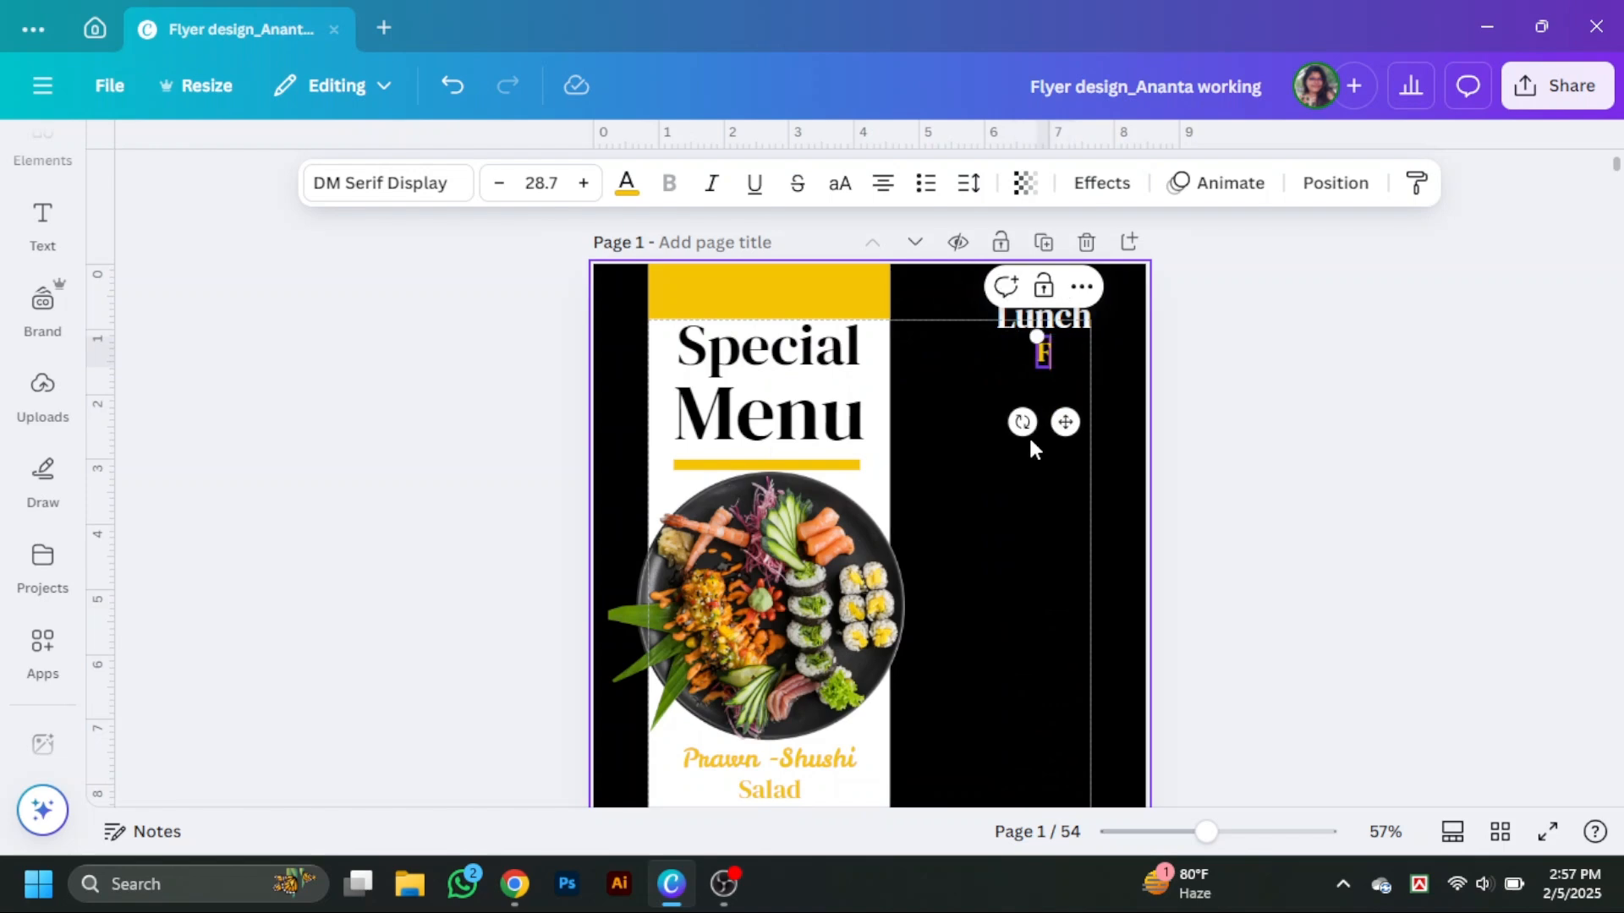
pyautogui.write('ood Name')
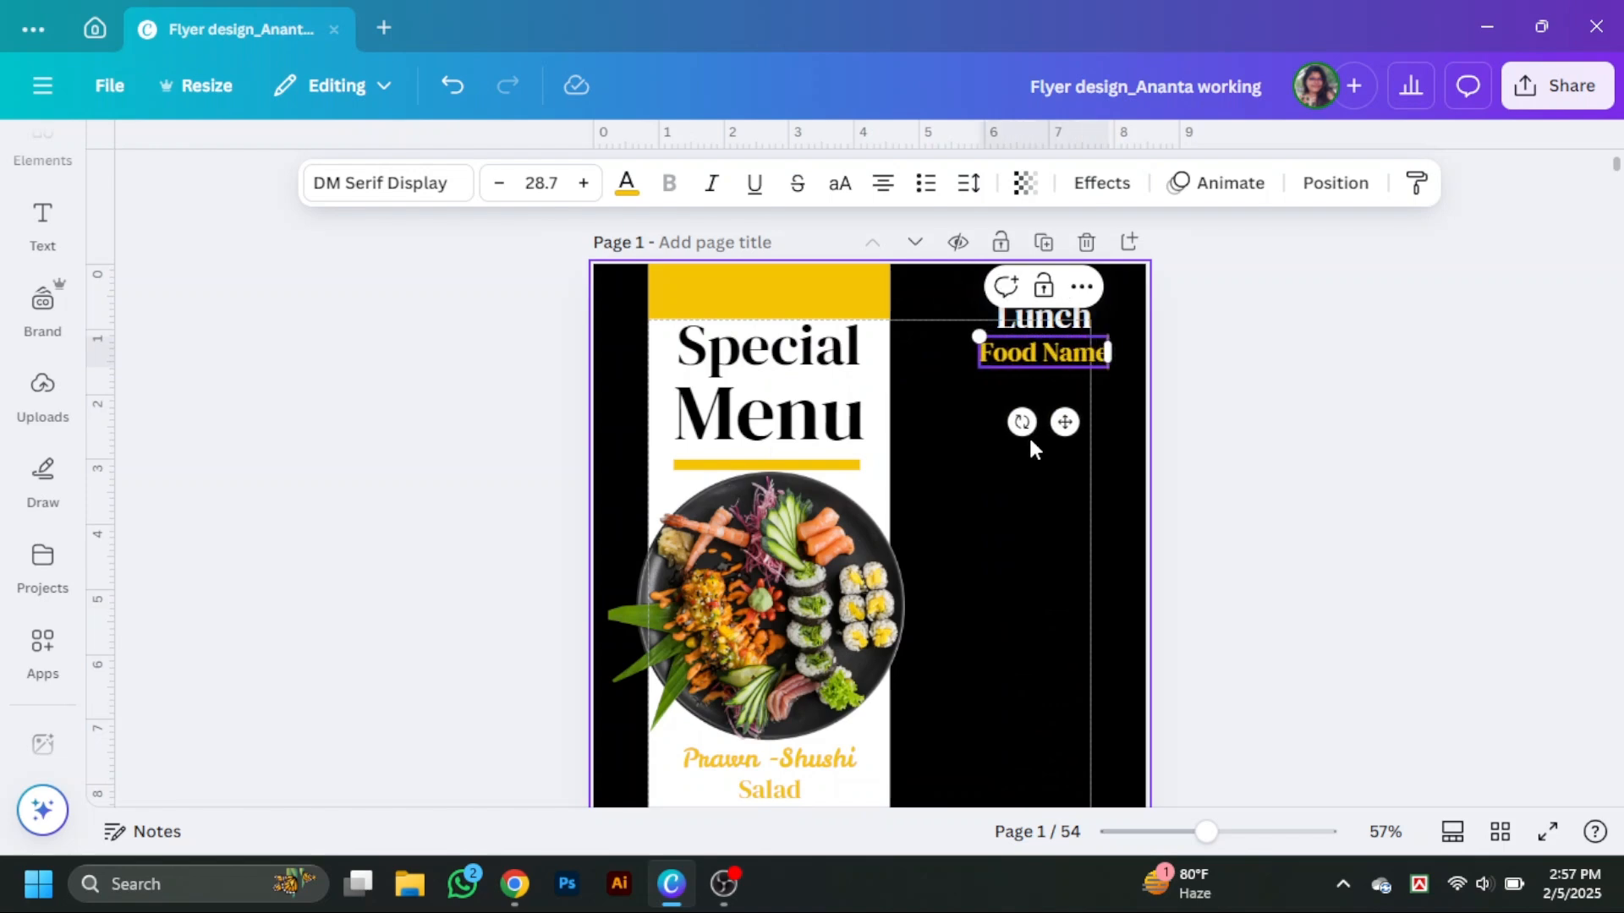
pyautogui.click(1243, 467)
pyautogui.moveTo(1053, 366)
pyautogui.mouseDown()
pyautogui.moveTo(1034, 365)
pyautogui.moveTo(1049, 366)
pyautogui.mouseUp()
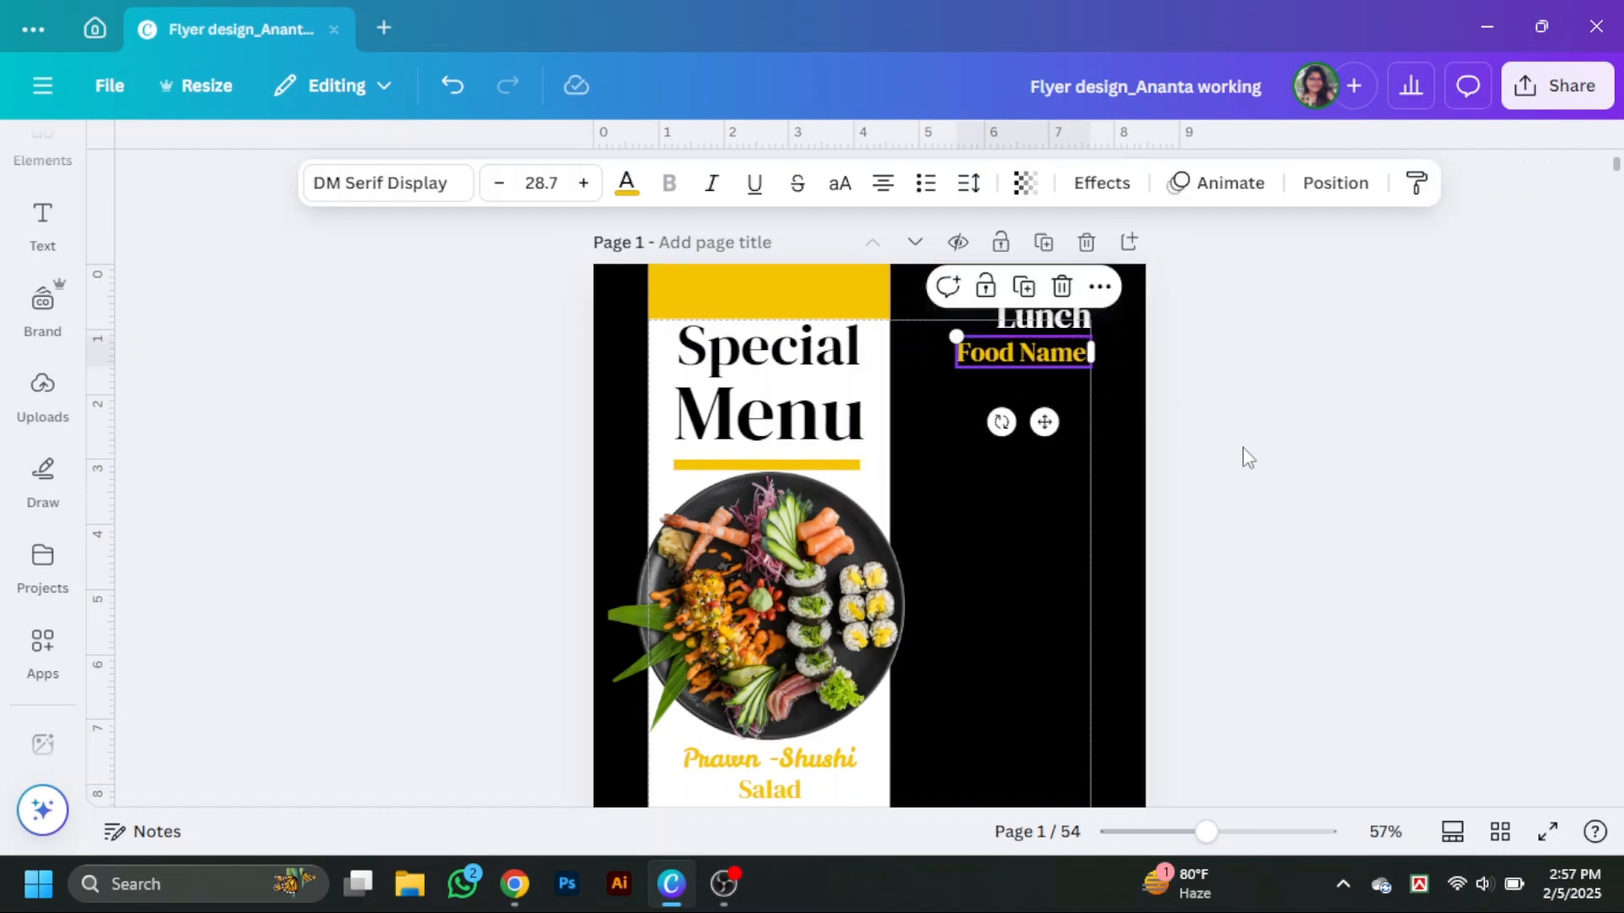
# Paste a paragraph of body text, colour it white and move it below the Food Name line.
pyautogui.click(1001, 507)
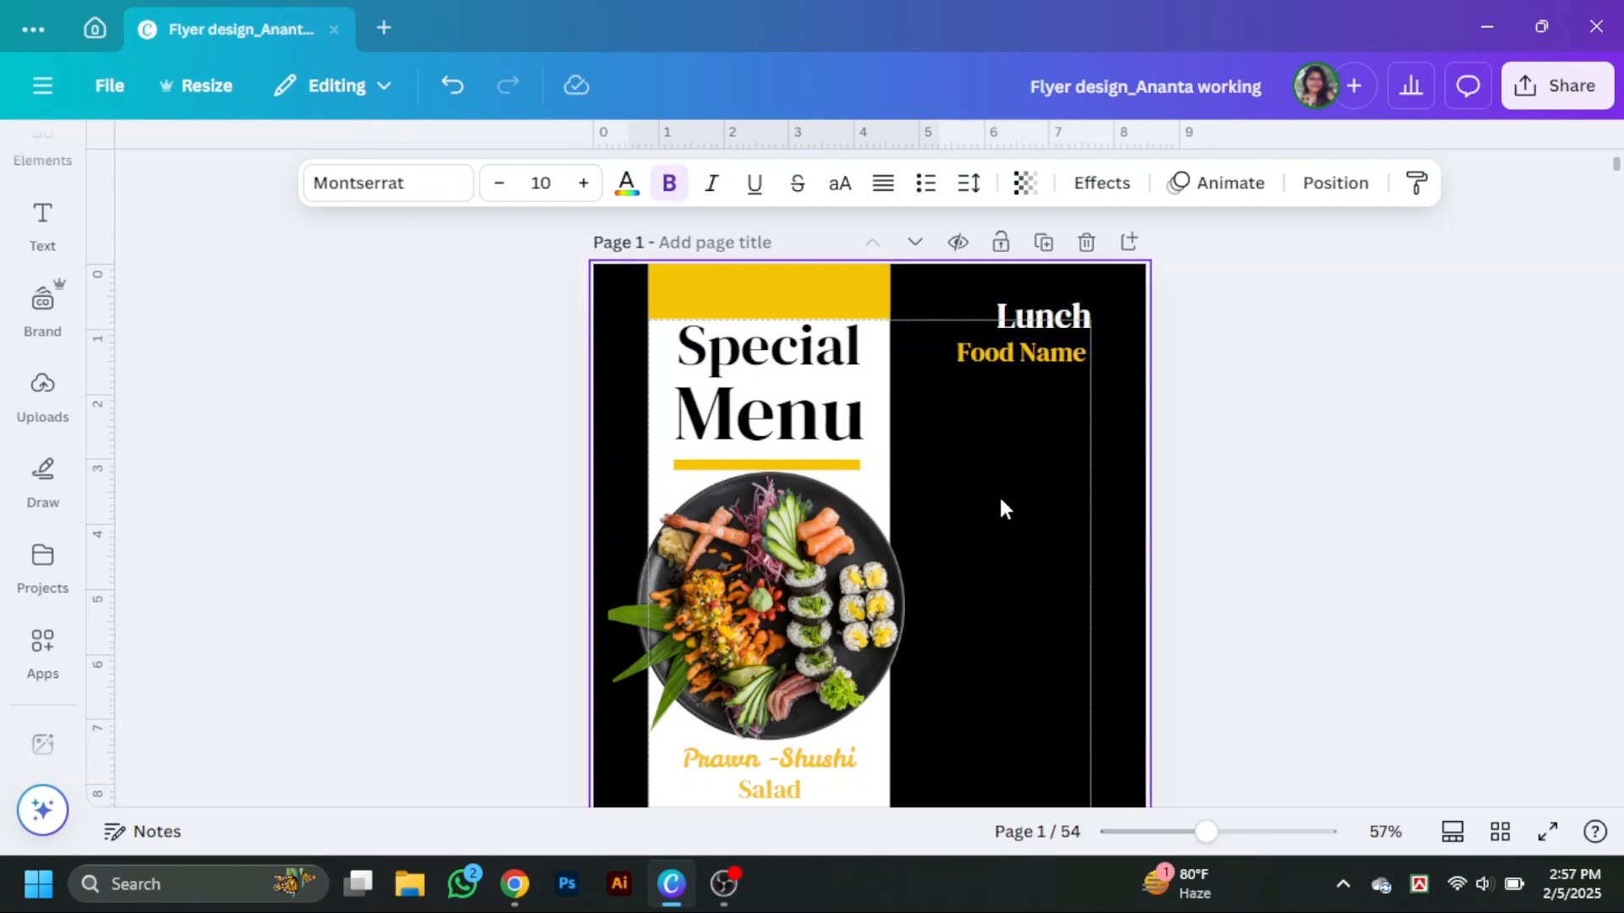
pyautogui.rightClick(1001, 507)
pyautogui.click(1075, 486)
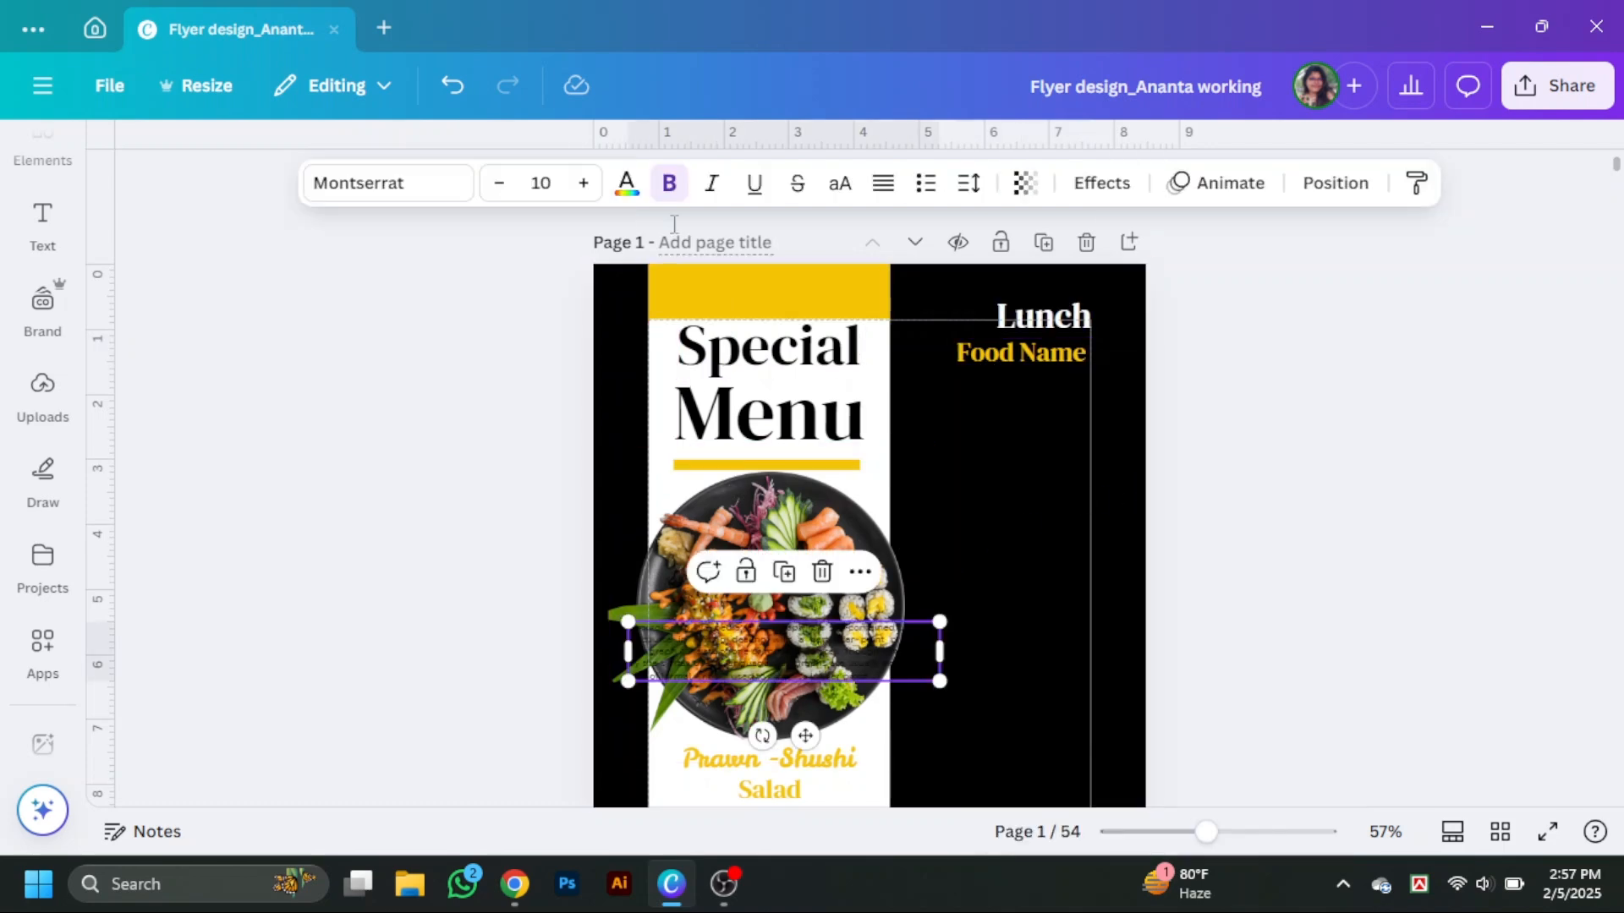
pyautogui.click(627, 183)
pyautogui.scroll(-5, 281, 597)
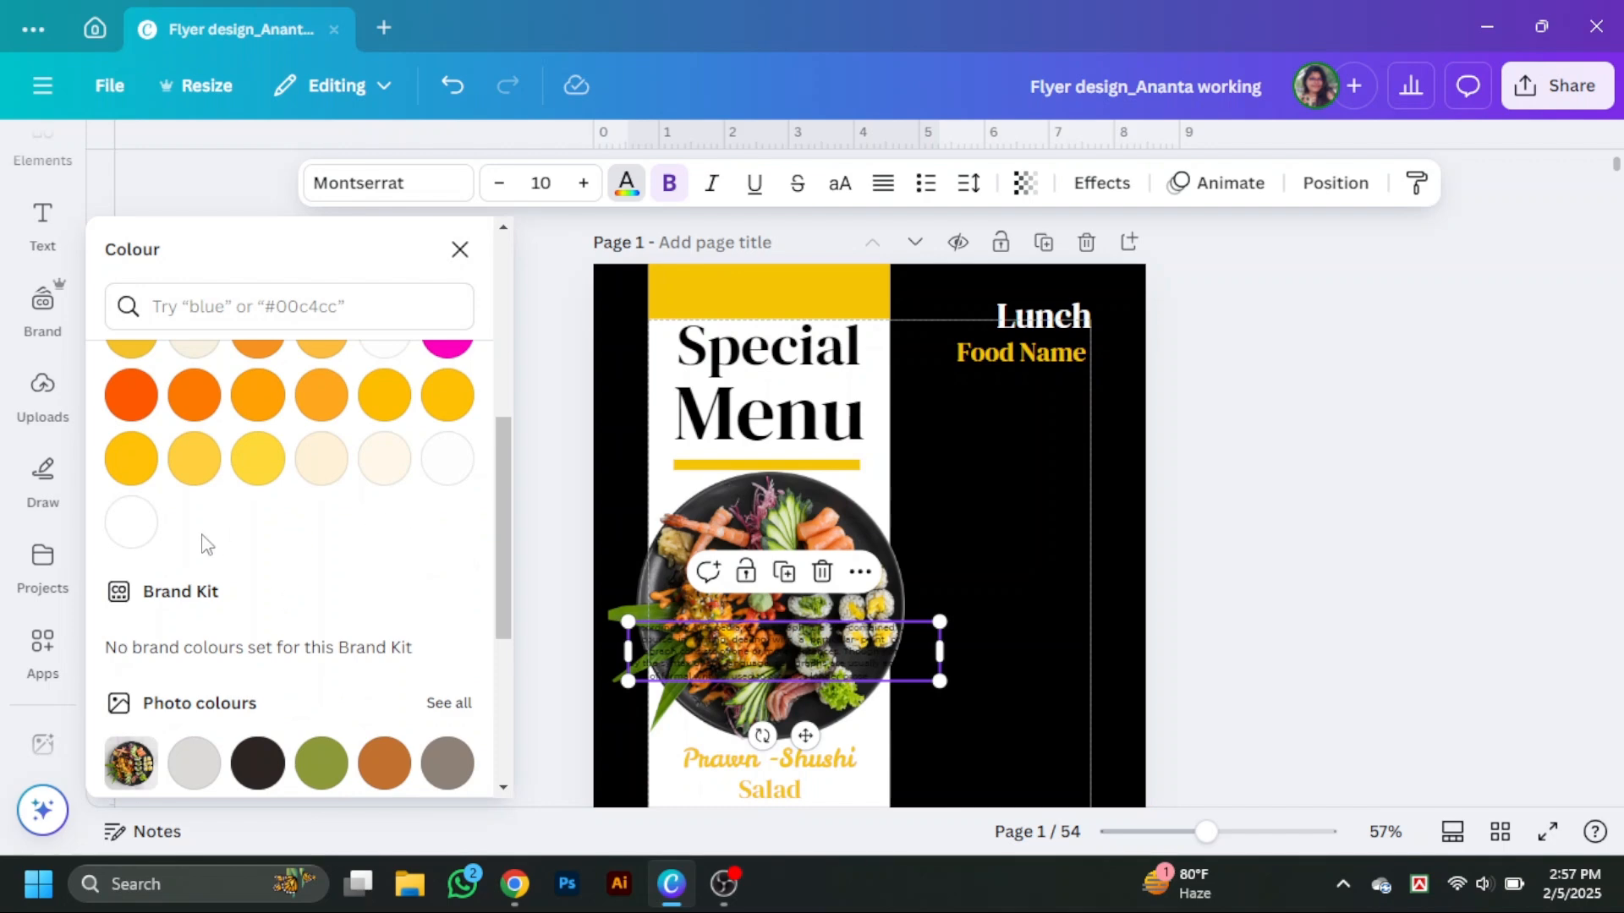
pyautogui.click(131, 522)
pyautogui.click(977, 624)
pyautogui.moveTo(915, 650); pyautogui.dragTo(1205, 394)
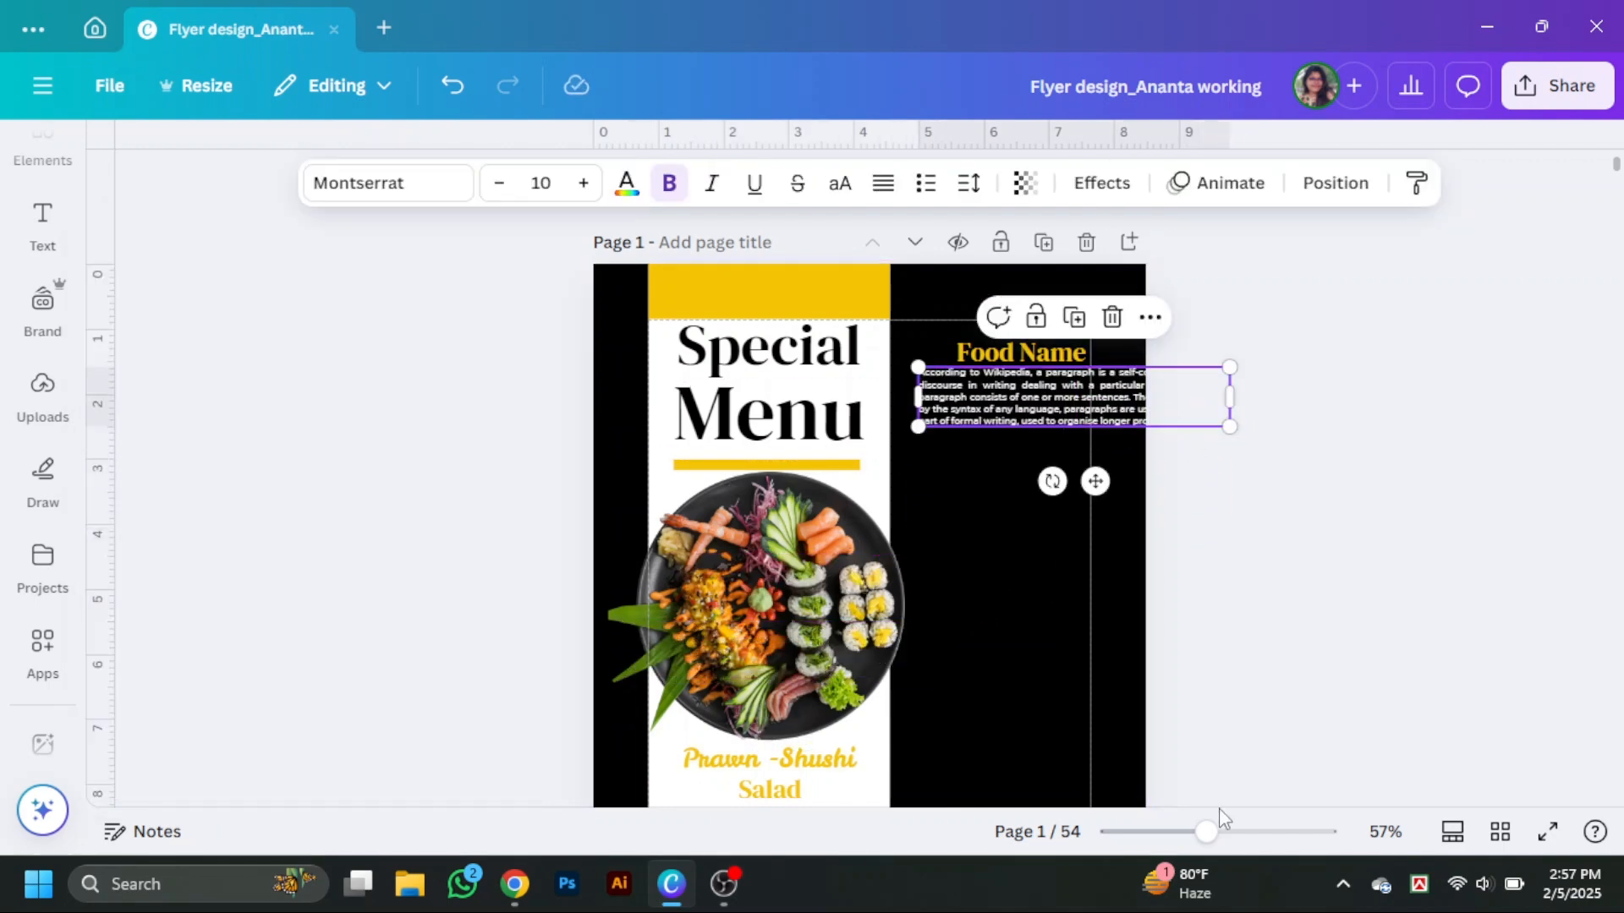
# Delete the paragraph's last two sentences, starting from "Though not required".
pyautogui.moveTo(1209, 831); pyautogui.dragTo(1249, 831)
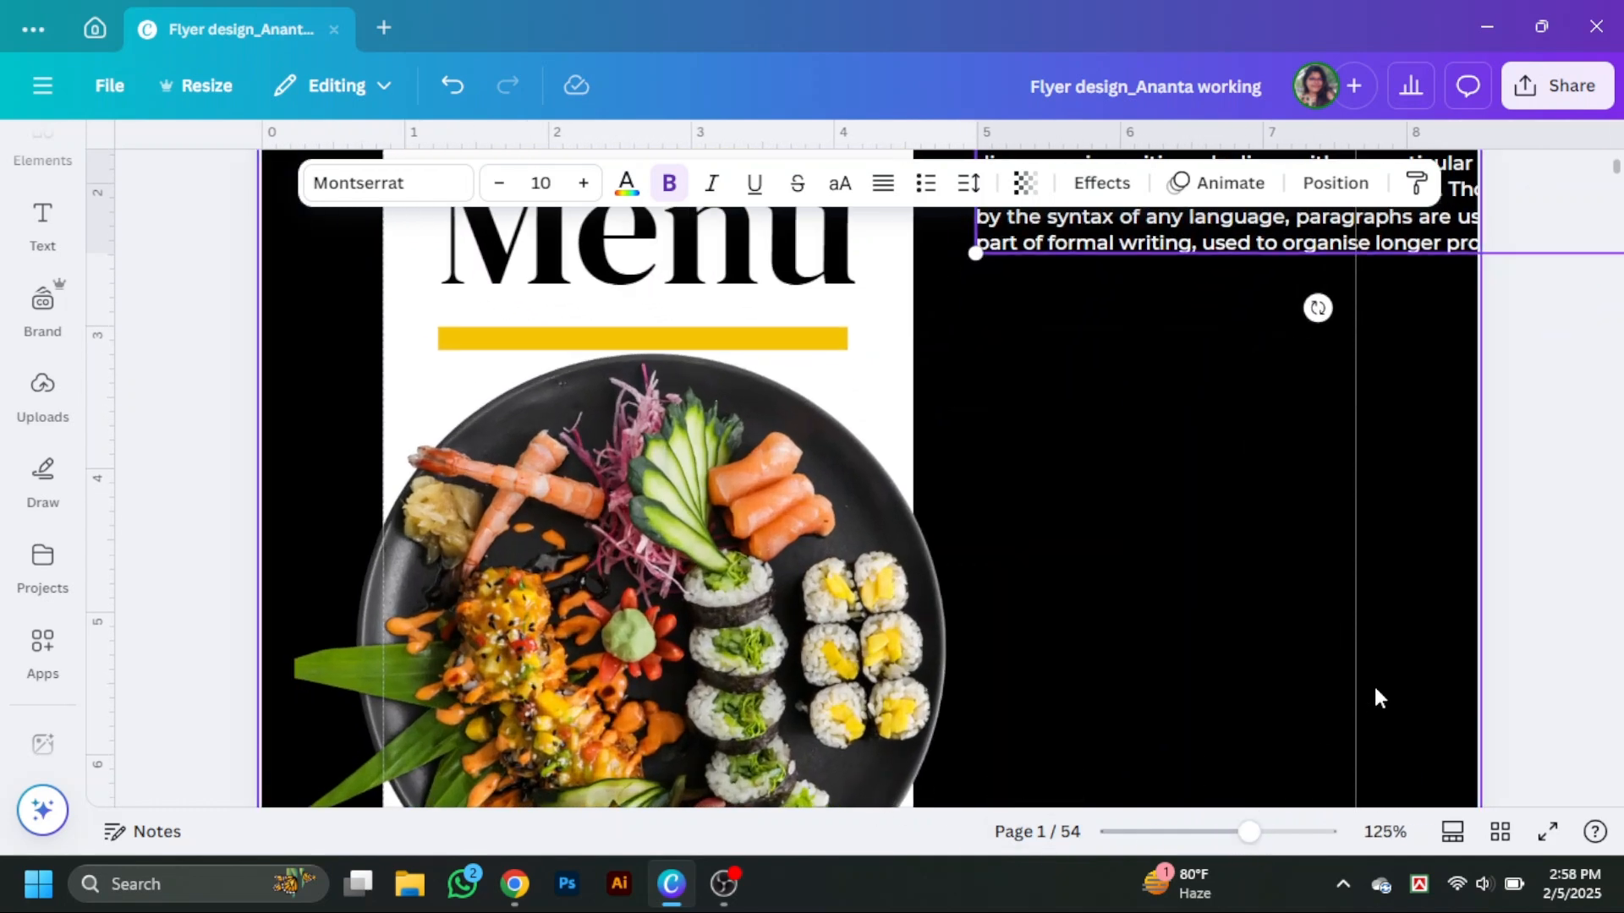
pyautogui.scroll(3, 1250, 489)
pyautogui.doubleClick(1260, 456)
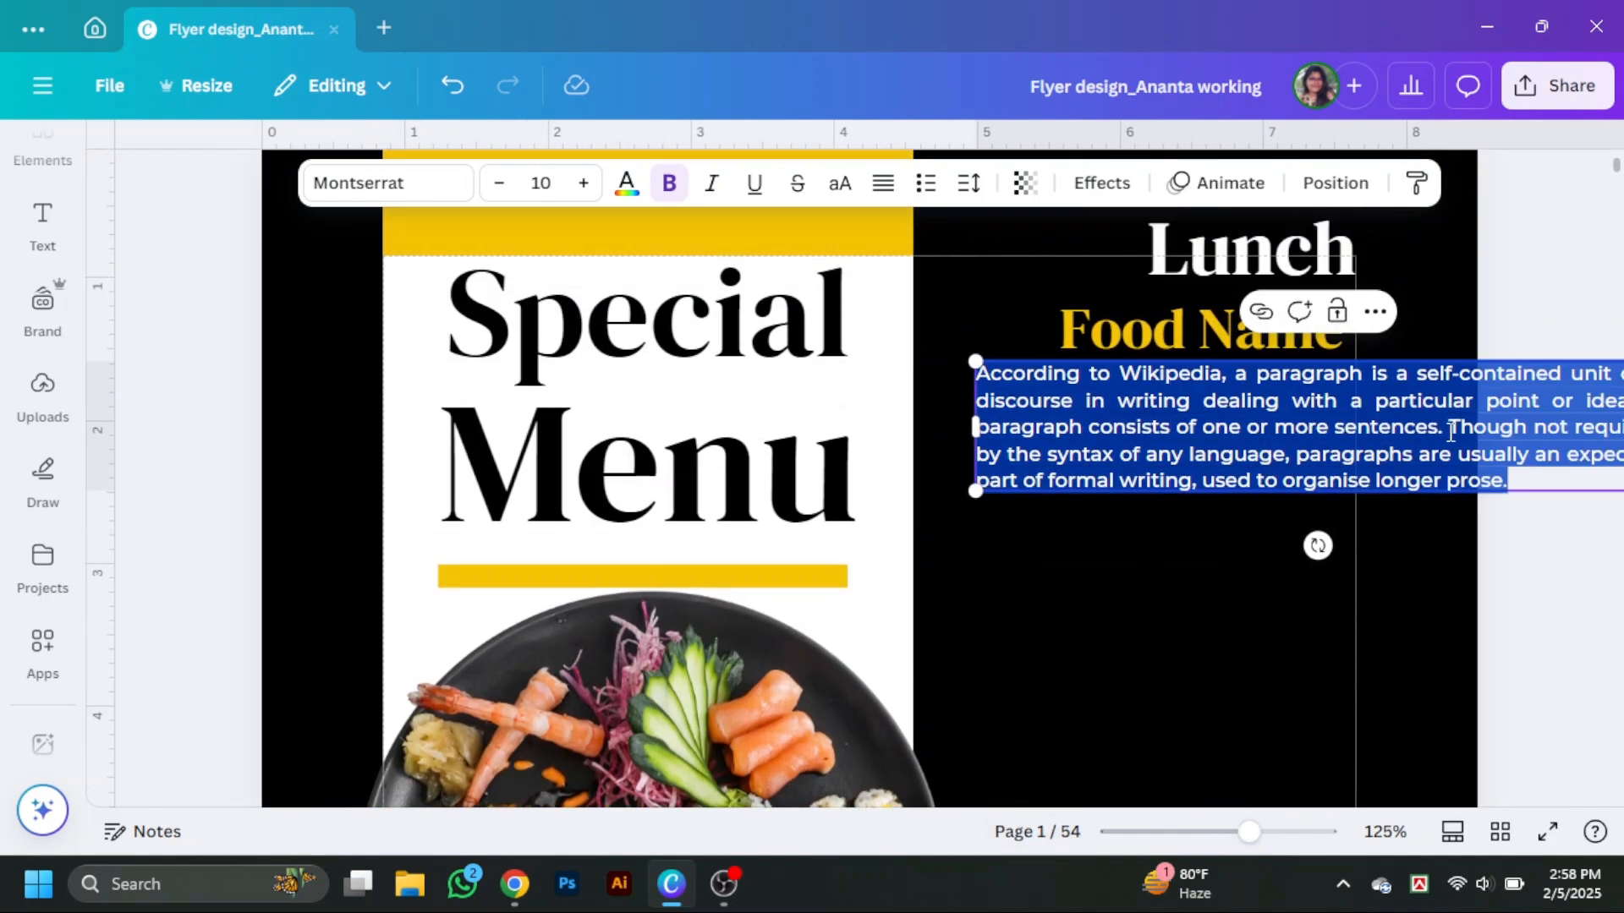
pyautogui.click(1505, 433)
pyautogui.moveTo(1450, 427); pyautogui.dragTo(1548, 509)
pyautogui.press('BackSpace')
# Narrow the paragraph's text box and align it under the Food Name line.
pyautogui.moveTo(1319, 406); pyautogui.dragTo(1184, 508)
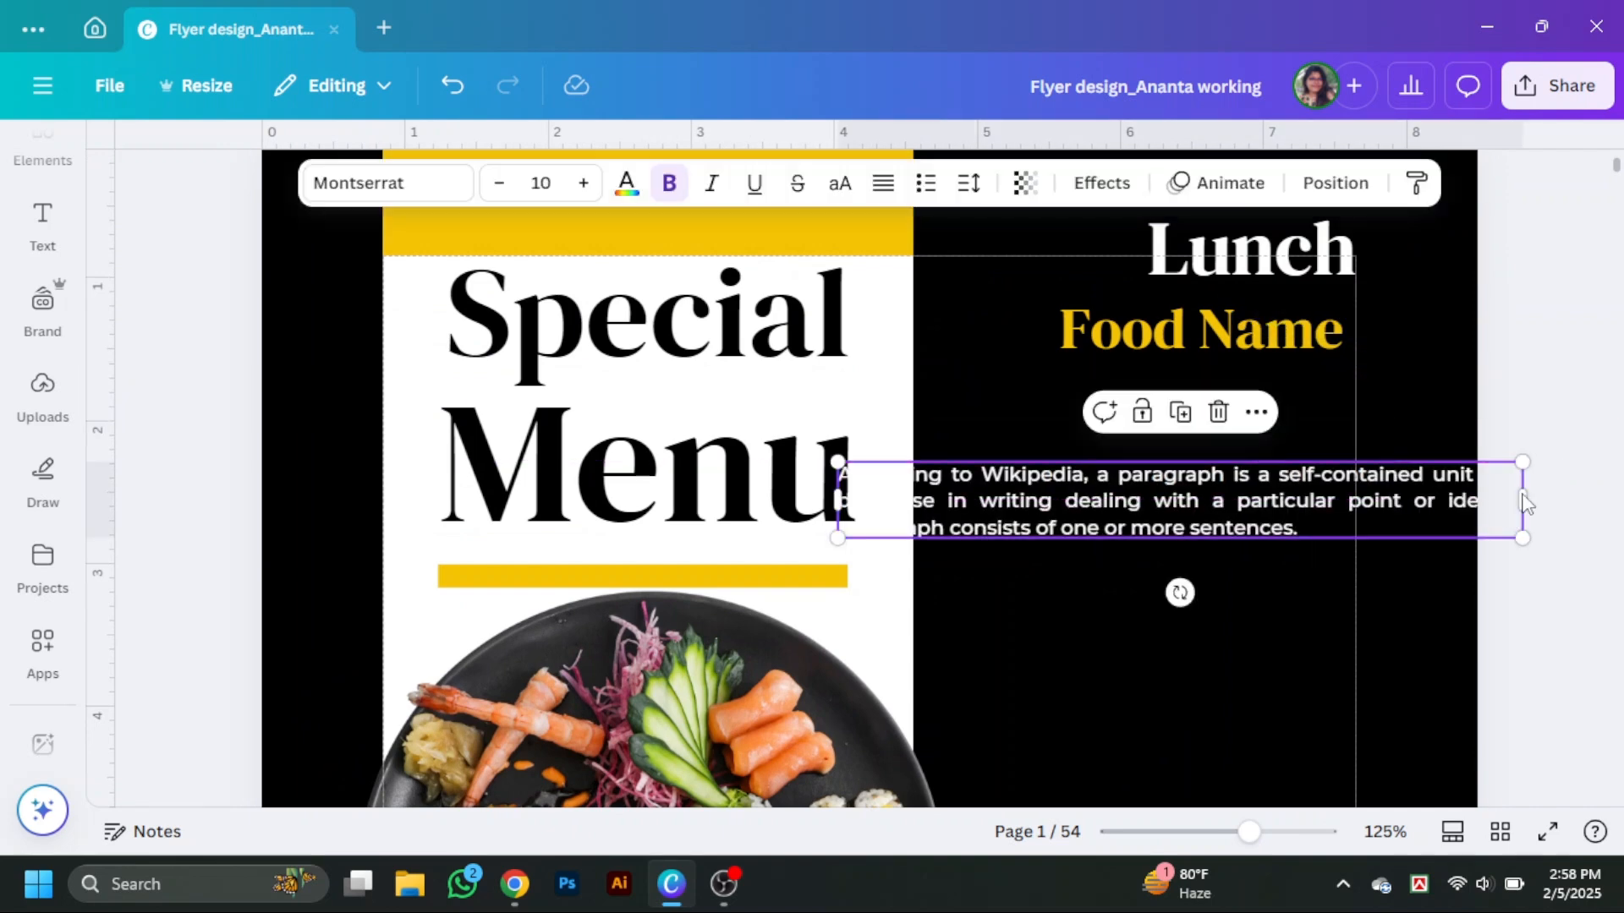
pyautogui.moveTo(1524, 504); pyautogui.dragTo(1294, 504)
pyautogui.moveTo(1191, 500); pyautogui.dragTo(1312, 418)
pyautogui.scroll(2, 1315, 406)
pyautogui.moveTo(1337, 385); pyautogui.dragTo(1387, 385)
pyautogui.moveTo(1340, 472); pyautogui.dragTo(1321, 416)
# Set the Lunch heading's size to 30 and the Food Name text's size to 20.
pyautogui.click(1307, 385)
pyautogui.click(546, 183)
pyautogui.write('30')
pyautogui.press('Return')
pyautogui.click(548, 183)
pyautogui.write('20')
pyautogui.press('Return')
# Fine-tune the positions of the Lunch, Food Name and paragraph text blocks.
pyautogui.moveTo(1348, 605); pyautogui.dragTo(1328, 536)
pyautogui.moveTo(1363, 369); pyautogui.dragTo(1361, 367)
pyautogui.click(1513, 488)
pyautogui.click(1347, 423)
pyautogui.click(1066, 381)
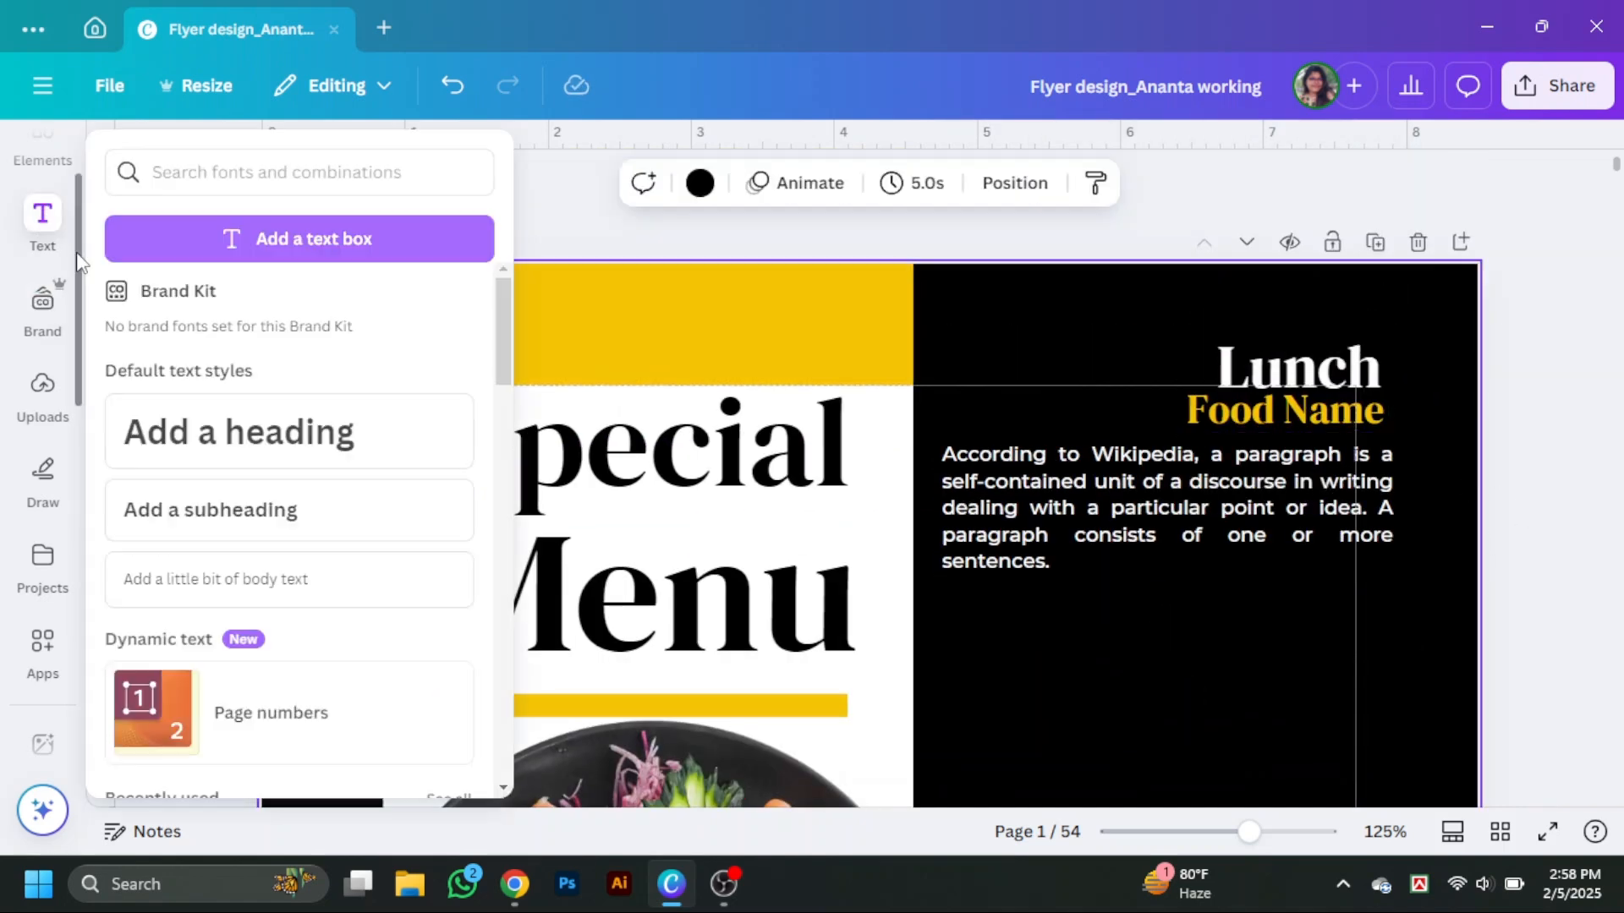
pyautogui.click(44, 157)
pyautogui.click(299, 162)
pyautogui.write('sh')
pyautogui.click(189, 265)
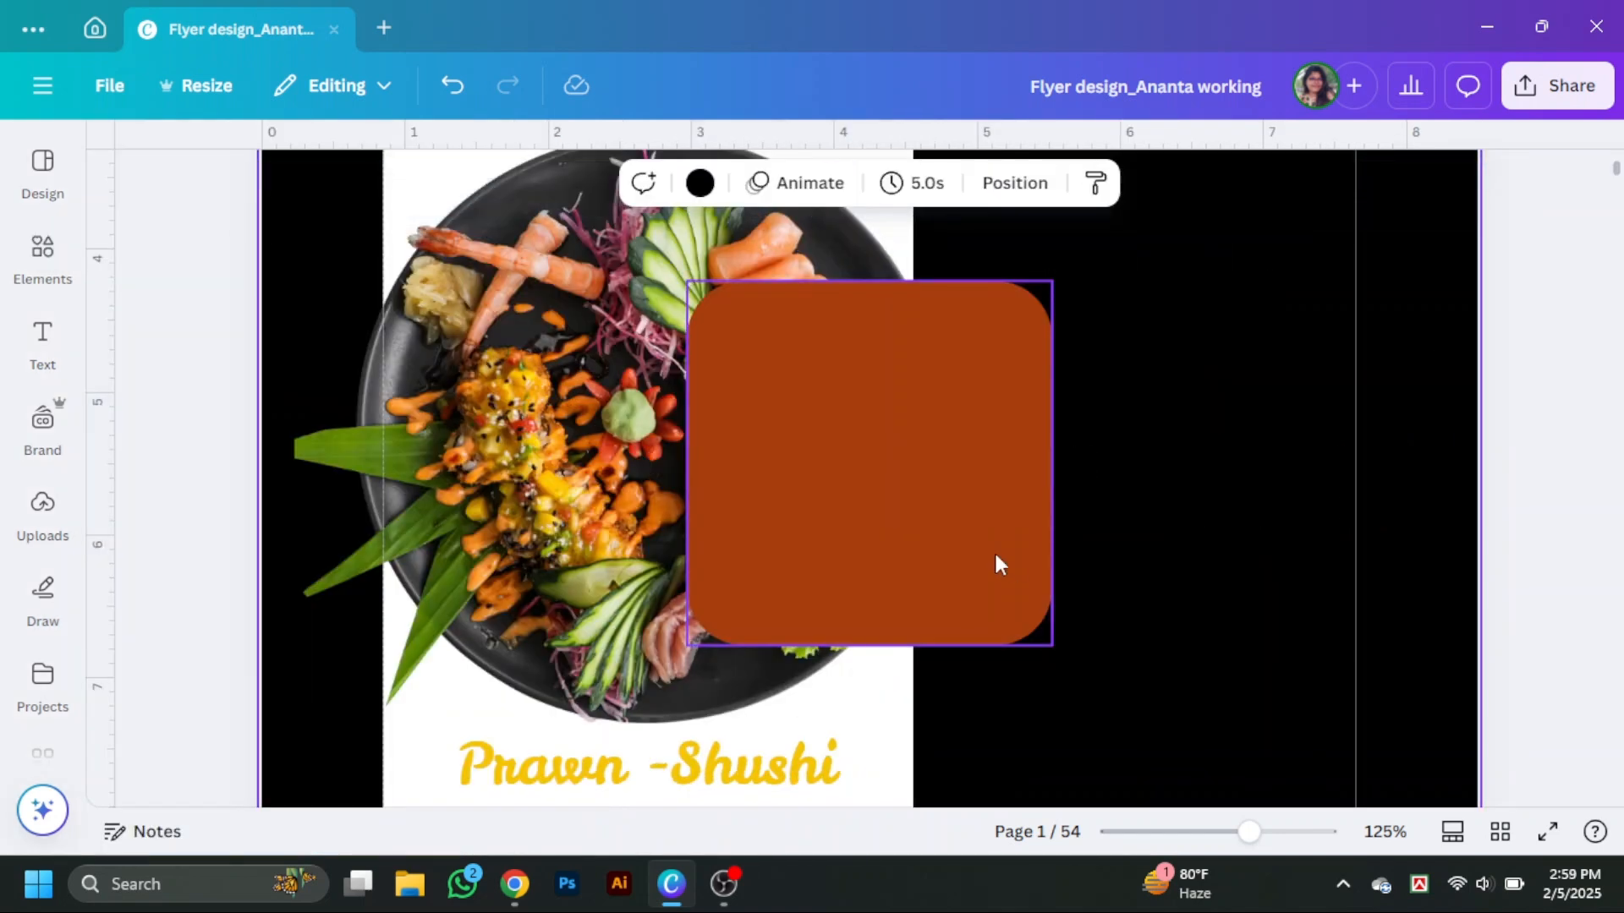
pyautogui.click(997, 562)
pyautogui.moveTo(1052, 645); pyautogui.dragTo(861, 447)
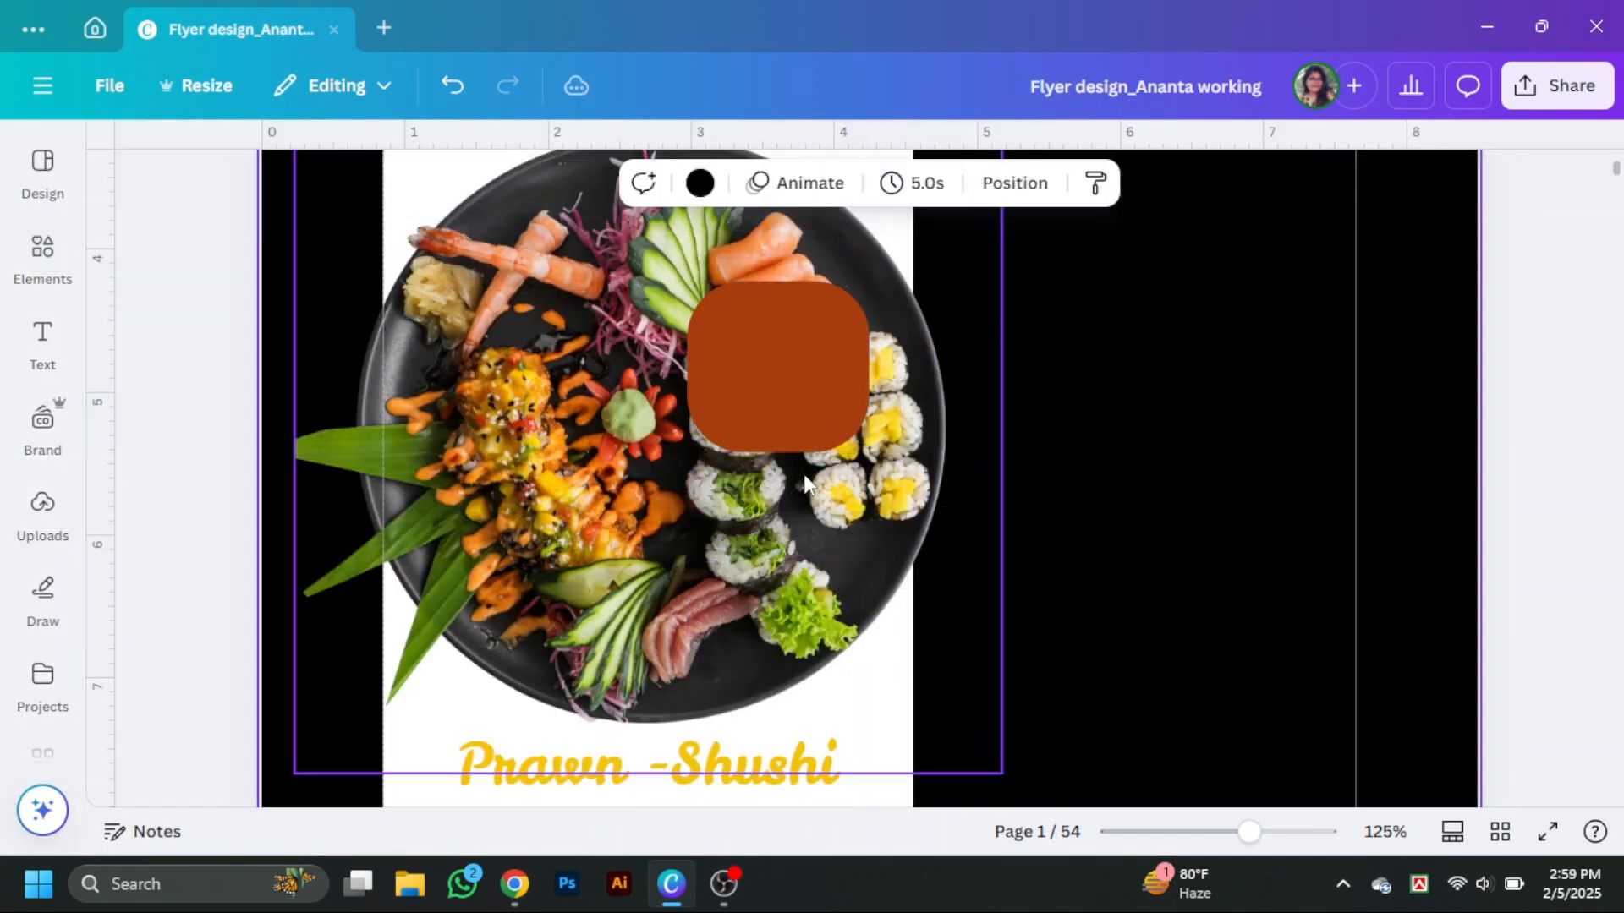
pyautogui.moveTo(757, 406); pyautogui.dragTo(1044, 414)
pyautogui.scroll(7, 1099, 468)
pyautogui.moveTo(1156, 461); pyautogui.dragTo(1058, 375)
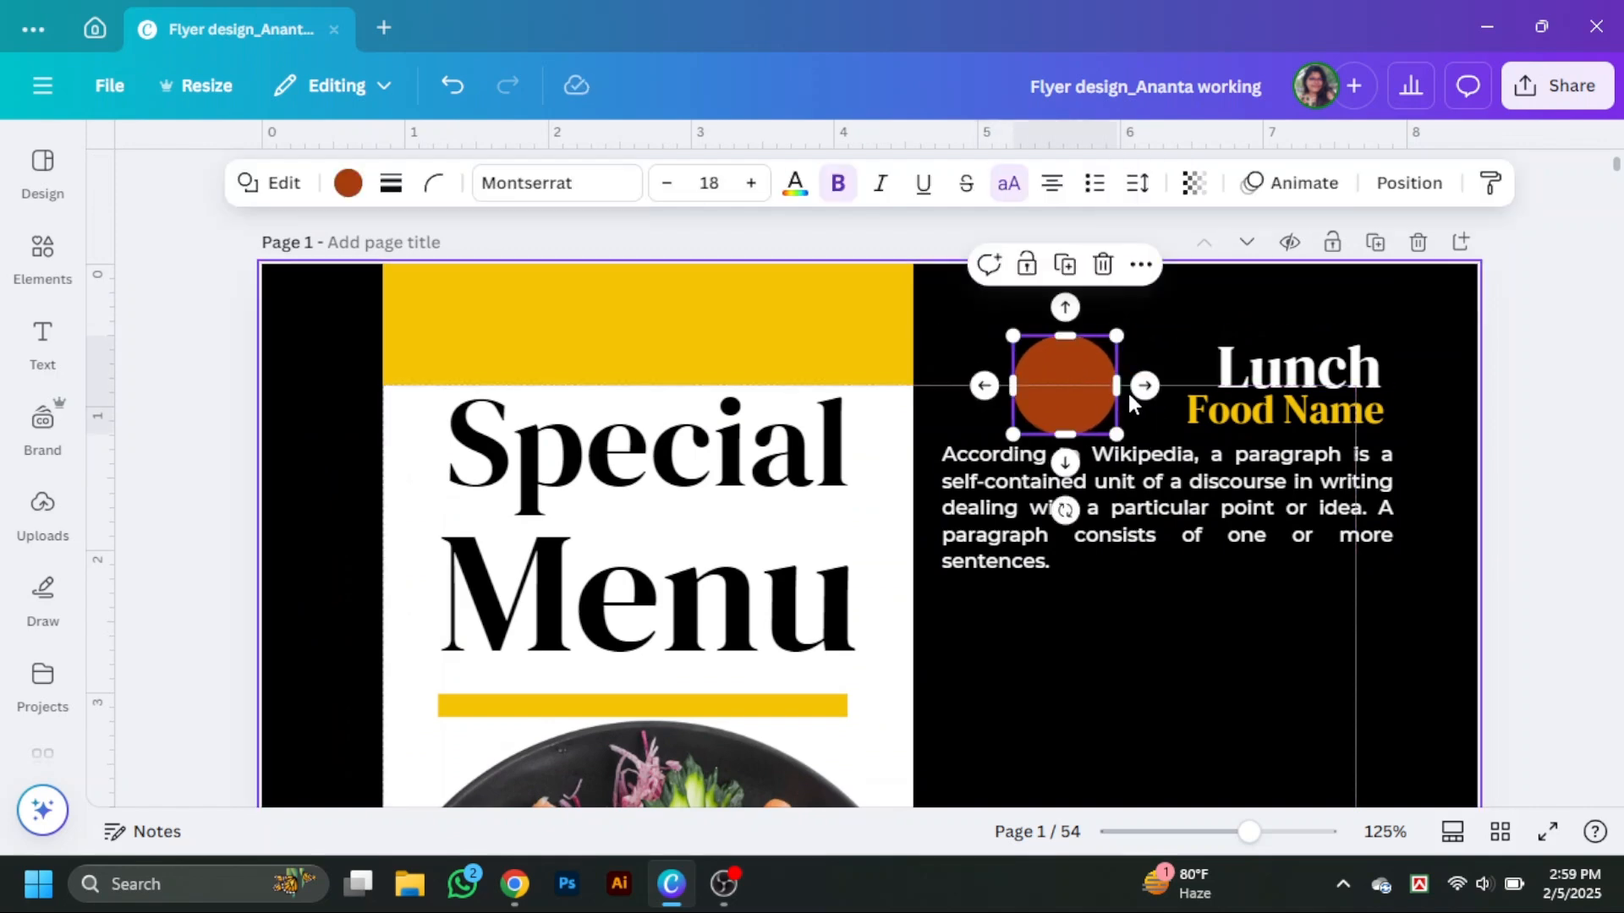
pyautogui.click(1103, 265)
# Duplicate the top yellow block and shrink the copy into a small box beside the Food Name line.
pyautogui.click(790, 327)
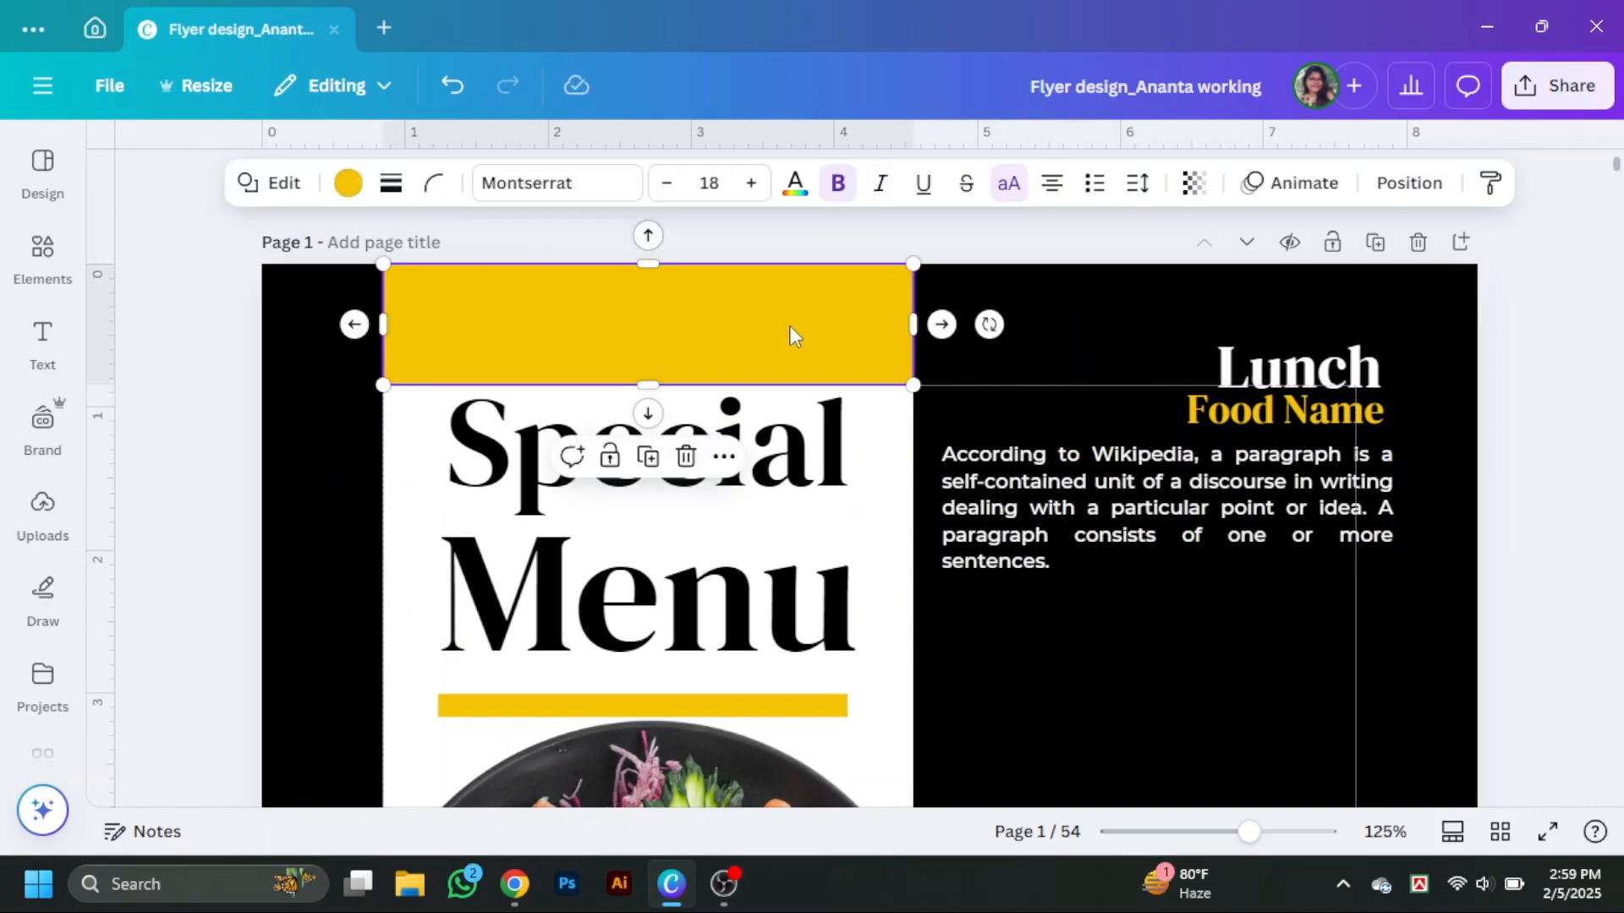
pyautogui.moveTo(793, 334); pyautogui.dragTo(1357, 375)
pyautogui.moveTo(1479, 372); pyautogui.dragTo(1107, 371)
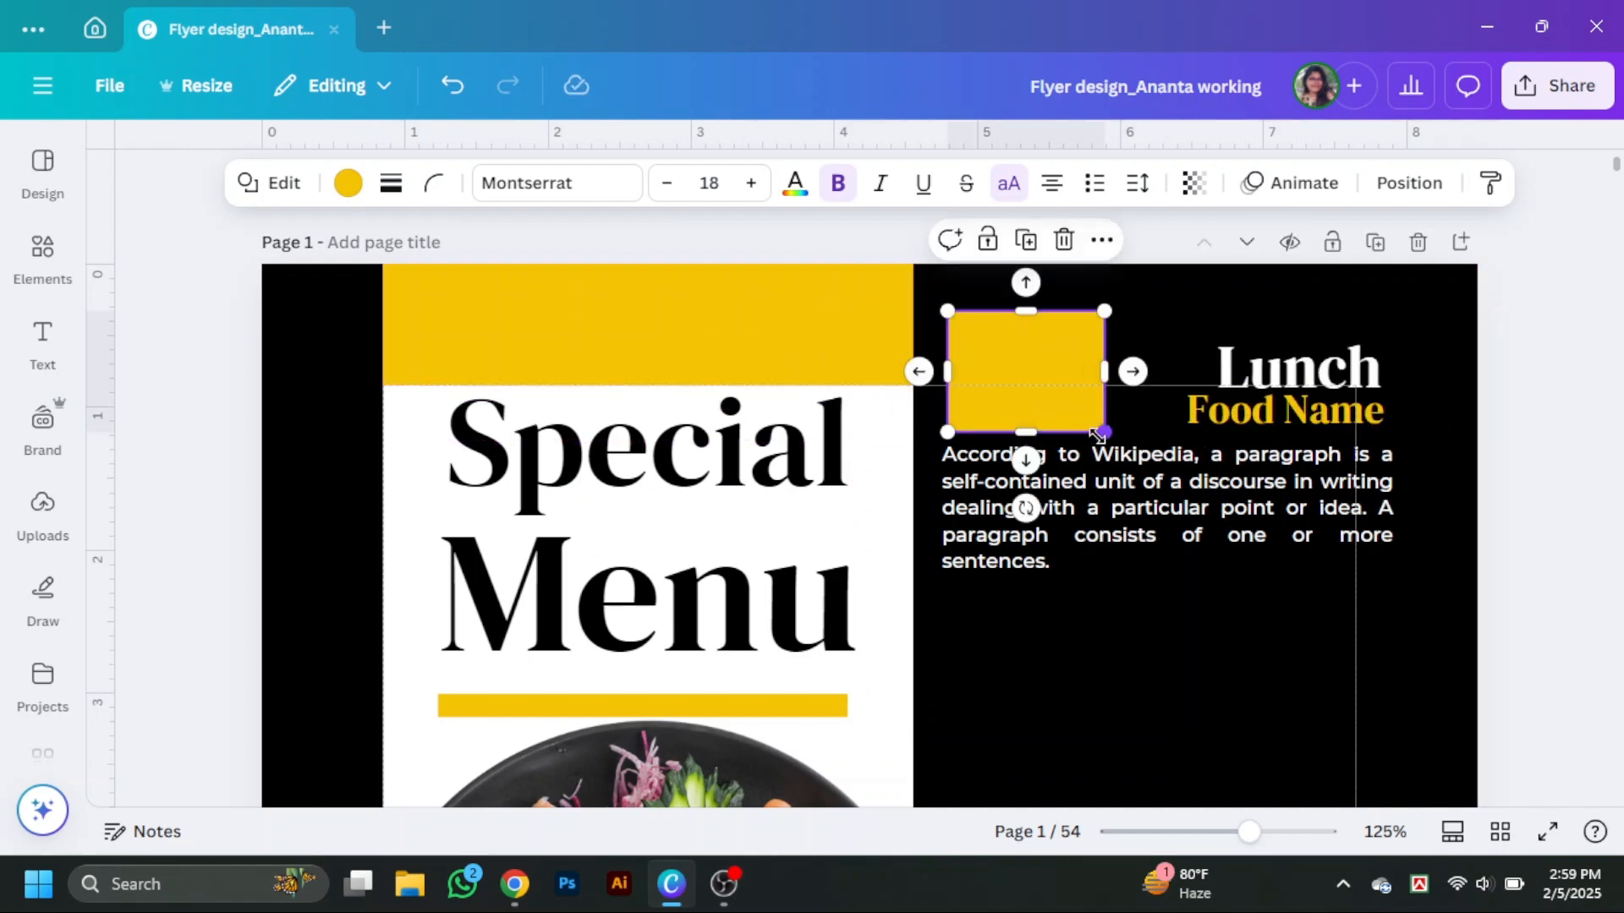
pyautogui.moveTo(1099, 435); pyautogui.dragTo(998, 396)
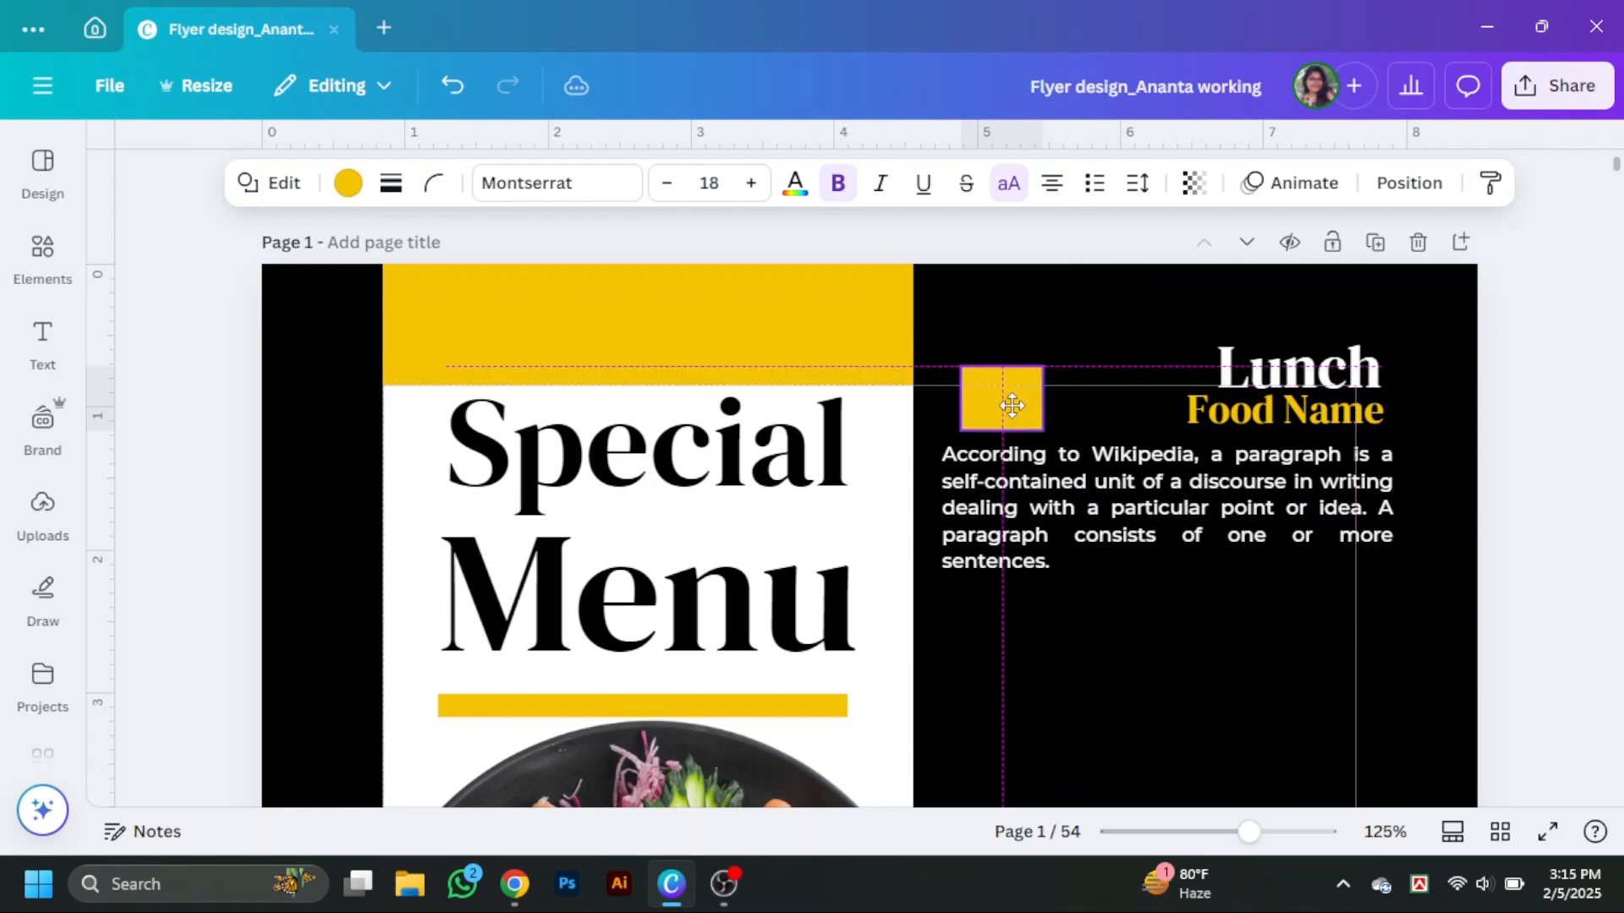
pyautogui.click(1002, 393)
# Duplicate the Food Name text onto the small yellow box and change it to 15$.
pyautogui.moveTo(1284, 429); pyautogui.dragTo(1024, 418)
pyautogui.doubleClick(1011, 403)
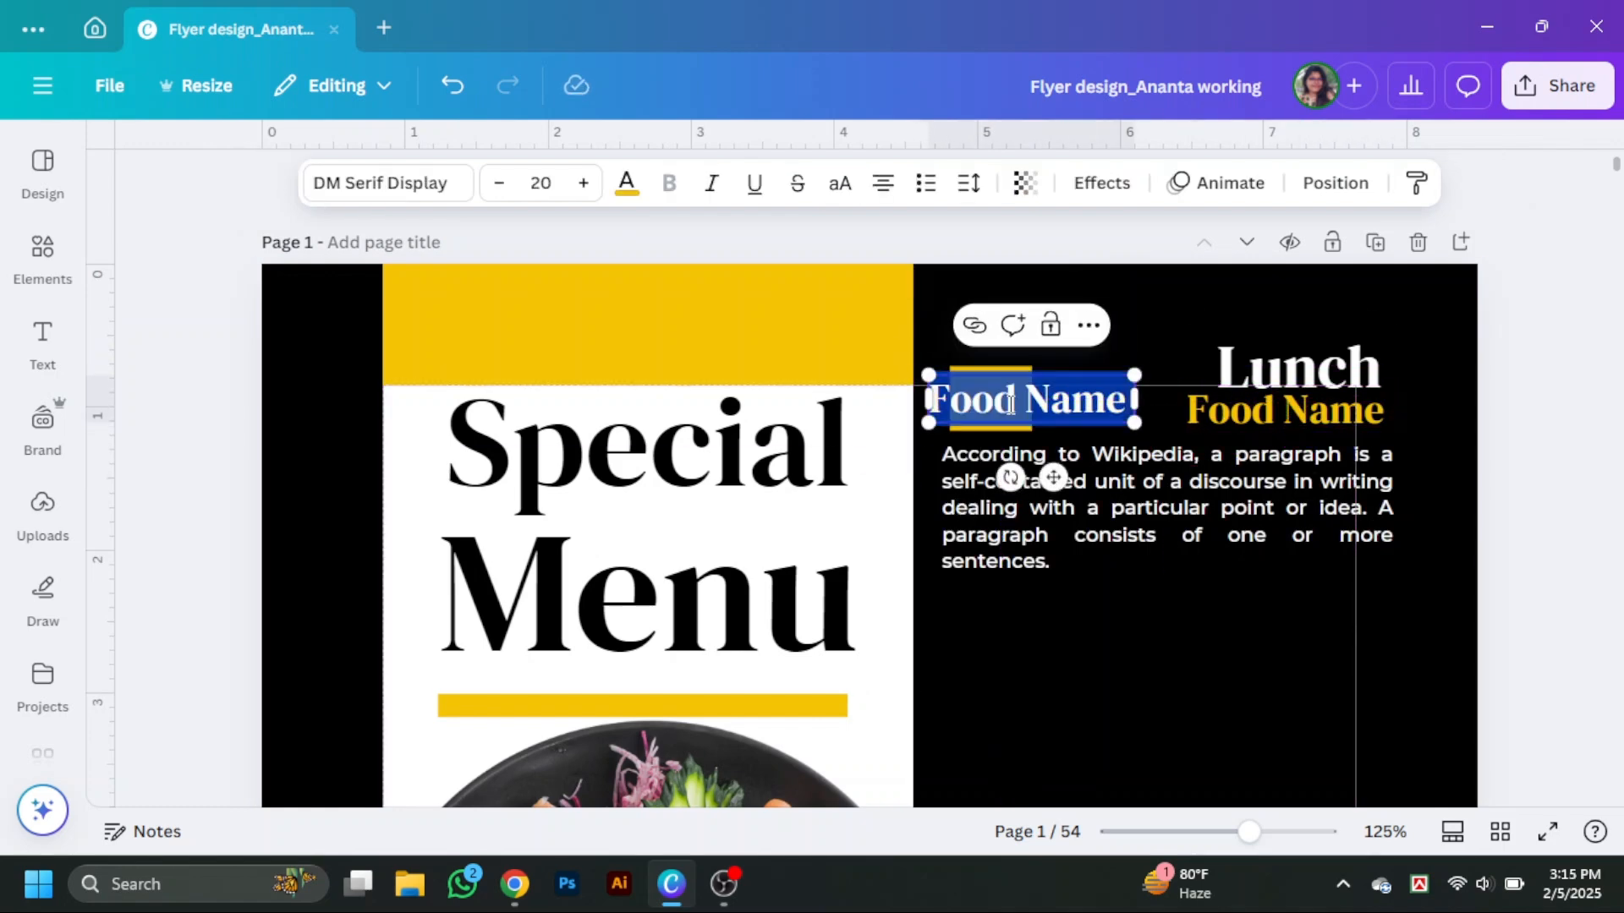
pyautogui.write('5$')
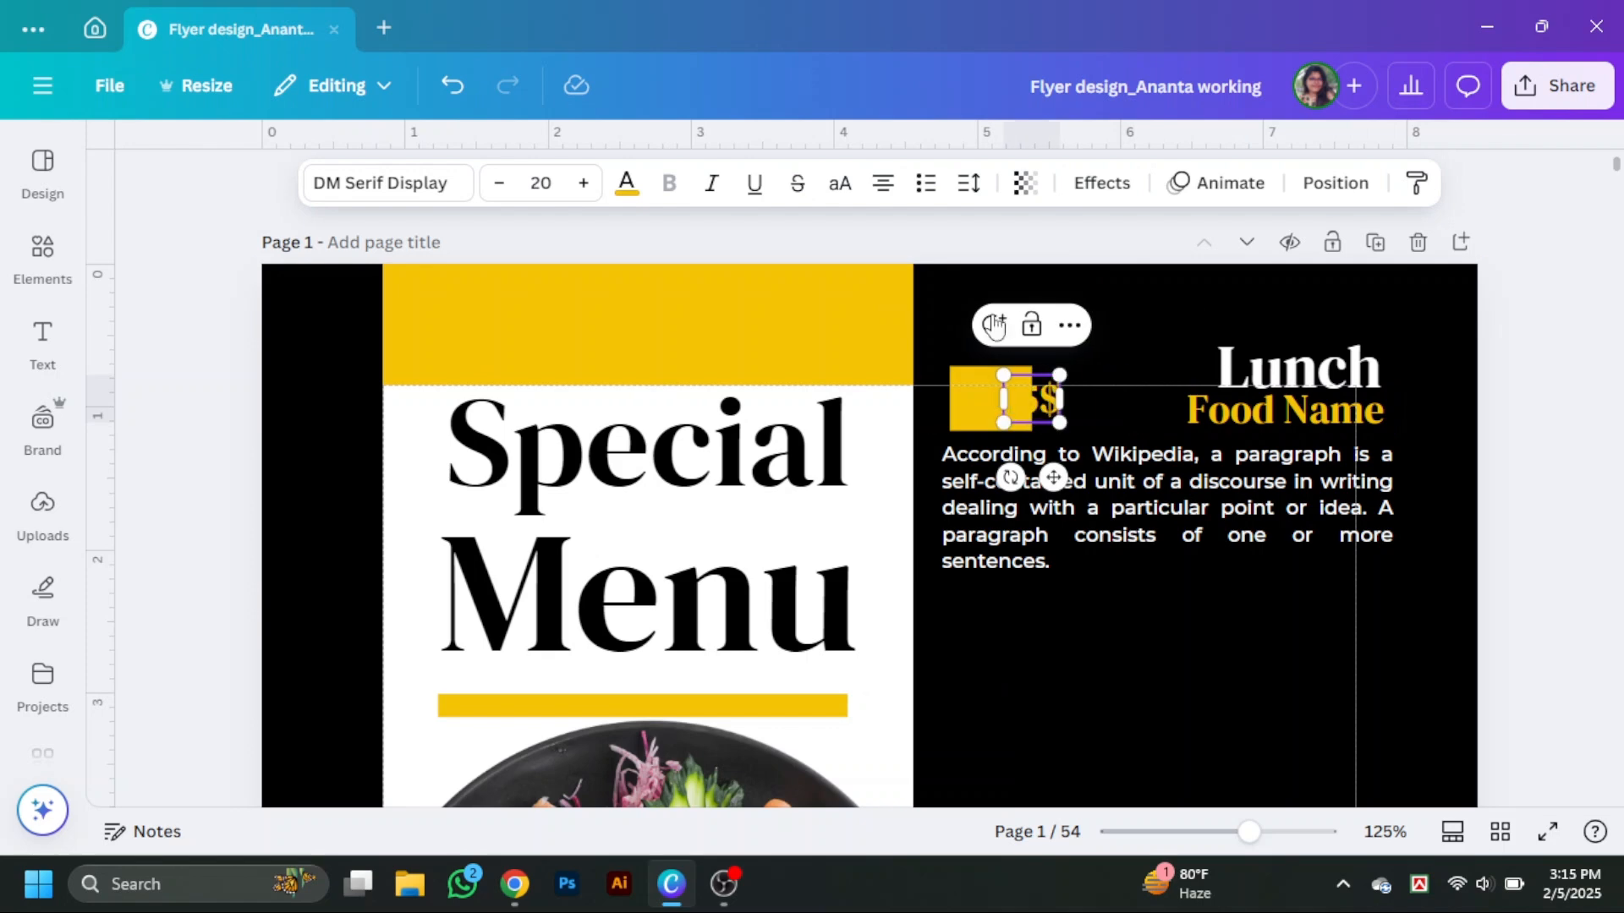
# Set the 15$ text colour to black and center it within the small yellow box.
pyautogui.click(626, 182)
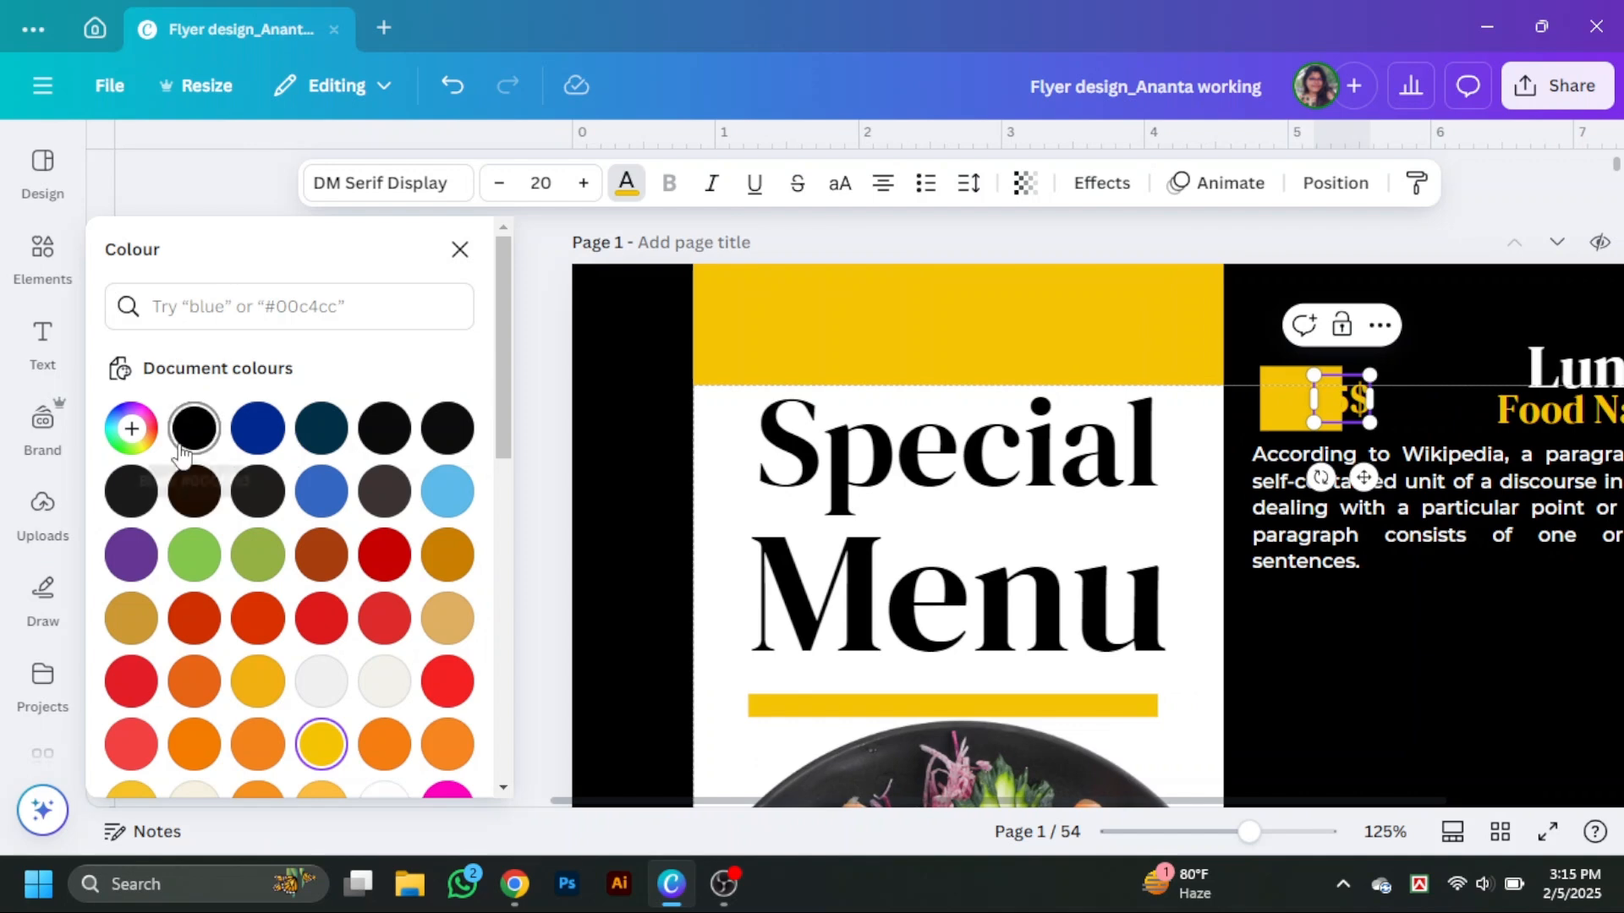
pyautogui.click(186, 442)
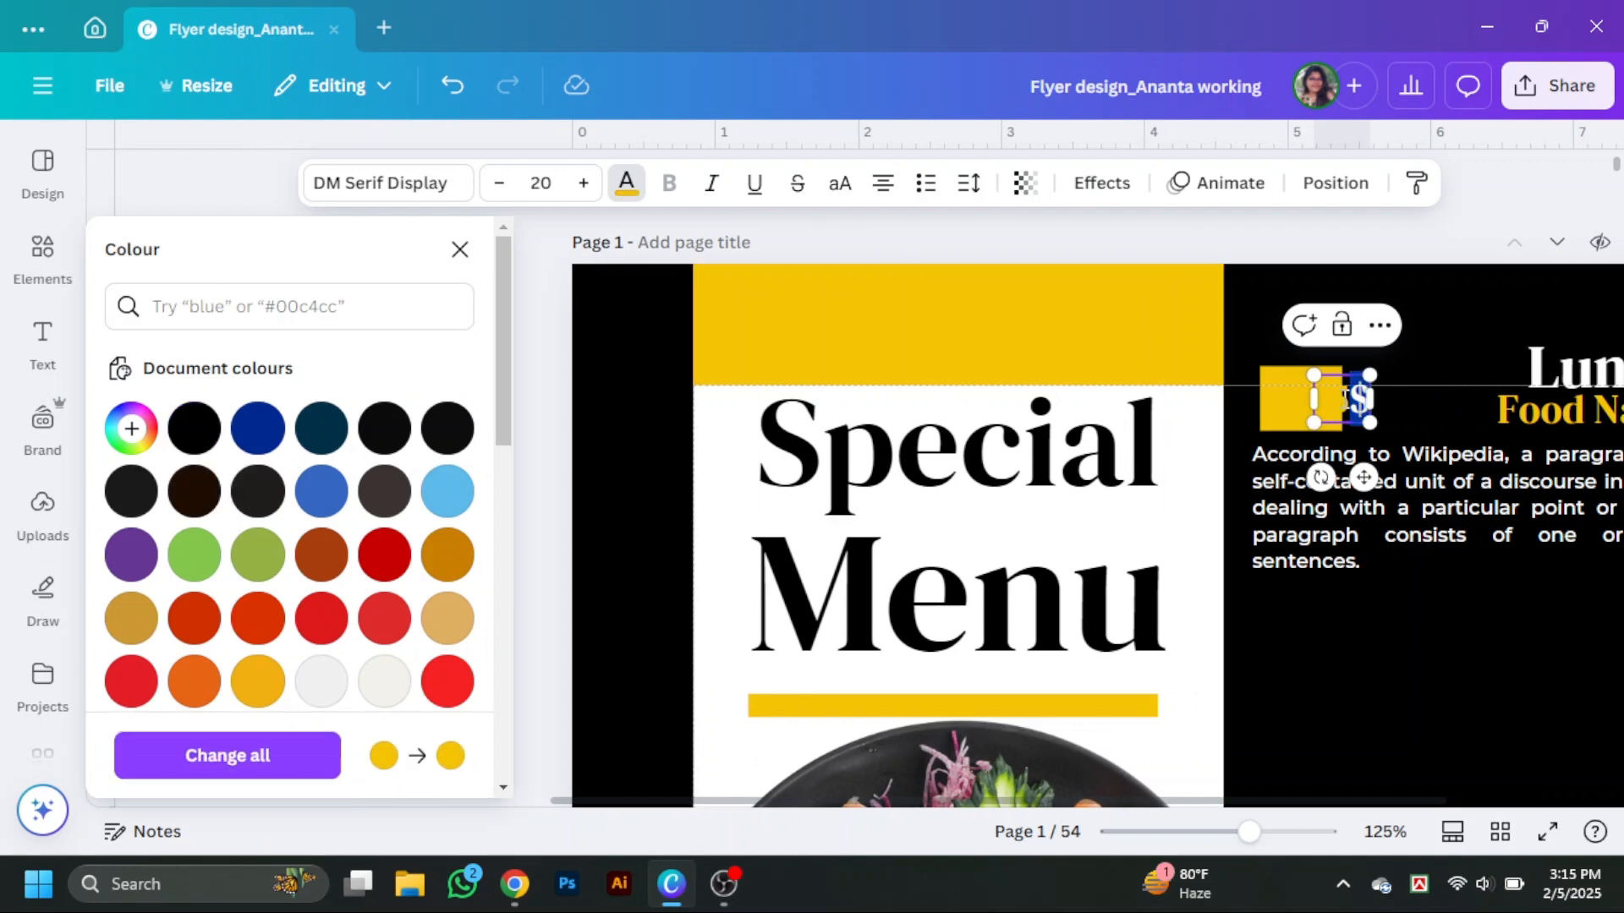
pyautogui.click(194, 423)
pyautogui.click(1362, 651)
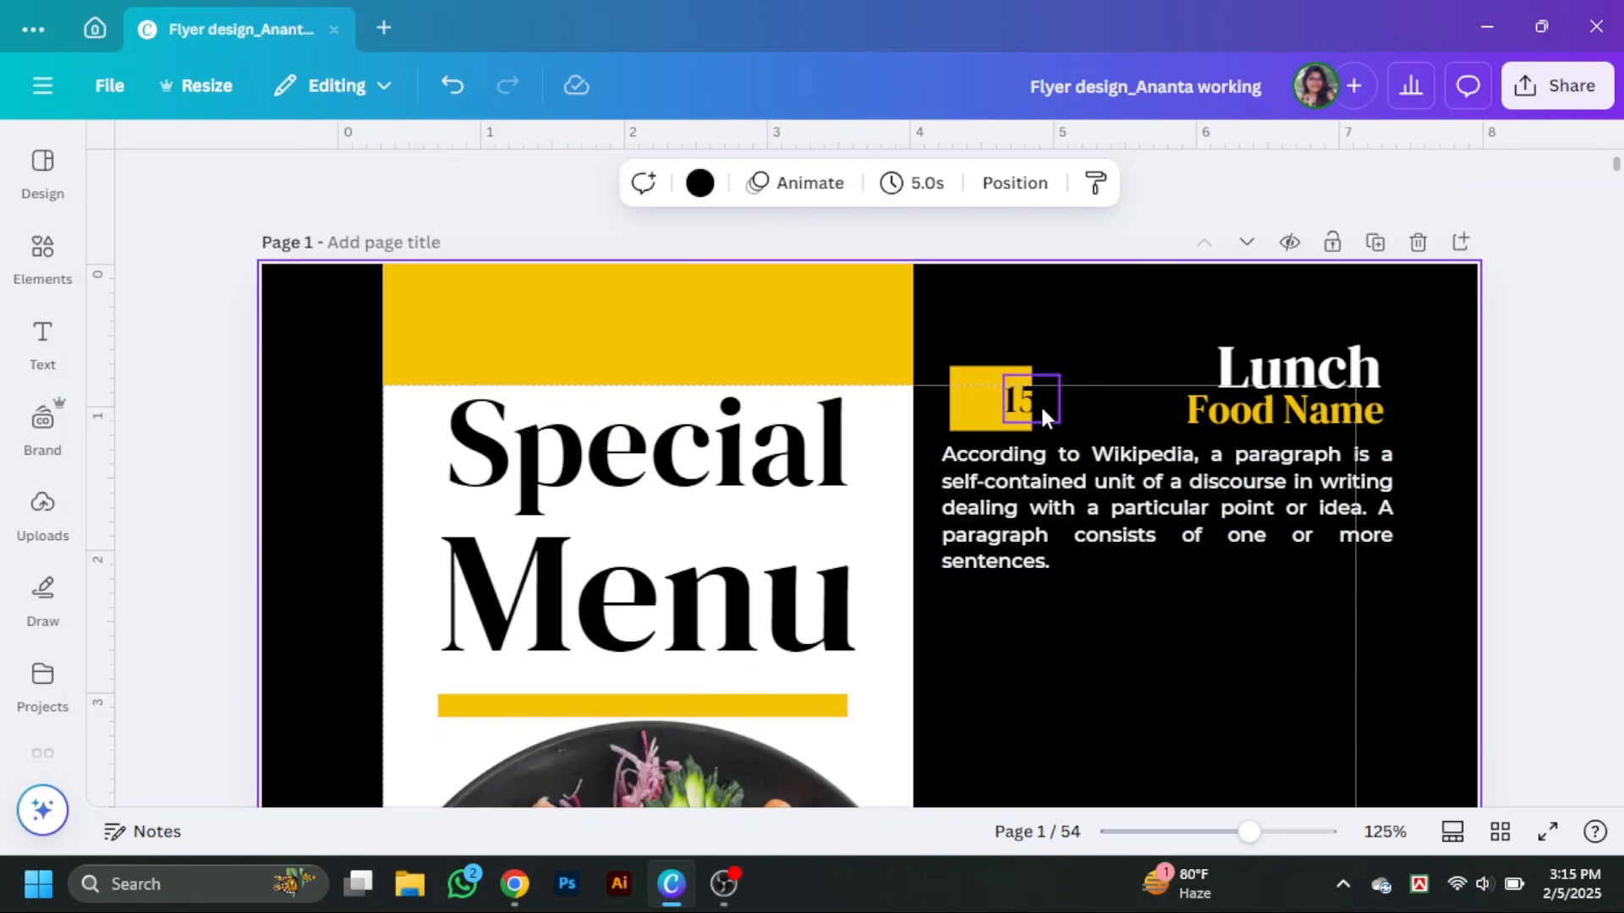
pyautogui.moveTo(1040, 406); pyautogui.dragTo(999, 407)
pyautogui.click(1512, 684)
# Trim the paragraph to its first two lines, ending at "discourse in writing".
pyautogui.scroll(-1, 1512, 684)
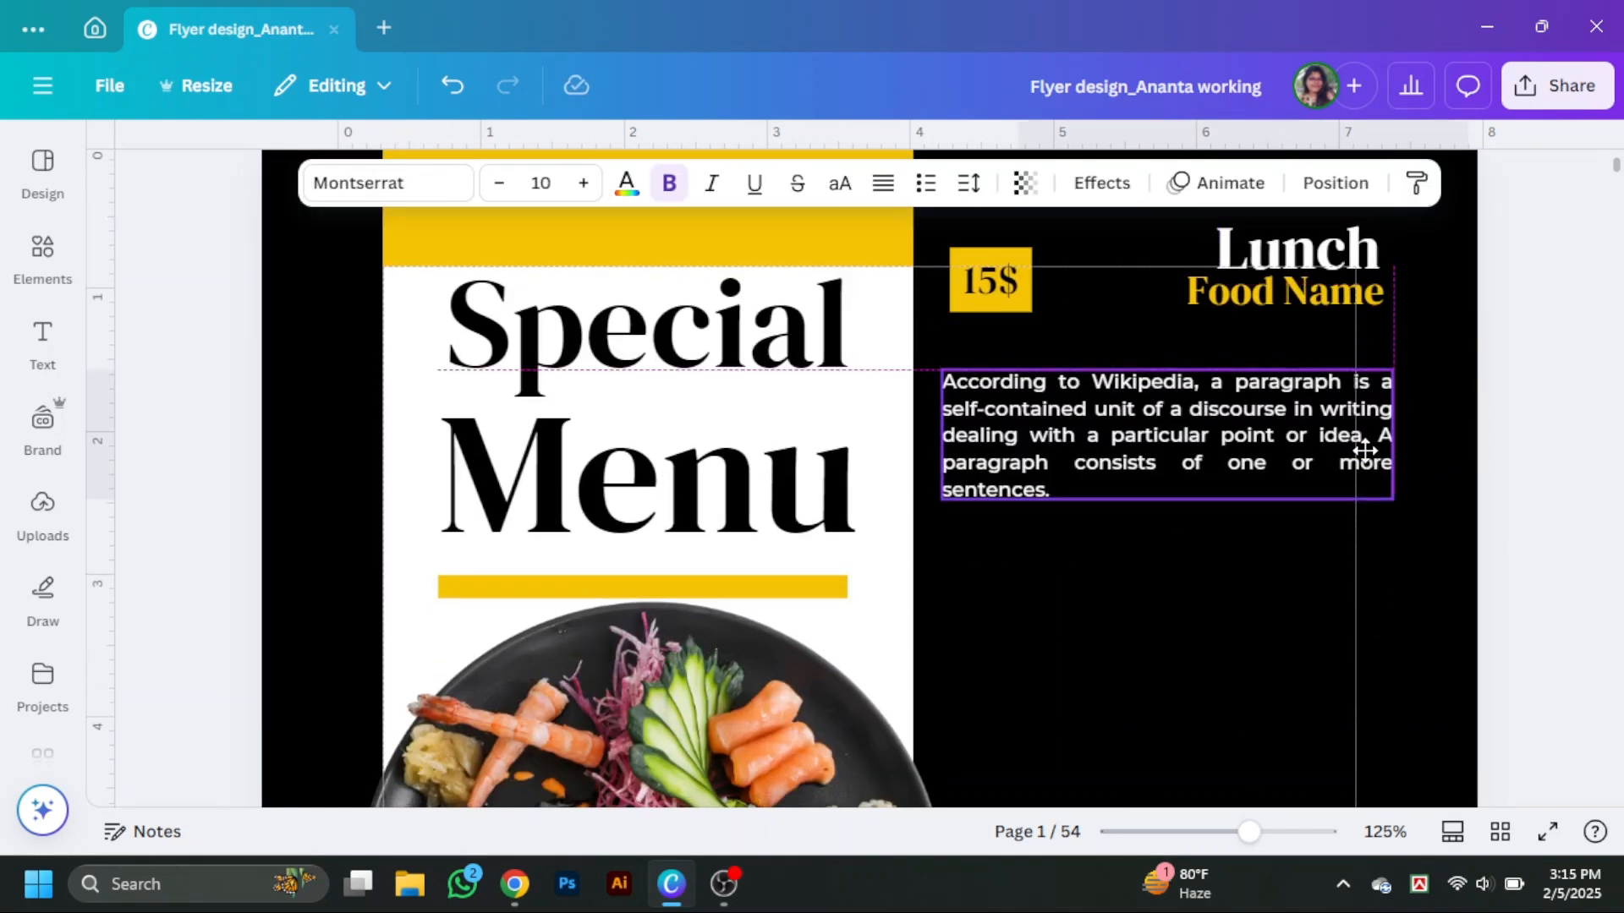
pyautogui.moveTo(942, 434); pyautogui.dragTo(1049, 489)
pyautogui.press('BackSpace')
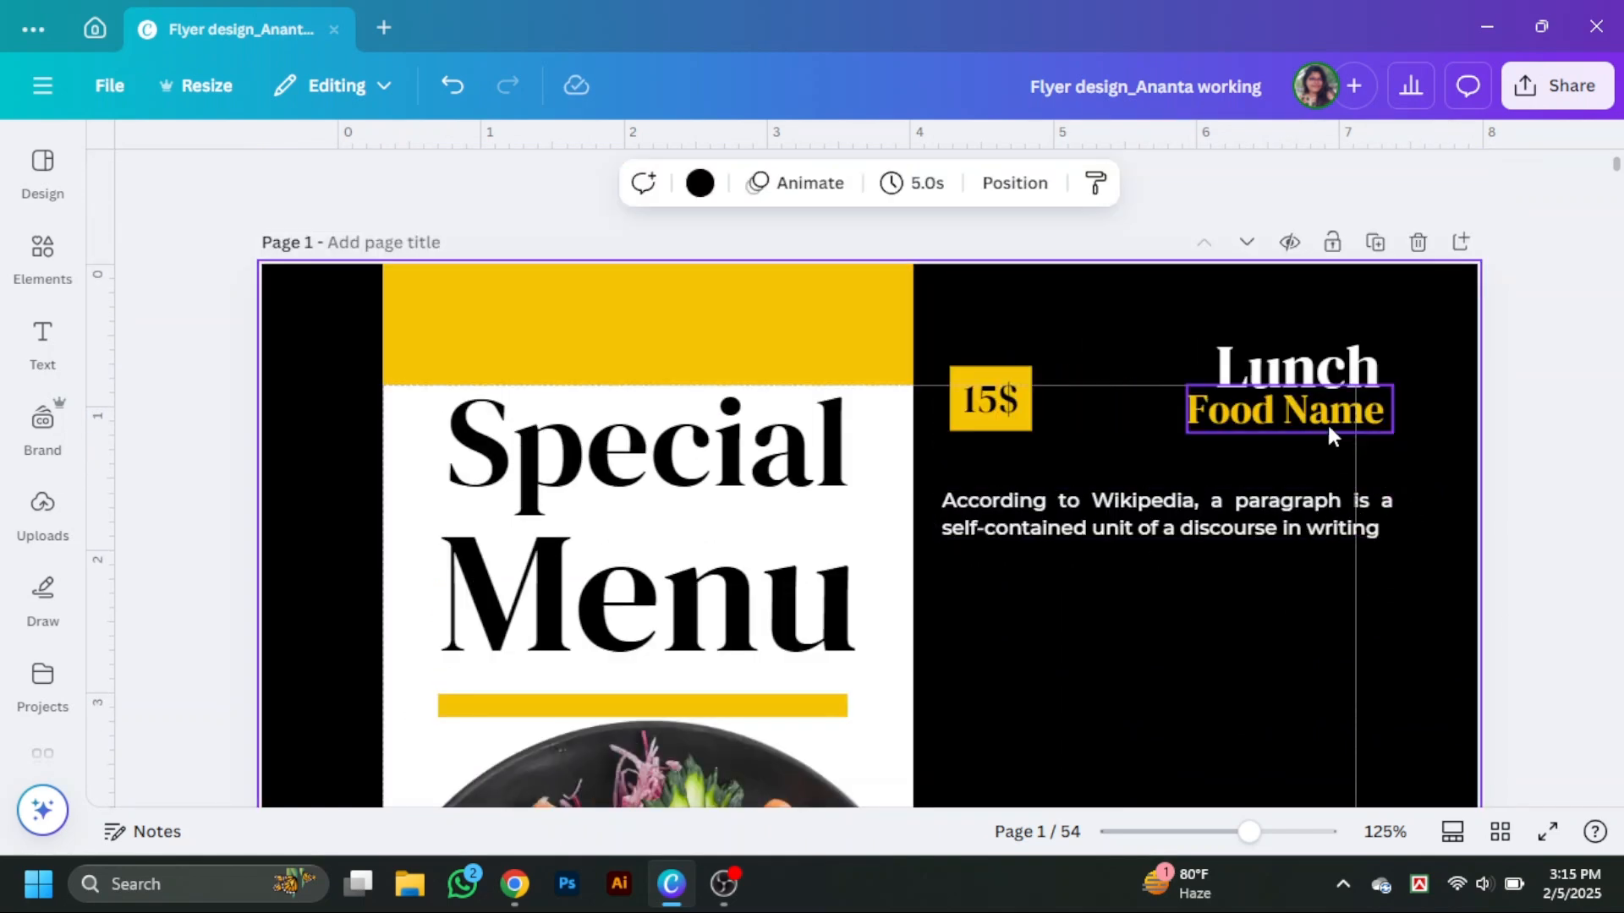
# Move the Food Name line down level with the price box and group the item elements.
pyautogui.moveTo(1329, 430); pyautogui.dragTo(1329, 474)
pyautogui.moveTo(1065, 461); pyautogui.dragTo(1003, 463)
pyautogui.hotkey('ctrl', 'g')
# Duplicate the yellow bar under Menu and place the copy beneath the Lunch heading.
pyautogui.click(786, 752)
pyautogui.moveTo(647, 664); pyautogui.dragTo(1174, 415)
pyautogui.click(647, 705)
pyautogui.click(1214, 602)
pyautogui.moveTo(1249, 832); pyautogui.dragTo(1297, 840)
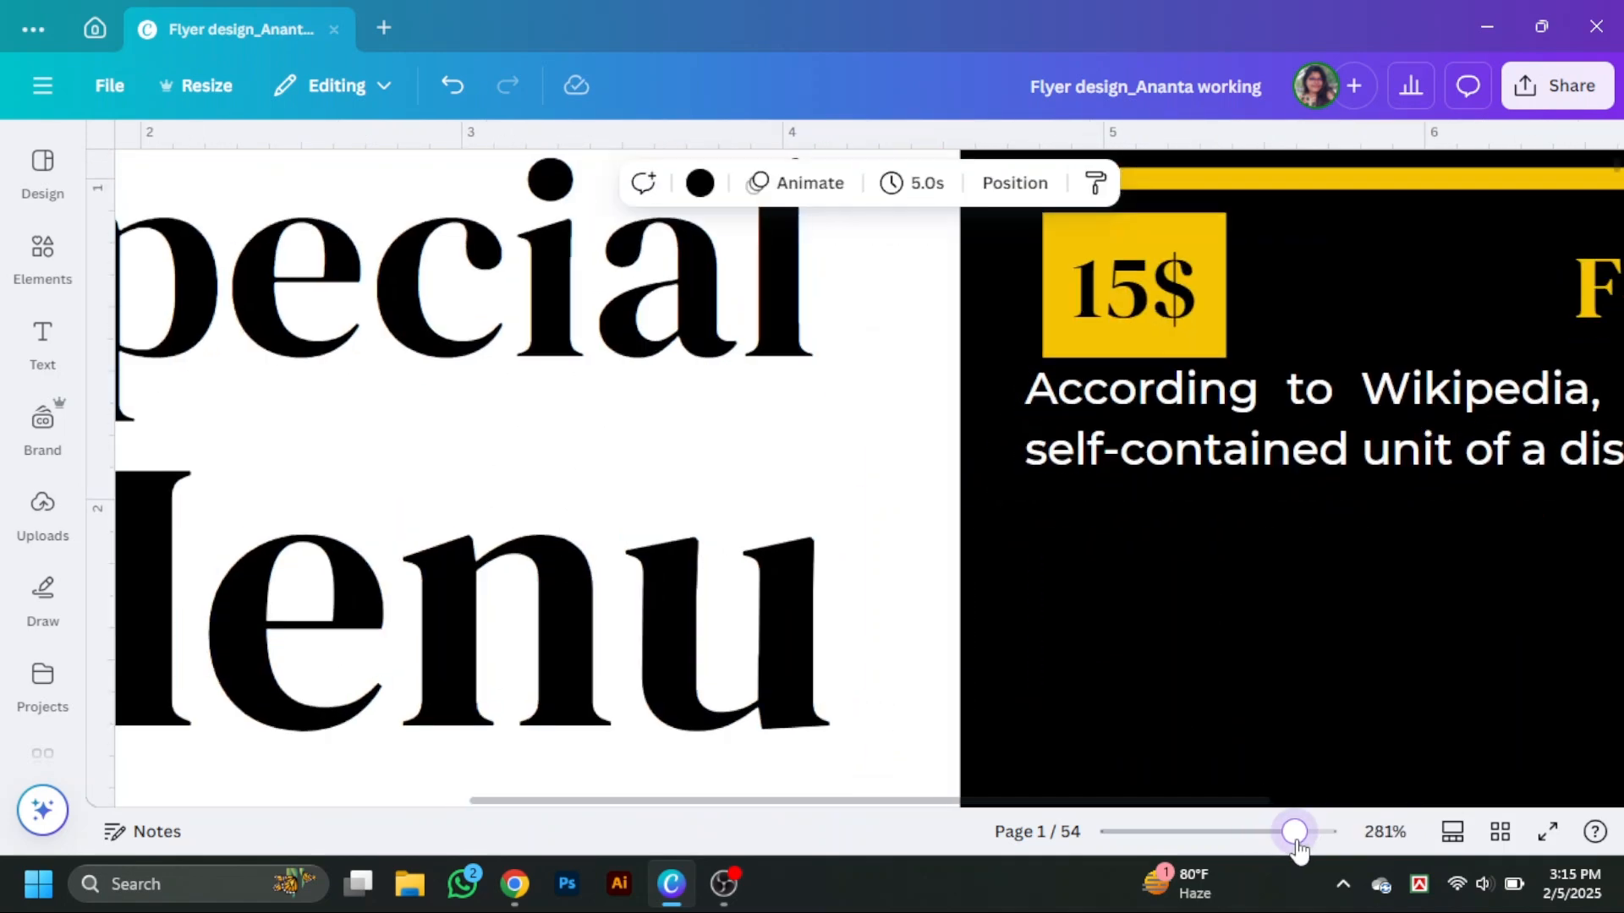
# Extend the new bar's left end and nudge the price box slightly left.
pyautogui.scroll(2, 1341, 689)
pyautogui.click(1154, 399)
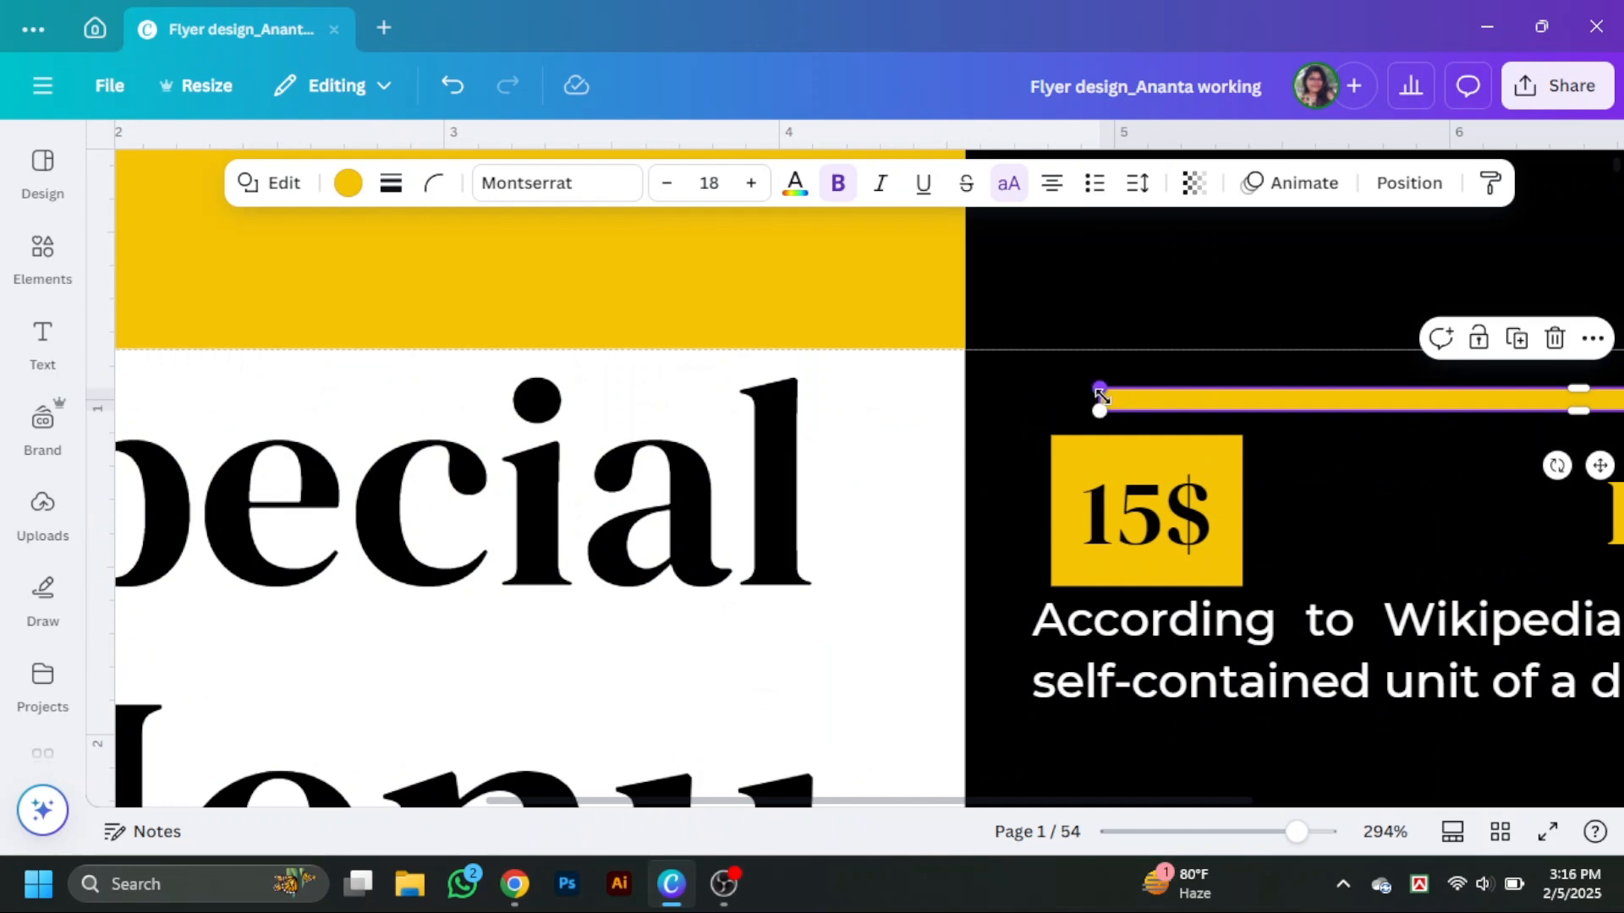
pyautogui.moveTo(1089, 404); pyautogui.dragTo(1032, 408)
pyautogui.moveTo(1182, 505); pyautogui.dragTo(1164, 504)
pyautogui.scroll(-5, 867, 633)
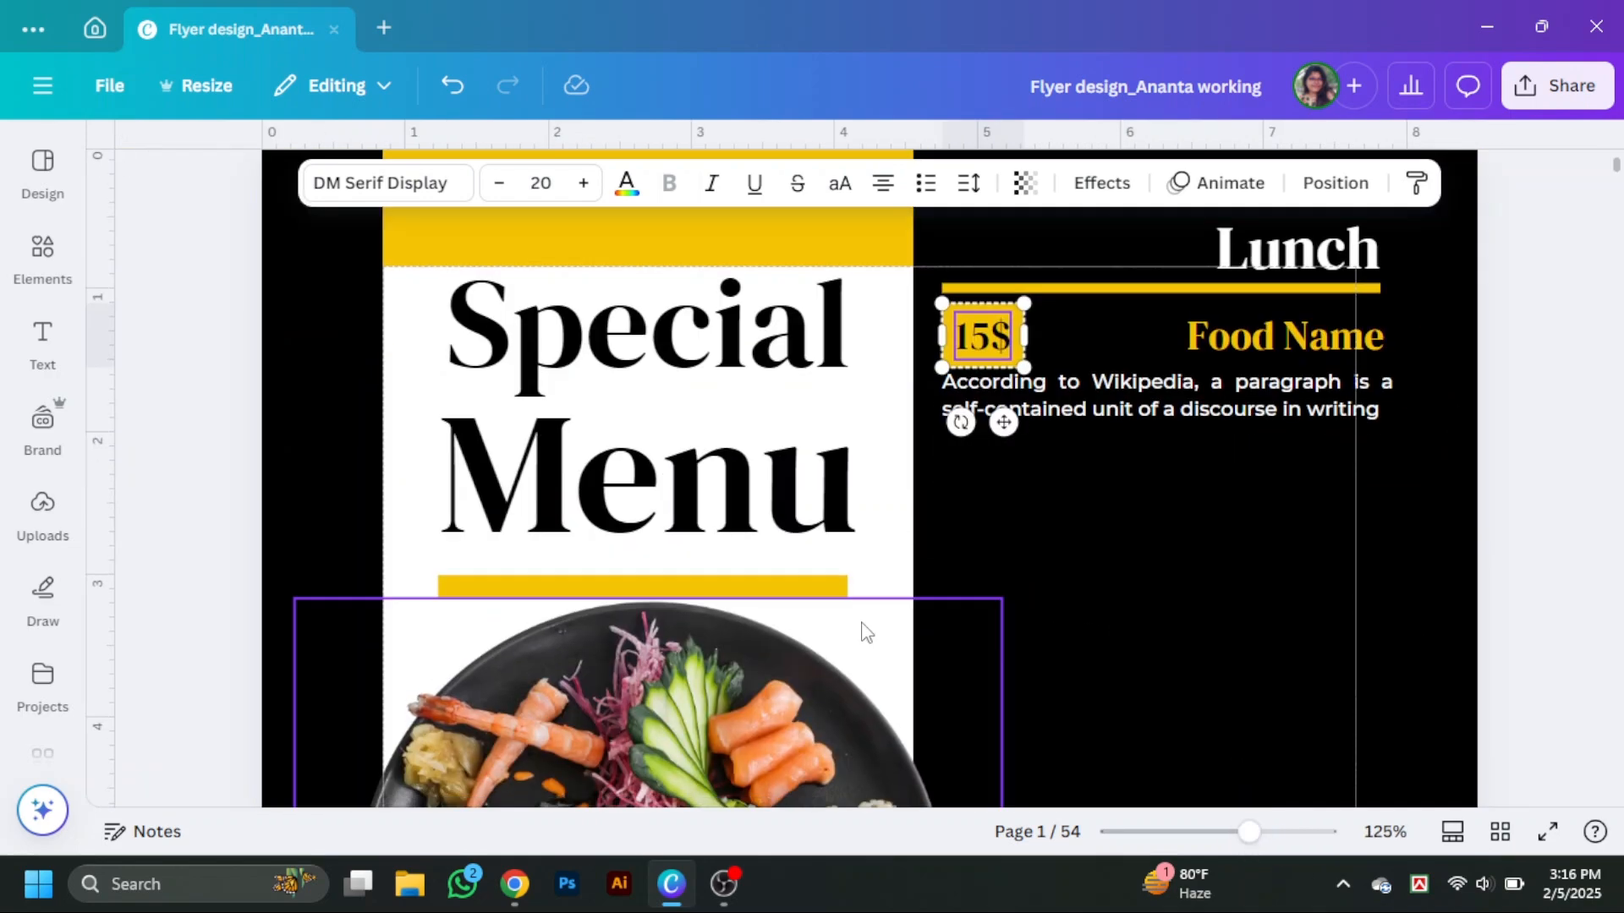
# Change the Prawn -Shushi dish name colour to black.
pyautogui.click(797, 586)
pyautogui.scroll(-5, 643, 583)
pyautogui.click(652, 519)
pyautogui.click(626, 182)
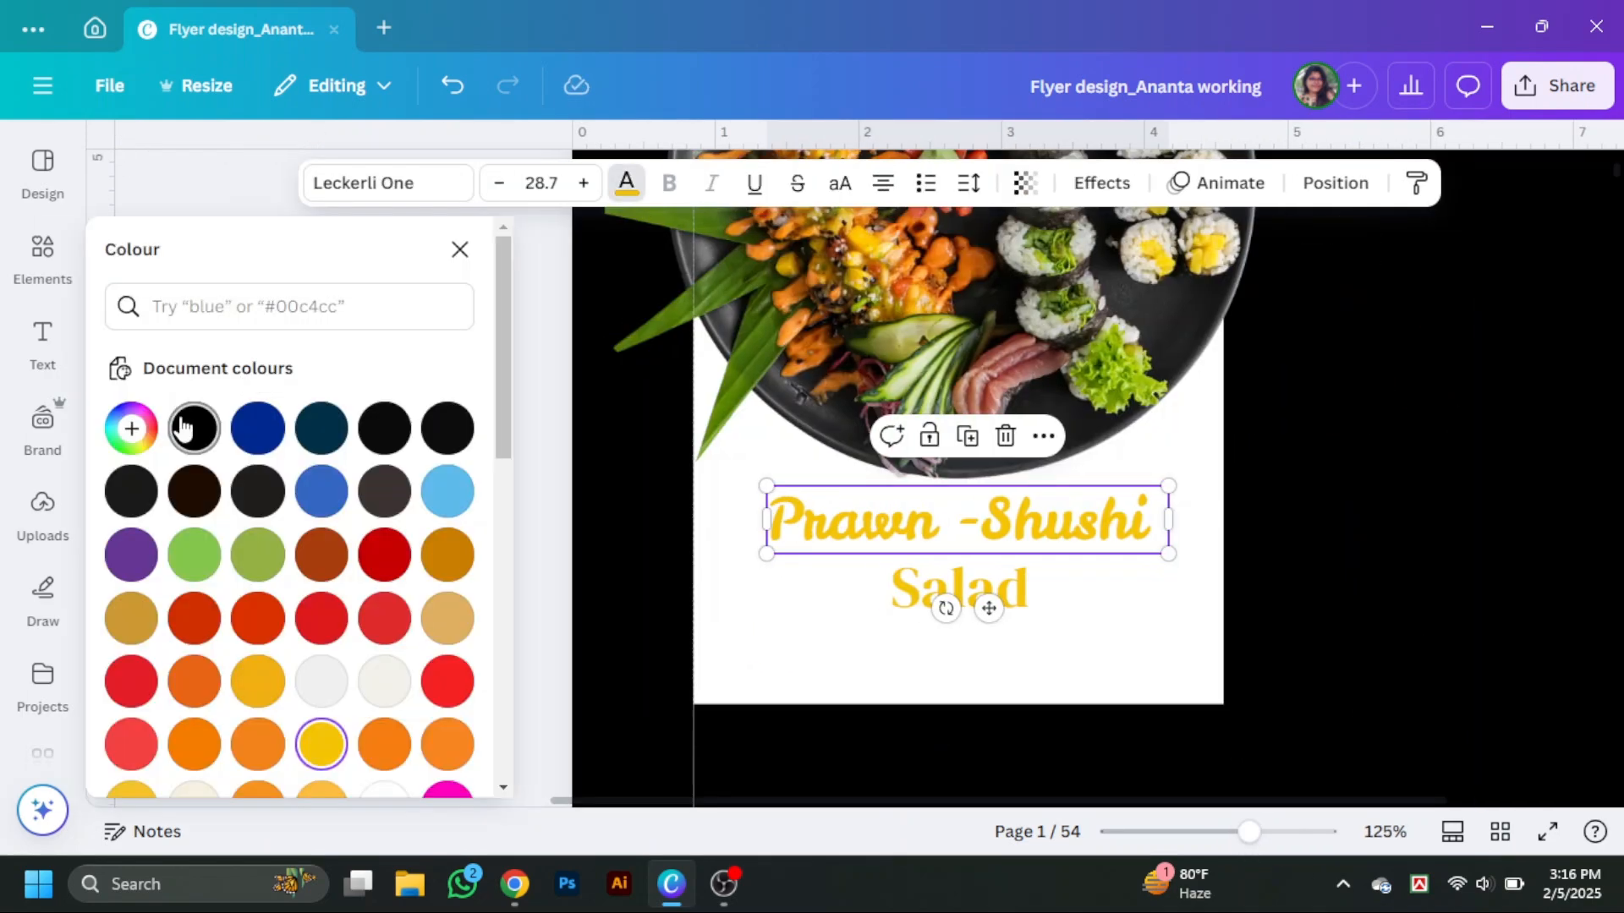
pyautogui.click(184, 426)
pyautogui.click(959, 589)
pyautogui.click(1416, 548)
# Duplicate the price, food name and description group twice and stack the three menu items down the Lunch column.
pyautogui.scroll(10, 1395, 541)
pyautogui.click(1378, 522)
pyautogui.moveTo(1393, 538); pyautogui.dragTo(1382, 529)
pyautogui.scroll(-3, 1363, 339)
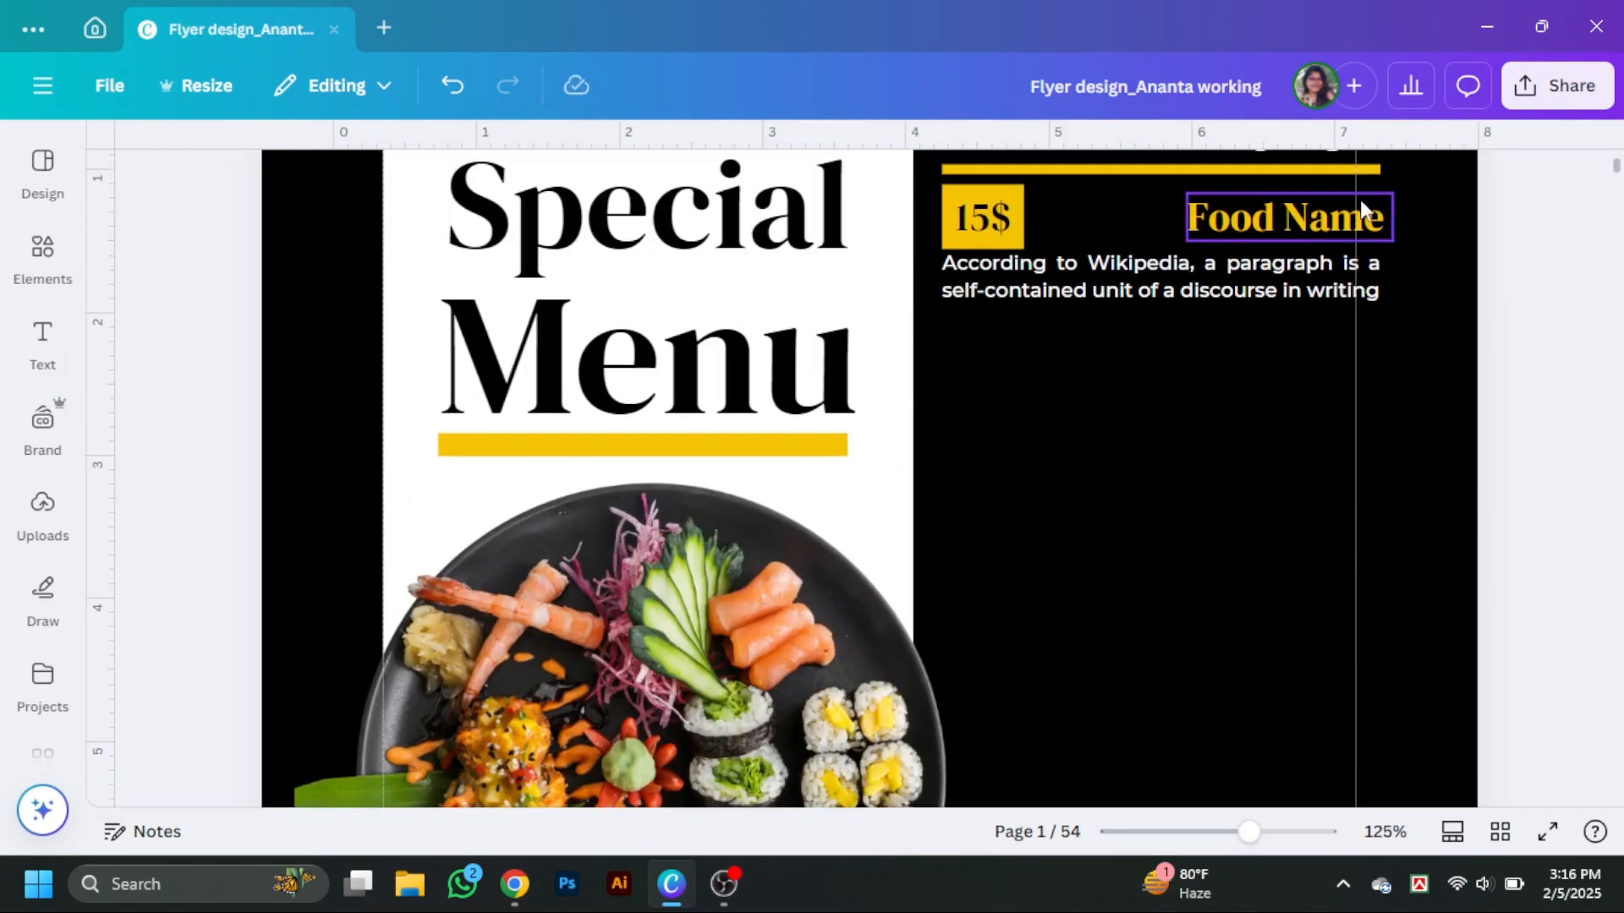
pyautogui.click(1364, 209)
pyautogui.hotkey('ctrl', 'd')
pyautogui.hotkey('ctrl', 'd')
pyautogui.scroll(-3, 1234, 404)
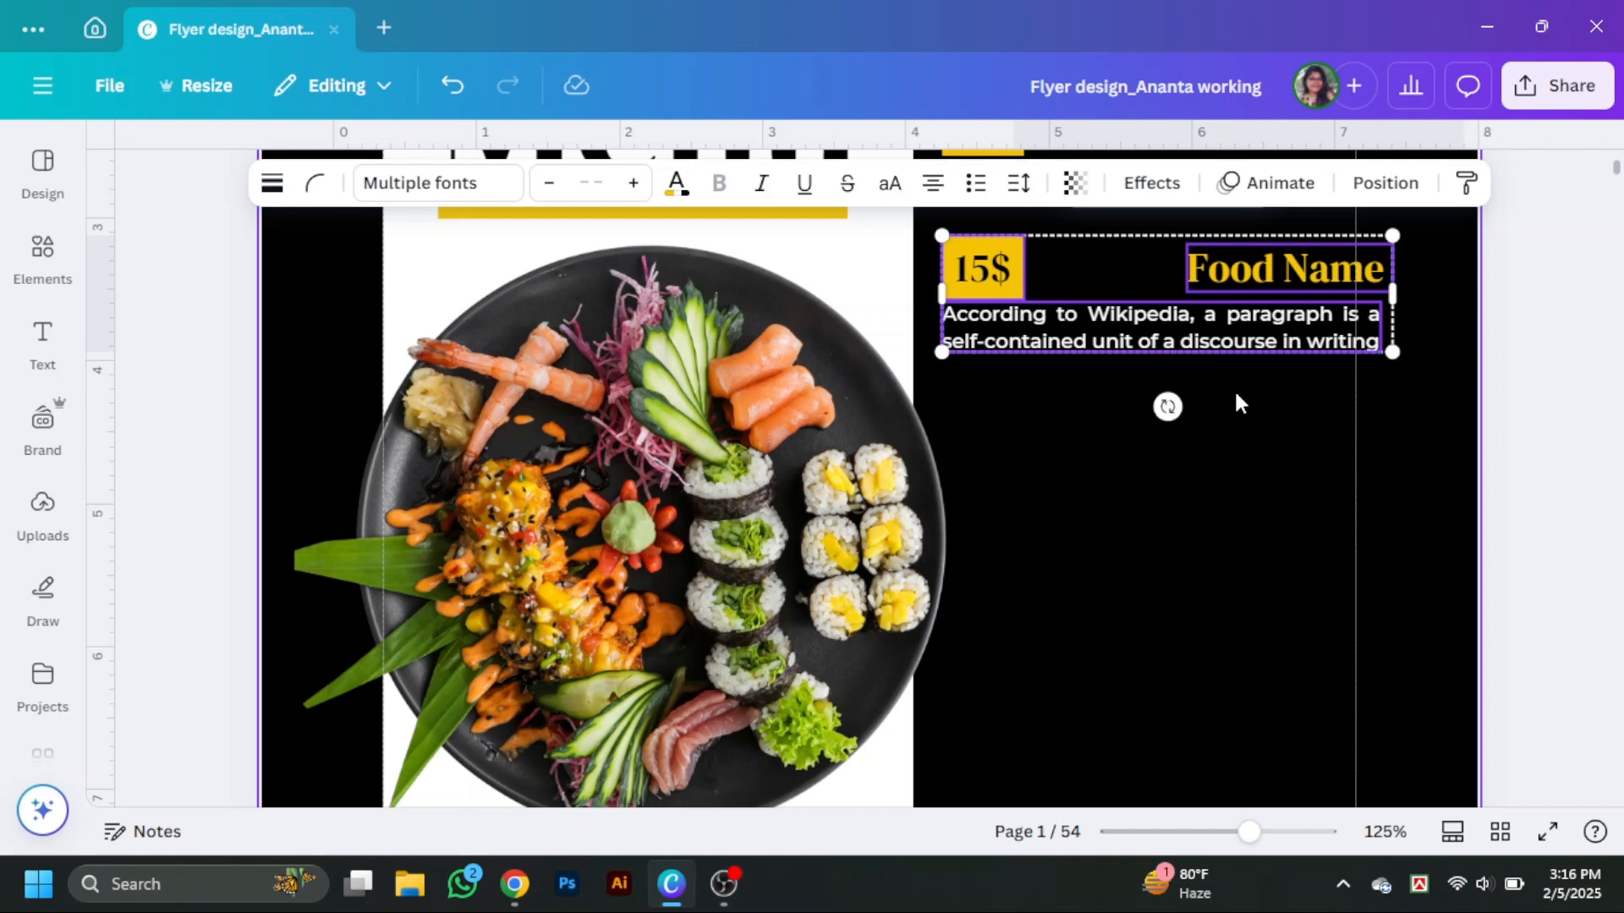
pyautogui.click(1333, 420)
pyautogui.click(1328, 272)
pyautogui.click(1499, 318)
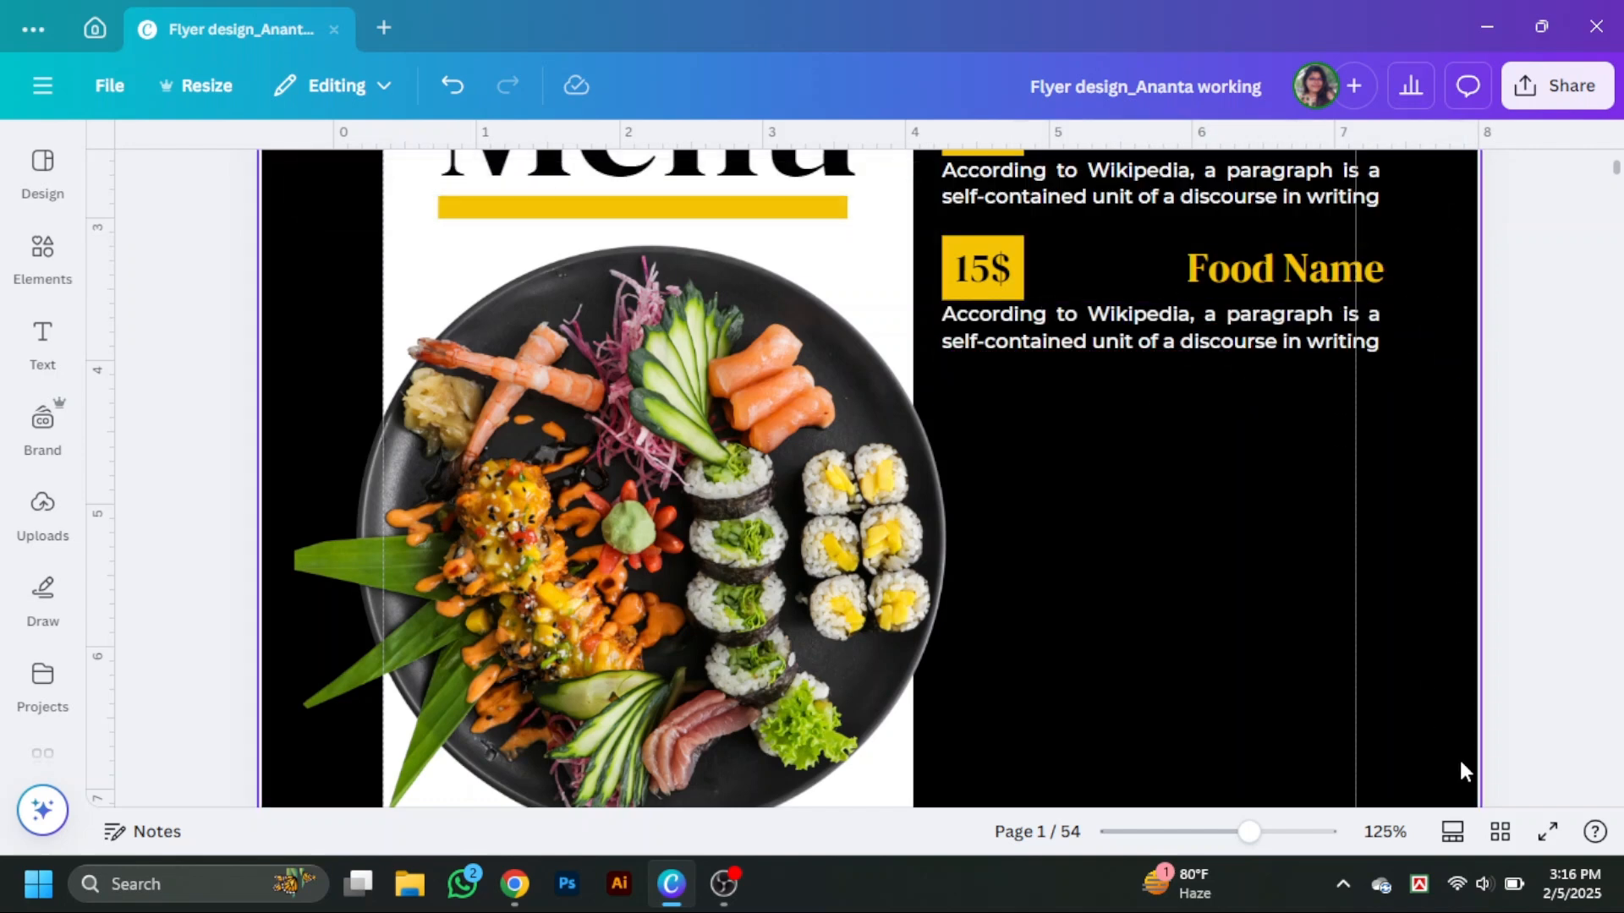
pyautogui.click(1548, 833)
pyautogui.press('Escape')
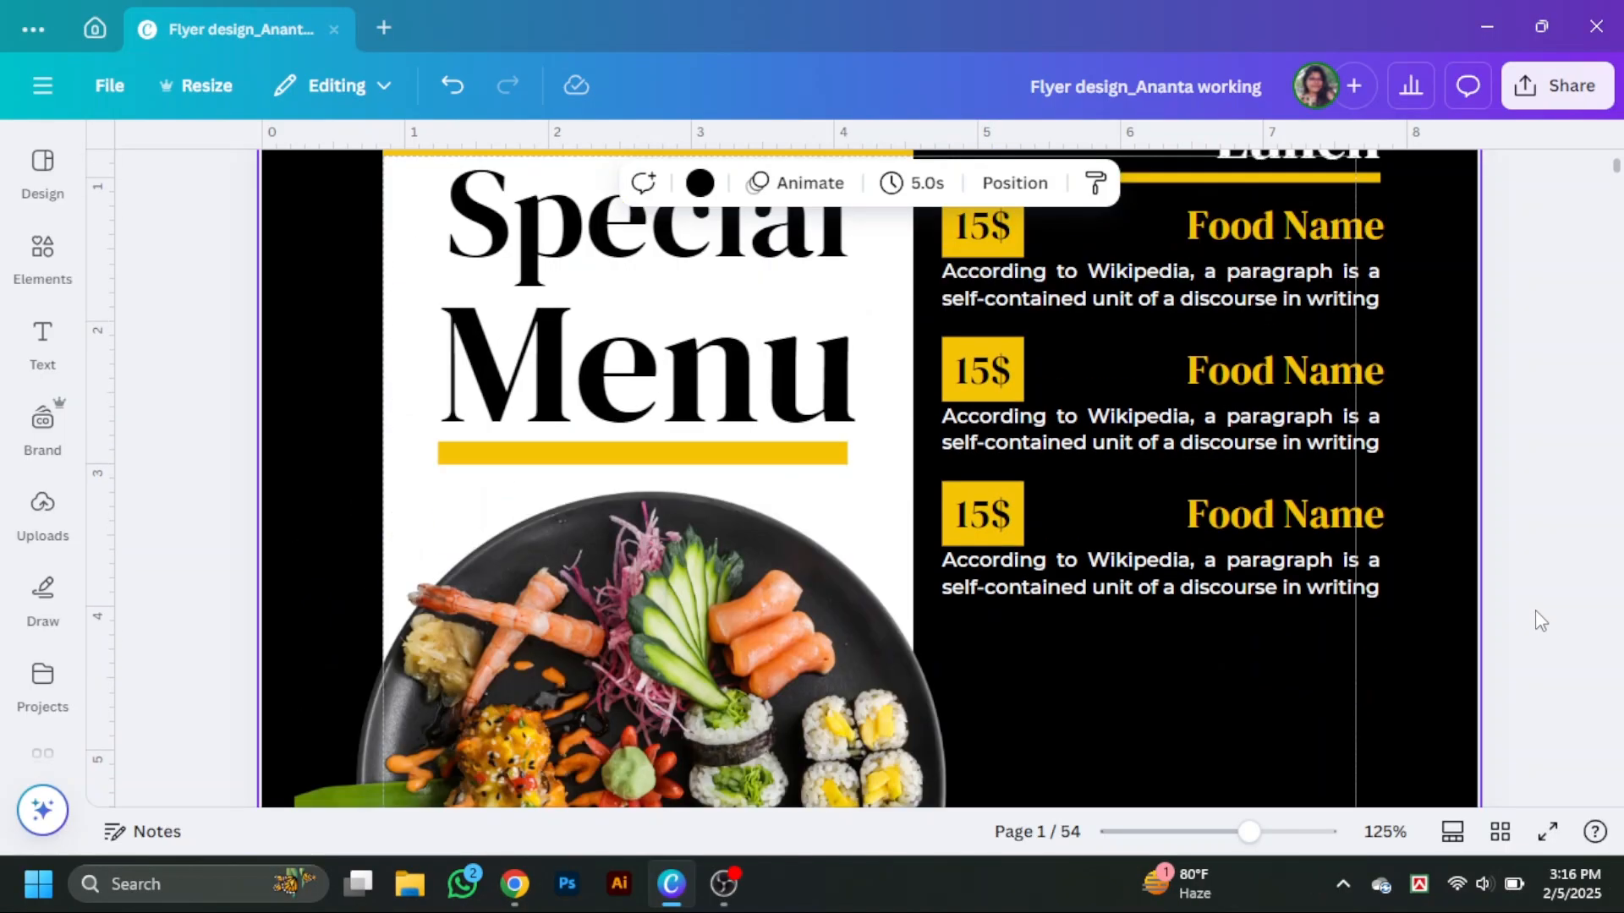
# Search the elements library for a rectangle shape.
pyautogui.click(42, 254)
pyautogui.click(254, 162)
pyautogui.write('rec tshape')
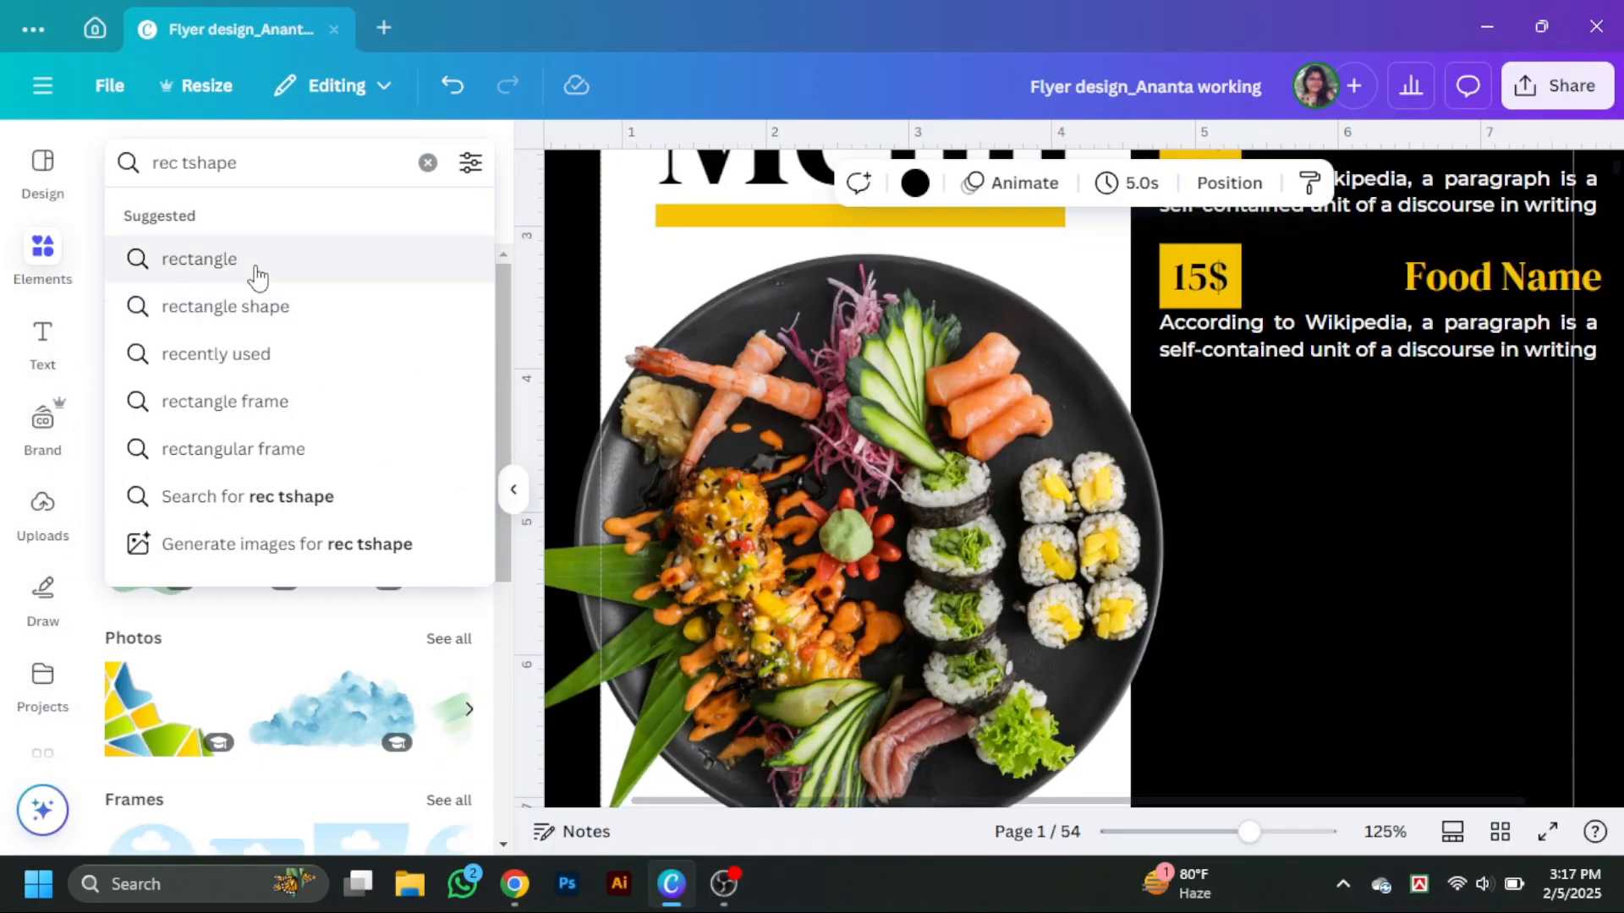
pyautogui.click(247, 306)
pyautogui.click(193, 225)
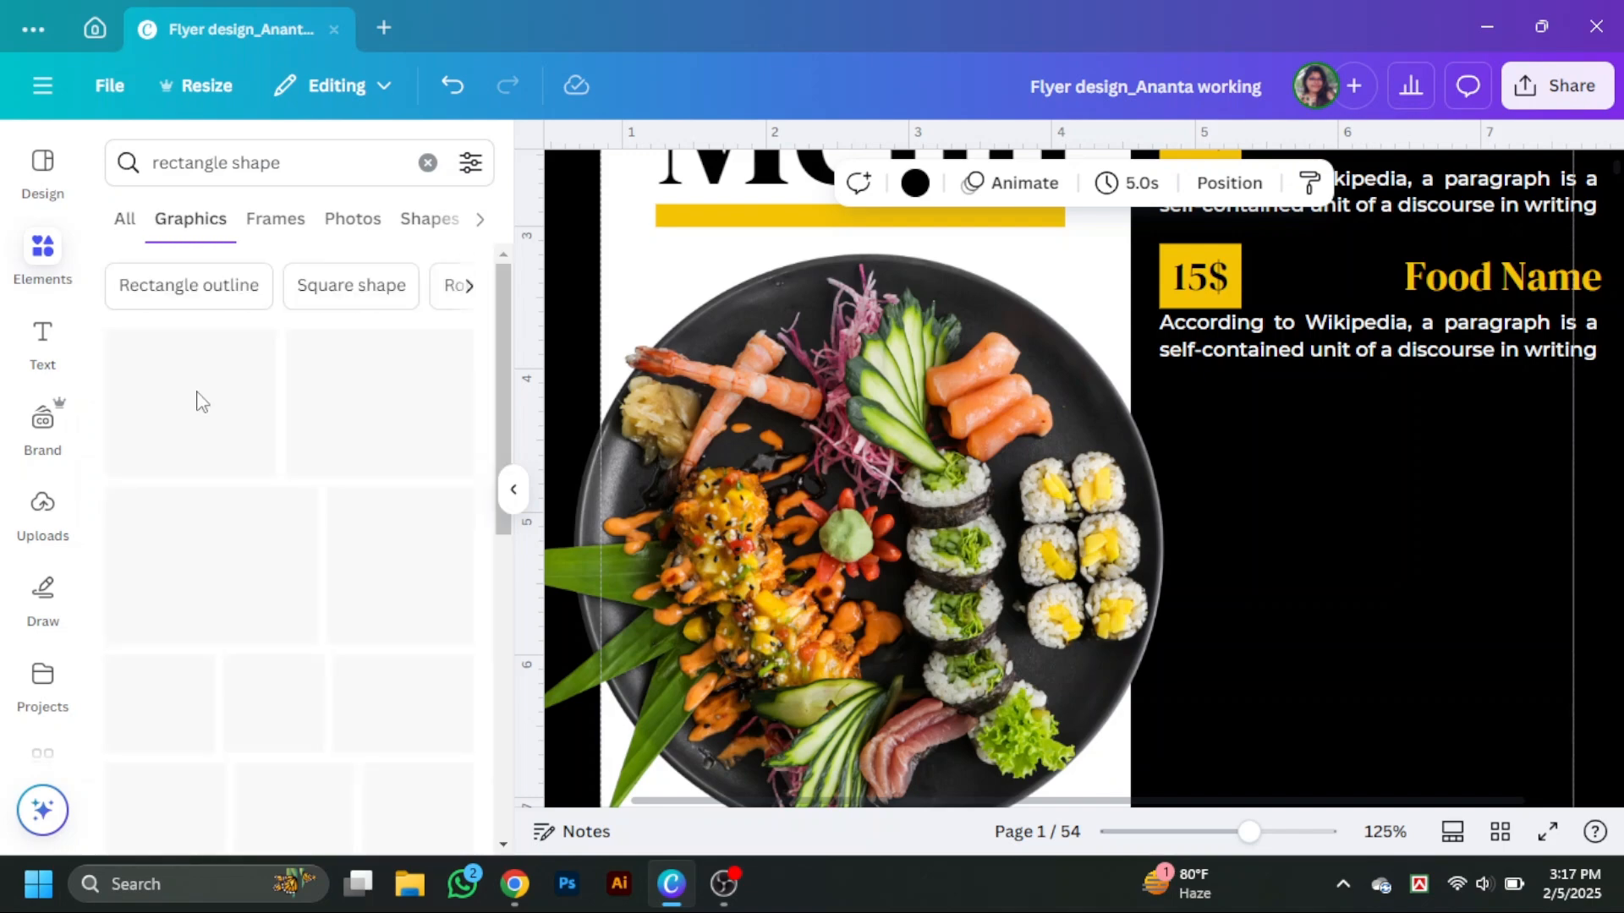
pyautogui.click(513, 489)
# Duplicate the top yellow block and resize it to fill the lower right area below the Lunch items.
pyautogui.scroll(3, 1153, 496)
pyautogui.moveTo(856, 233); pyautogui.dragTo(1384, 481)
pyautogui.scroll(-4, 1387, 440)
pyautogui.scroll(2, 1215, 551)
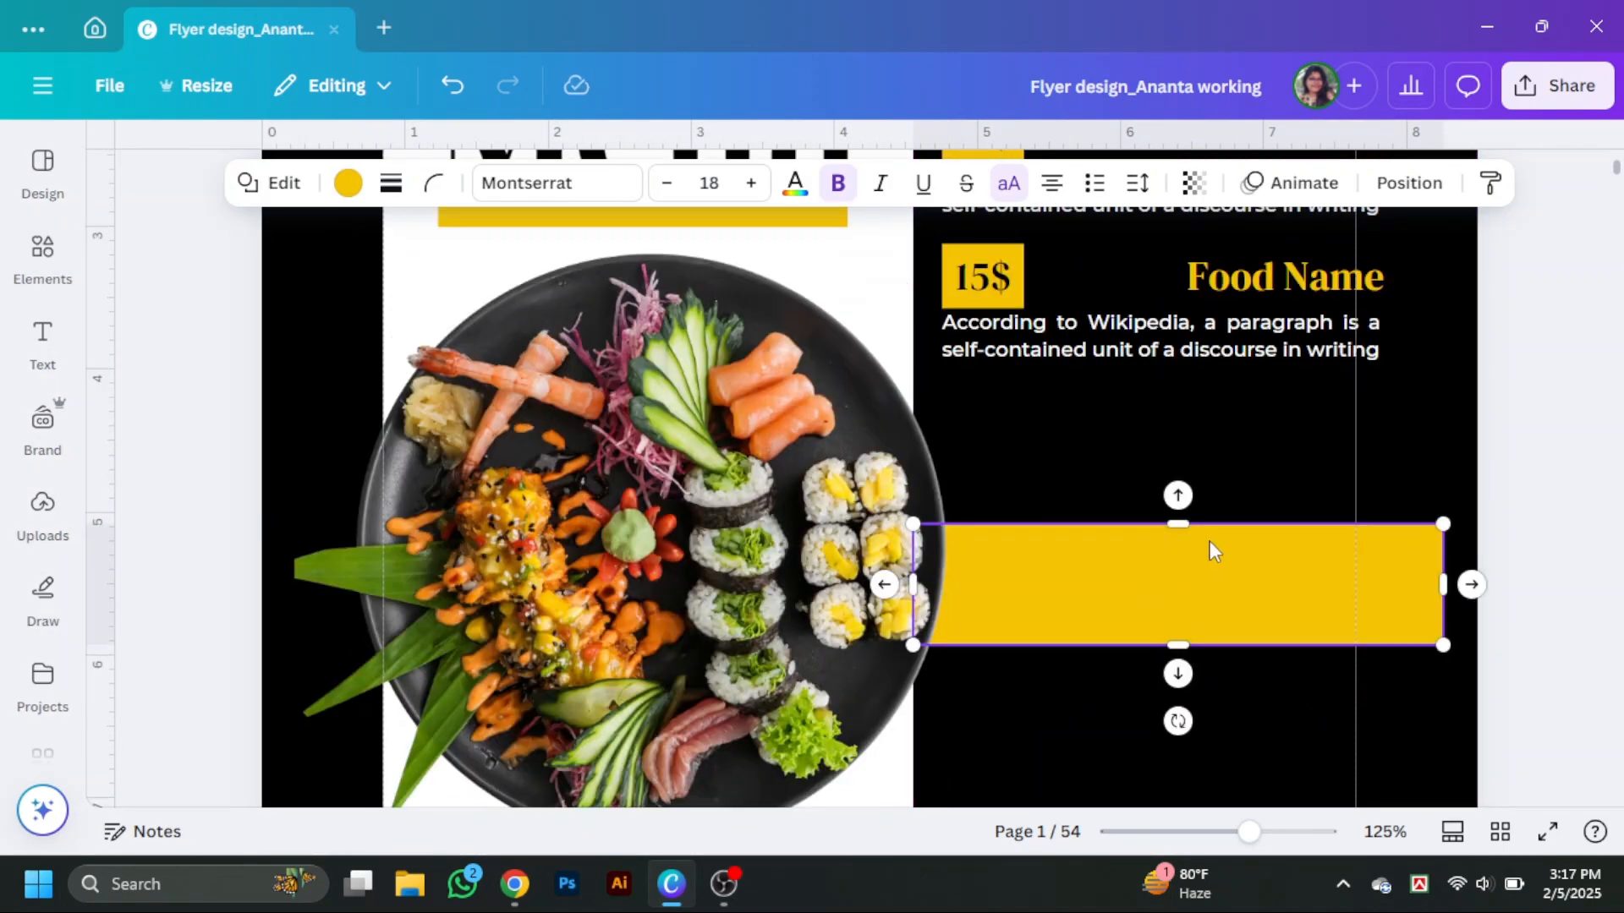
pyautogui.moveTo(1173, 526); pyautogui.dragTo(1177, 388)
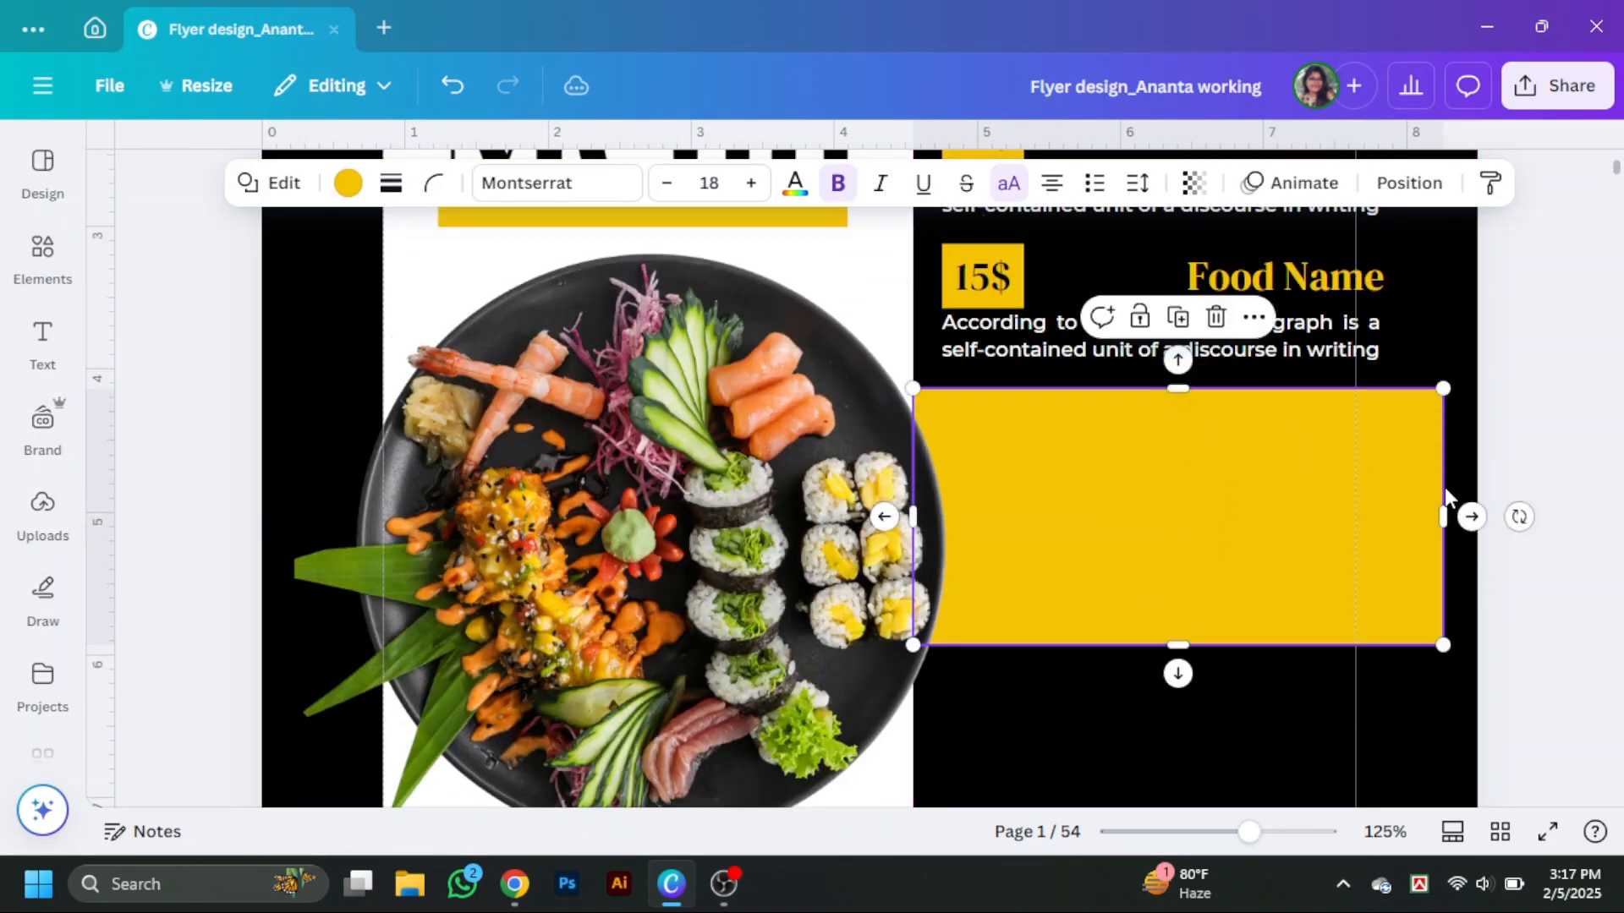
pyautogui.moveTo(1445, 515); pyautogui.dragTo(1479, 517)
pyautogui.scroll(-2, 1345, 702)
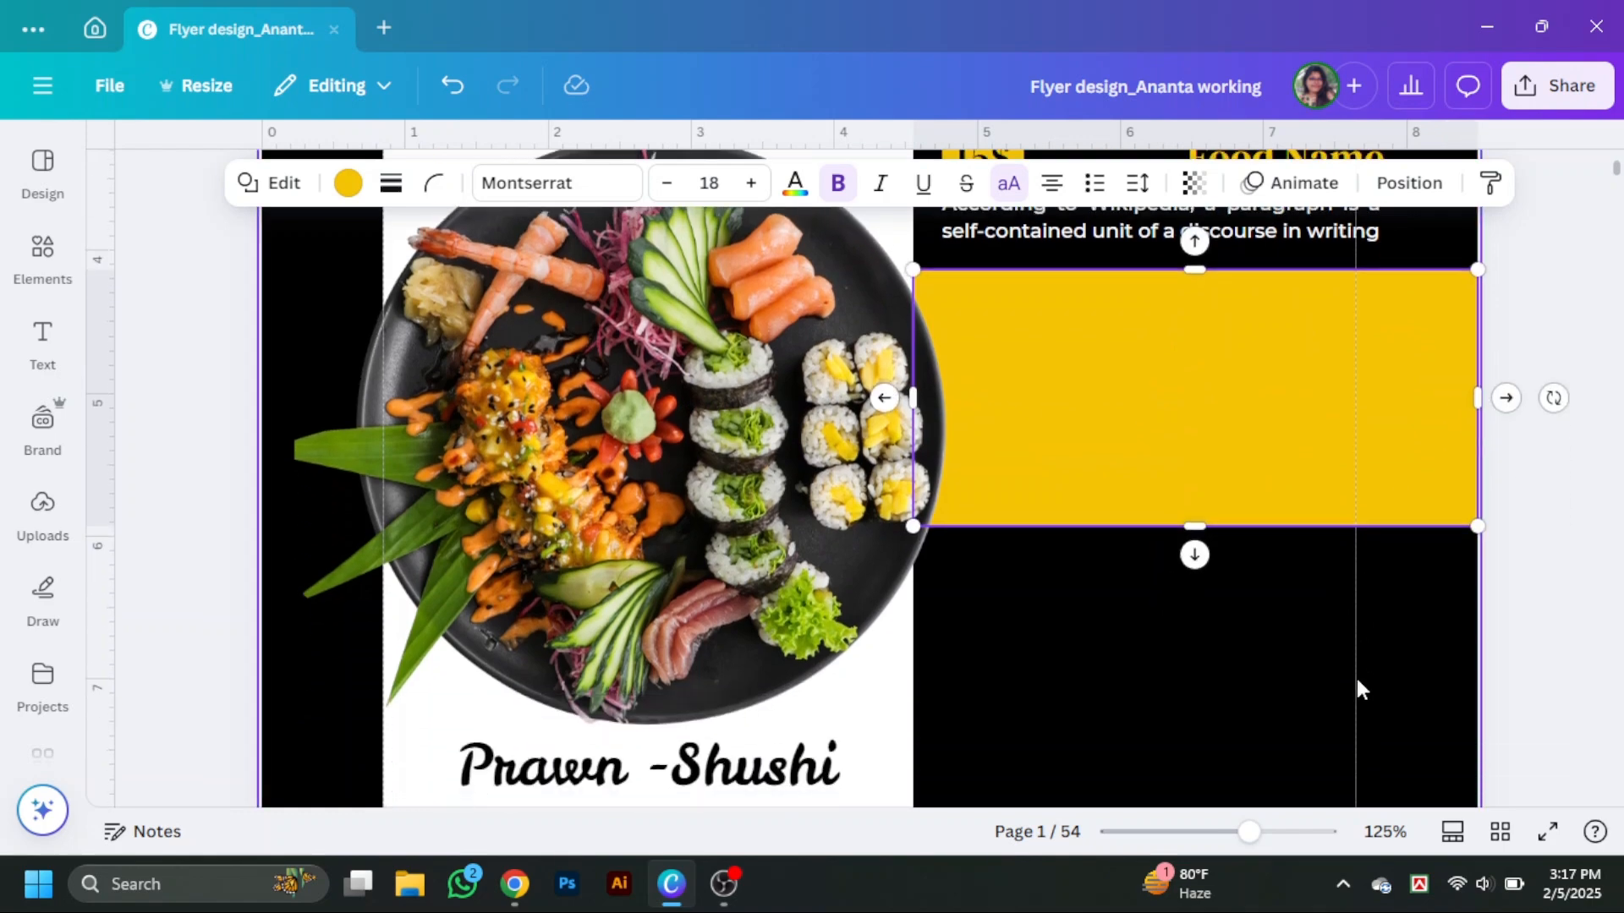
pyautogui.moveTo(1214, 529); pyautogui.dragTo(1196, 685)
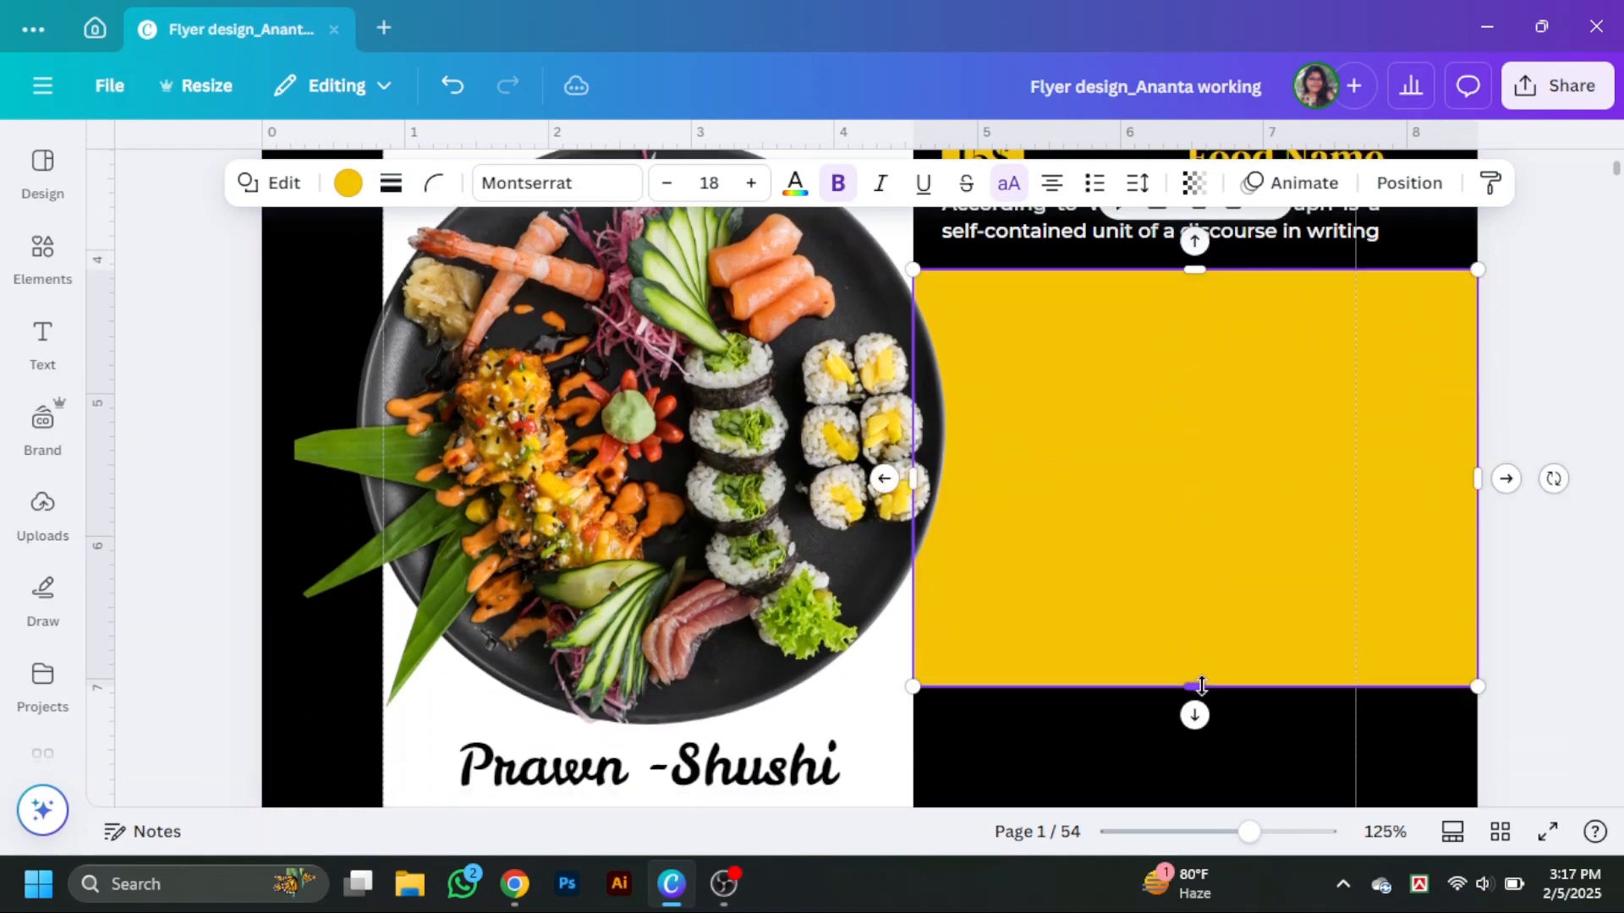
pyautogui.scroll(2, 1446, 751)
pyautogui.click(1526, 753)
pyautogui.scroll(-3, 1526, 753)
pyautogui.scroll(6, 1526, 753)
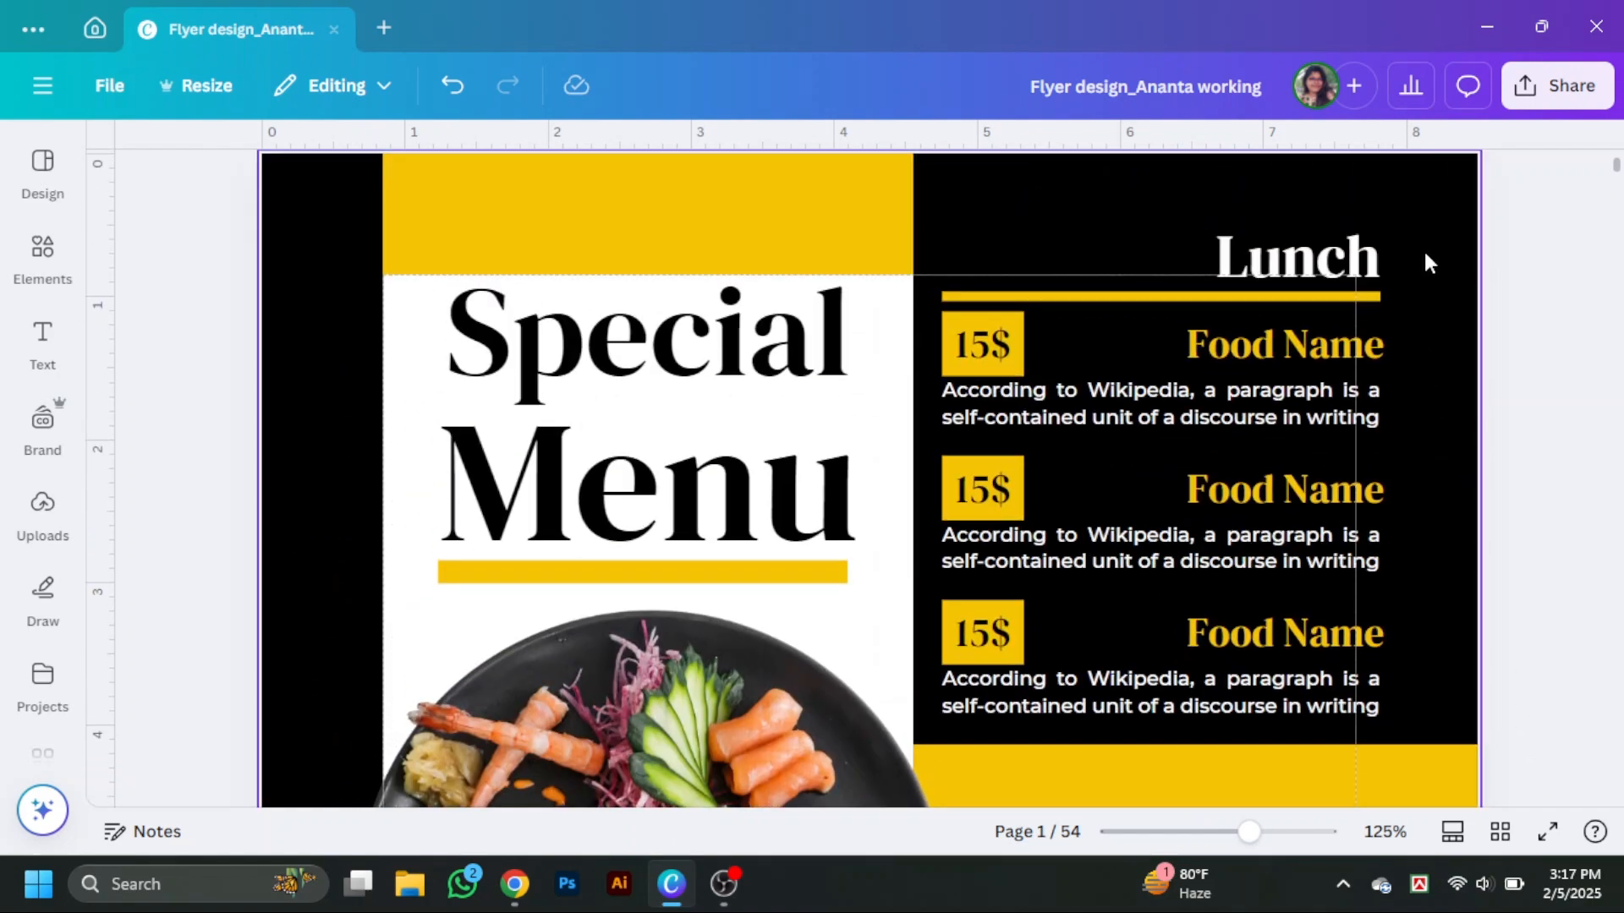
# Shift the Lunch section slightly right and align the three price boxes with the descriptions.
pyautogui.moveTo(1427, 254); pyautogui.dragTo(1341, 694)
pyautogui.click(1388, 183)
pyautogui.click(385, 659)
pyautogui.click(460, 250)
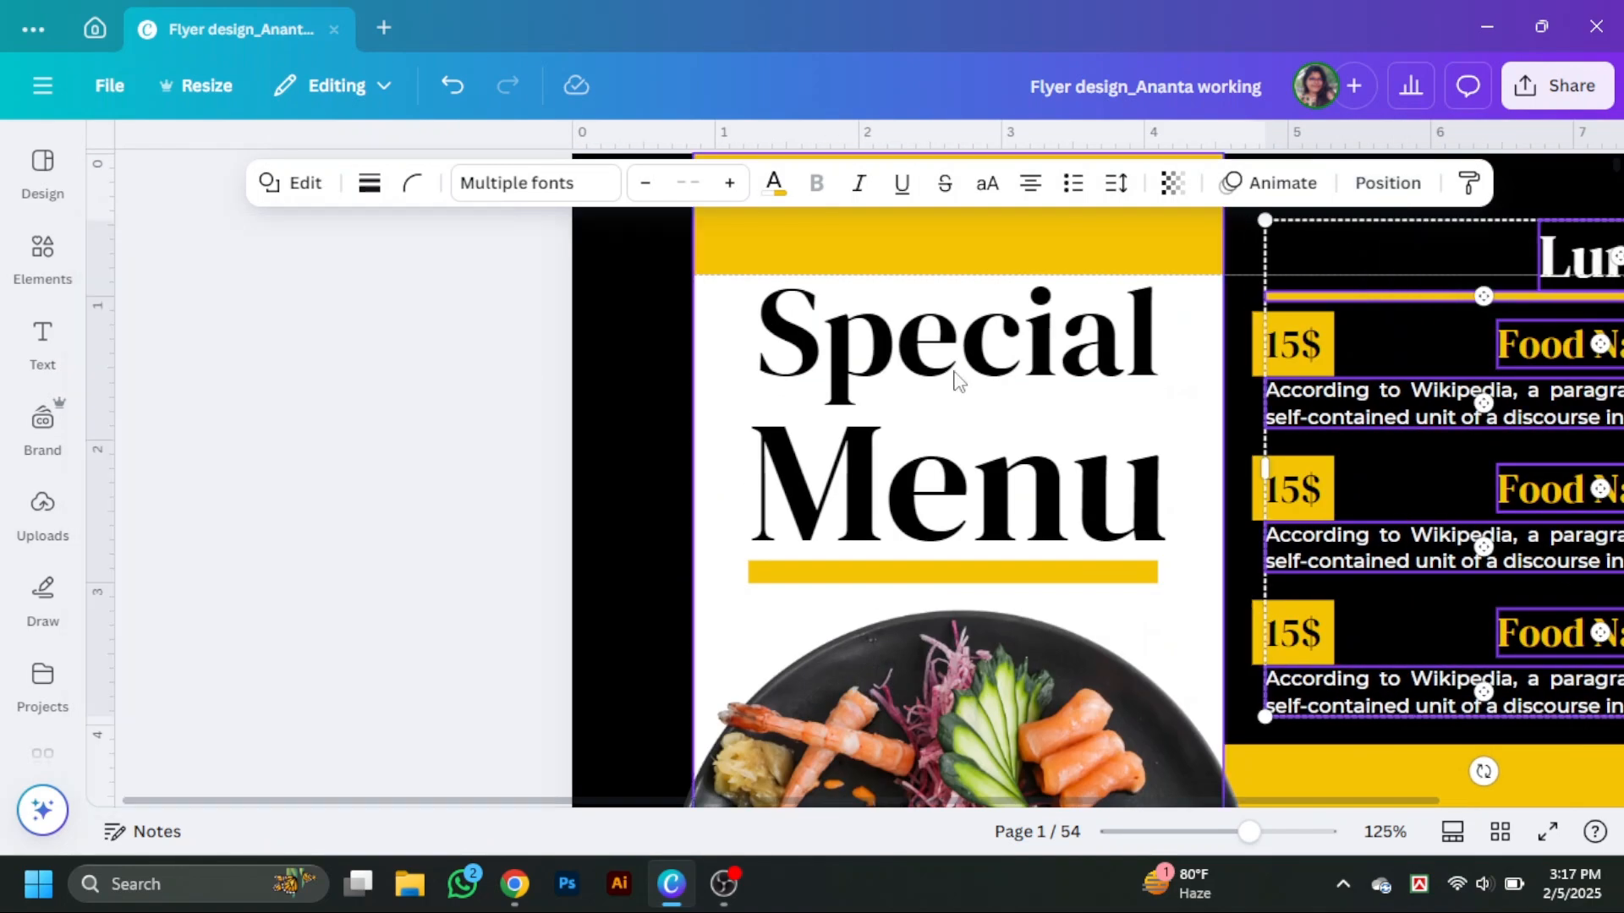
pyautogui.click(1547, 544)
pyautogui.scroll(-1, 1547, 544)
pyautogui.moveTo(1002, 228); pyautogui.dragTo(1020, 230)
pyautogui.moveTo(1008, 378); pyautogui.dragTo(1027, 379)
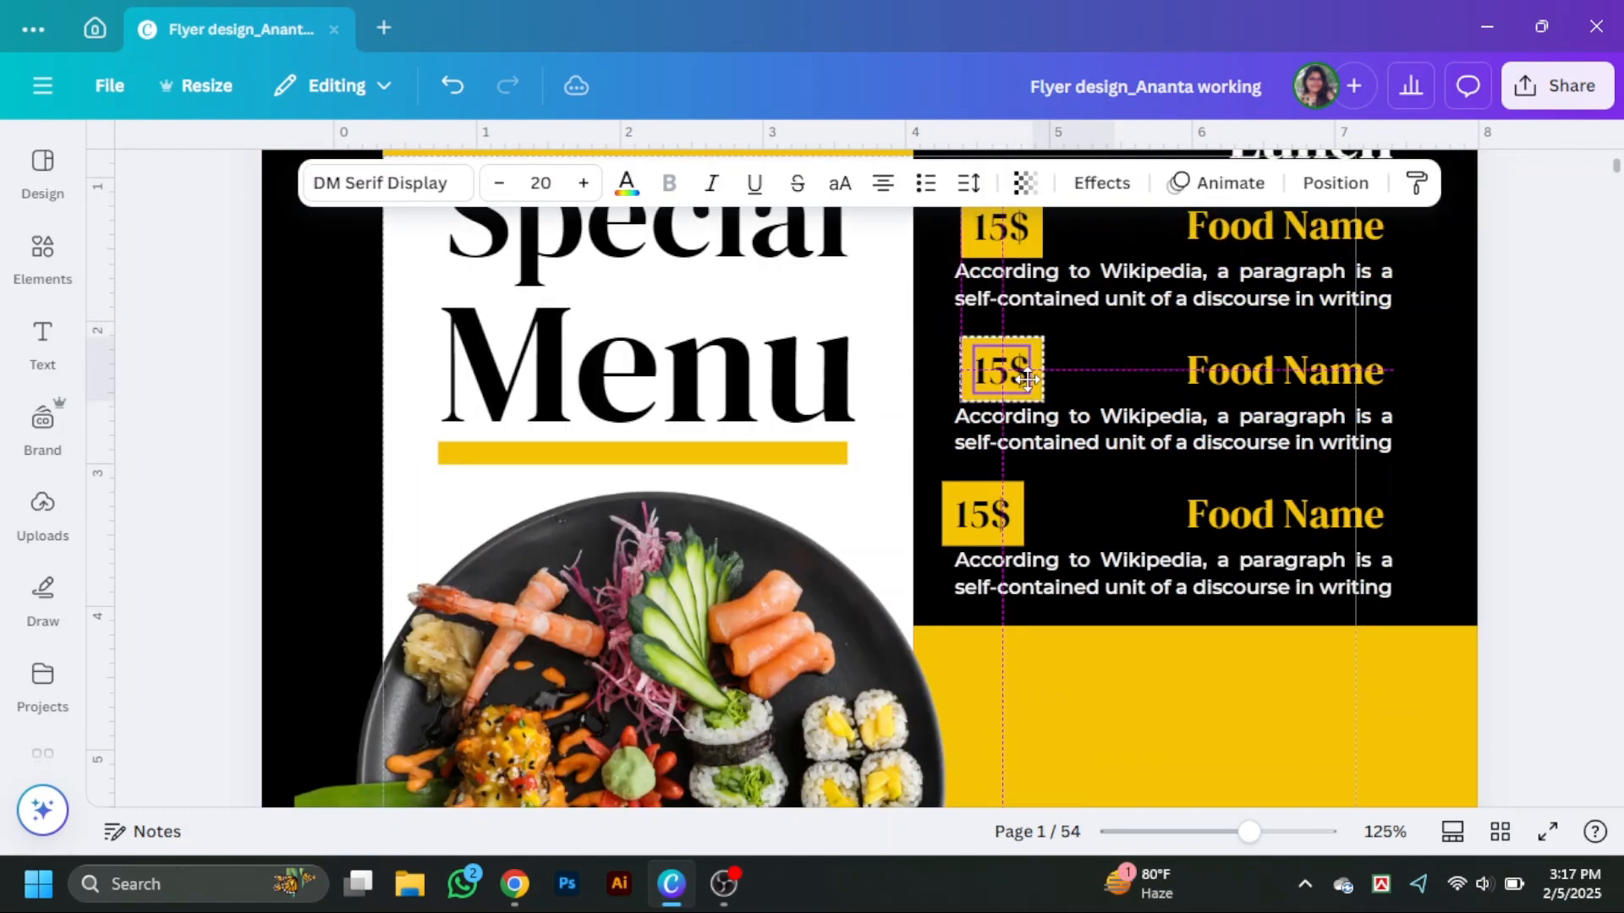
pyautogui.moveTo(1007, 526); pyautogui.dragTo(1025, 527)
# Copy the Lunch heading into the lower yellow block and rename it Drinks.
pyautogui.scroll(-10, 1258, 507)
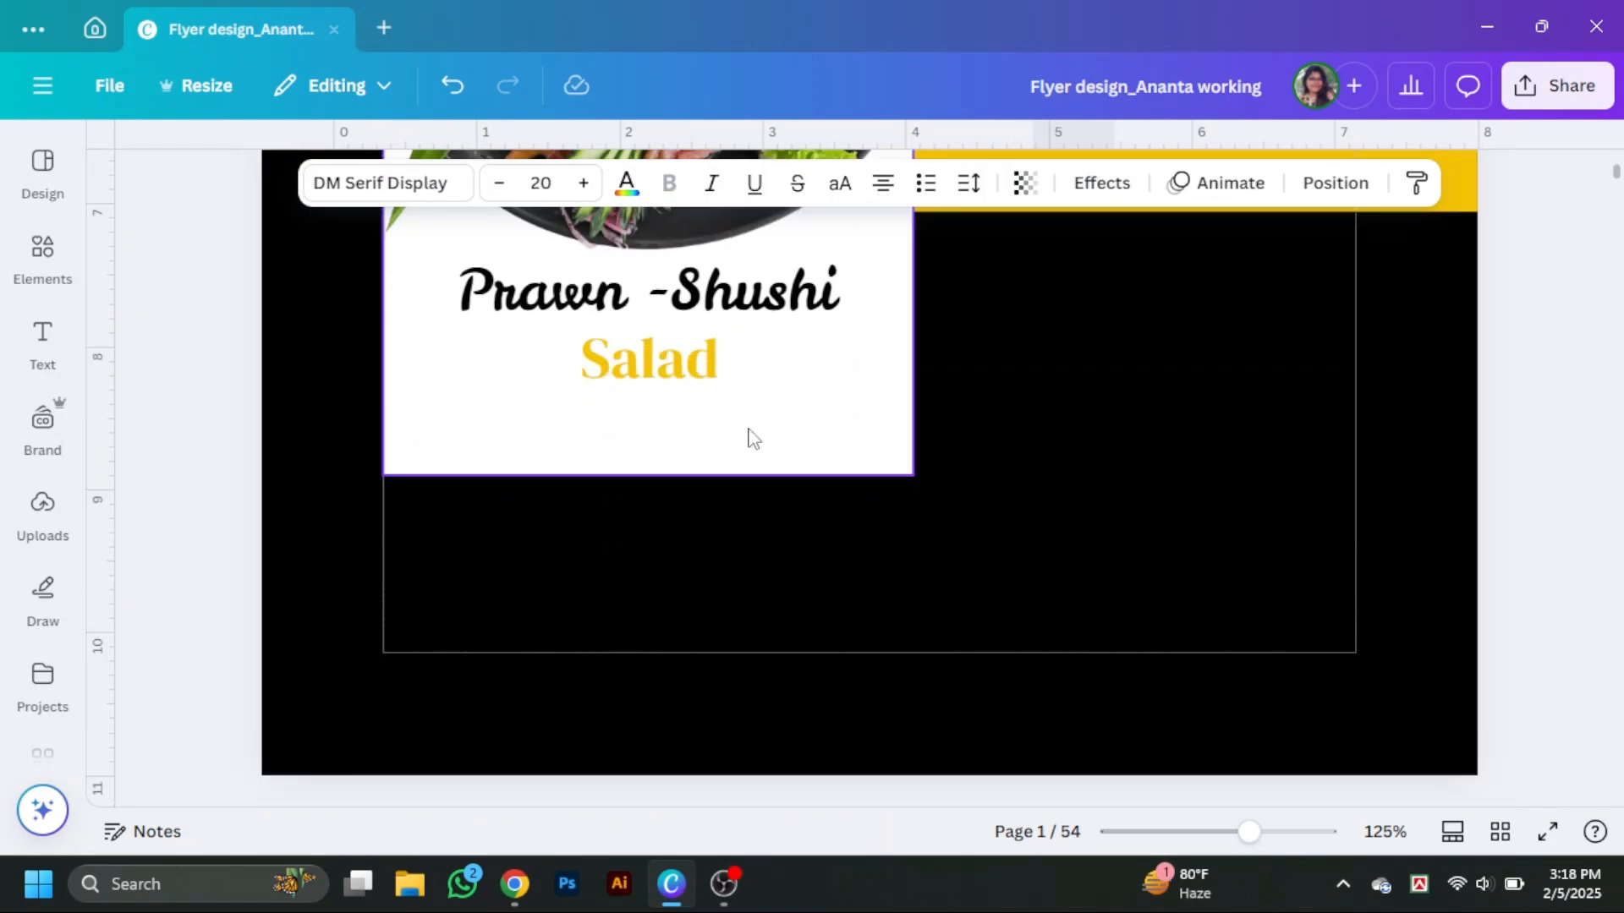
pyautogui.scroll(5, 1442, 573)
pyautogui.click(1443, 572)
pyautogui.scroll(-1, 1468, 584)
pyautogui.scroll(5, 1471, 583)
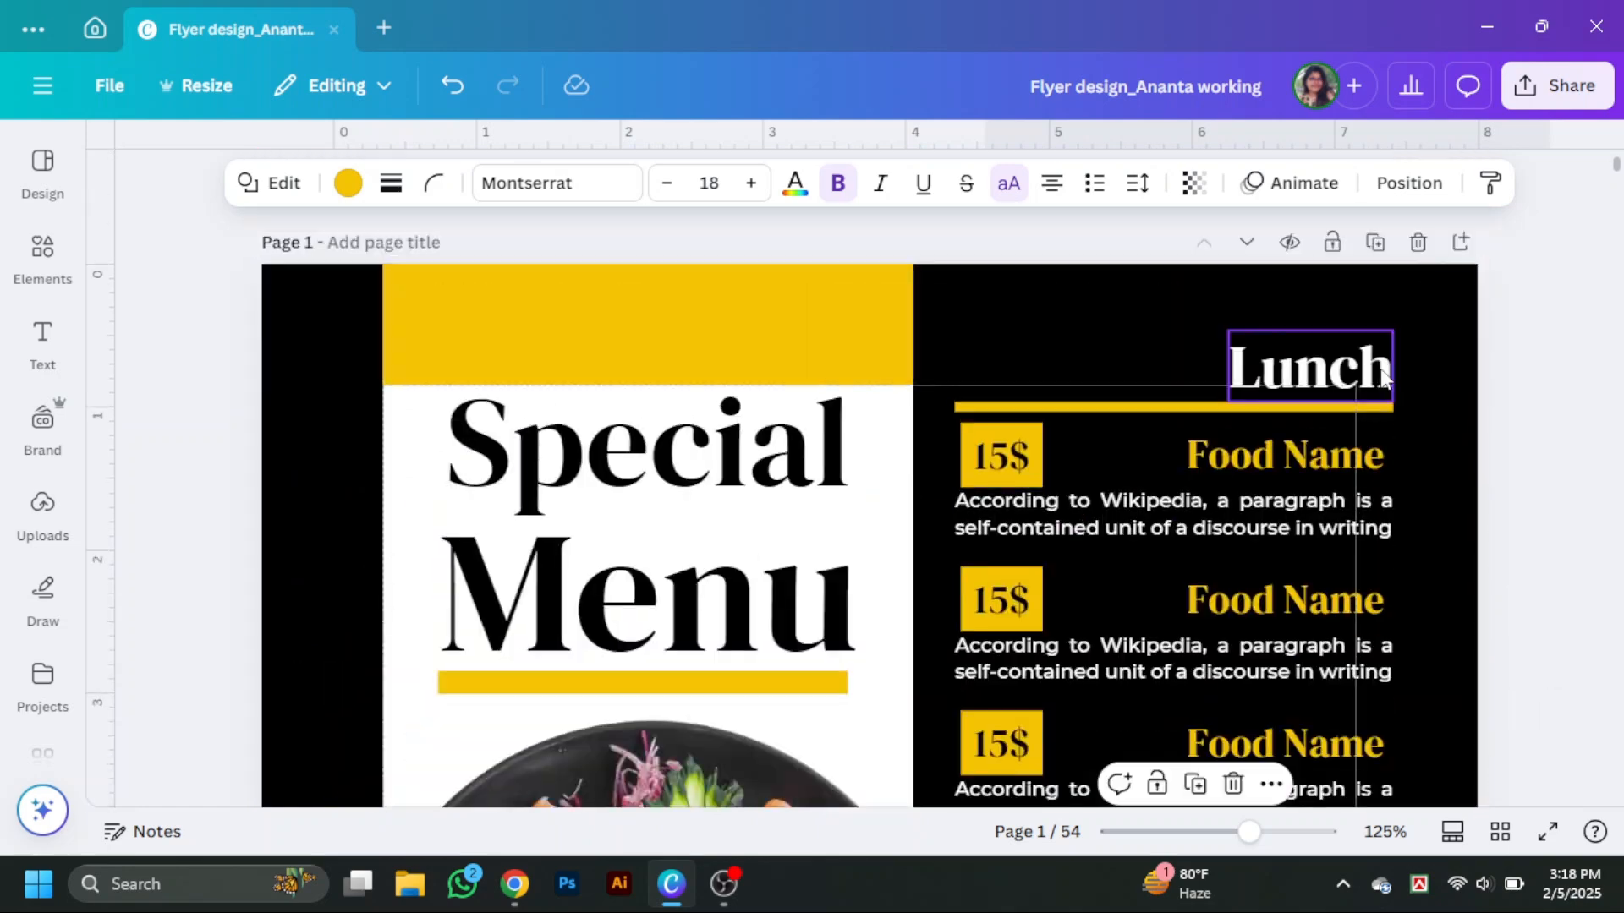
pyautogui.scroll(-5, 1385, 423)
pyautogui.keyDown('alt'); pyautogui.moveTo(1384, 381); pyautogui.dragTo(1350, 440); pyautogui.keyUp('alt')
pyautogui.doubleClick(1374, 446)
pyautogui.write('Drinks')
pyautogui.click(1387, 515)
# Copy a Food Name line into the Drinks block and set its colour to black.
pyautogui.moveTo(1319, 269); pyautogui.dragTo(1316, 478)
pyautogui.press('super')
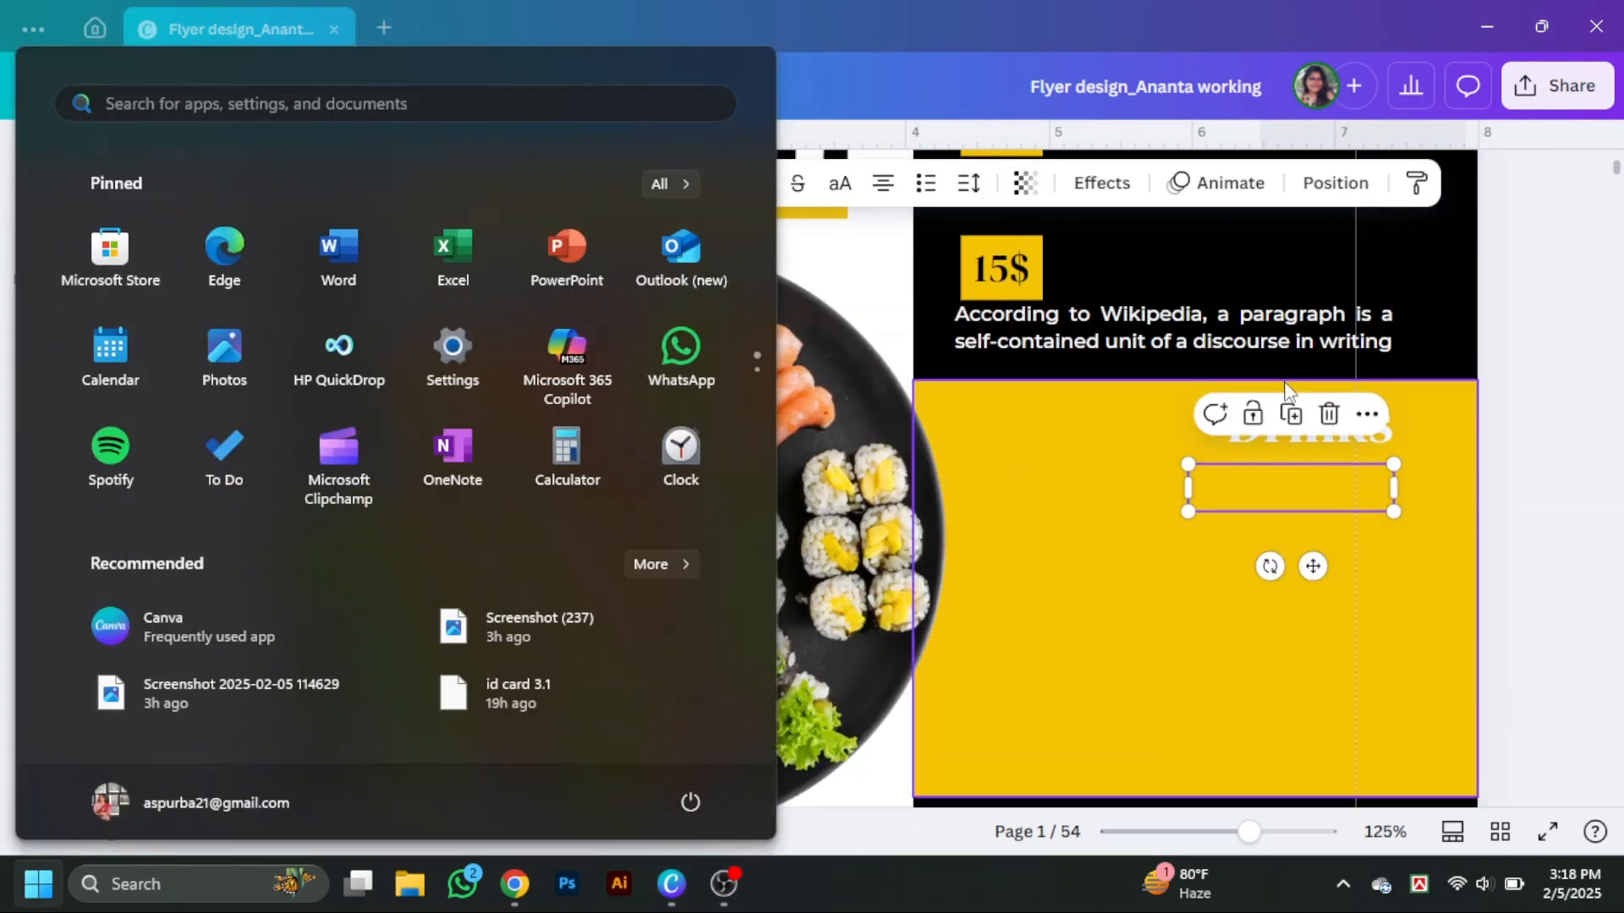
pyautogui.click(1499, 332)
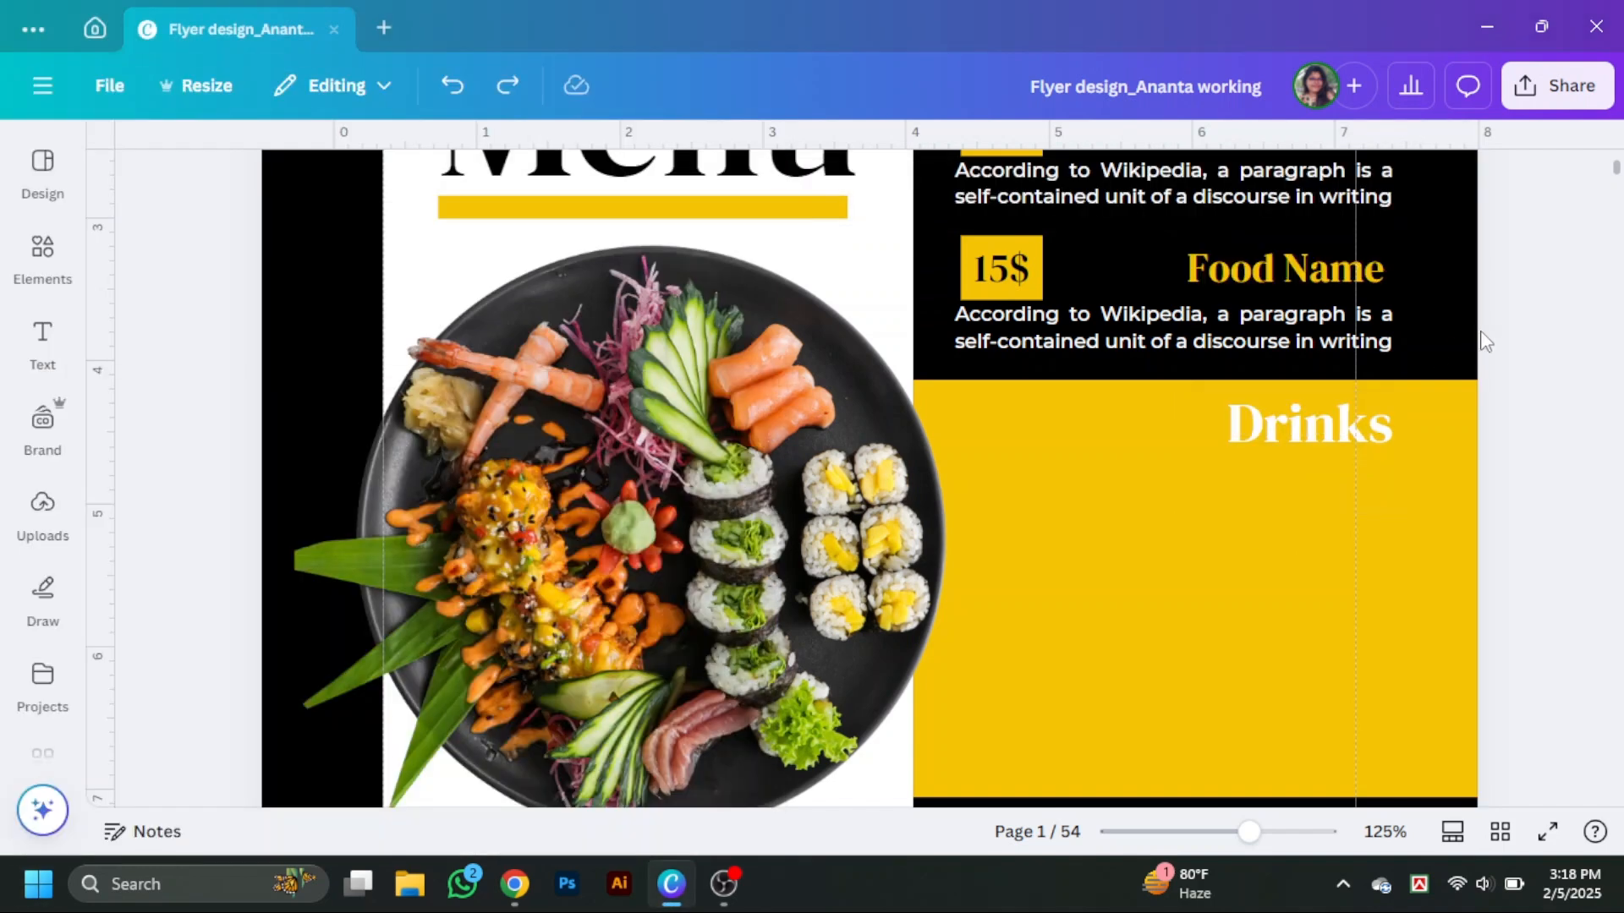
pyautogui.keyDown('alt'); pyautogui.moveTo(1353, 276); pyautogui.dragTo(1347, 493); pyautogui.keyUp('alt')
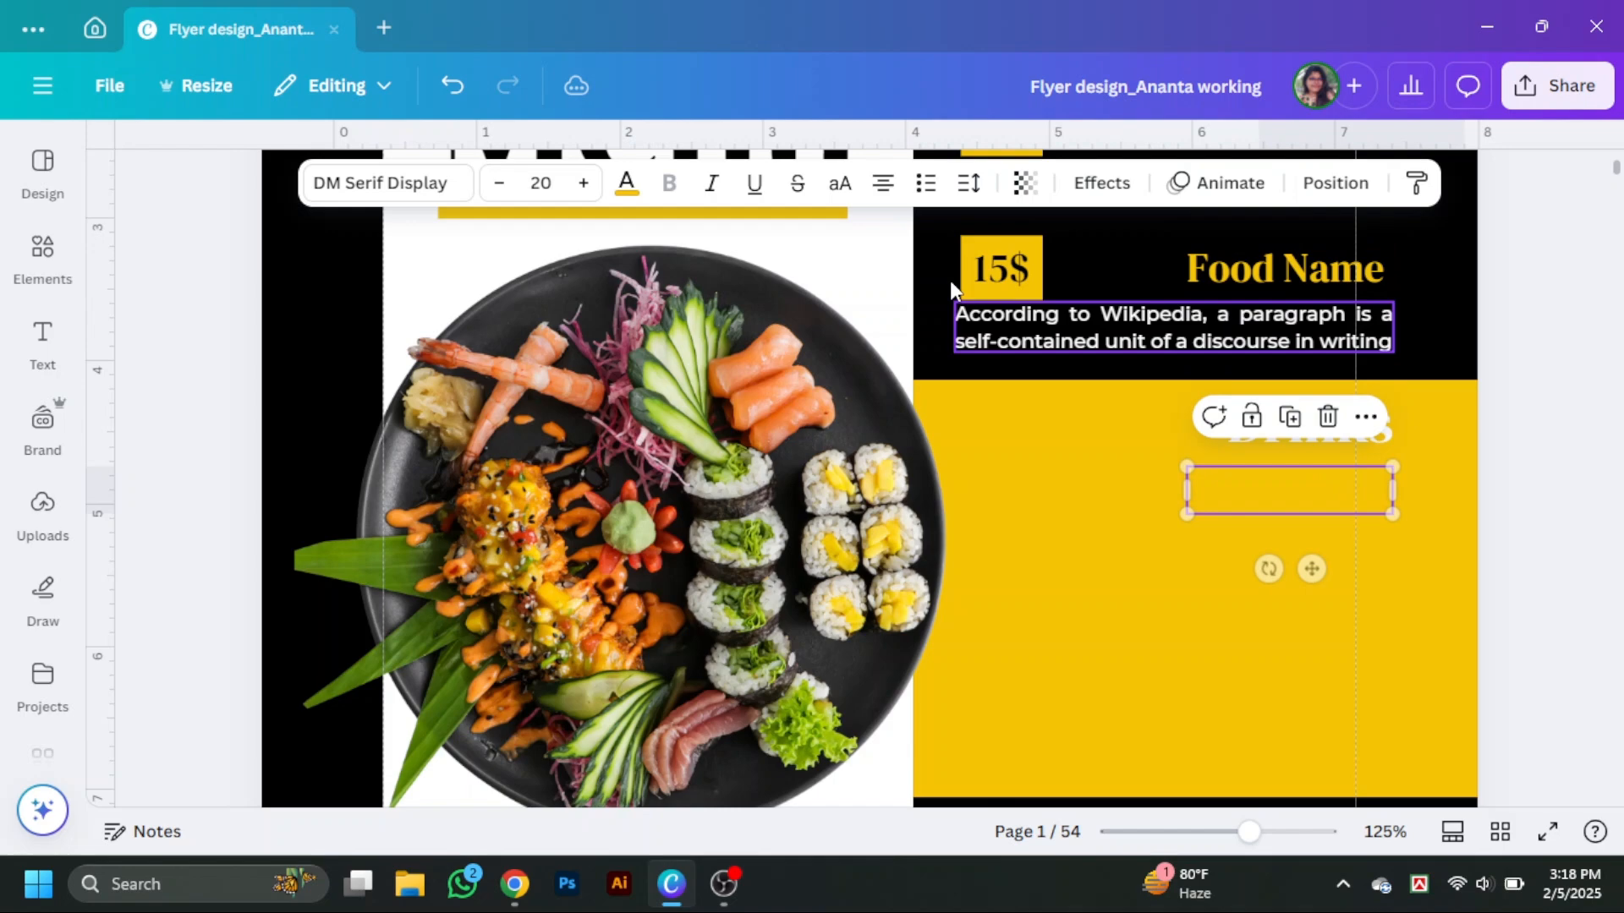
pyautogui.click(625, 183)
pyautogui.click(193, 433)
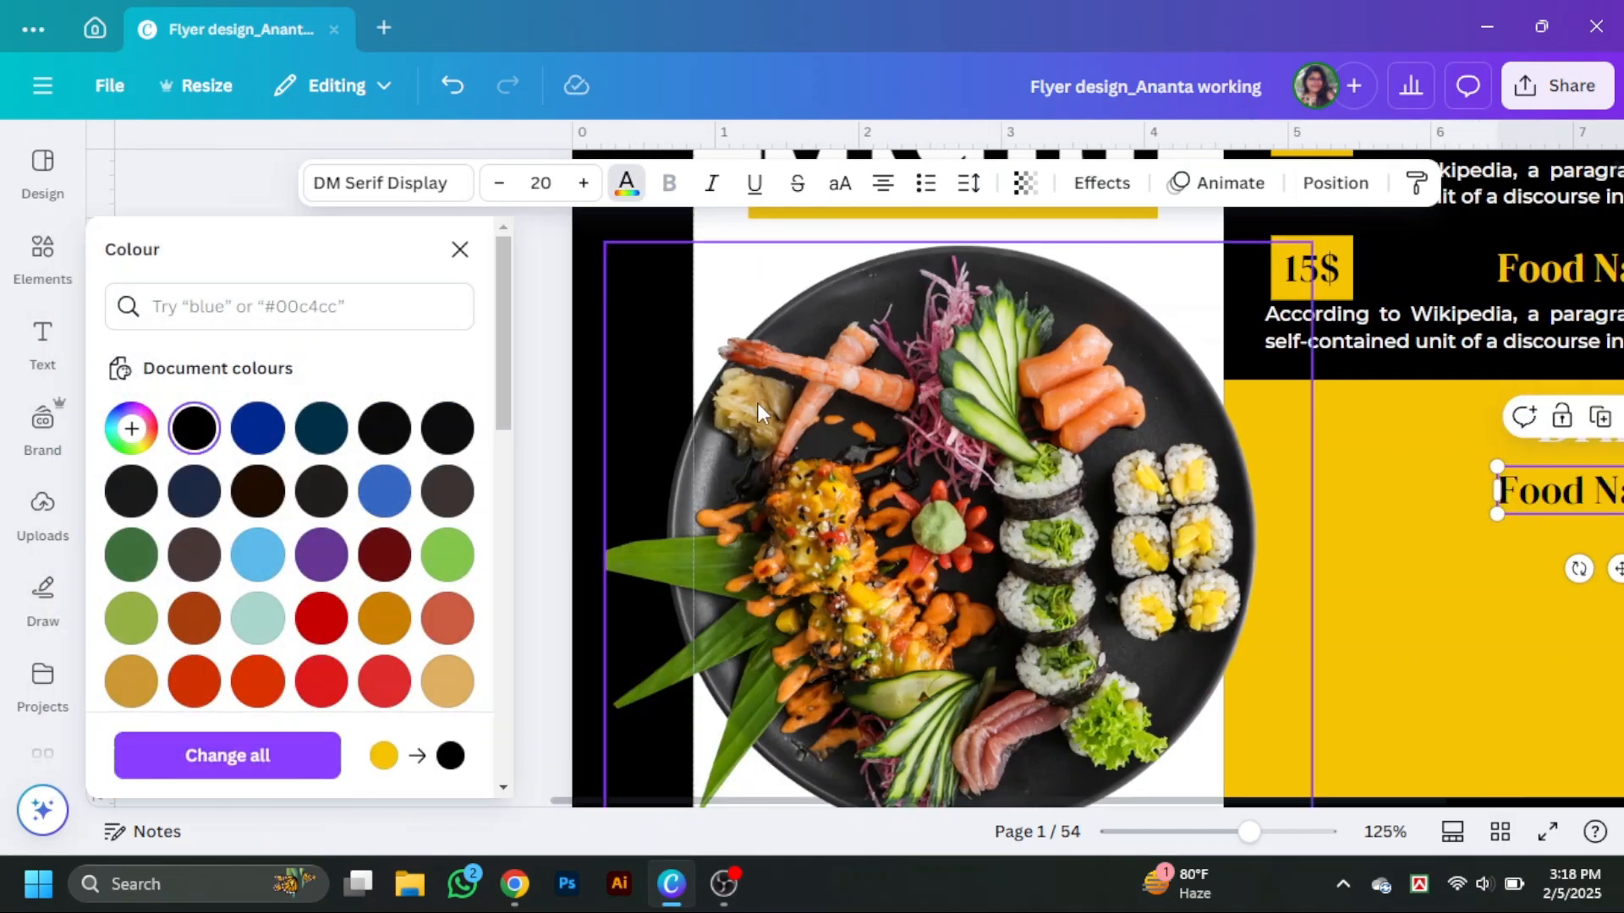
# Move the Drinks heading up and rename the copied line in the Drinks block to Drinks Name.
pyautogui.click(459, 249)
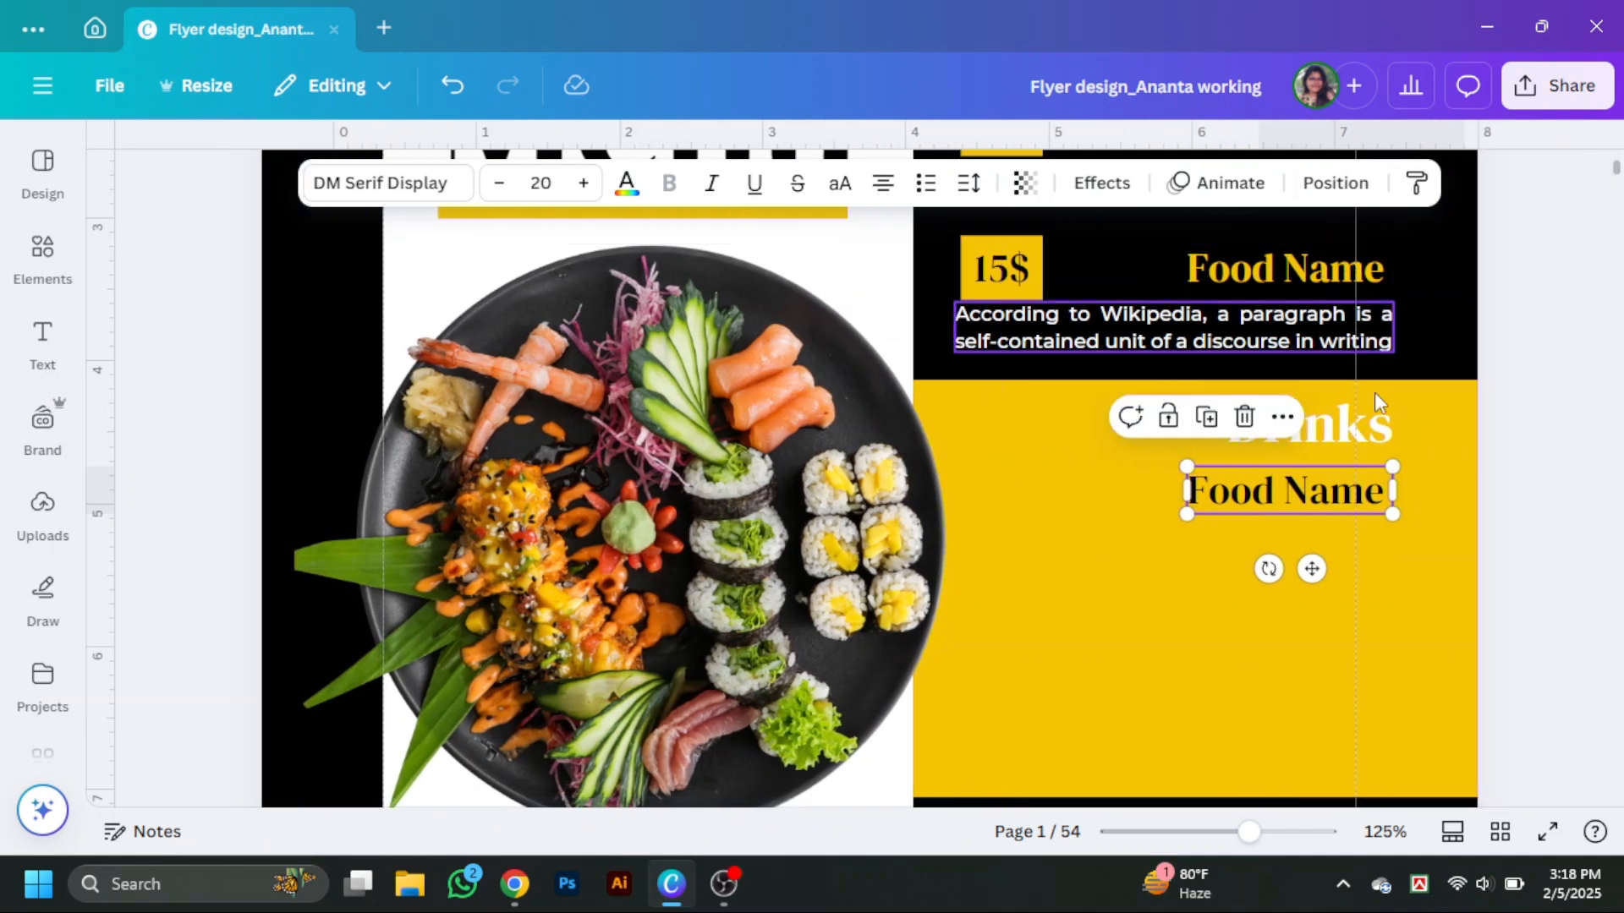
pyautogui.click(1241, 832)
pyautogui.moveTo(1243, 841); pyautogui.dragTo(1249, 837)
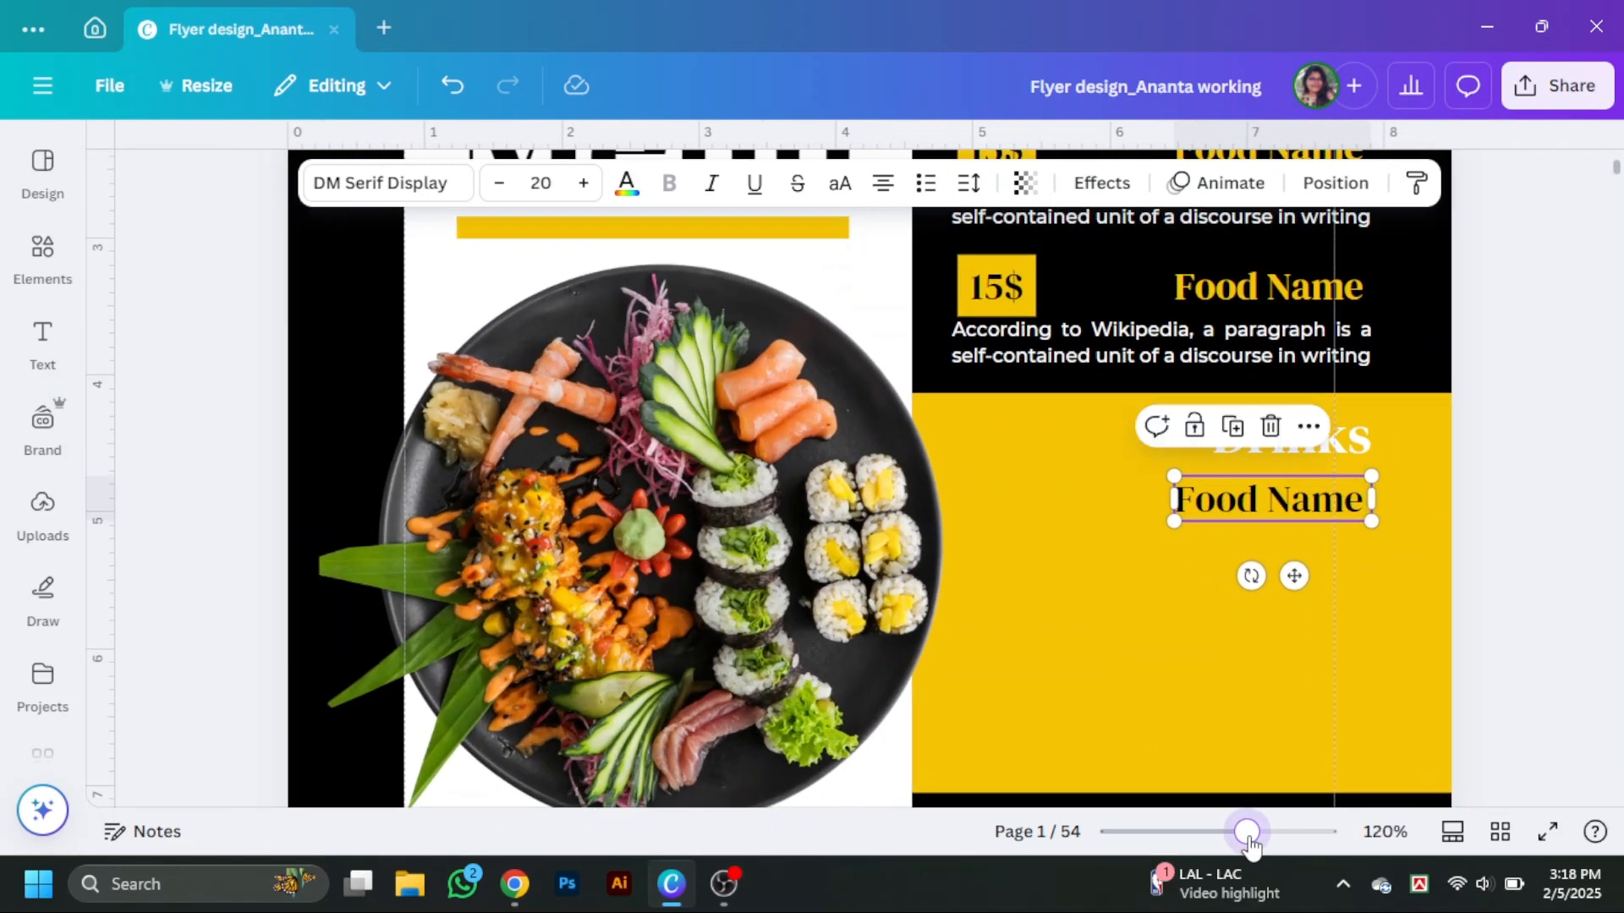
pyautogui.moveTo(1357, 521); pyautogui.dragTo(1340, 446)
pyautogui.click(1330, 534)
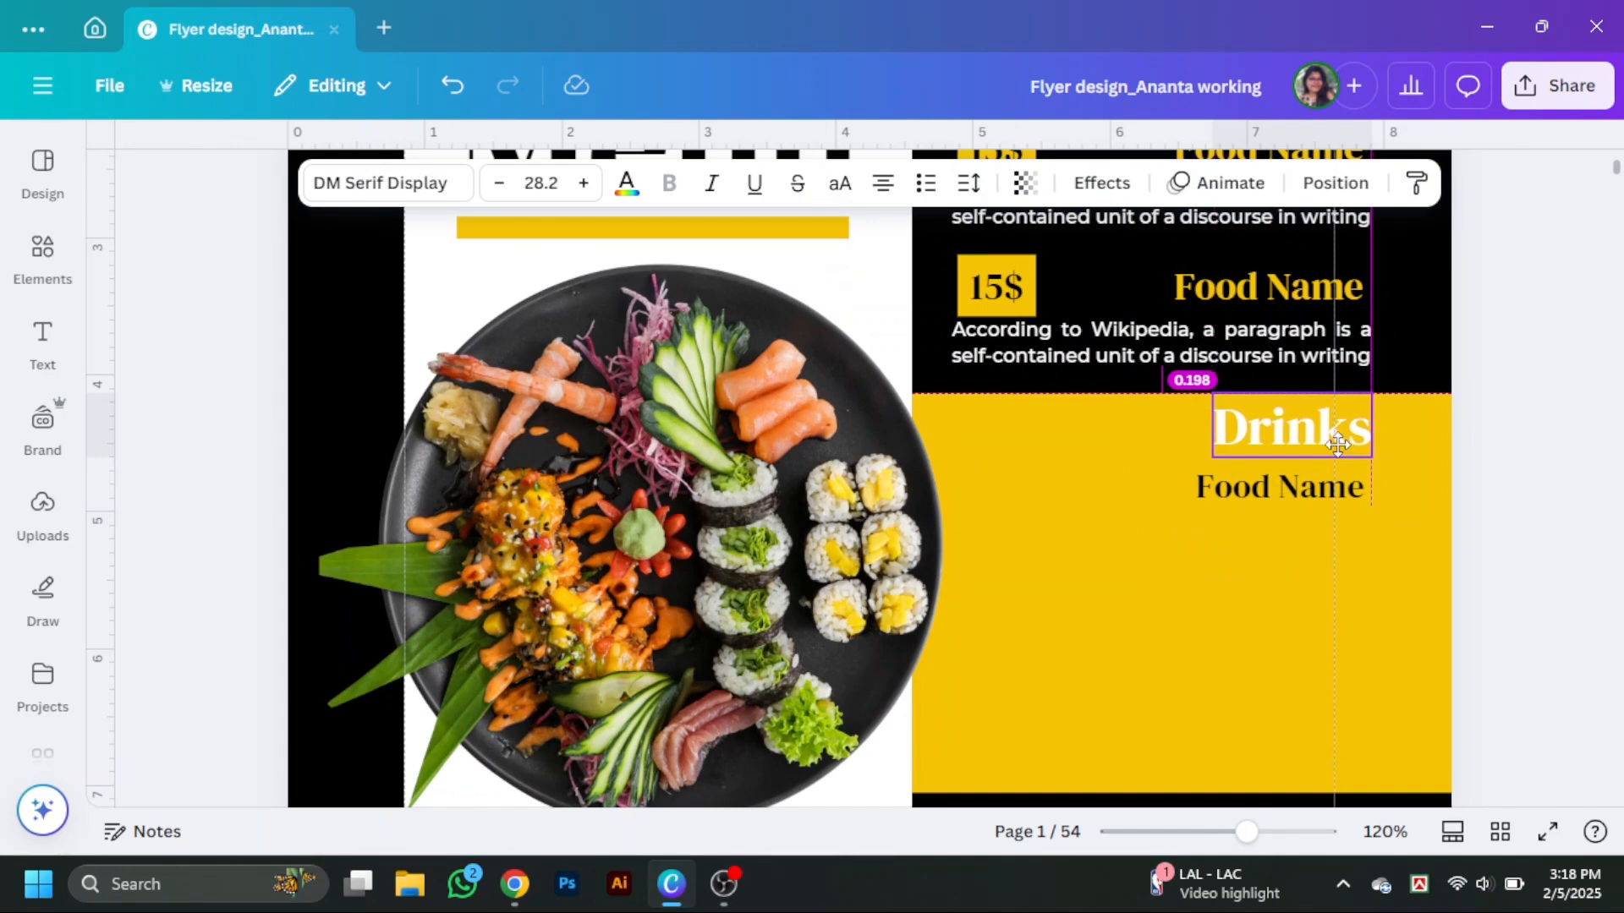
pyautogui.moveTo(1338, 443); pyautogui.dragTo(1339, 442)
pyautogui.click(1358, 495)
pyautogui.click(1358, 495)
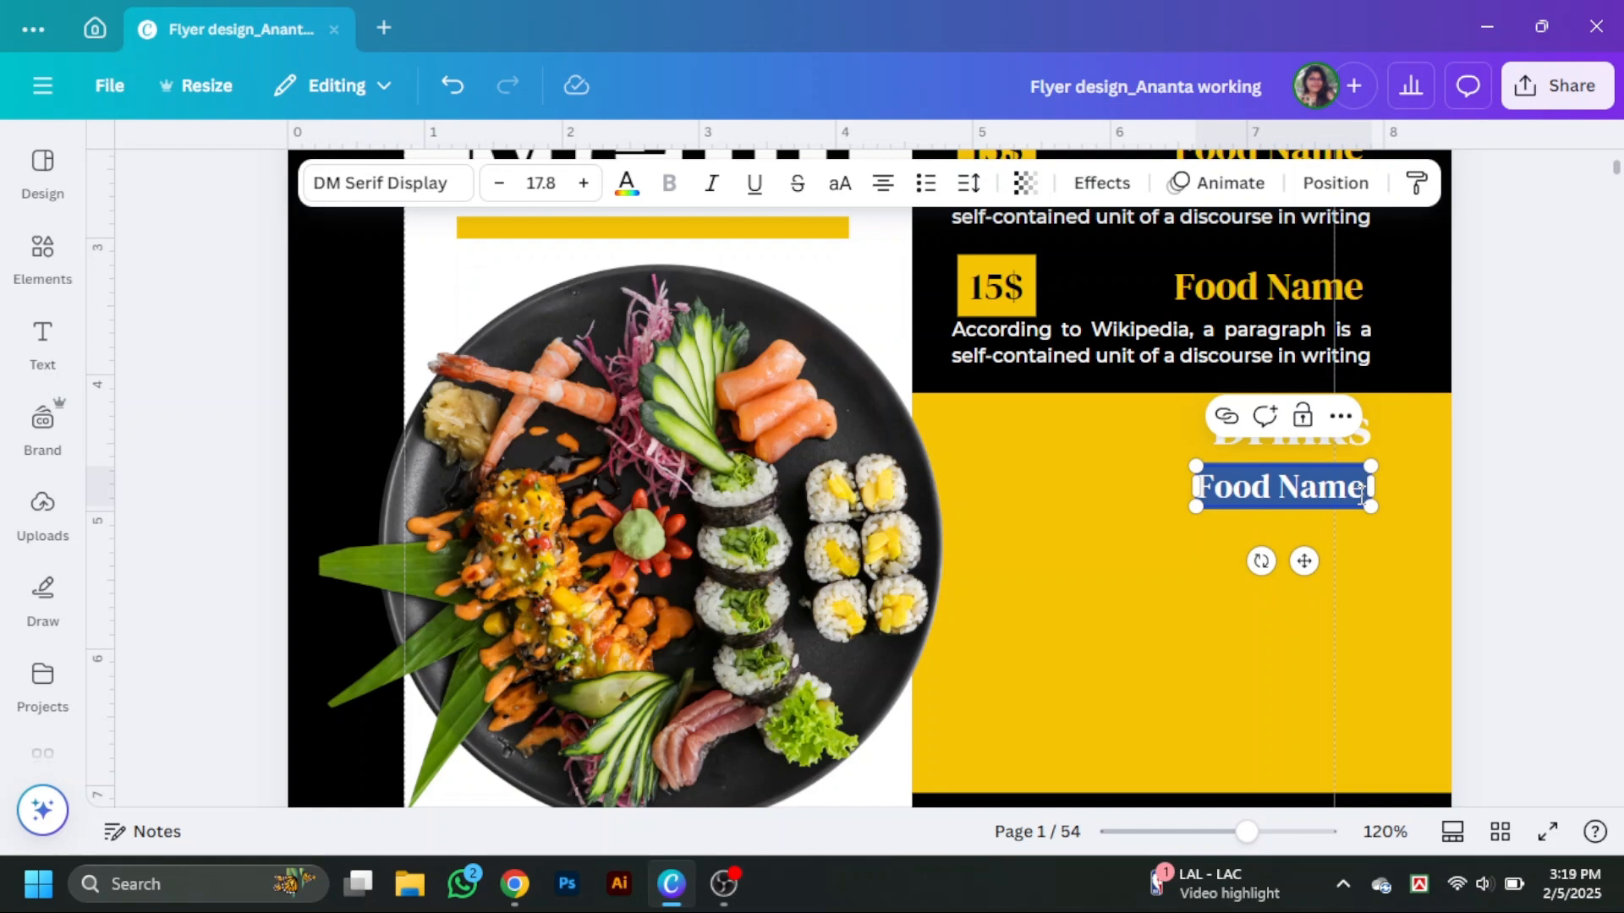
pyautogui.write('Dr')
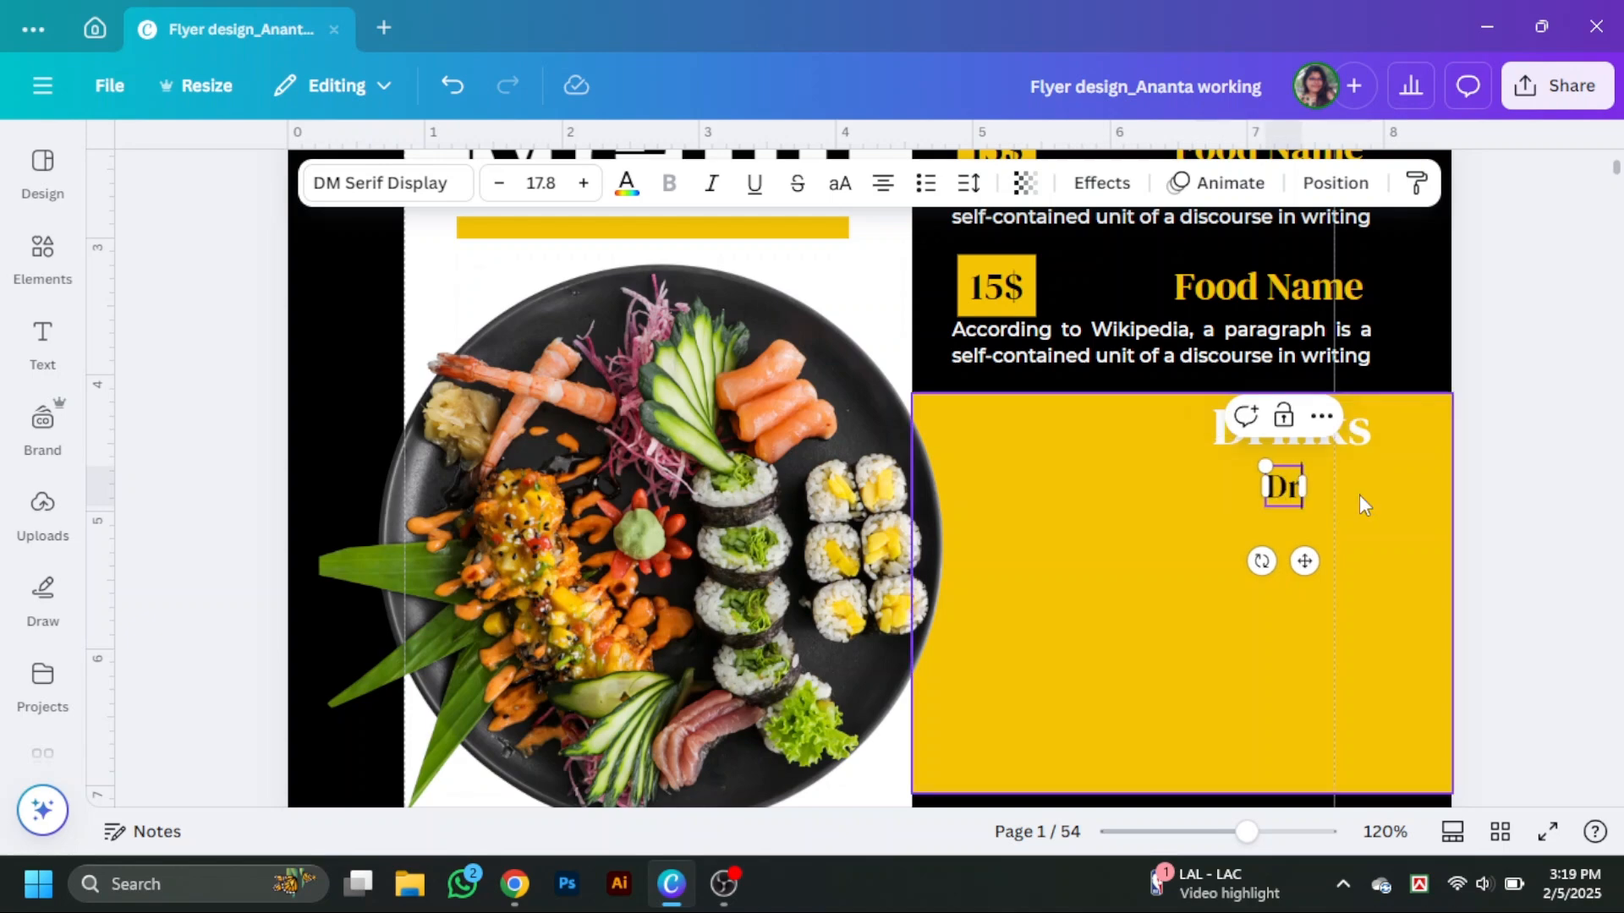
pyautogui.write('inks Name')
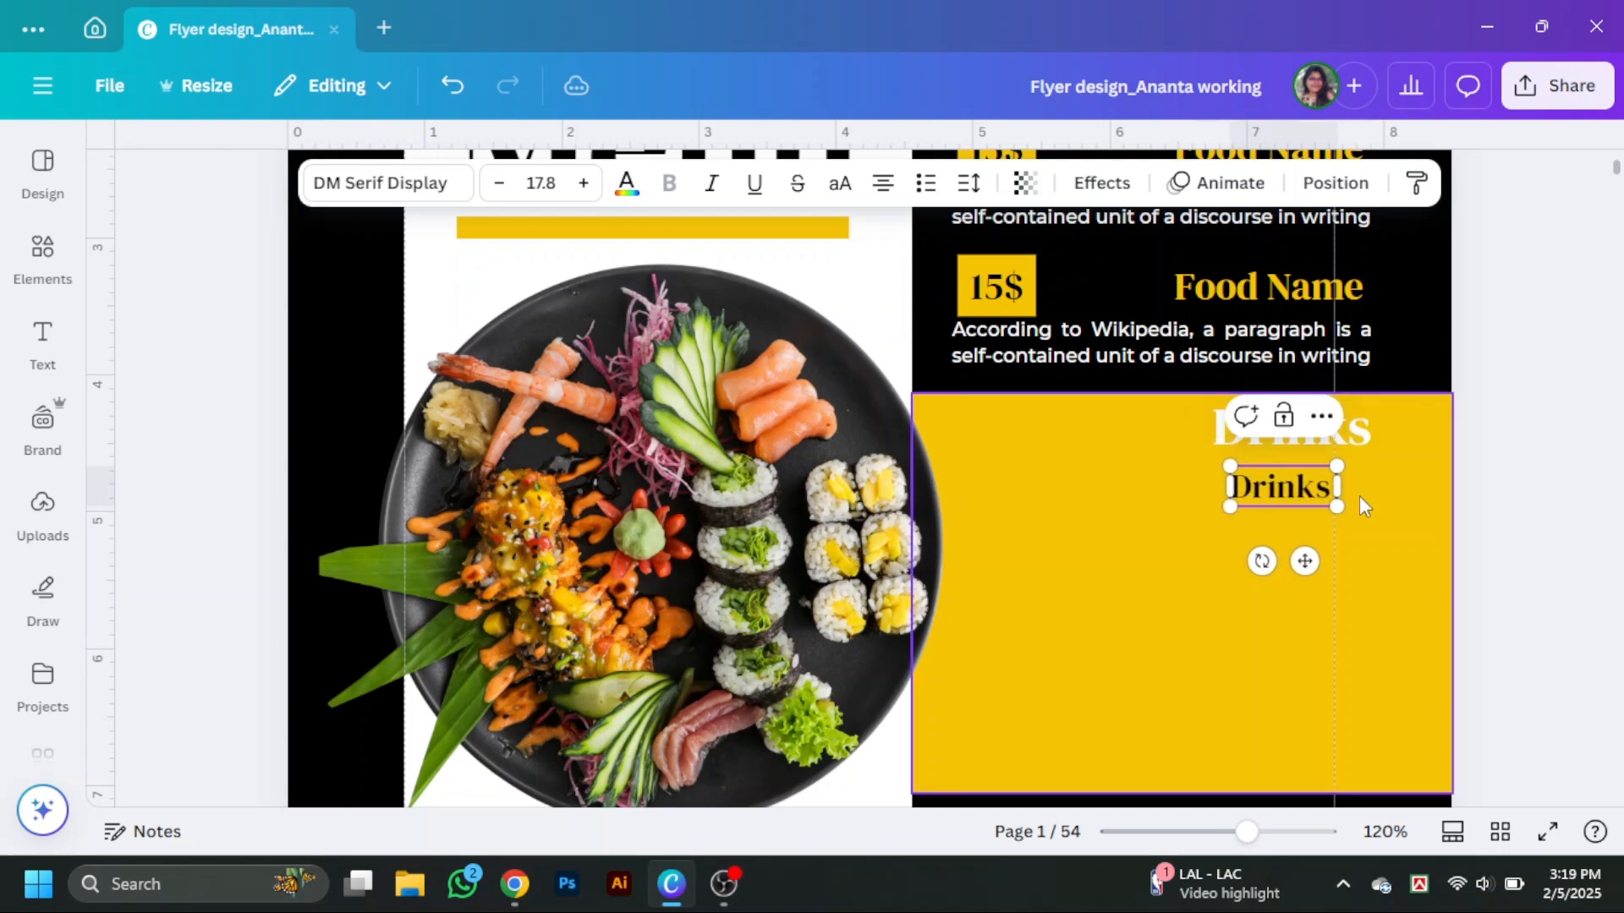
# Duplicate the Drinks Name line into six evenly spaced lines aligned left under the Drinks heading.
pyautogui.click(1522, 563)
pyautogui.scroll(2, 1524, 565)
pyautogui.scroll(-1, 1524, 564)
pyautogui.moveTo(1326, 551); pyautogui.dragTo(1072, 561)
pyautogui.moveTo(1343, 620); pyautogui.dragTo(1123, 633)
pyautogui.scroll(-1, 1150, 406)
pyautogui.keyDown('alt'); pyautogui.moveTo(1080, 501); pyautogui.dragTo(1079, 594); pyautogui.keyUp('alt')
pyautogui.keyDown('alt'); pyautogui.moveTo(1079, 594); pyautogui.dragTo(1098, 728); pyautogui.keyUp('alt')
pyautogui.moveTo(1199, 485); pyautogui.dragTo(1067, 738)
pyautogui.hotkey('ctrl', 'z')
pyautogui.click(1143, 342)
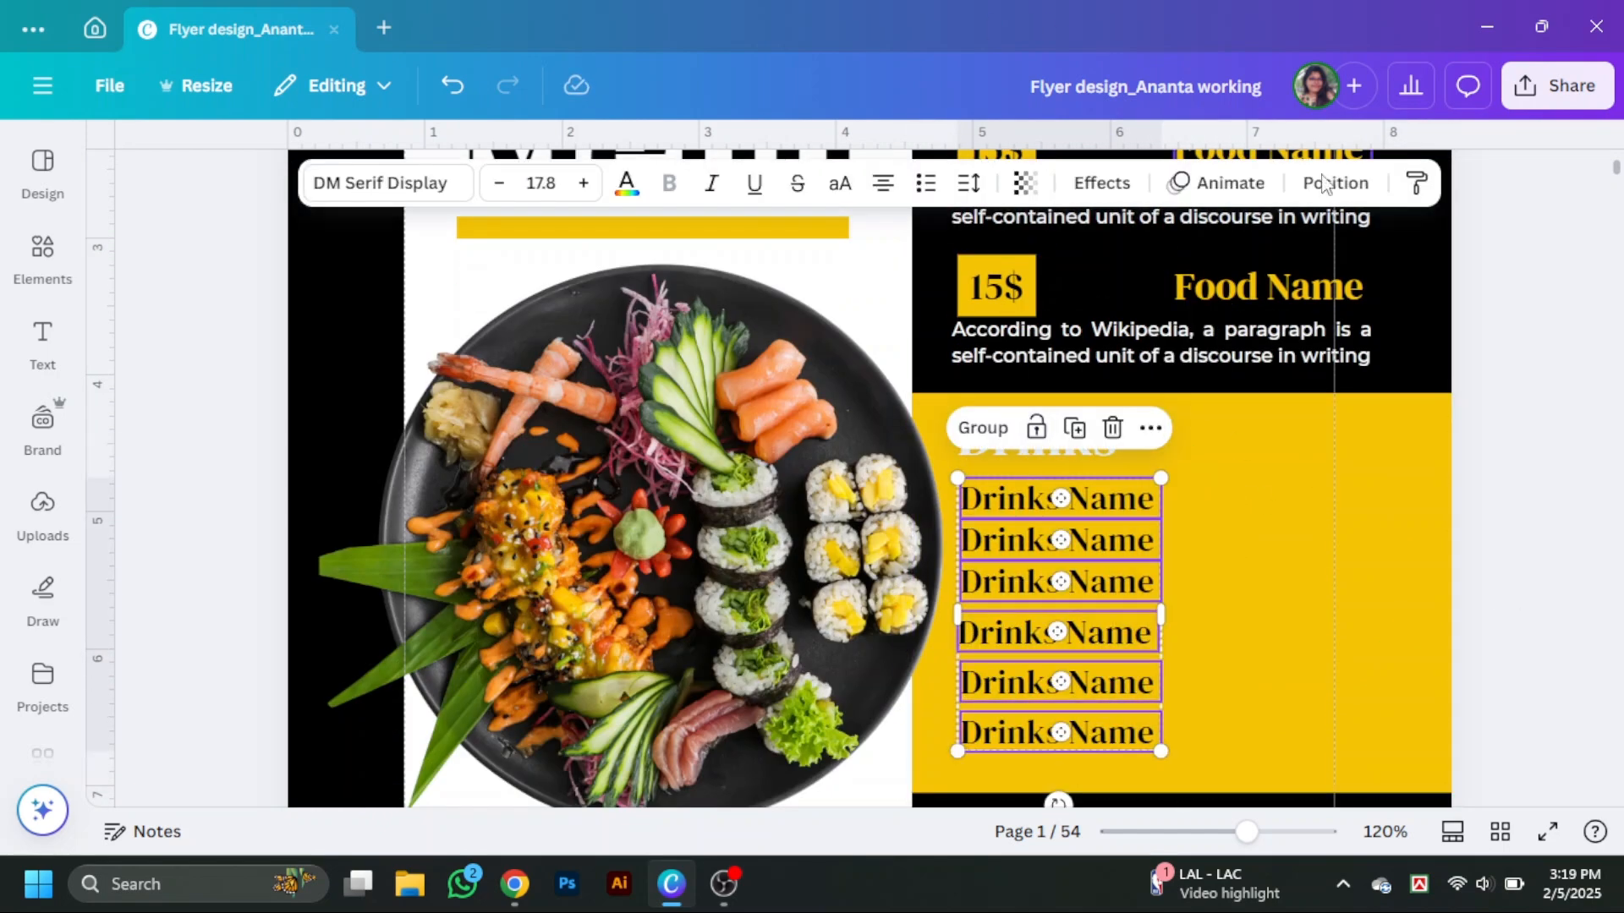
pyautogui.click(1337, 181)
pyautogui.click(163, 709)
pyautogui.click(1439, 181)
pyautogui.click(1464, 688)
# Add a horizontal line element beside the first Drinks Name and duplicate it next to all six items.
pyautogui.click(42, 258)
pyautogui.moveTo(309, 163); pyautogui.dragTo(125, 162)
pyautogui.write('line')
pyautogui.press('Return')
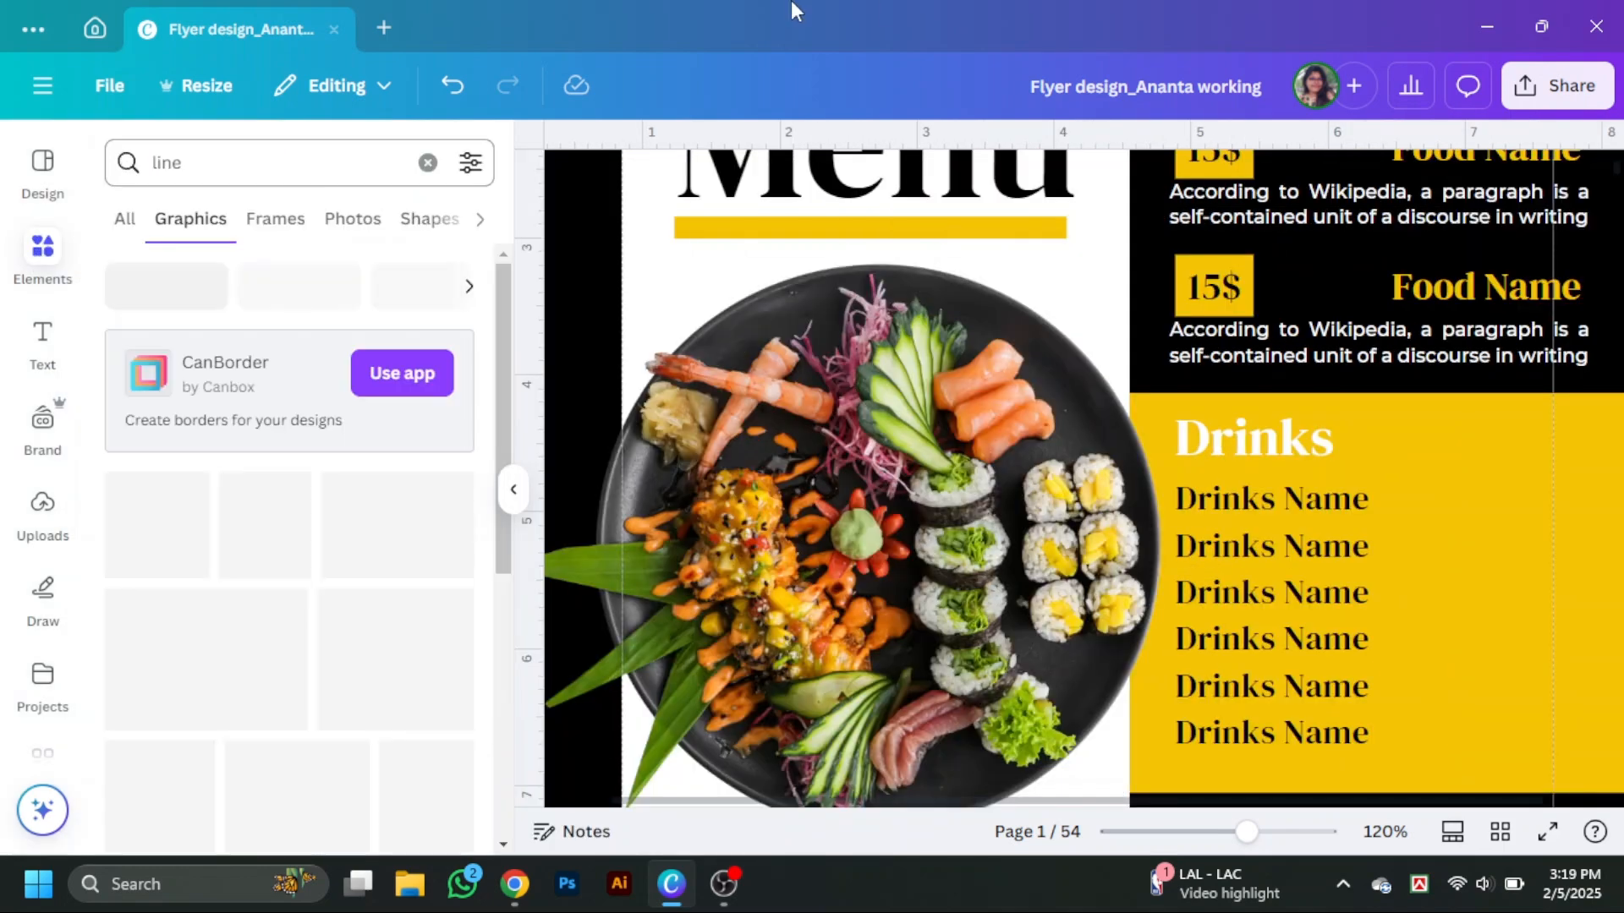
pyautogui.click(427, 162)
pyautogui.press('l')
pyautogui.click(513, 496)
pyautogui.moveTo(1011, 580); pyautogui.dragTo(1487, 497)
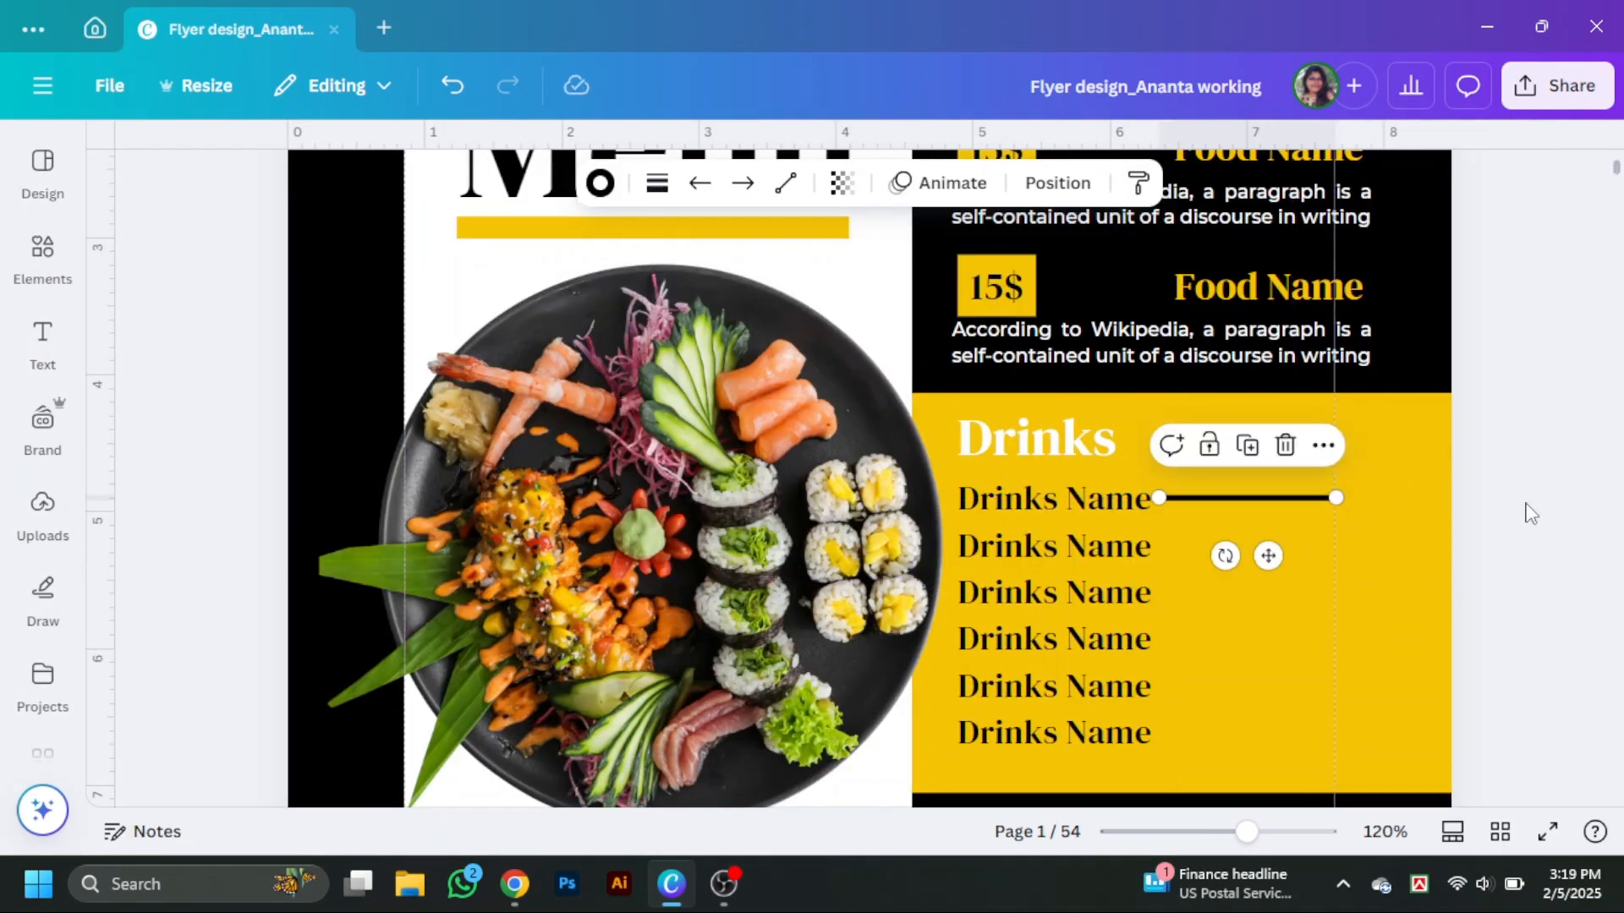
pyautogui.moveTo(1246, 831); pyautogui.dragTo(1266, 831)
pyautogui.keyDown('alt'); pyautogui.moveTo(1437, 351); pyautogui.dragTo(1437, 422); pyautogui.keyUp('alt')
pyautogui.keyDown('alt'); pyautogui.moveTo(1437, 422); pyautogui.dragTo(1425, 626); pyautogui.keyUp('alt')
pyautogui.keyDown('alt'); pyautogui.moveTo(1425, 626); pyautogui.dragTo(1387, 325); pyautogui.keyUp('alt')
# Set the line weight of the six Drinks lines to 2.
pyautogui.click(655, 184)
pyautogui.click(800, 394)
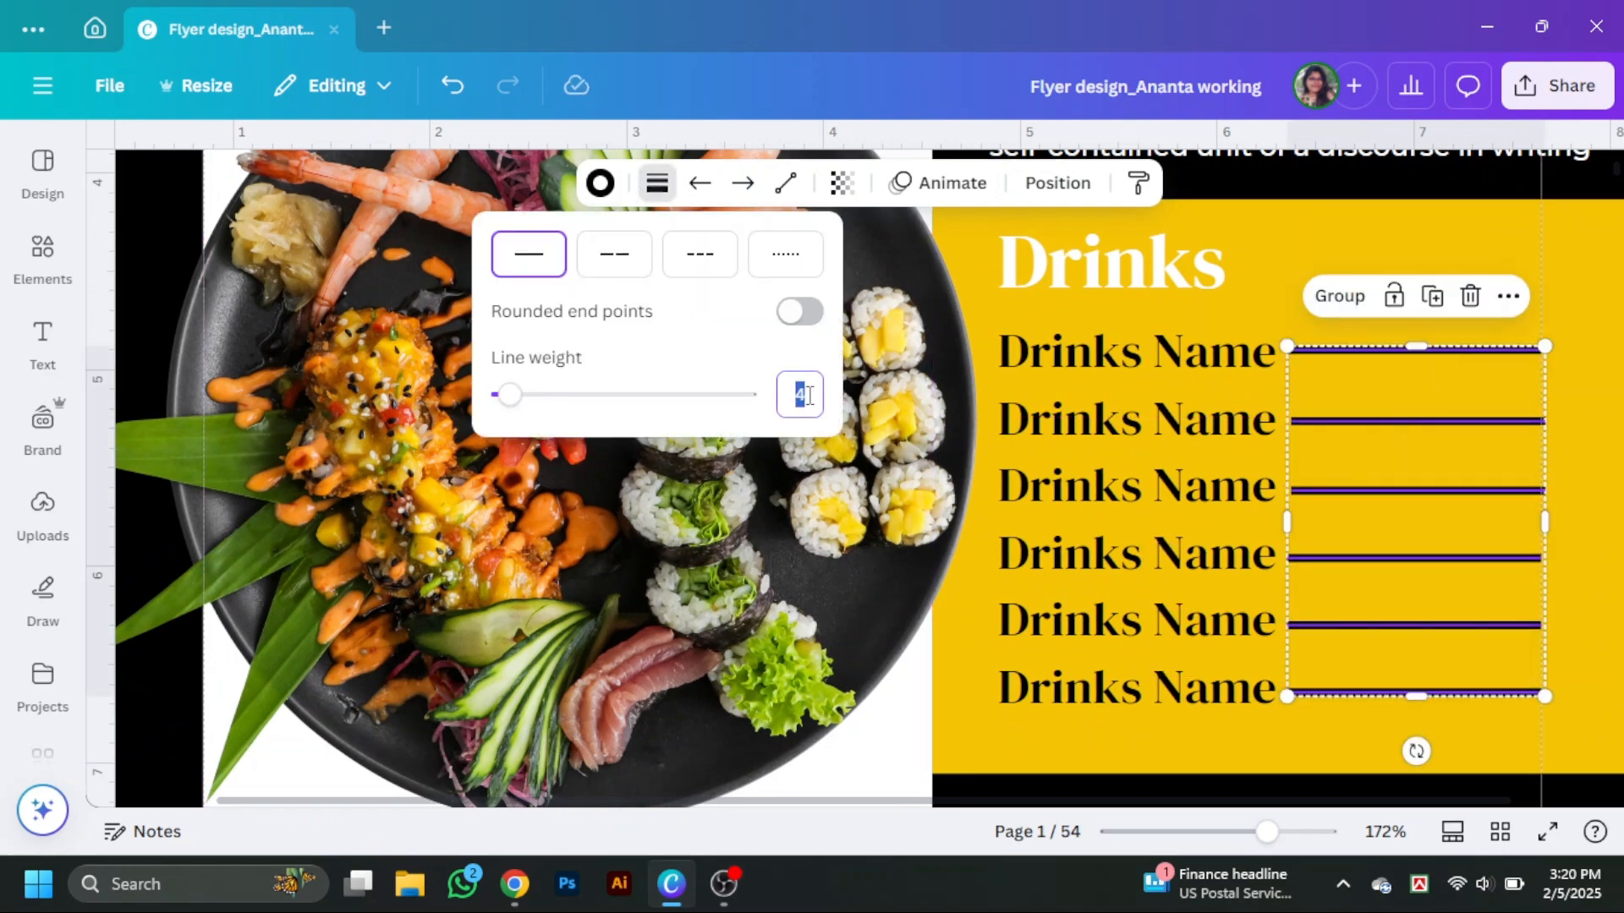
pyautogui.write('2')
pyautogui.click(1589, 406)
# Copy a price box into the Drinks block, change it to 10$, and duplicate it beside each line.
pyautogui.moveTo(1267, 832); pyautogui.dragTo(1576, 631)
pyautogui.click(945, 802)
pyautogui.click(1283, 832)
pyautogui.scroll(5, 1184, 575)
pyautogui.click(754, 490)
pyautogui.keyDown('alt'); pyautogui.moveTo(781, 493); pyautogui.dragTo(1450, 719); pyautogui.keyUp('alt')
pyautogui.scroll(-4, 856, 520)
pyautogui.click(1525, 492)
pyautogui.press('Delete')
pyautogui.click(1434, 517)
pyautogui.press('Delete')
pyautogui.write('0')
pyautogui.click(1535, 541)
pyautogui.scroll(-3, 1446, 719)
pyautogui.keyDown('alt'); pyautogui.moveTo(1433, 489); pyautogui.dragTo(1440, 574); pyautogui.keyUp('alt')
pyautogui.scroll(-3, 1439, 574)
pyautogui.keyDown('alt'); pyautogui.moveTo(1438, 330); pyautogui.dragTo(1440, 418); pyautogui.keyUp('alt')
pyautogui.keyDown('alt'); pyautogui.moveTo(1440, 418); pyautogui.dragTo(1443, 499); pyautogui.keyUp('alt')
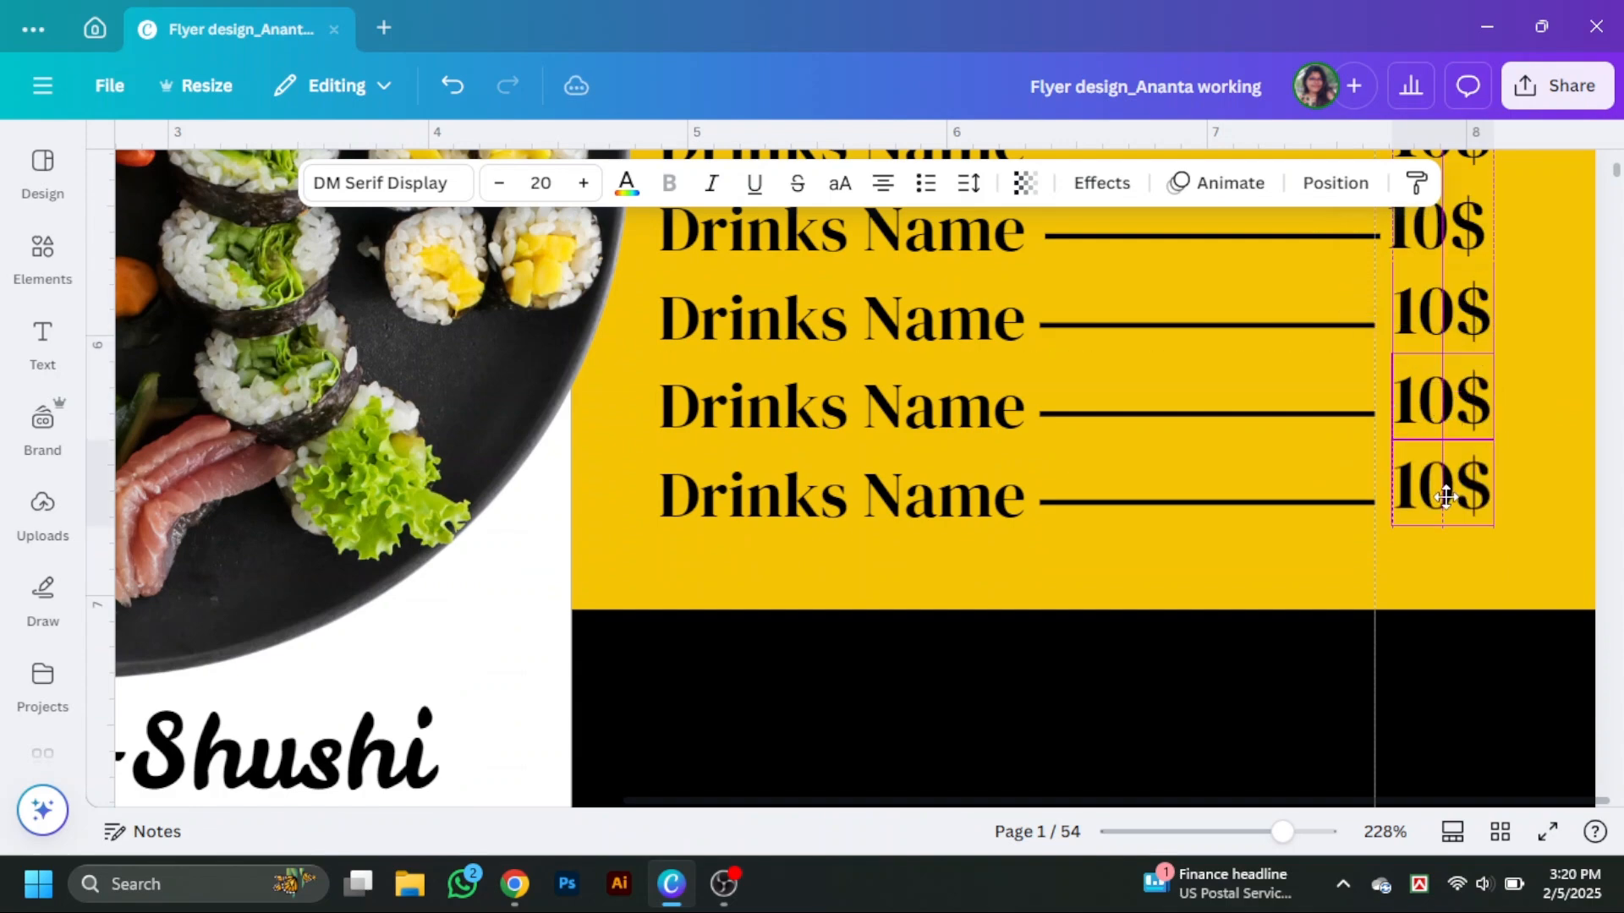
# Align the six 10$ prices into a single column at the end of the lines.
pyautogui.scroll(2, 1443, 499)
pyautogui.moveTo(1518, 626); pyautogui.dragTo(1454, 169)
pyautogui.click(1336, 183)
pyautogui.click(360, 541)
pyautogui.click(460, 250)
pyautogui.click(1554, 526)
pyautogui.scroll(2, 1553, 517)
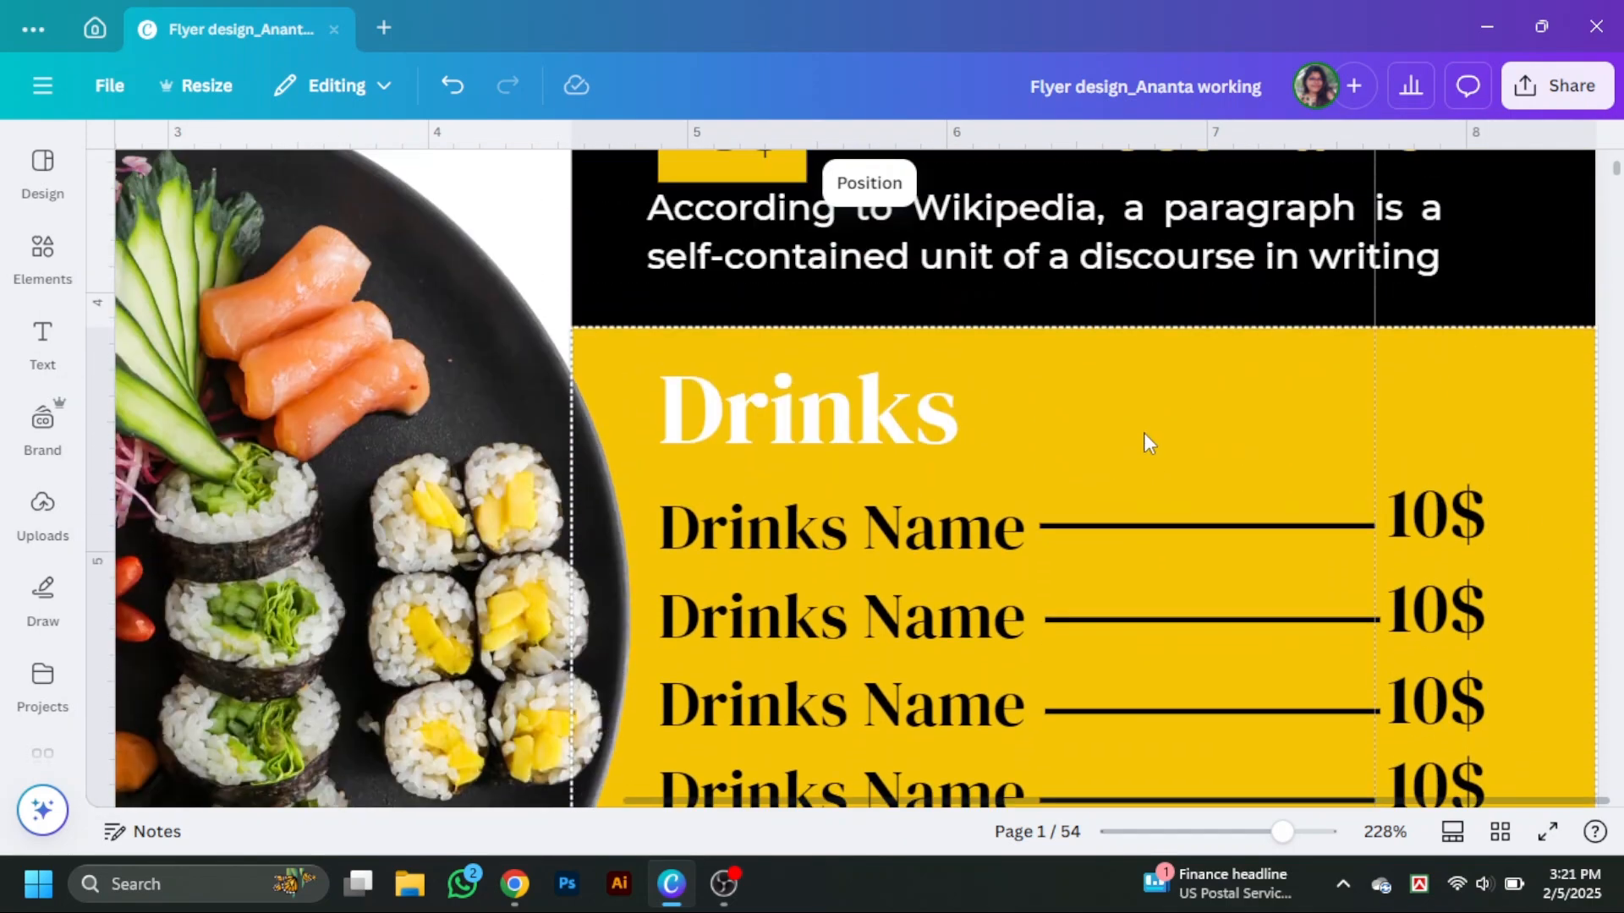
# Add a white underline below the Drinks heading and set its rotation to 0.
pyautogui.moveTo(866, 414); pyautogui.dragTo(866, 388)
pyautogui.keyDown('alt'); pyautogui.moveTo(1268, 527); pyautogui.dragTo(887, 449); pyautogui.keyUp('alt')
pyautogui.moveTo(994, 448); pyautogui.dragTo(1470, 443)
pyautogui.click(600, 183)
pyautogui.click(322, 562)
pyautogui.click(1065, 187)
pyautogui.click(406, 754)
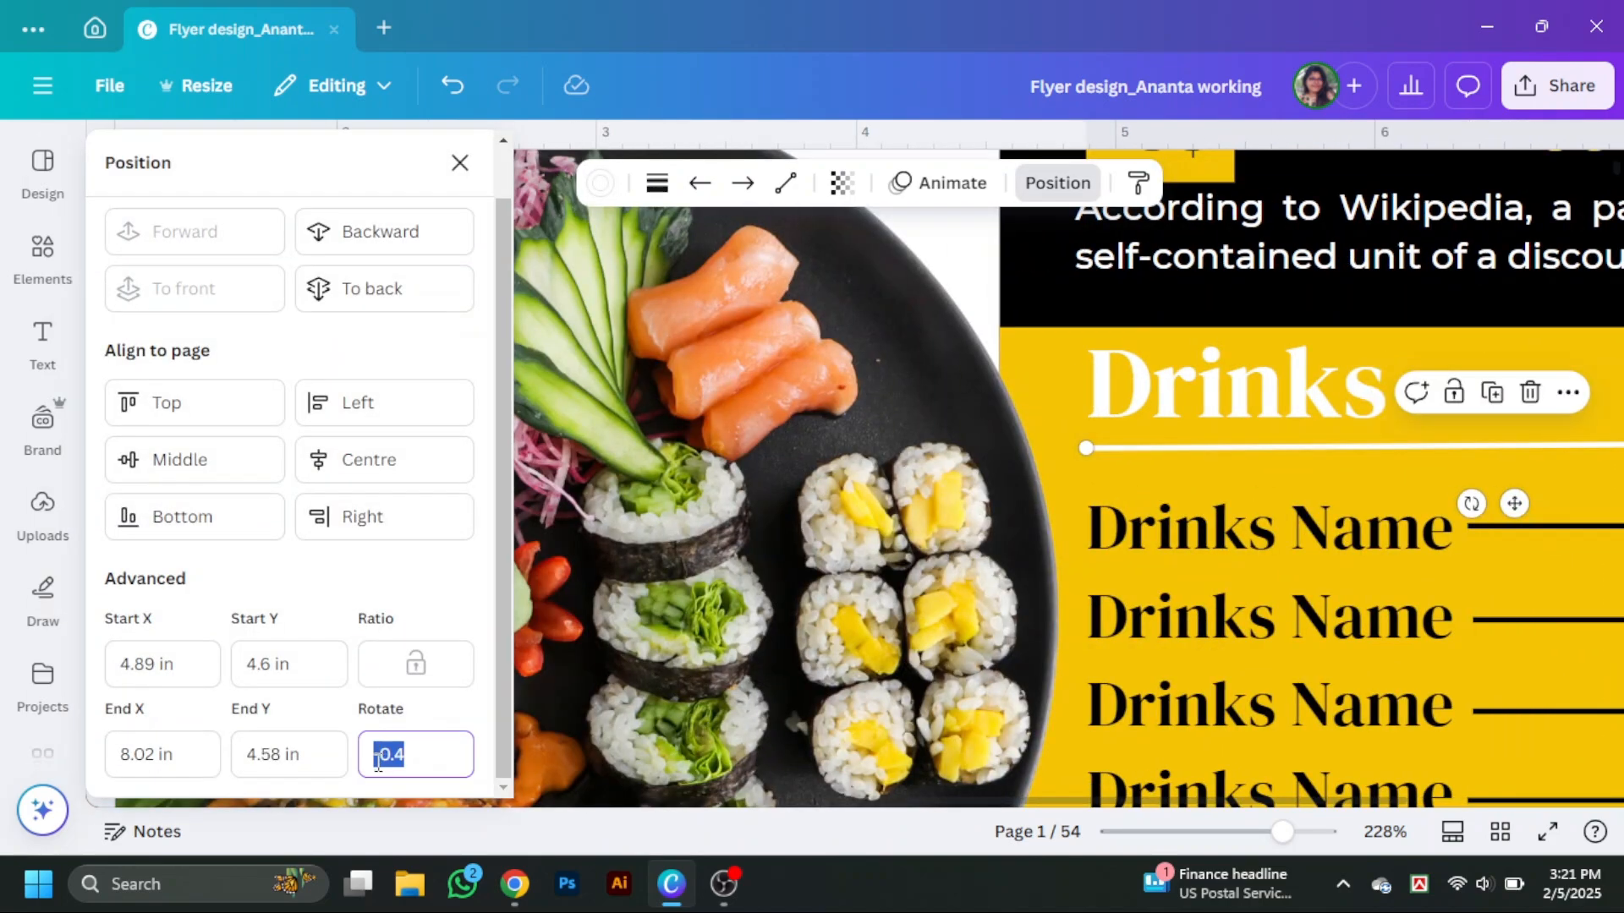
pyautogui.write('0')
pyautogui.press('Return')
pyautogui.click(460, 161)
# Search the element photos for sushi food and browse the results.
pyautogui.click(1539, 440)
pyautogui.scroll(-10, 1539, 474)
pyautogui.moveTo(1282, 832); pyautogui.dragTo(1241, 832)
pyautogui.scroll(3, 1581, 643)
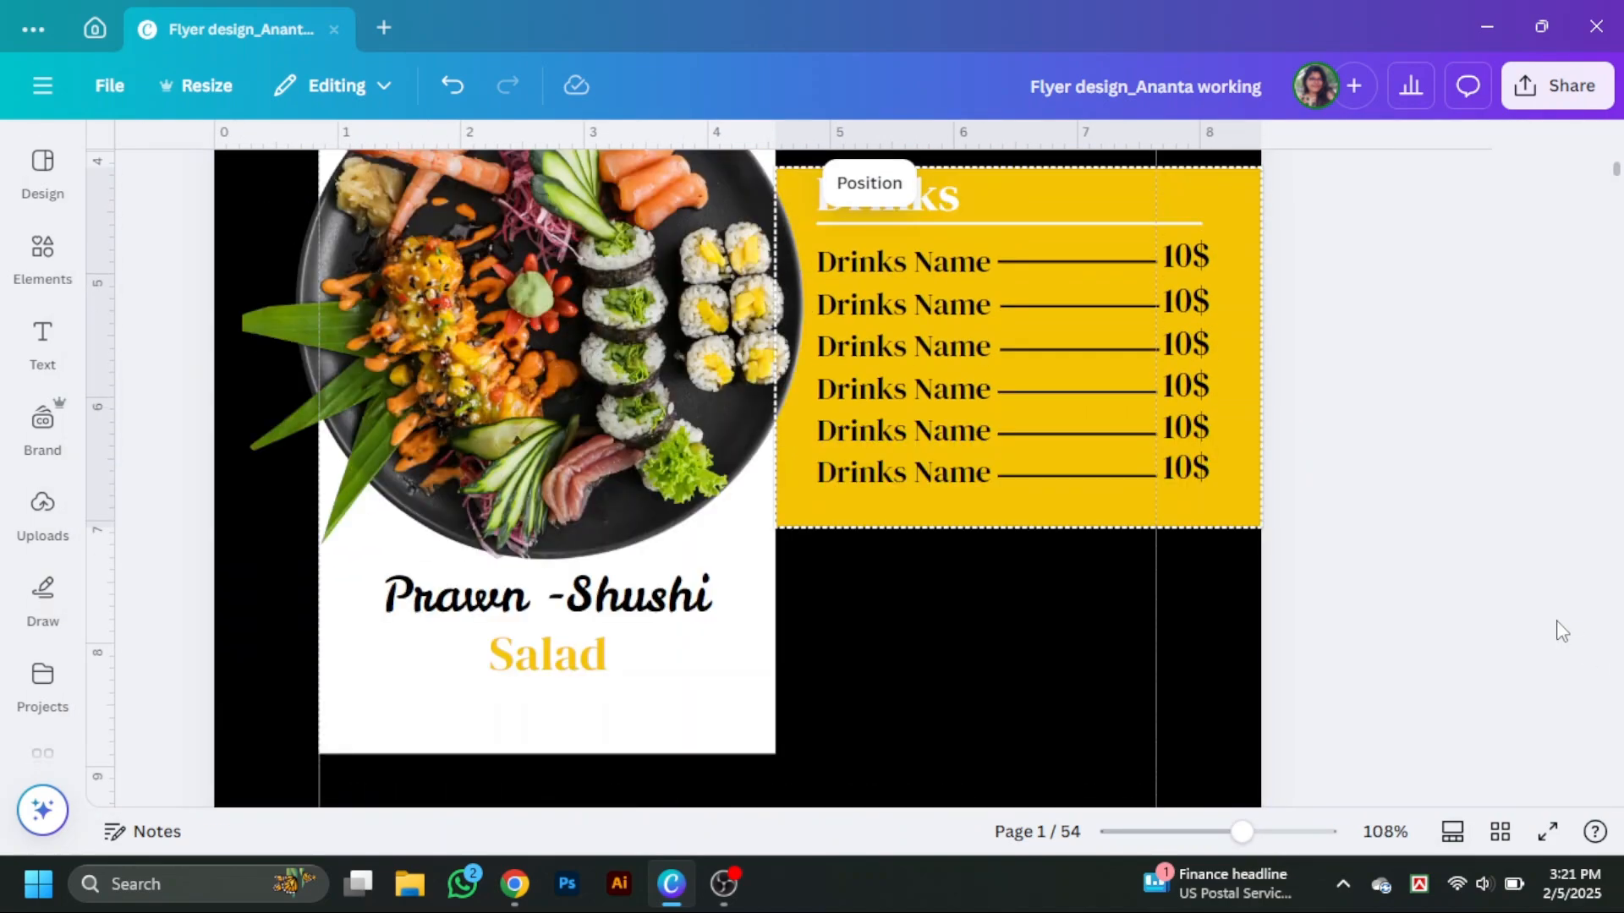
pyautogui.click(42, 253)
pyautogui.click(150, 160)
pyautogui.write('food')
pyautogui.press('Return')
pyautogui.click(149, 160)
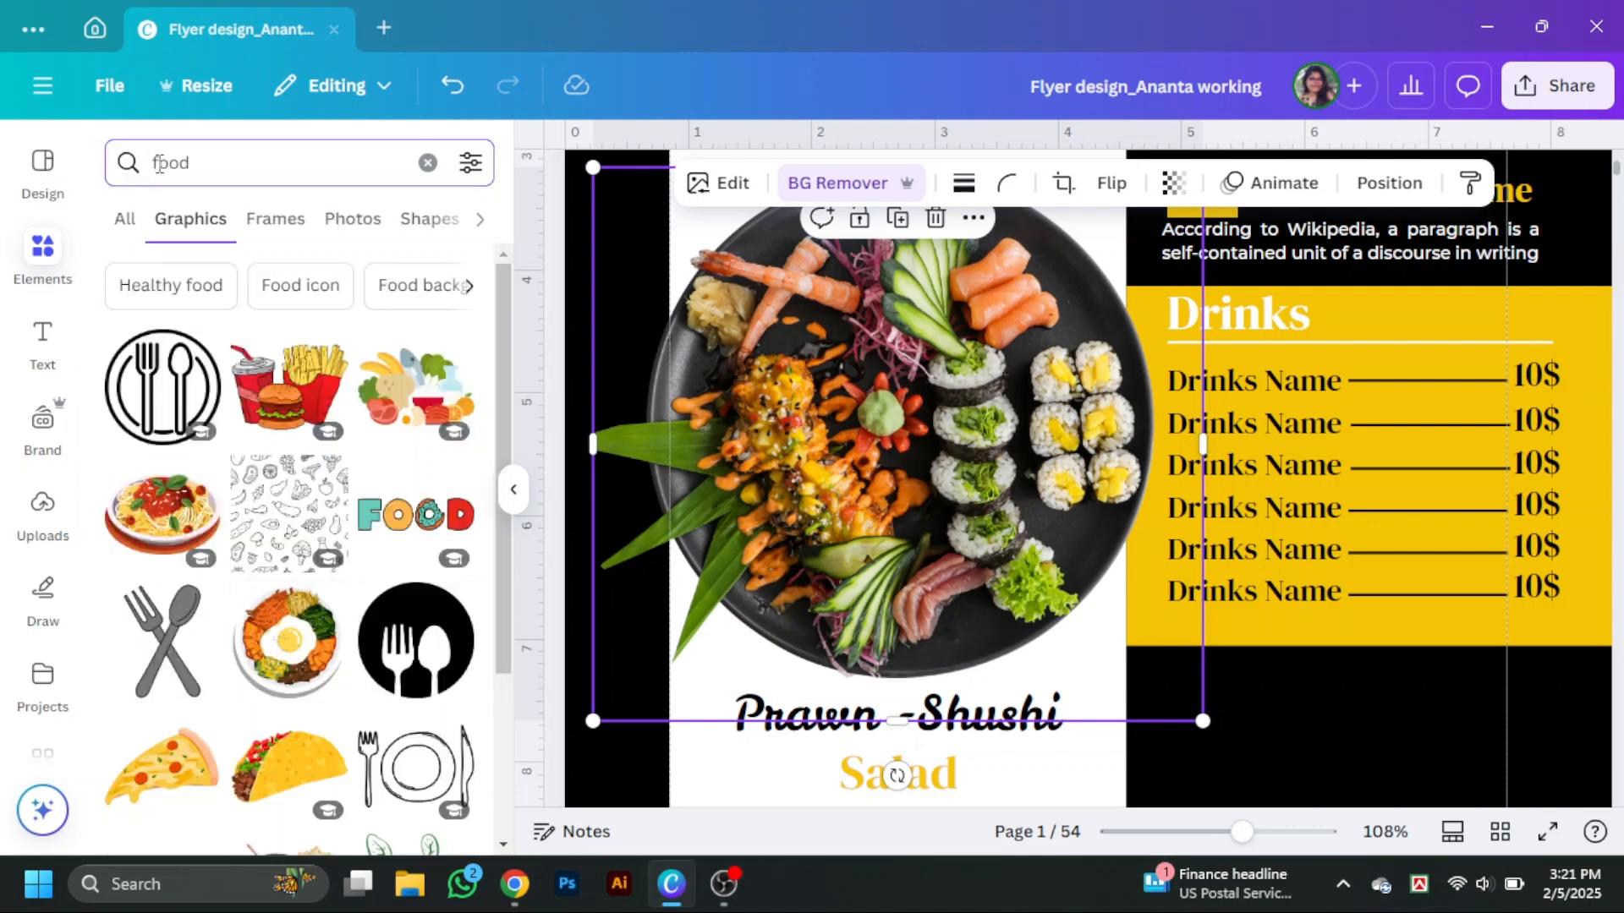
pyautogui.write('sushi')
pyautogui.press('Return')
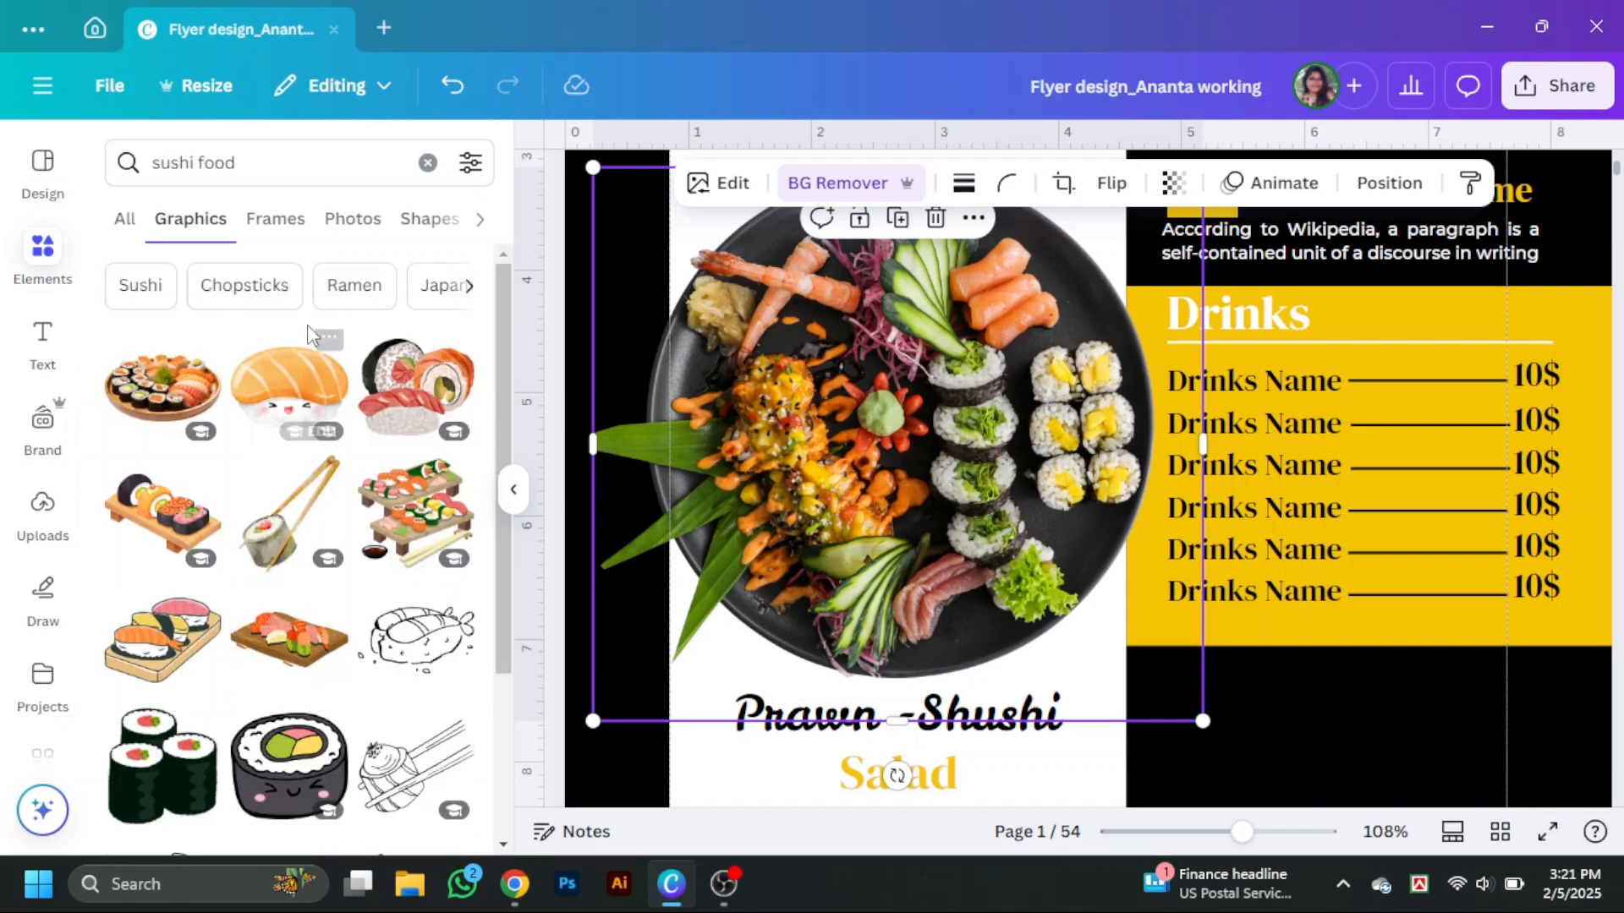
pyautogui.click(355, 219)
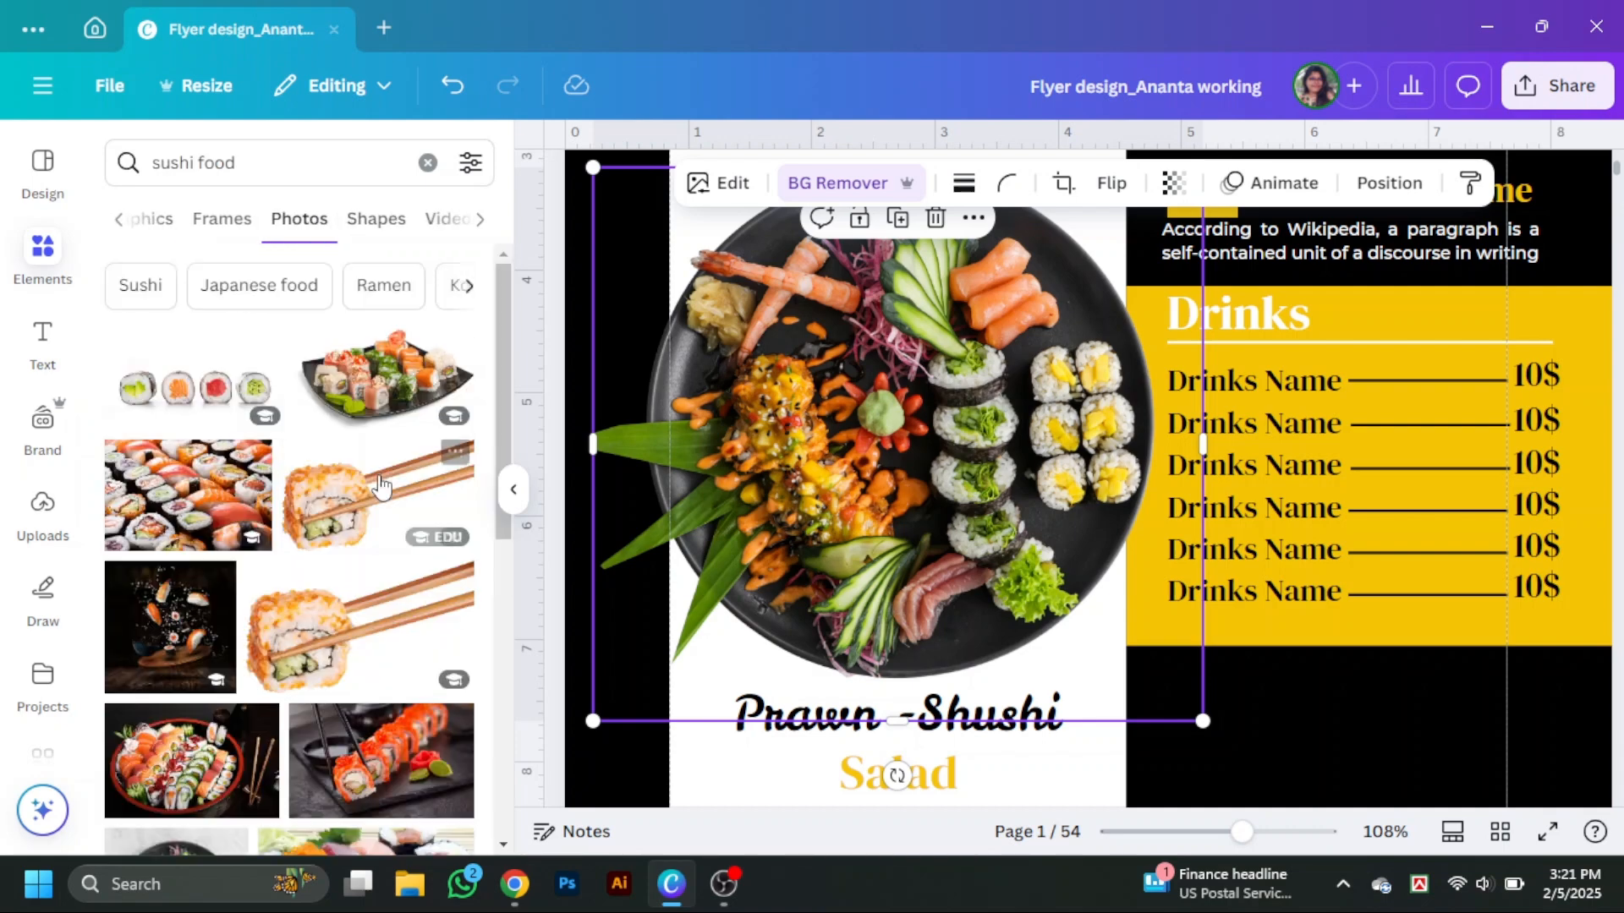
pyautogui.scroll(-3, 381, 484)
pyautogui.scroll(-3, 1447, 660)
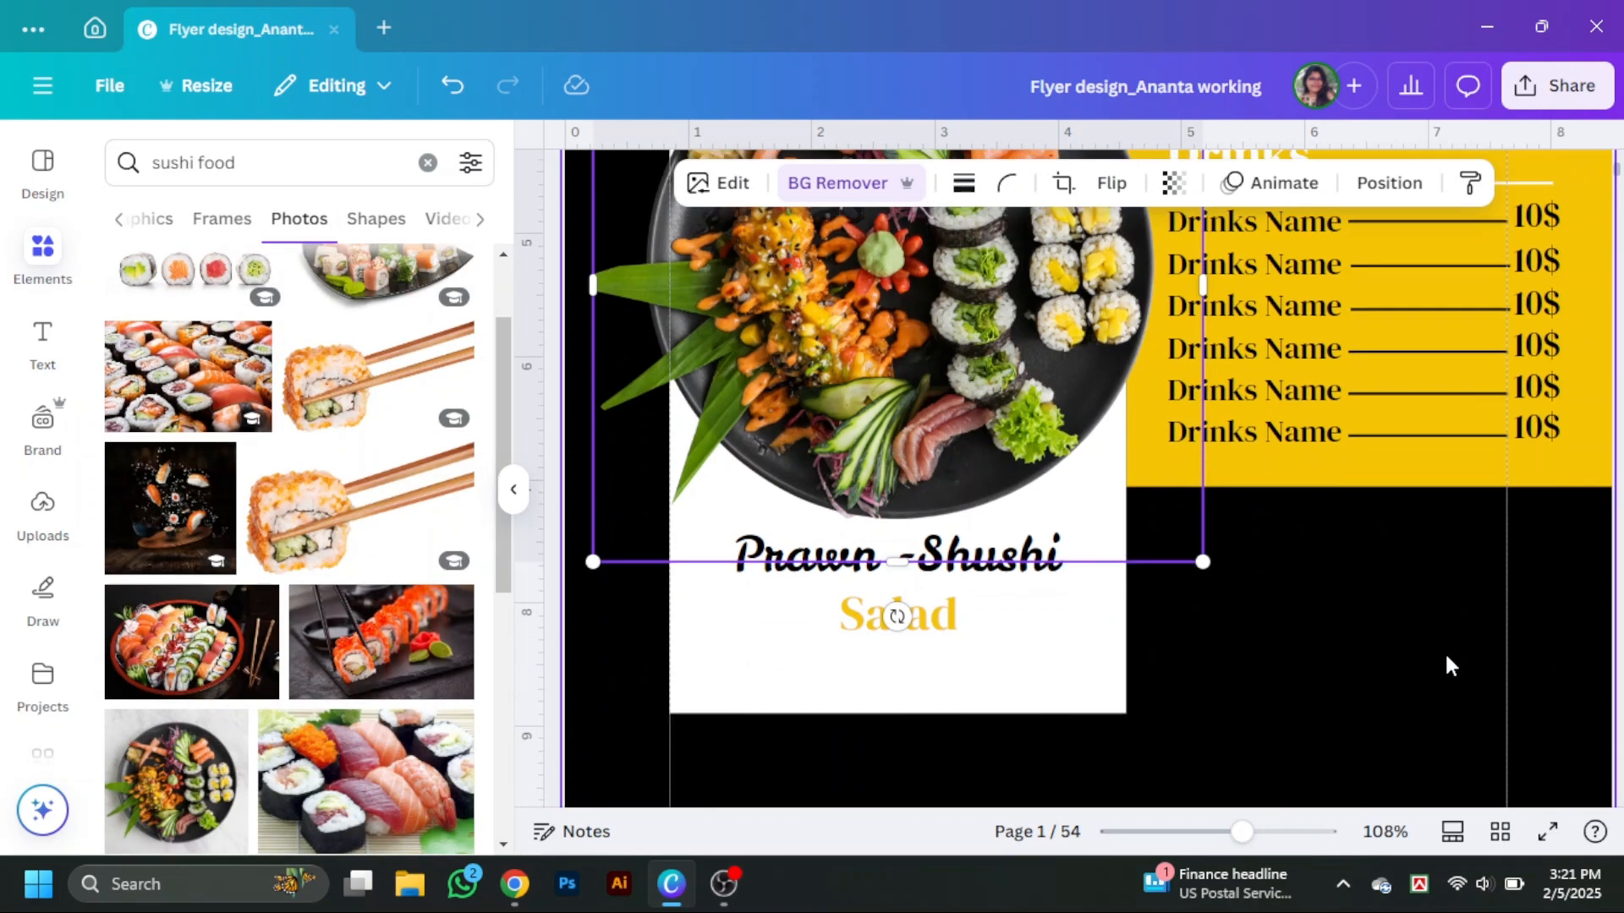
pyautogui.scroll(-3, 336, 621)
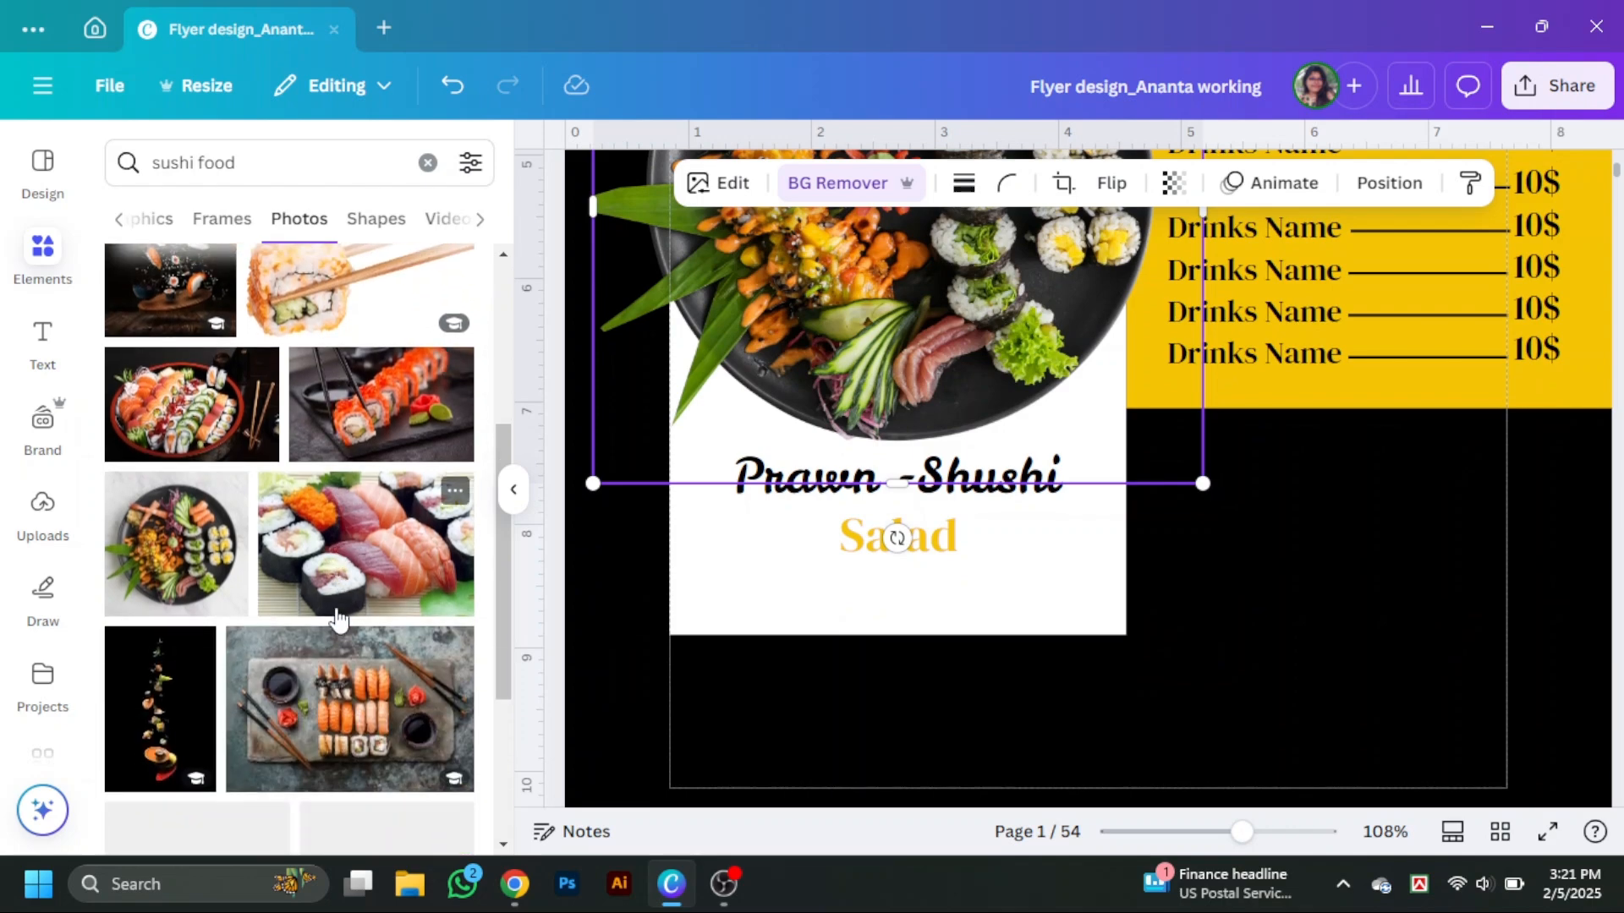
pyautogui.scroll(-2, 338, 618)
pyautogui.scroll(-3, 338, 617)
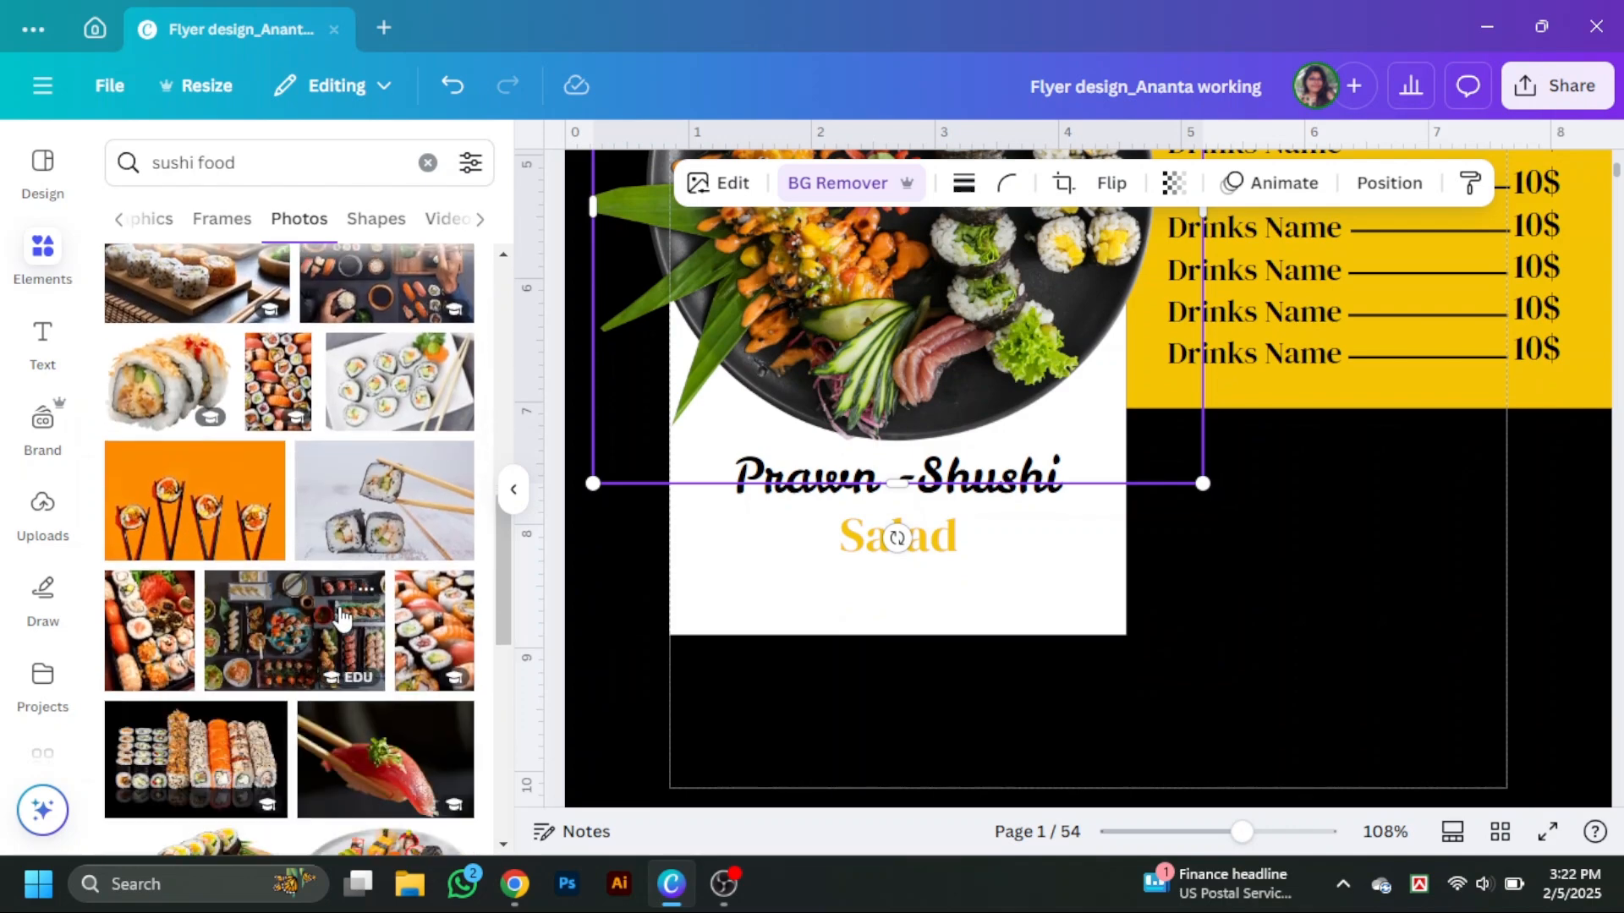
pyautogui.scroll(-5, 341, 617)
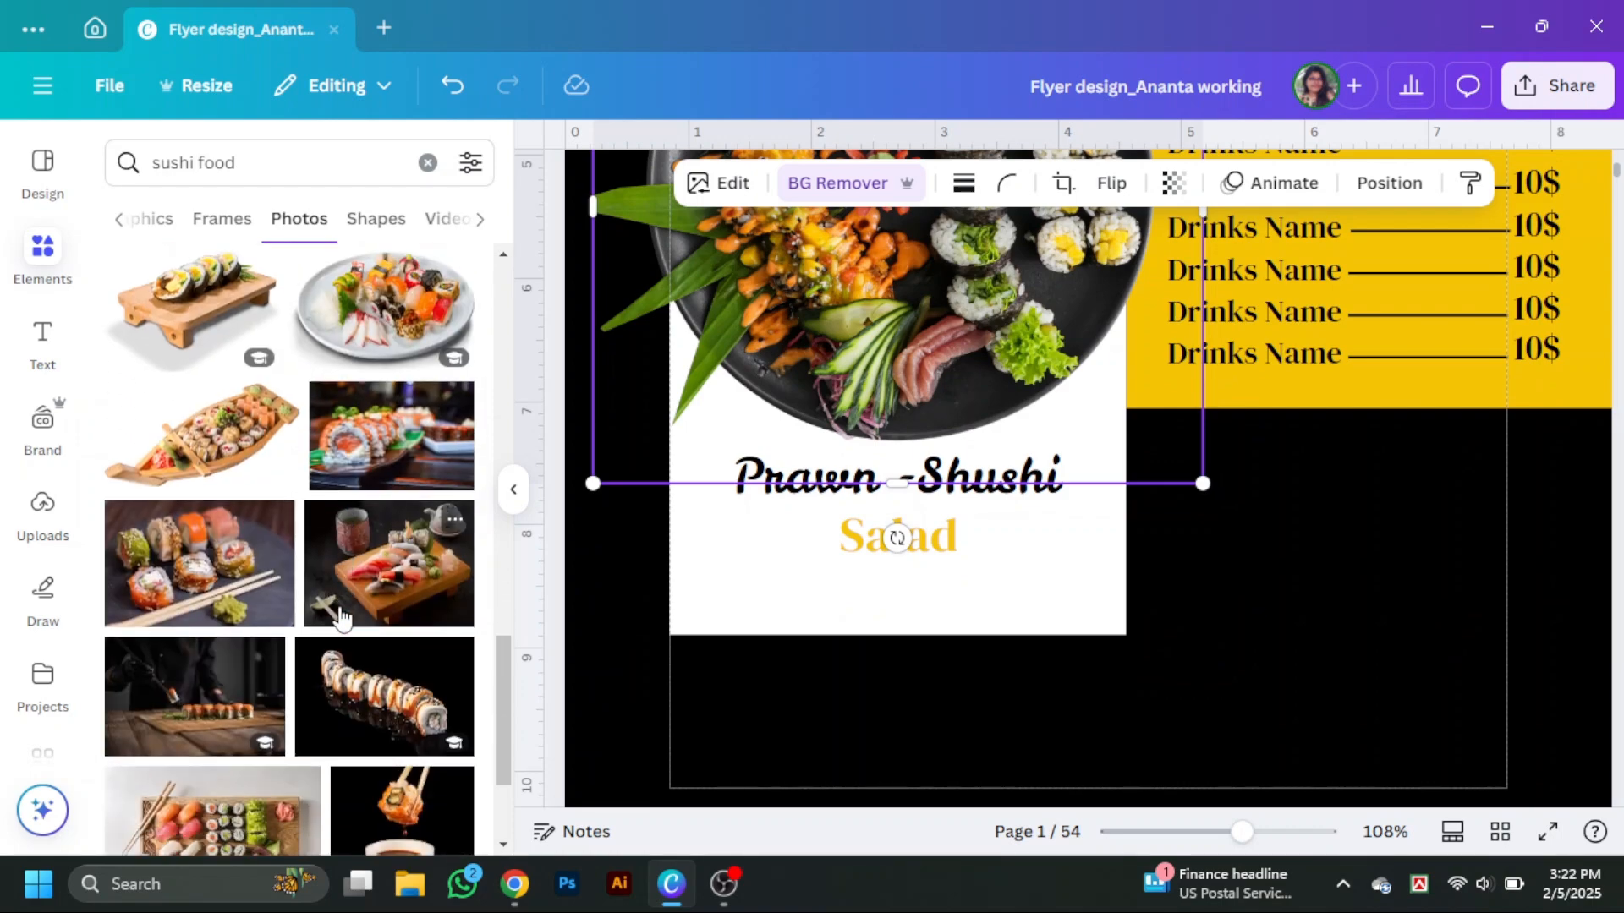
pyautogui.scroll(-2, 340, 618)
pyautogui.scroll(2, 341, 617)
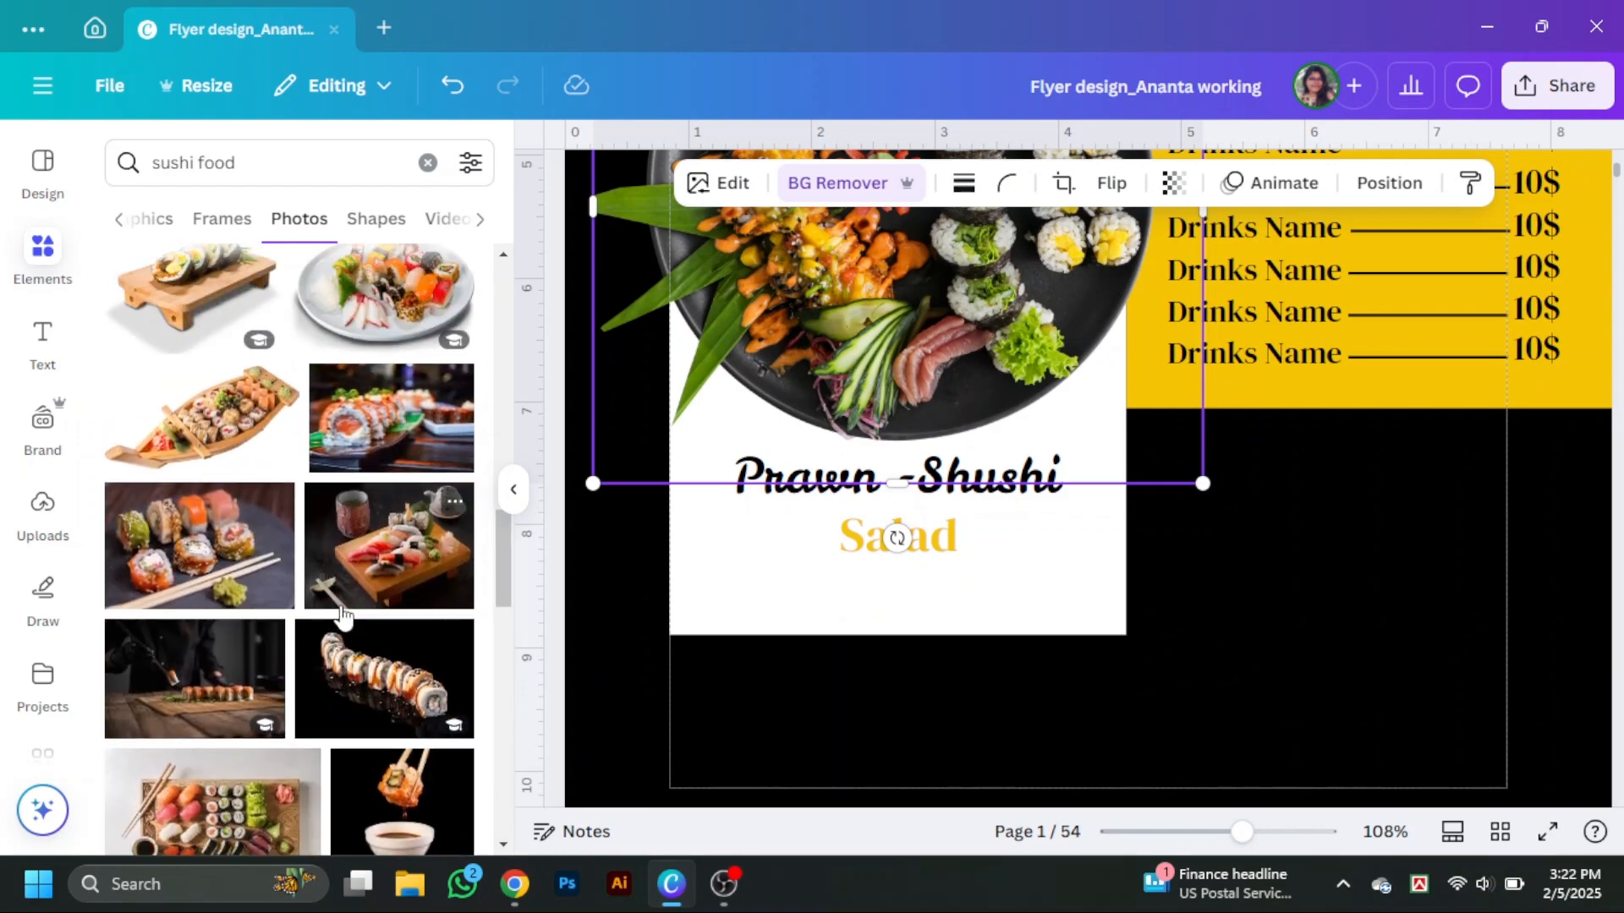
pyautogui.scroll(-8, 343, 617)
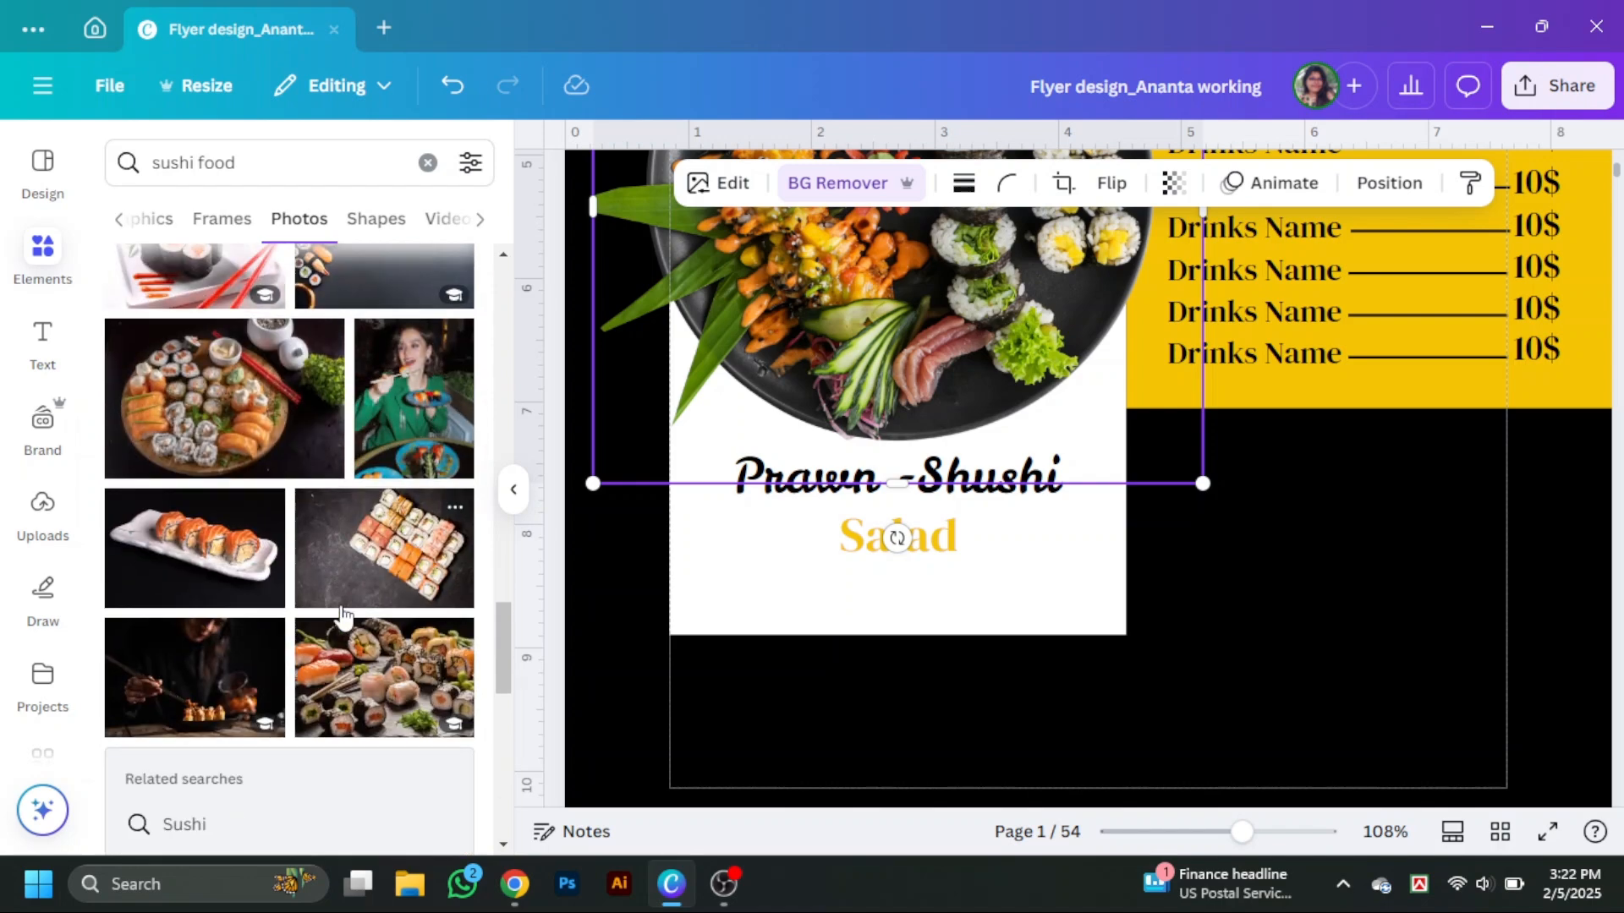
pyautogui.scroll(-5, 343, 618)
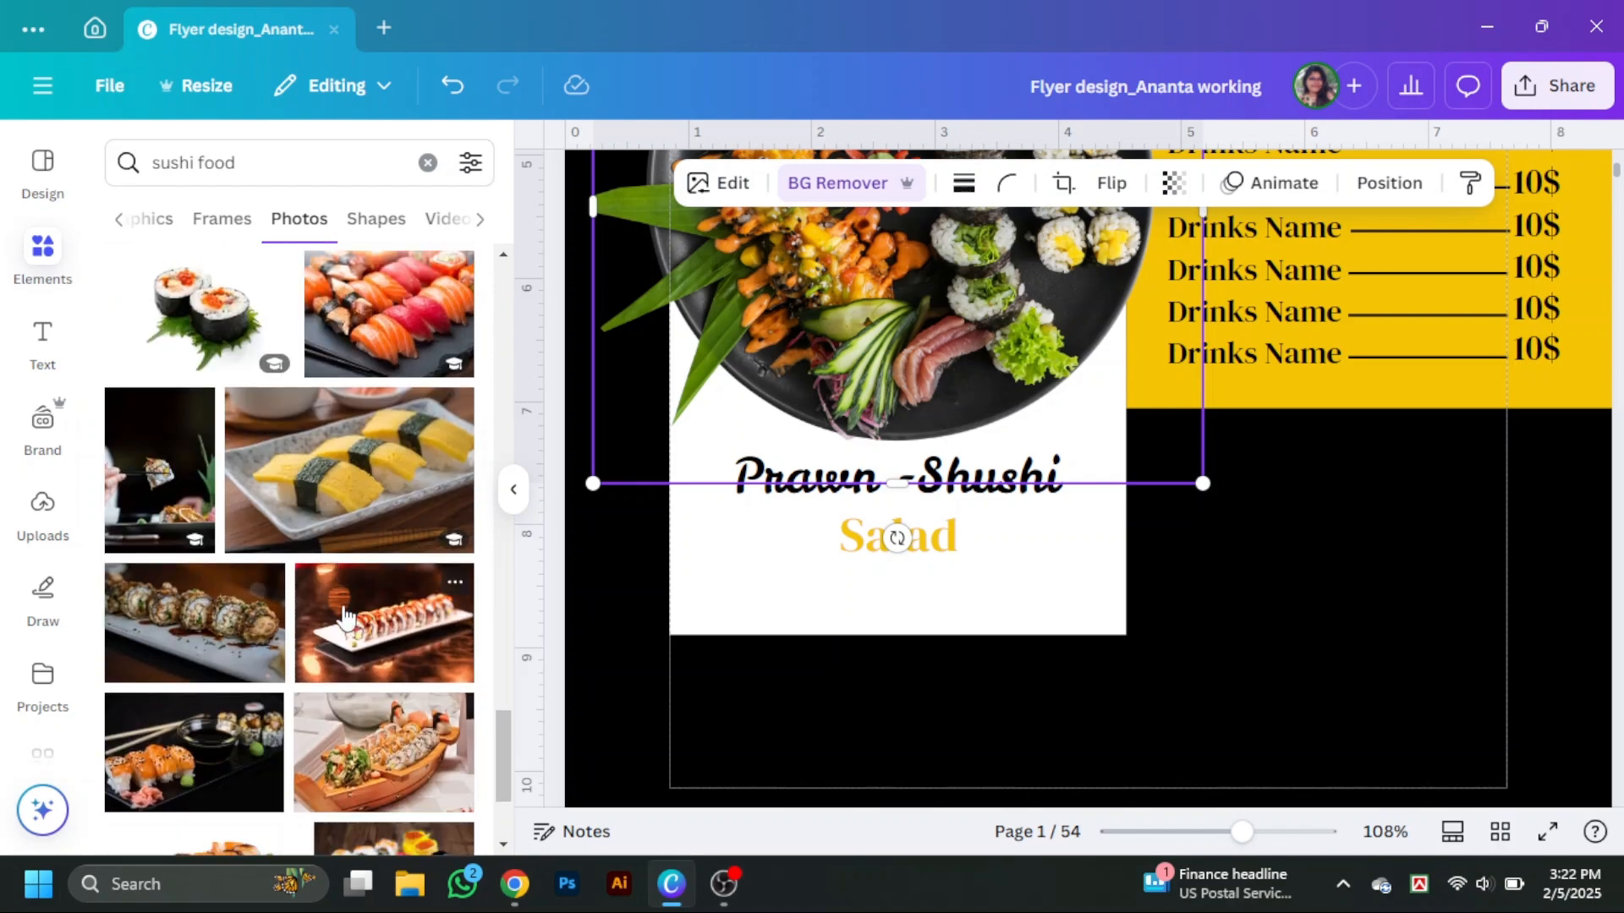
pyautogui.scroll(-10, 361, 576)
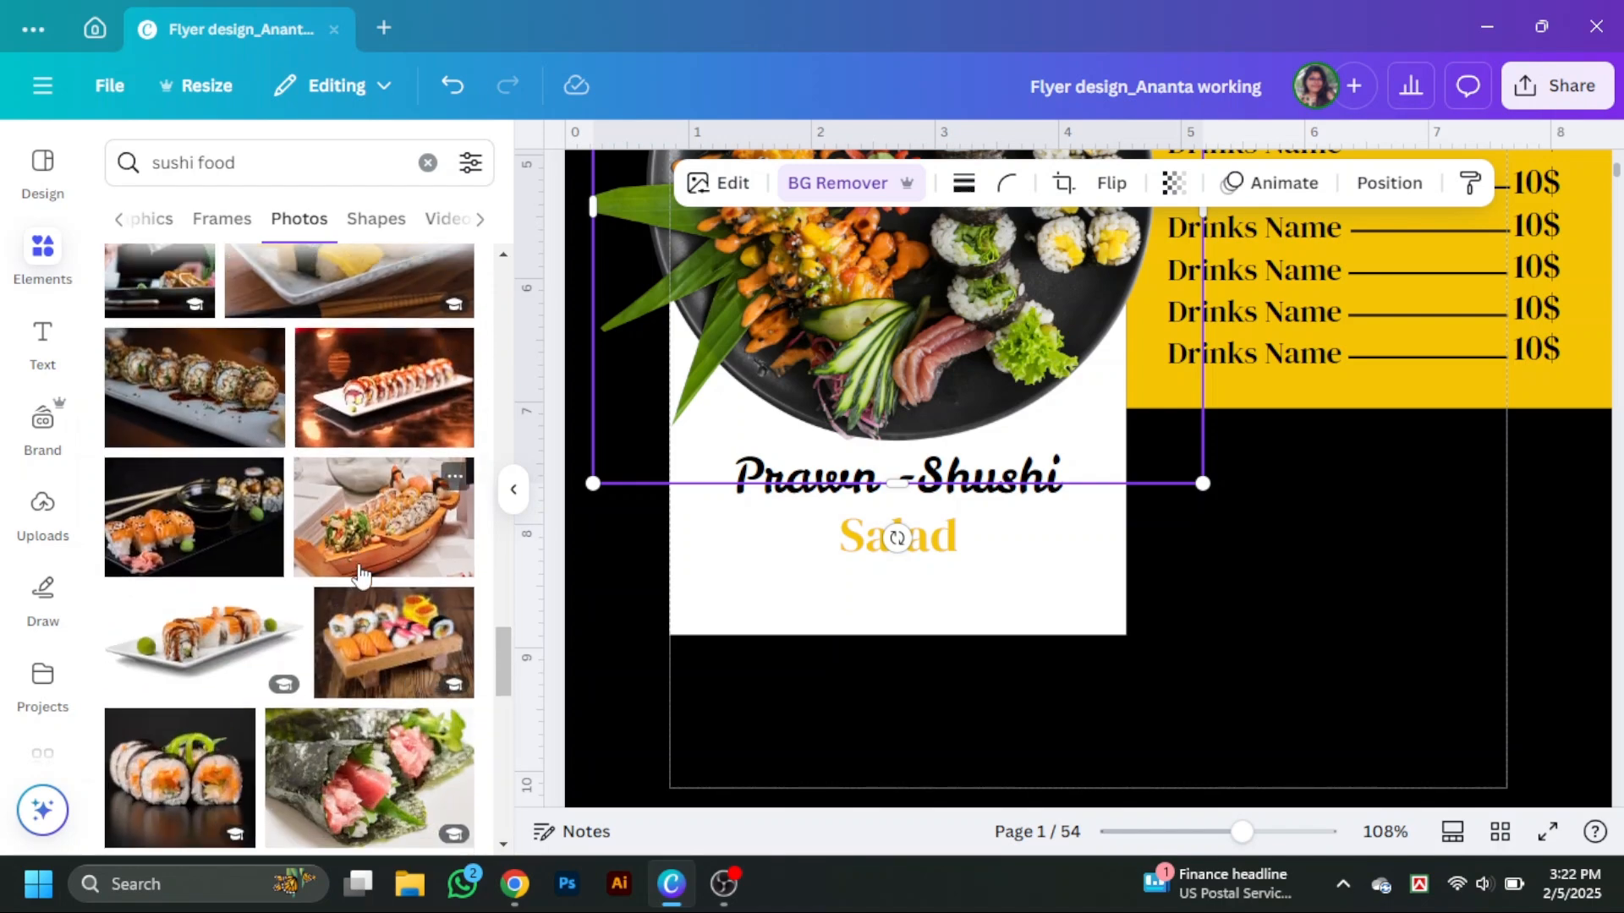
pyautogui.scroll(-10, 361, 575)
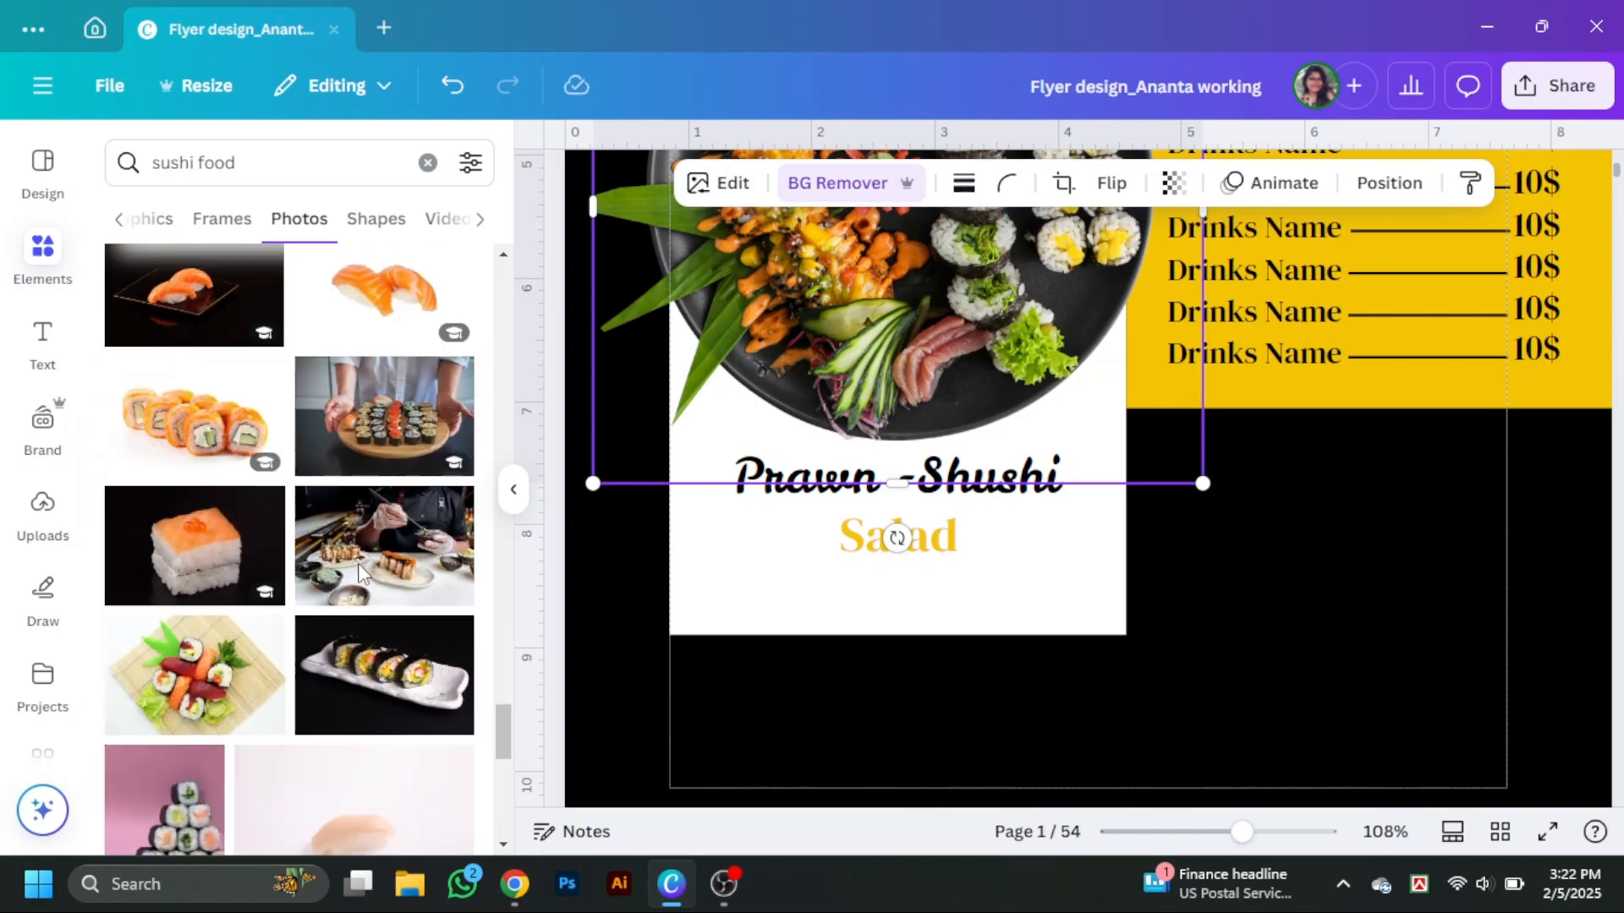
# Search photos for sushiplate and place a sushi plate photo in the flyer's lower right corner, resized.
pyautogui.moveTo(245, 163); pyautogui.dragTo(198, 165)
pyautogui.write('play')
pyautogui.press('BackSpace')
pyautogui.write('te')
pyautogui.press('Return')
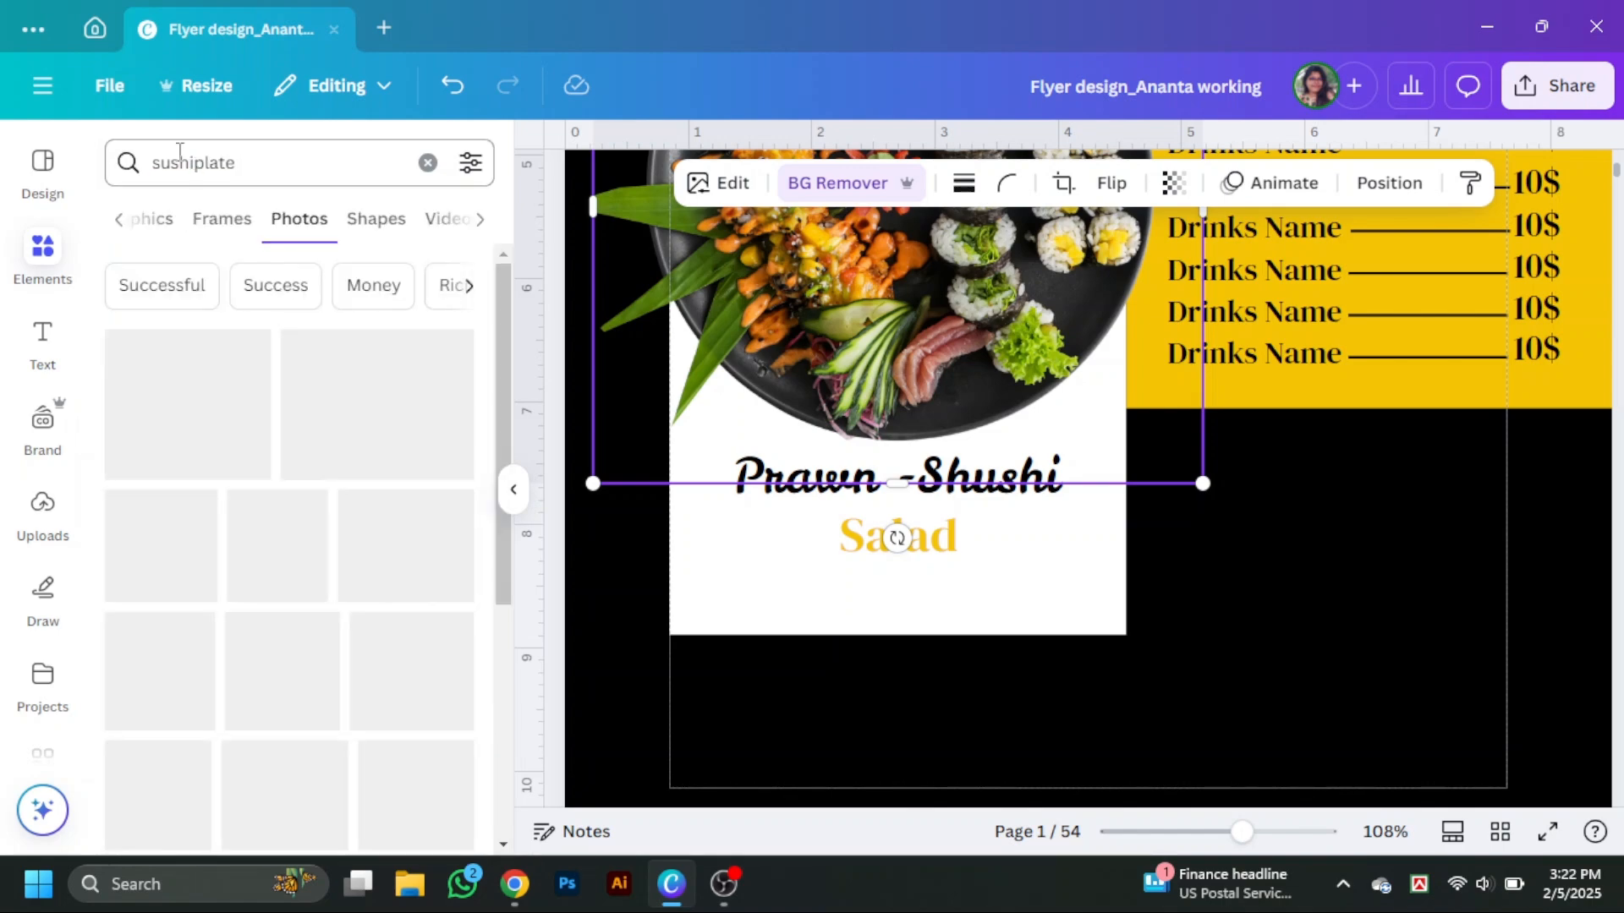
pyautogui.scroll(-1, 253, 473)
pyautogui.moveTo(188, 449); pyautogui.dragTo(1217, 630)
pyautogui.scroll(-4, 463, 492)
pyautogui.click(514, 489)
pyautogui.scroll(-2, 1184, 550)
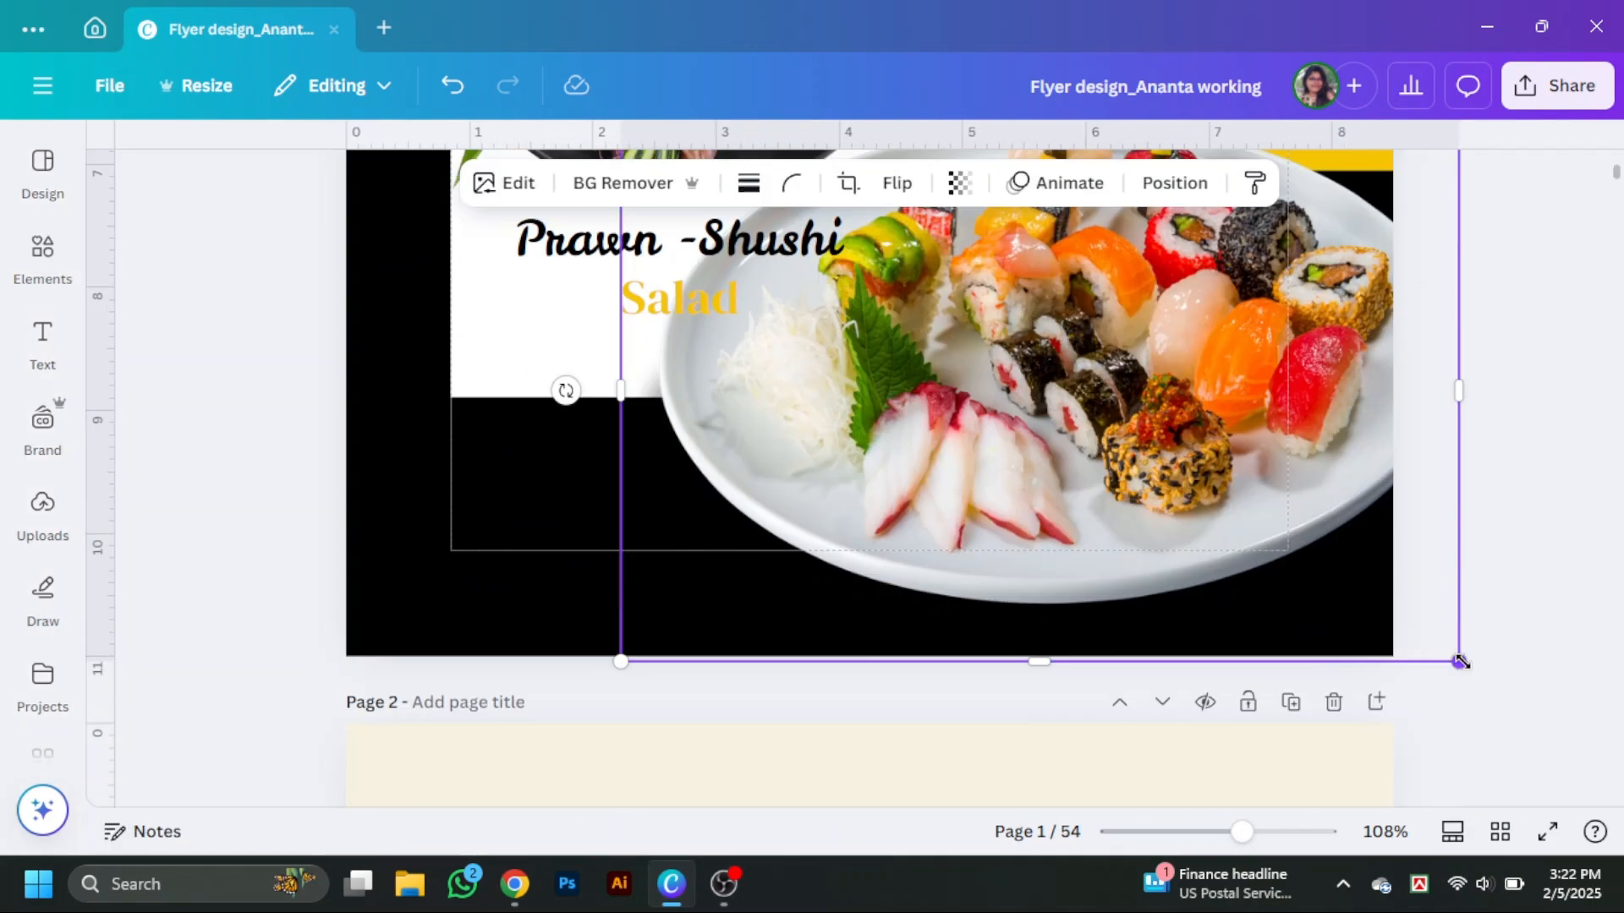
pyautogui.moveTo(1460, 661); pyautogui.dragTo(1256, 530)
pyautogui.moveTo(1023, 358); pyautogui.dragTo(1261, 591)
pyautogui.click(1508, 257)
# Stretch the lower yellow block left so it spans the full page width behind the food photo.
pyautogui.scroll(1, 1438, 422)
pyautogui.moveTo(1333, 641)
pyautogui.mouseDown()
pyautogui.moveTo(1350, 631)
pyautogui.moveTo(1344, 649)
pyautogui.mouseUp()
pyautogui.click(1152, 397)
pyautogui.scroll(4, 1544, 667)
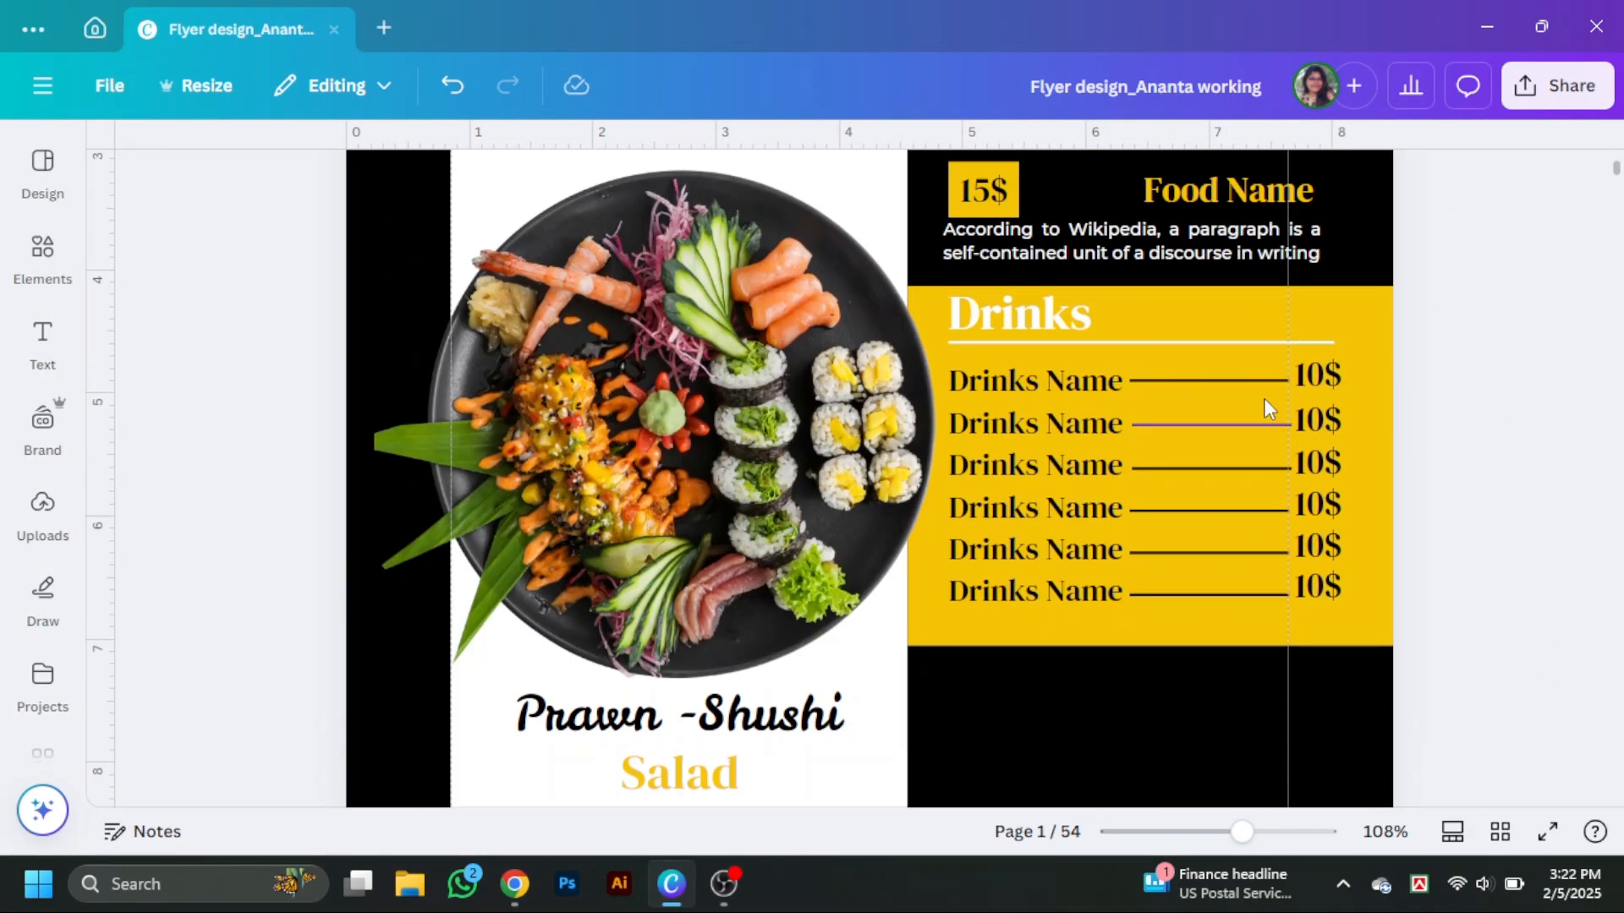
pyautogui.click(1264, 398)
pyautogui.moveTo(908, 463); pyautogui.dragTo(345, 508)
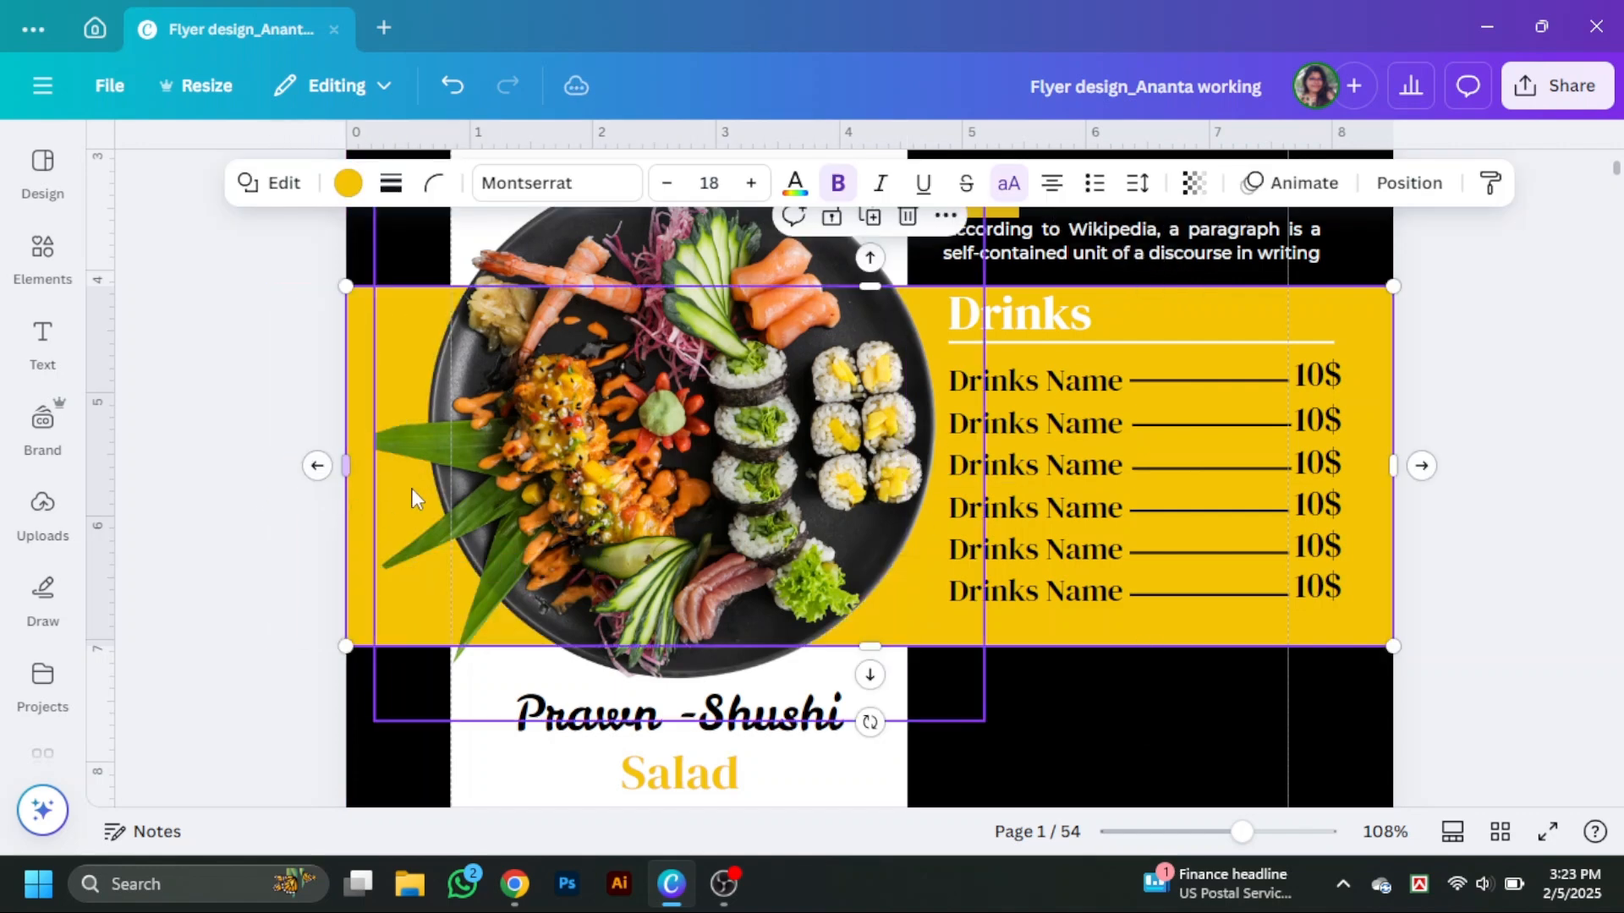
pyautogui.click(419, 453)
pyautogui.moveTo(367, 446); pyautogui.dragTo(364, 446)
pyautogui.click(1461, 545)
pyautogui.scroll(-4, 1459, 544)
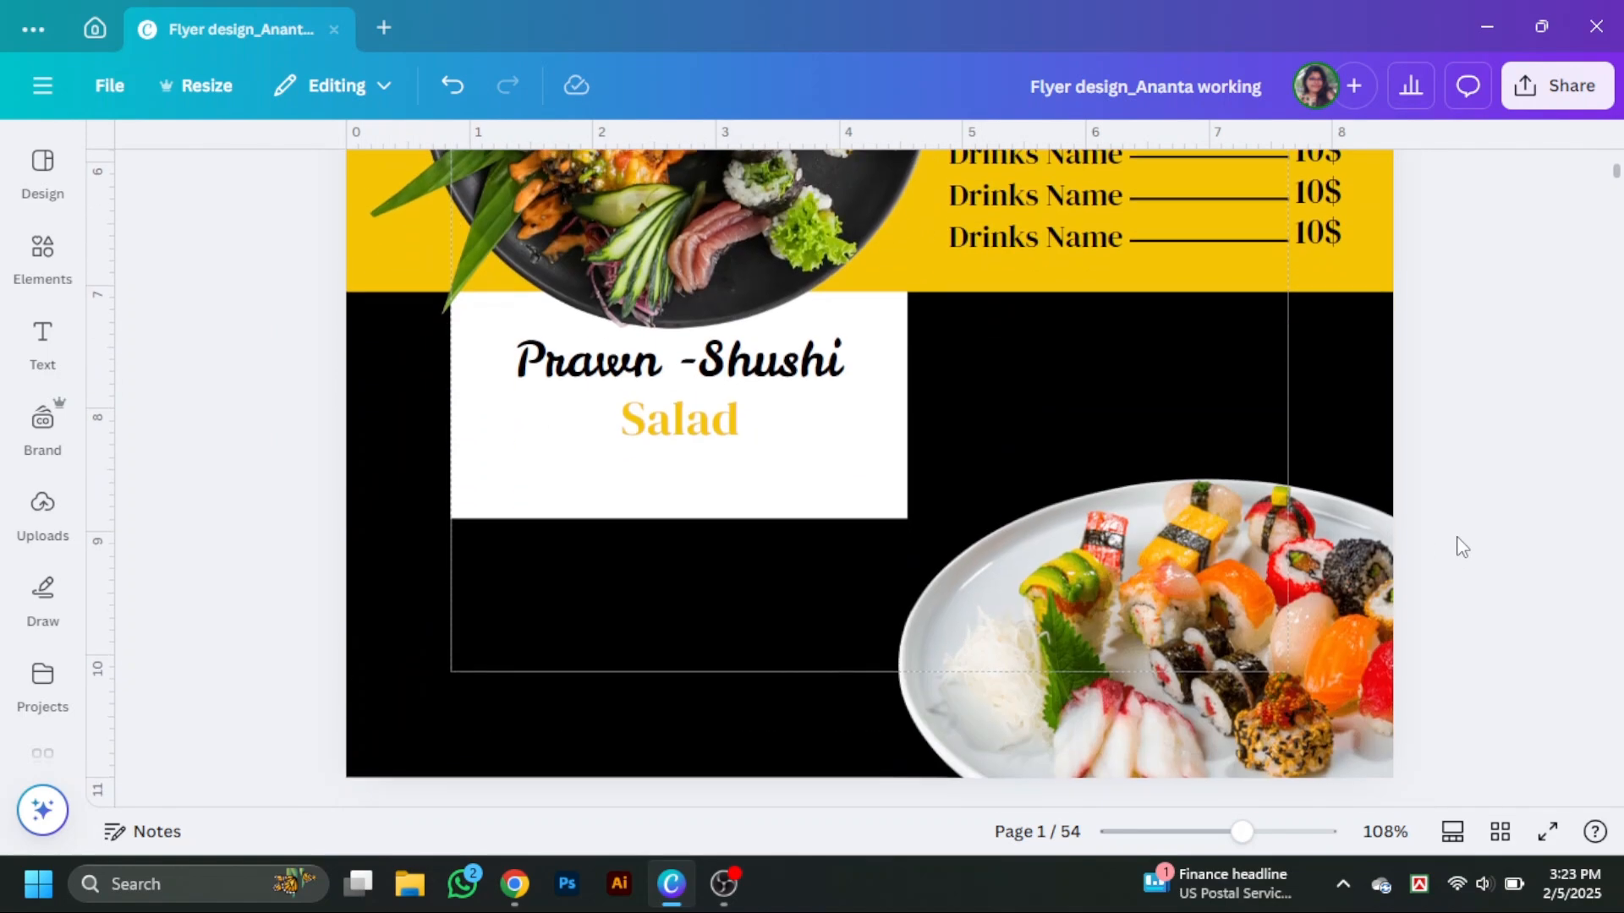
pyautogui.scroll(-3, 1457, 544)
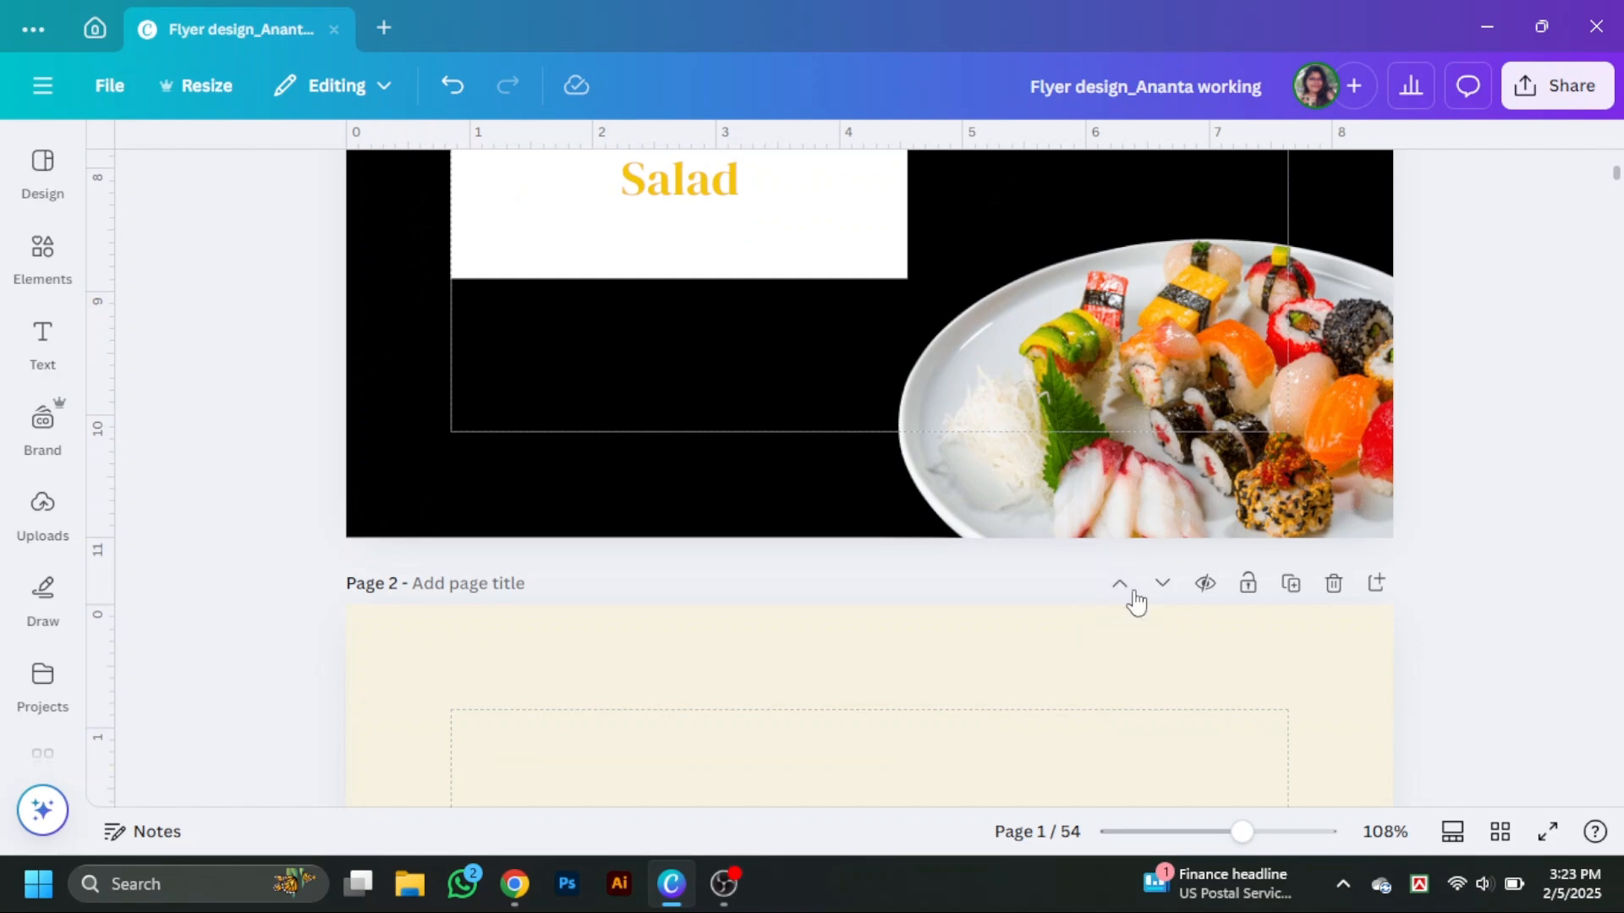
pyautogui.scroll(5, 1327, 610)
pyautogui.scroll(-2, 1395, 635)
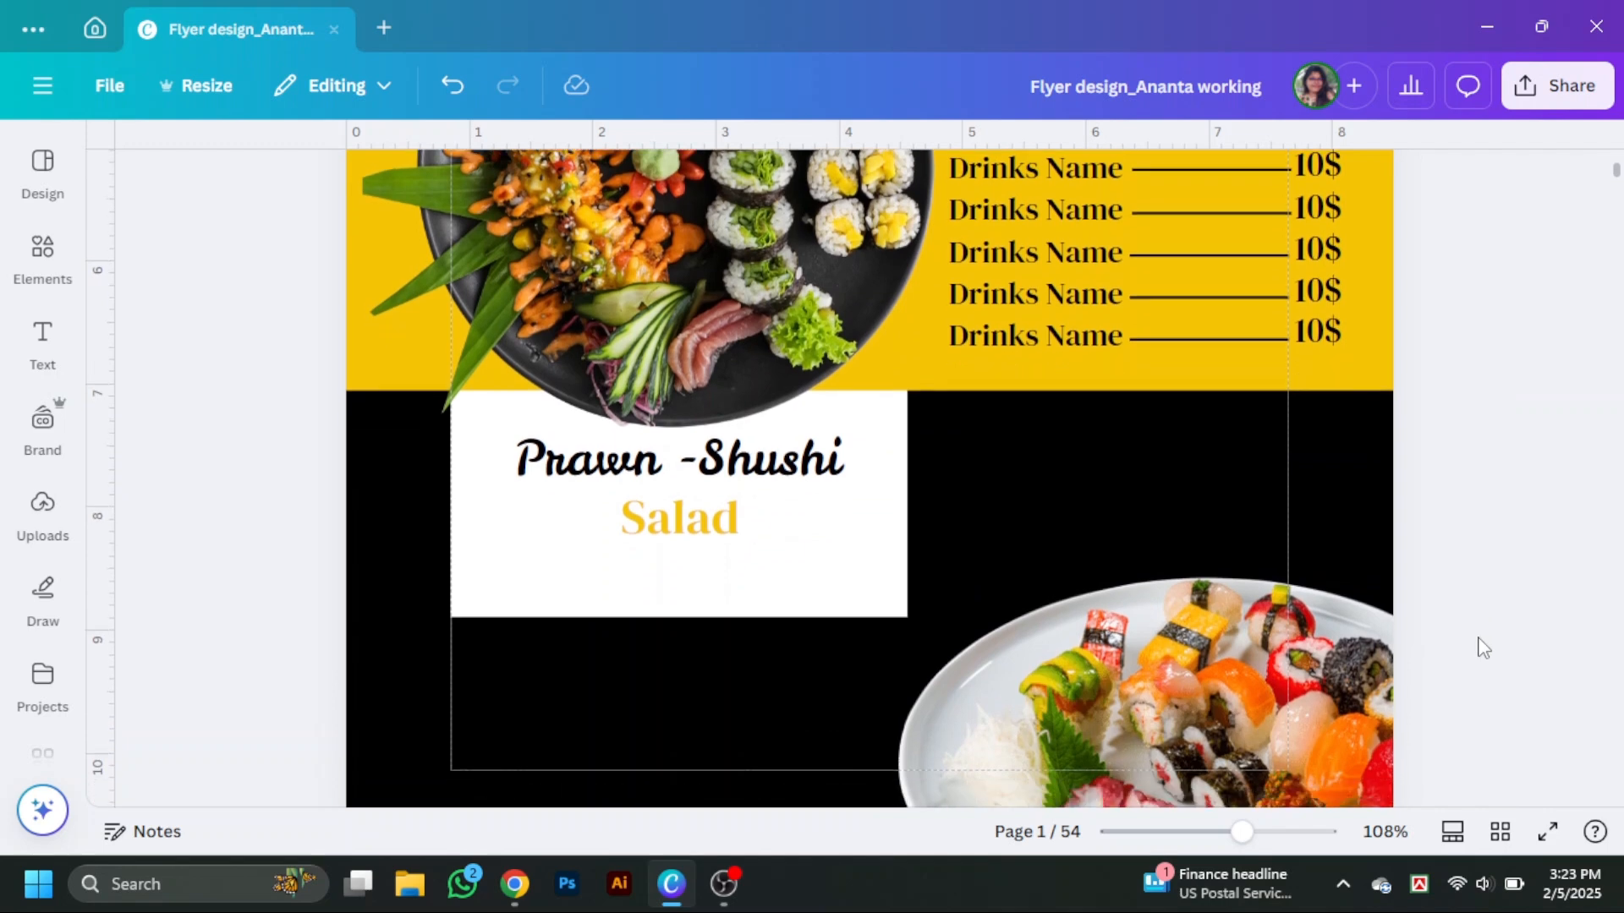
pyautogui.scroll(-1, 1483, 647)
pyautogui.scroll(-1, 1482, 648)
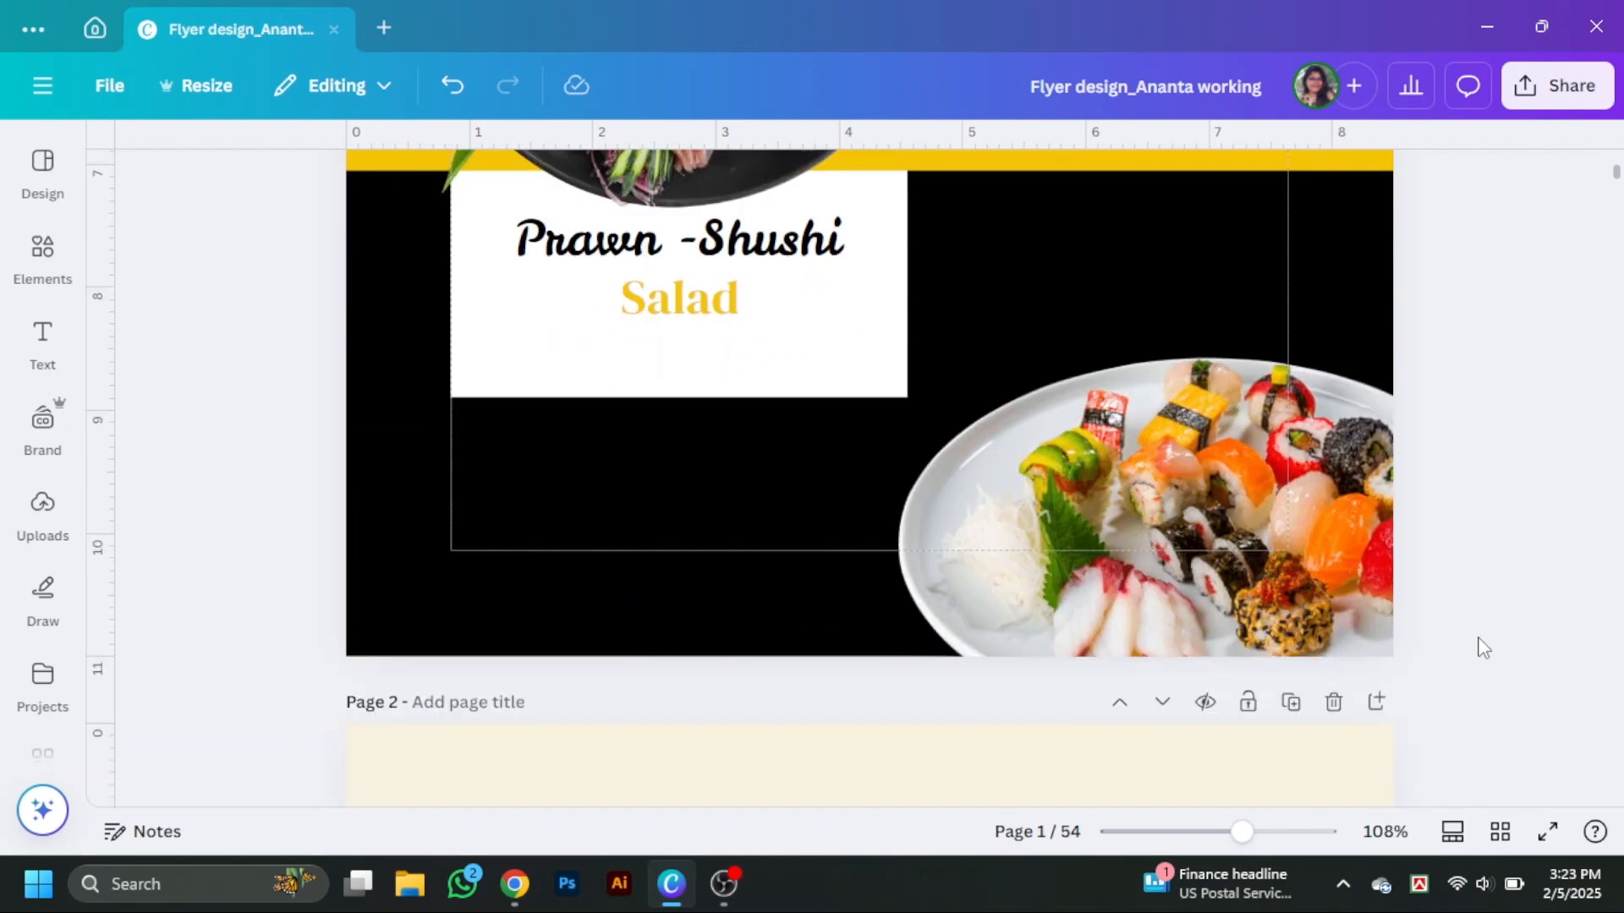
pyautogui.scroll(1, 1482, 647)
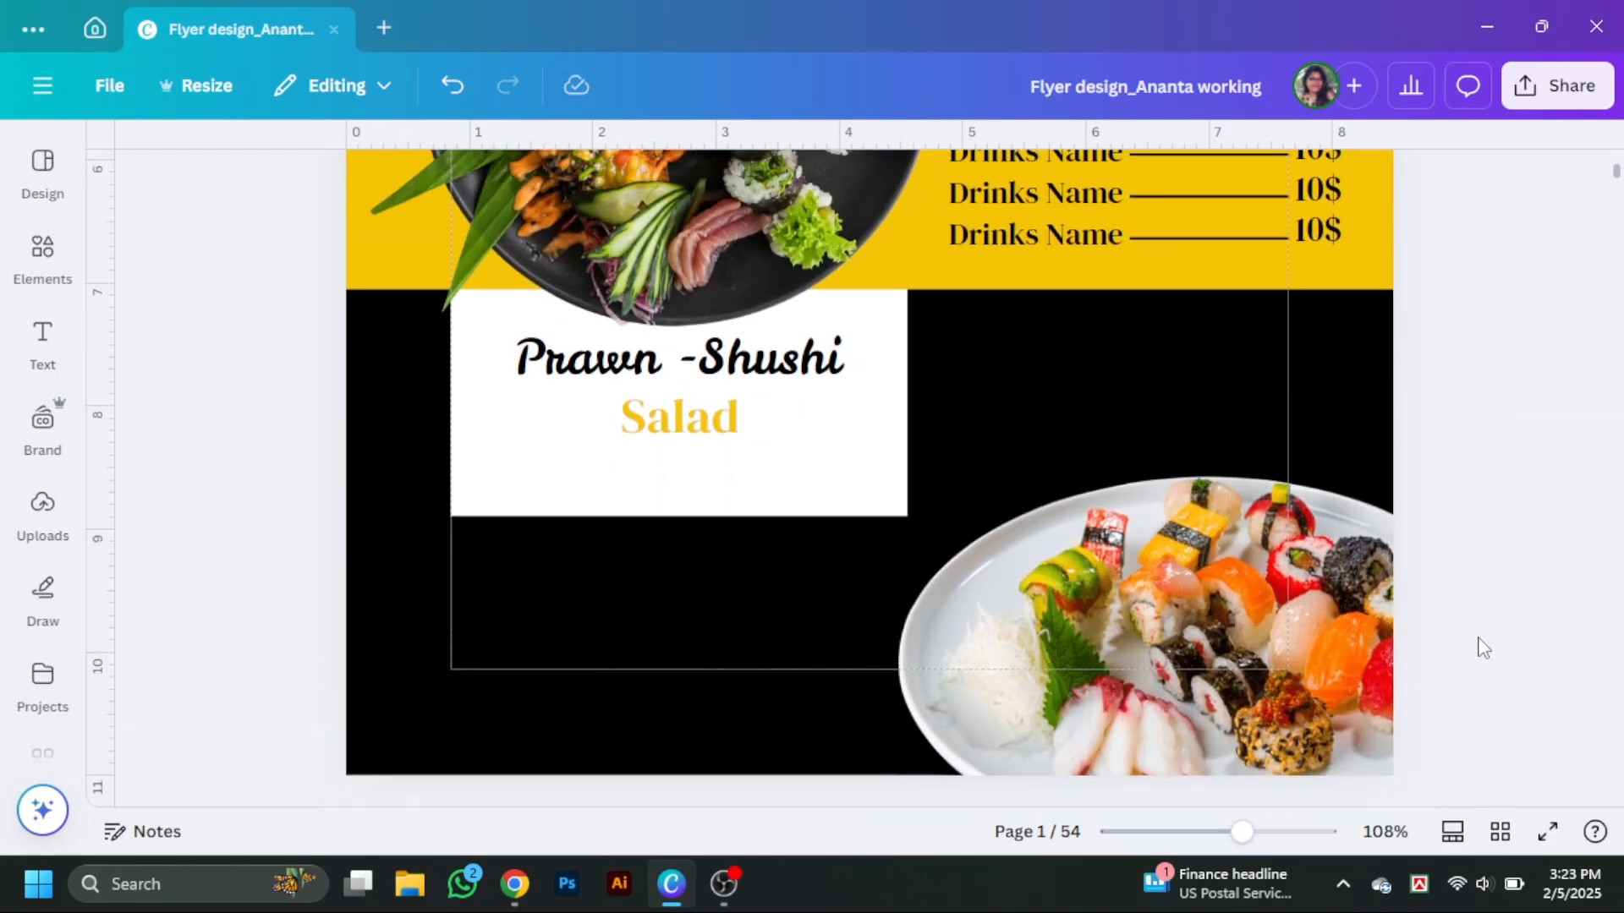
# Duplicate the Prawn -Shushi text to the right side of the black area and color the copy yellow.
pyautogui.click(772, 370)
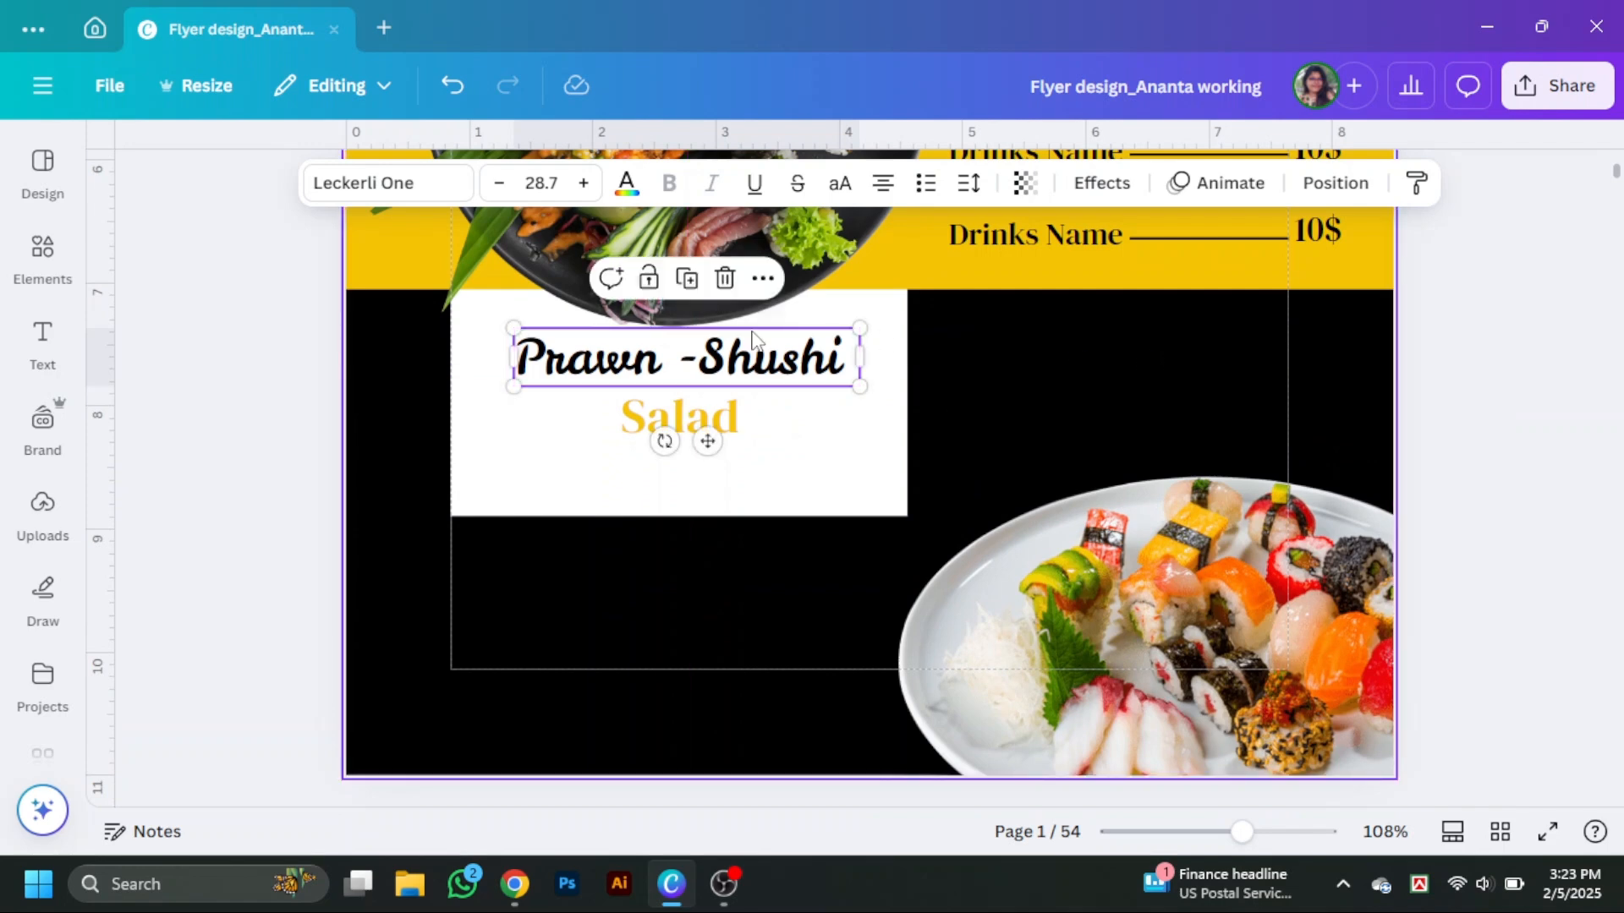
pyautogui.moveTo(753, 369); pyautogui.dragTo(1198, 366)
pyautogui.doubleClick(1197, 366)
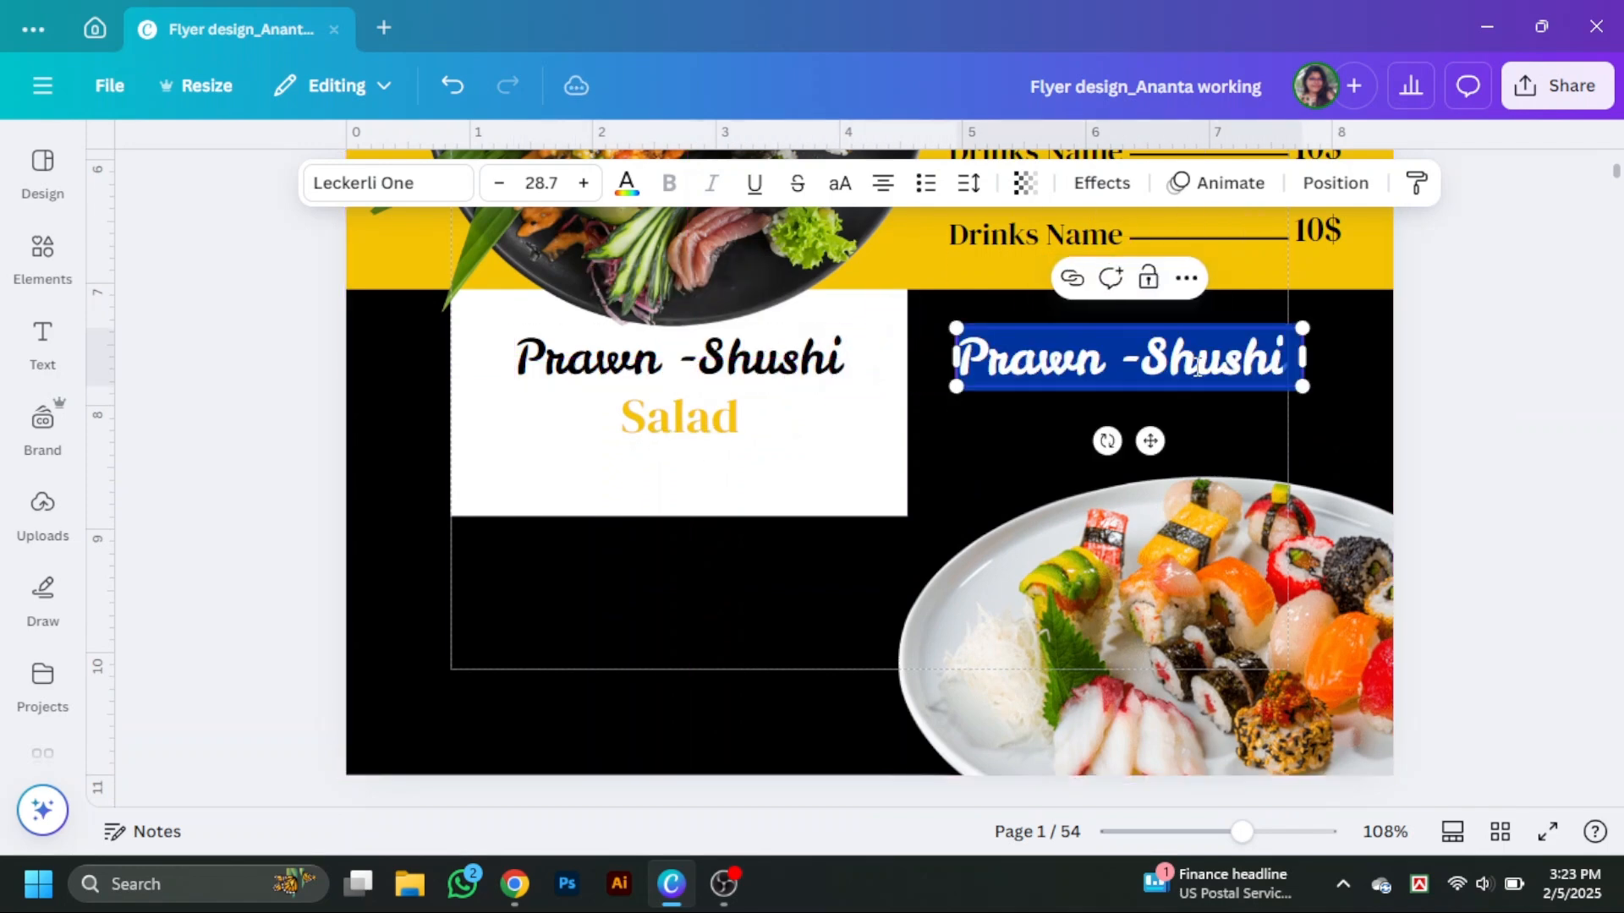
pyautogui.click(642, 201)
pyautogui.scroll(-5, 279, 544)
pyautogui.click(321, 584)
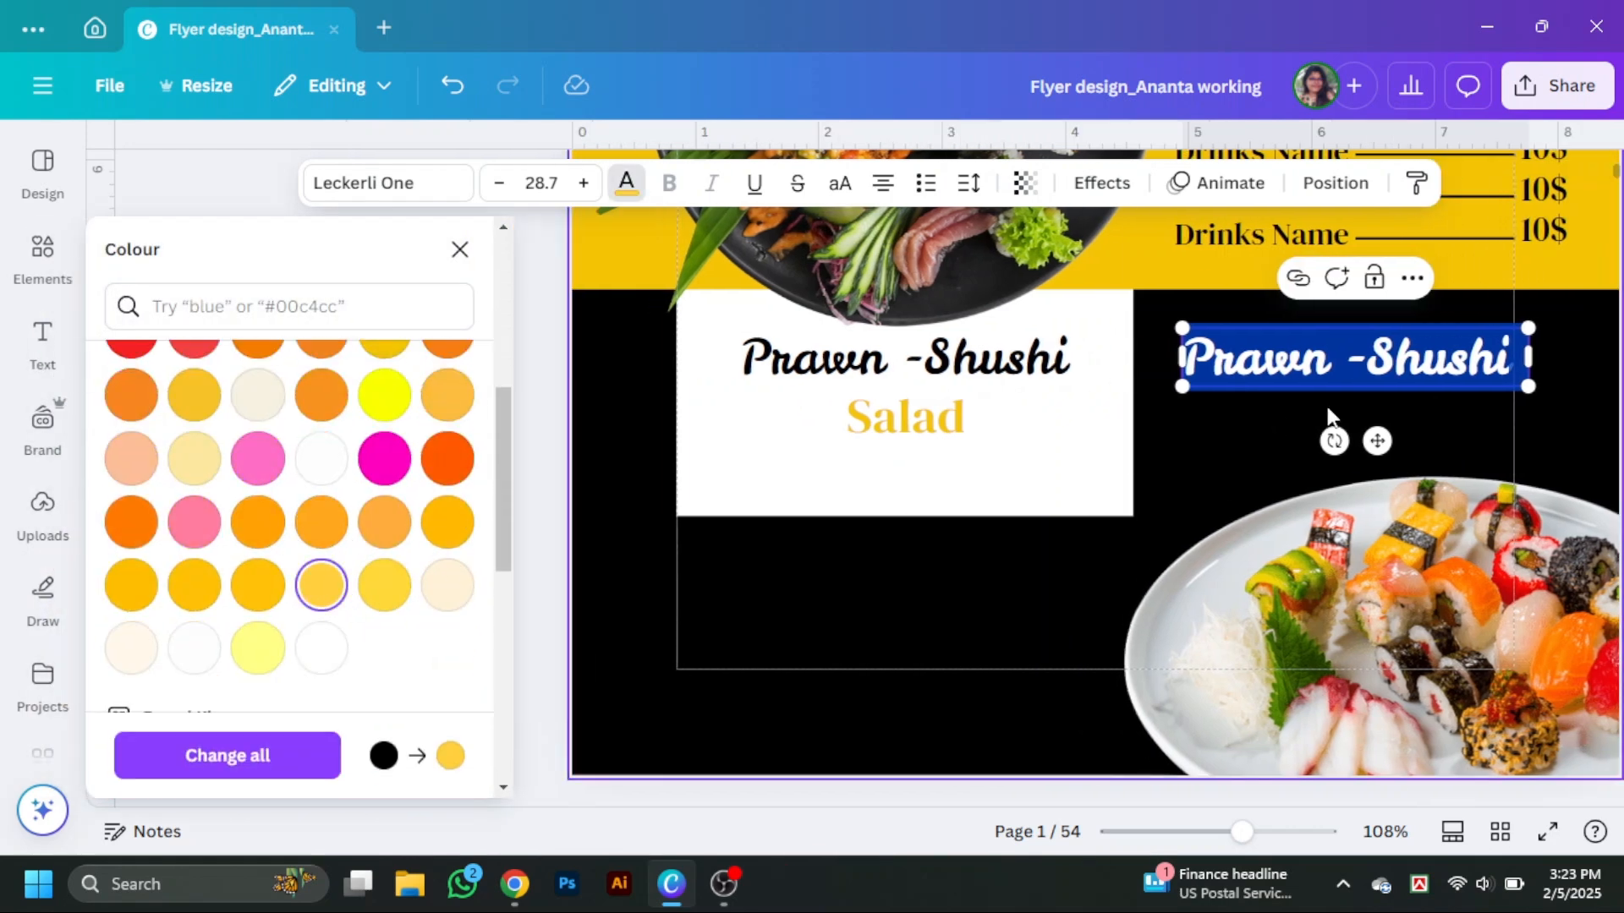
pyautogui.click(1494, 418)
# Change the duplicated text to "Salmon Shushi".
pyautogui.click(1199, 372)
pyautogui.doubleClick(1199, 372)
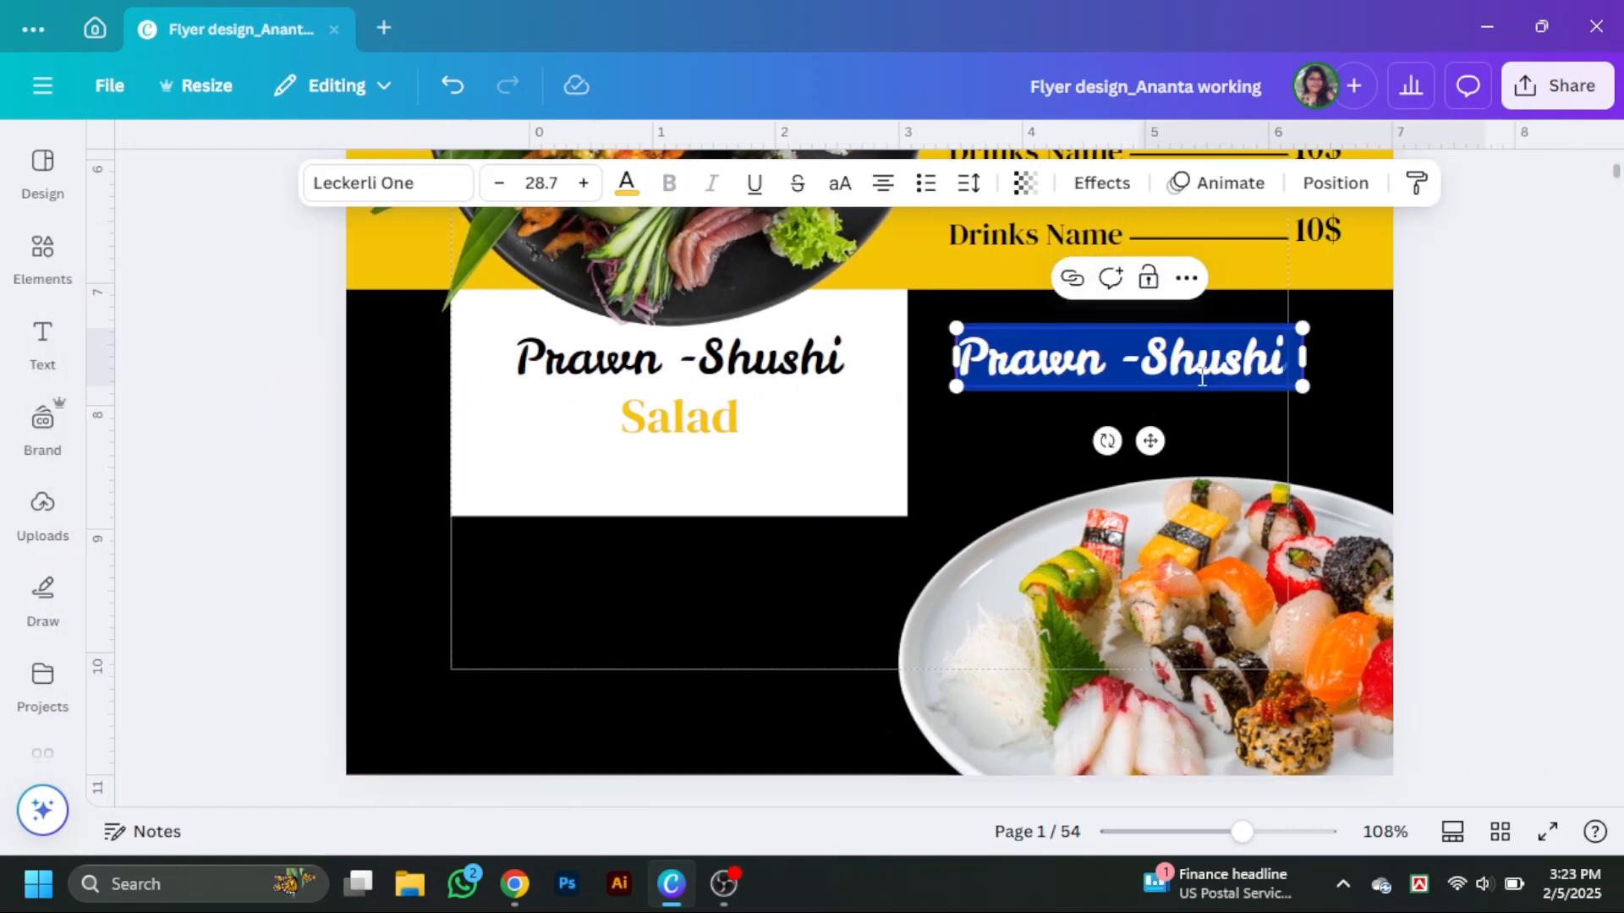
pyautogui.press('BackSpace')
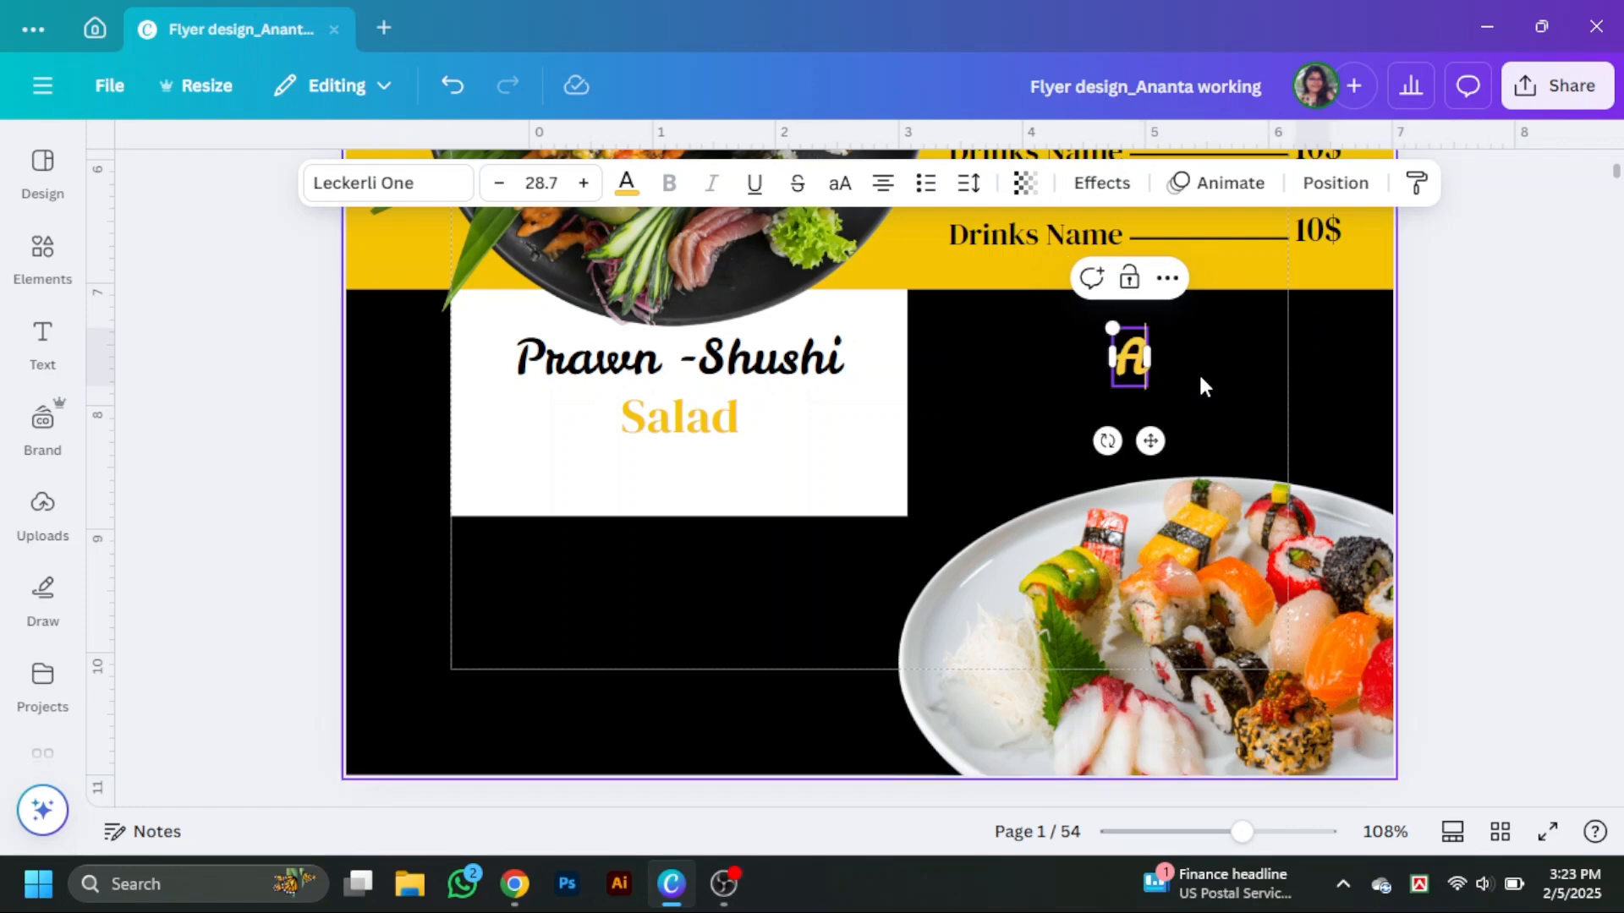
pyautogui.write('Sal')
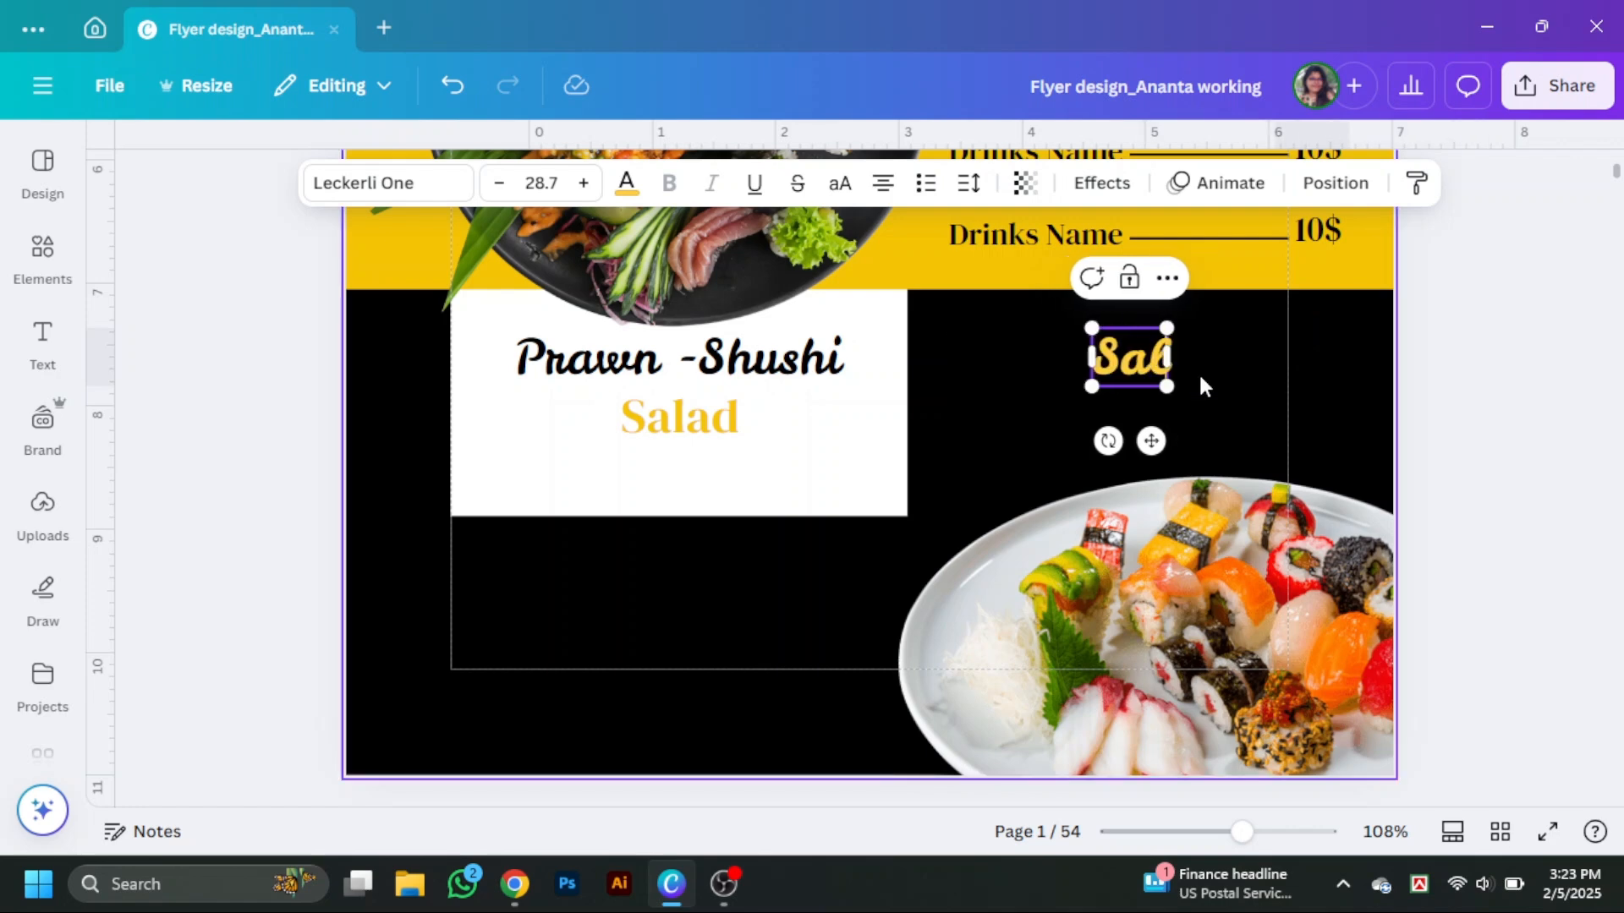
pyautogui.write('mon')
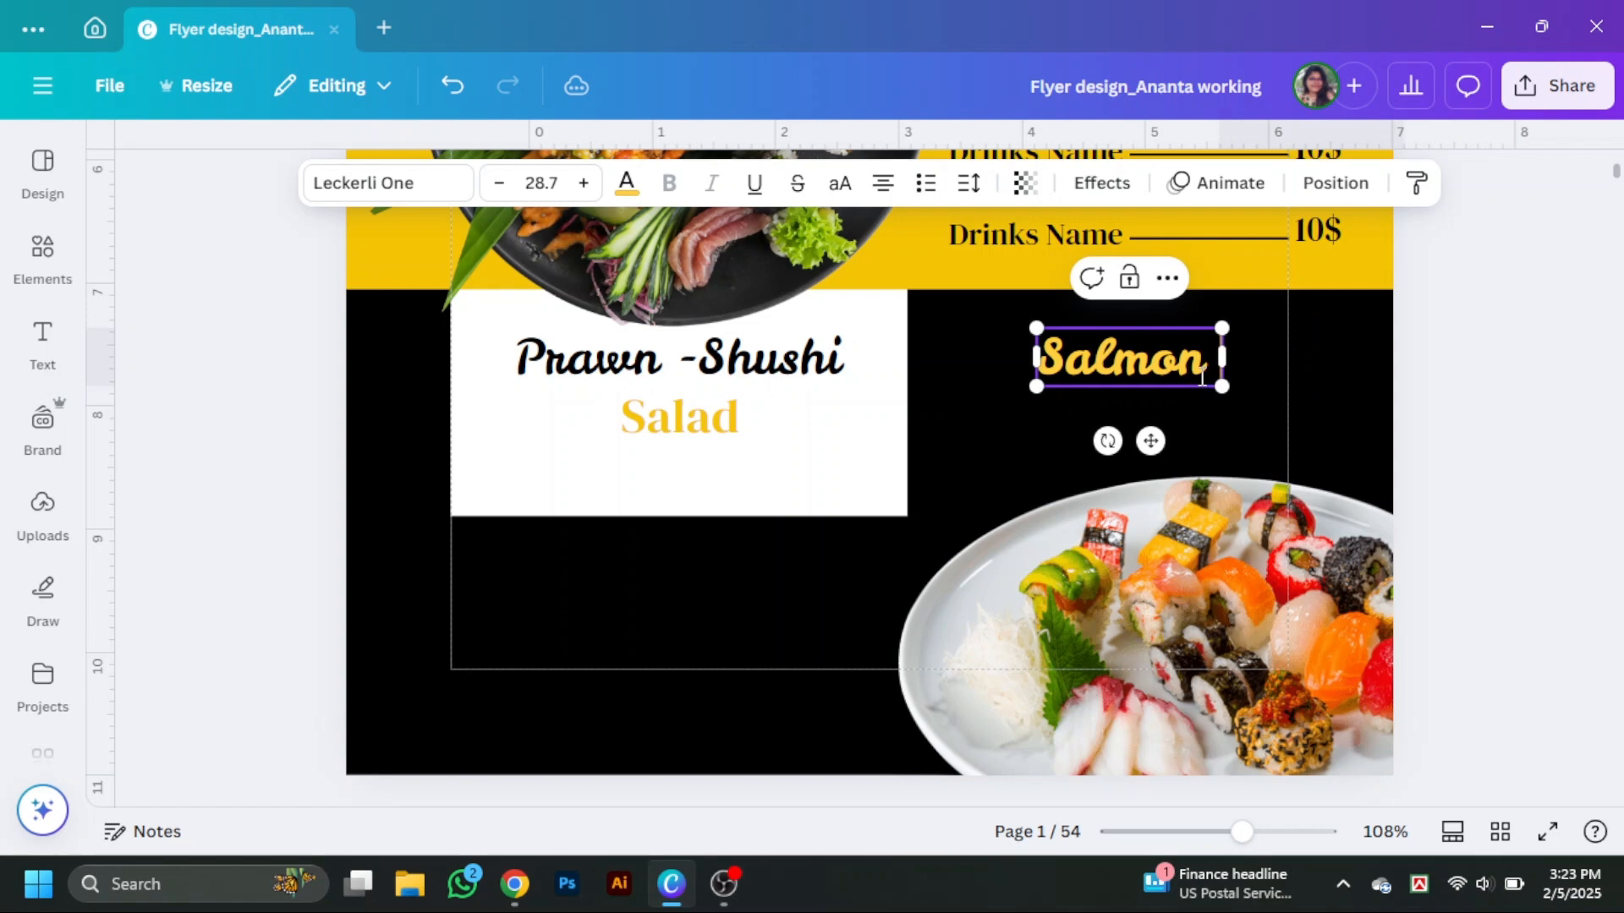
pyautogui.write(' S')
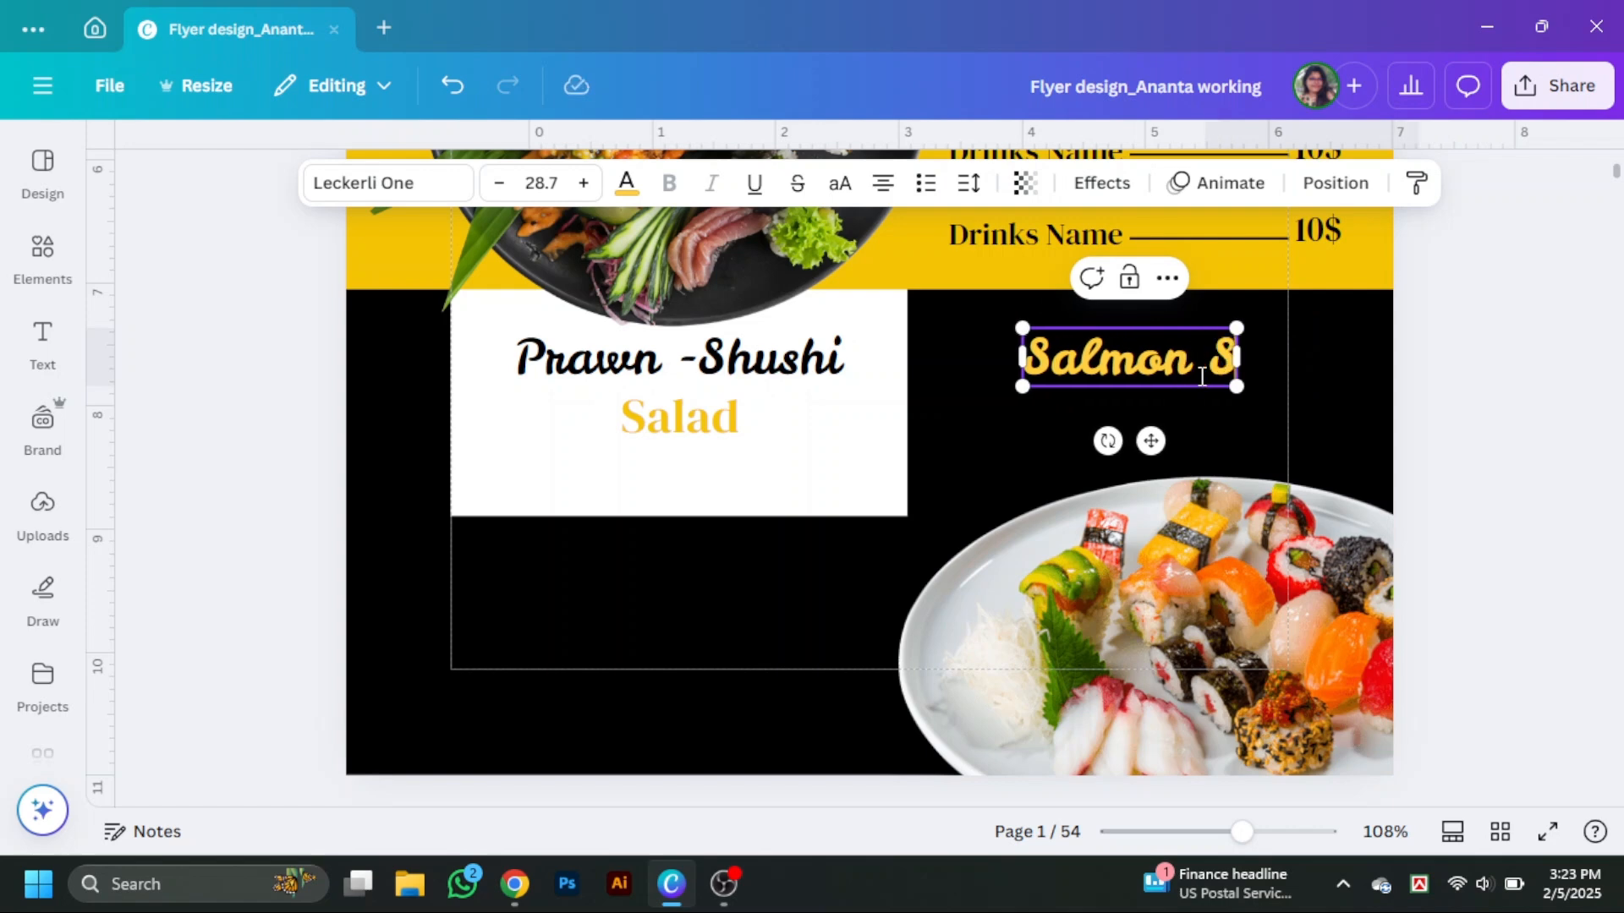
pyautogui.write('hushu')
pyautogui.press('BackSpace')
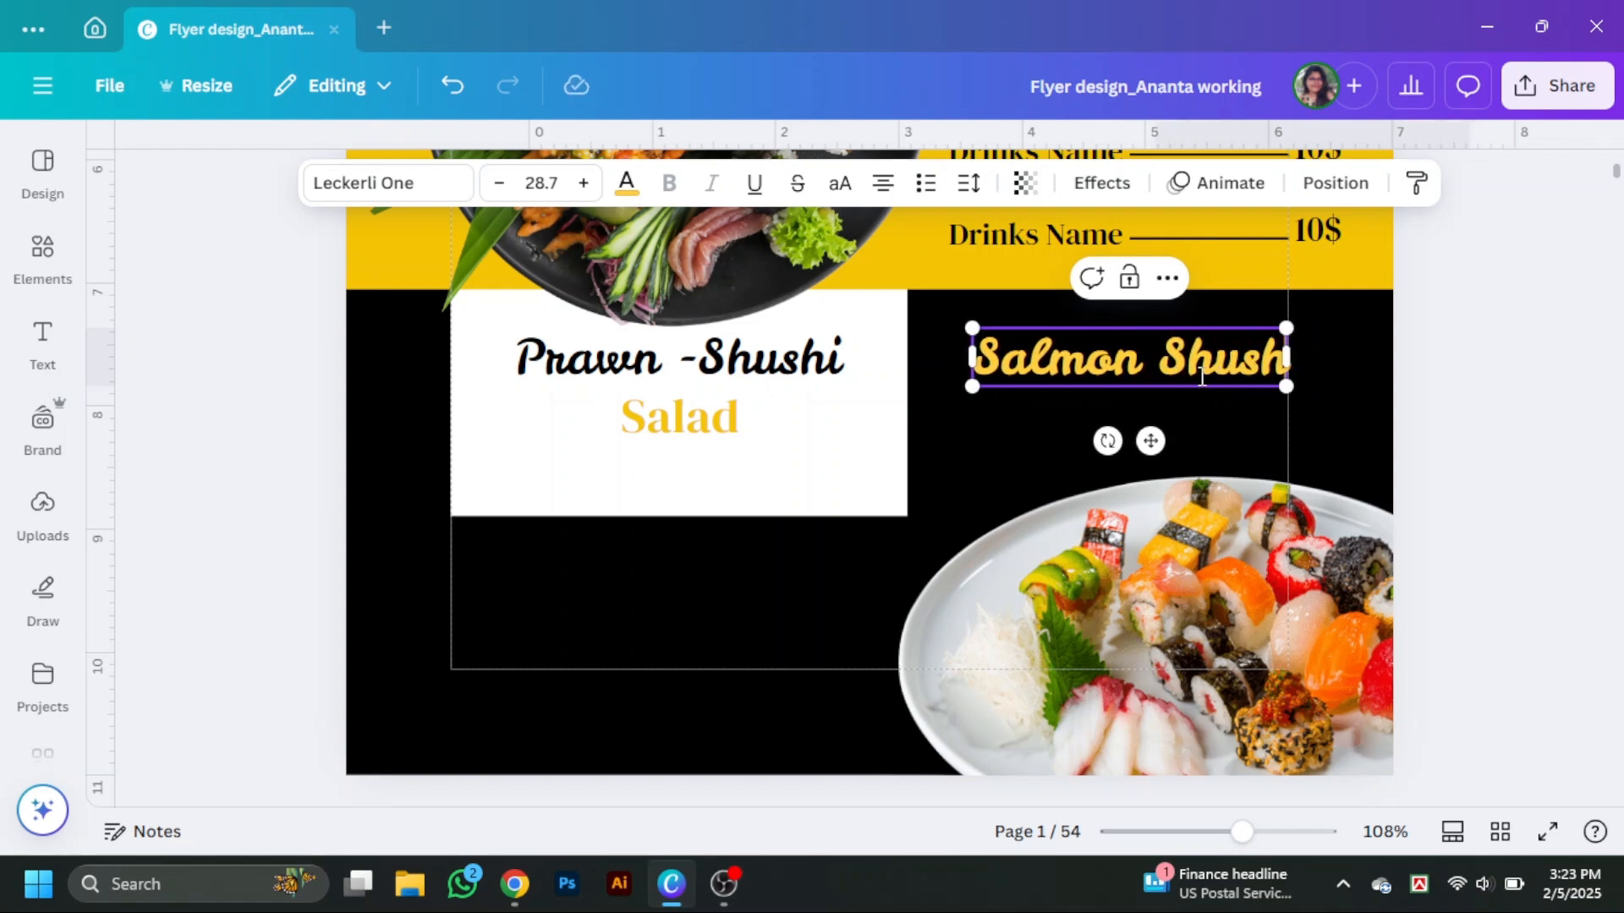
pyautogui.write('i')
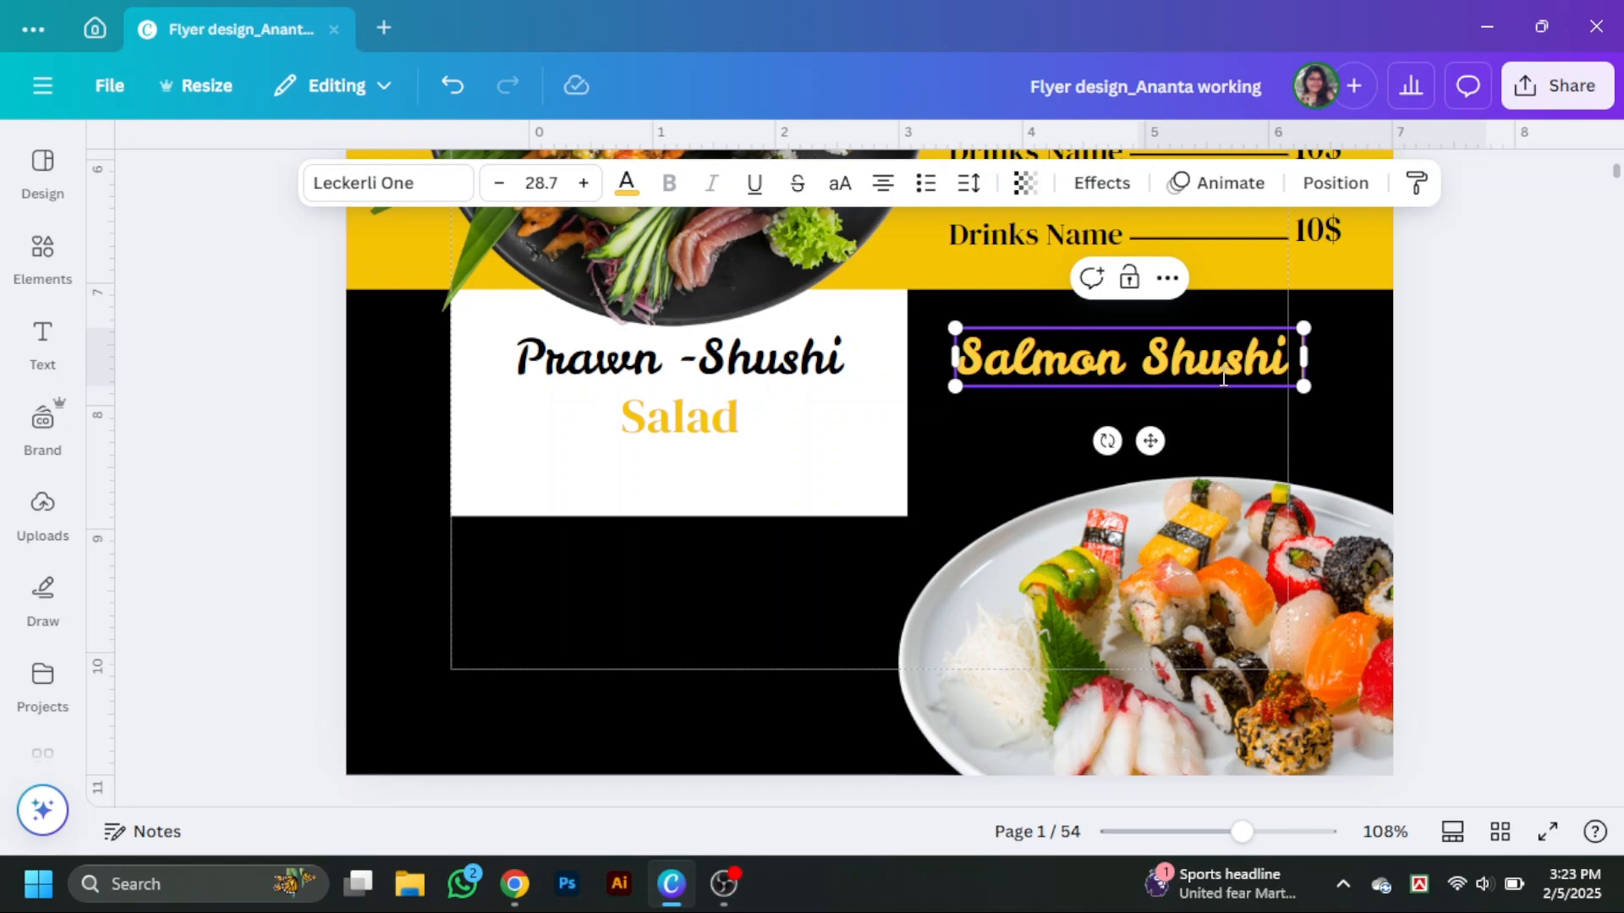
# Move the Salmon Shushi text down just above the sushi plate and recolor it a deeper yellow.
pyautogui.click(1407, 424)
pyautogui.moveTo(1232, 377); pyautogui.dragTo(1261, 445)
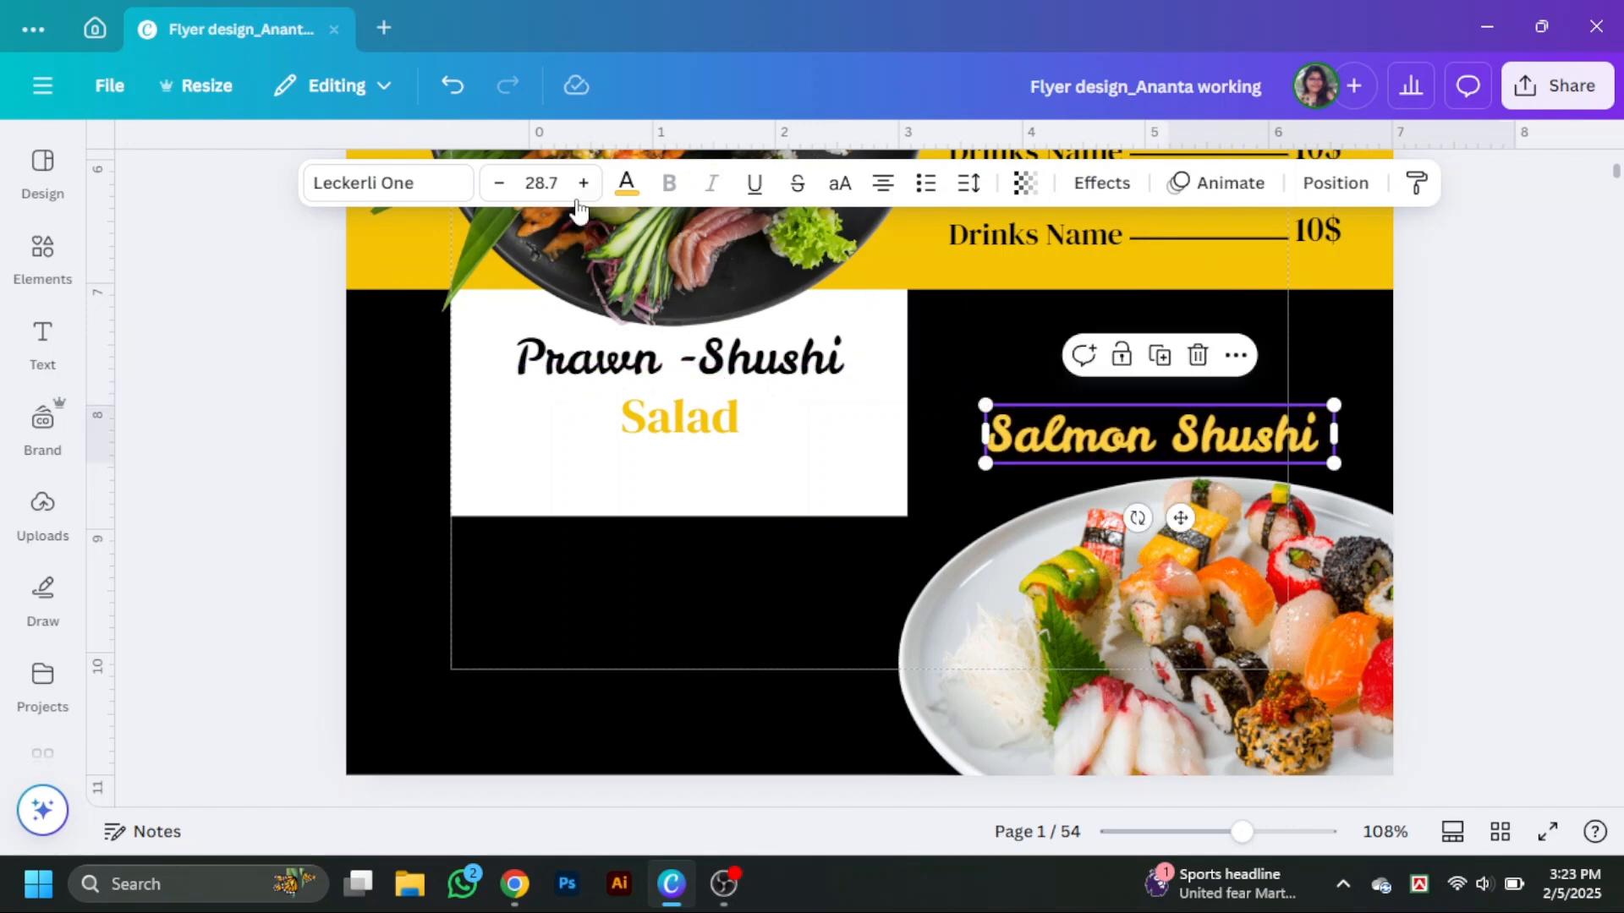
pyautogui.click(626, 184)
pyautogui.scroll(-6, 279, 550)
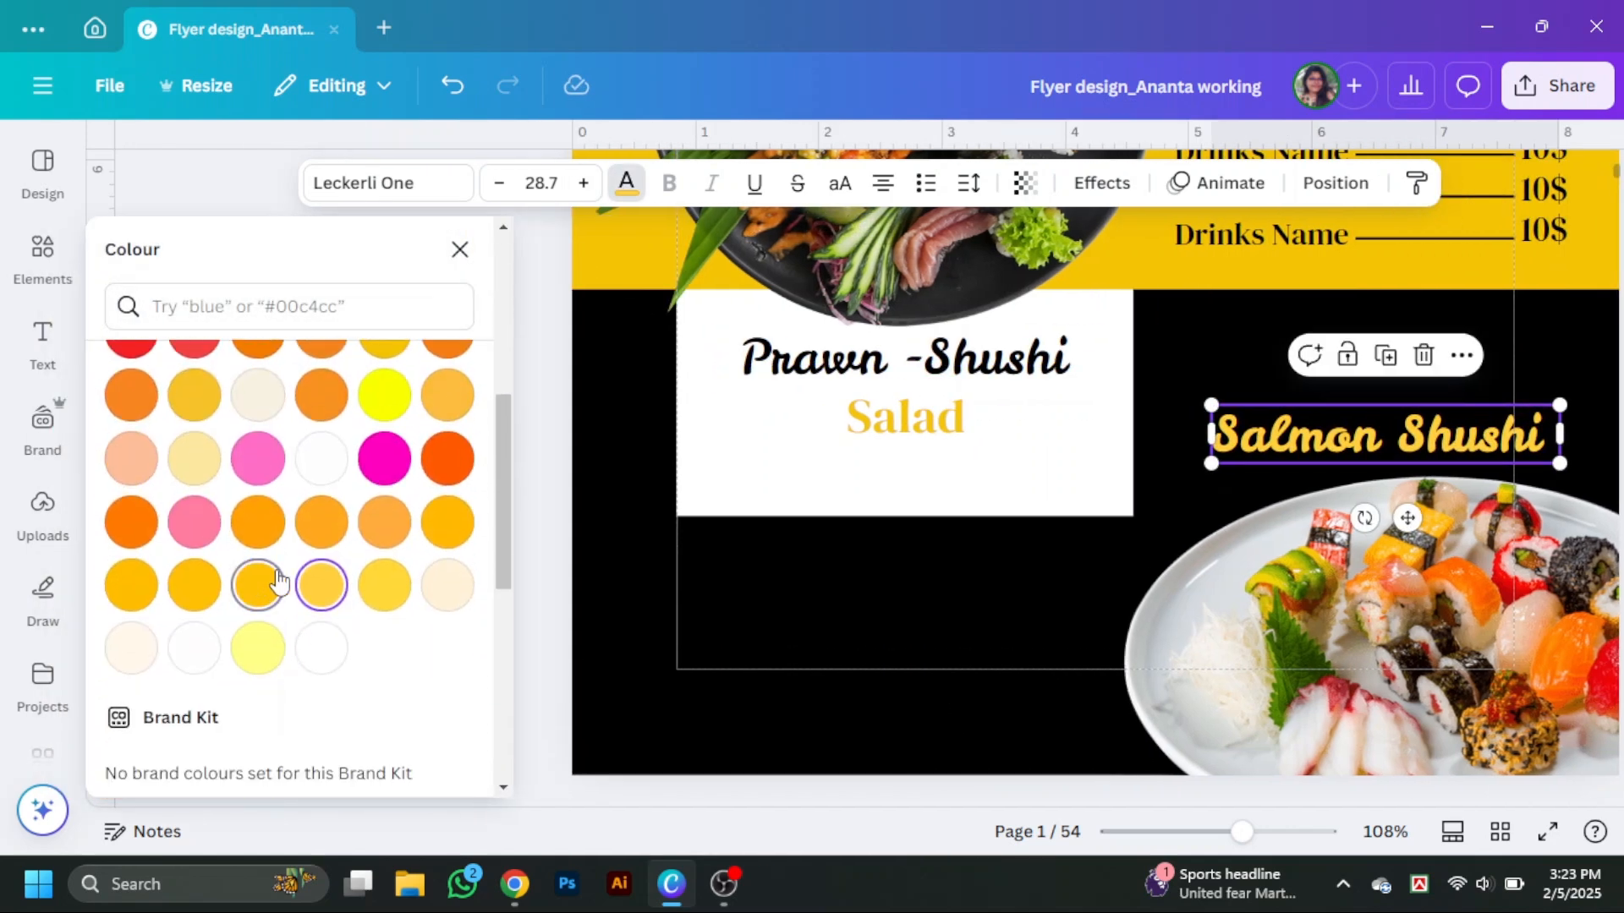
pyautogui.click(279, 582)
pyautogui.click(460, 249)
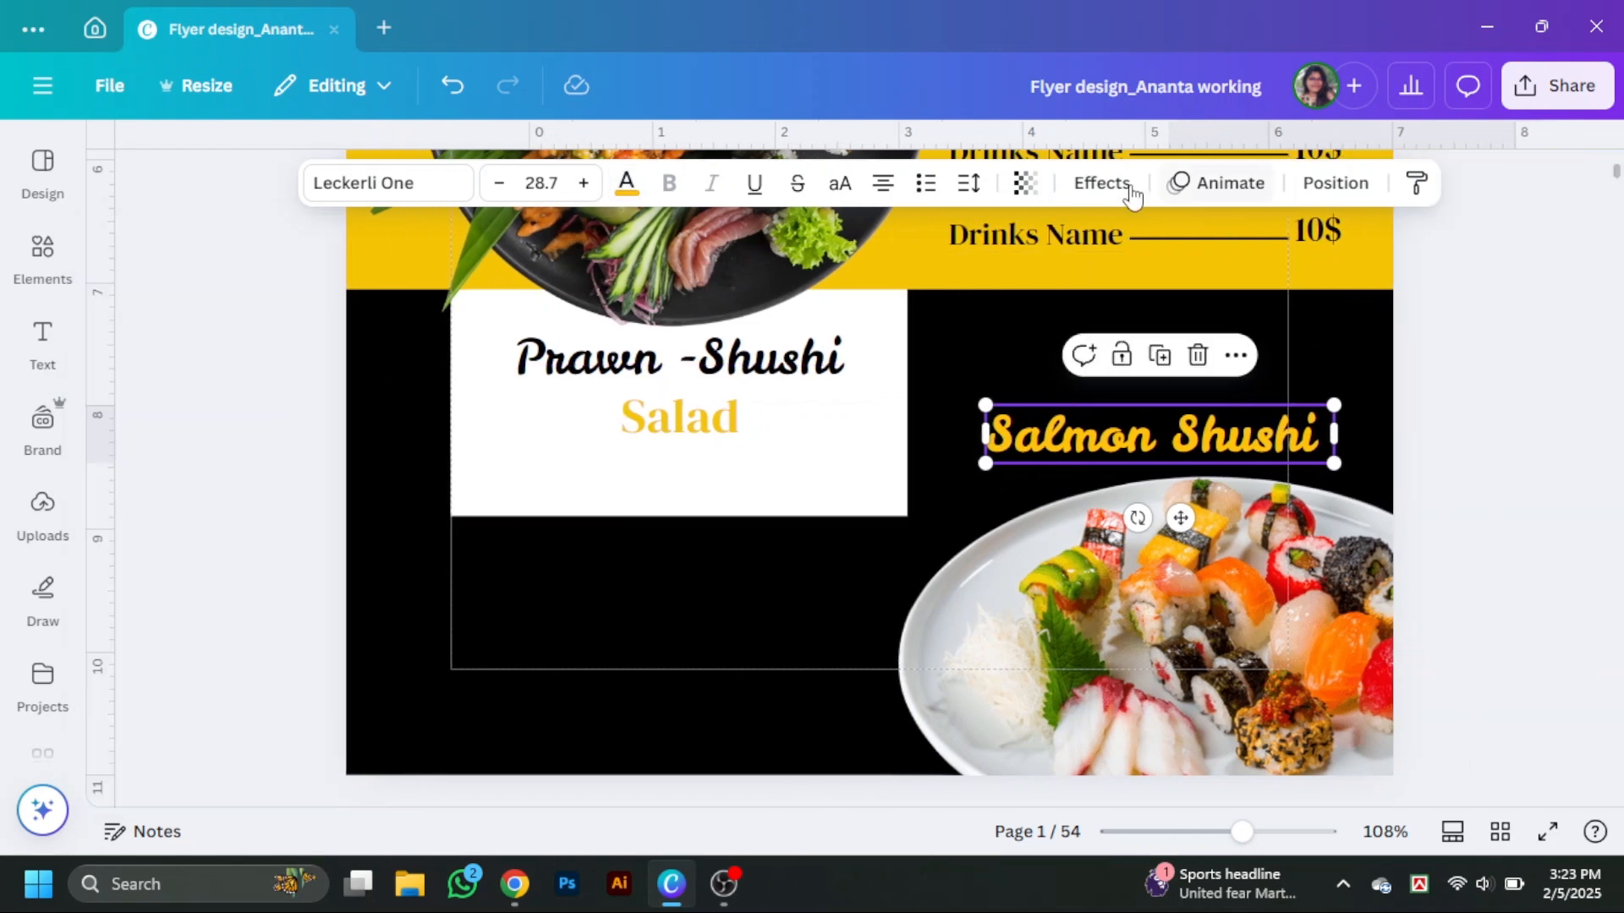
# Apply a Curve text effect to Salmon Shushi with curve 33 and tilt it slightly.
pyautogui.click(1101, 183)
pyautogui.scroll(-3, 397, 609)
pyautogui.scroll(-2, 220, 676)
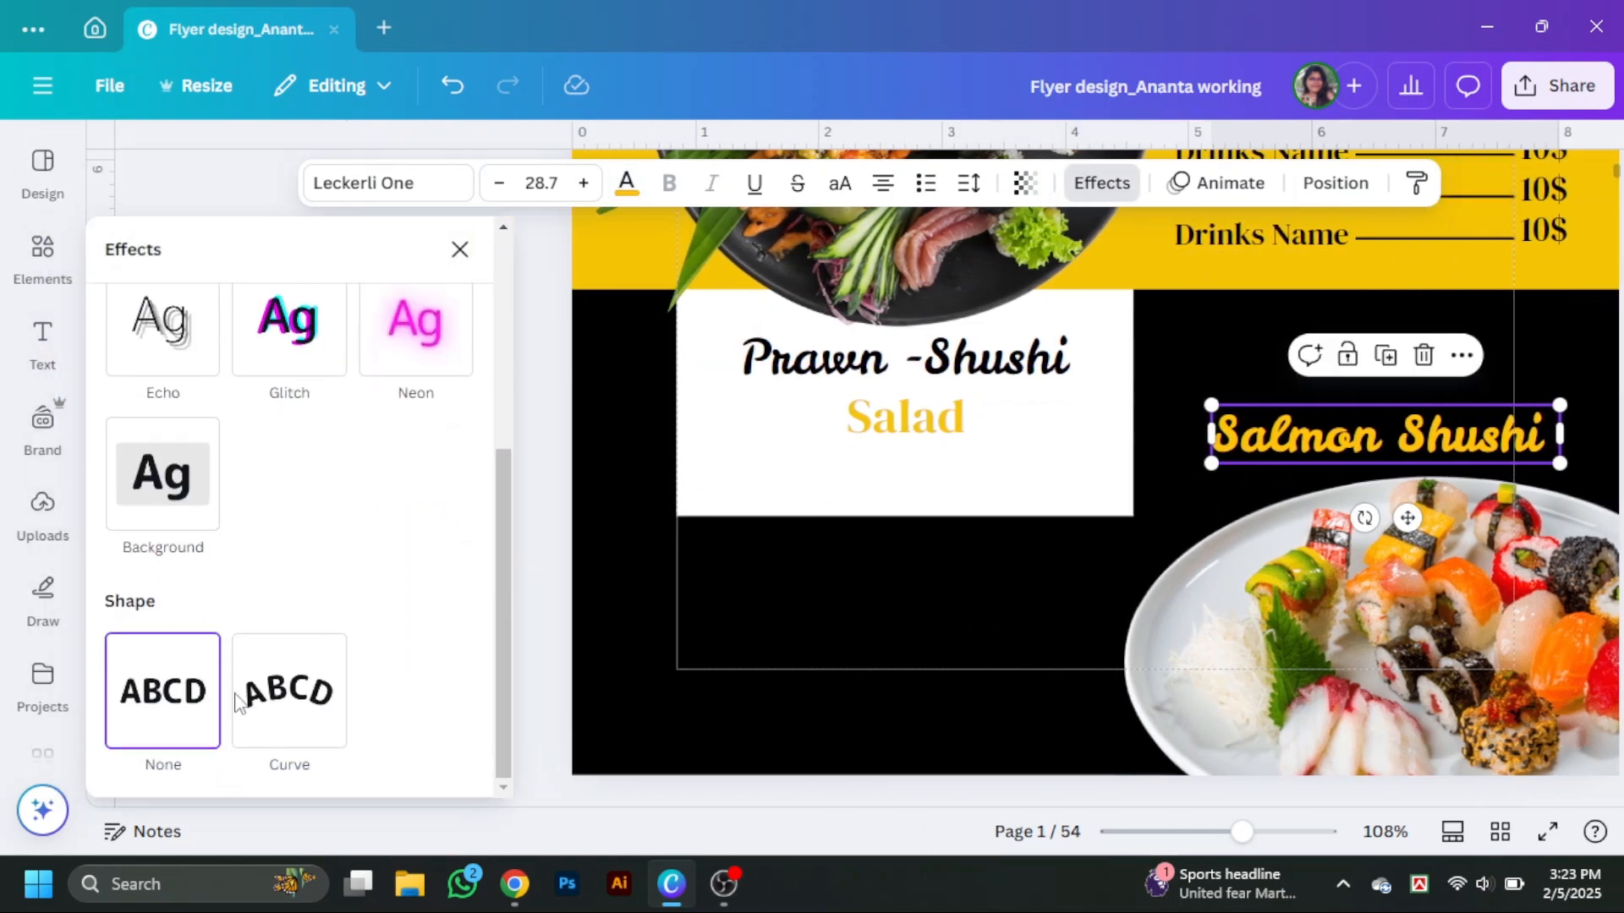
pyautogui.click(272, 709)
pyautogui.scroll(-1, 245, 717)
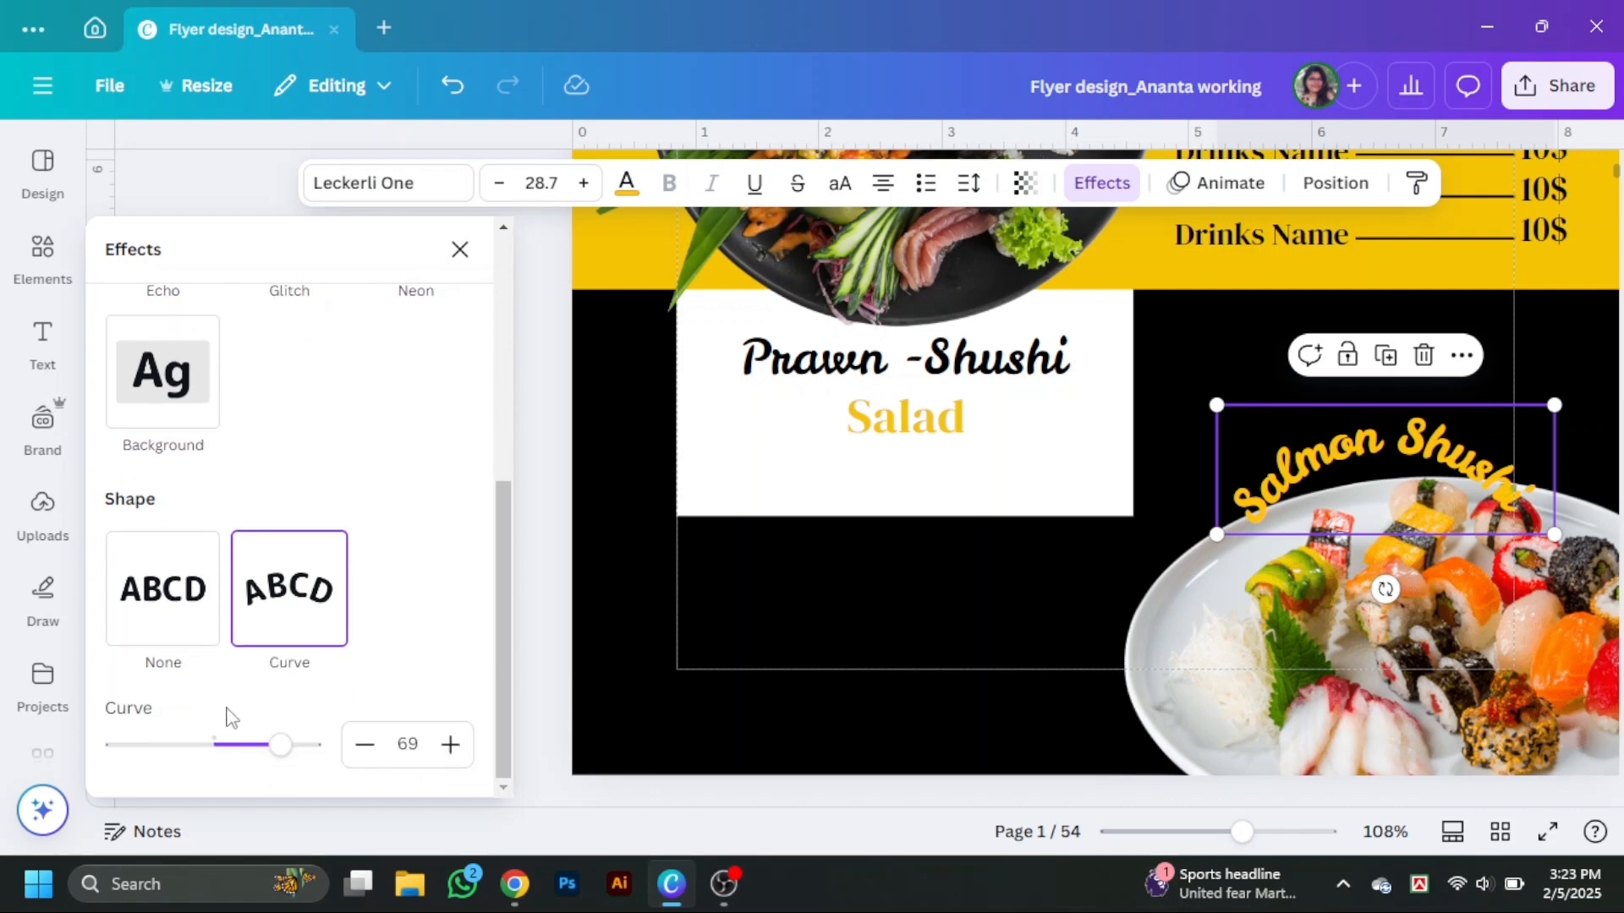
pyautogui.moveTo(275, 756); pyautogui.dragTo(249, 762)
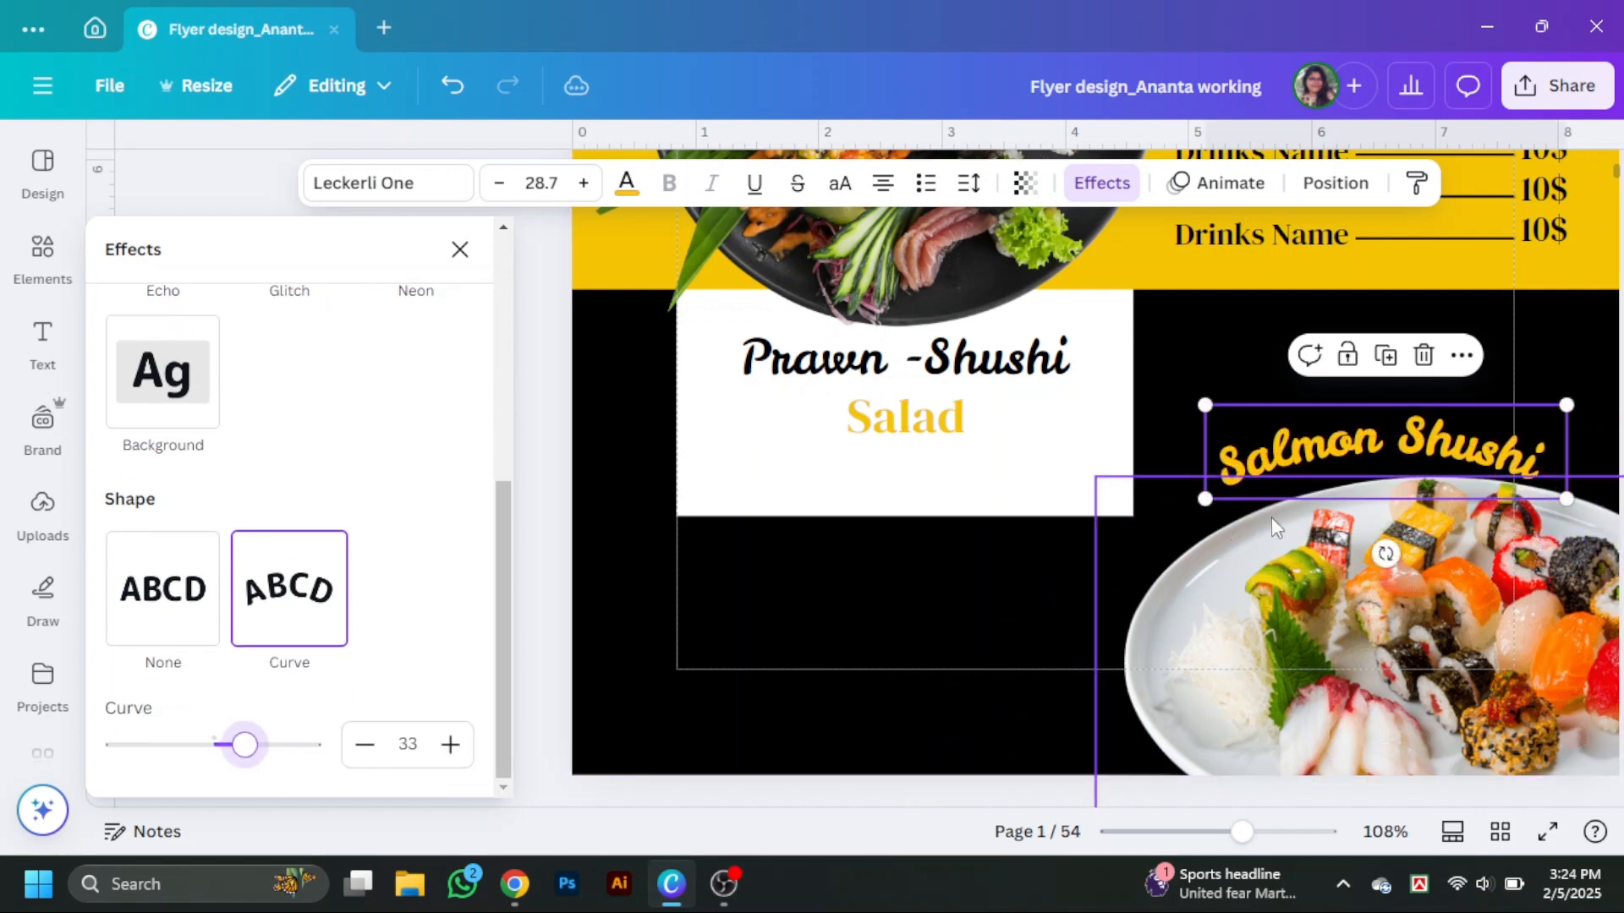
pyautogui.moveTo(1383, 556); pyautogui.dragTo(1395, 555)
pyautogui.moveTo(1389, 456); pyautogui.dragTo(1387, 463)
pyautogui.click(460, 249)
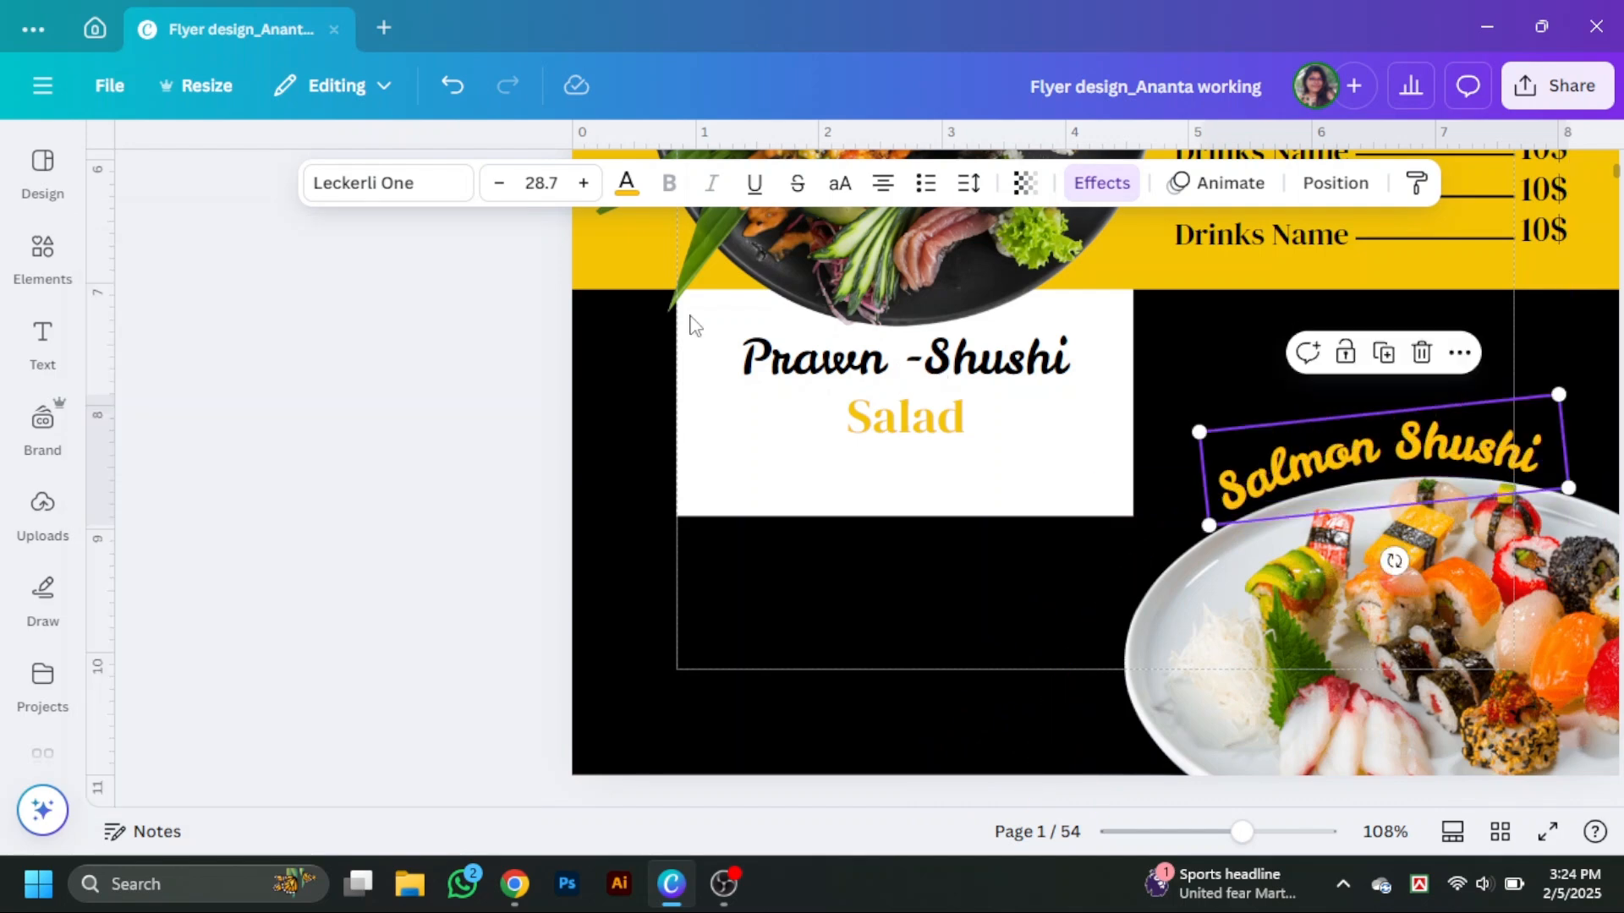
pyautogui.click(1512, 511)
pyautogui.scroll(-1, 1512, 512)
pyautogui.scroll(1, 1512, 512)
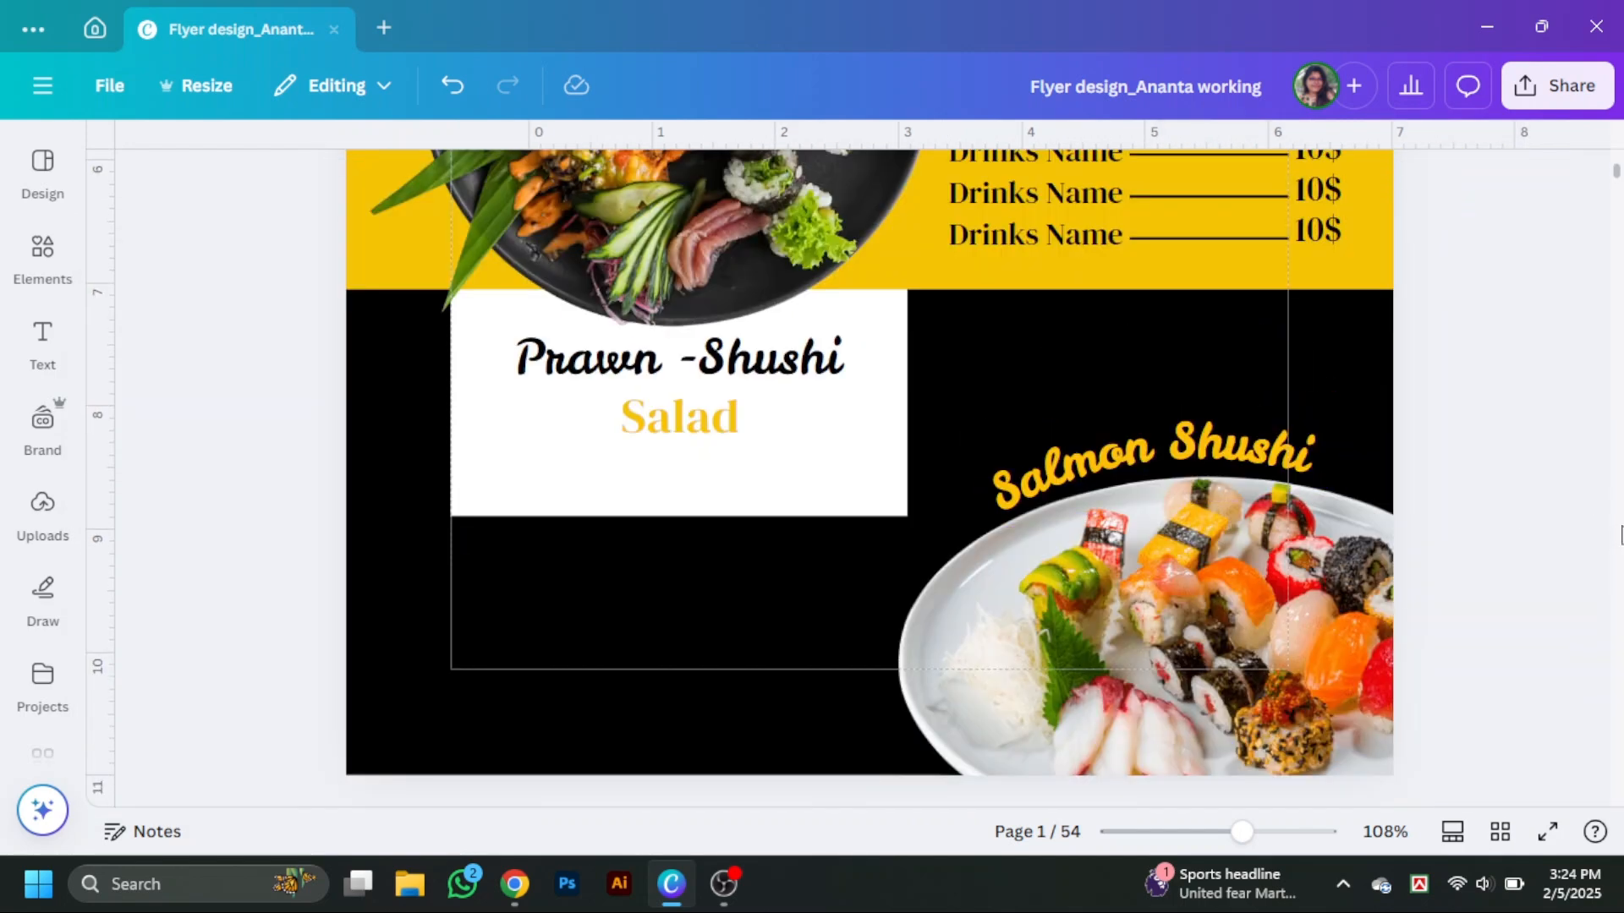
pyautogui.scroll(-1, 891, 426)
pyautogui.scroll(3, 1343, 496)
pyautogui.scroll(-2, 769, 614)
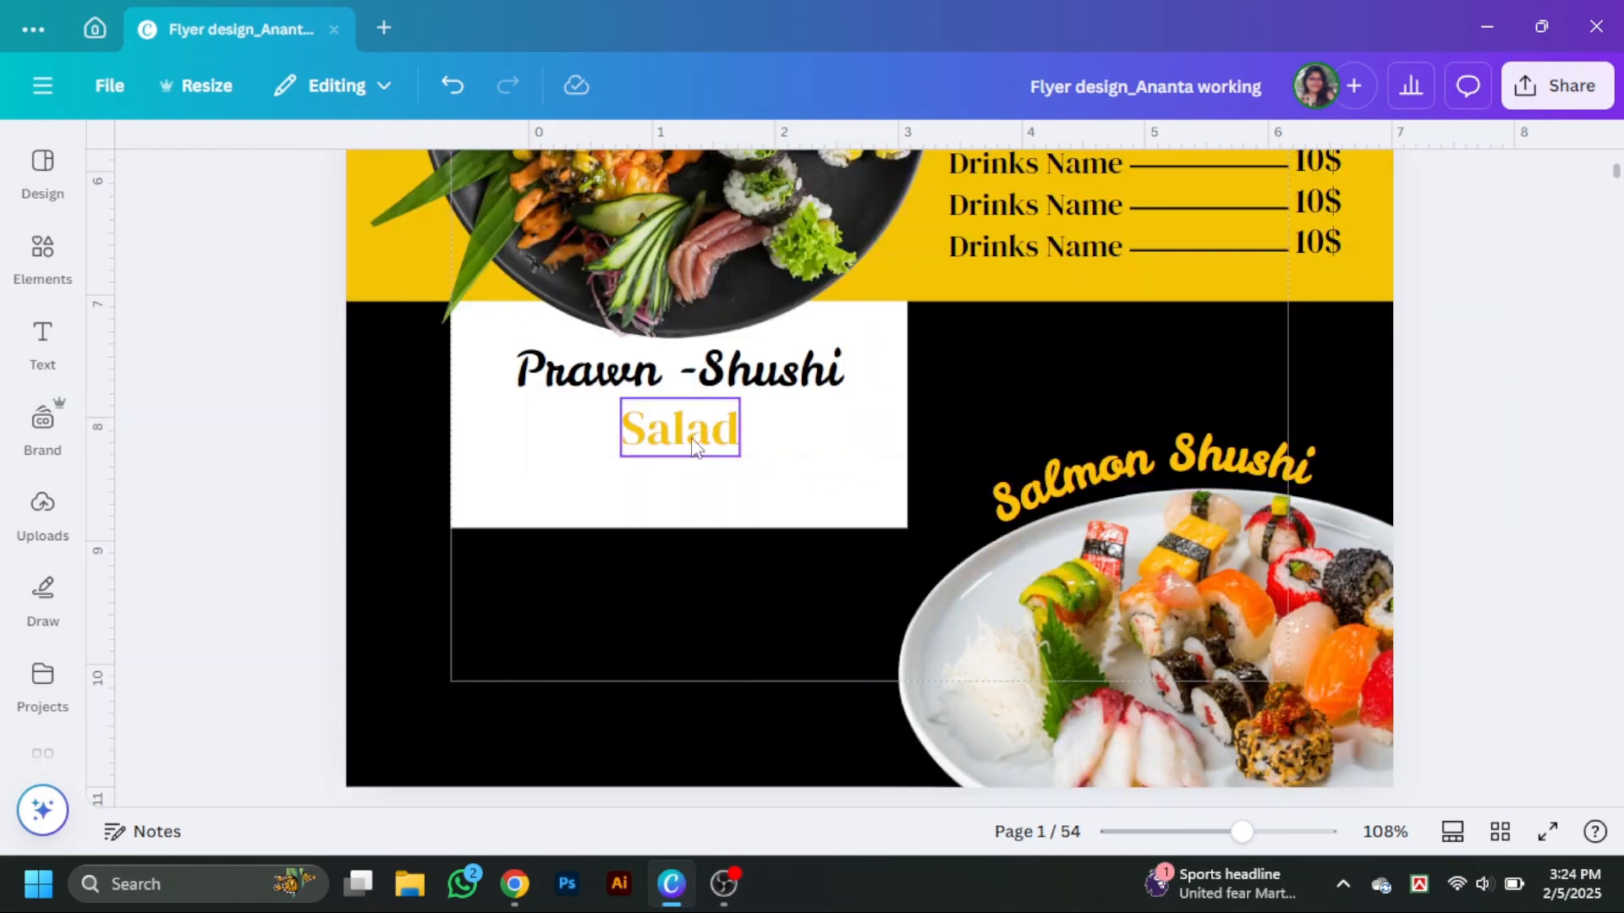
# Duplicate the Salad text below the white block and change it to "Delivery Order".
pyautogui.moveTo(692, 445); pyautogui.dragTo(692, 608)
pyautogui.doubleClick(692, 615)
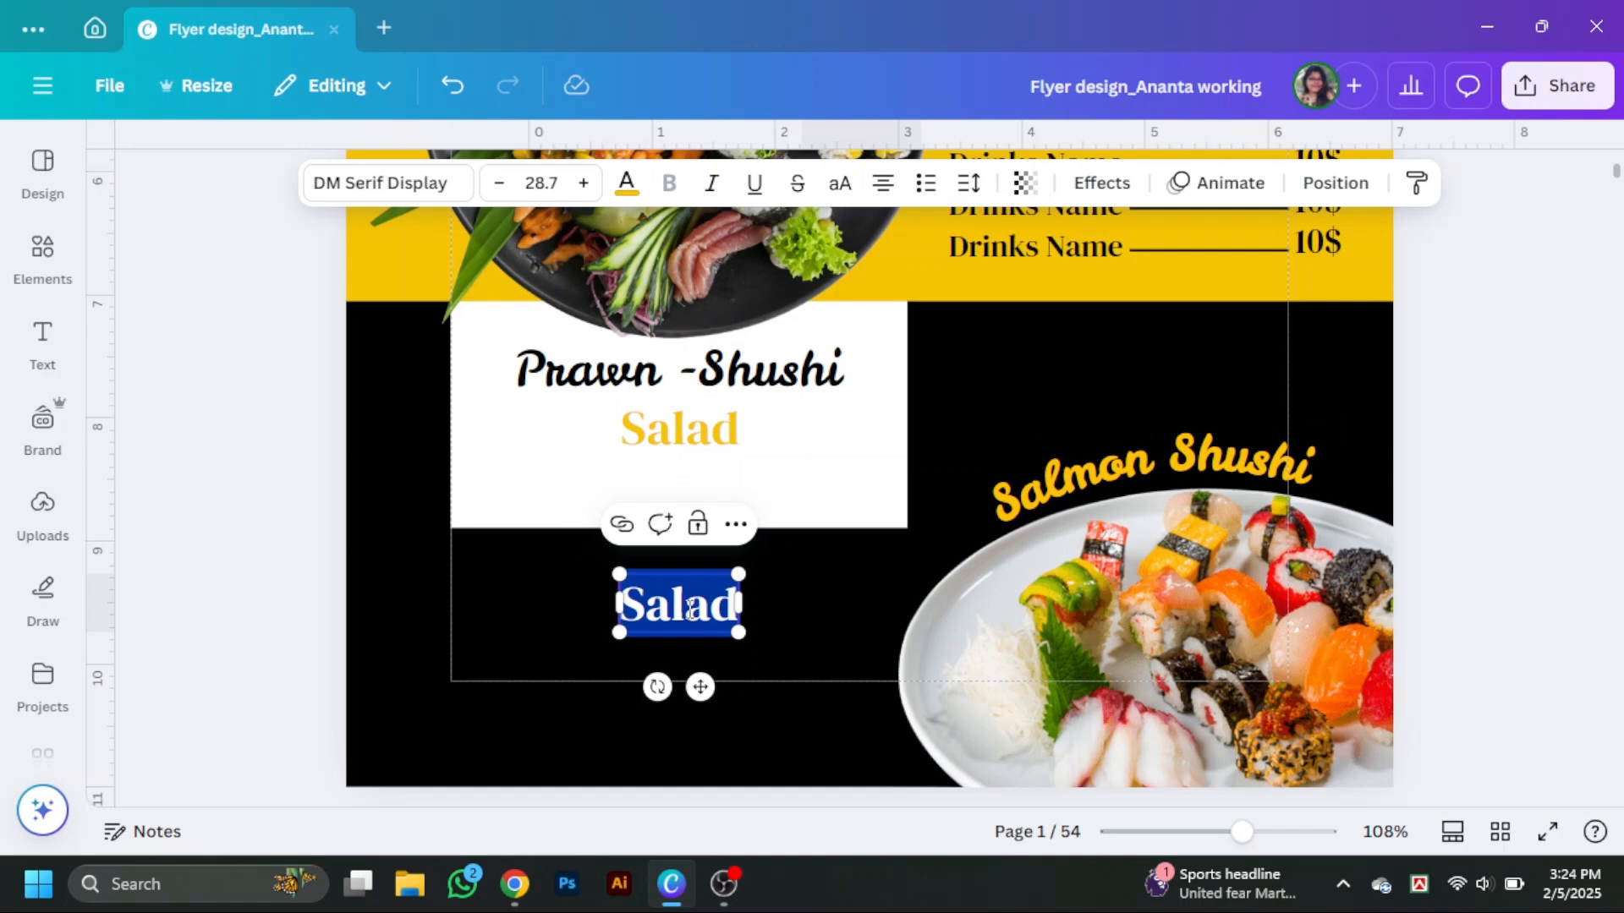
pyautogui.write('Sel')
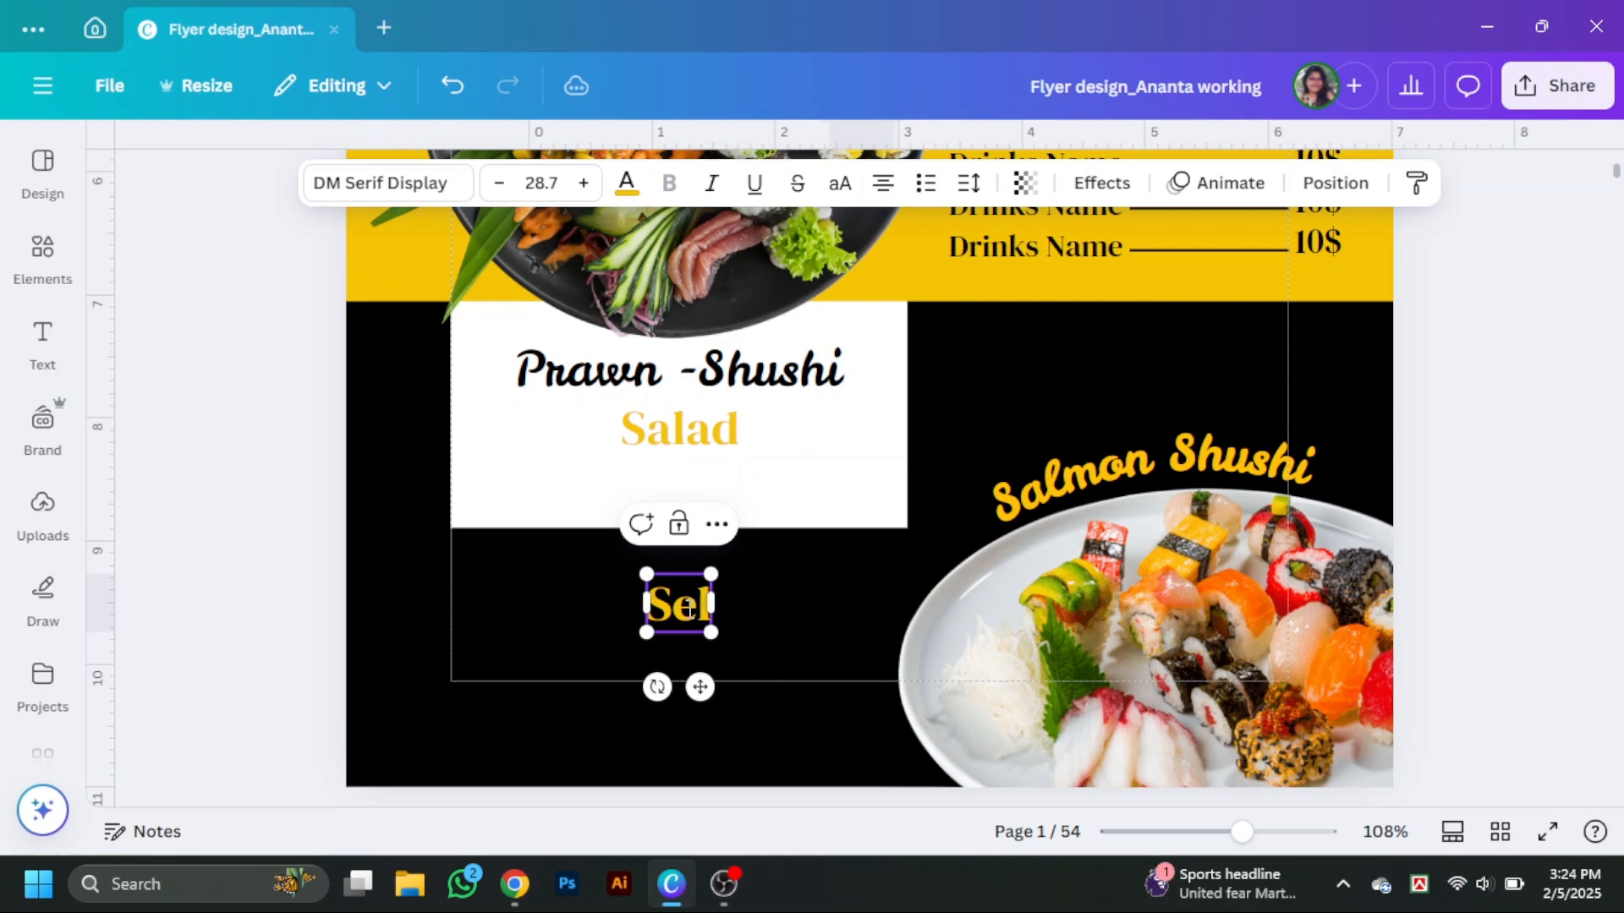
pyautogui.press('BackSpace')
pyautogui.press('BackSpace')
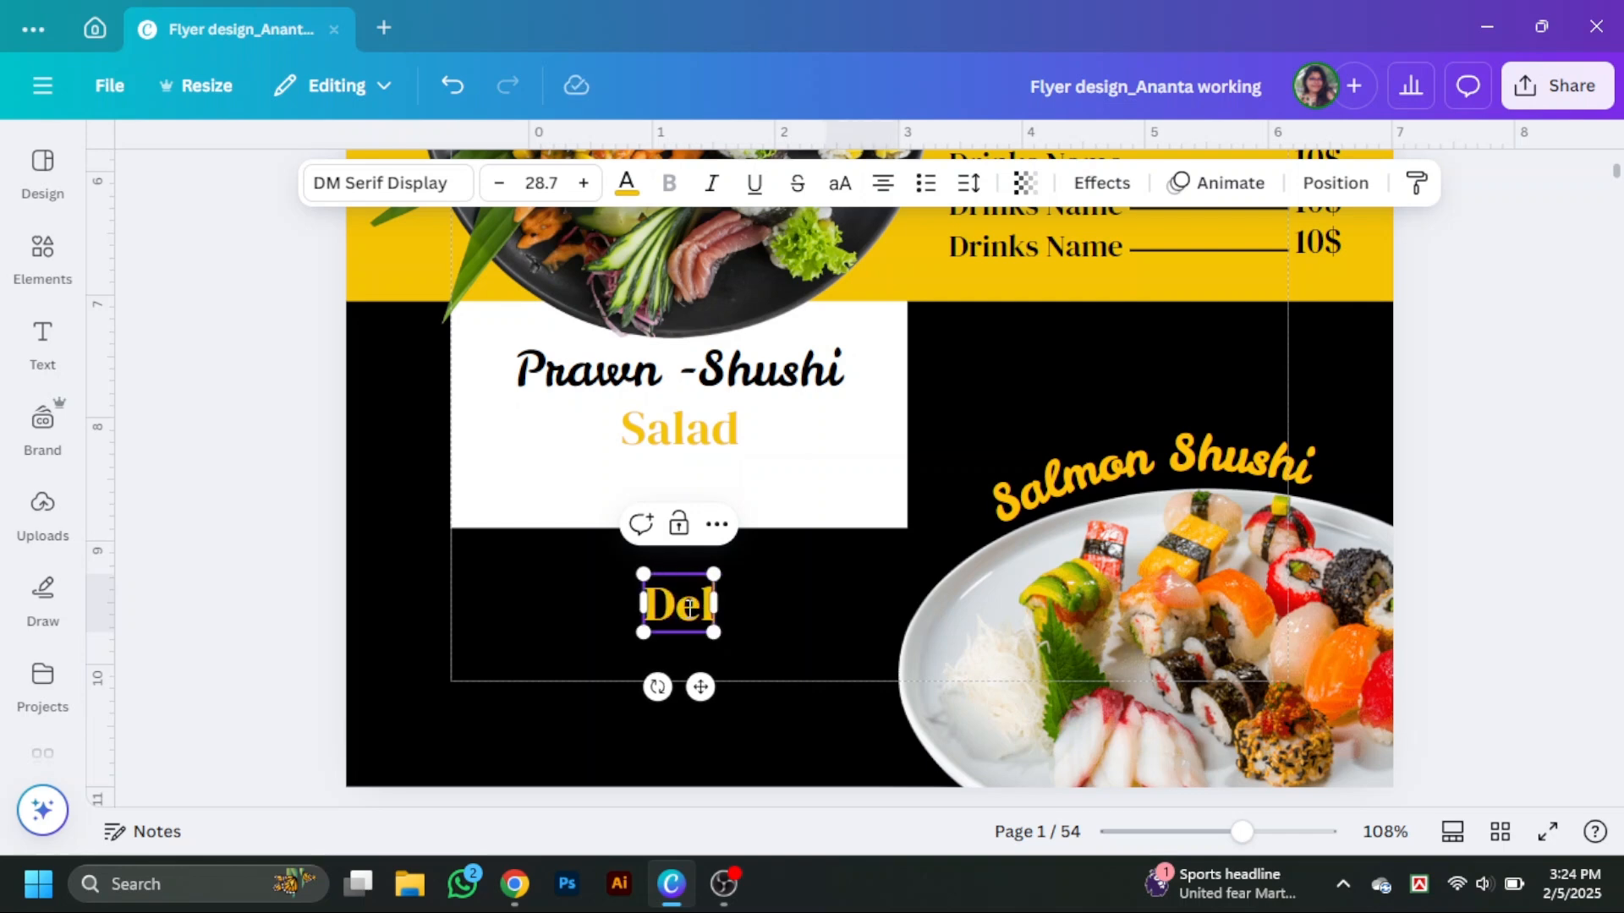
pyautogui.write('Deliv')
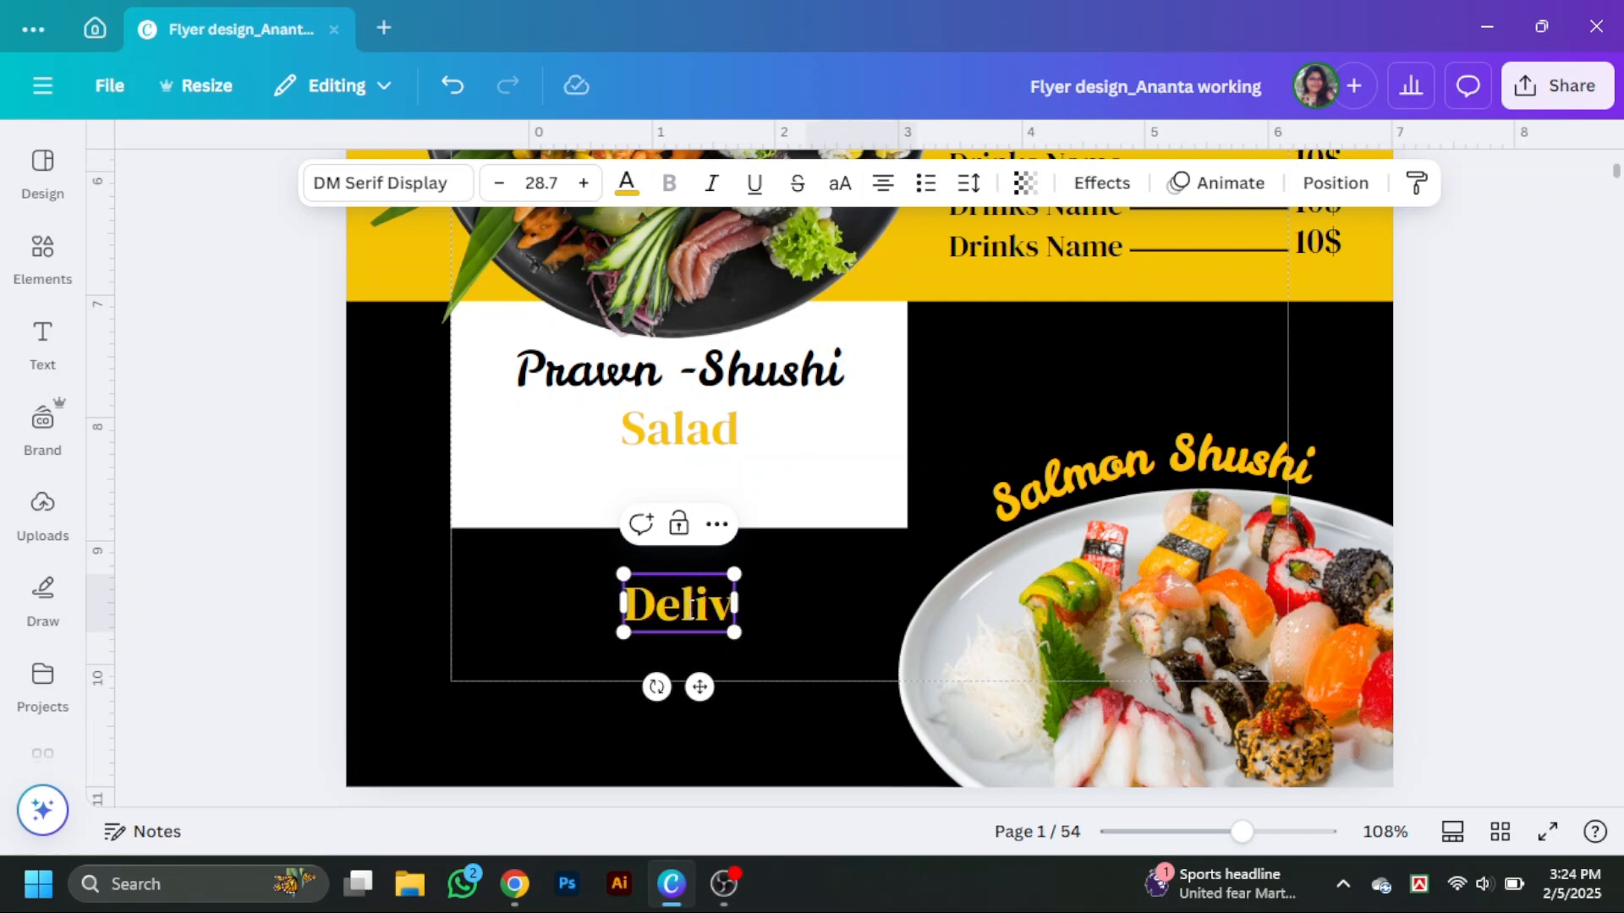
pyautogui.write('ery Order')
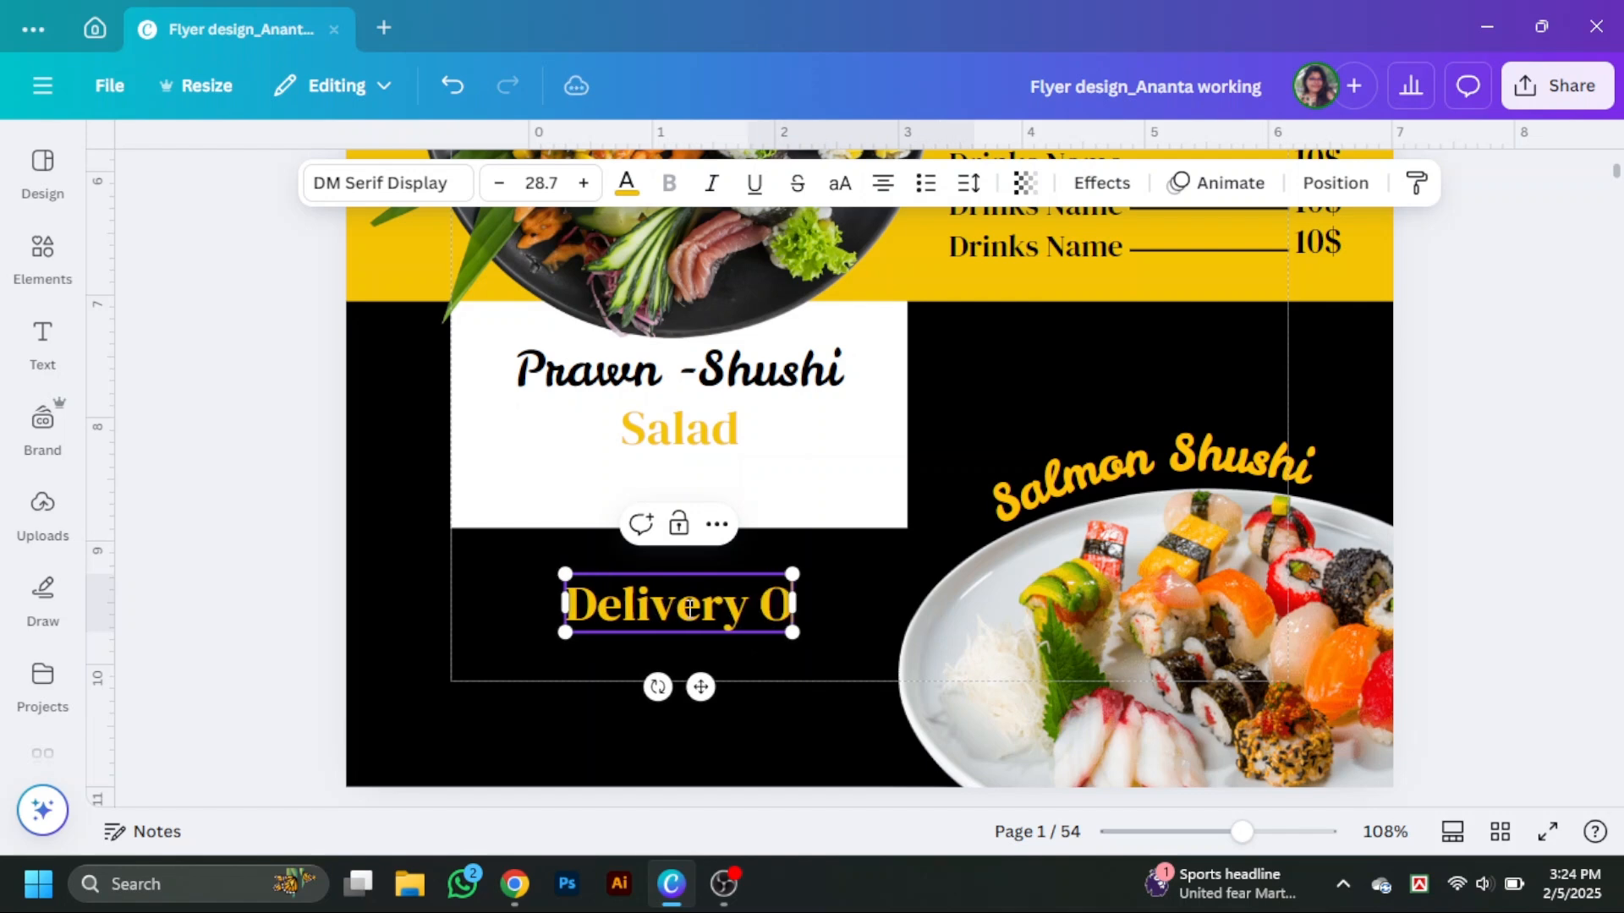
# Duplicate the Delivery Order text beneath it and replace the copy with the delivery phone number.
pyautogui.click(753, 668)
pyautogui.click(765, 614)
pyautogui.moveTo(764, 614); pyautogui.dragTo(764, 677)
pyautogui.doubleClick(765, 677)
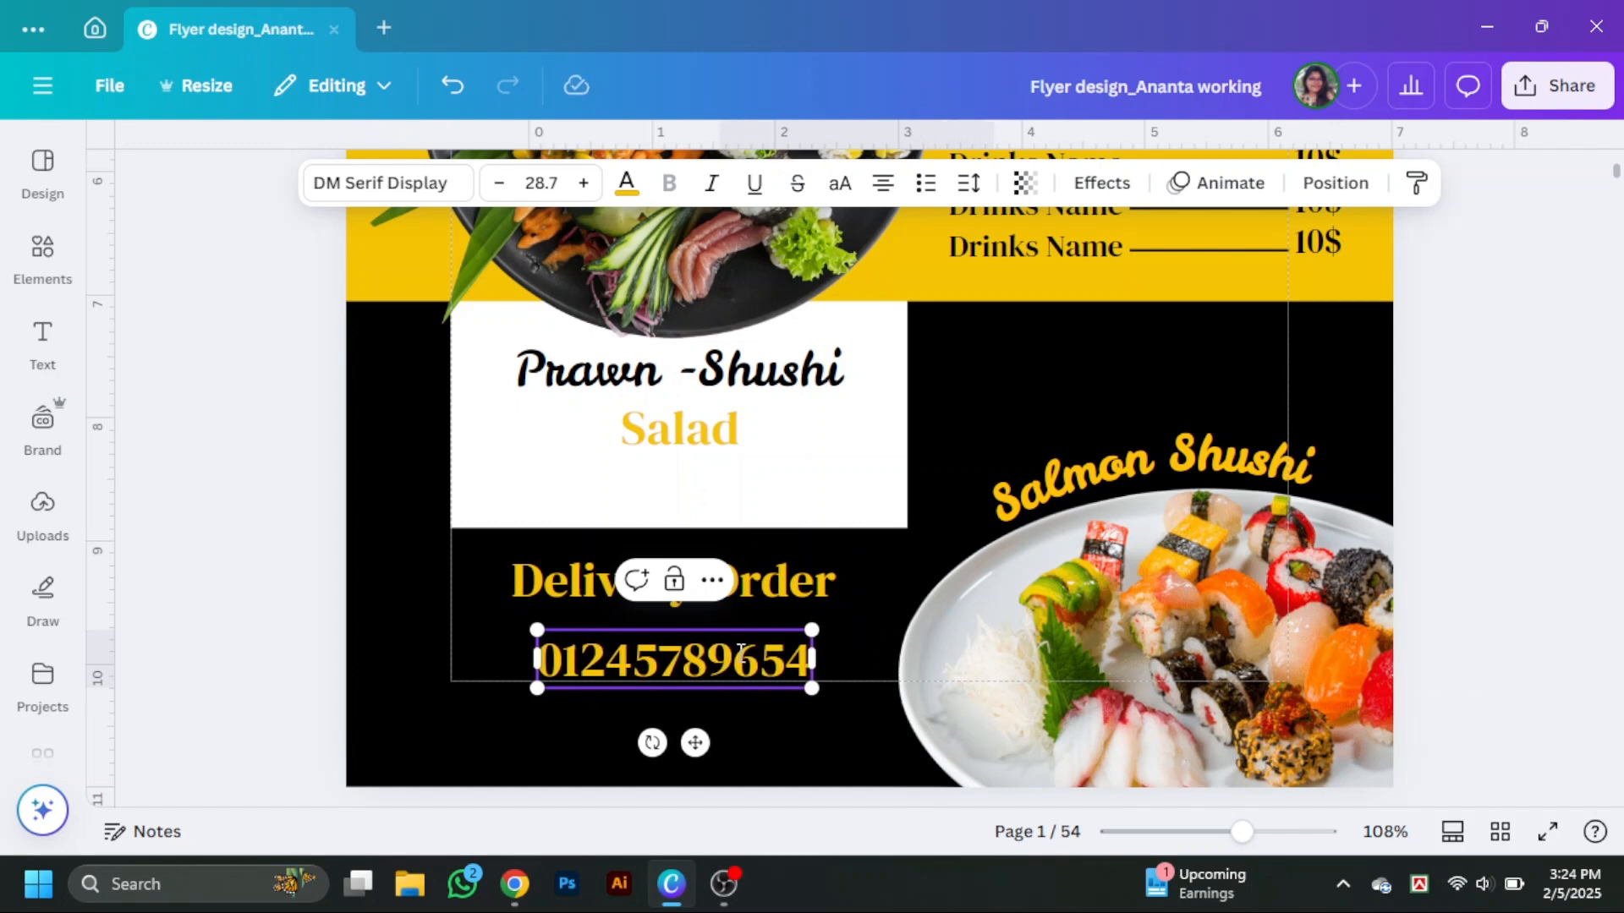
# Insert a hyphen after the phone number's area code.
pyautogui.click(595, 661)
pyautogui.write('=')
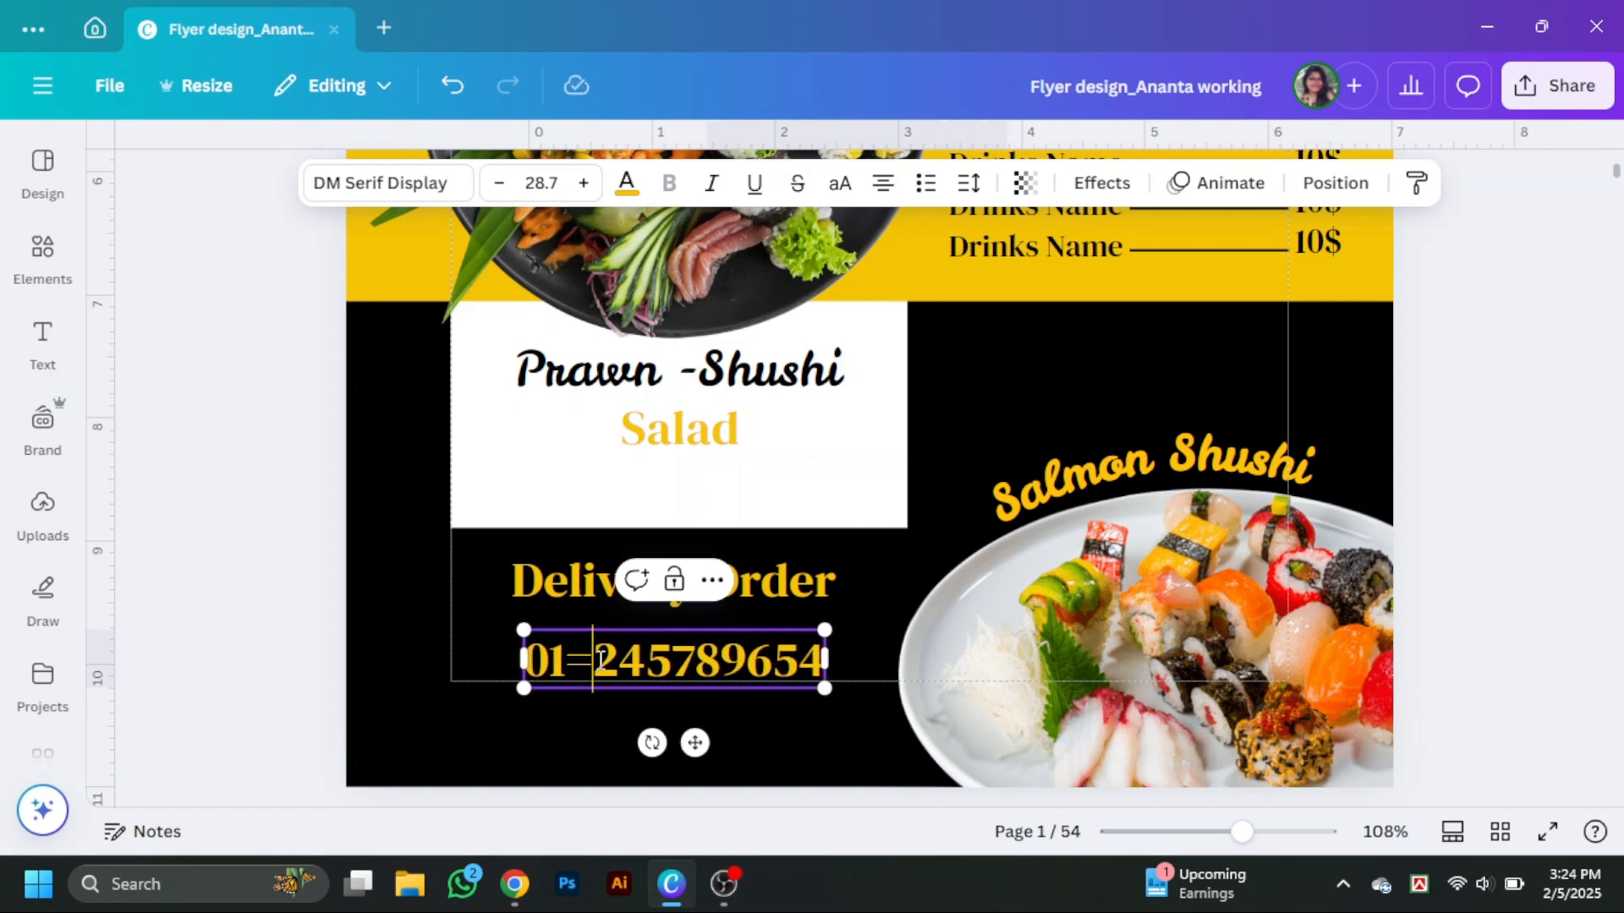
pyautogui.write('==')
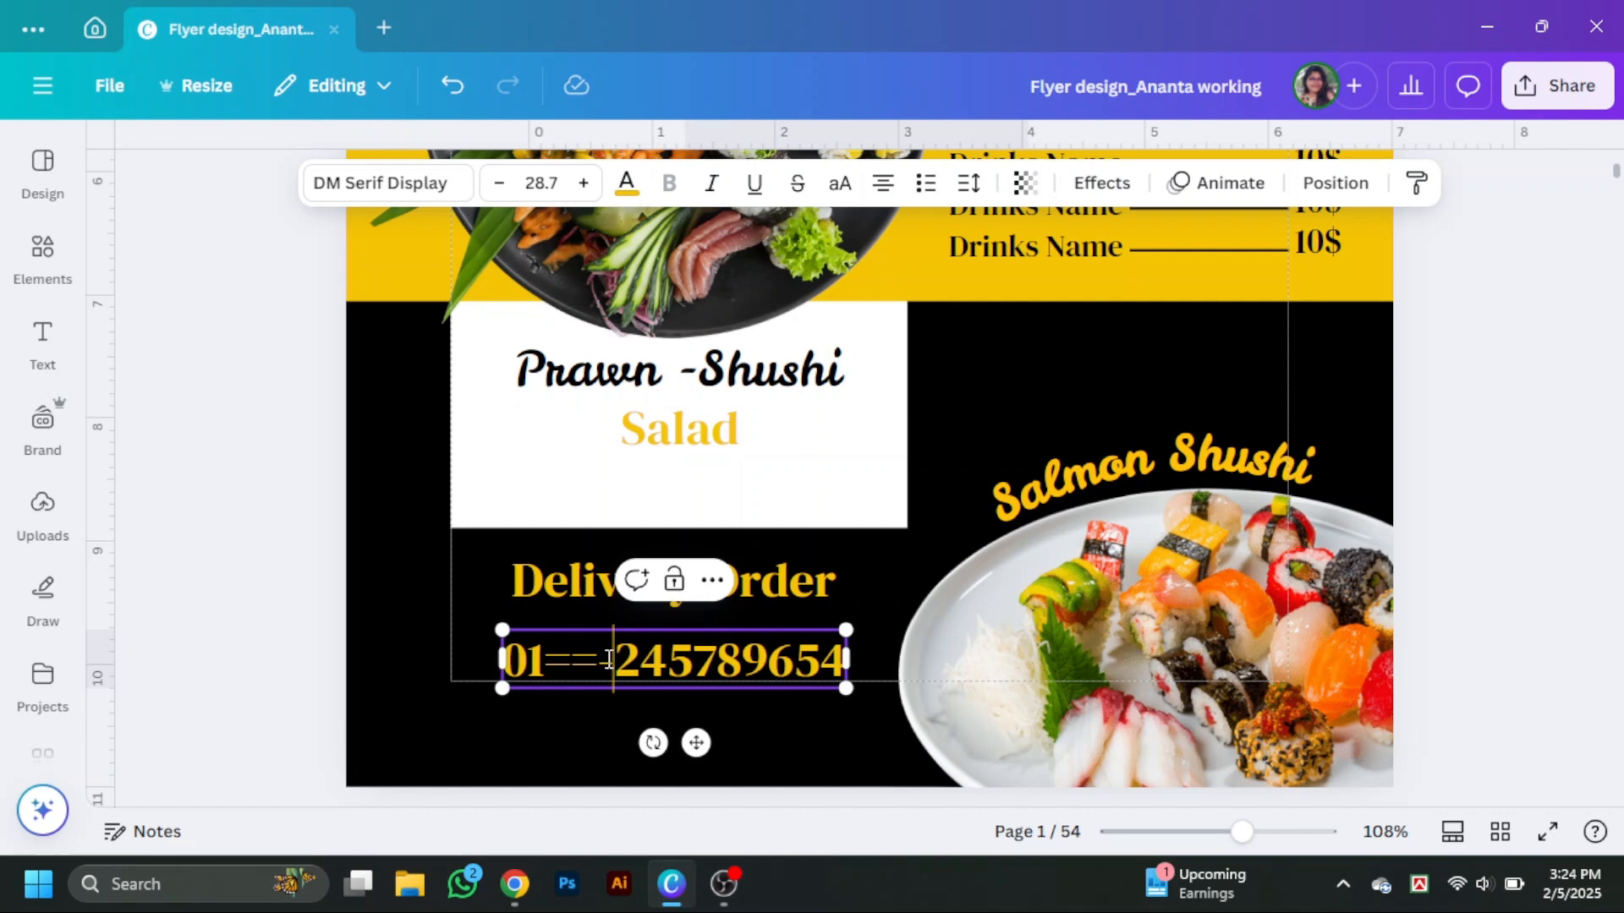
pyautogui.press('BackSpace')
pyautogui.press('BackSpace')
pyautogui.press('BackSpace')
pyautogui.write('-')
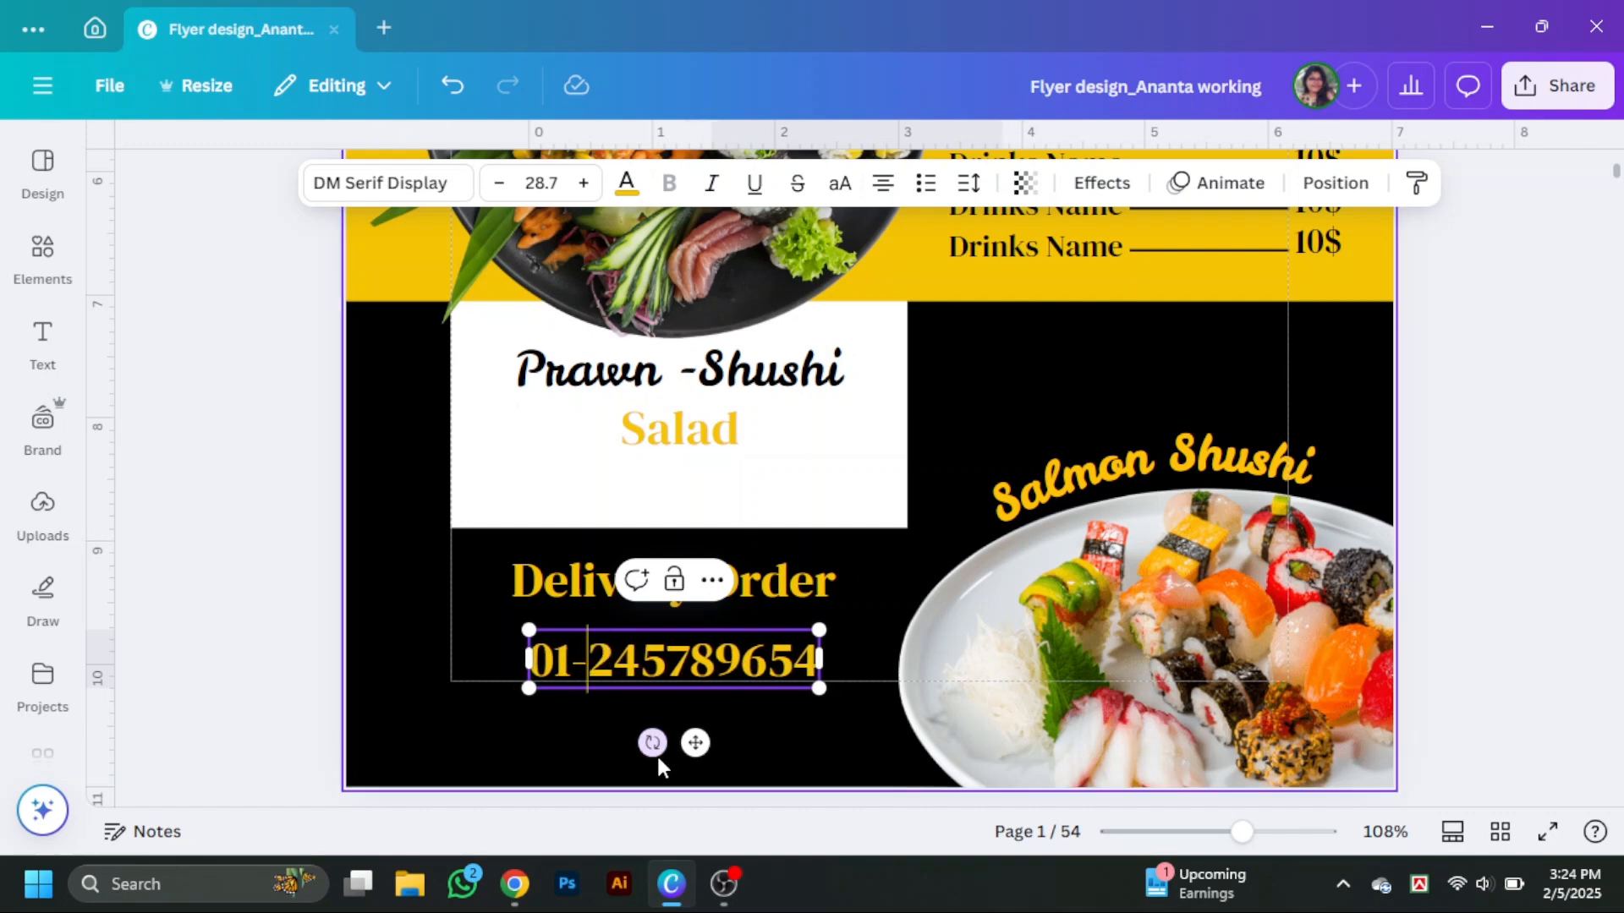
# Nudge the phone number up closer to the Delivery Order heading.
pyautogui.click(758, 741)
pyautogui.click(725, 664)
pyautogui.moveTo(723, 664); pyautogui.dragTo(736, 658)
# Search the elements for Delivery Order and browse the graphics results.
pyautogui.click(547, 596)
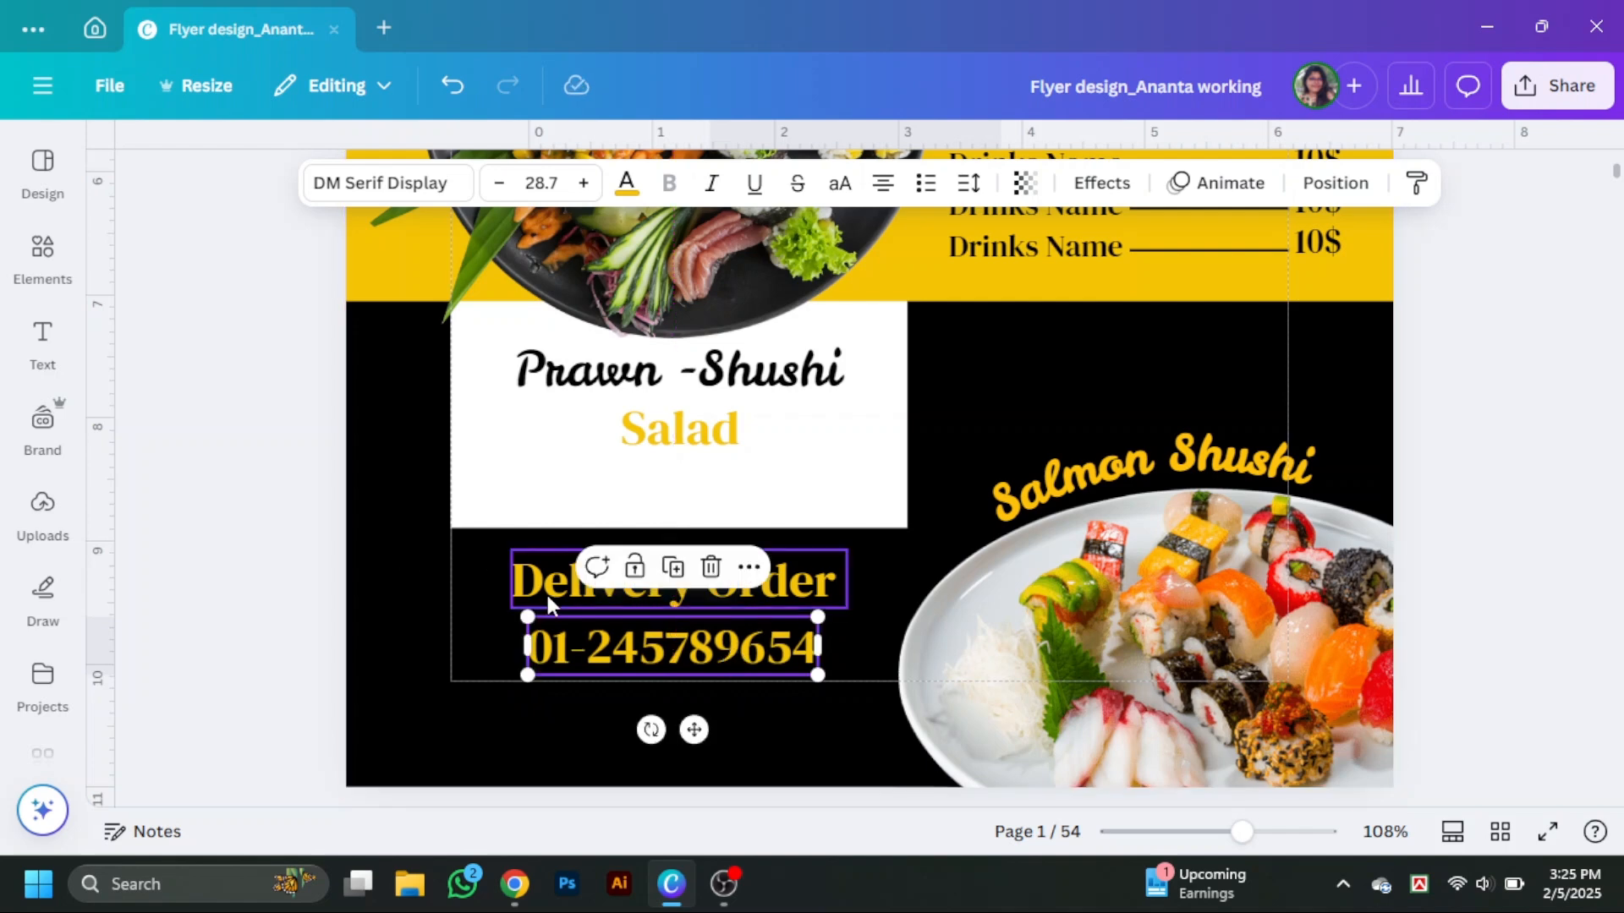
pyautogui.click(82, 254)
pyautogui.moveTo(237, 162); pyautogui.dragTo(166, 162)
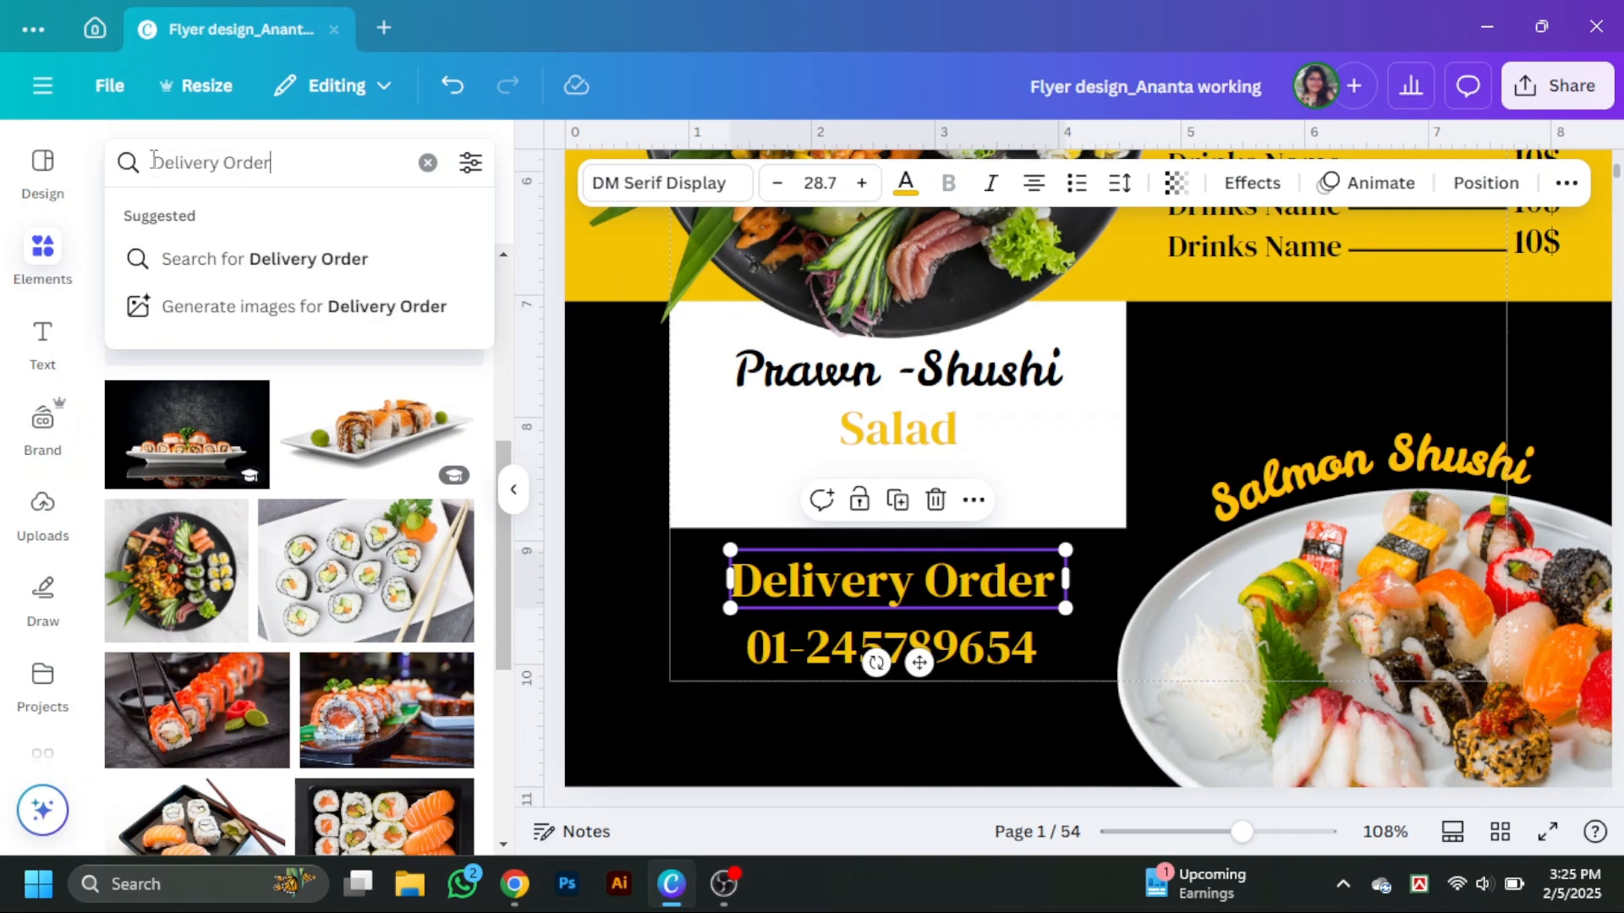
pyautogui.press('Return')
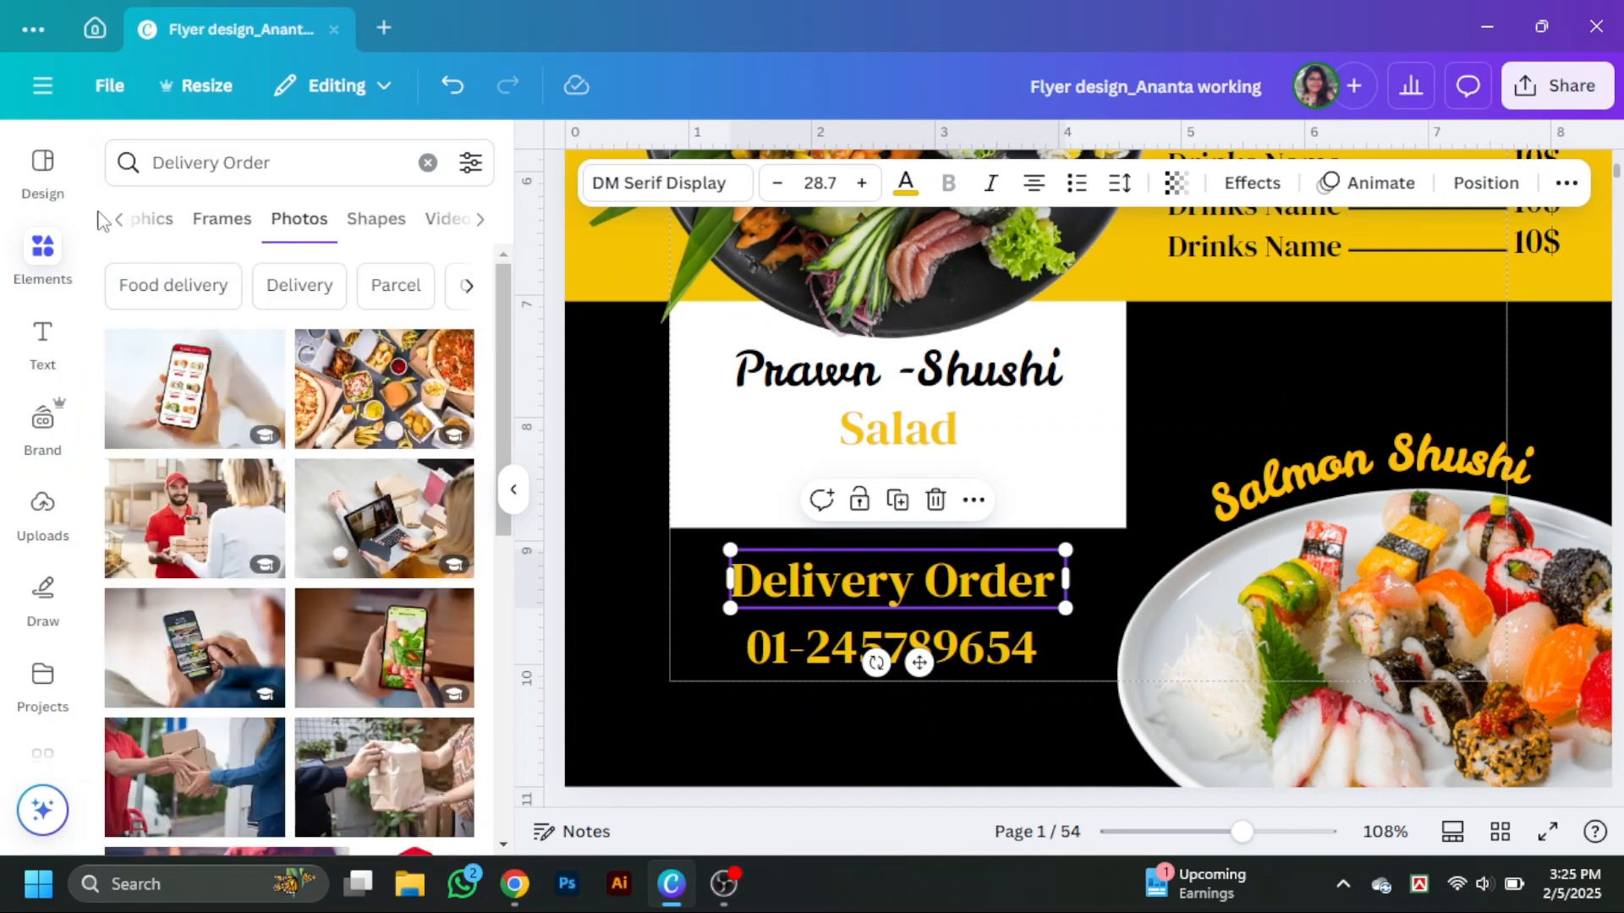
pyautogui.click(151, 219)
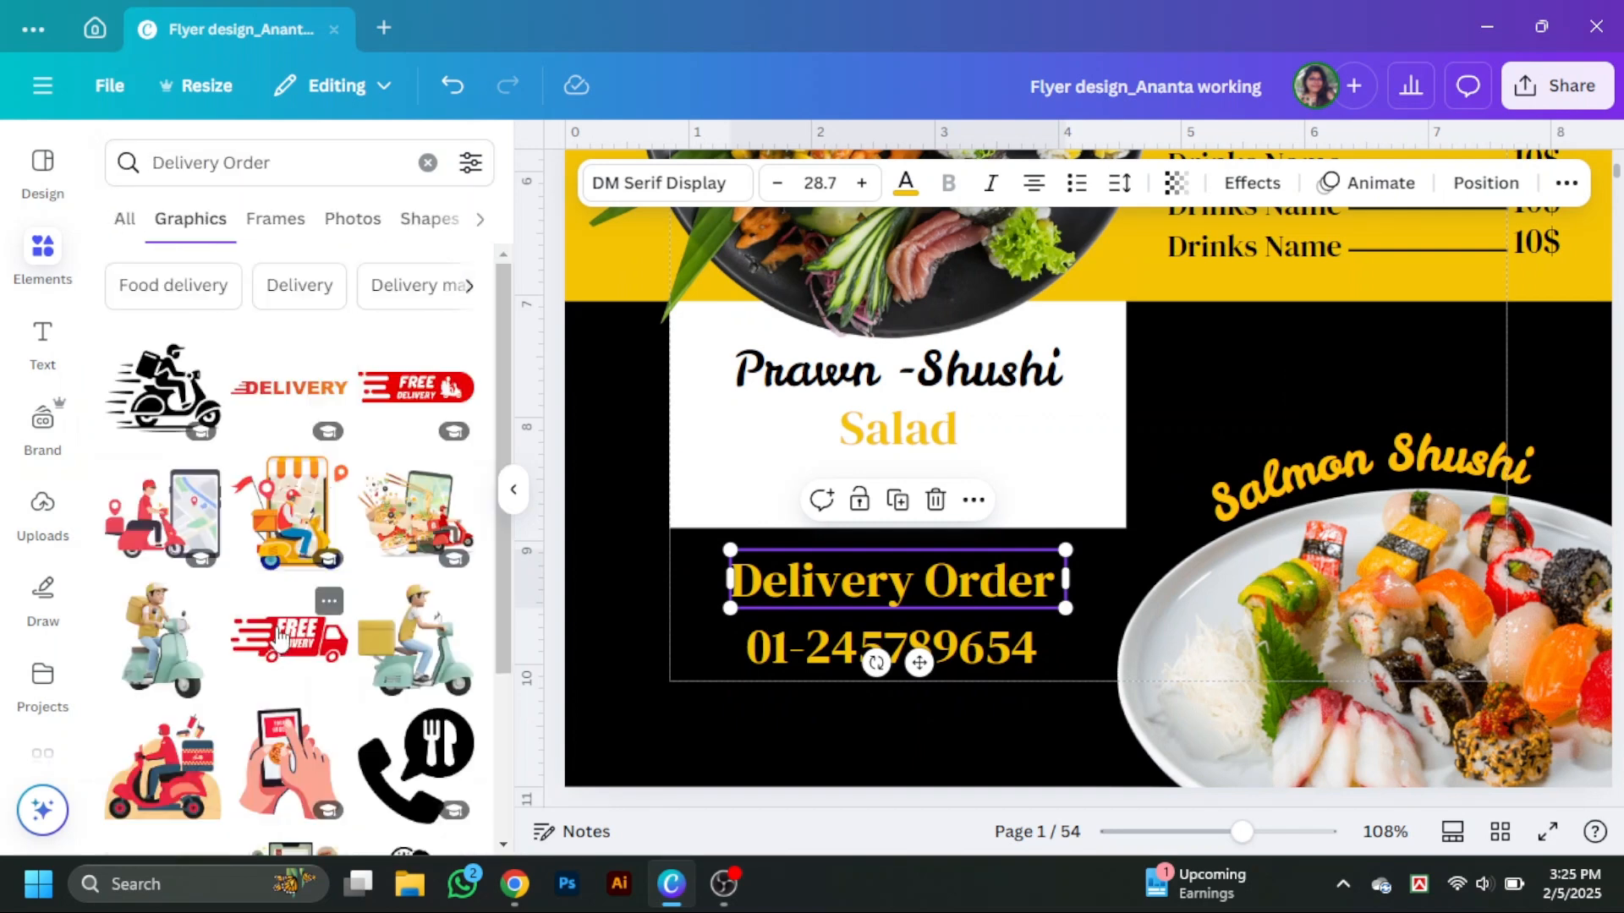
pyautogui.scroll(-3, 288, 626)
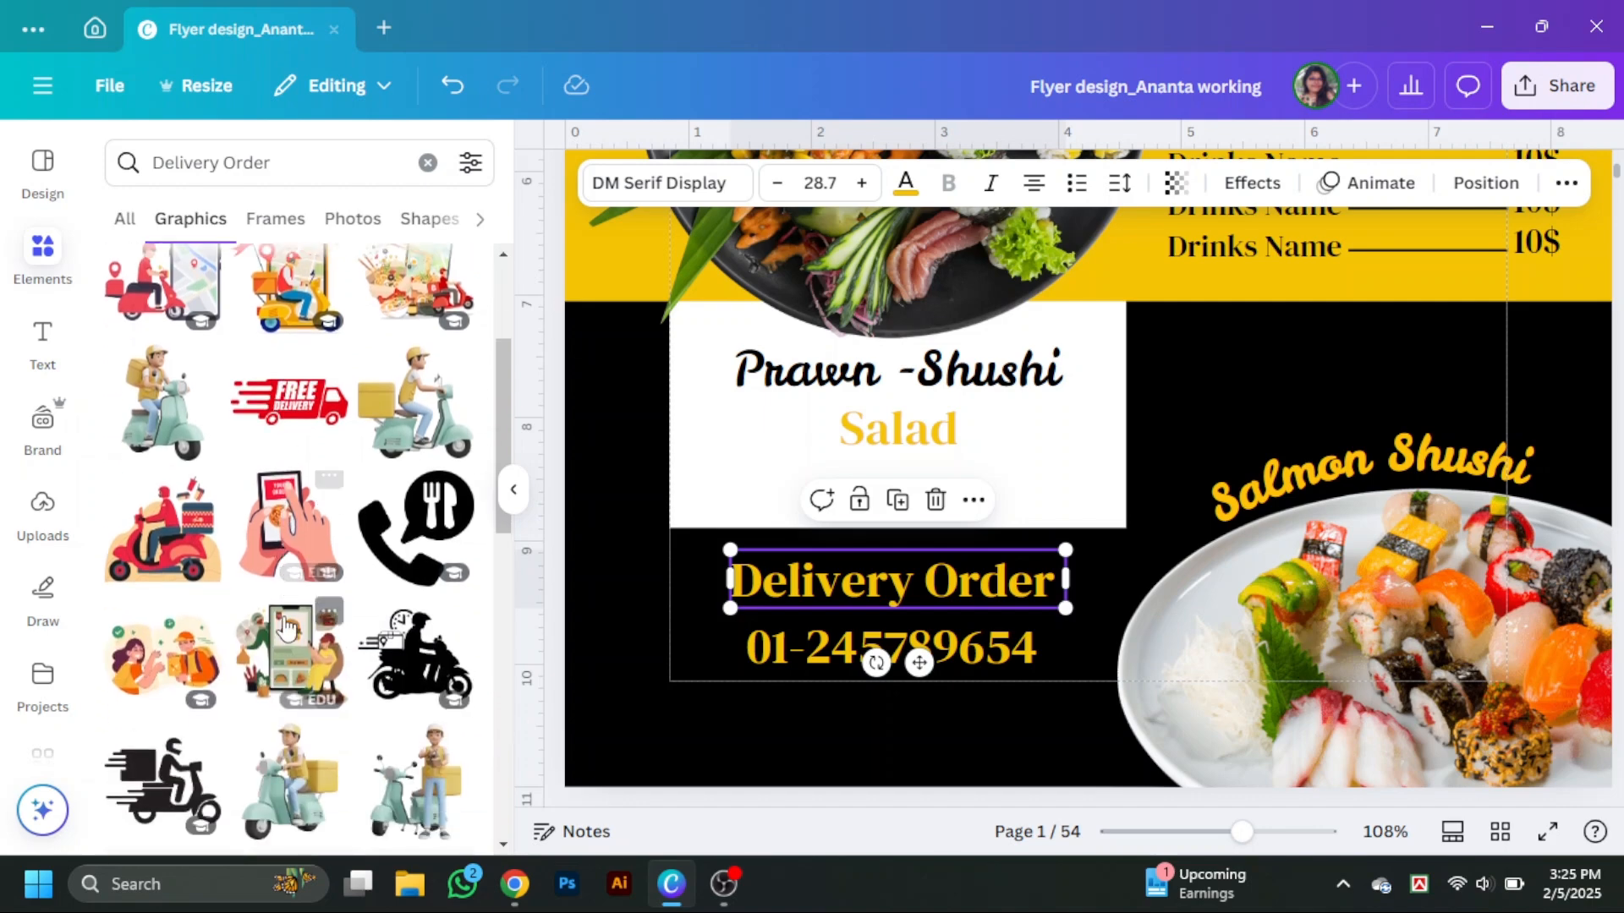
# Add the phone-and-fork call graphic, shrink it and place it left of the Delivery Order heading.
pyautogui.click(449, 524)
pyautogui.scroll(2, 1248, 400)
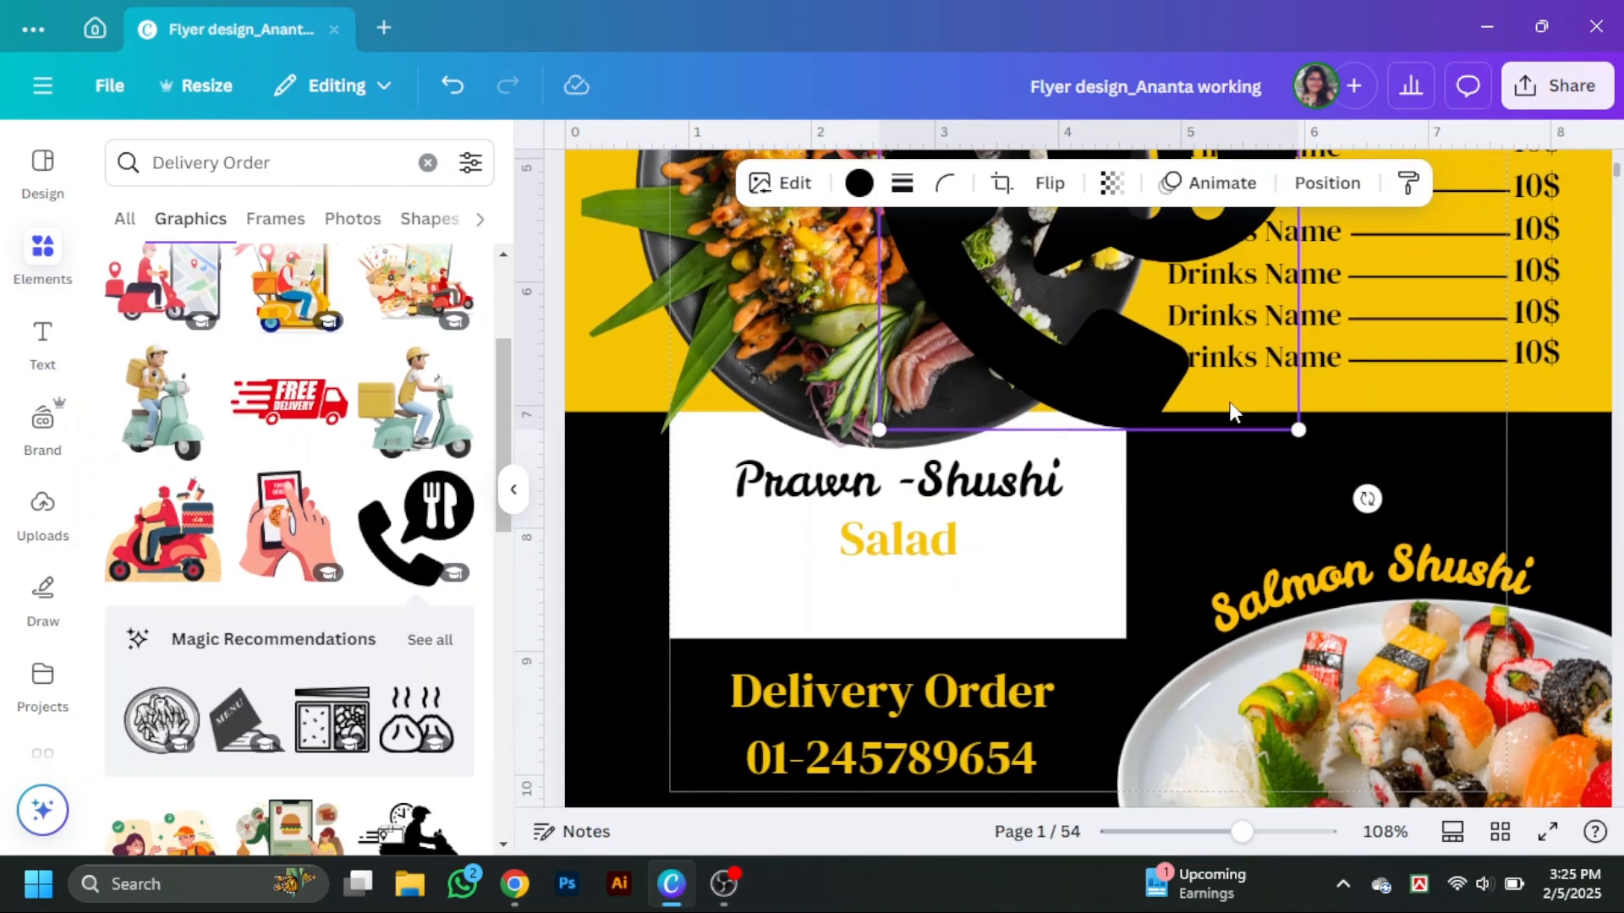
pyautogui.moveTo(1178, 406); pyautogui.dragTo(1006, 671)
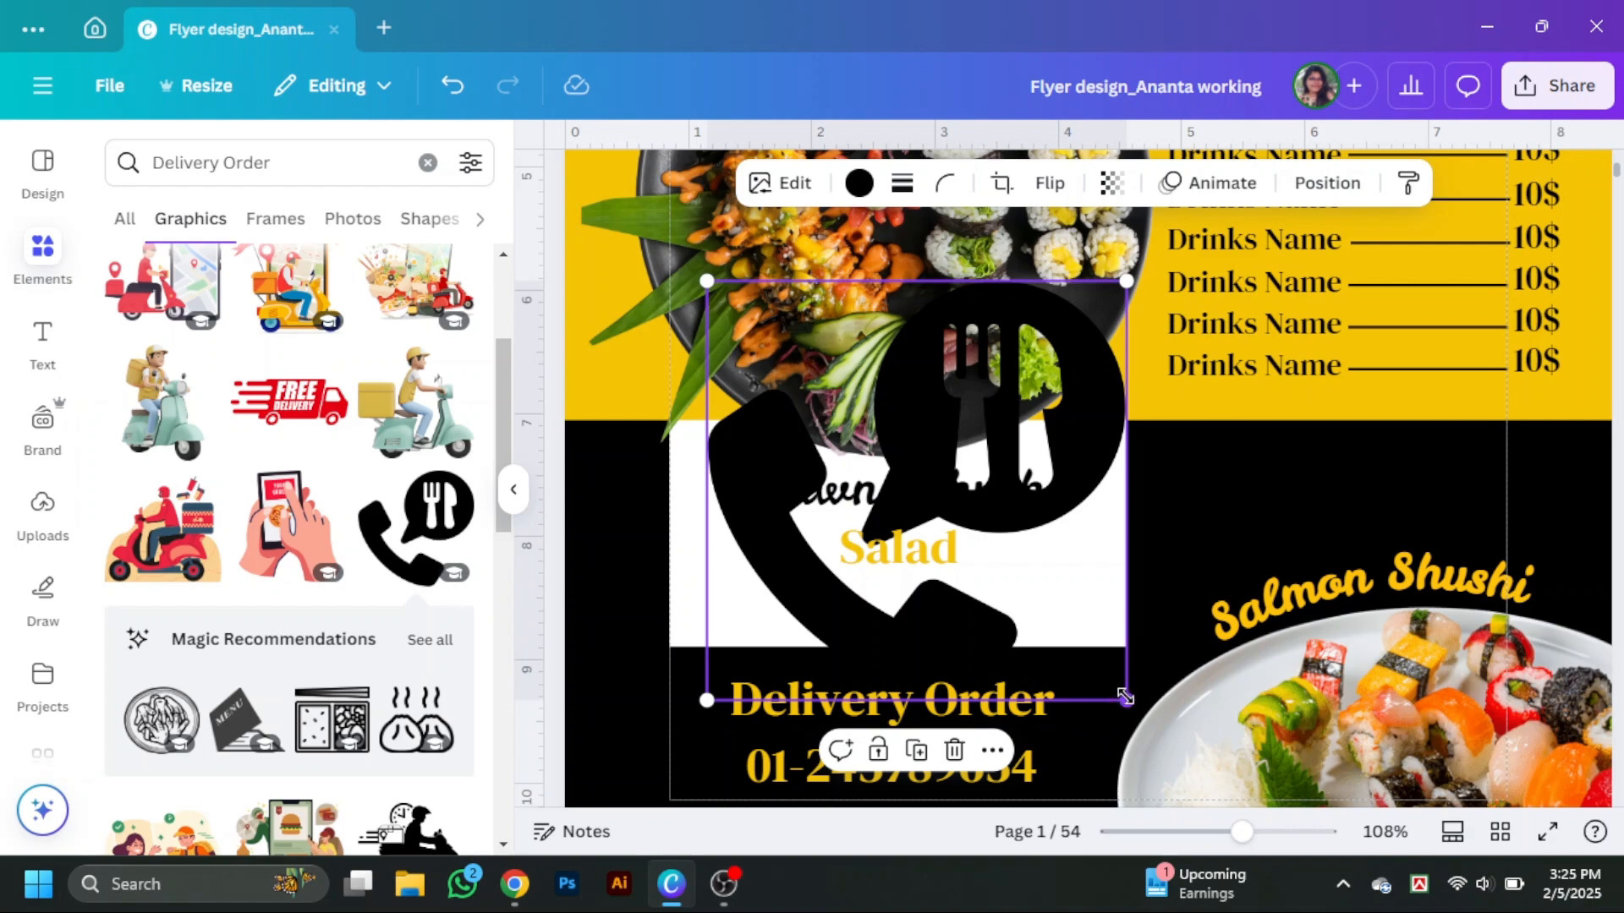
pyautogui.moveTo(1125, 696); pyautogui.dragTo(828, 403)
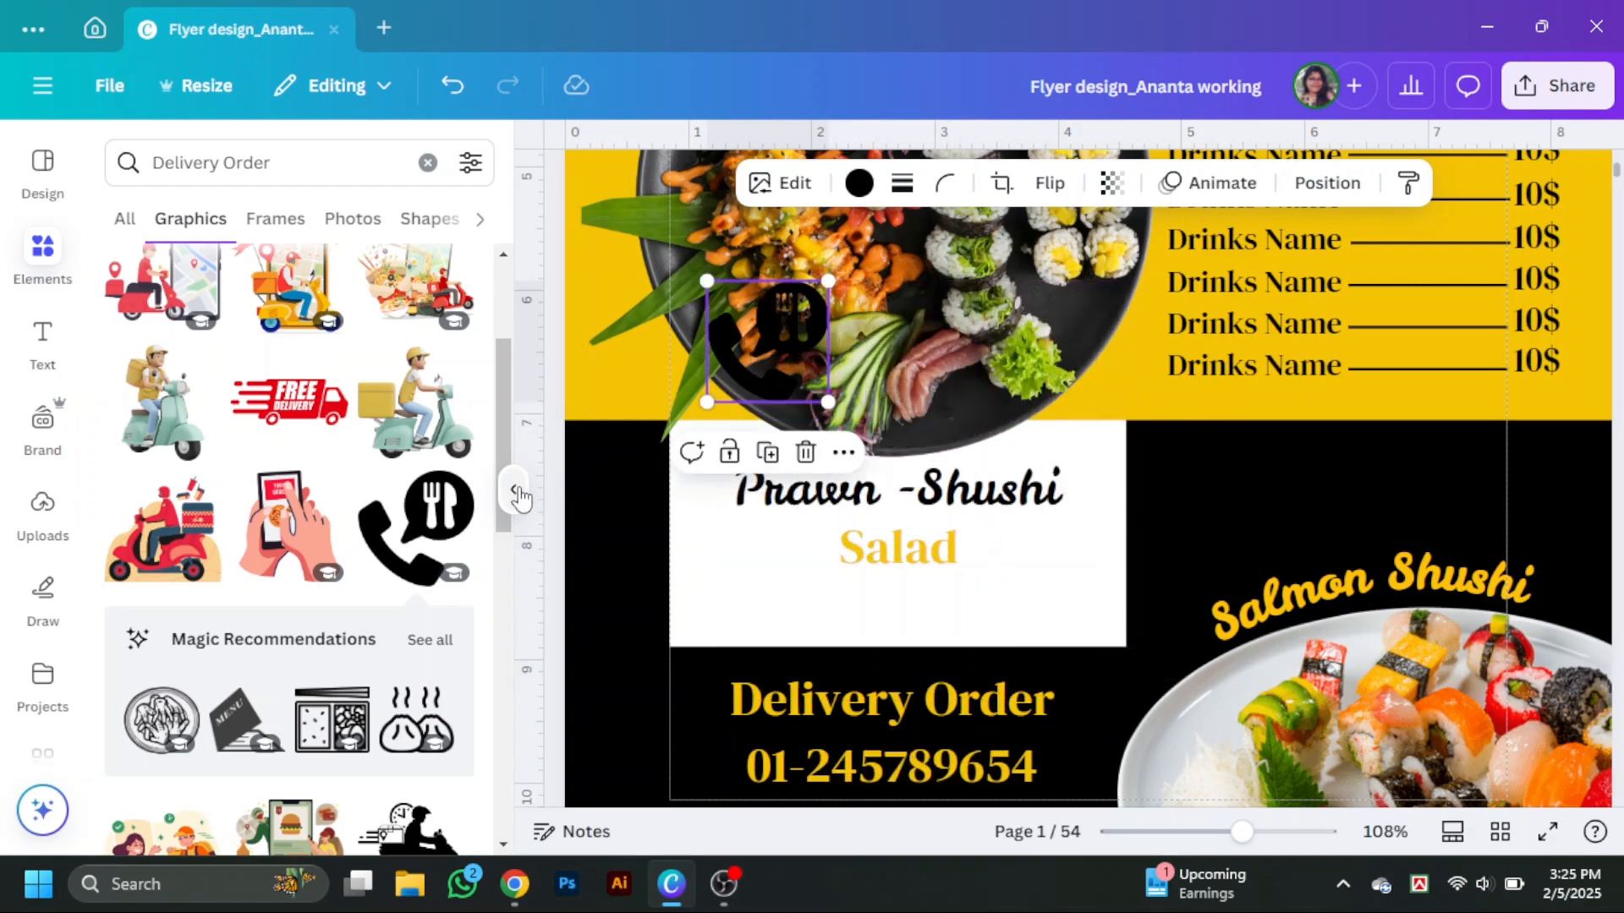
pyautogui.click(516, 494)
pyautogui.moveTo(572, 335); pyautogui.dragTo(449, 725)
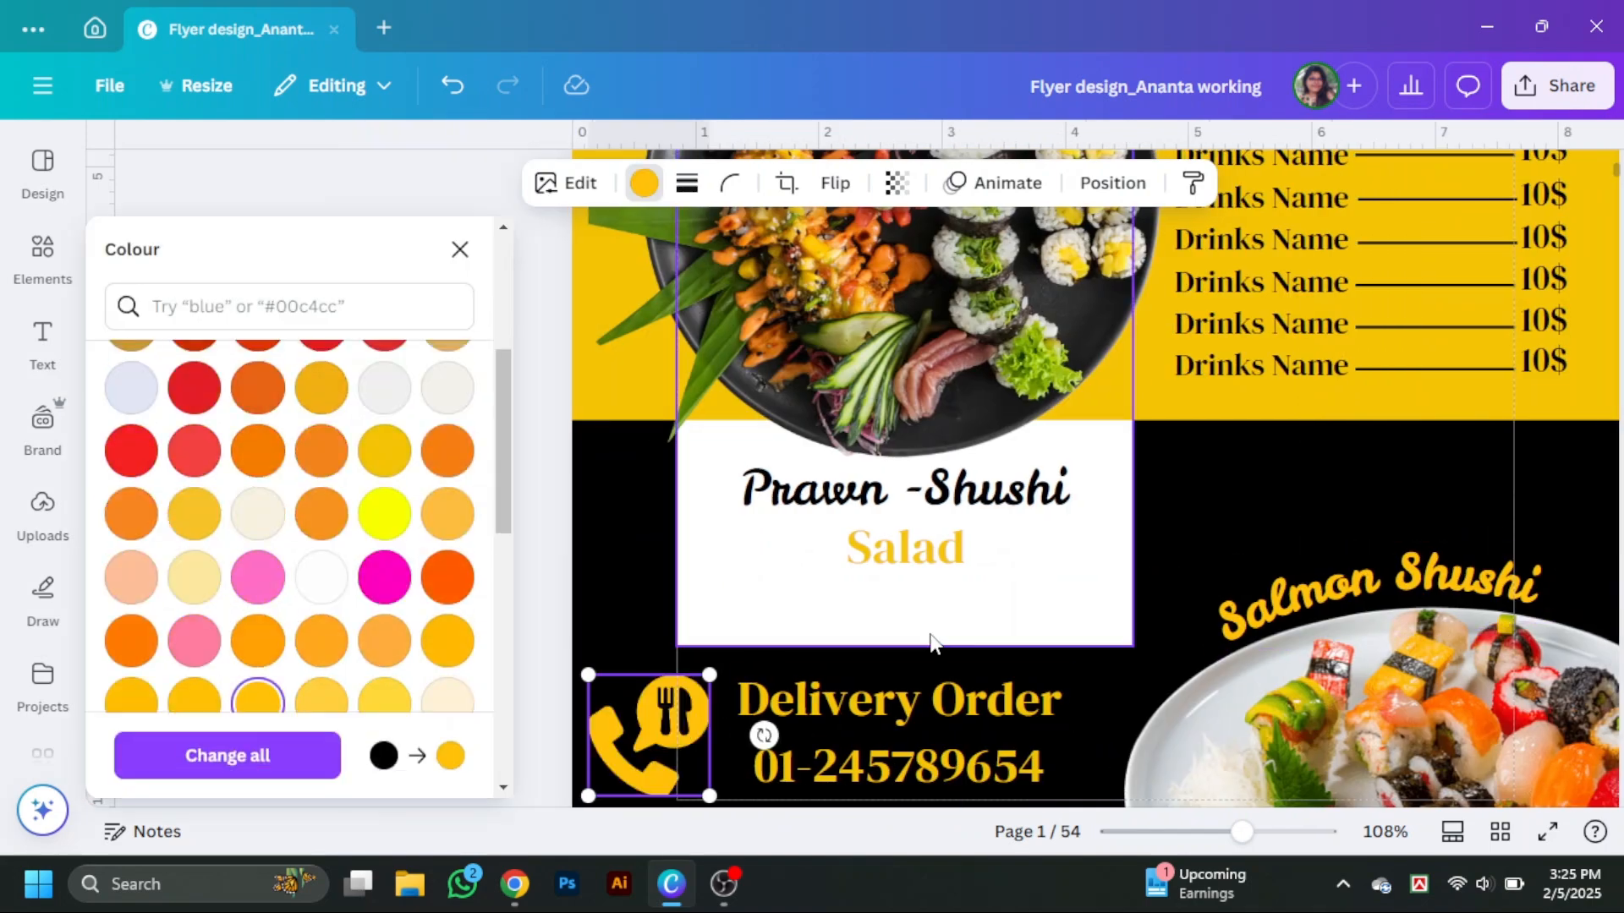
pyautogui.press('Escape')
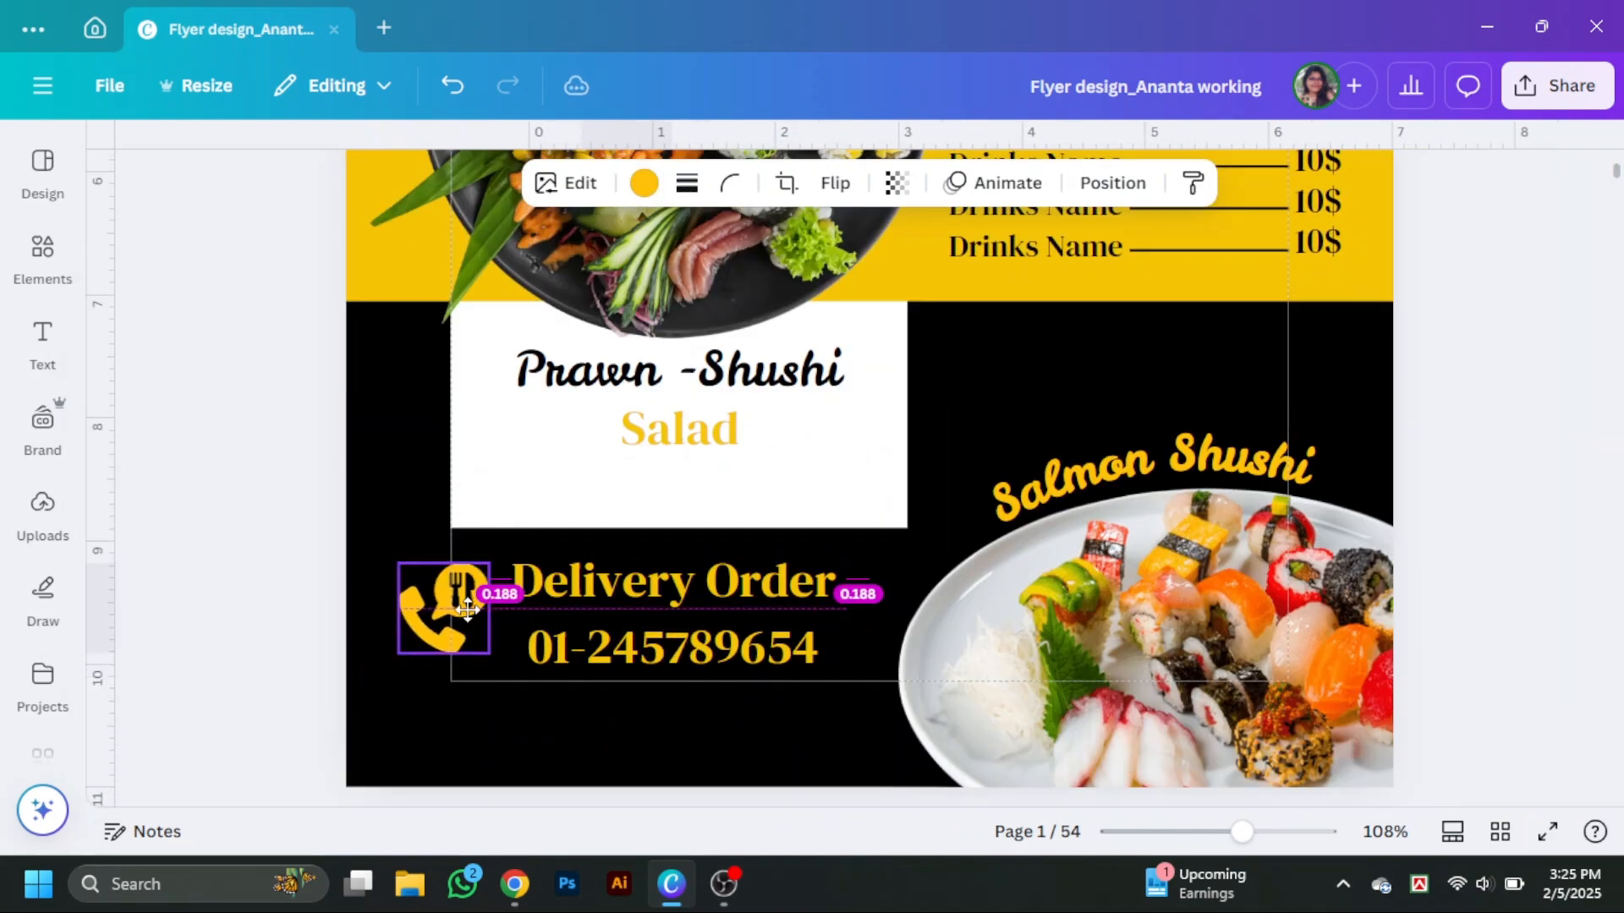
# Recolour the phone number text white.
pyautogui.click(718, 645)
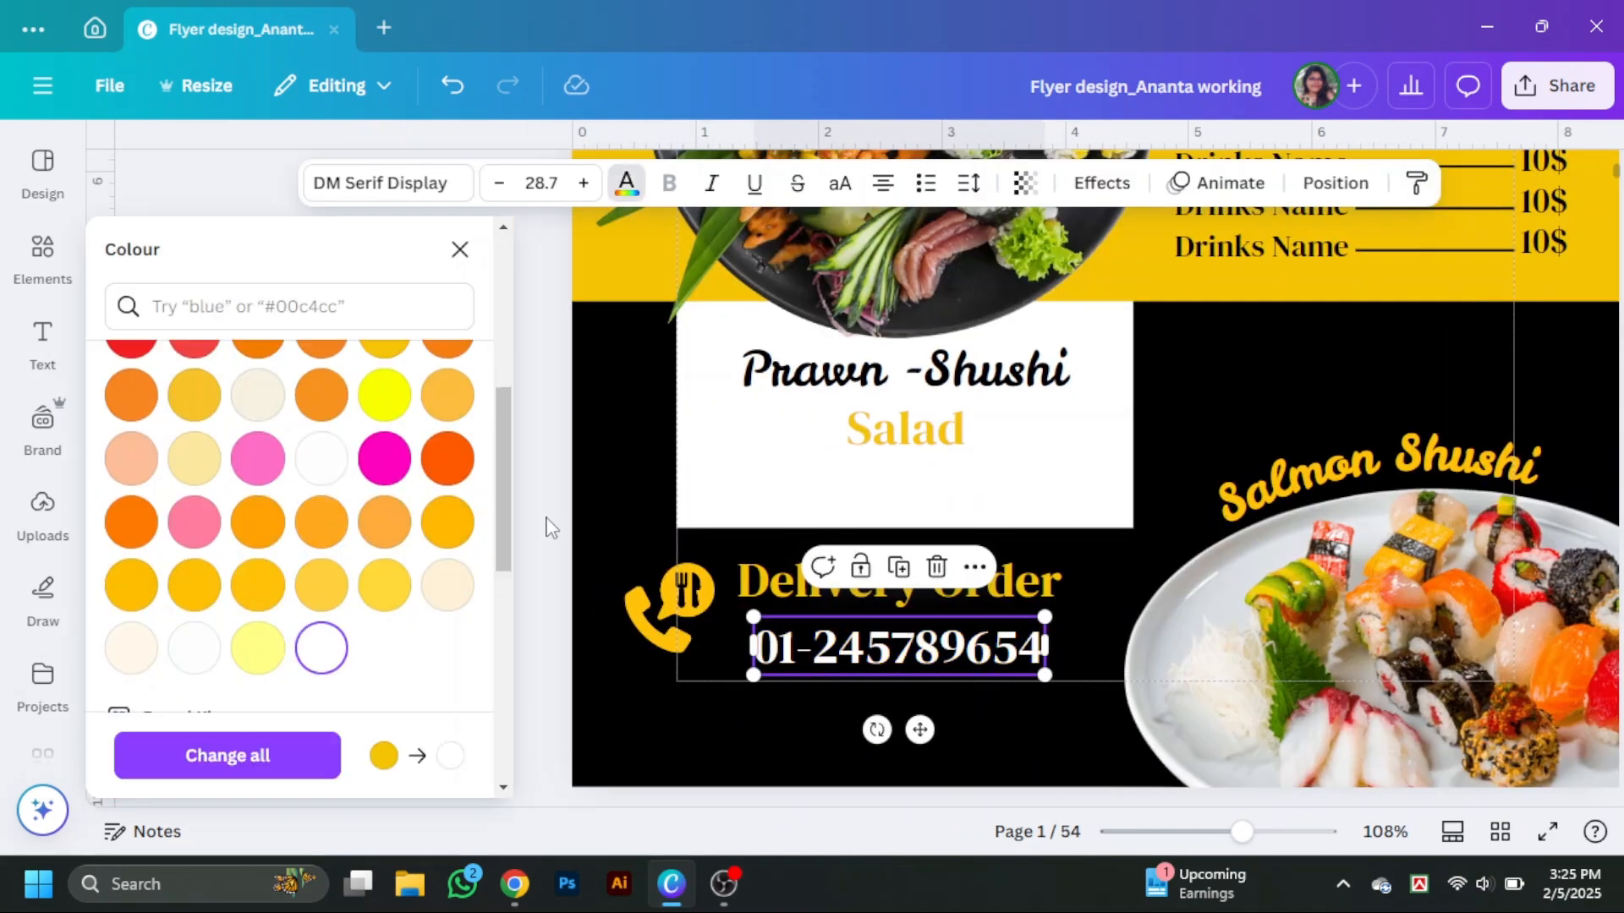
pyautogui.click(552, 528)
pyautogui.click(1570, 591)
# Search the elements for food smoke and place a smoke graphic over the Salmon Shushi plate area.
pyautogui.click(43, 257)
pyautogui.click(239, 162)
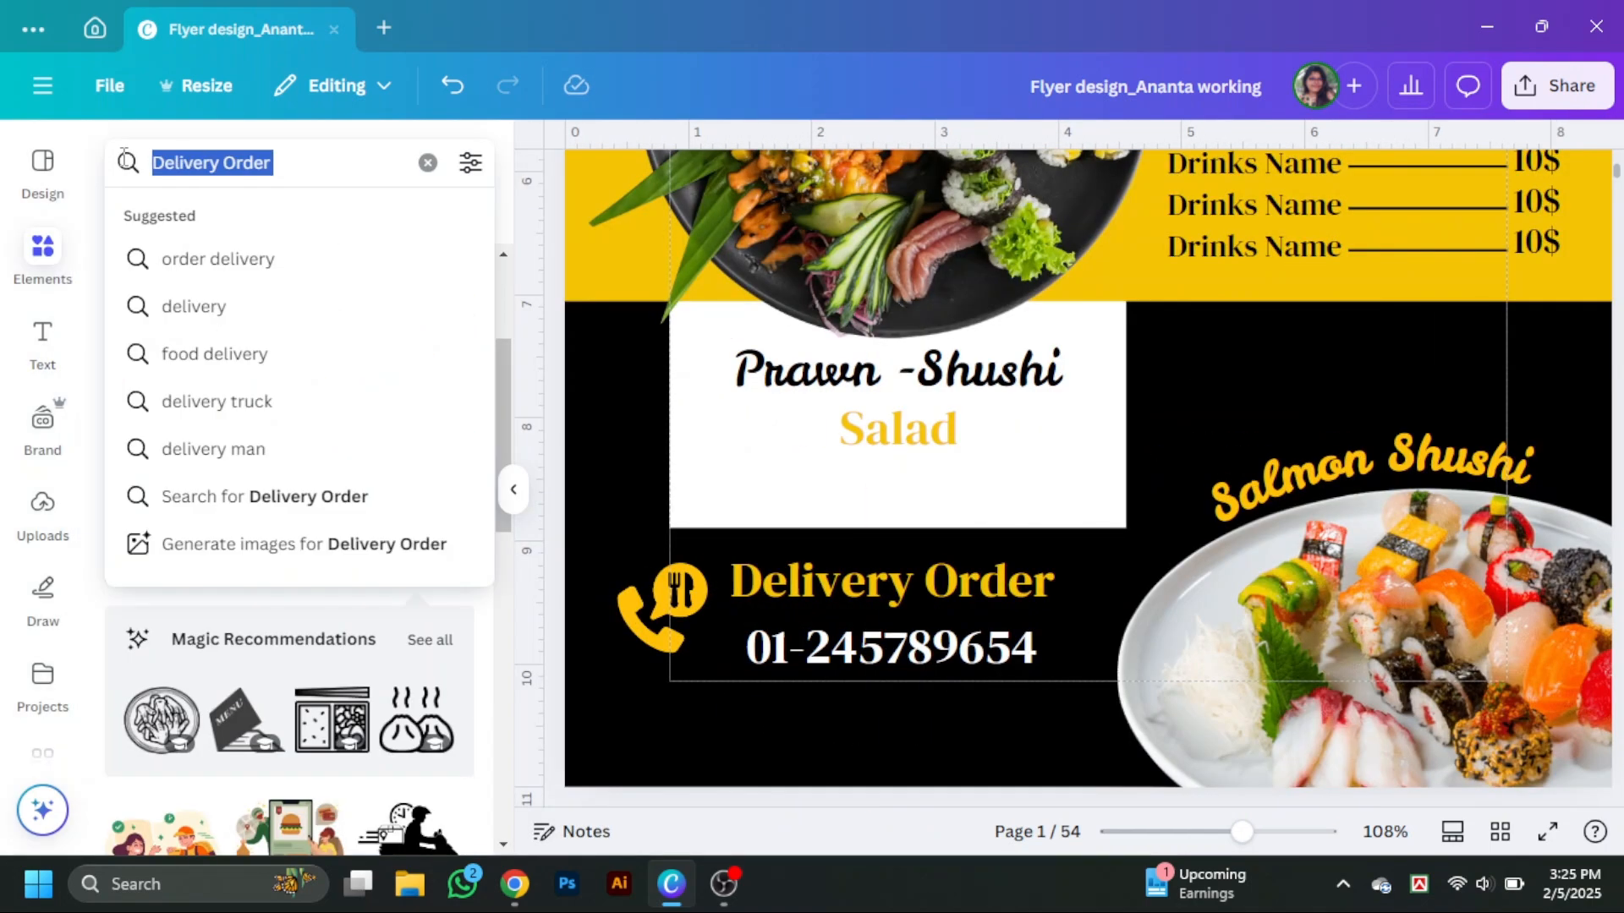
pyautogui.write('food smoke')
pyautogui.press('Return')
pyautogui.click(194, 403)
pyautogui.moveTo(1124, 474); pyautogui.dragTo(1443, 586)
# Preview the whole flyer in full-screen presentation view.
pyautogui.scroll(-3, 1443, 585)
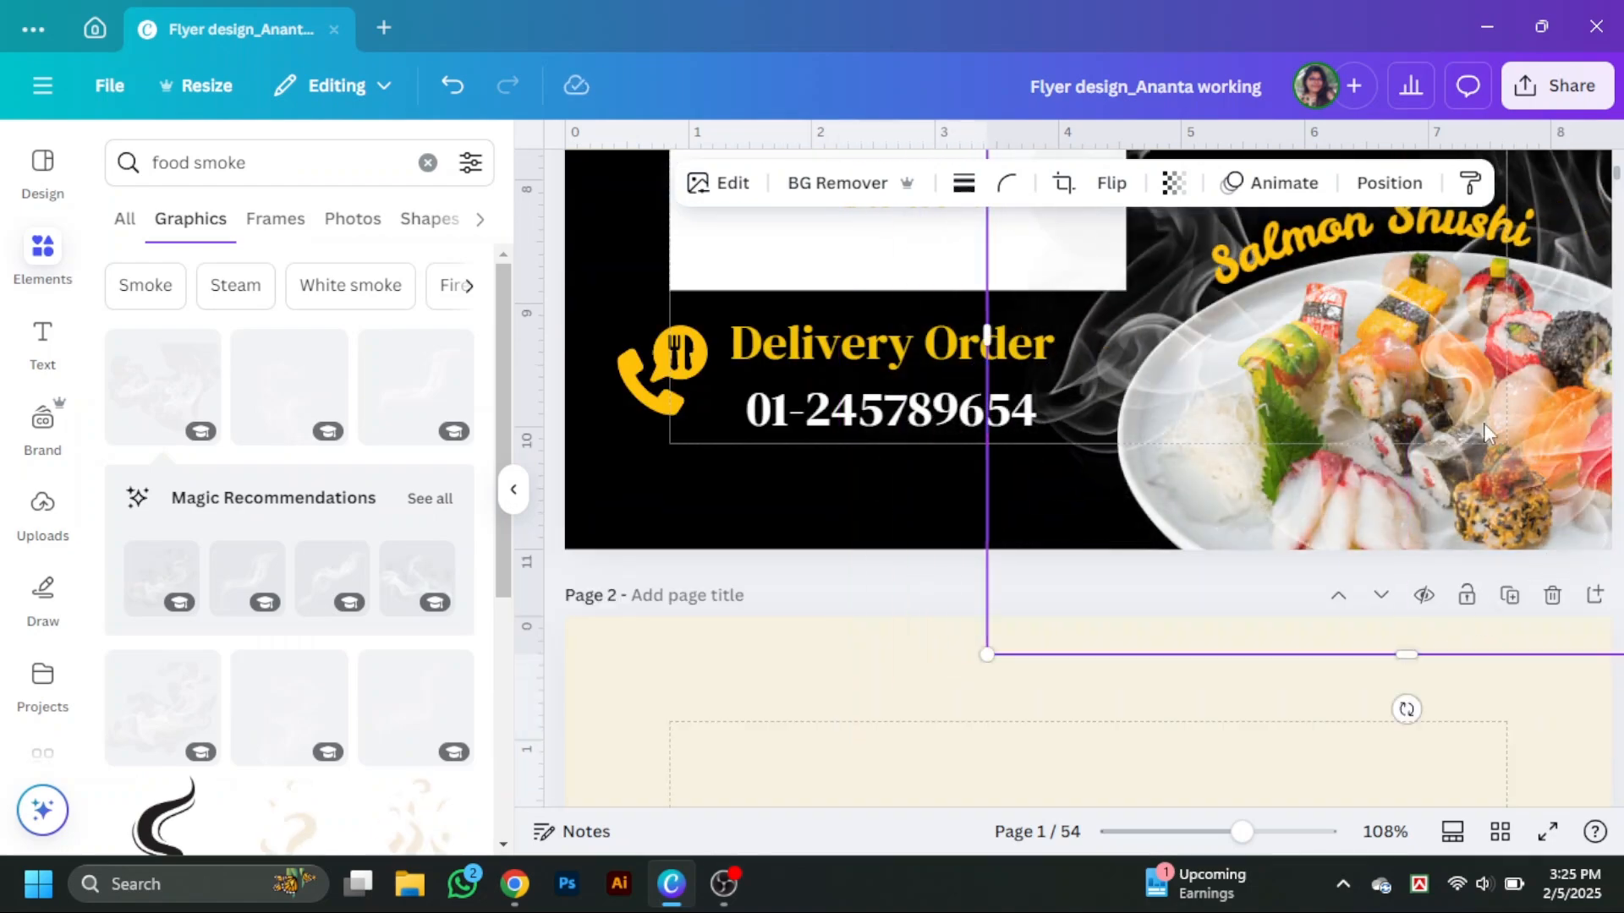
pyautogui.scroll(3, 1443, 586)
pyautogui.moveTo(1594, 445); pyautogui.dragTo(1585, 432)
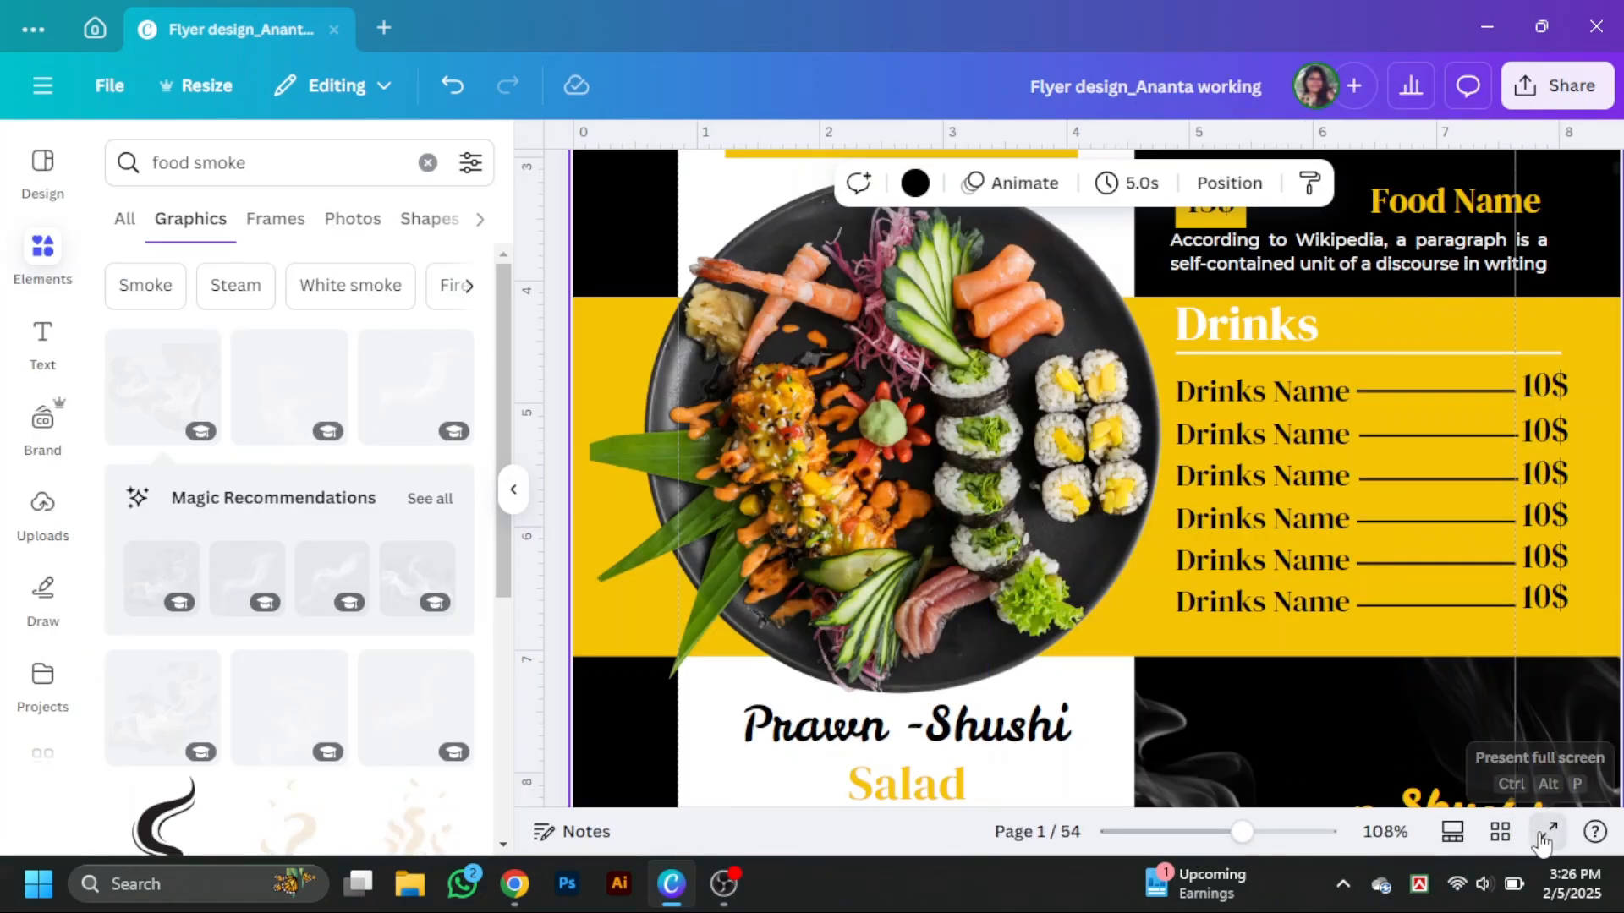
pyautogui.click(1548, 831)
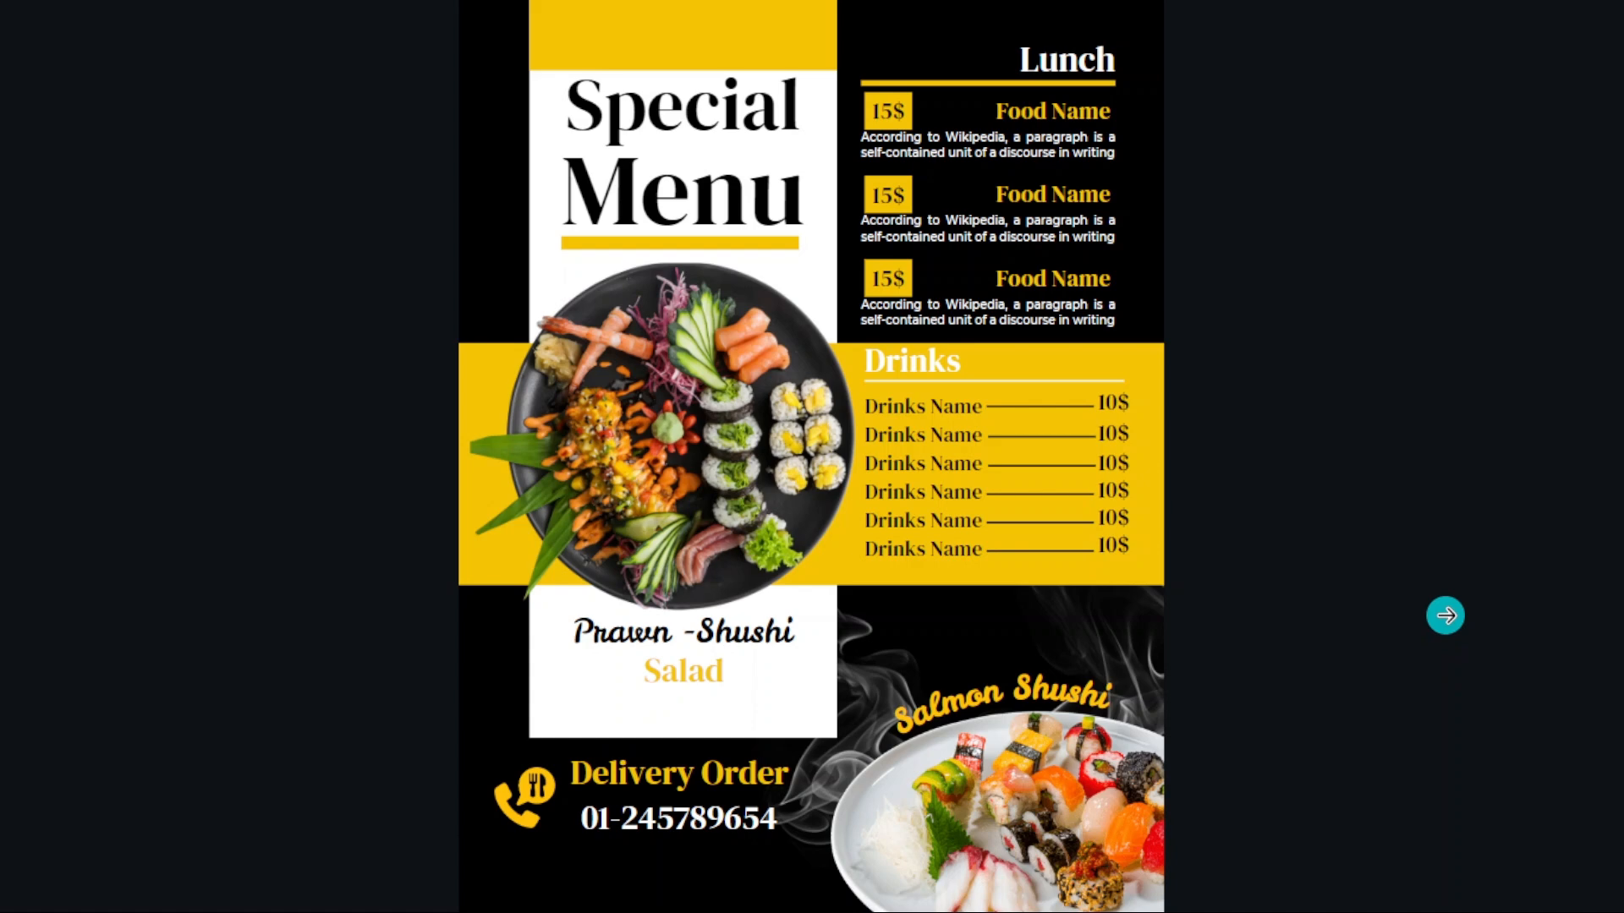
pyautogui.press('Escape')
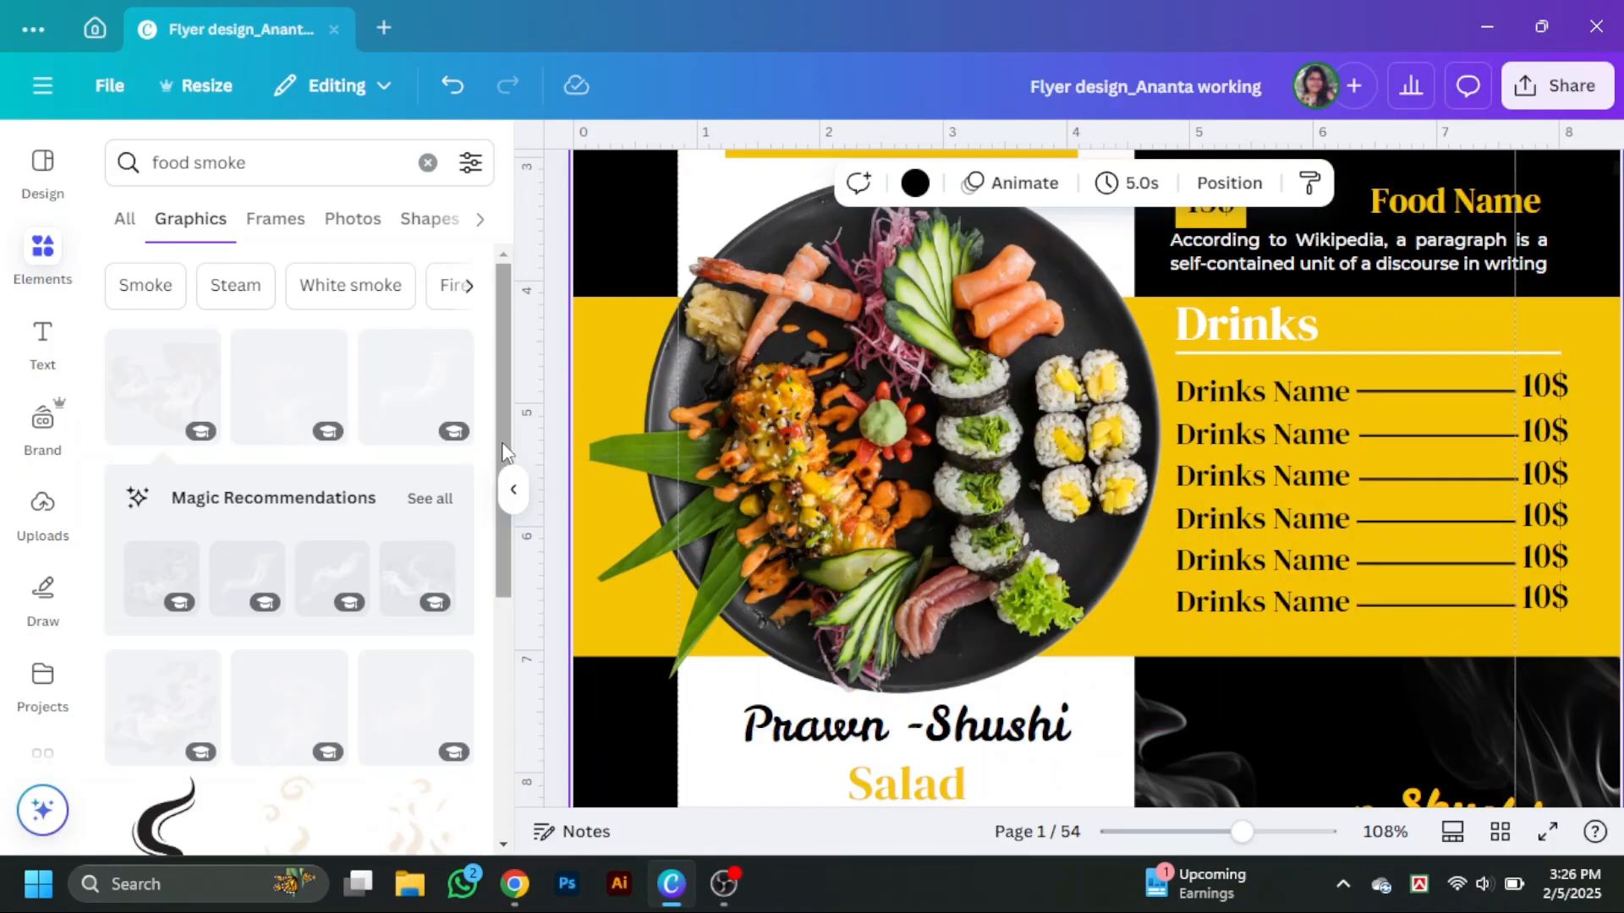
# Shrink the Delivery Order heading slightly.
pyautogui.click(510, 492)
pyautogui.scroll(-5, 846, 508)
pyautogui.click(785, 475)
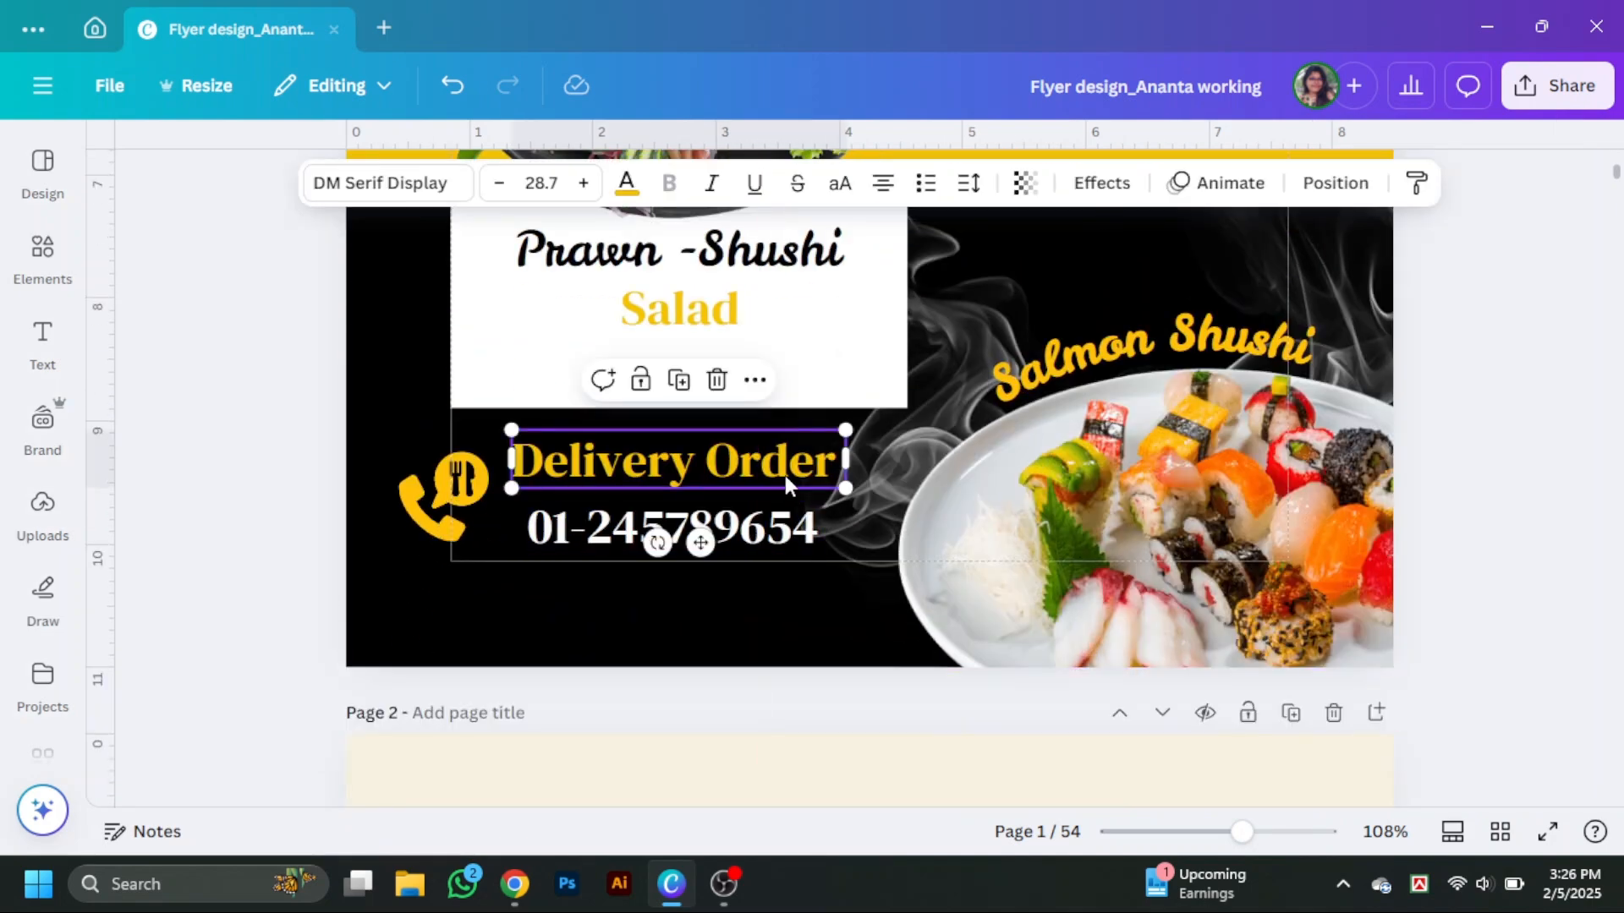
pyautogui.moveTo(846, 489); pyautogui.dragTo(770, 520)
# Realign the call icon, Delivery Order heading and phone number into a flush left block.
pyautogui.click(897, 602)
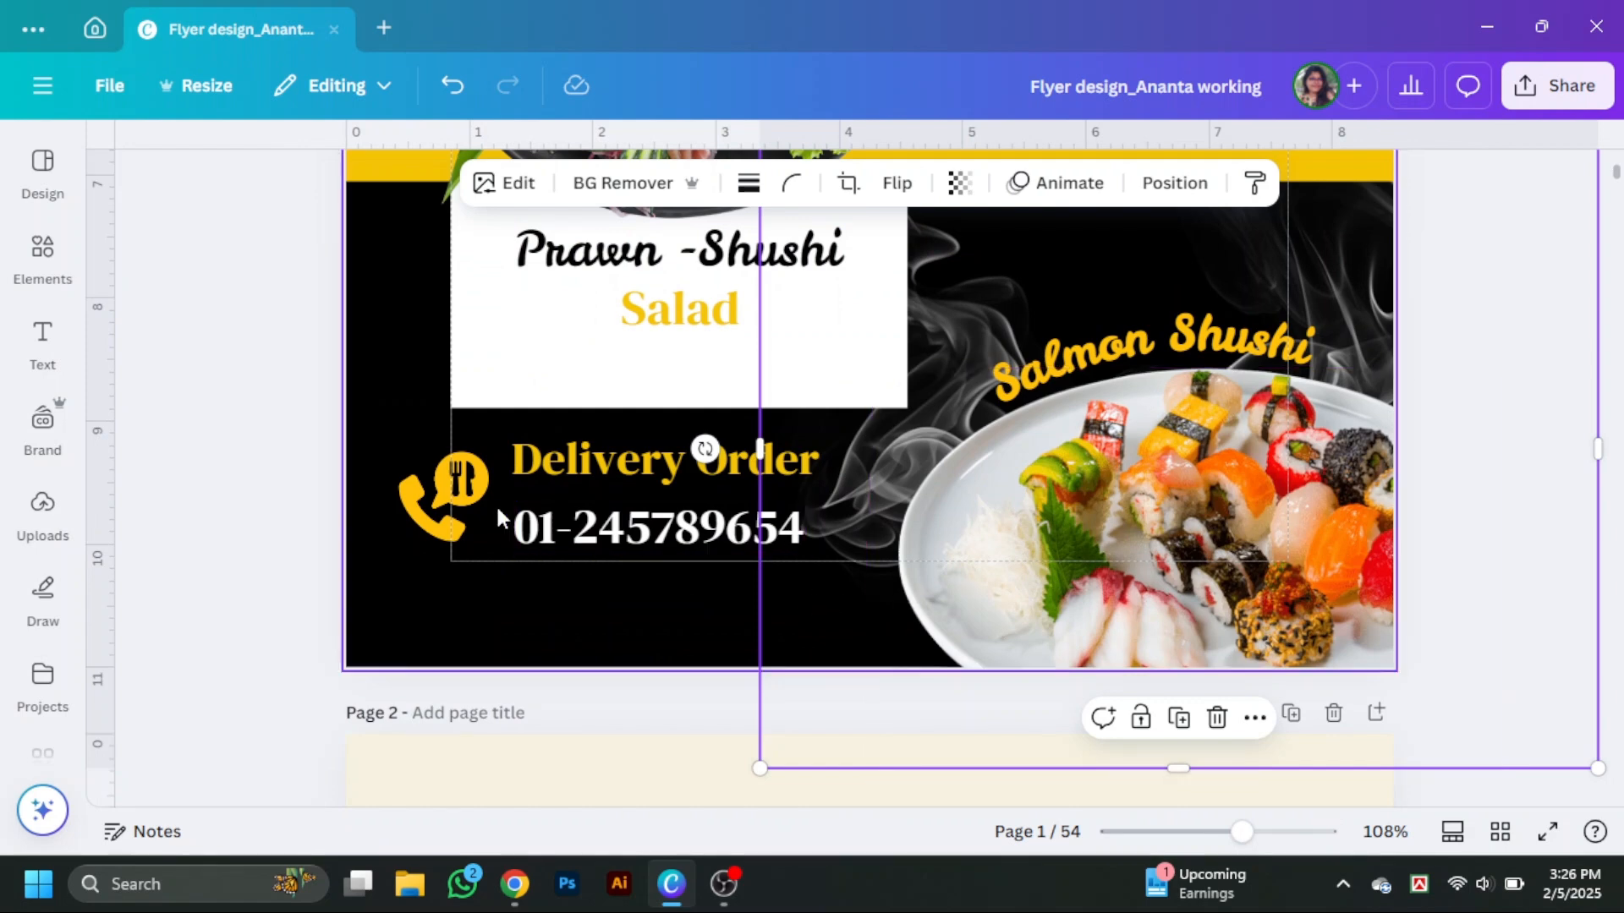
pyautogui.click(461, 514)
pyautogui.moveTo(488, 542); pyautogui.dragTo(456, 516)
pyautogui.click(627, 468)
pyautogui.moveTo(626, 468); pyautogui.dragTo(644, 474)
pyautogui.click(783, 531)
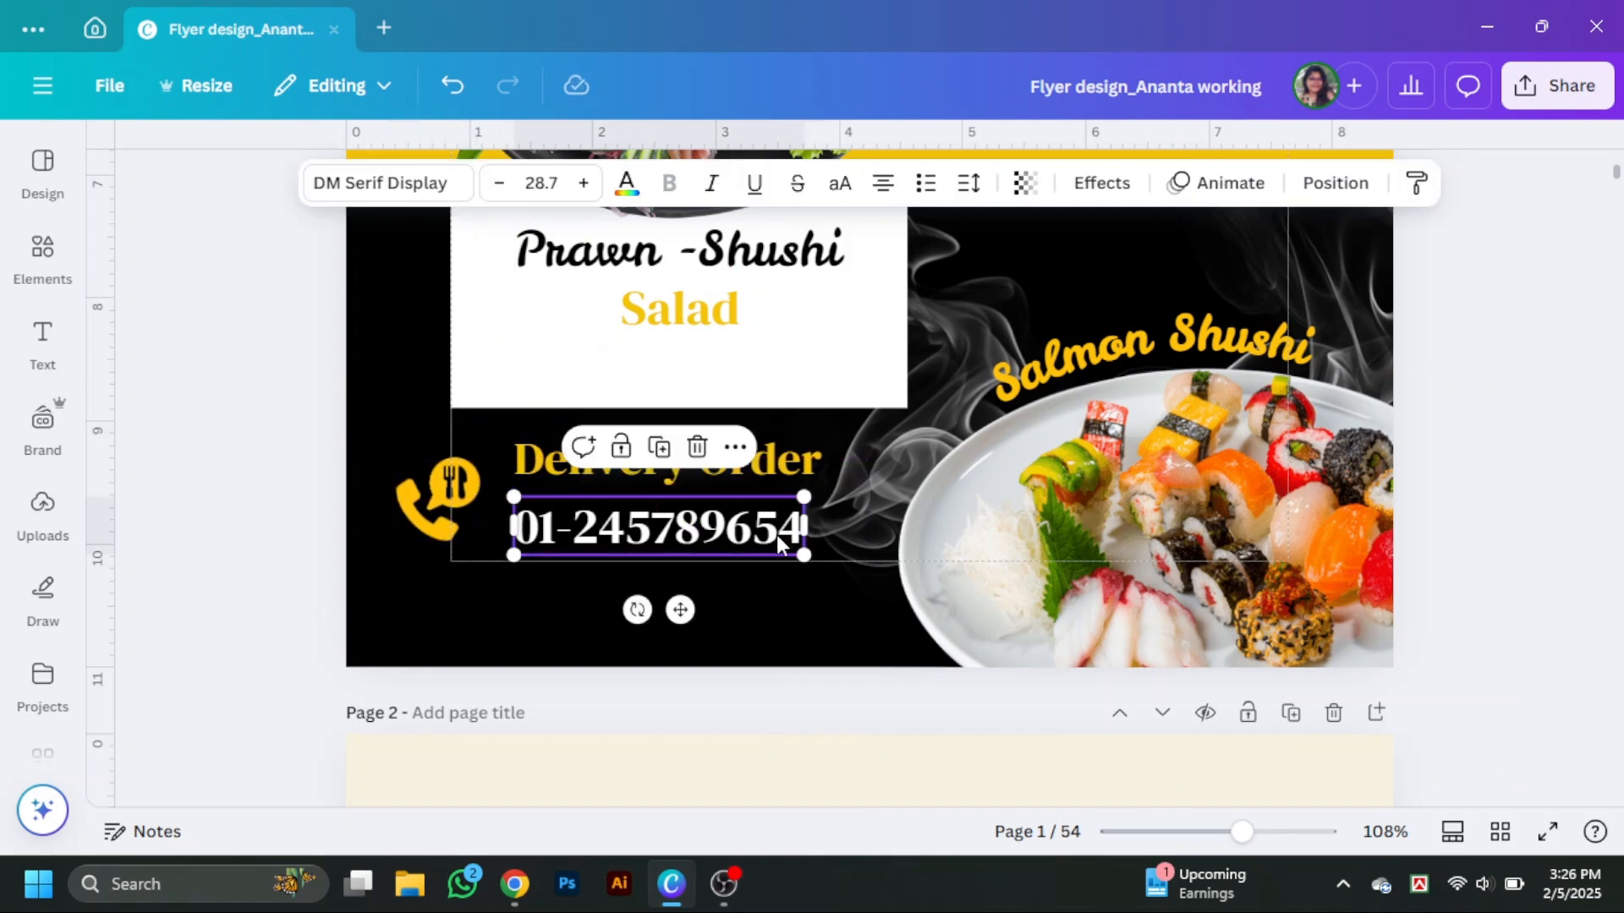
pyautogui.click(1556, 499)
# Search the uploads for ins and add the white INS Creations logo.
pyautogui.scroll(5, 1556, 499)
pyautogui.scroll(-3, 1514, 495)
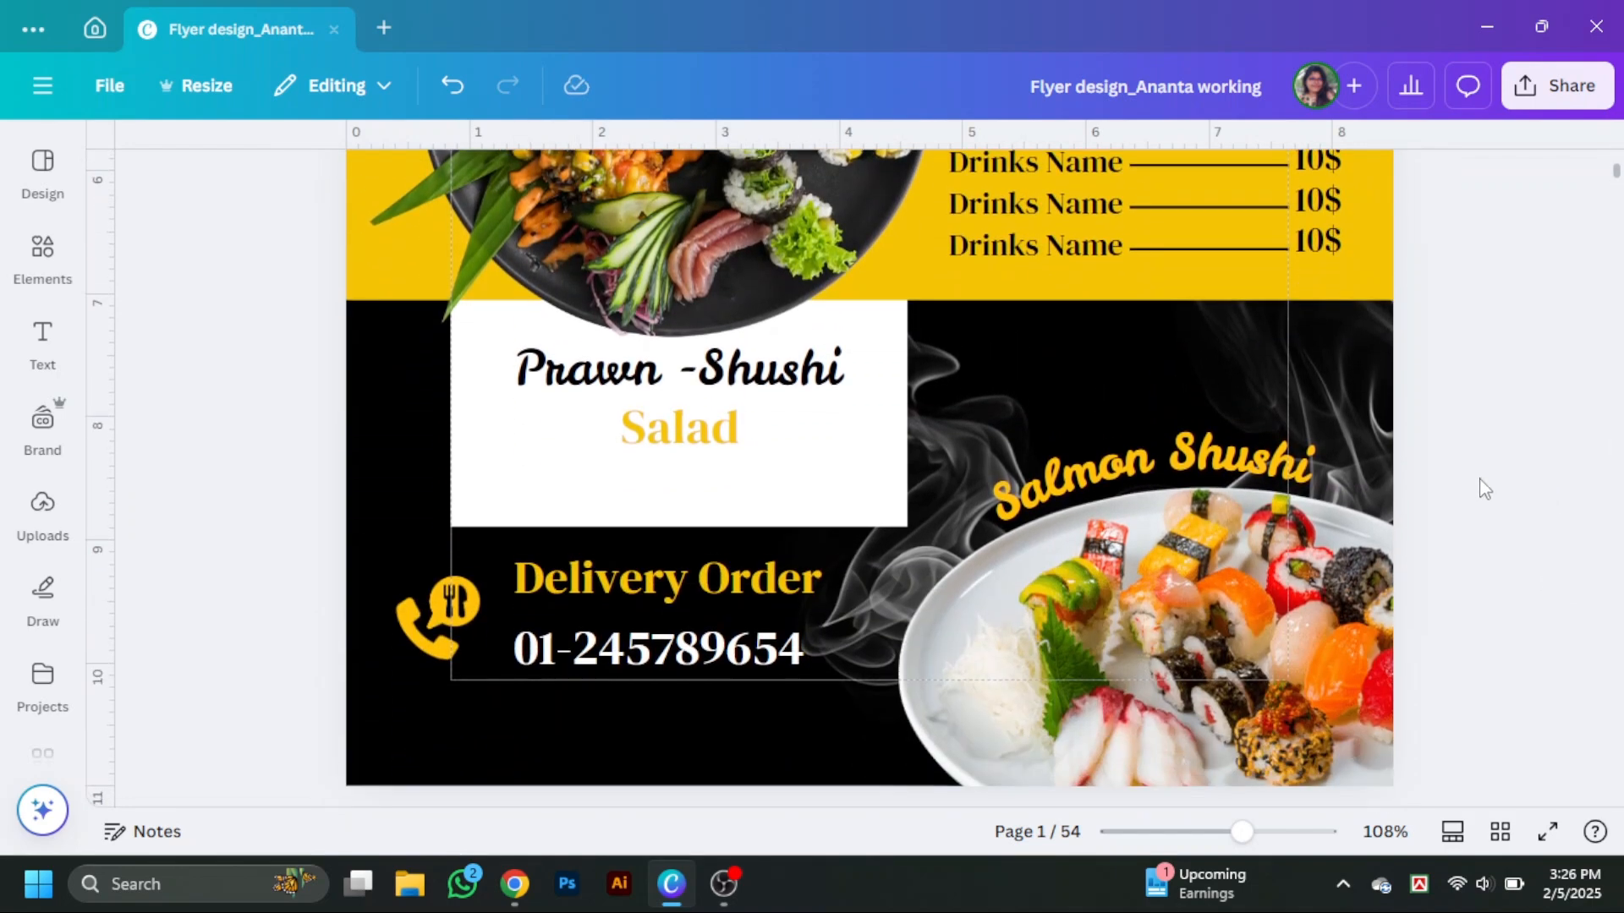
pyautogui.scroll(8, 1489, 489)
pyautogui.scroll(2, 1495, 493)
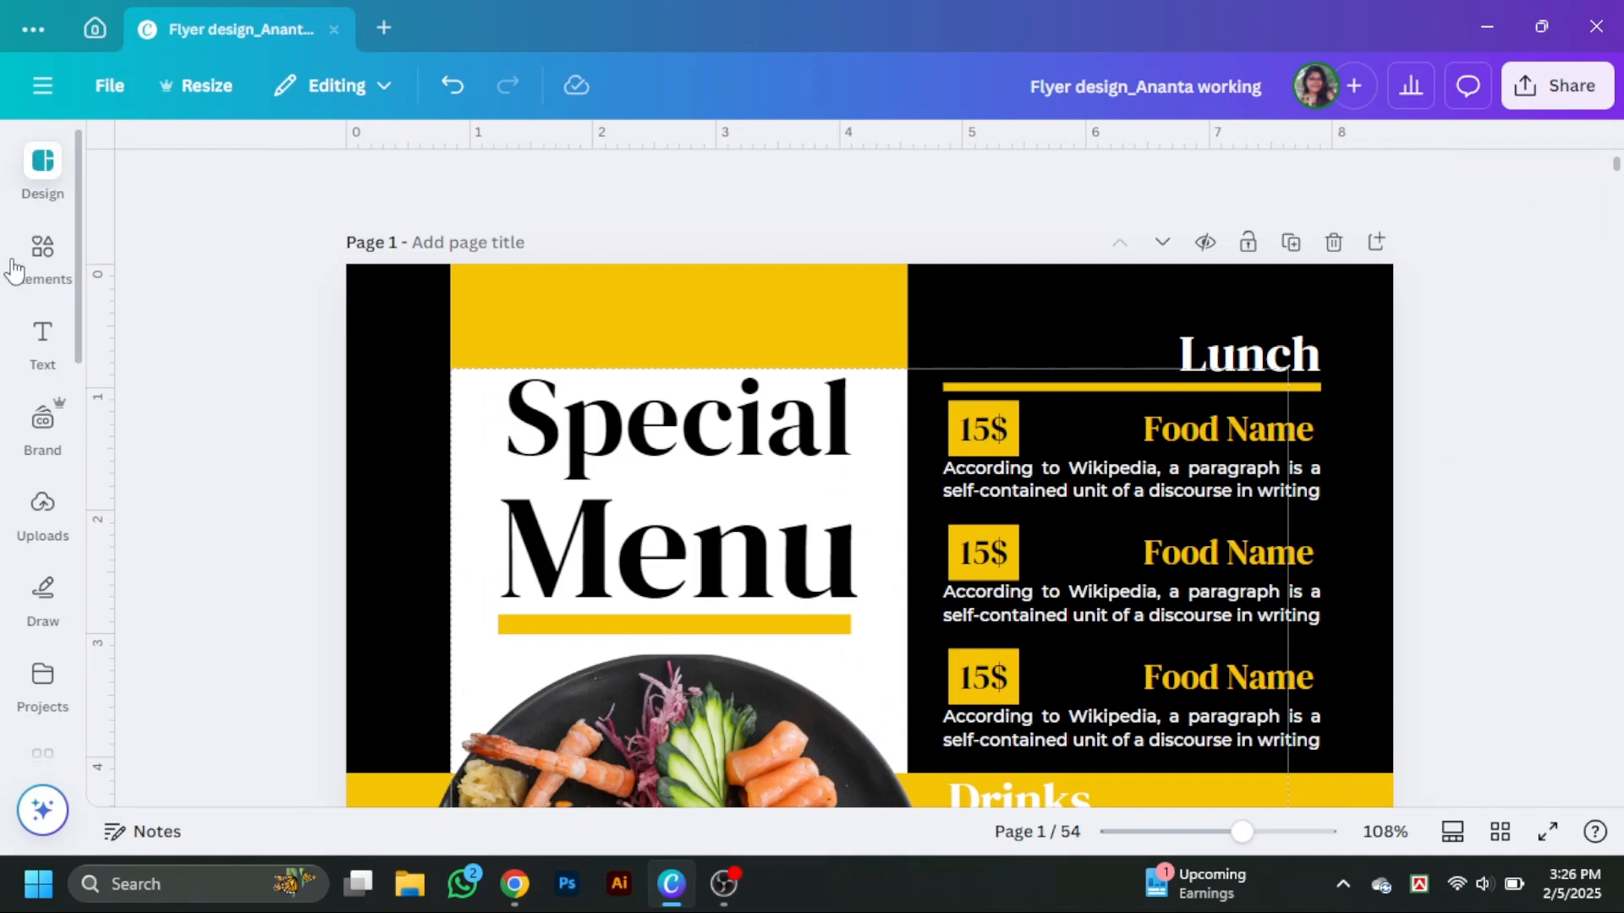
pyautogui.click(43, 342)
pyautogui.click(42, 511)
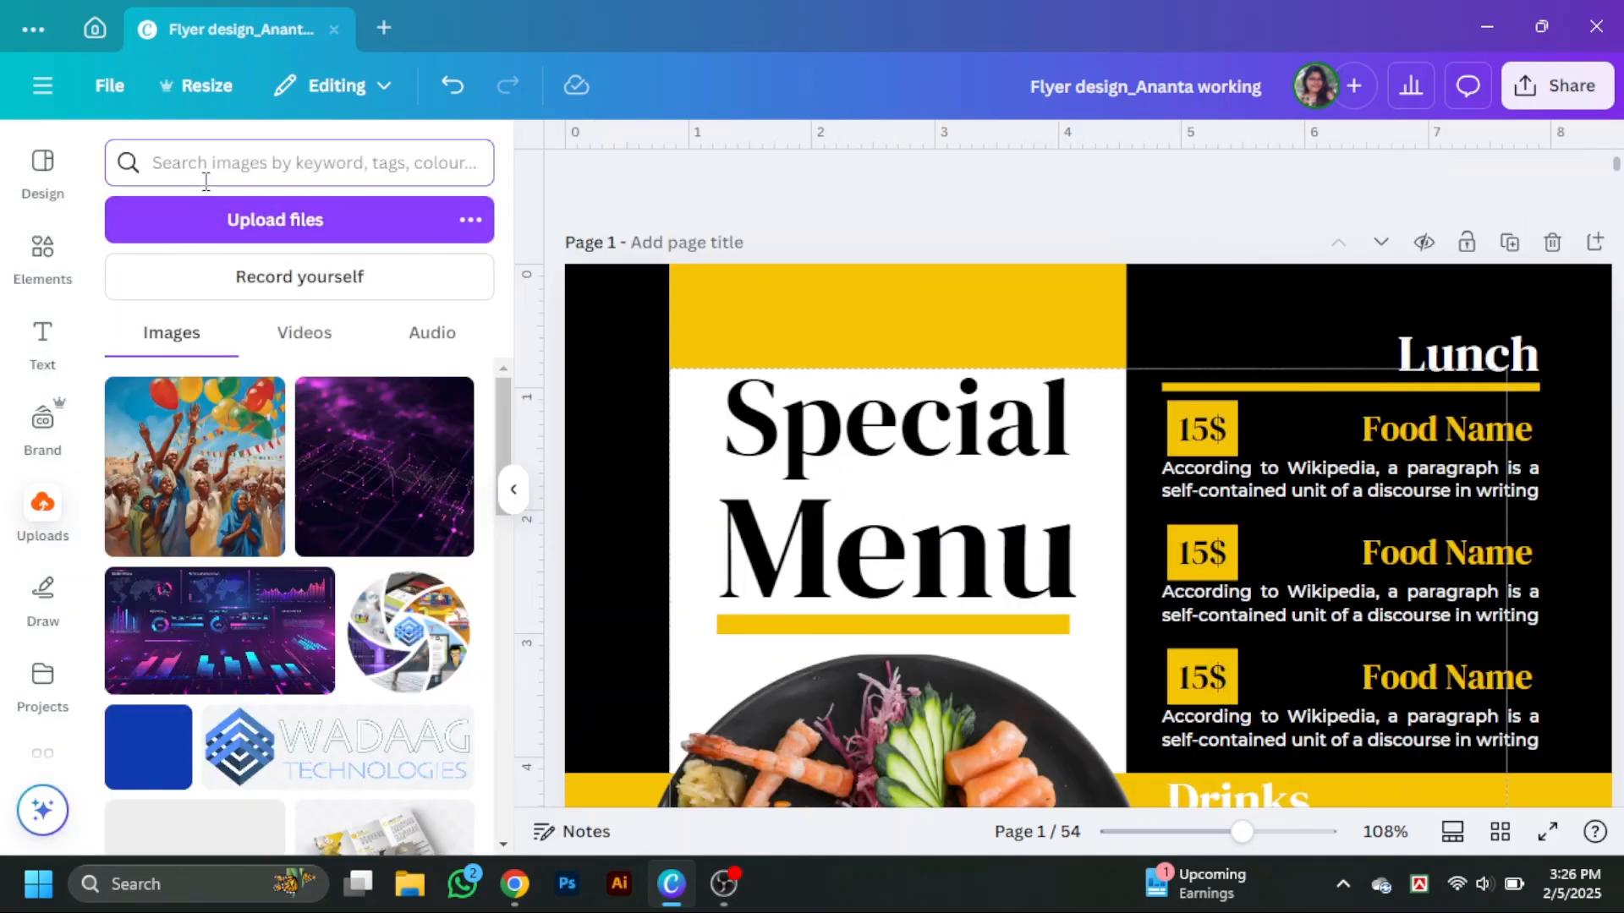
pyautogui.press('Return')
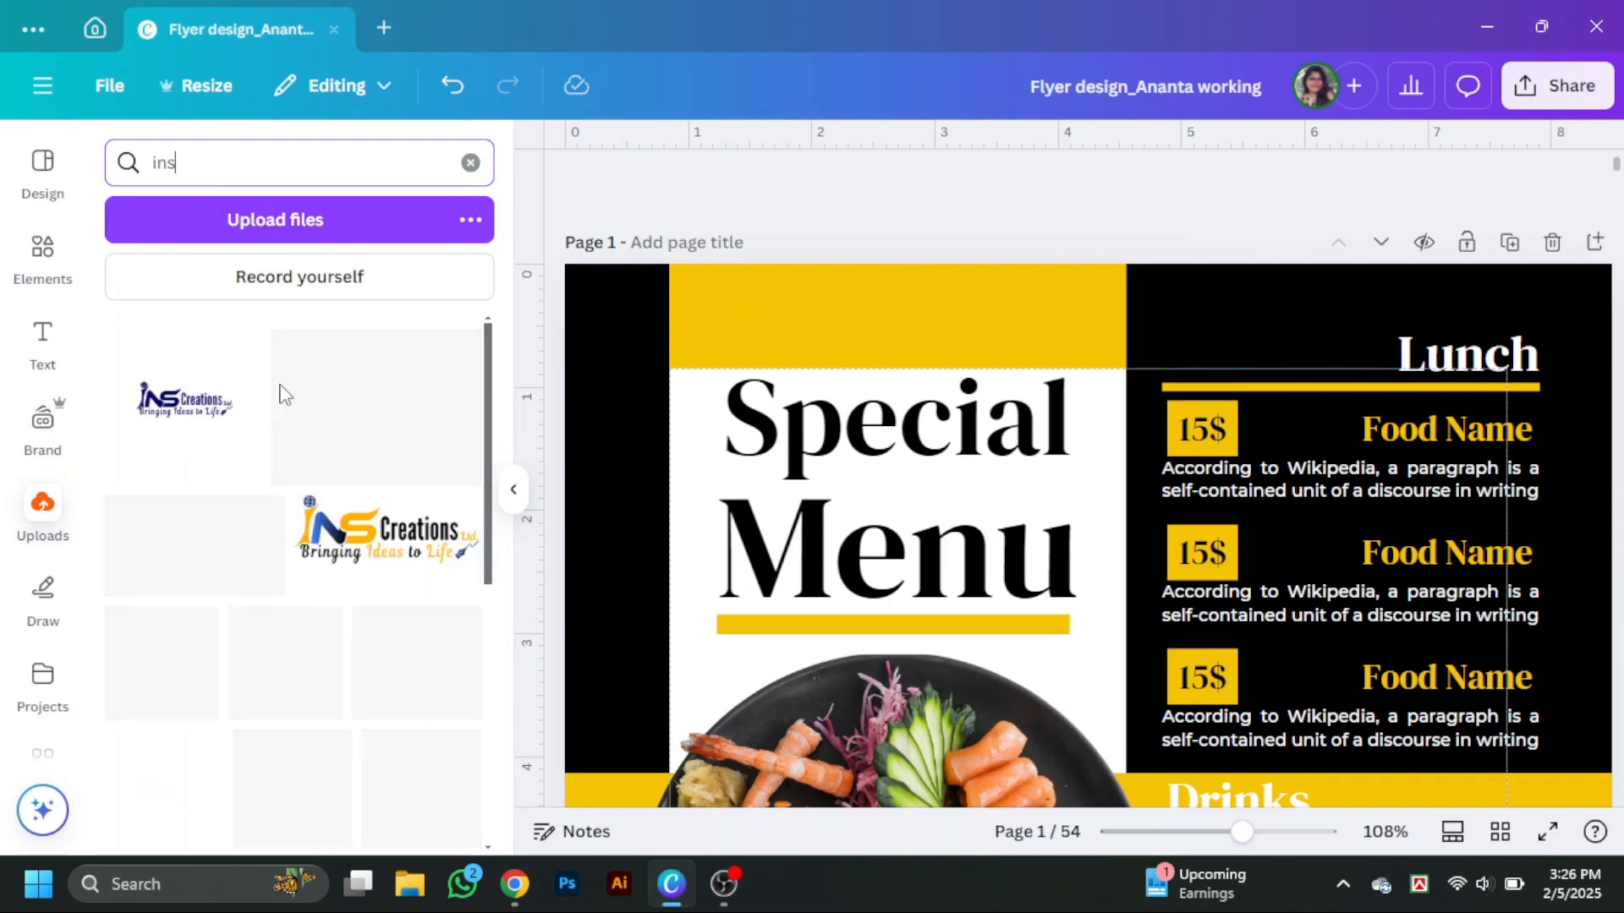
pyautogui.scroll(-5, 266, 569)
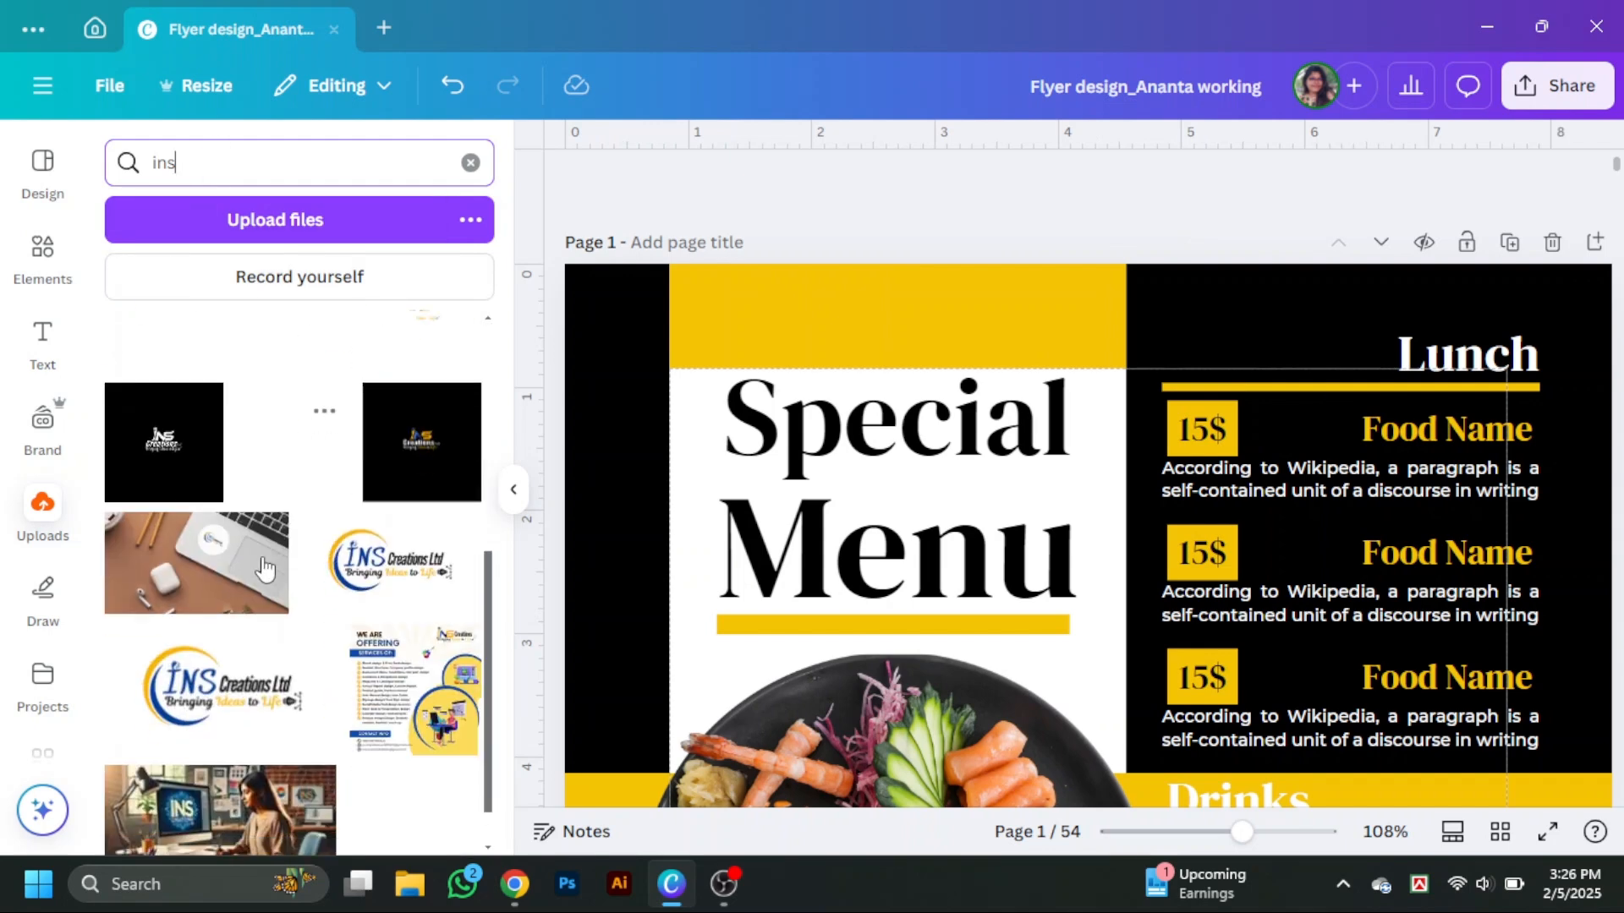
pyautogui.click(298, 485)
# Place and resize the INS Creations logo in the yellow block above the Special Menu title.
pyautogui.scroll(-4, 1260, 592)
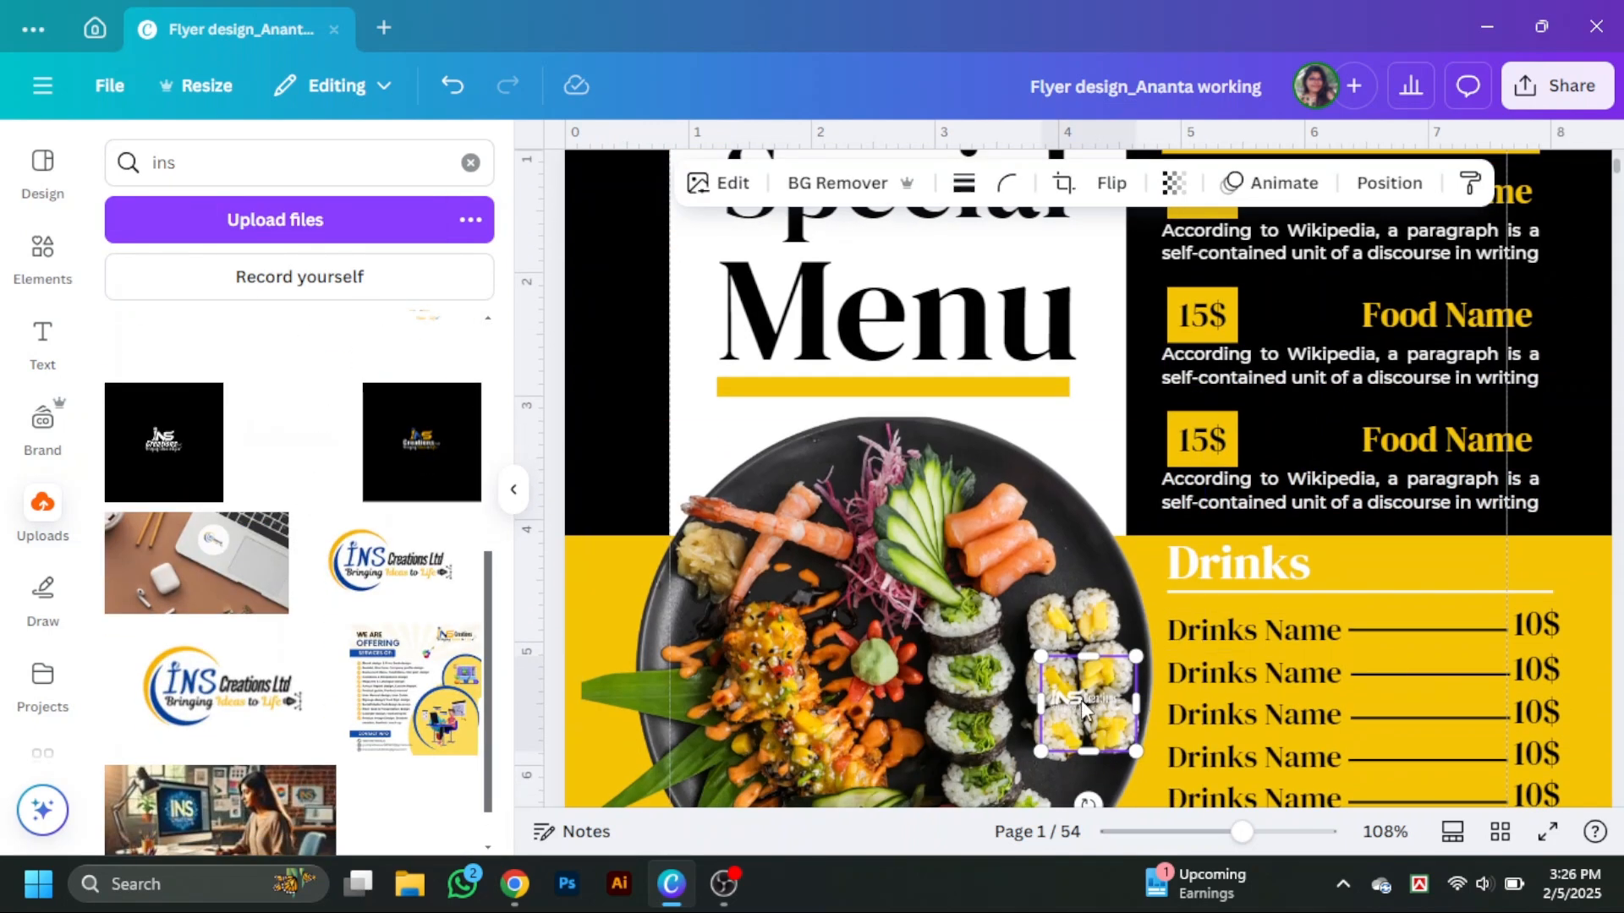
pyautogui.moveTo(1083, 711); pyautogui.dragTo(883, 326)
pyautogui.scroll(4, 949, 453)
pyautogui.moveTo(934, 273); pyautogui.dragTo(925, 324)
pyautogui.moveTo(912, 414); pyautogui.dragTo(911, 361)
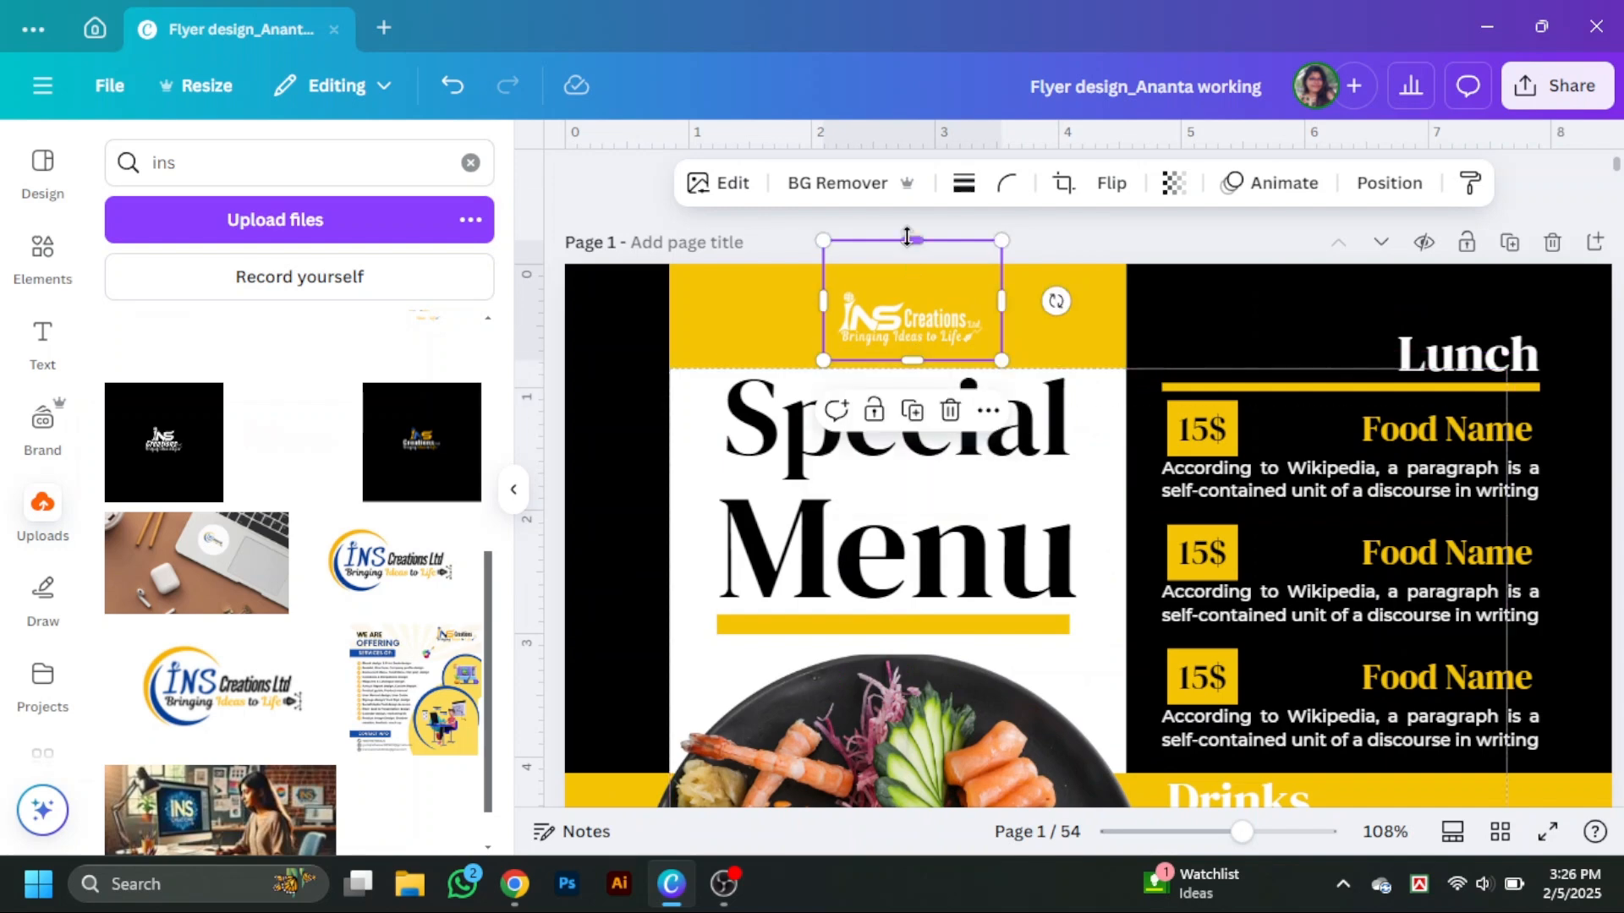
pyautogui.moveTo(911, 241); pyautogui.dragTo(912, 275)
pyautogui.click(514, 490)
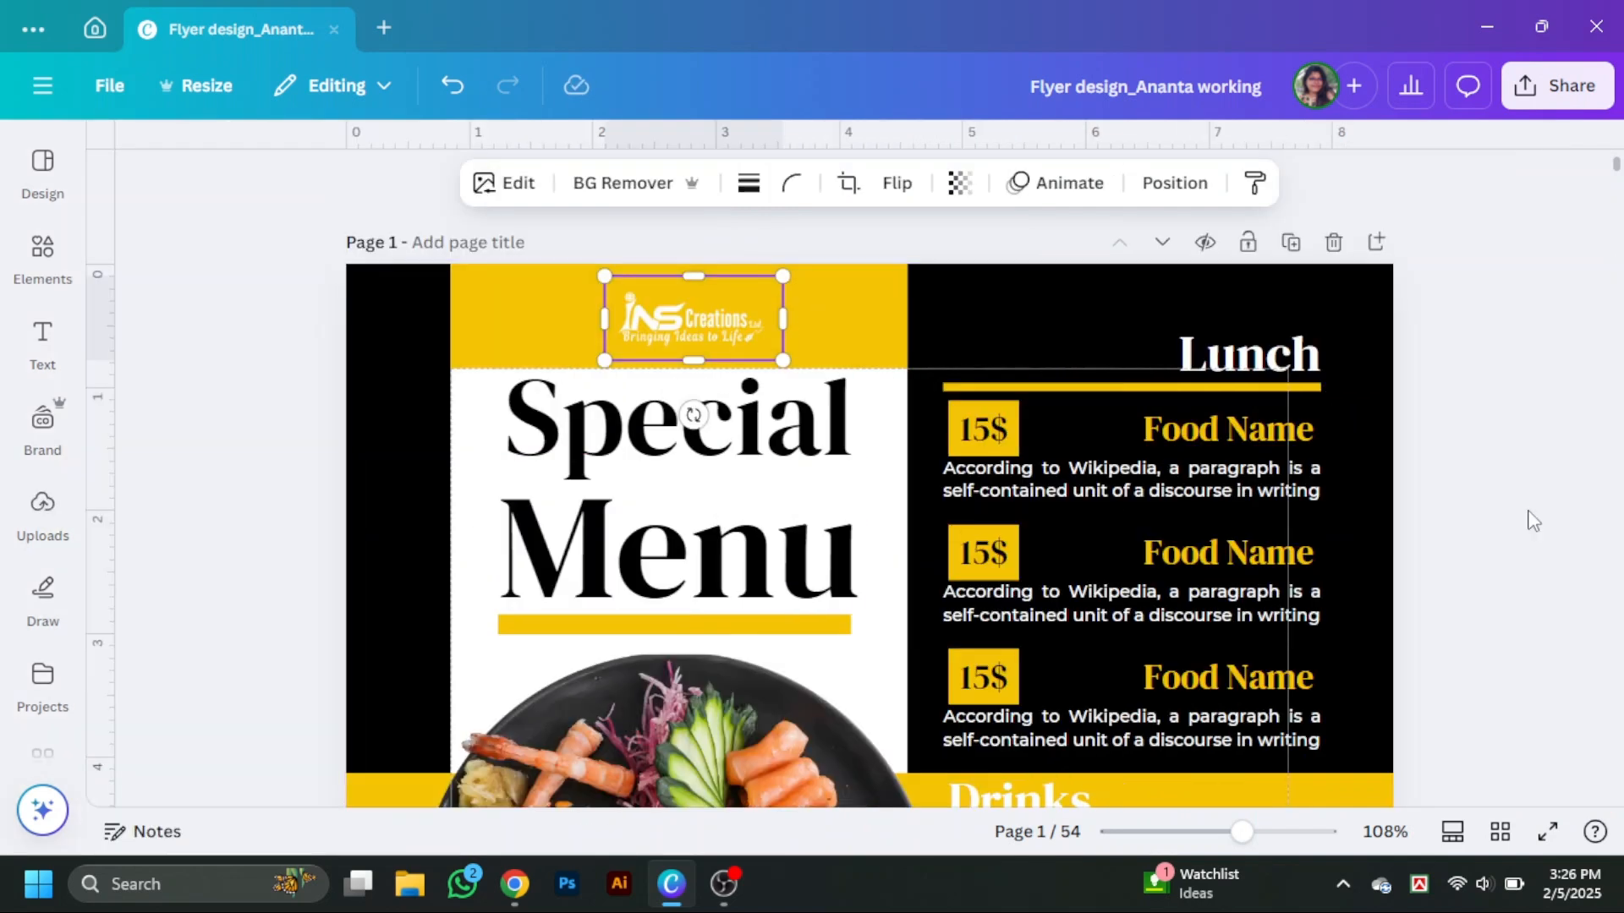
pyautogui.scroll(-3, 1522, 557)
pyautogui.scroll(3, 1516, 556)
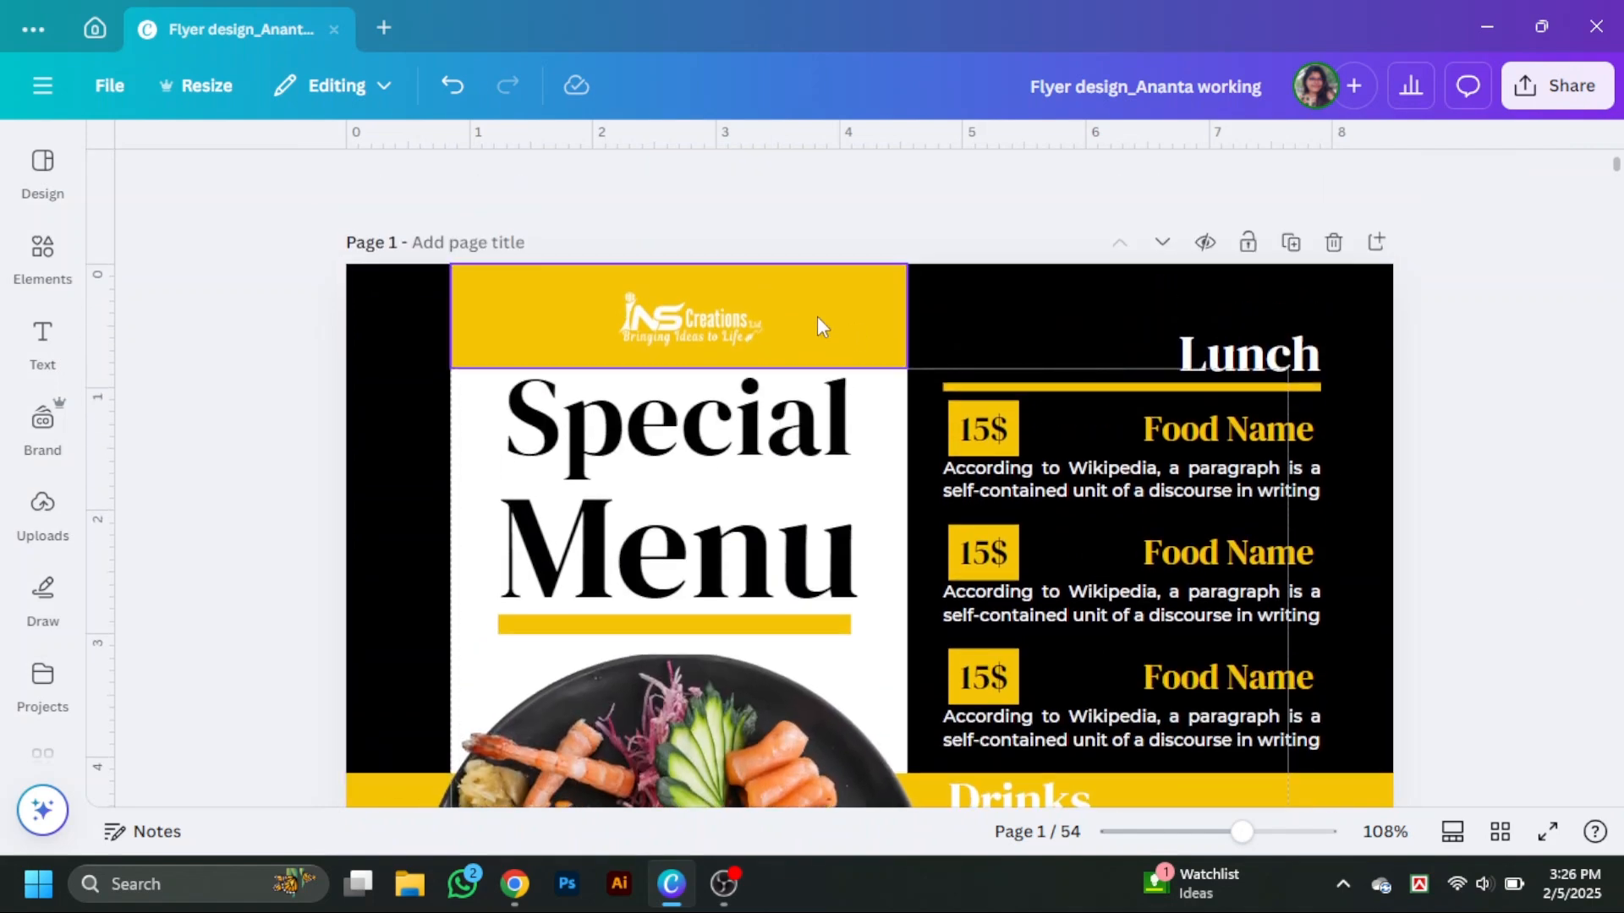
pyautogui.click(683, 325)
pyautogui.click(1486, 415)
# Search the elements for food logo and add the noodle bowl with flame logo.
pyautogui.scroll(-12, 1488, 416)
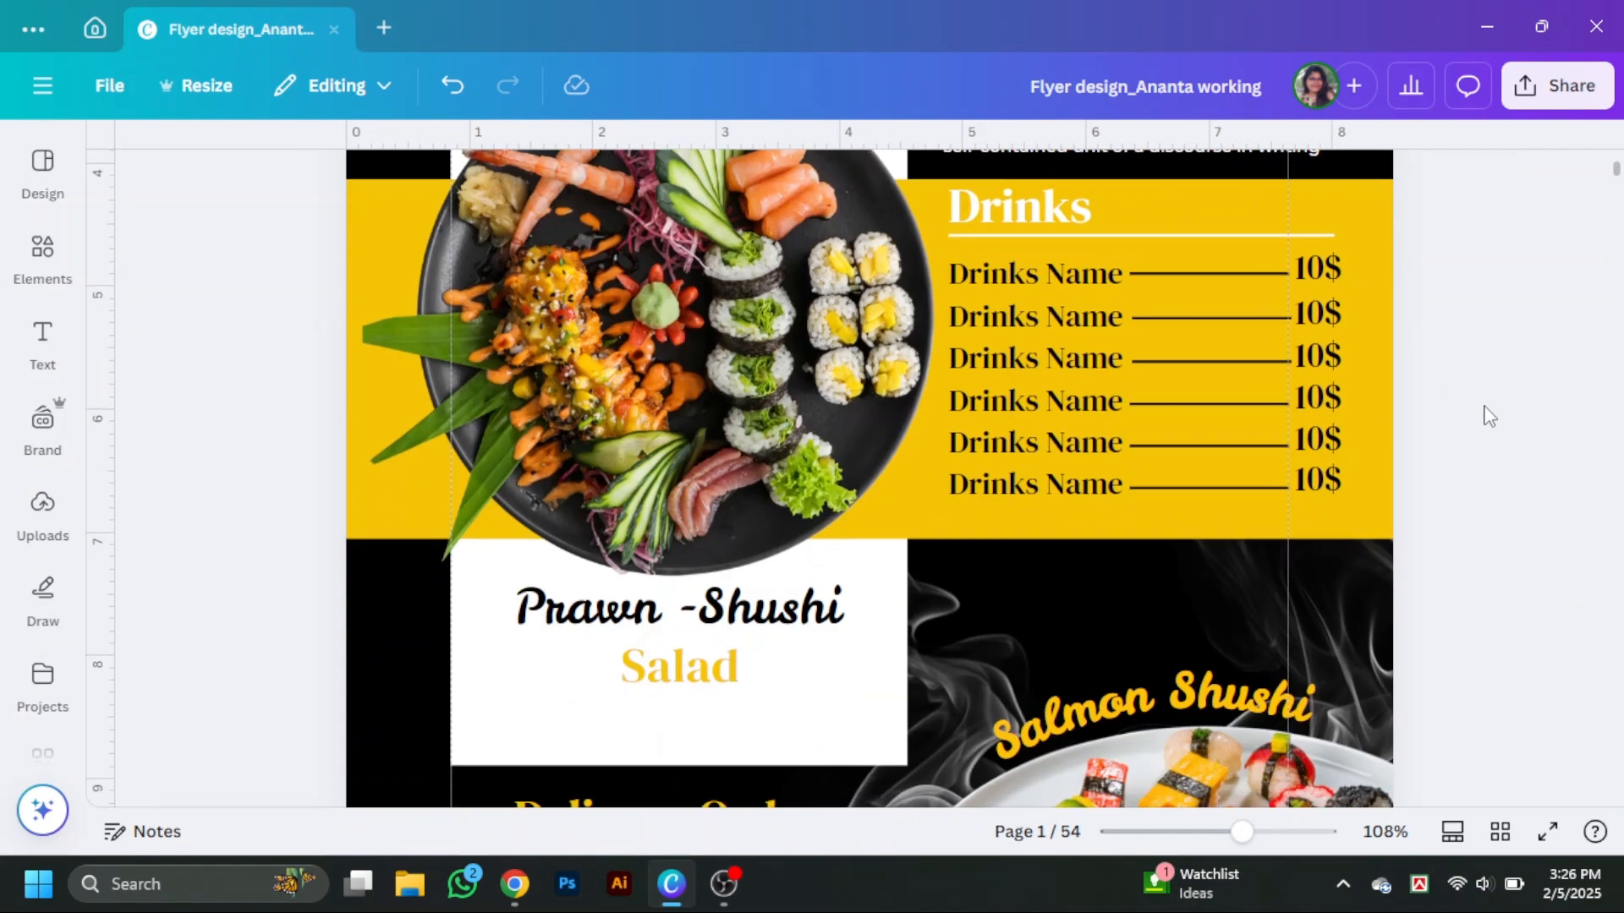
pyautogui.scroll(3, 218, 256)
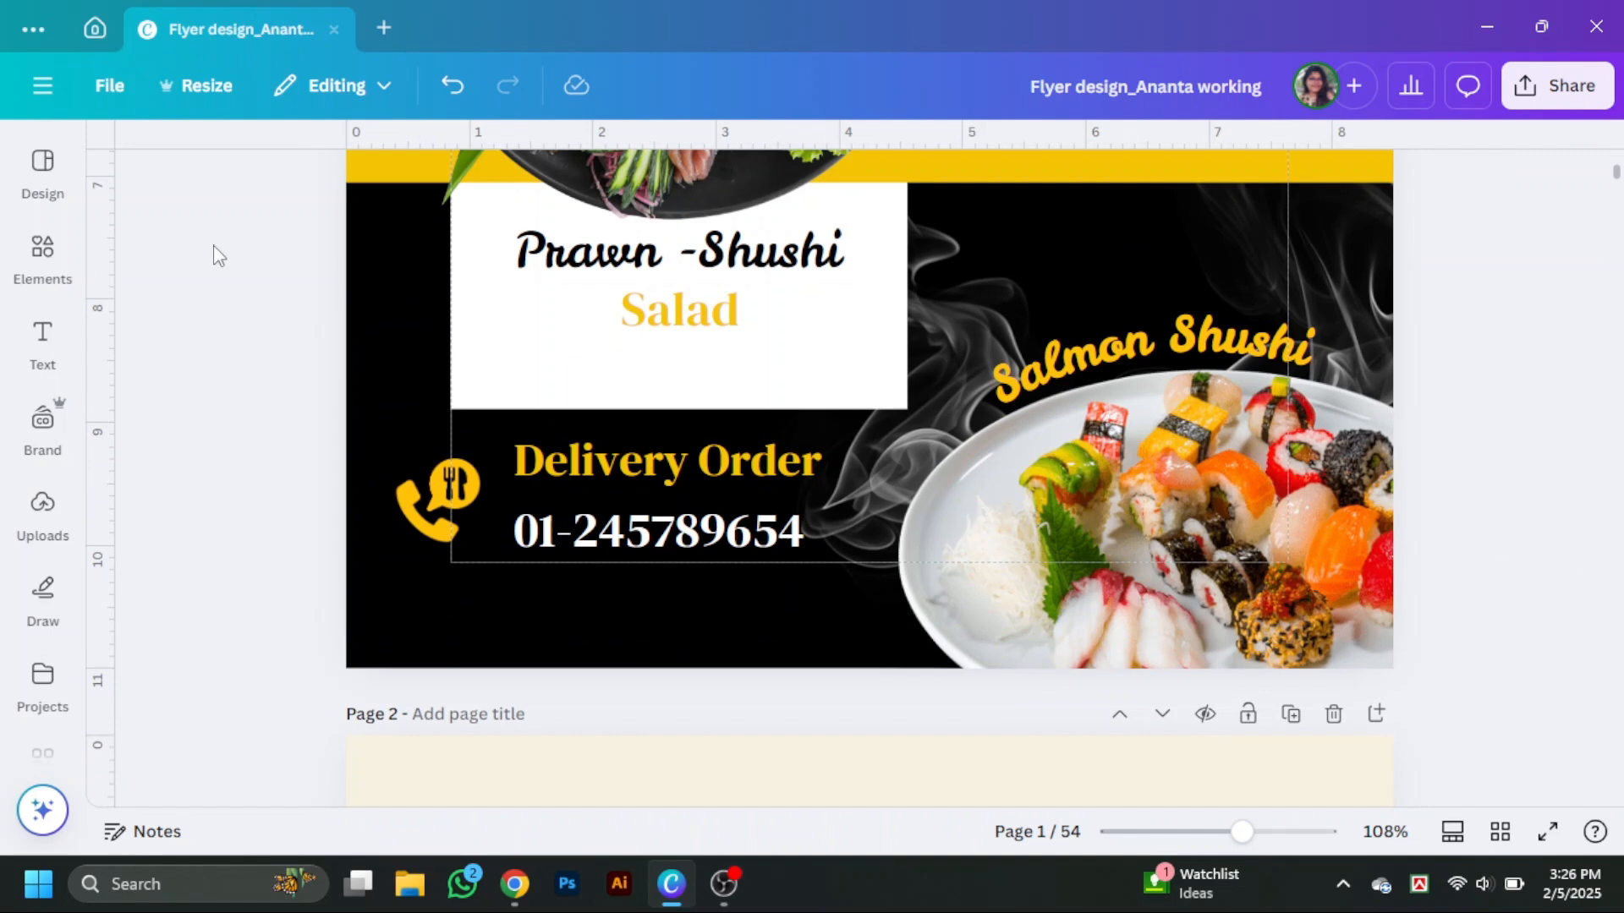
pyautogui.click(67, 271)
pyautogui.doubleClick(202, 165)
pyautogui.press('BackSpace')
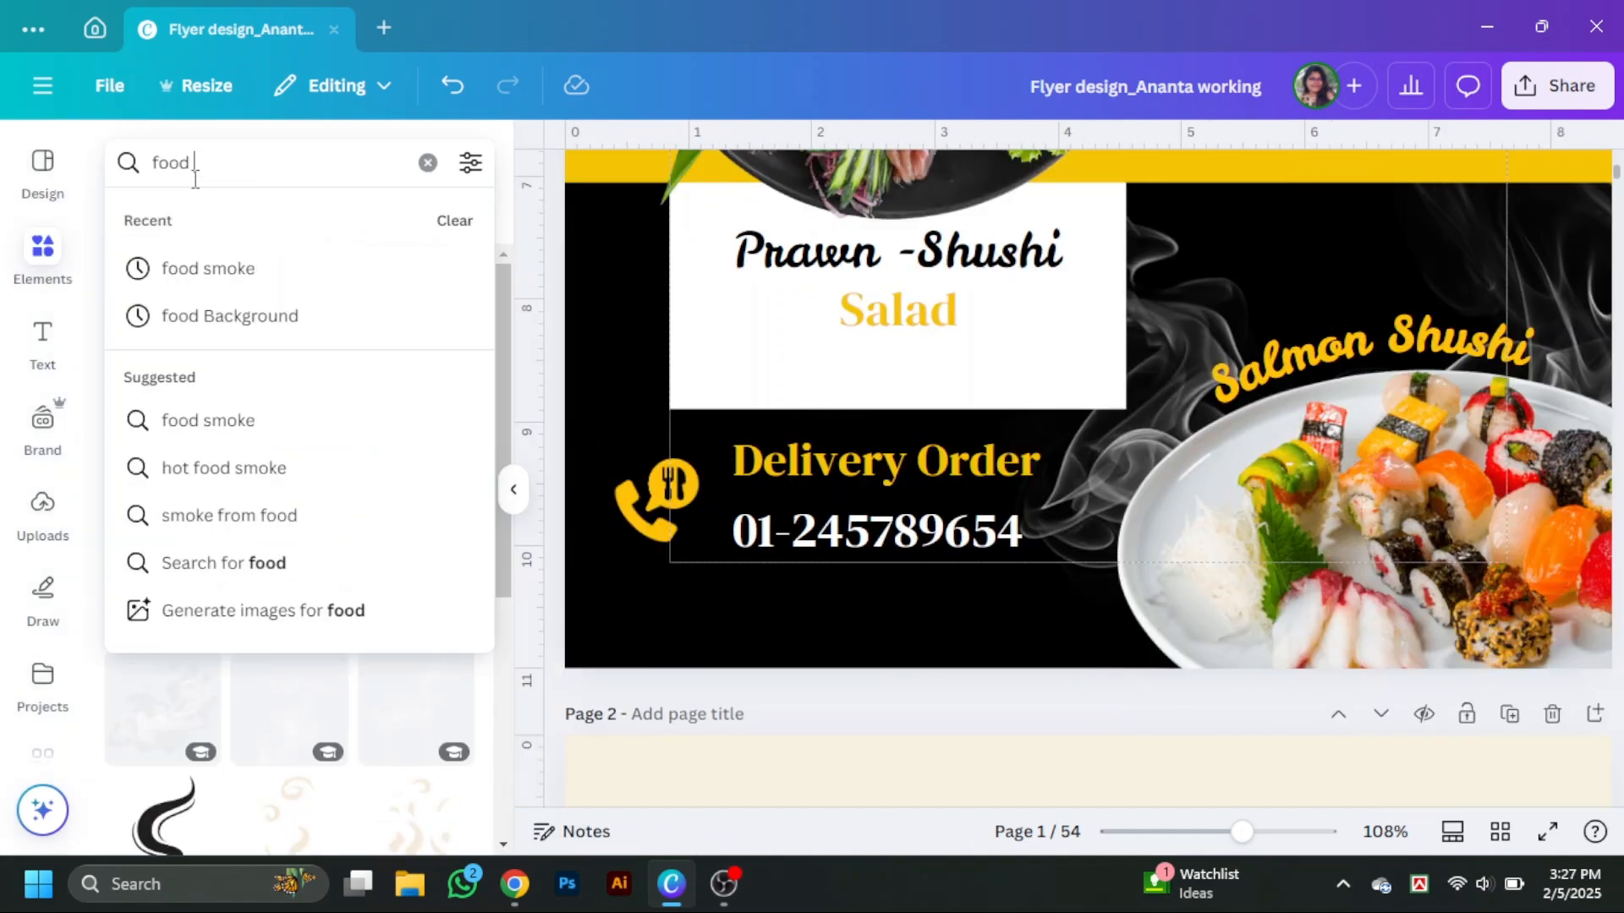
pyautogui.write('logo')
pyautogui.press('Return')
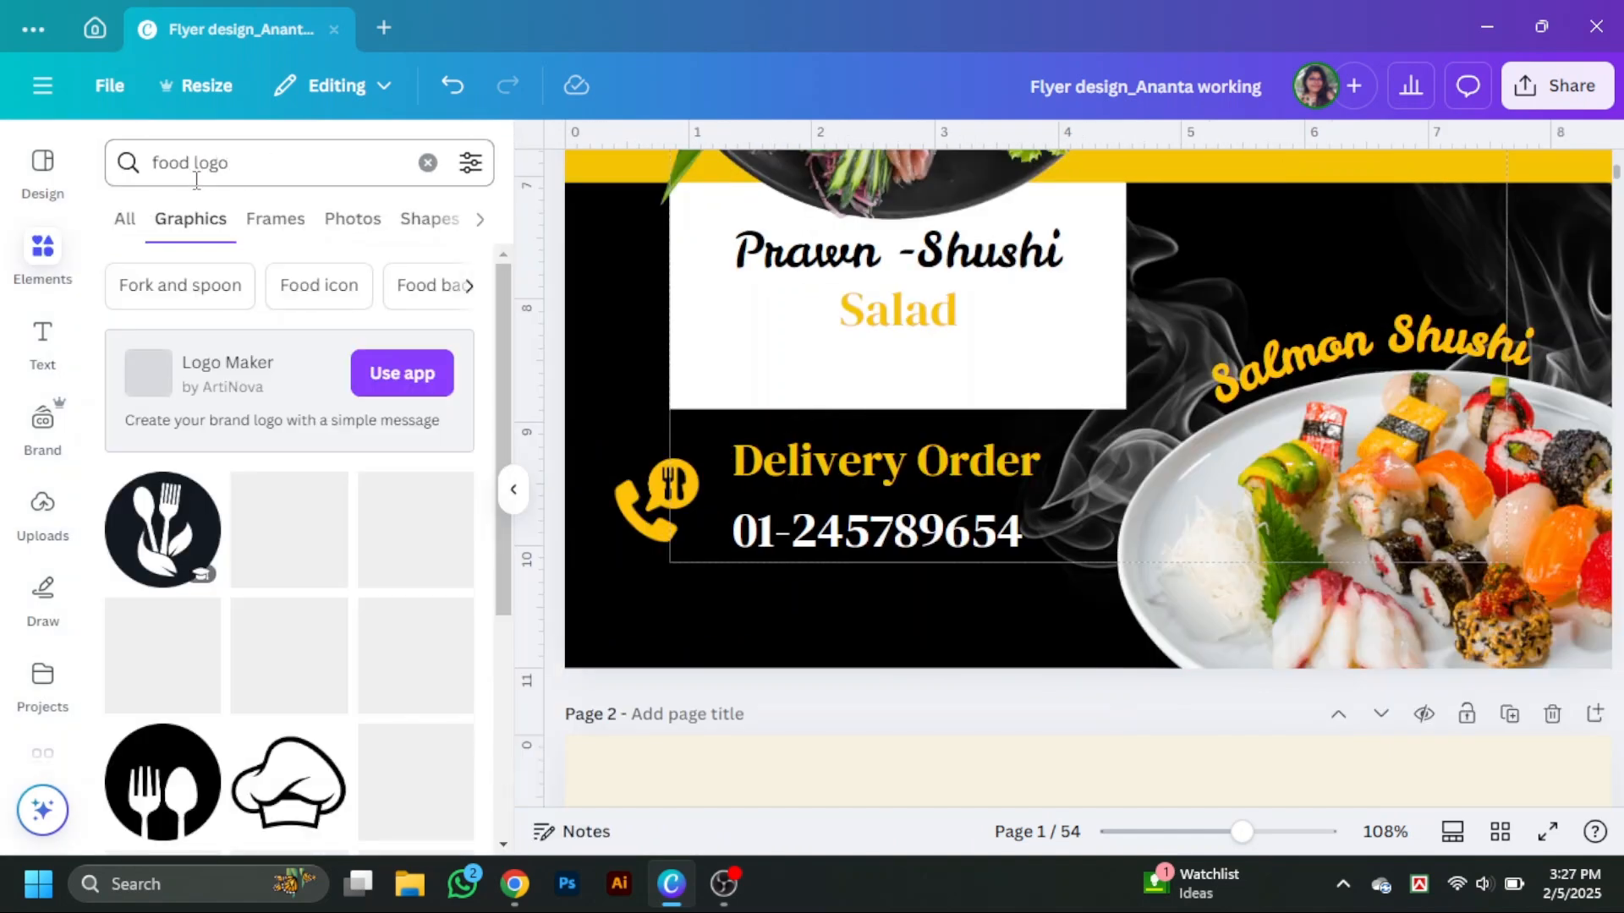
pyautogui.scroll(-4, 239, 580)
pyautogui.scroll(-10, 239, 579)
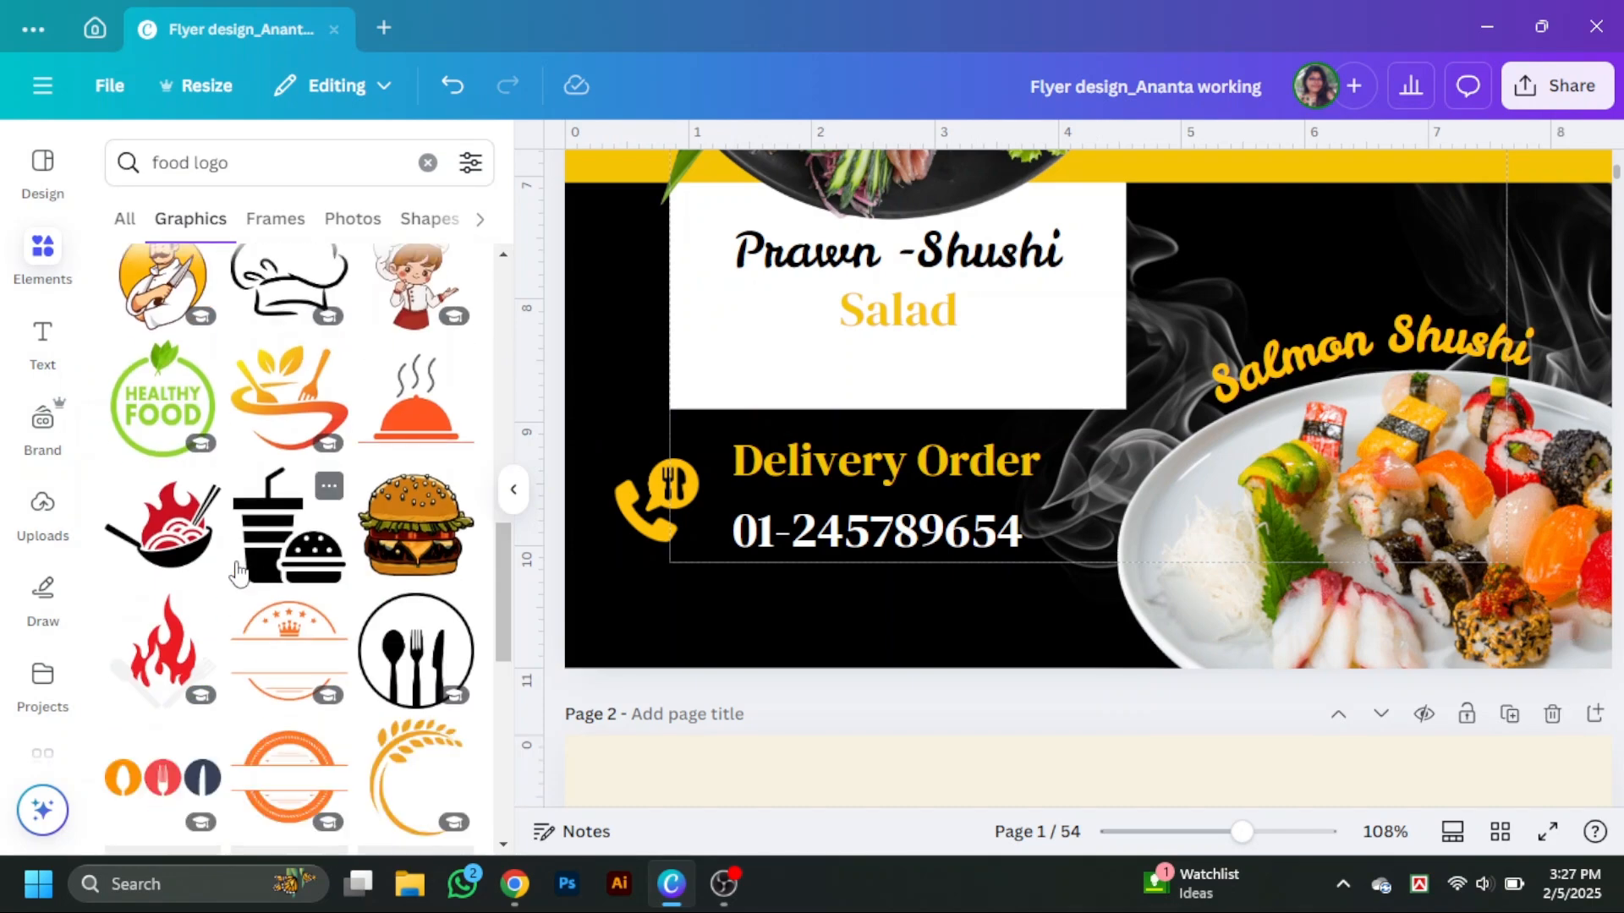
pyautogui.scroll(-9, 238, 574)
pyautogui.scroll(4, 244, 565)
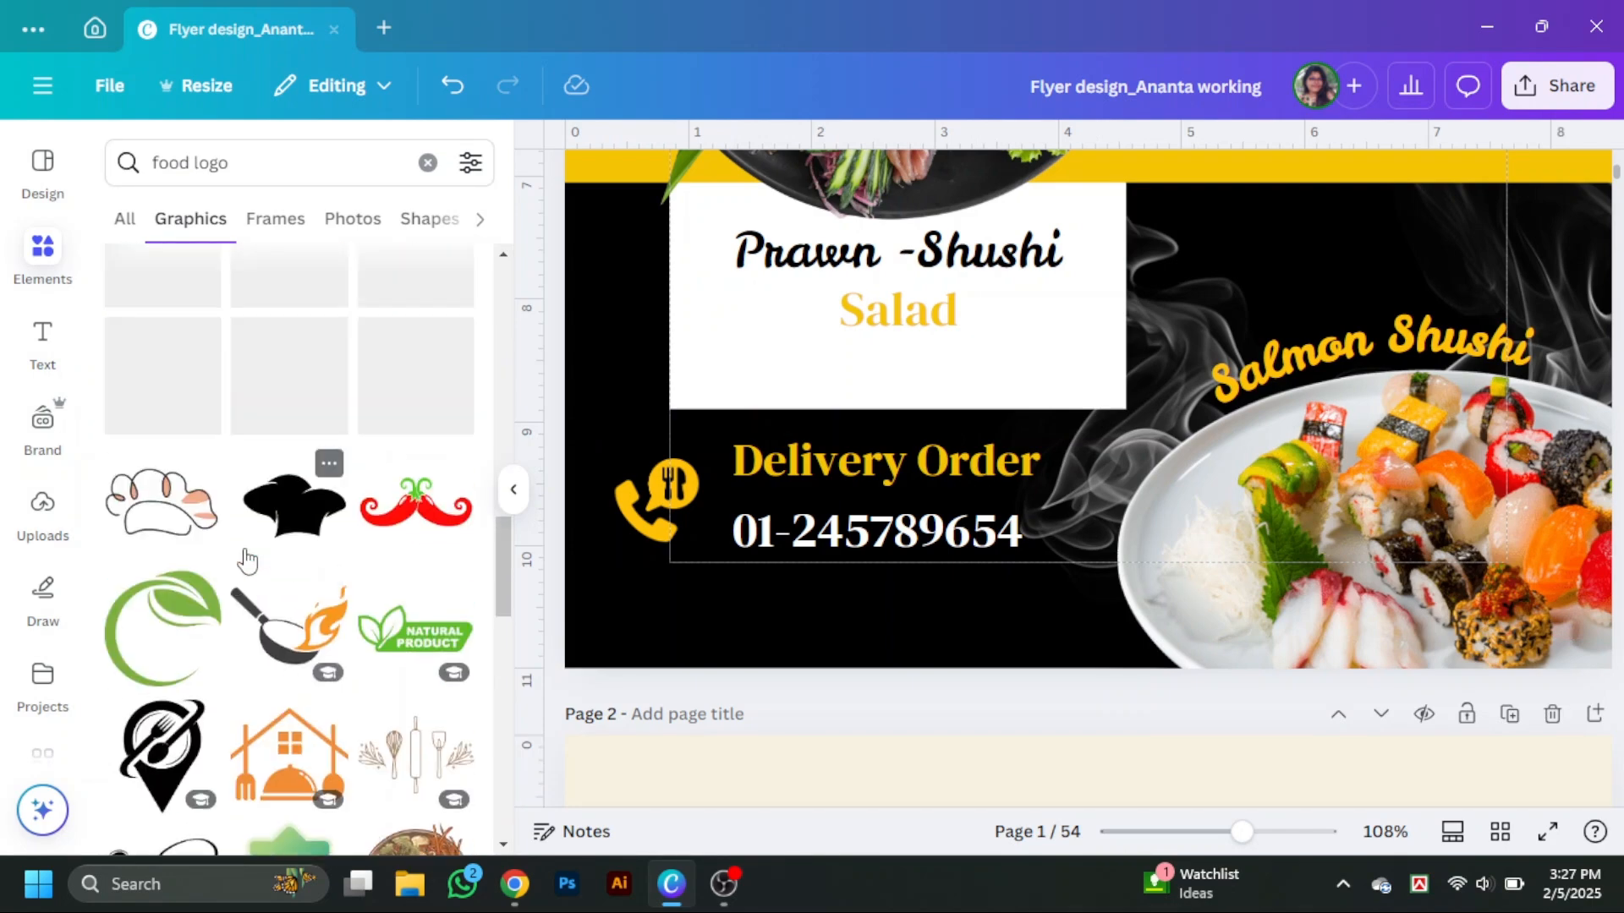
pyautogui.scroll(4, 244, 562)
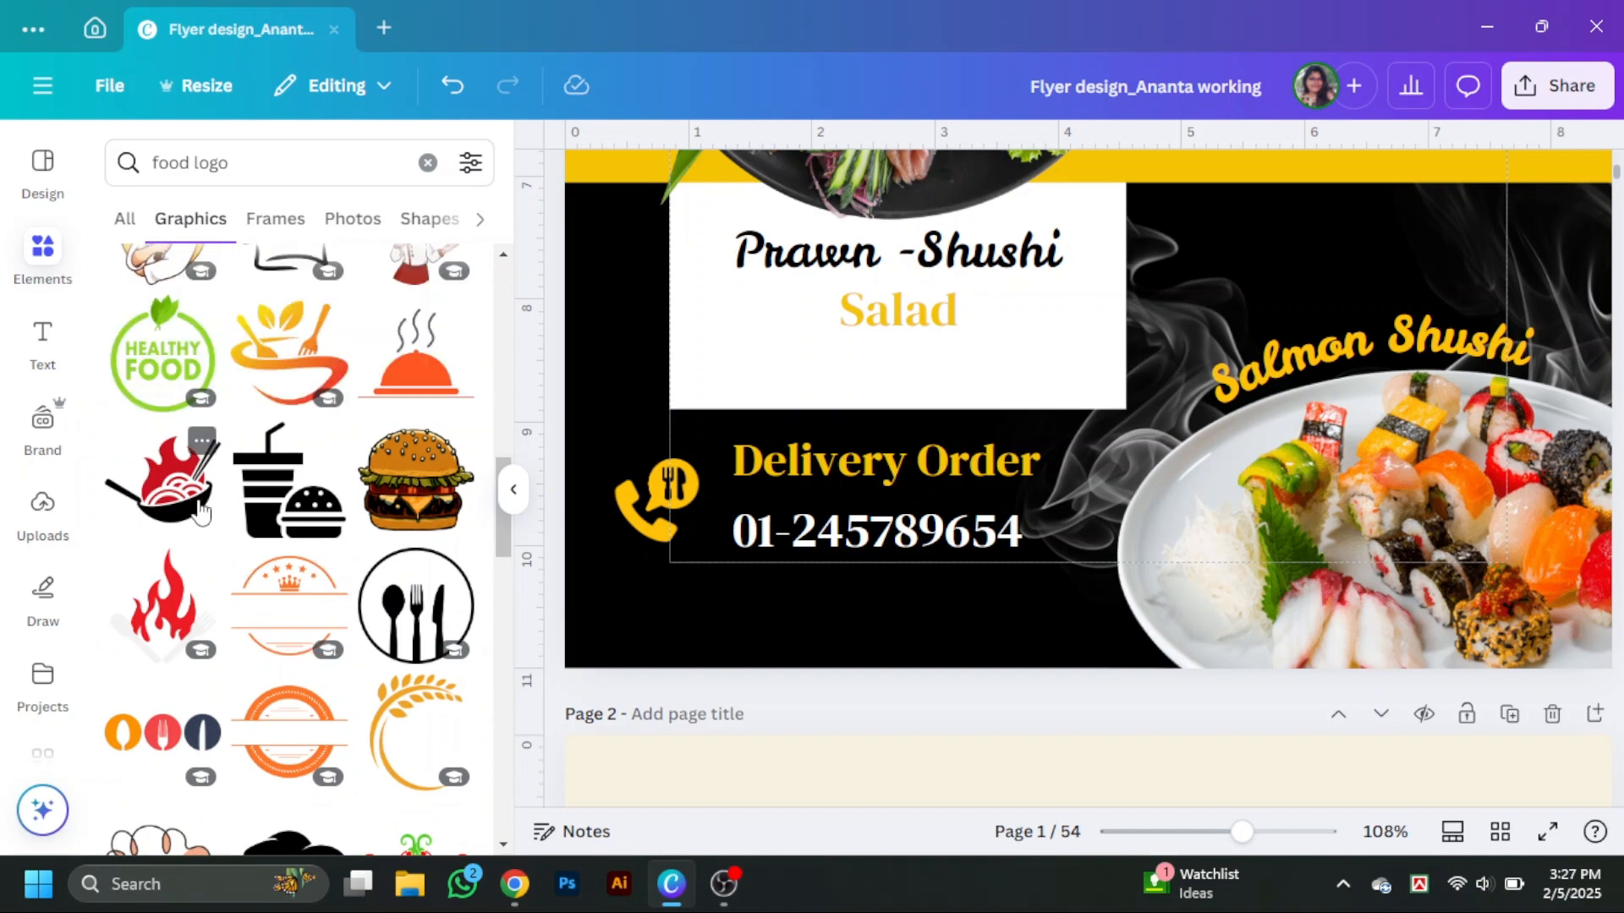
pyautogui.click(929, 506)
# Move the noodle logo near the Delivery Order block and shrink it.
pyautogui.scroll(4, 1175, 438)
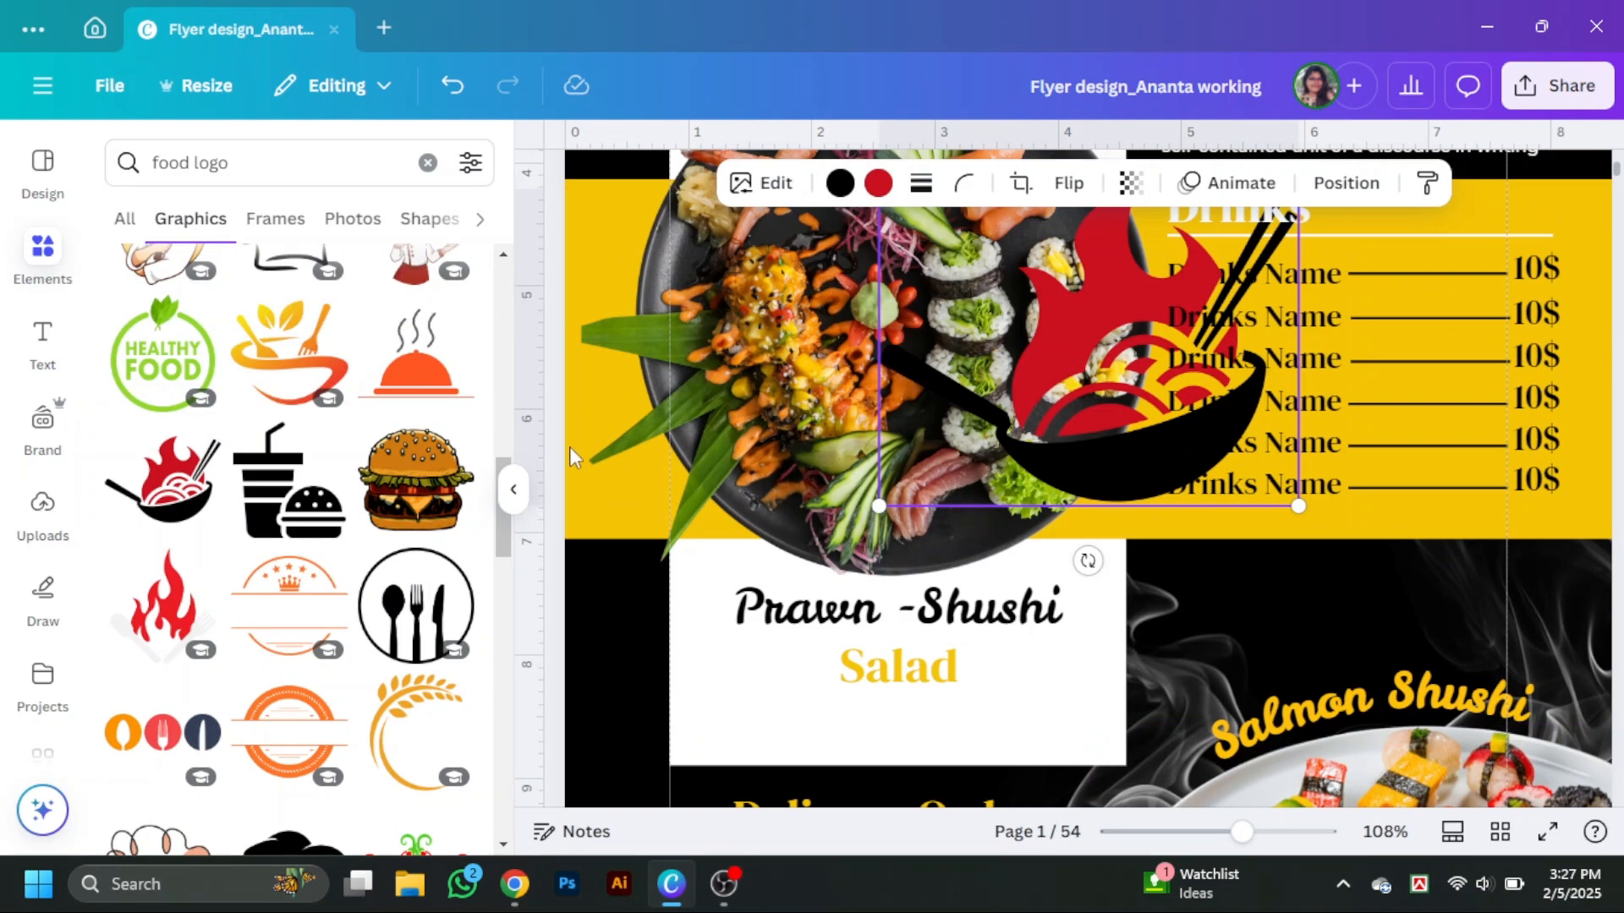
pyautogui.click(520, 497)
pyautogui.moveTo(949, 454); pyautogui.dragTo(633, 533)
pyautogui.scroll(-5, 805, 626)
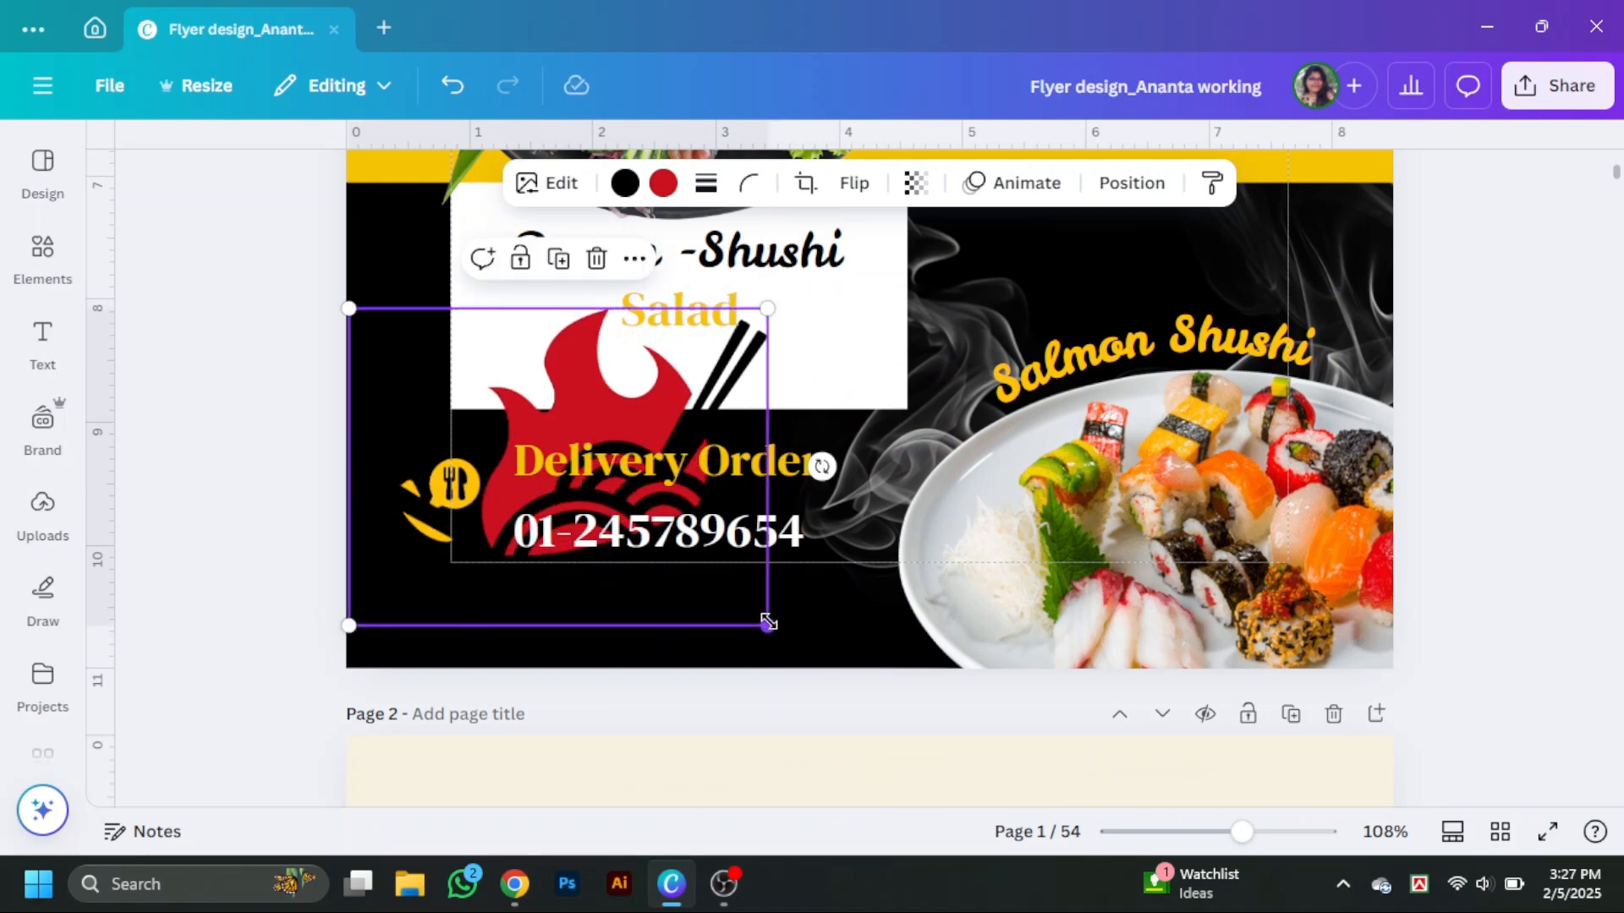
pyautogui.moveTo(768, 623); pyautogui.dragTo(520, 437)
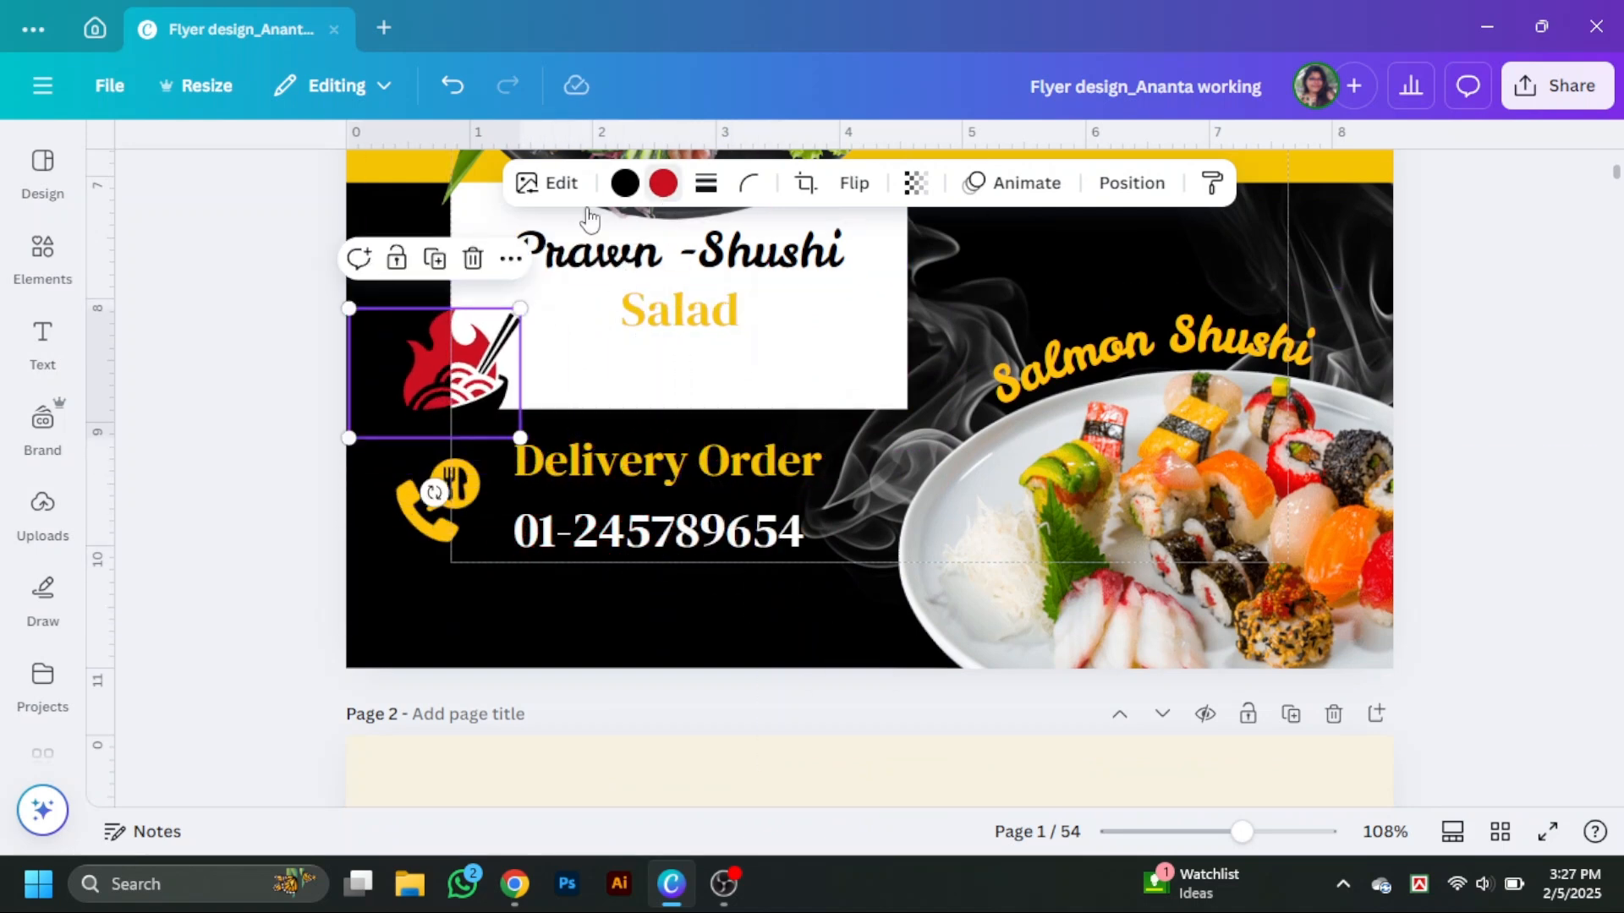
# Recolour the noodle logo's red flame yellow and move the logo beneath the call icon.
pyautogui.click(663, 183)
pyautogui.scroll(-5, 336, 726)
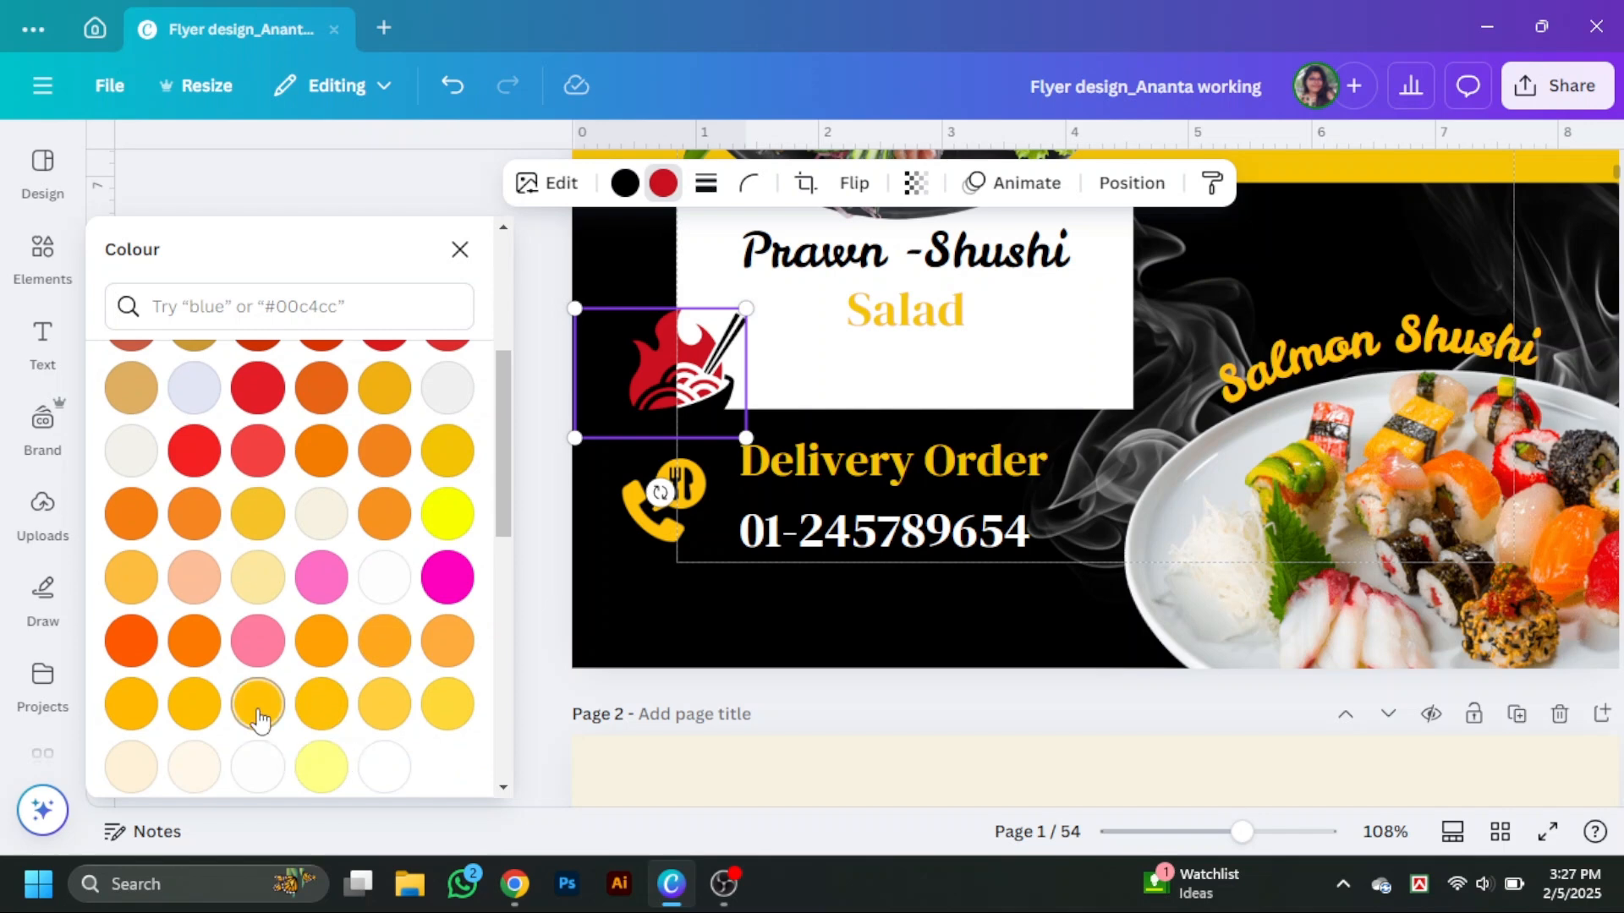
pyautogui.click(257, 717)
pyautogui.moveTo(688, 423); pyautogui.dragTo(692, 636)
# Nudge the noodle logo into line beneath the call icon.
pyautogui.scroll(-3, 293, 628)
pyautogui.click(385, 530)
pyautogui.moveTo(1241, 832)
pyautogui.mouseDown()
pyautogui.moveTo(1171, 850)
pyautogui.moveTo(1255, 854)
pyautogui.mouseUp()
pyautogui.moveTo(389, 444); pyautogui.dragTo(381, 455)
pyautogui.scroll(1, 507, 449)
# Place a copy of the Delivery Order text beside the noodle logo and retype it as Shushi Ajo.
pyautogui.moveTo(607, 400); pyautogui.dragTo(570, 567)
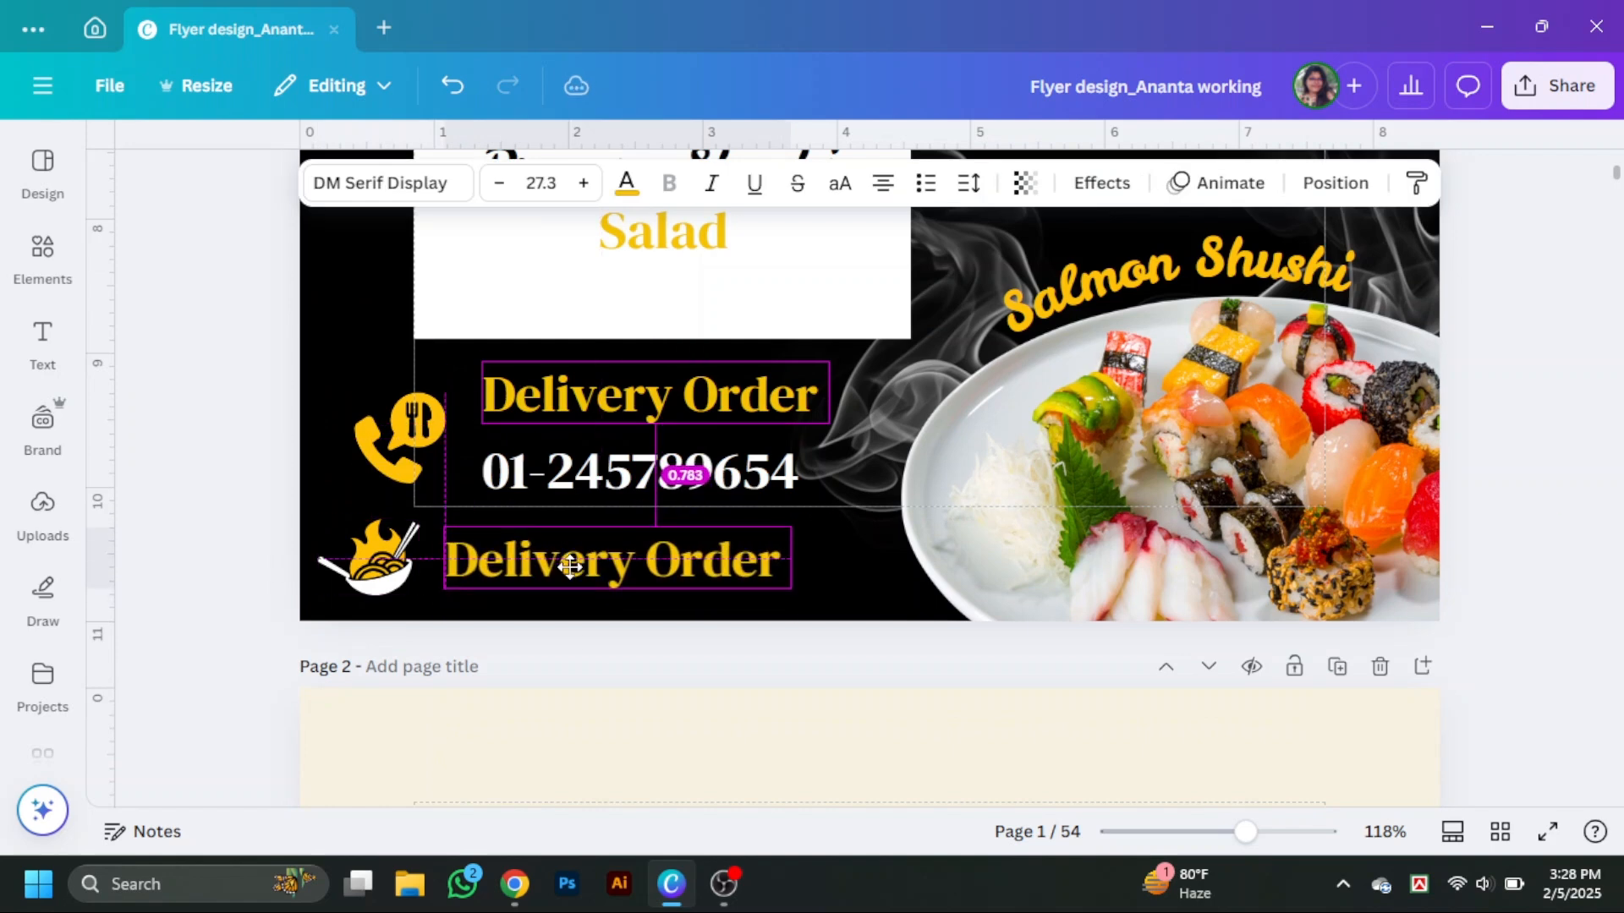
pyautogui.doubleClick(570, 567)
pyautogui.write('Shushi')
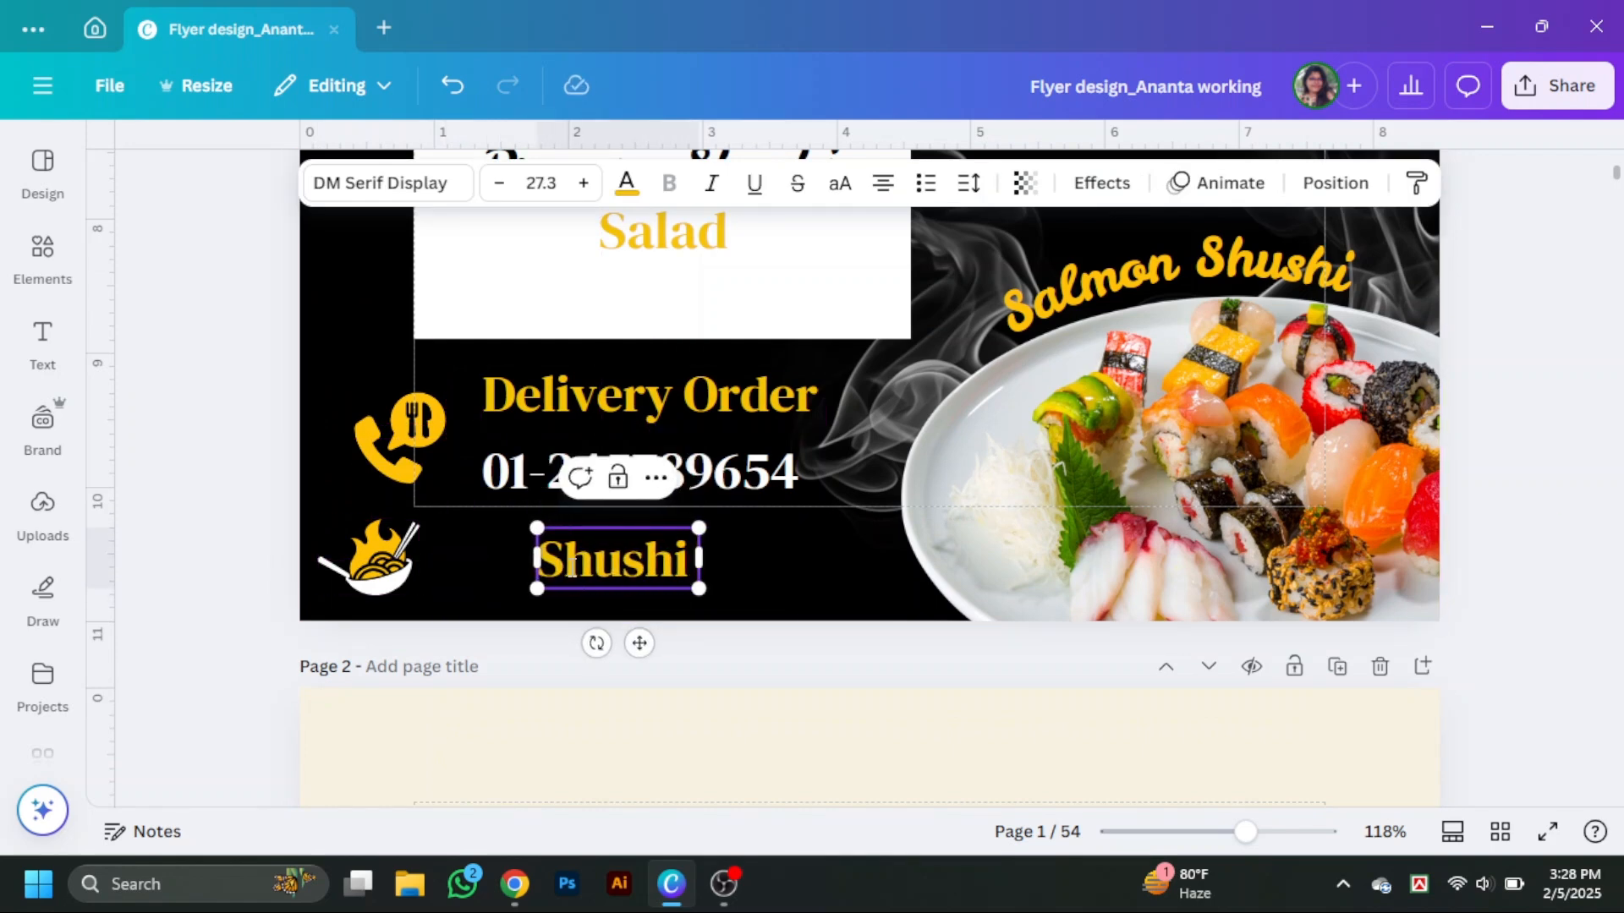
pyautogui.write(' Aj')
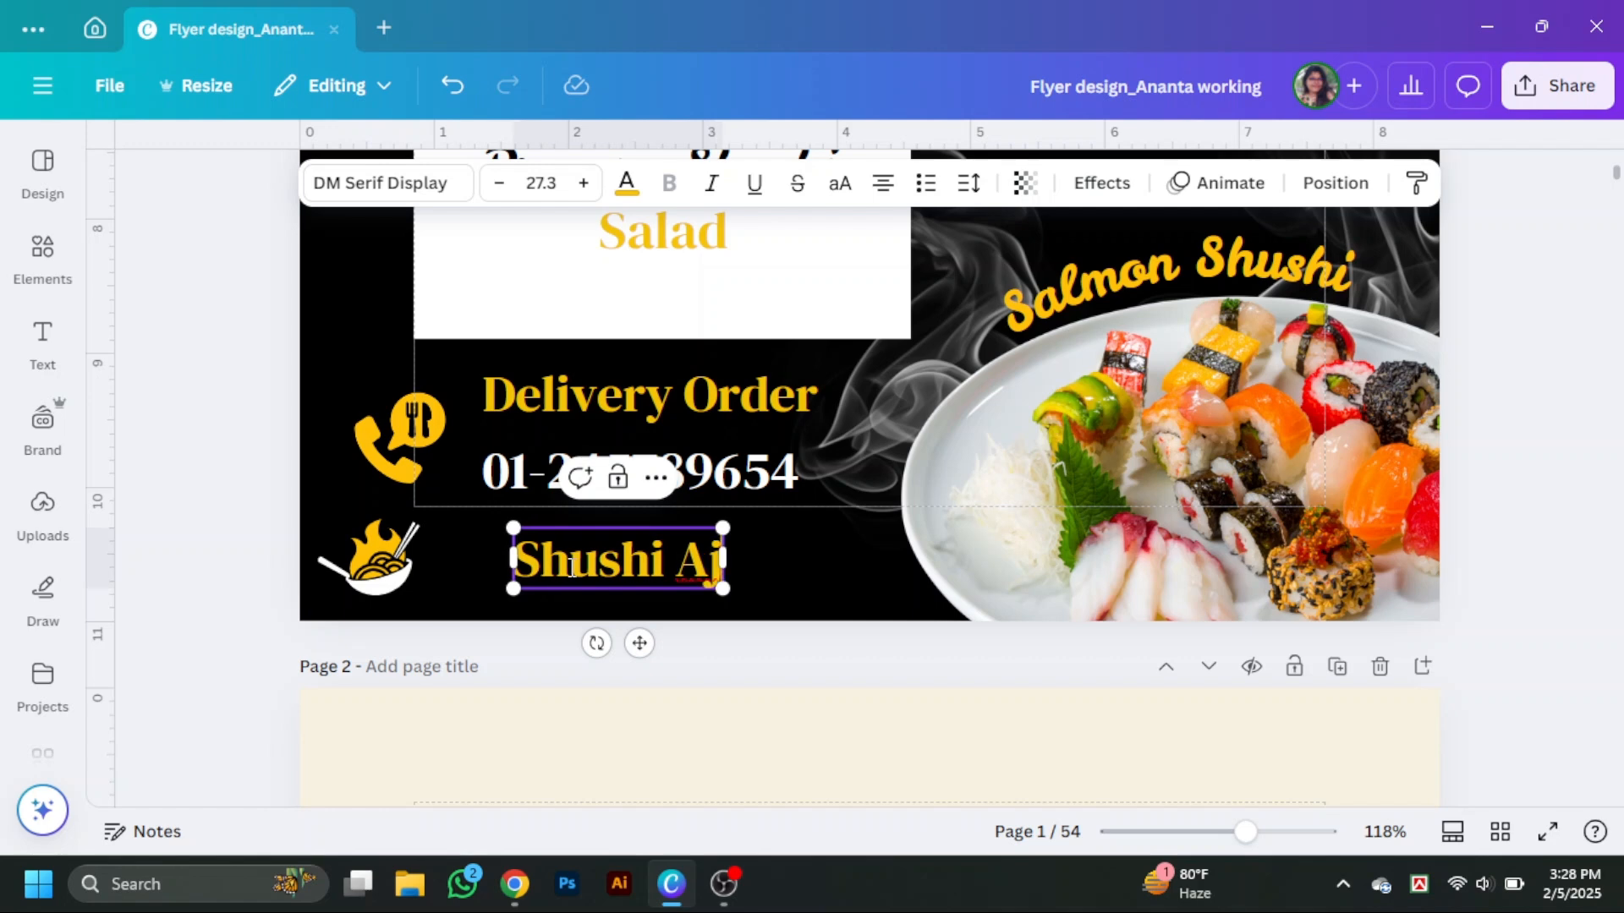
pyautogui.write('o')
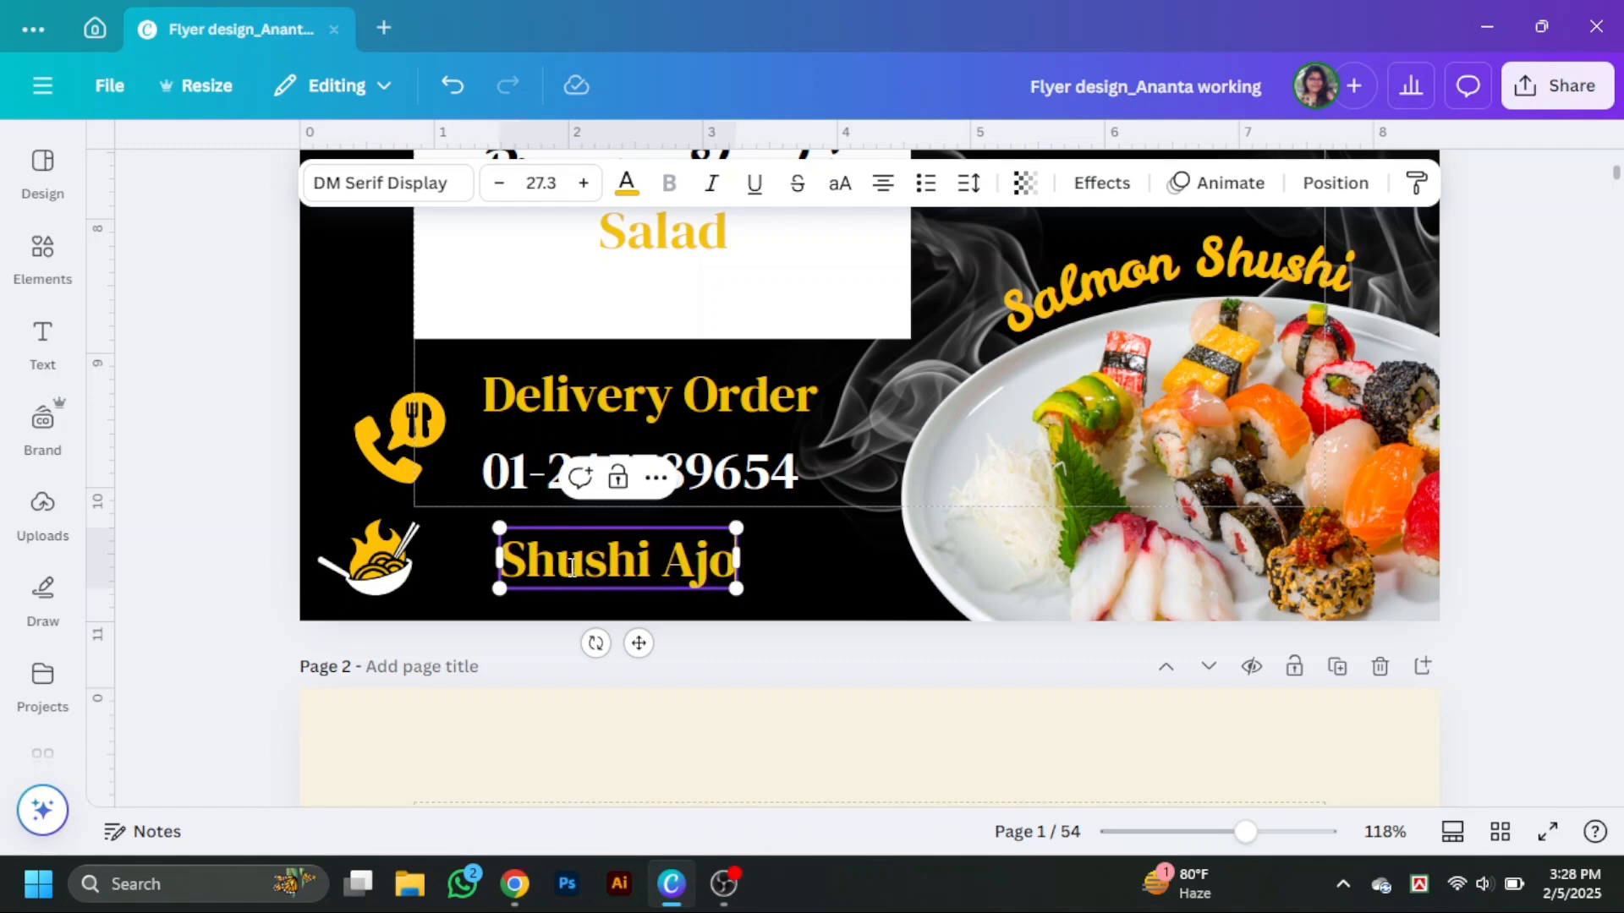
# Change the Shushi Ajo text's font to Foda Display and shrink it to size 18.
pyautogui.click(356, 194)
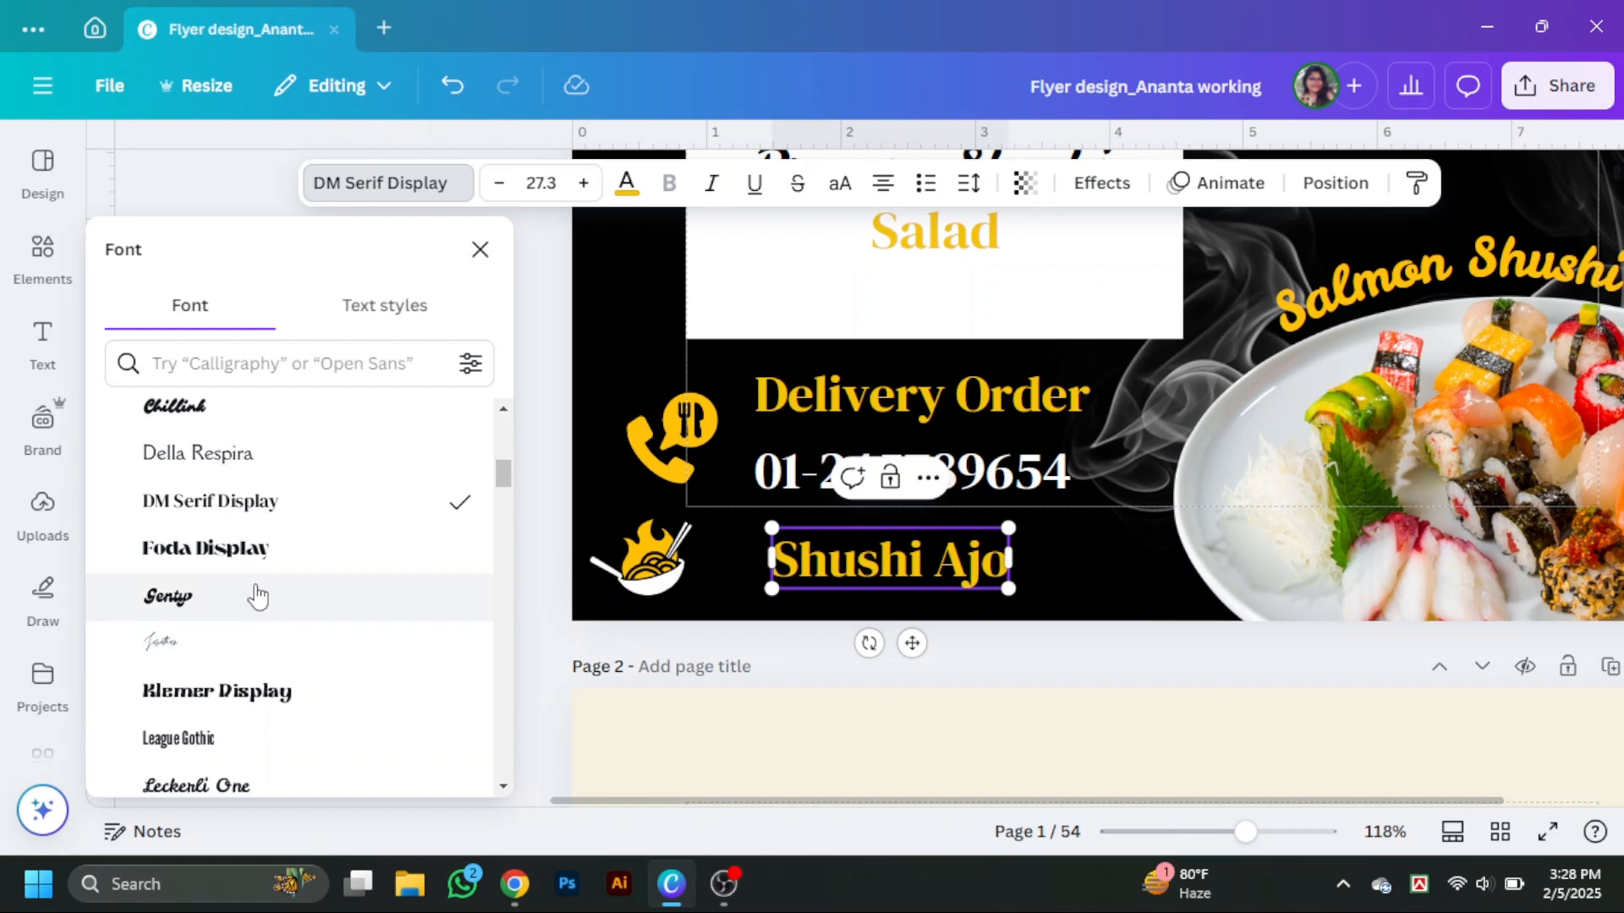
pyautogui.click(246, 552)
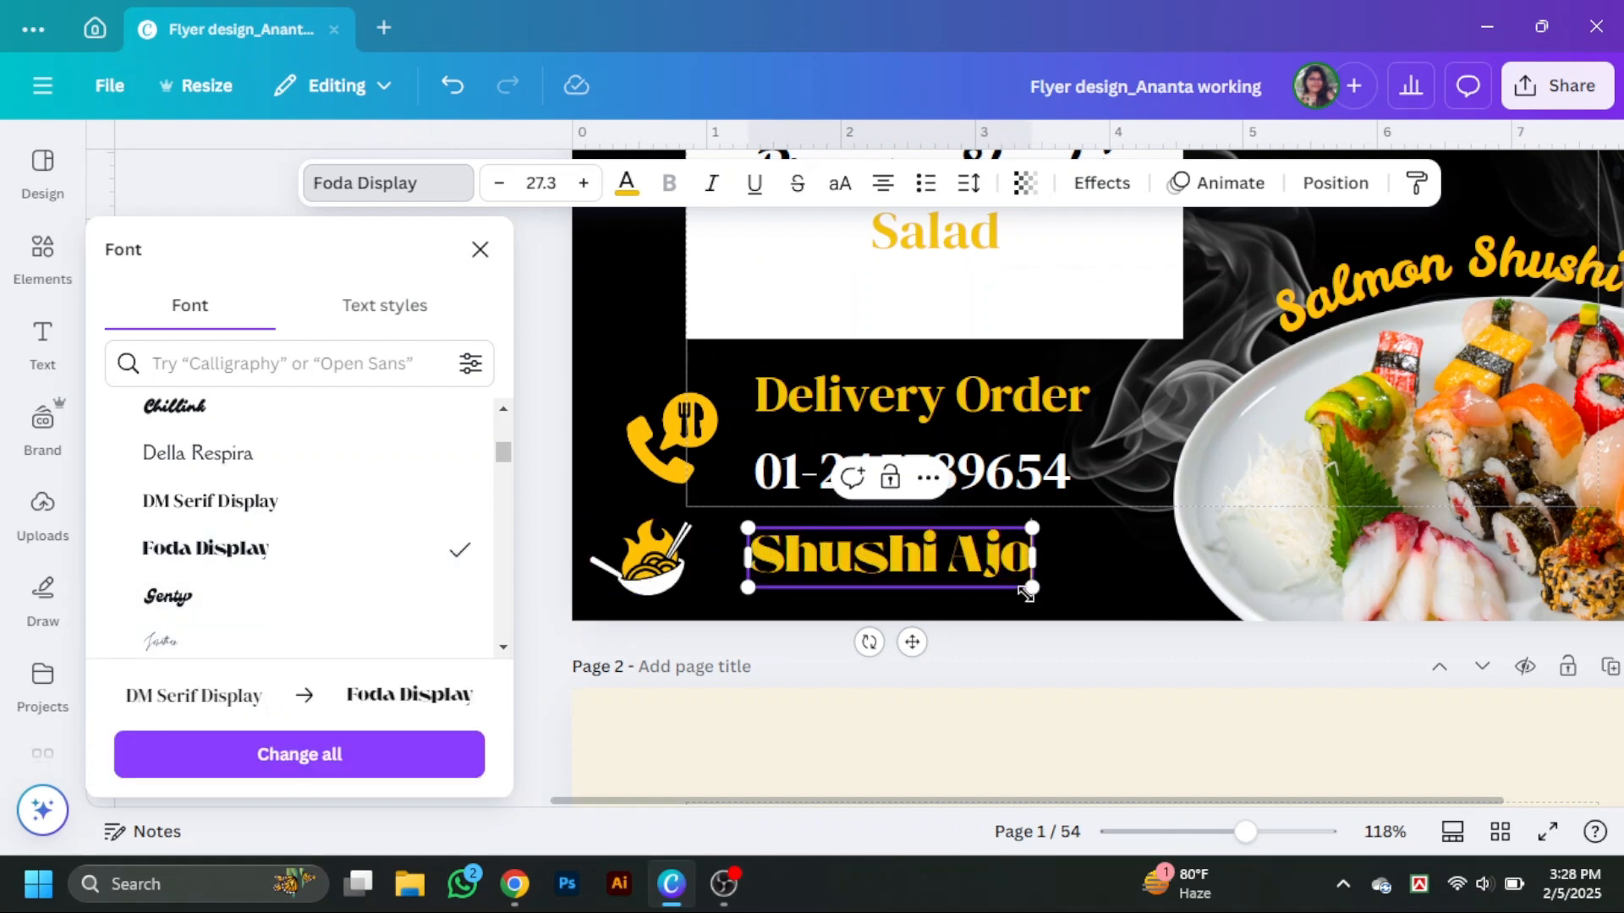
pyautogui.moveTo(1032, 590); pyautogui.dragTo(935, 566)
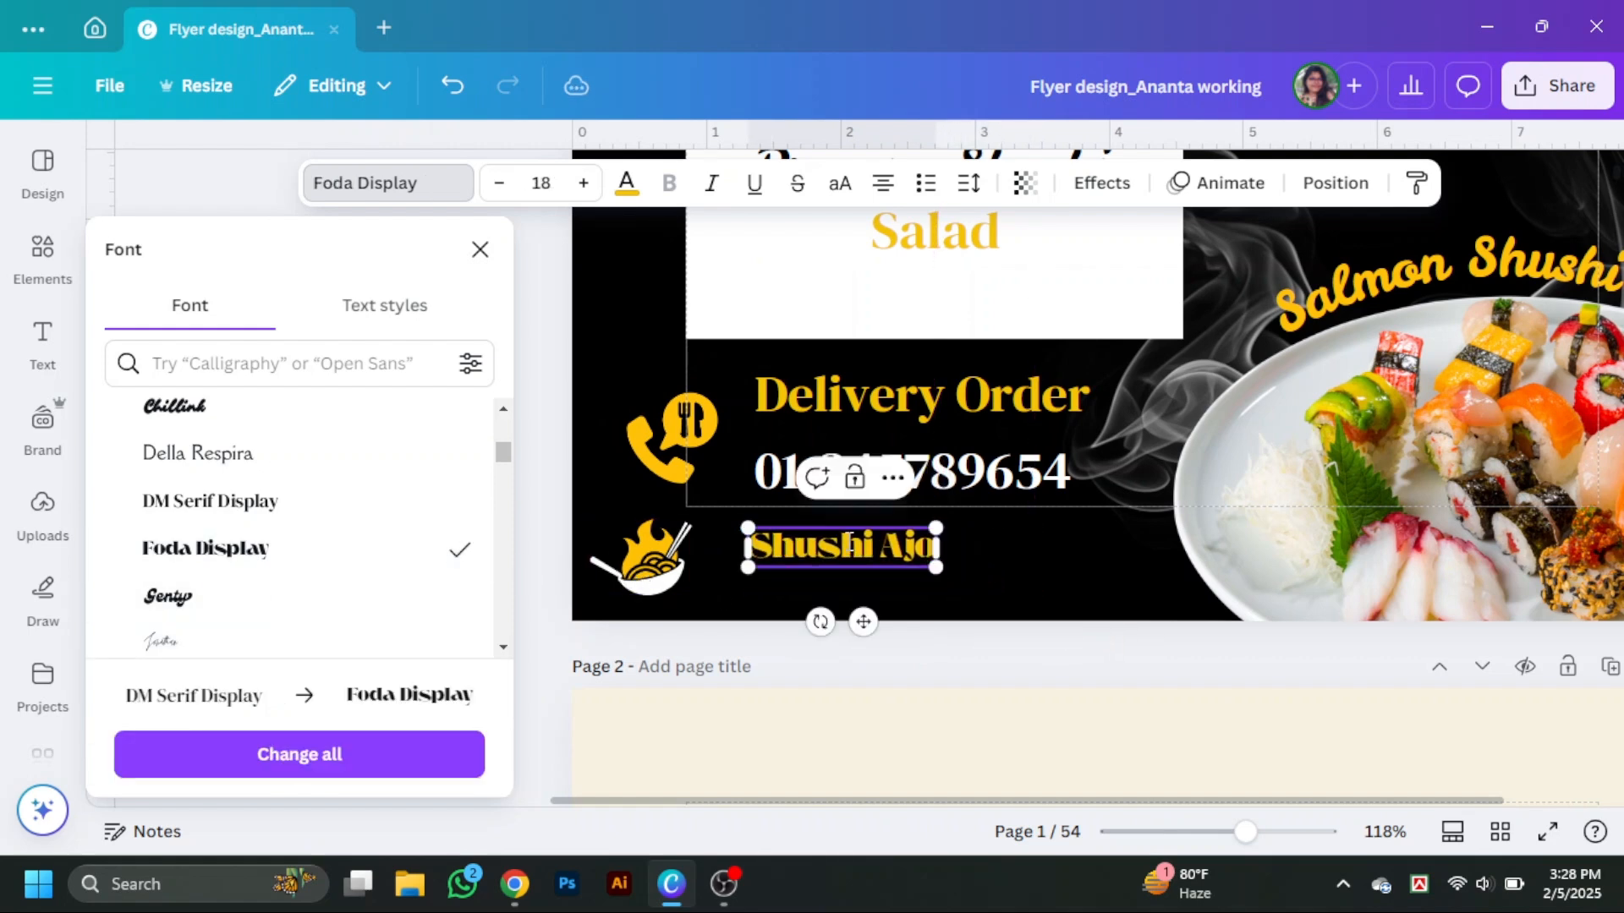
# Move the Shushi Ajo text into line beside the noodle logo.
pyautogui.click(1002, 582)
pyautogui.moveTo(544, 530); pyautogui.dragTo(542, 554)
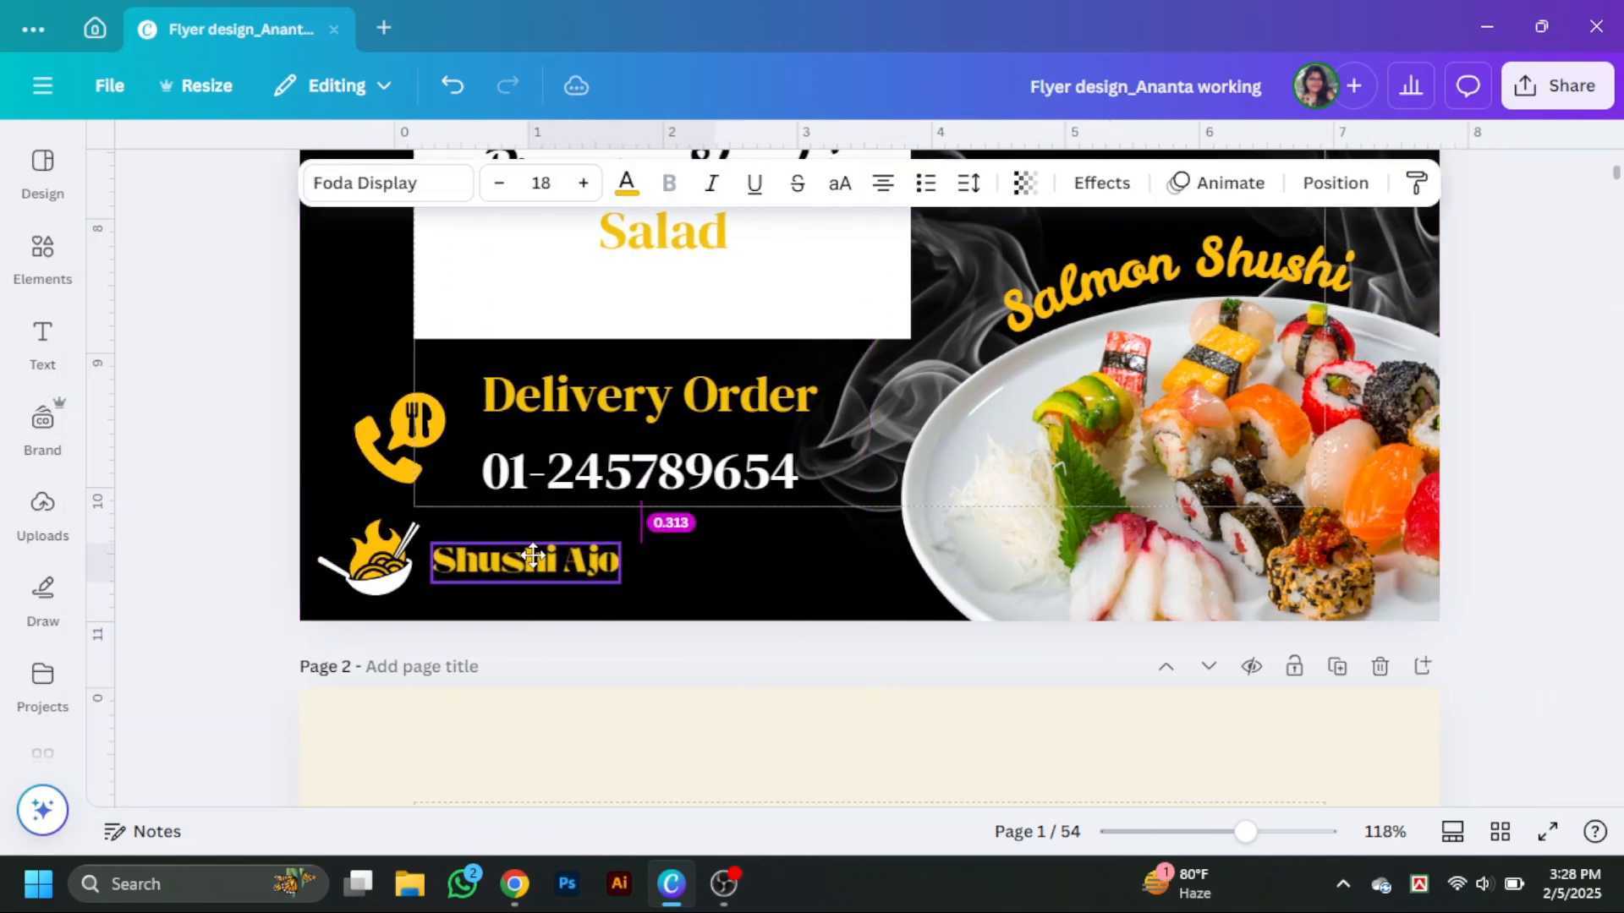
pyautogui.moveTo(530, 556)
pyautogui.mouseDown()
pyautogui.moveTo(525, 568)
pyautogui.moveTo(533, 552)
pyautogui.mouseUp()
pyautogui.click(686, 582)
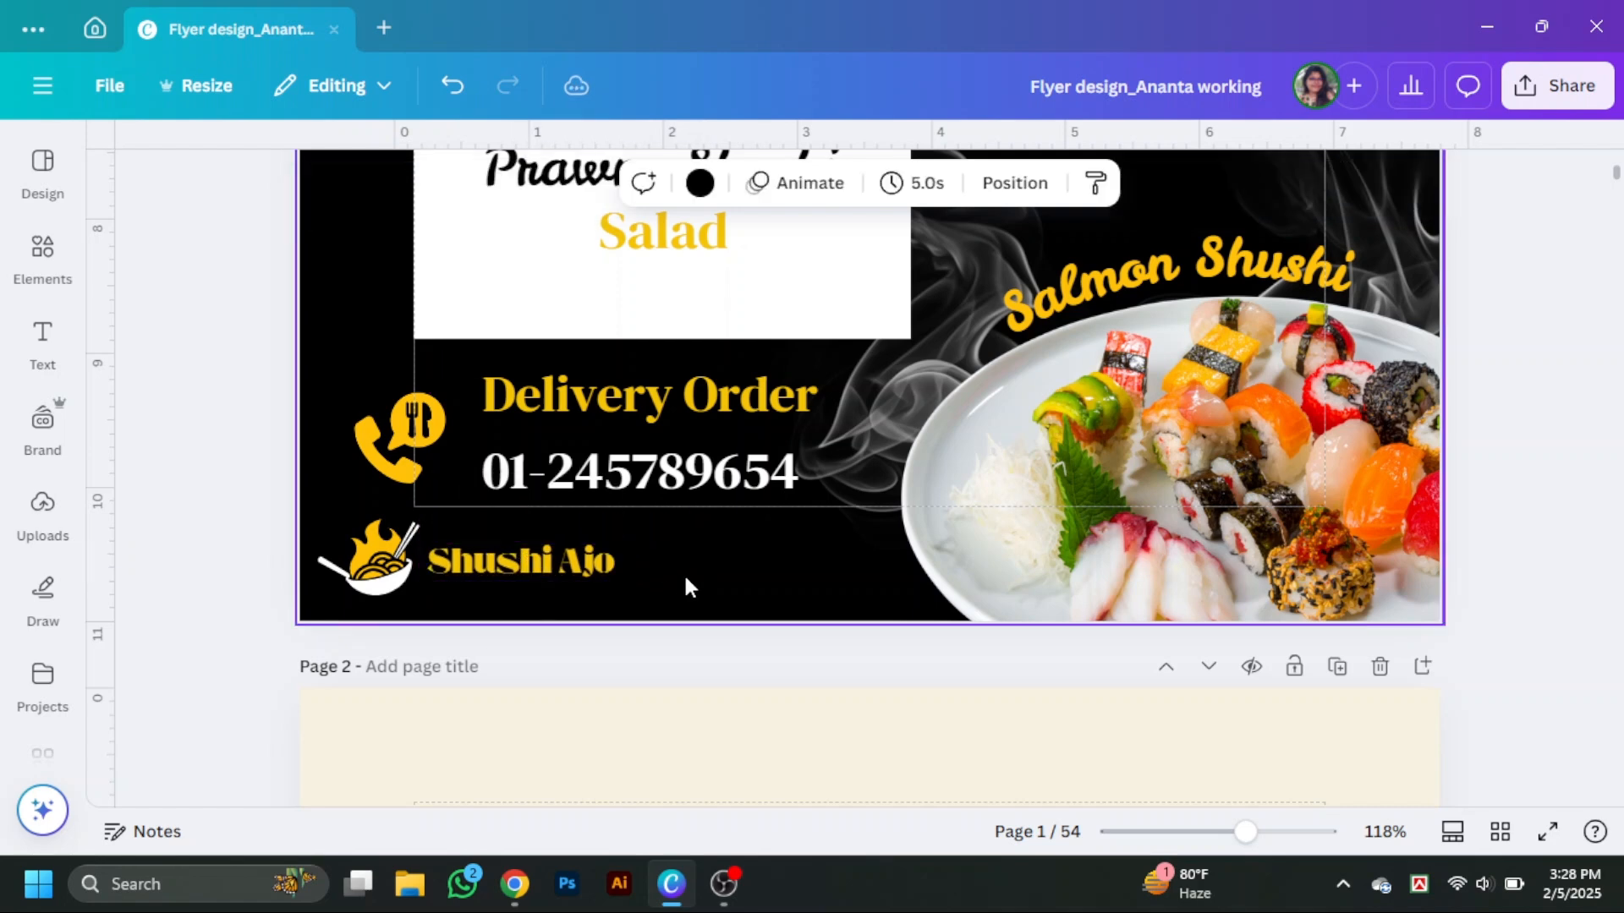
# Tighten the Delivery Order block so the phone number sits closer beneath its heading.
pyautogui.click(580, 570)
pyautogui.click(664, 577)
pyautogui.scroll(1, 691, 594)
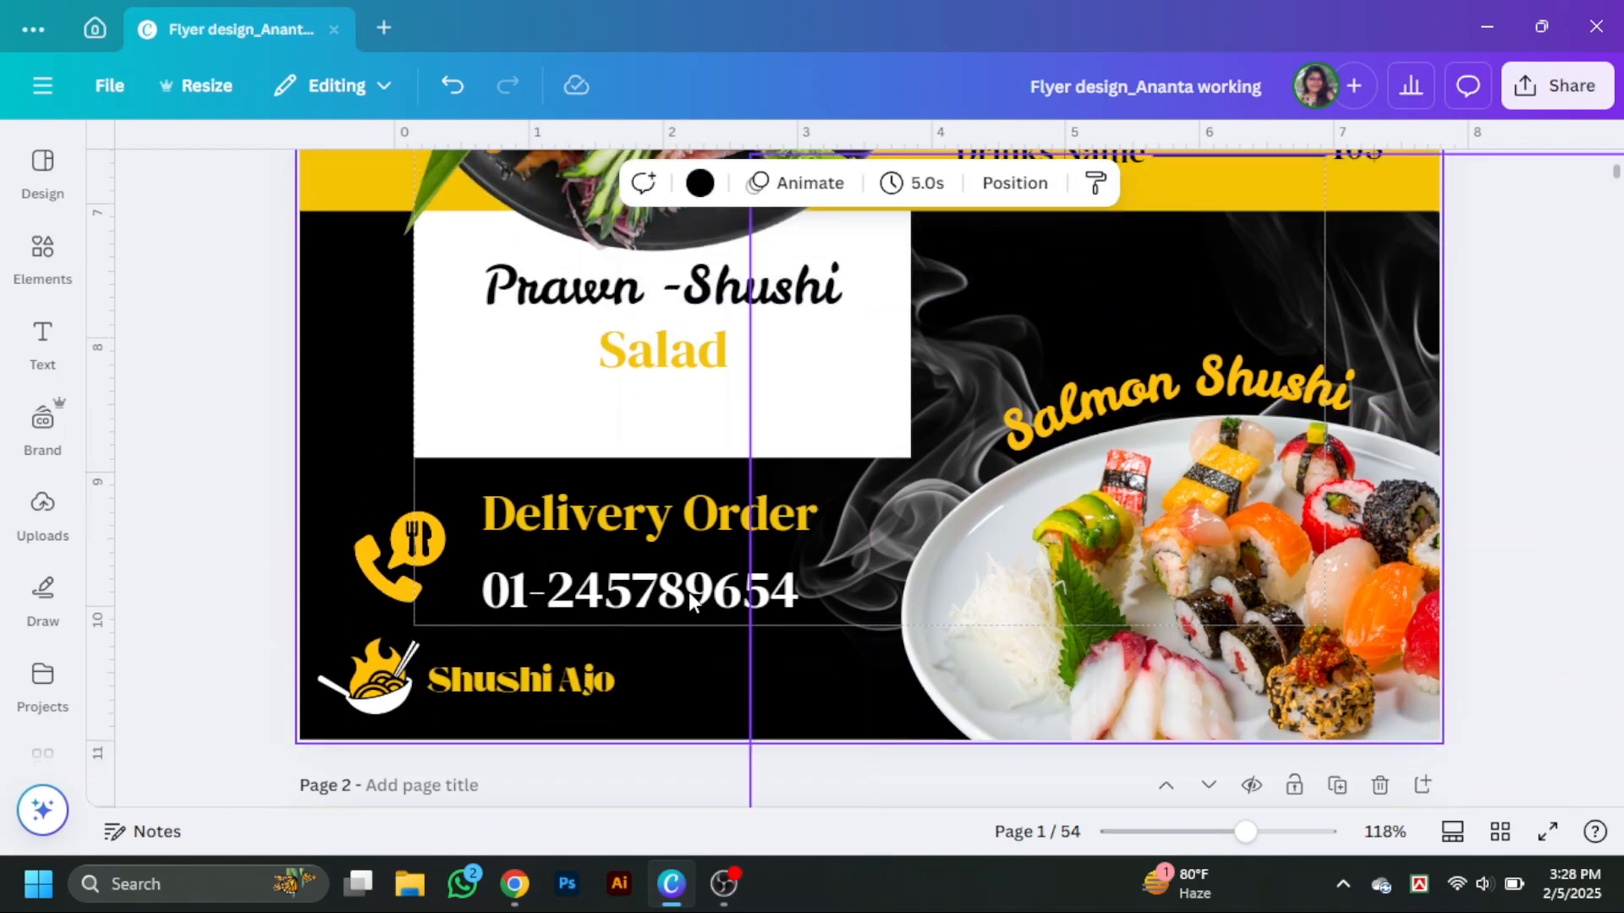
pyautogui.moveTo(687, 530); pyautogui.dragTo(679, 566)
pyautogui.click(583, 682)
pyautogui.click(702, 685)
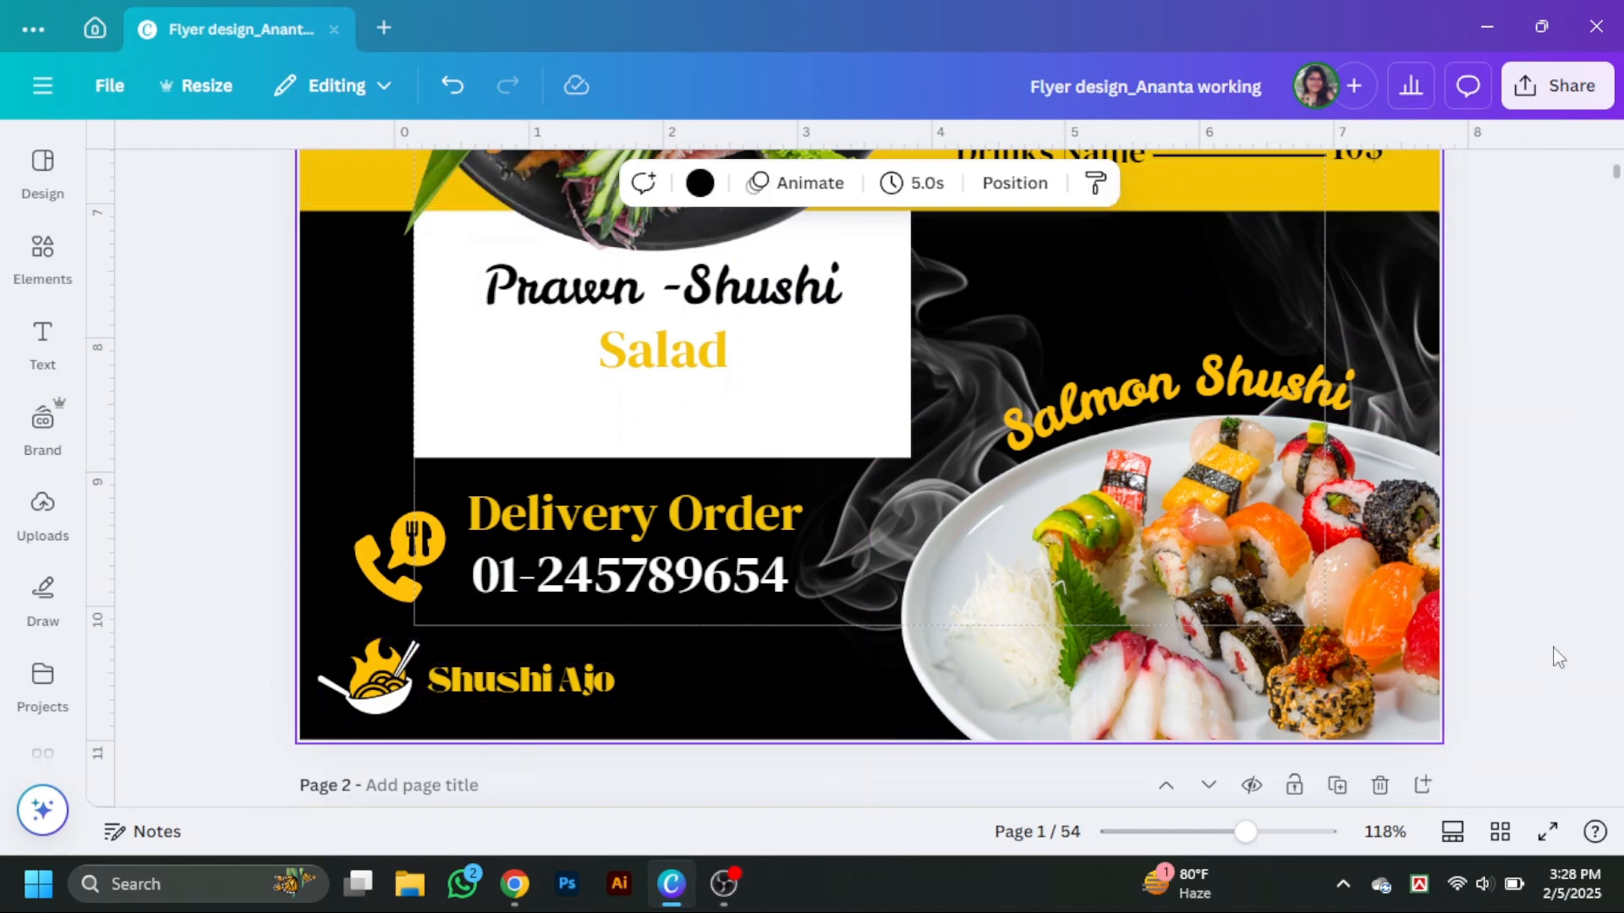
pyautogui.click(1559, 656)
# Preview the whole flyer in full screen.
pyautogui.scroll(-3, 1442, 607)
pyautogui.scroll(3, 1441, 606)
pyautogui.moveTo(1375, 315); pyautogui.dragTo(917, 592)
pyautogui.click(1414, 550)
pyautogui.scroll(-3, 1471, 572)
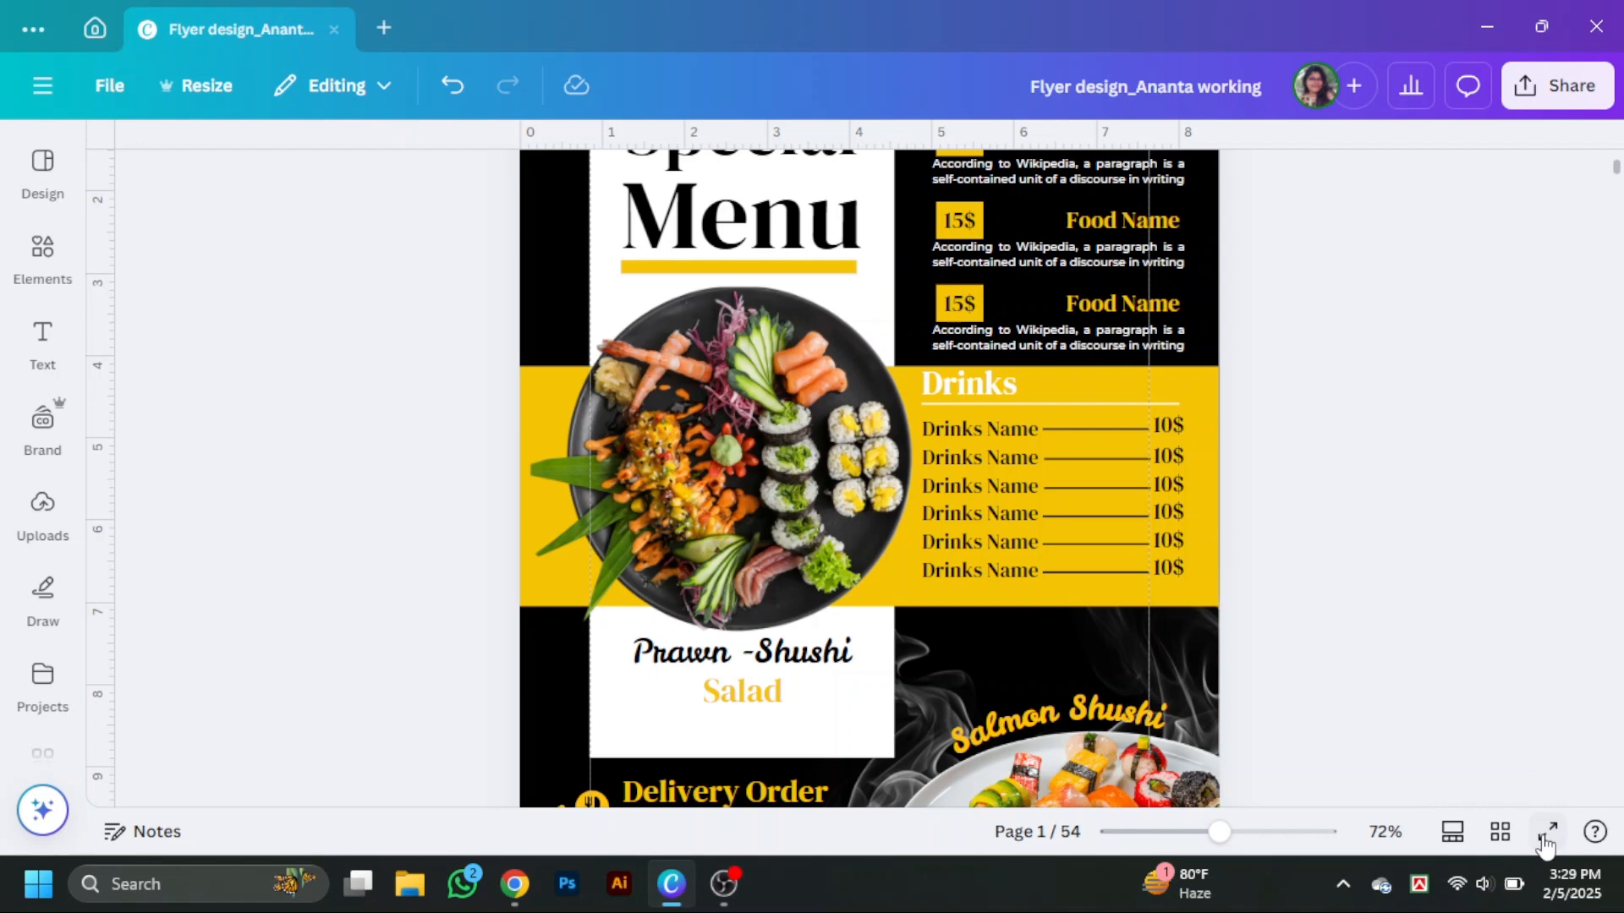
pyautogui.click(1548, 833)
pyautogui.press('Escape')
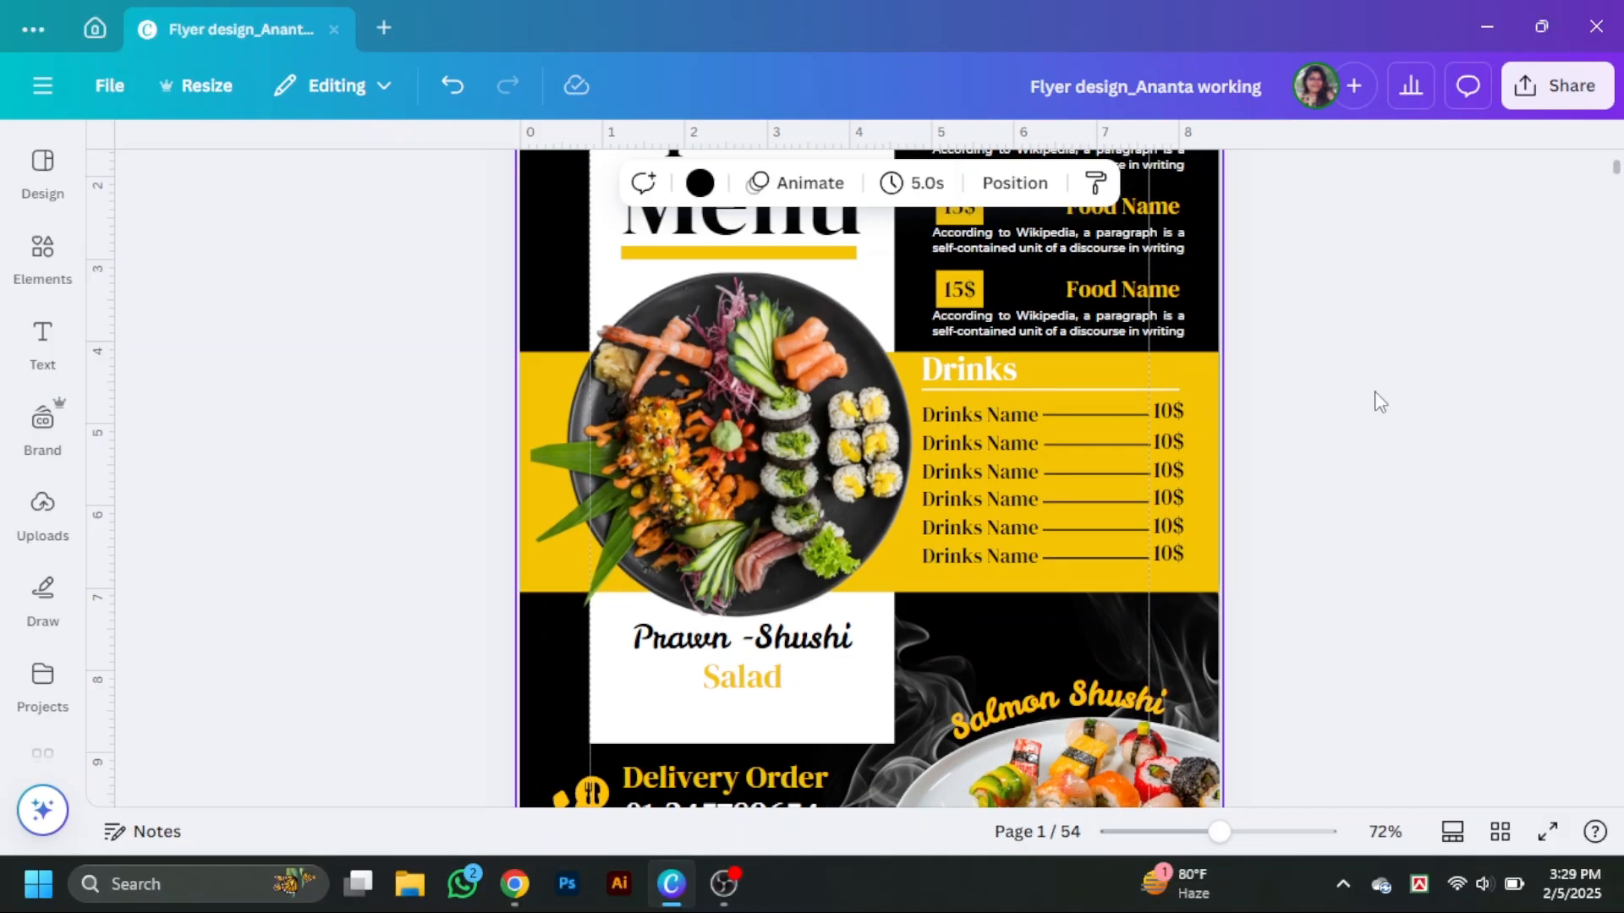
# Add a Shadows effect to the central food photo with size 11, blur 29 and intensity 52.
pyautogui.rightClick(1209, 423)
pyautogui.moveTo(1285, 441)
pyautogui.click(975, 596)
pyautogui.click(753, 558)
pyautogui.click(504, 183)
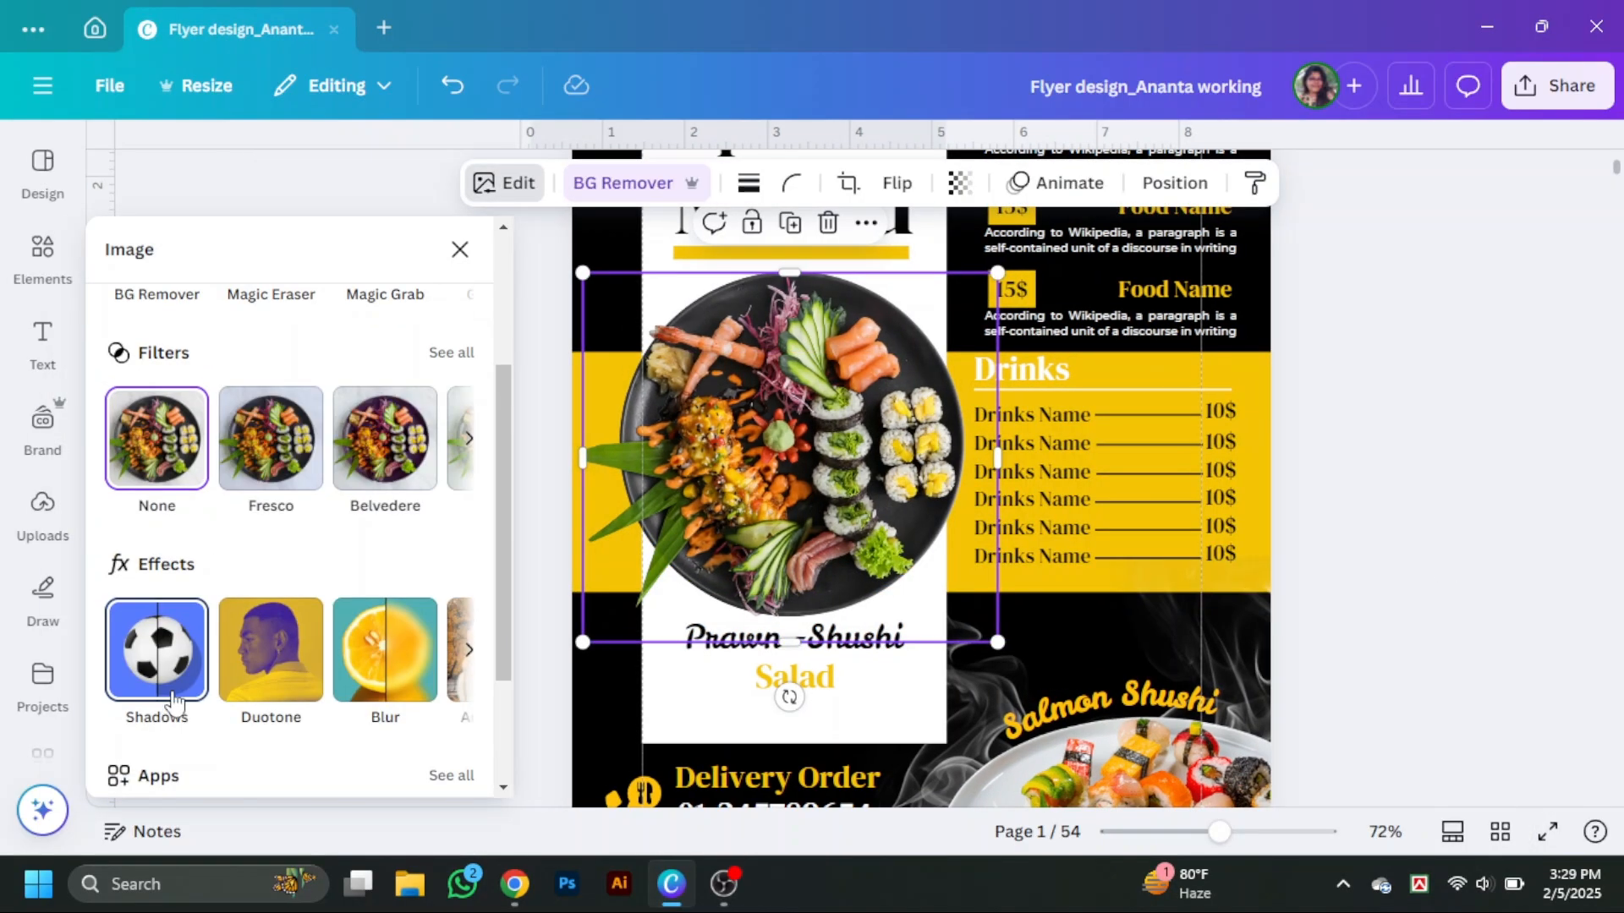
pyautogui.click(163, 664)
pyautogui.scroll(-5, 225, 591)
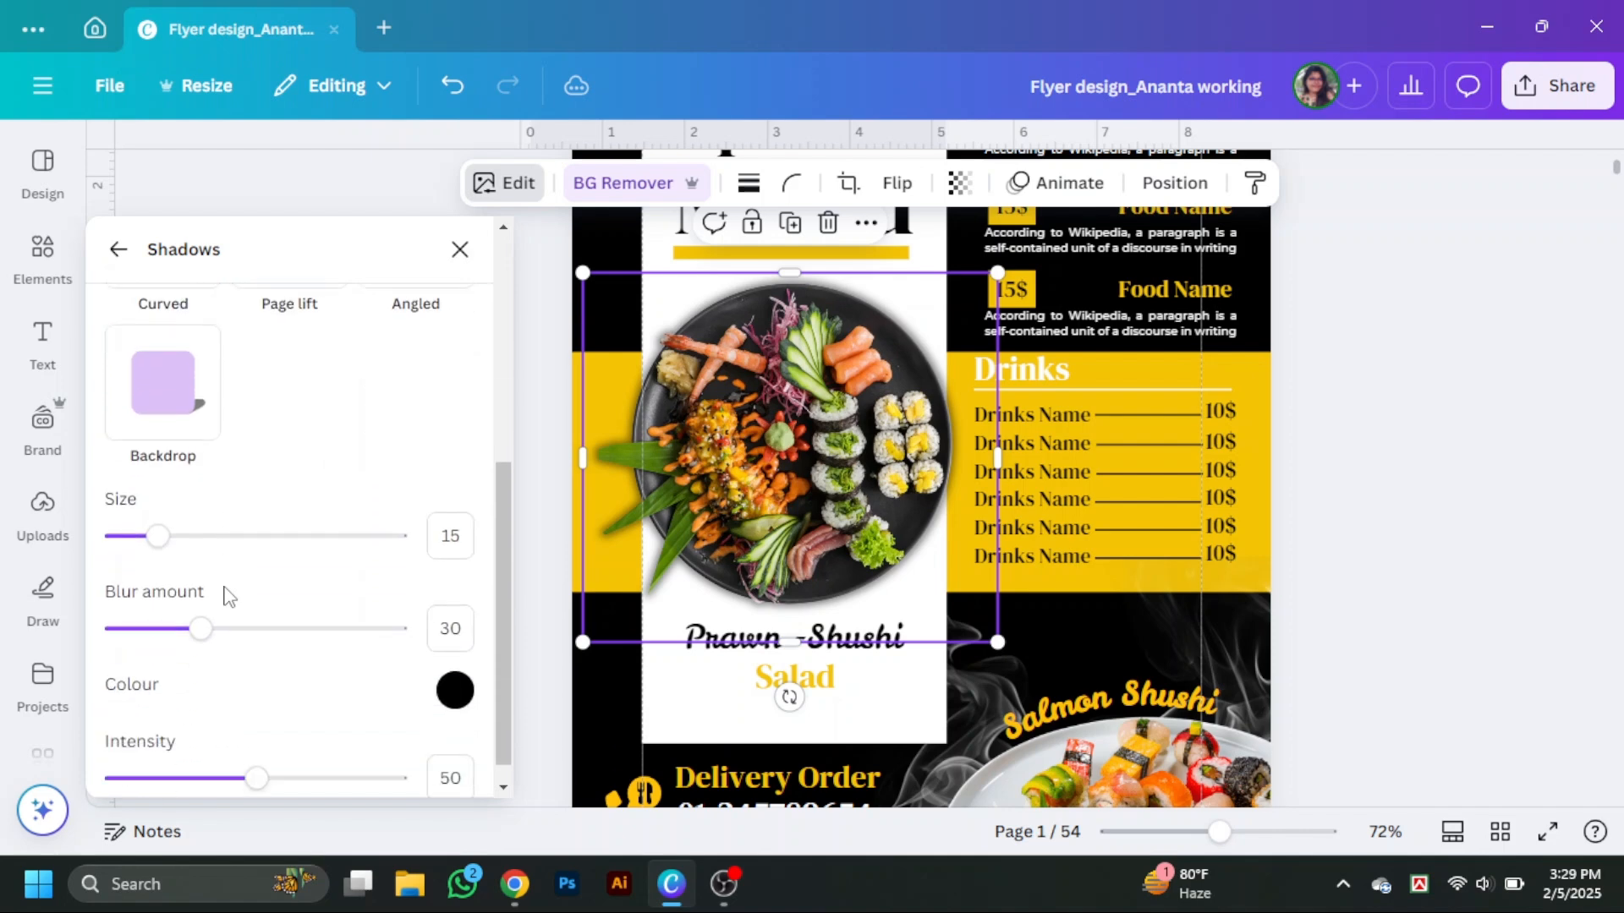
pyautogui.moveTo(144, 524)
pyautogui.mouseDown()
pyautogui.moveTo(231, 534)
pyautogui.moveTo(149, 540)
pyautogui.mouseUp()
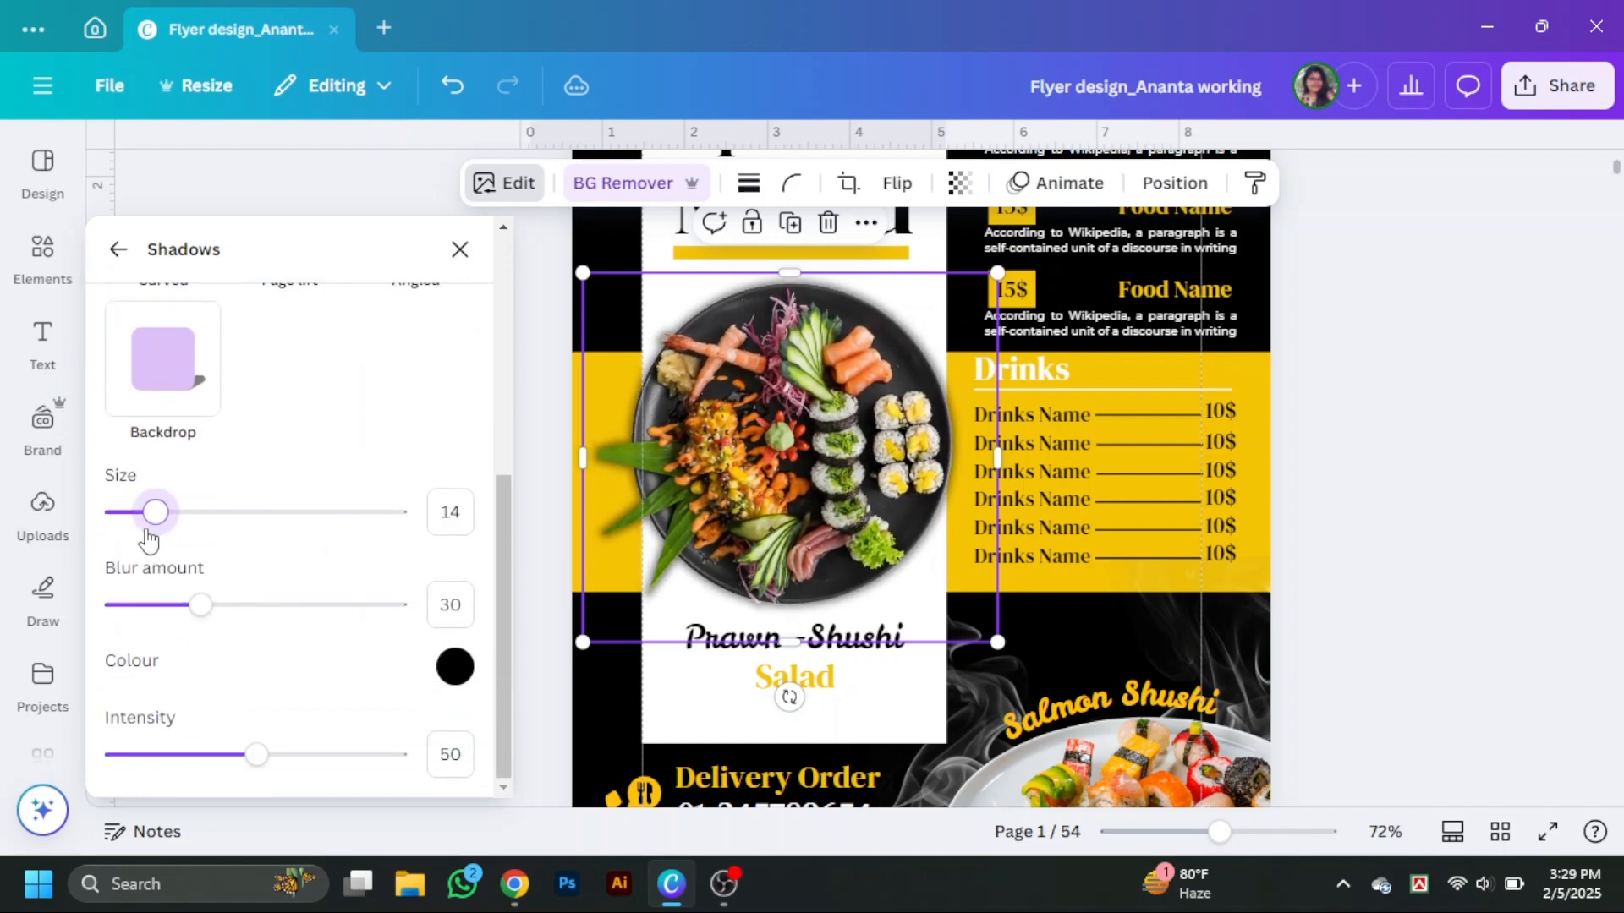
pyautogui.moveTo(208, 622)
pyautogui.mouseDown()
pyautogui.moveTo(243, 620)
pyautogui.moveTo(201, 624)
pyautogui.mouseUp()
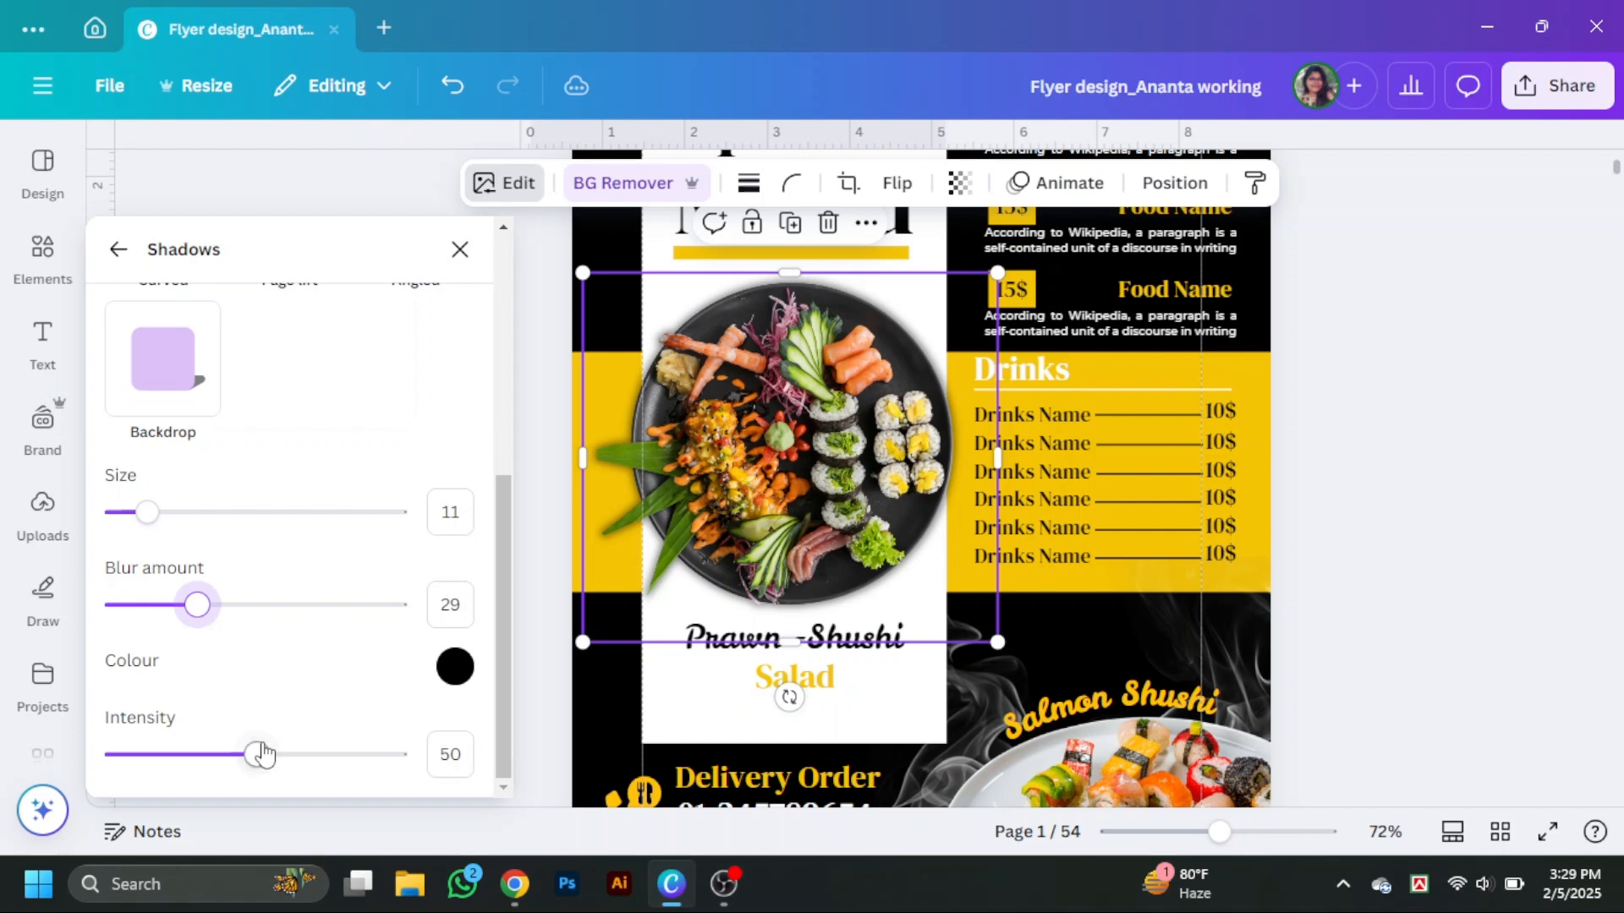
pyautogui.moveTo(262, 754); pyautogui.dragTo(301, 760)
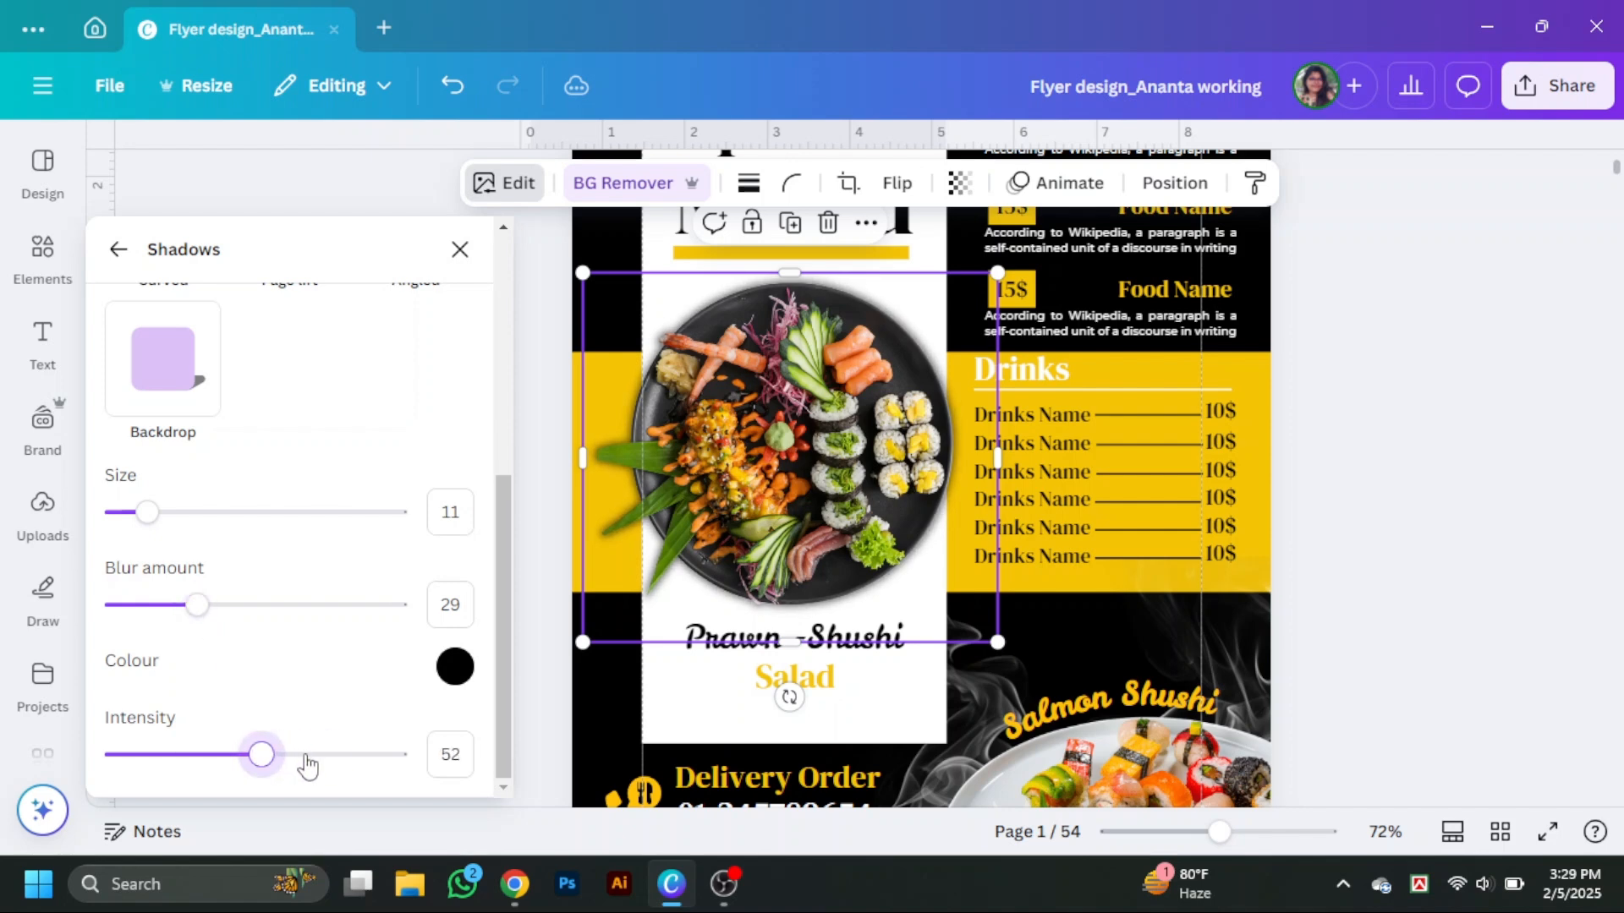
pyautogui.click(499, 430)
pyautogui.click(1547, 832)
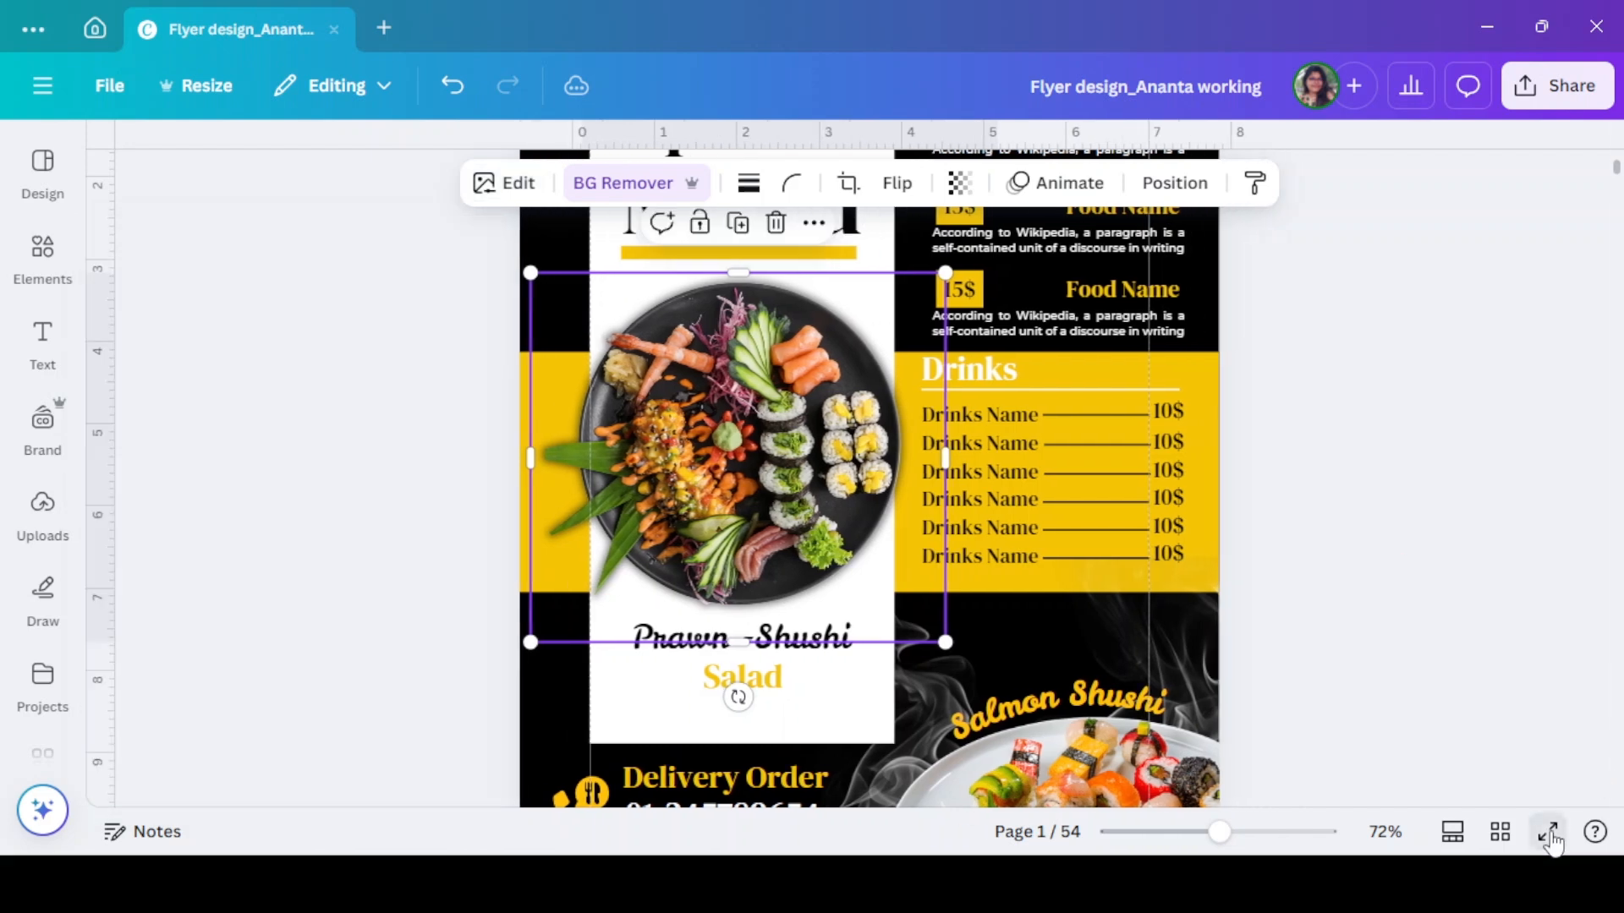